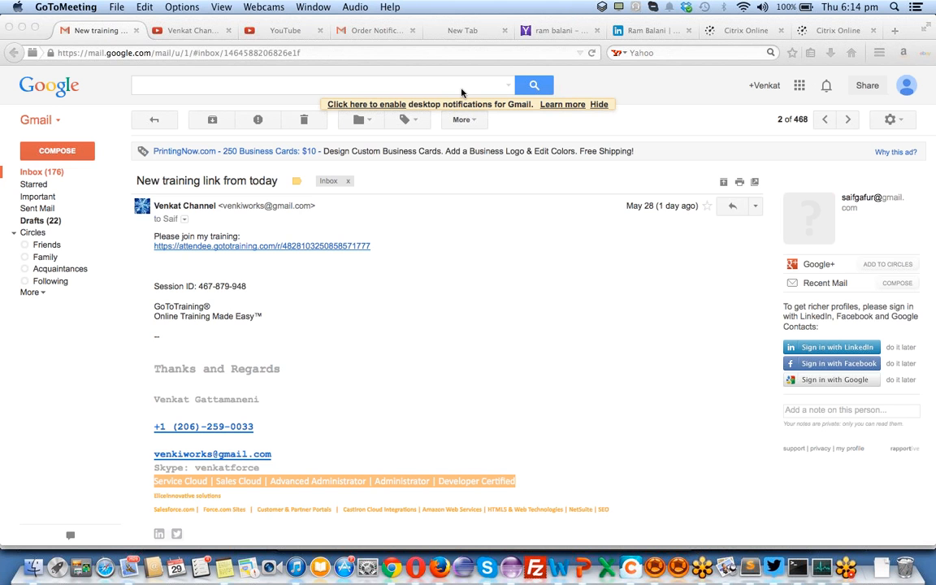
- Leave the Gmail training-link email in Firefox and switch to Chrome's Salesforce tab
click(618, 51)
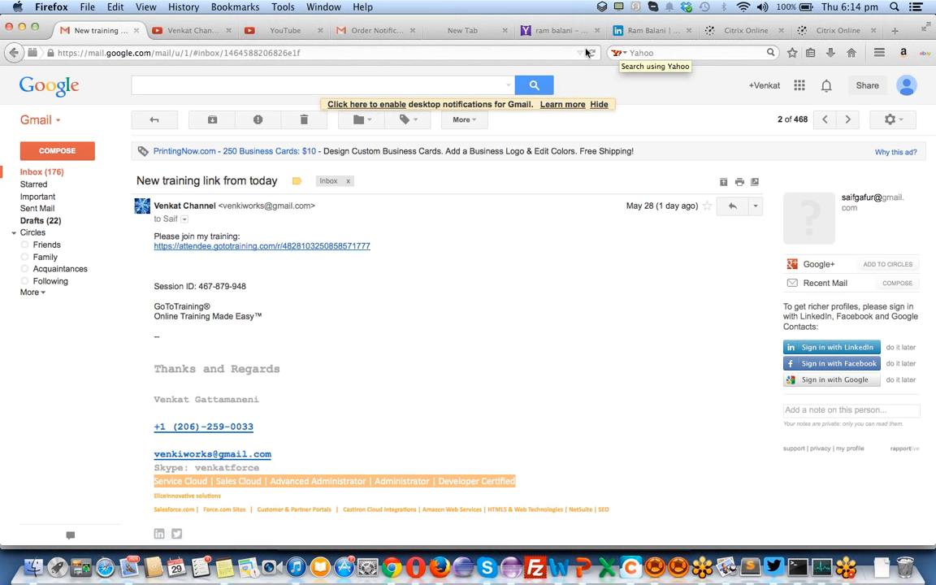
click(397, 550)
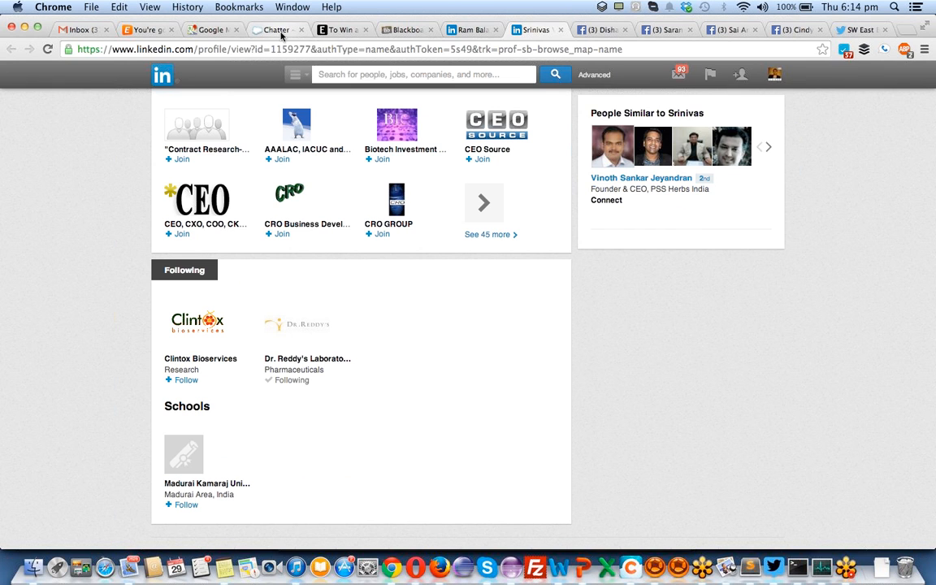
click(279, 32)
- Replace the mistyped user name with the saved one, enter the account password, and log in
click(42, 165)
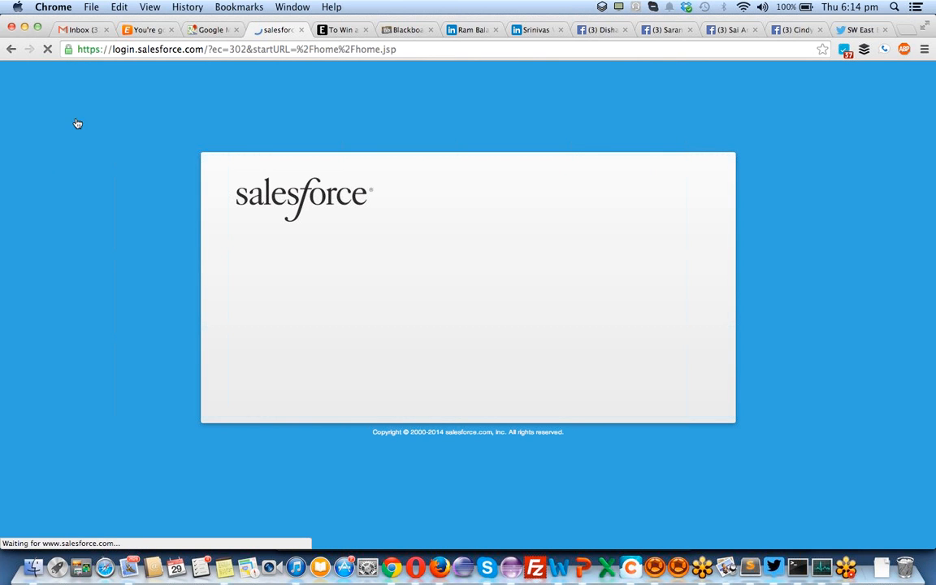
key(super+a)
key(super+x)
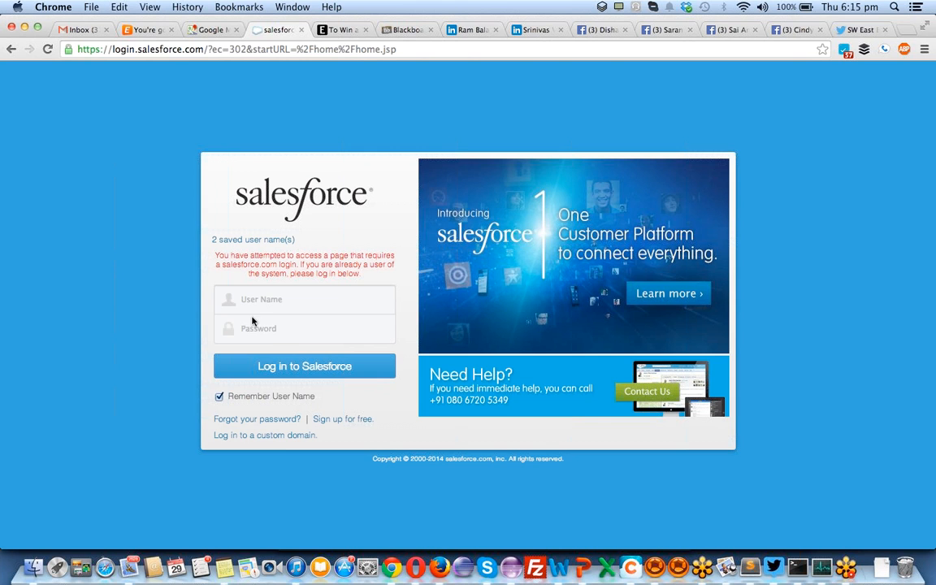
key(Down)
key(Down)
key(Return)
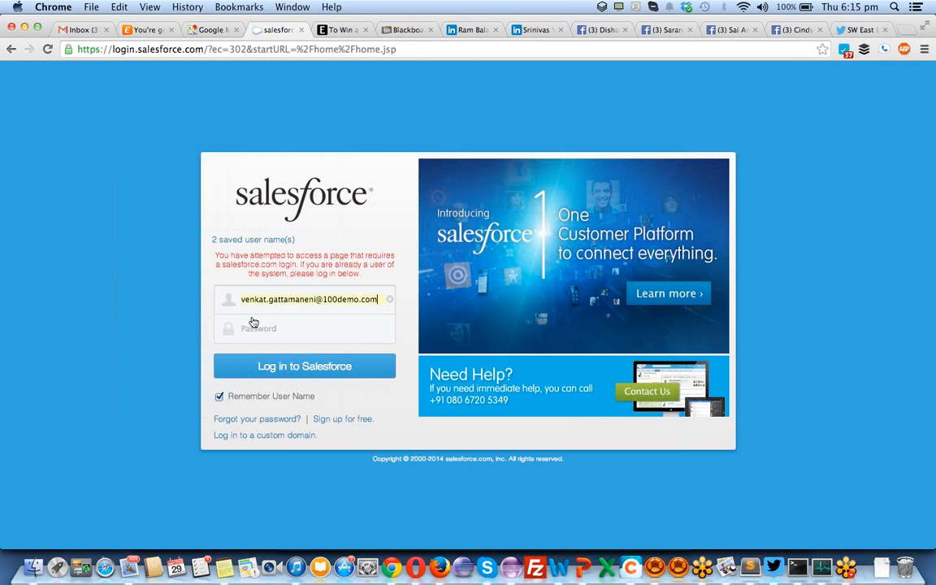
key(Tab)
key(Return)
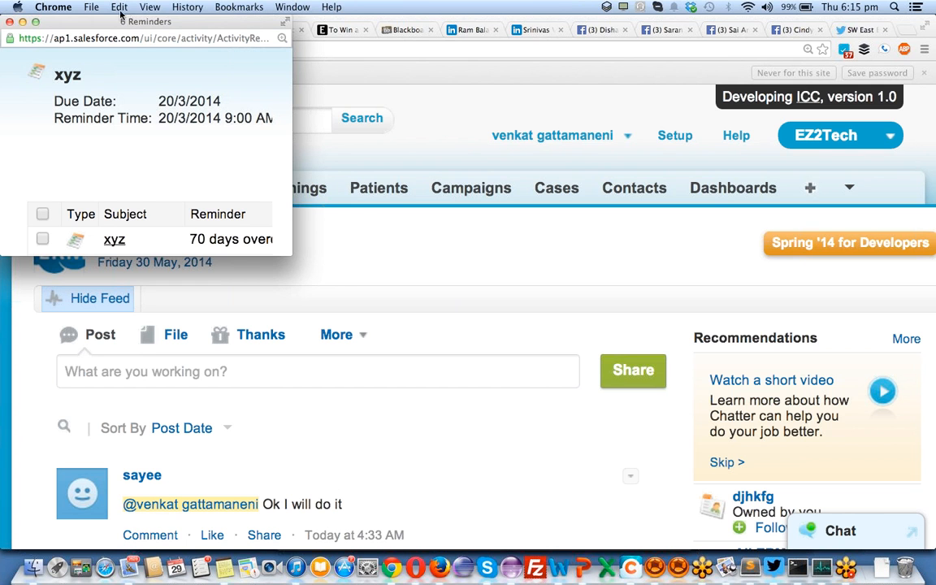
- Close the reminders popup and scroll the Home page down and back to the top
click(10, 22)
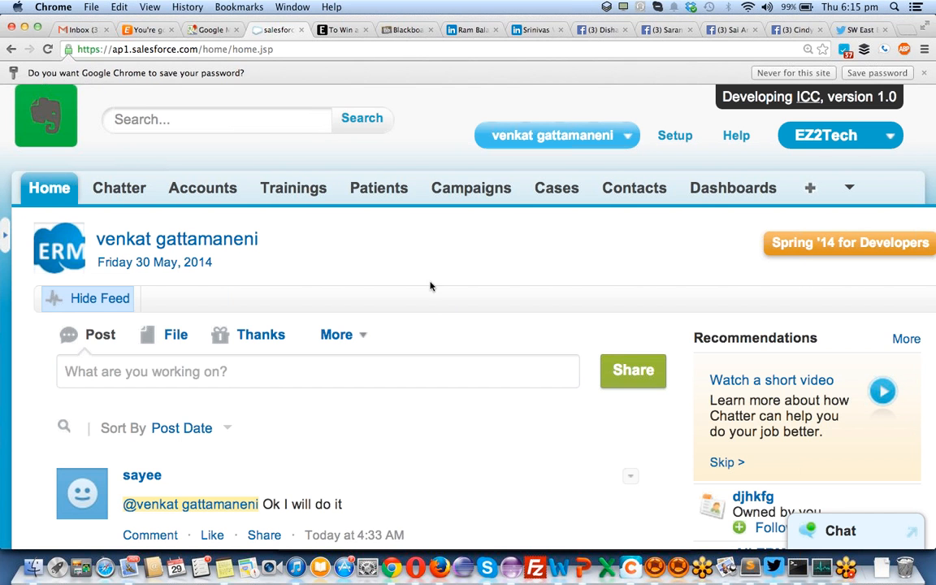
scroll(430, 325, down, 20)
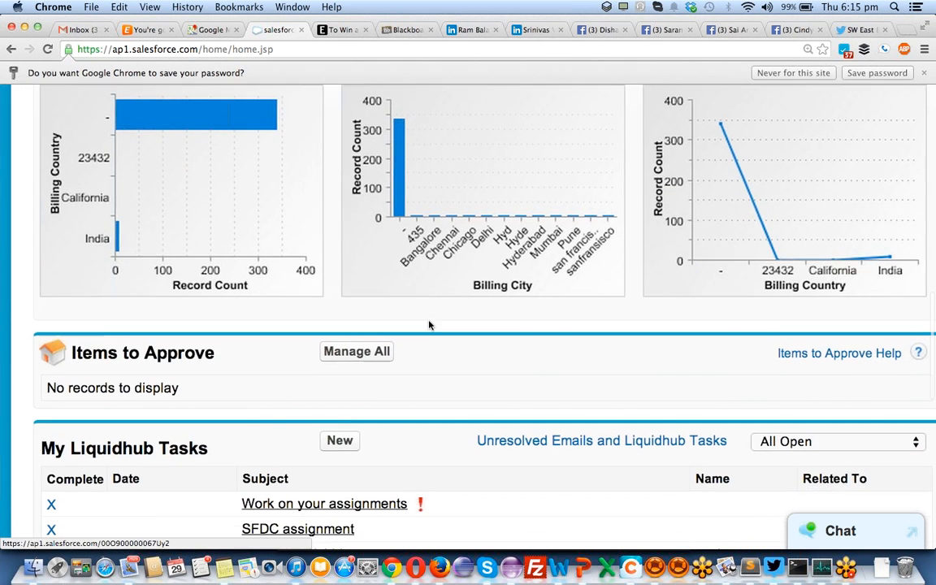
scroll(429, 325, up, 20)
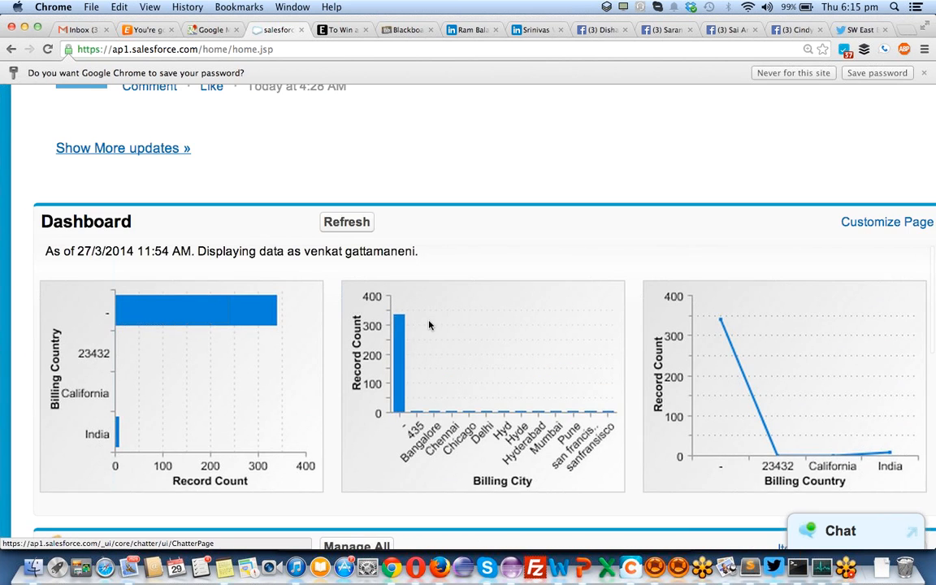
scroll(430, 324, up, 10)
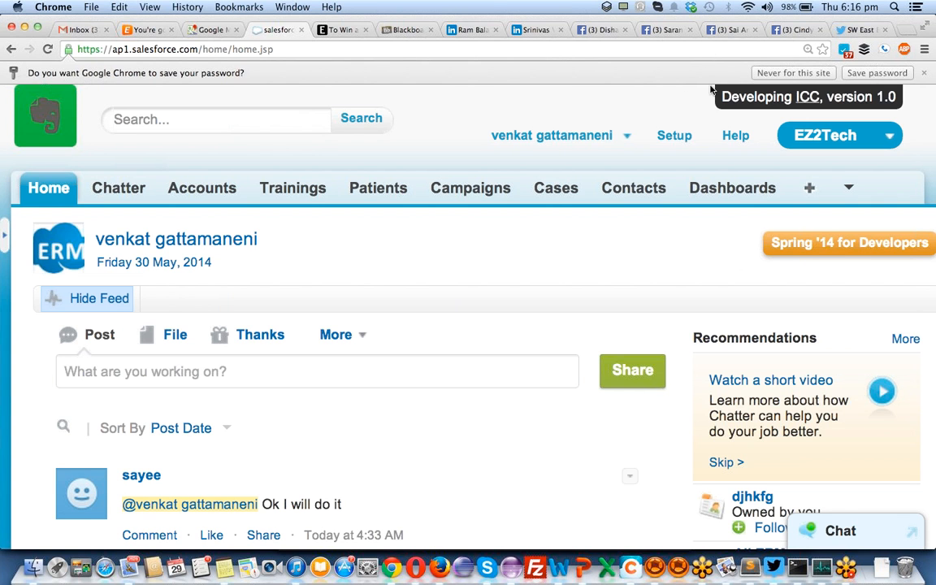
- In Setup, search Quick Find for 'workflow' and scroll to the Workflow & Approvals entries
click(671, 136)
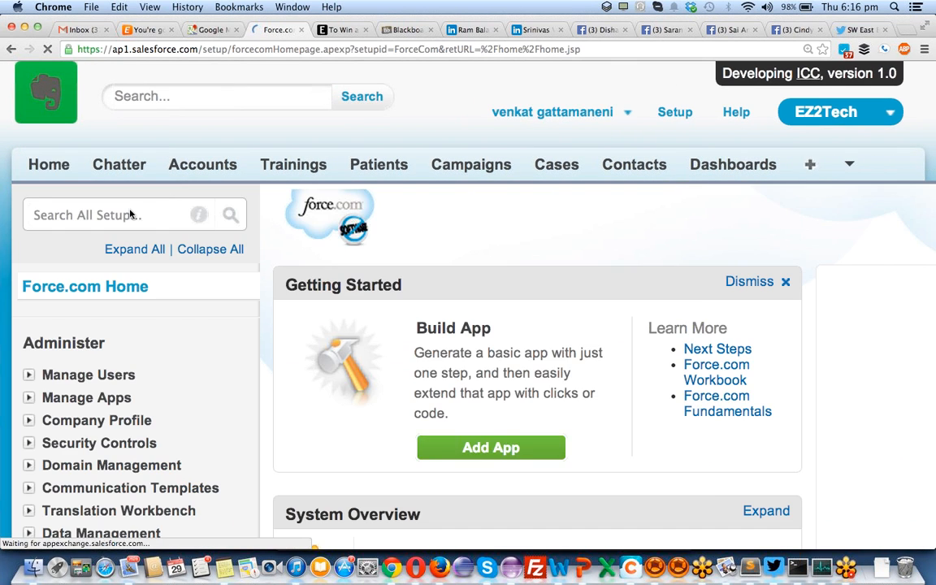
click(83, 222)
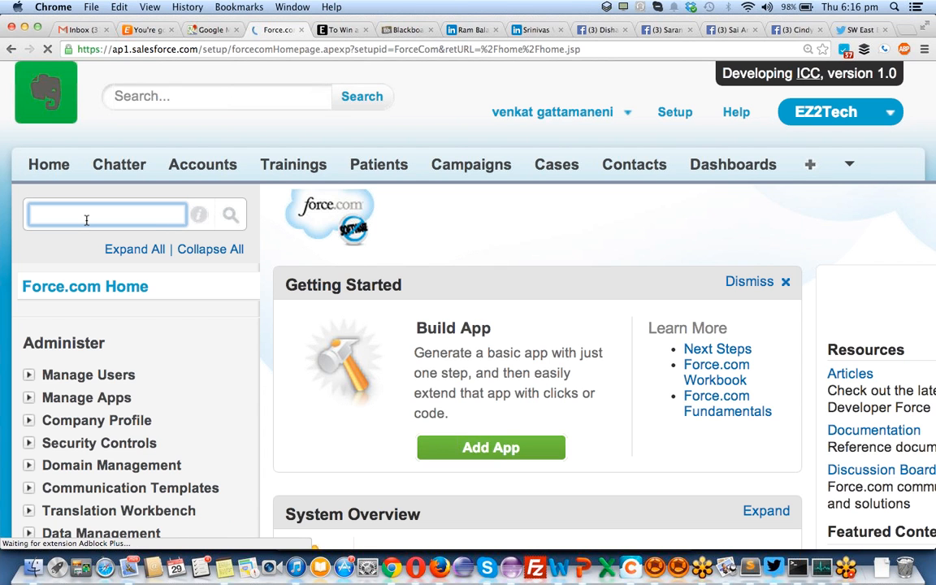
text(workflow)
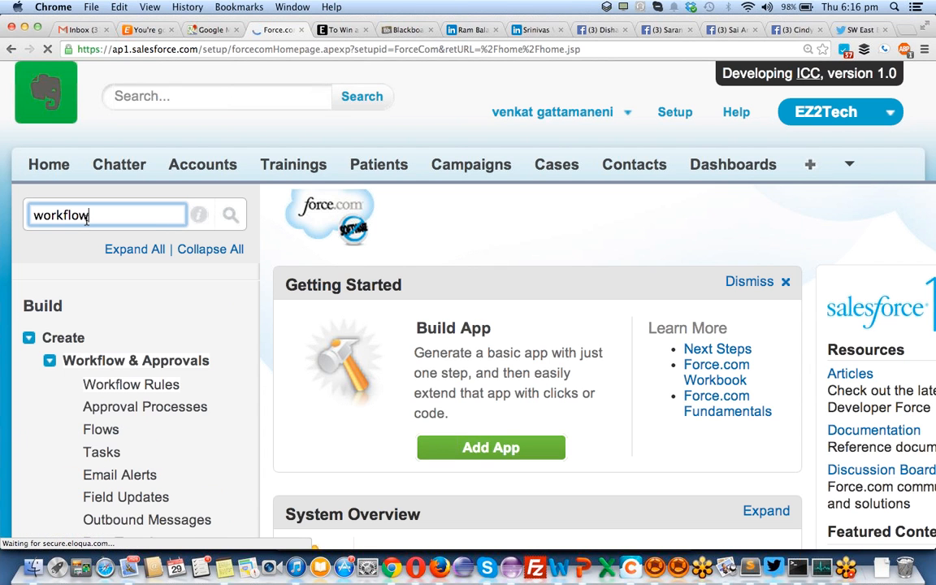
scroll(181, 457, down, 1)
scroll(181, 457, down, 2)
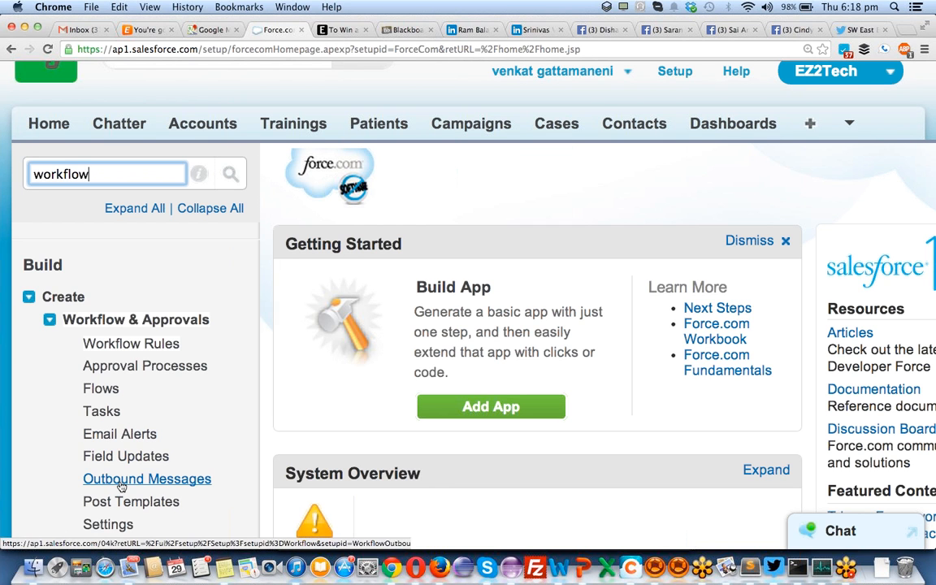
scroll(120, 485, down, 2)
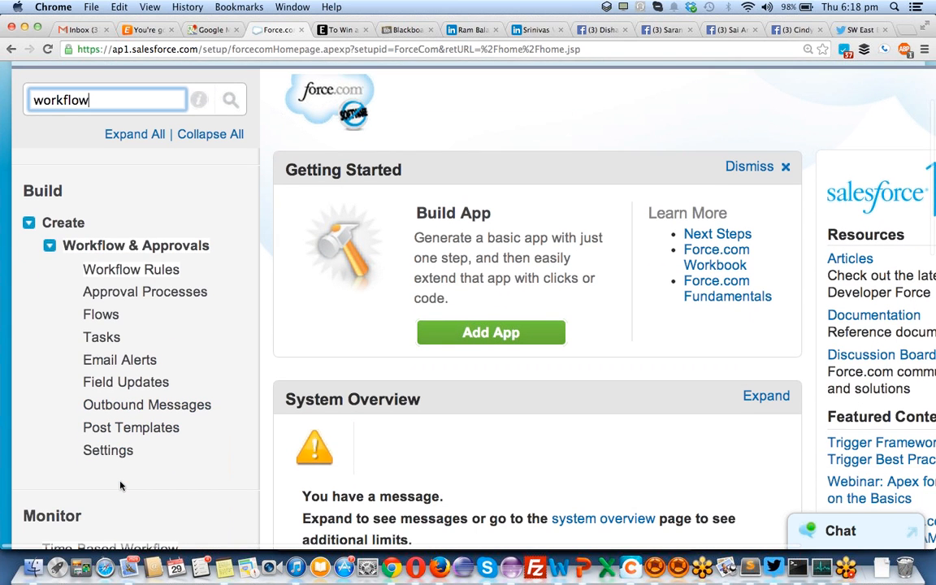
scroll(120, 485, down, 1)
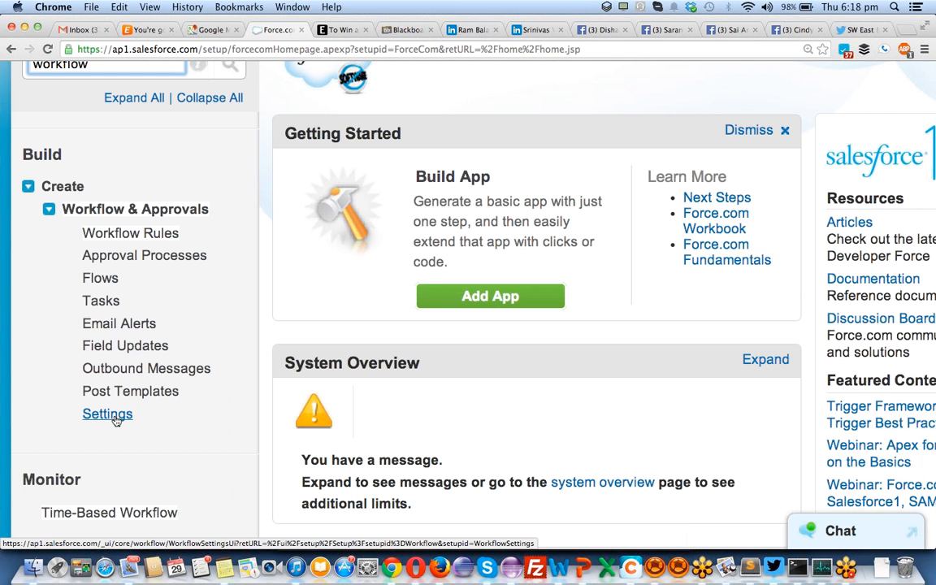
- Open Workflow & Approvals Settings and review the Default Workflow User field
click(115, 420)
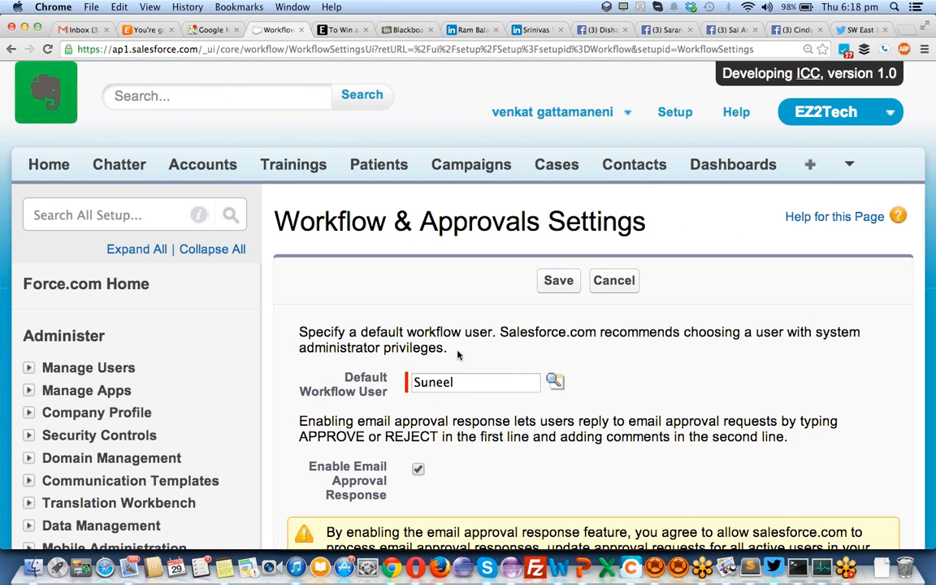
scroll(459, 350, down, 5)
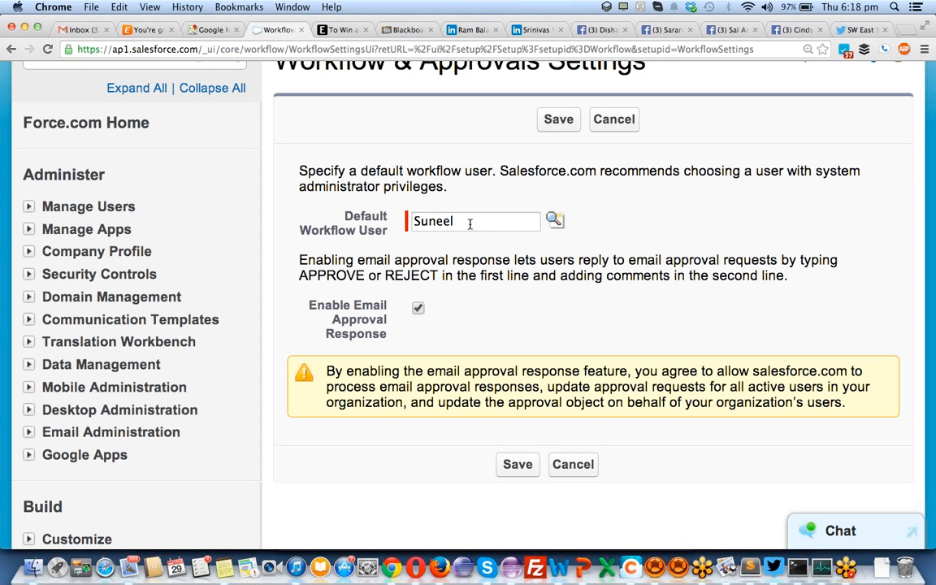
click(444, 221)
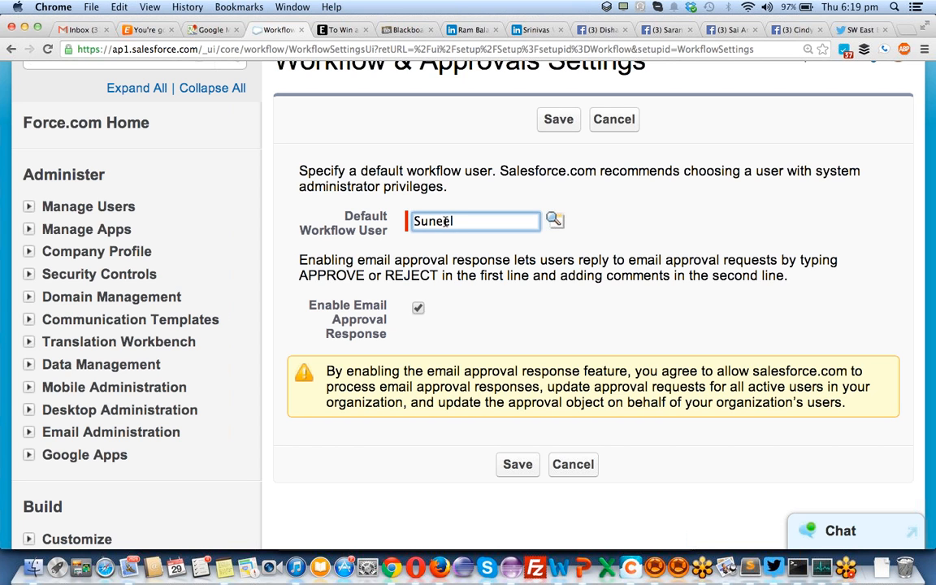
scroll(128, 397, down, 5)
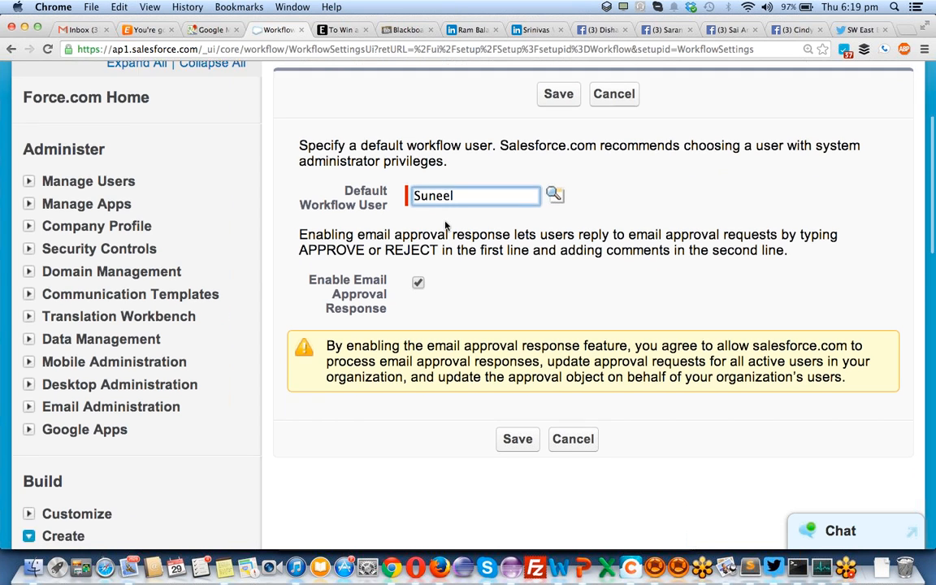
scroll(81, 414, down, 6)
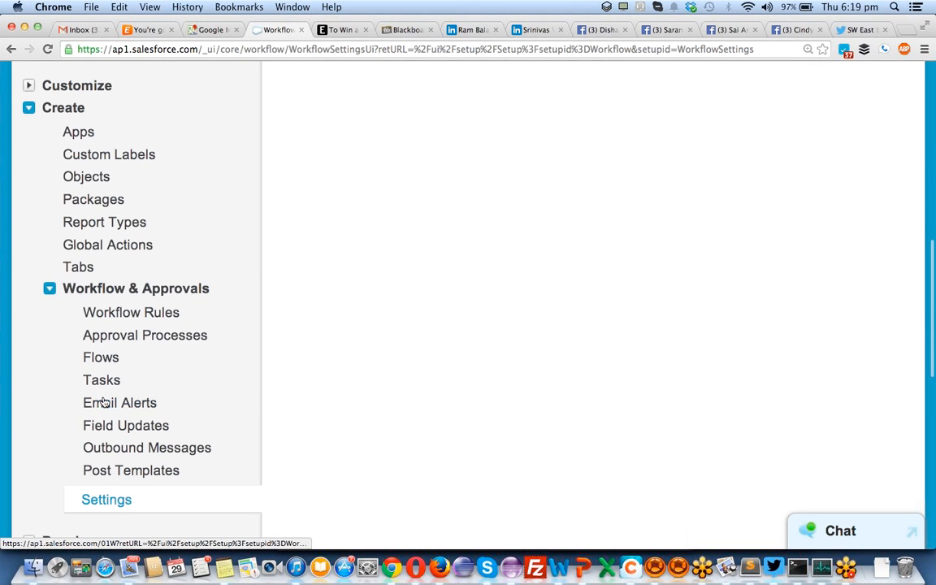
- Open Email Alerts in a new tab and view the 'Email alert to trainer' detail page
super+click(104, 406)
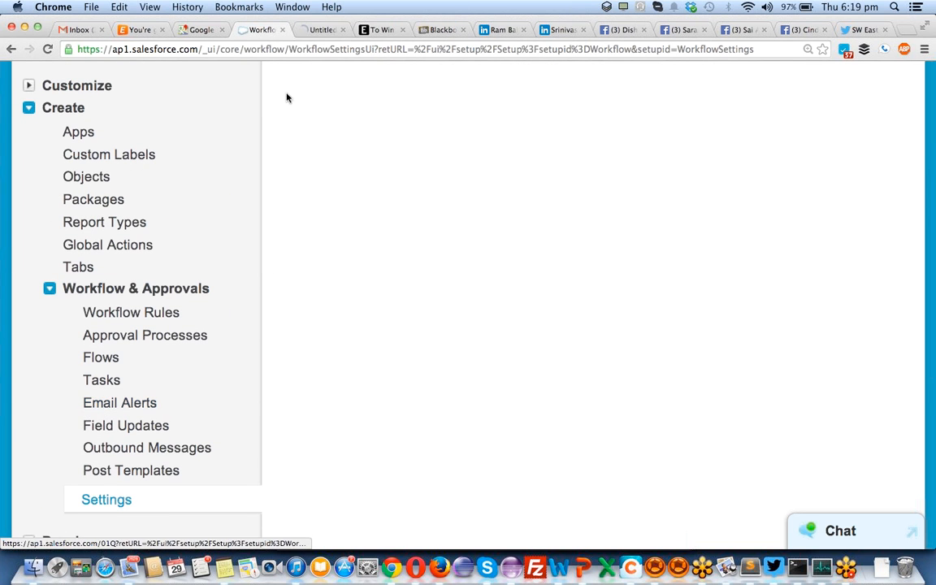
click(321, 30)
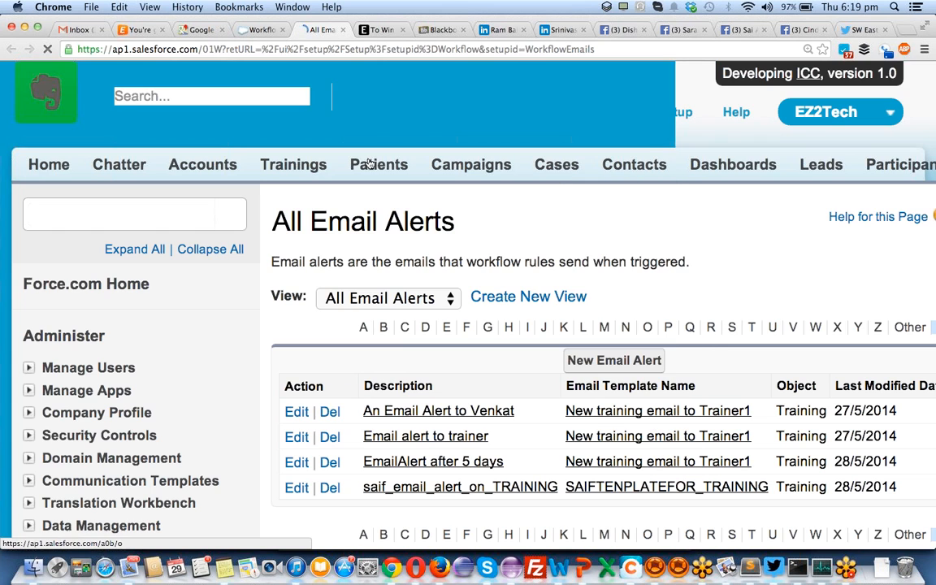
click(426, 437)
scroll(425, 437, down, 1)
scroll(424, 437, down, 1)
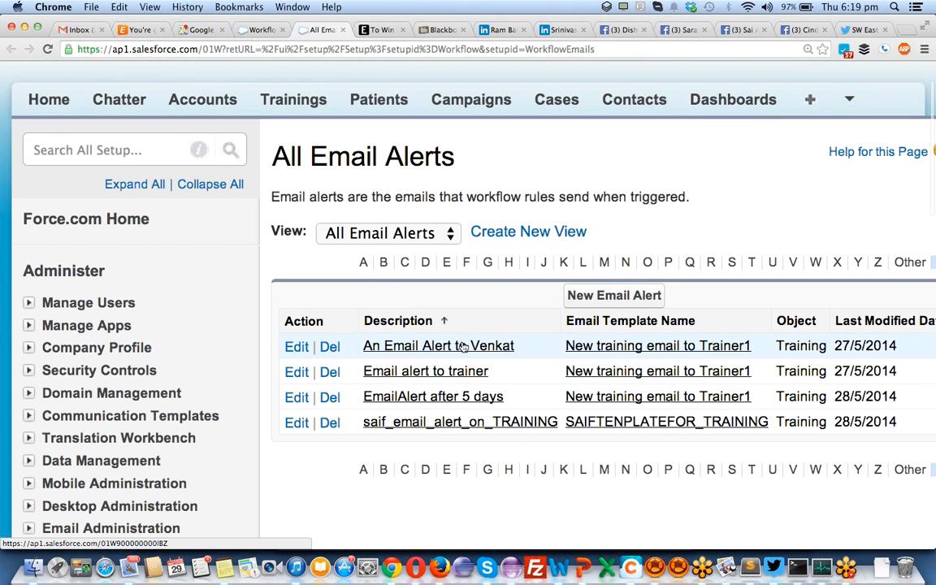
click(437, 374)
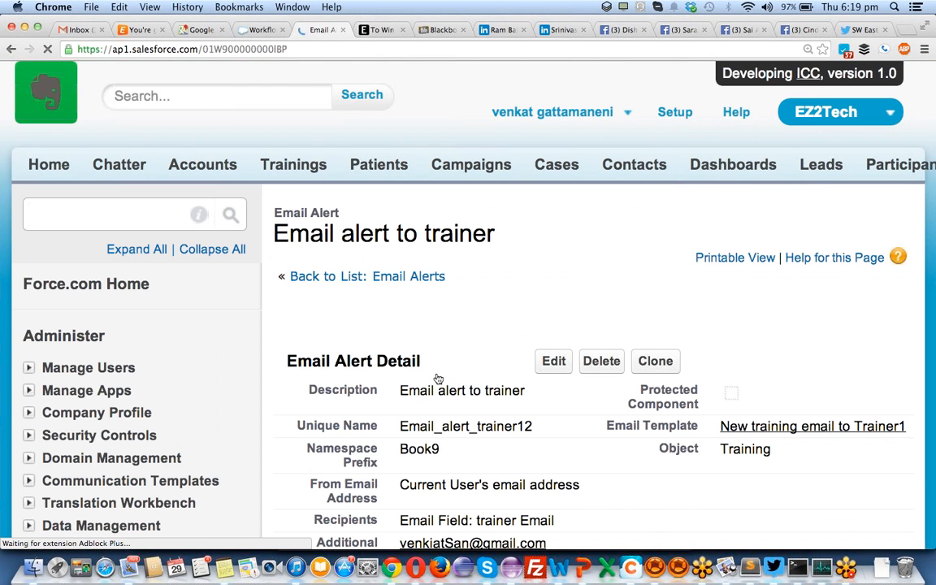
scroll(486, 360, down, 10)
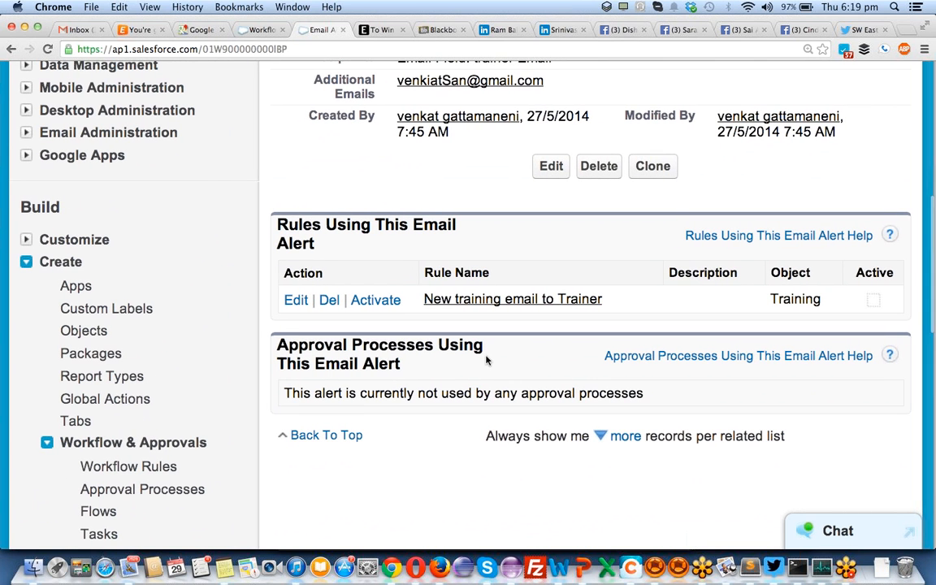
key(super+Left)
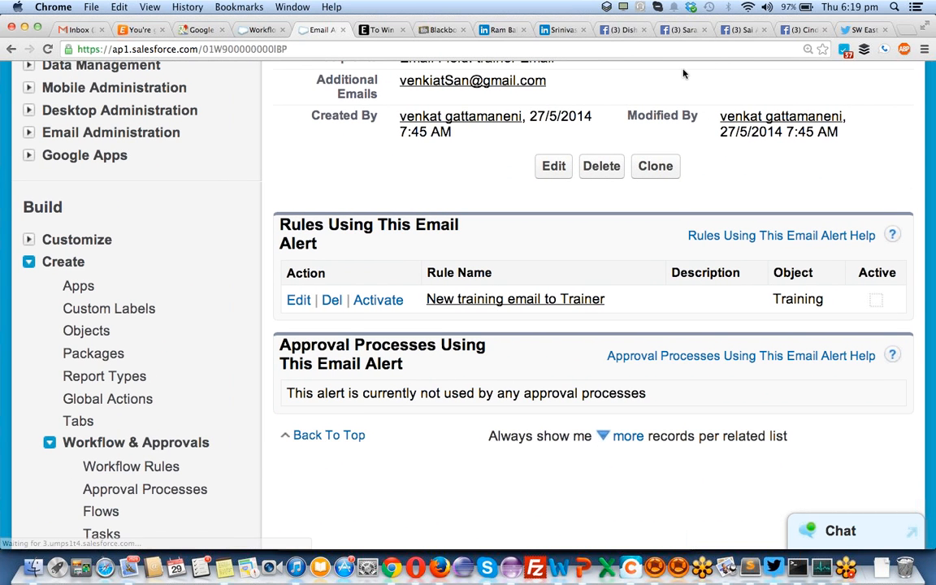
scroll(584, 307, up, 4)
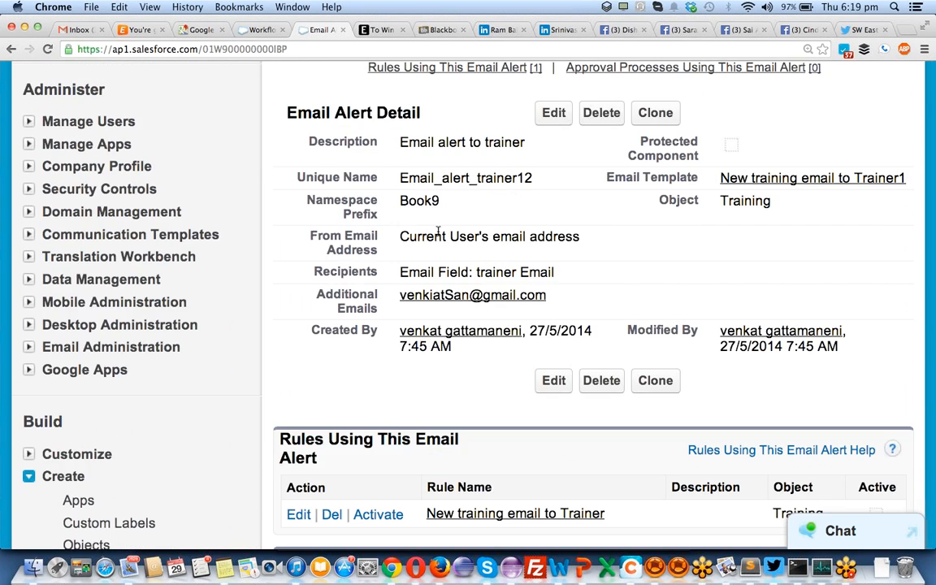
- Open the 'Email alert to trainer' for editing and look over the form
click(548, 119)
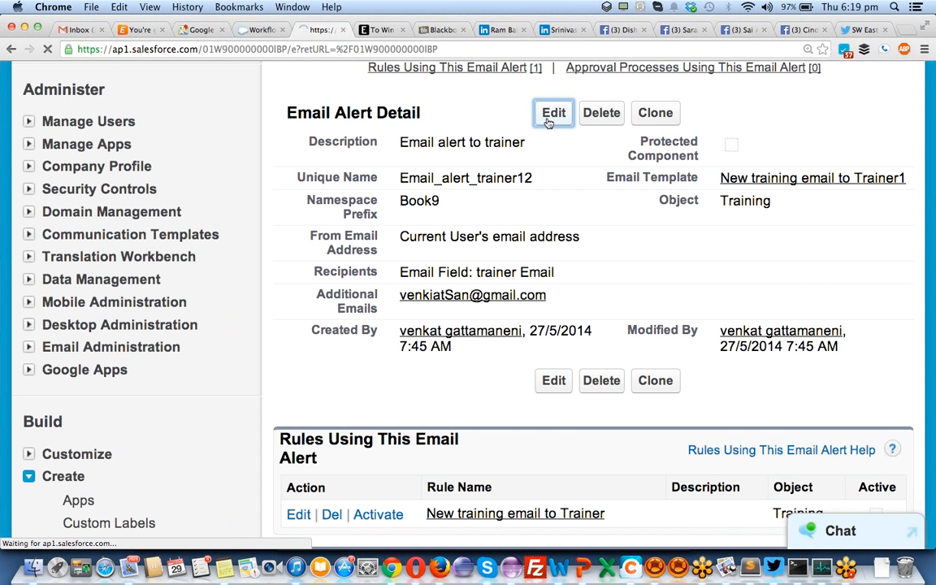
scroll(545, 448, down, 10)
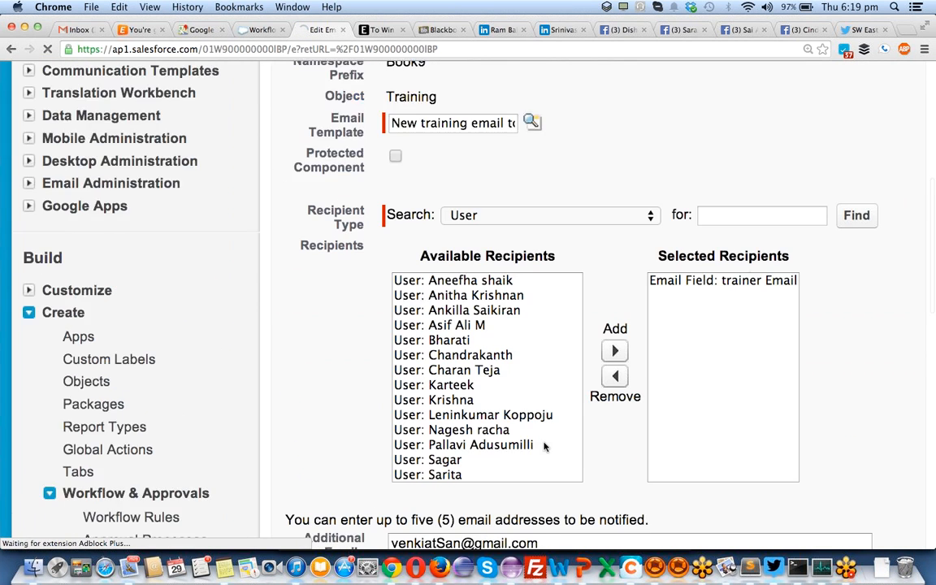
scroll(544, 446, down, 8)
scroll(543, 445, up, 3)
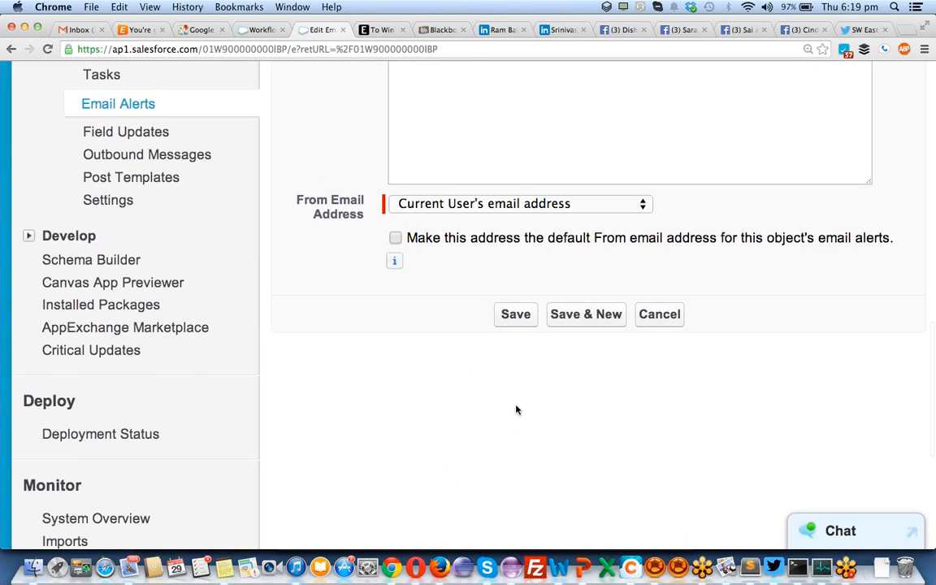
- Check the From Email Address choices without changing them, then go to the Workflow Settings tab
click(480, 202)
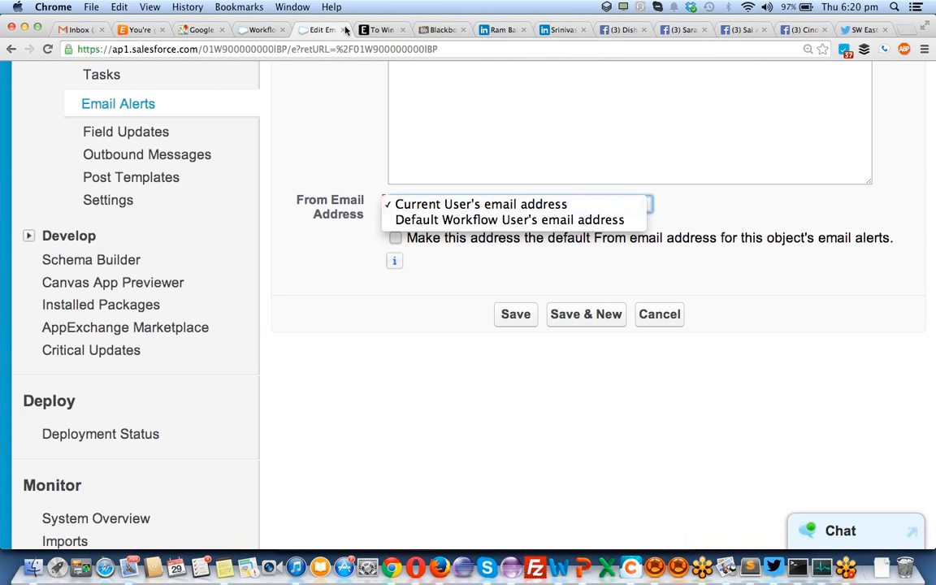
click(262, 32)
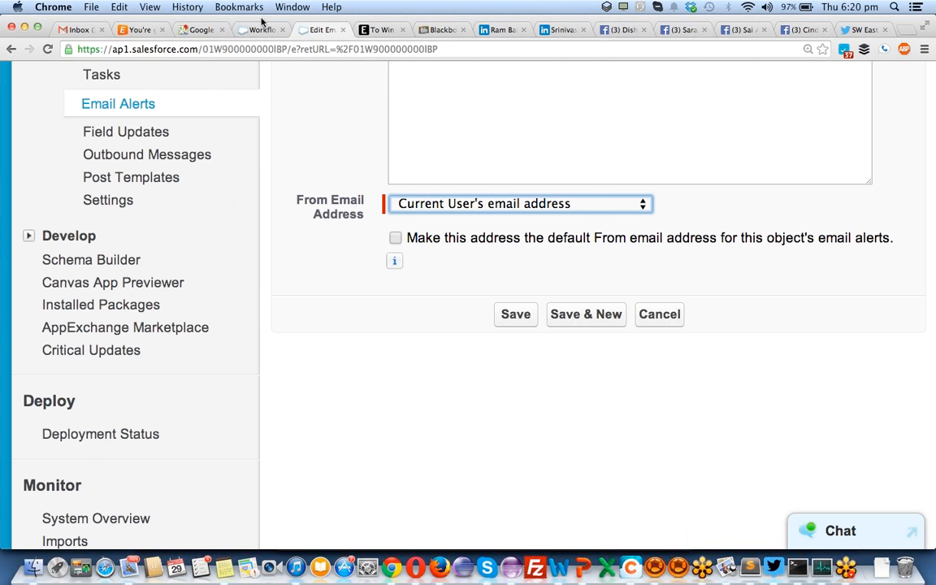
click(238, 29)
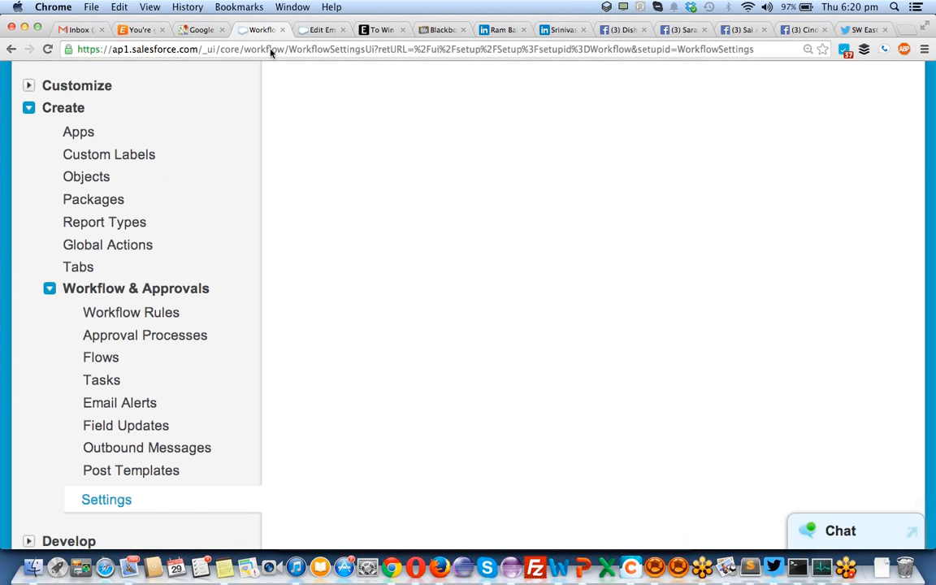
scroll(246, 322, up, 5)
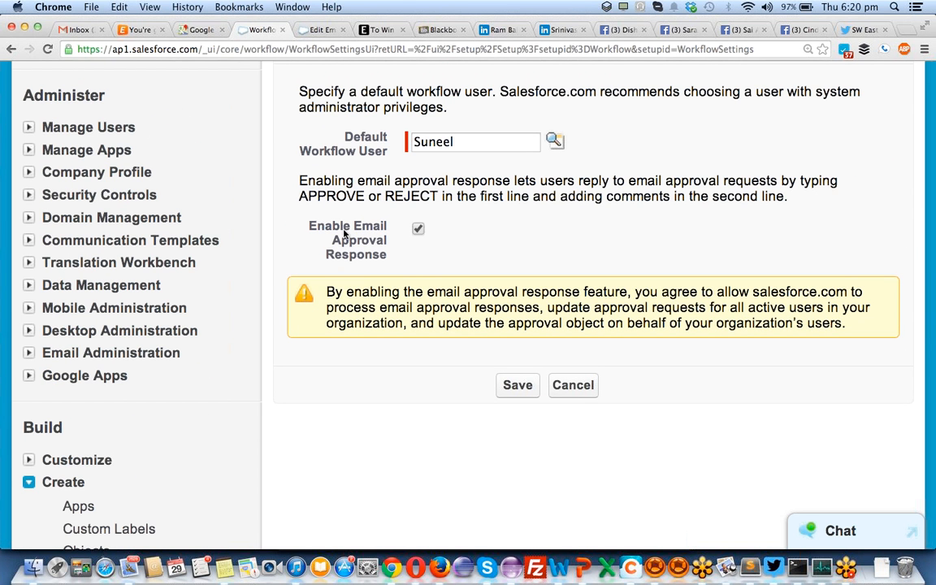
double_click(439, 142)
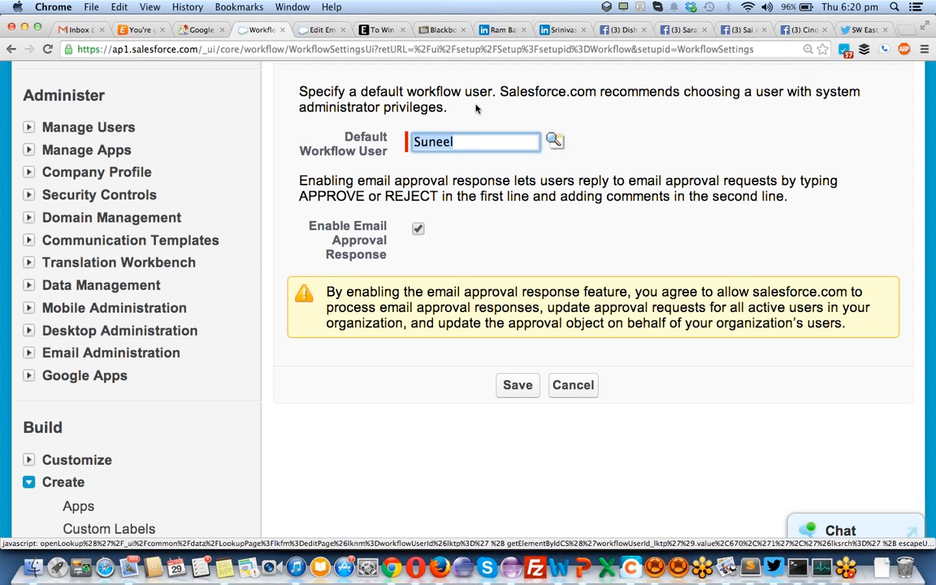
click(319, 29)
click(464, 204)
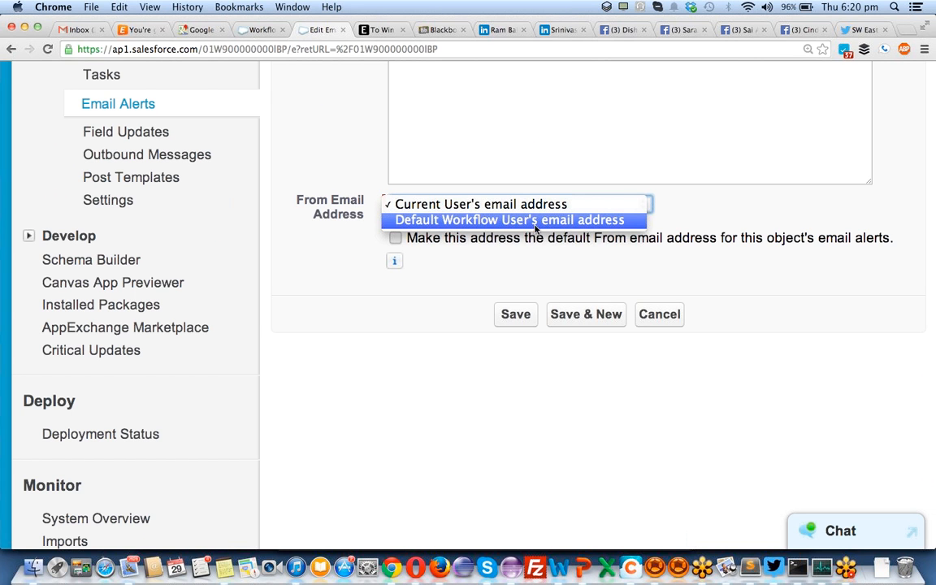
click(599, 205)
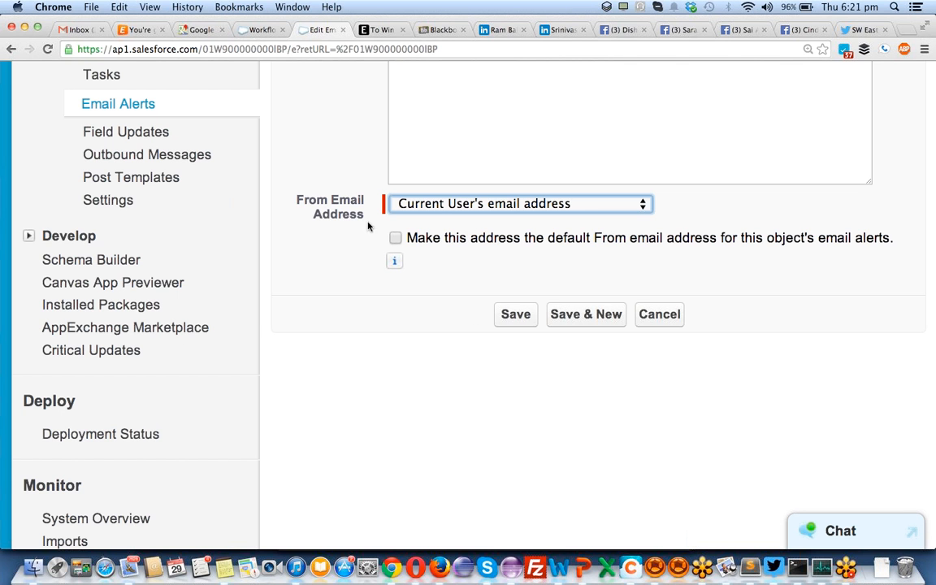
scroll(120, 361, down, 7)
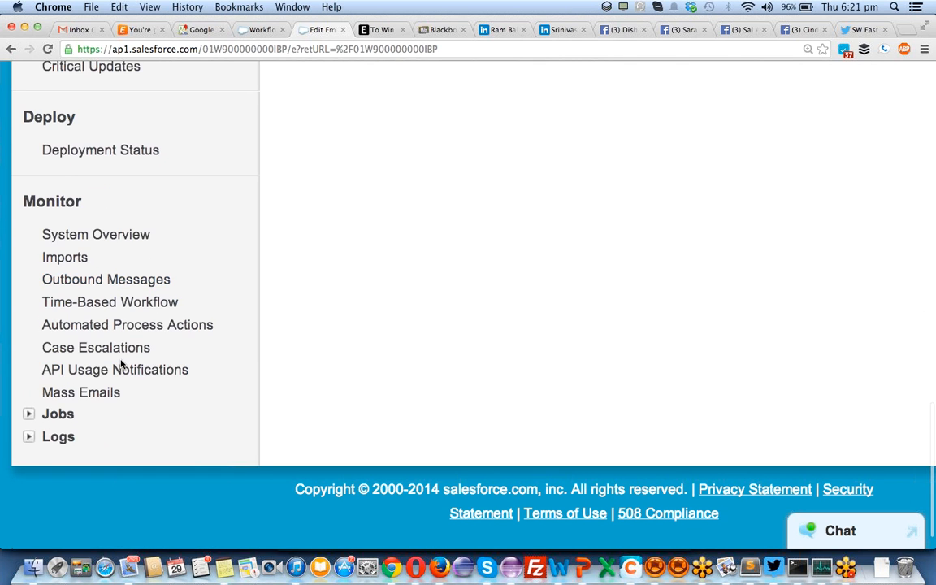
scroll(122, 366, up, 6)
scroll(122, 365, up, 6)
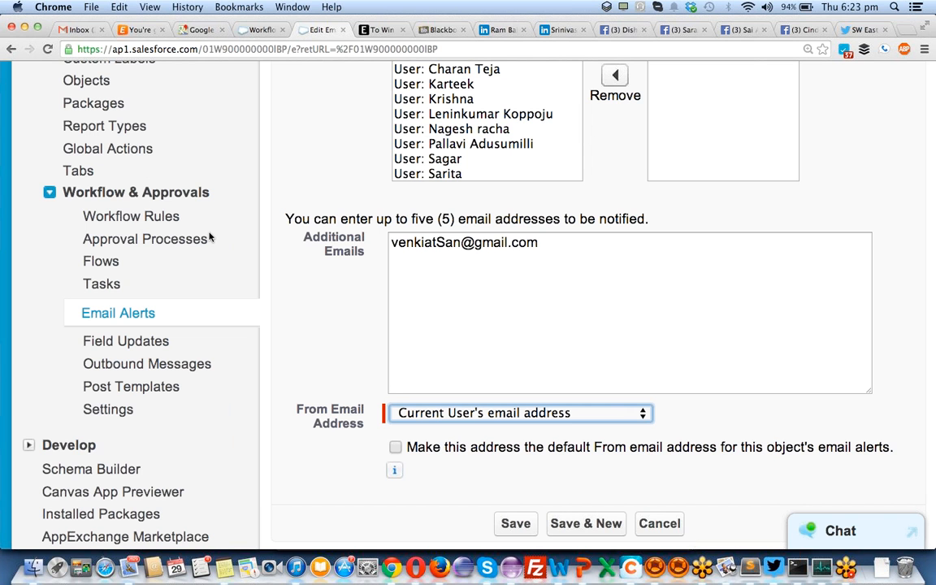
- Scroll to the top of the Email Alert Edit page and go to the Setup home
scroll(209, 237, up, 10)
scroll(209, 237, down, 7)
scroll(209, 237, up, 10)
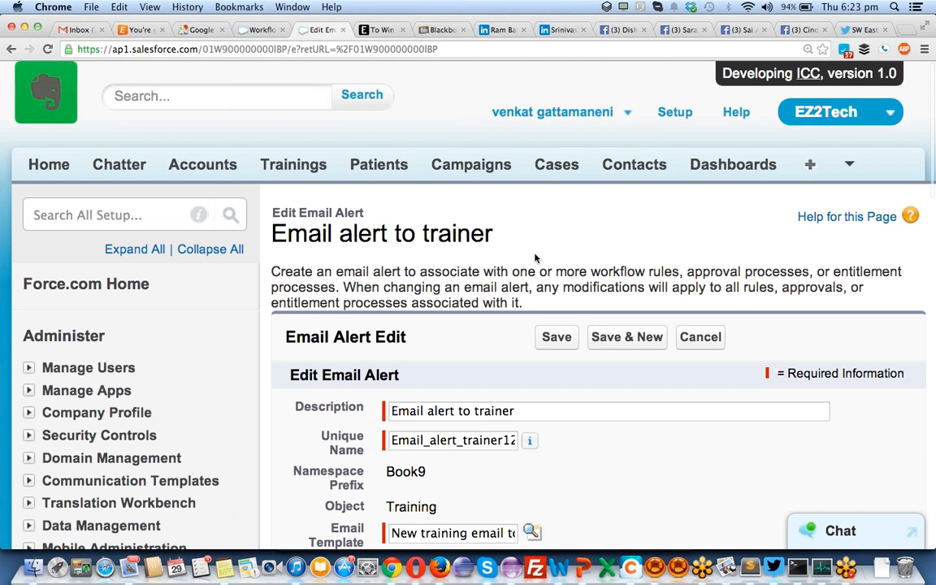
click(675, 114)
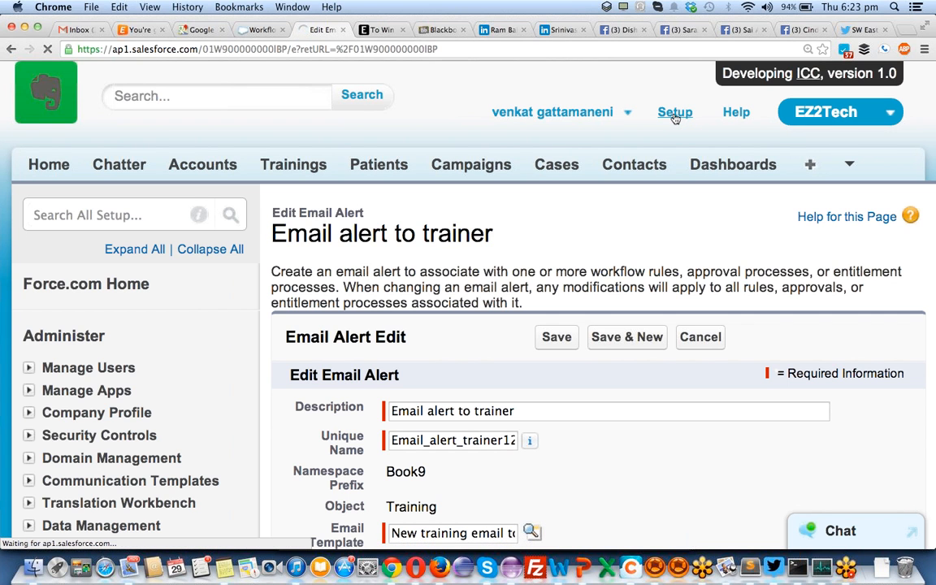
- Close the unrelated article, Blackboard, LinkedIn, Facebook and Twitter tabs in Chrome
click(378, 30)
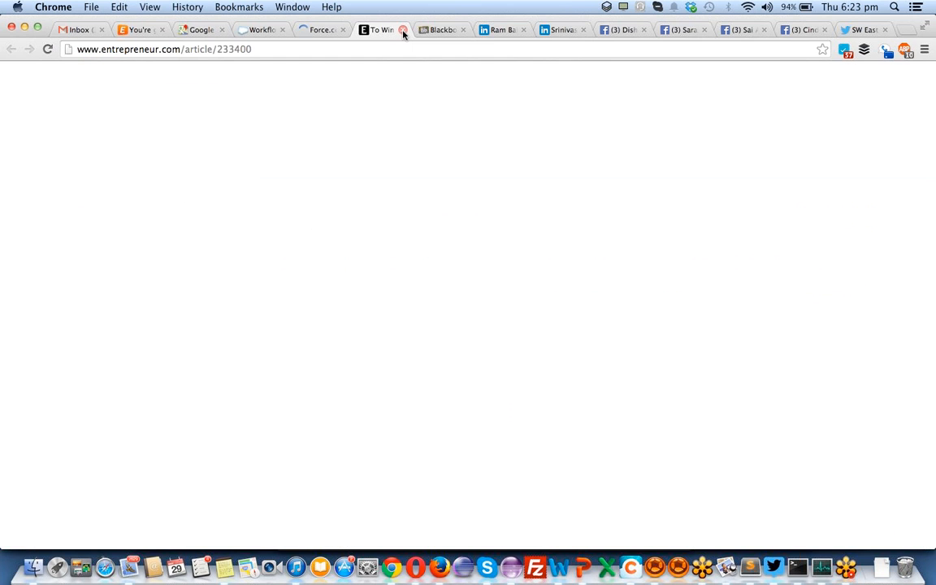
click(403, 31)
click(403, 31)
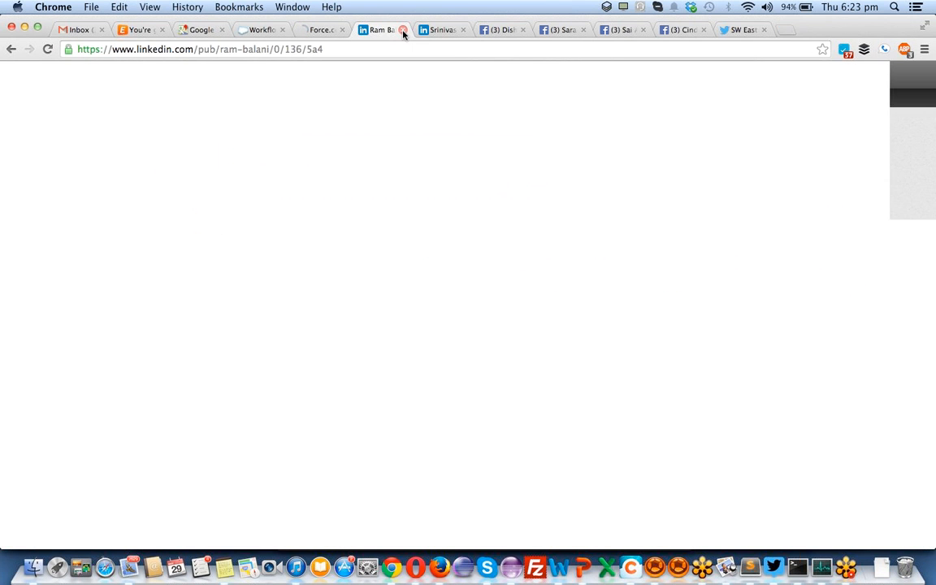
click(403, 31)
click(403, 31)
click(403, 31)
click(402, 31)
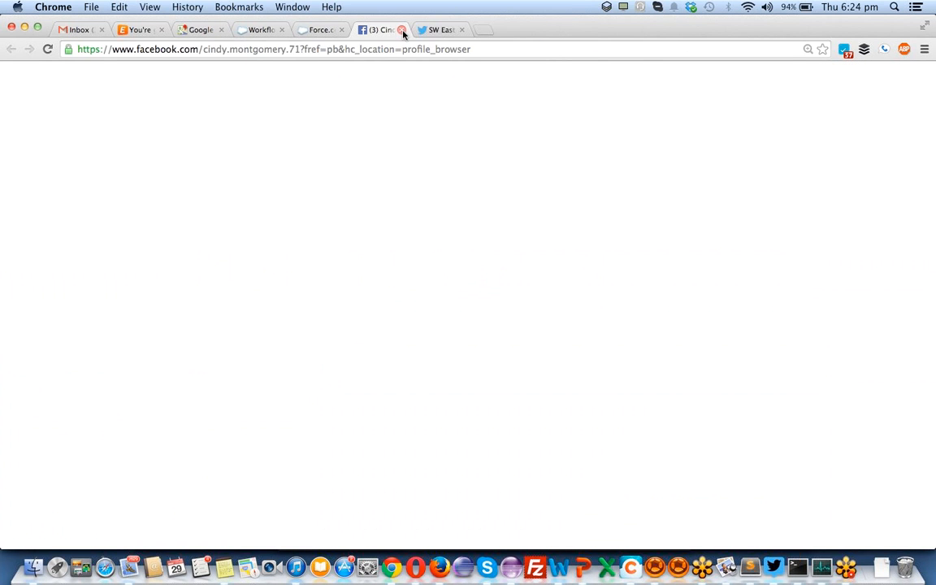
click(402, 31)
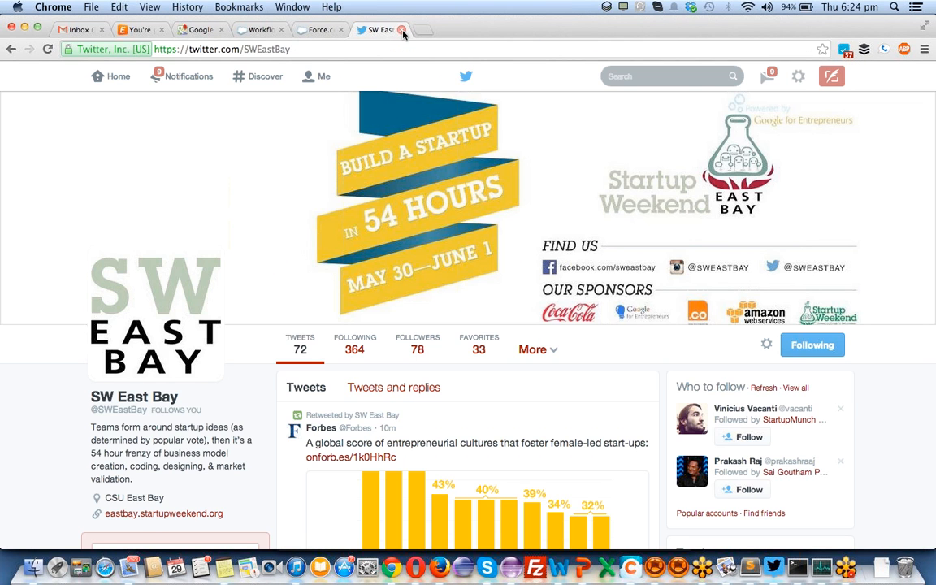
click(402, 31)
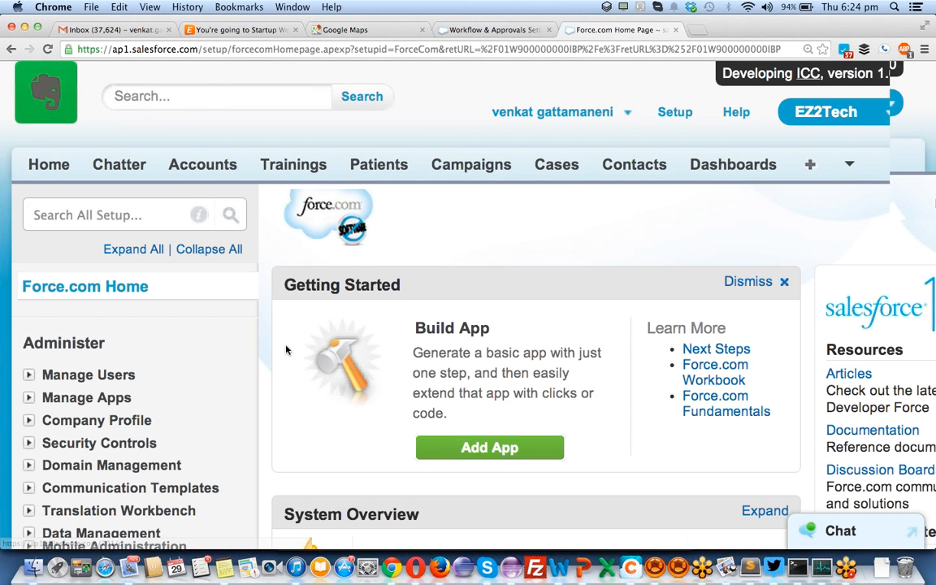
- Expand Build > Create > Workflow & Approvals in the setup sidebar and open Approval Processes
scroll(286, 349, down, 5)
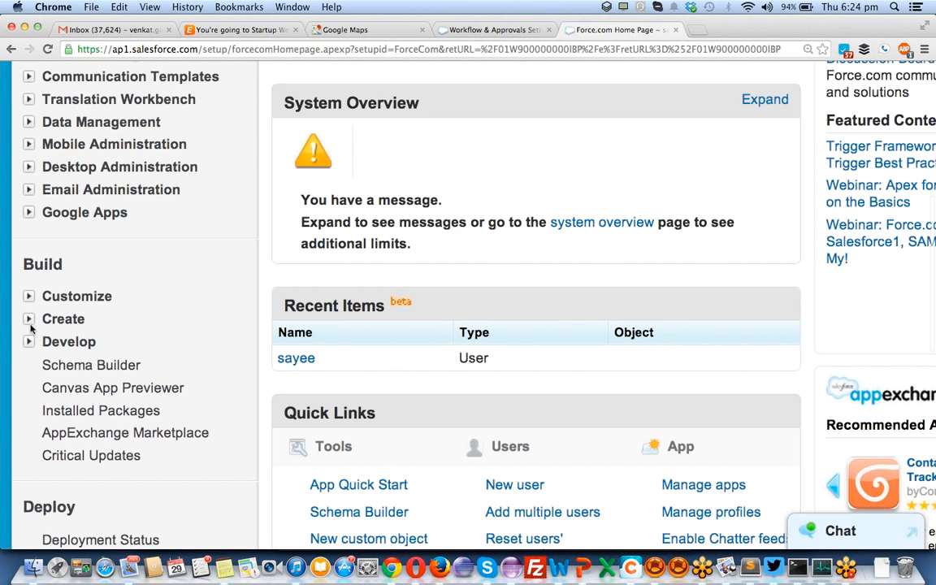
click(28, 319)
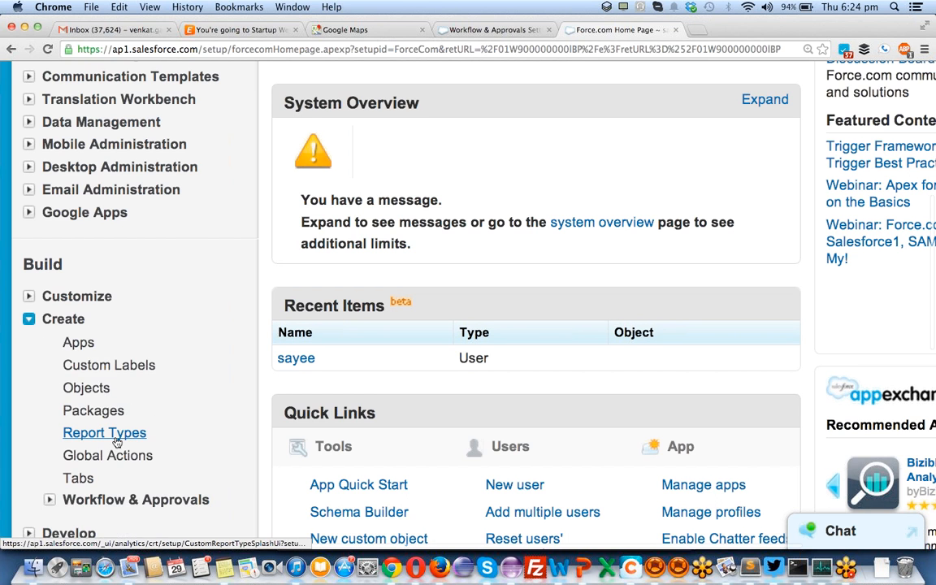
scroll(117, 443, down, 3)
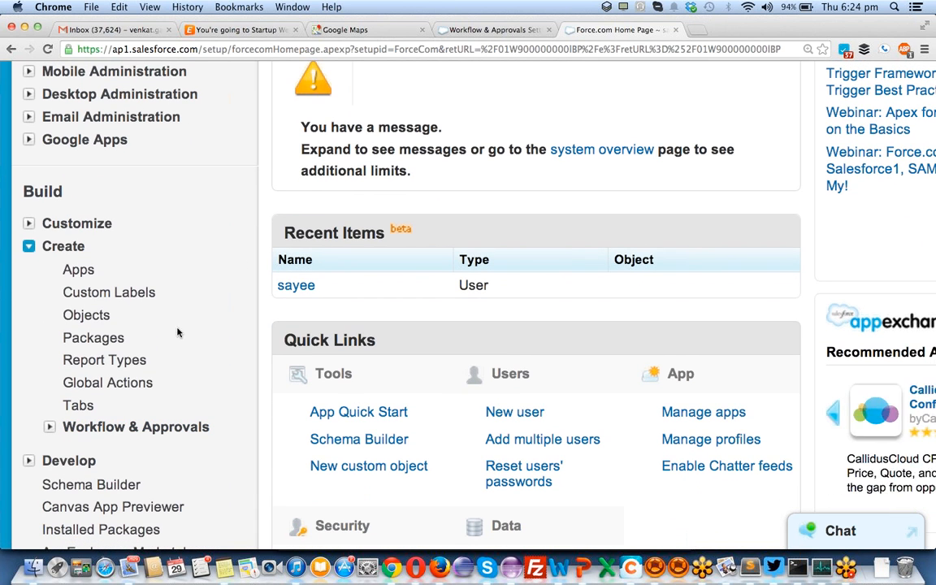
click(49, 428)
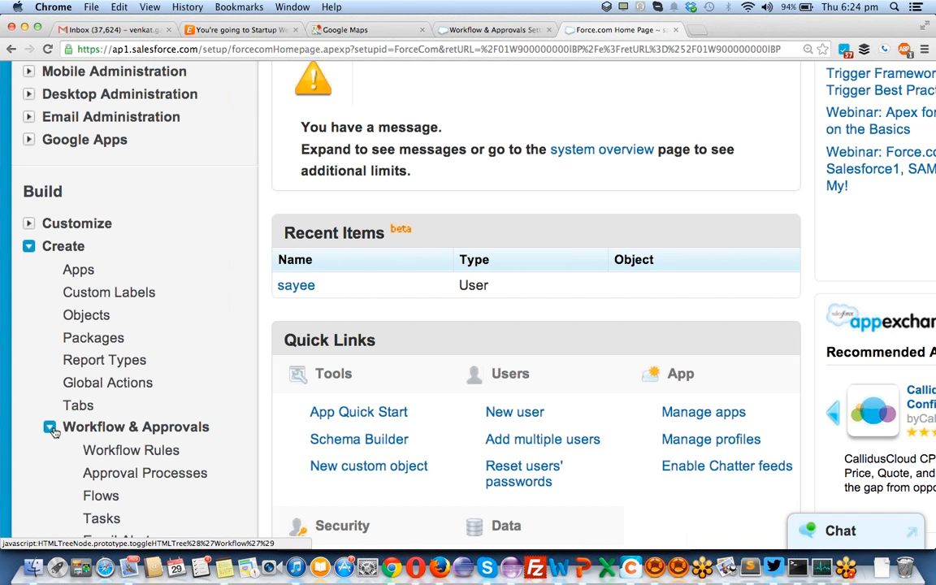
click(154, 475)
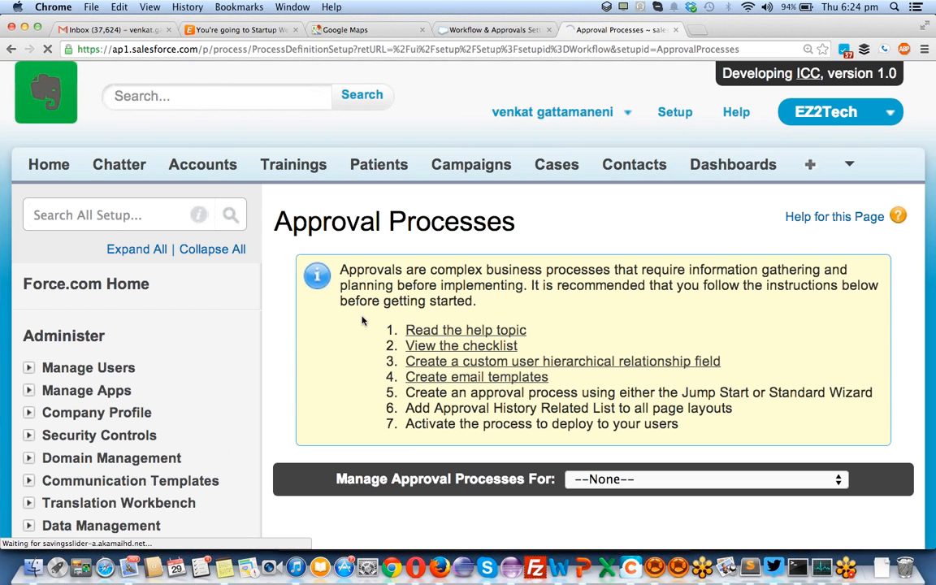
- Read the page introduction, highlighting the sentence that explains what approvals are
scroll(363, 321, down, 3)
scroll(363, 321, up, 2)
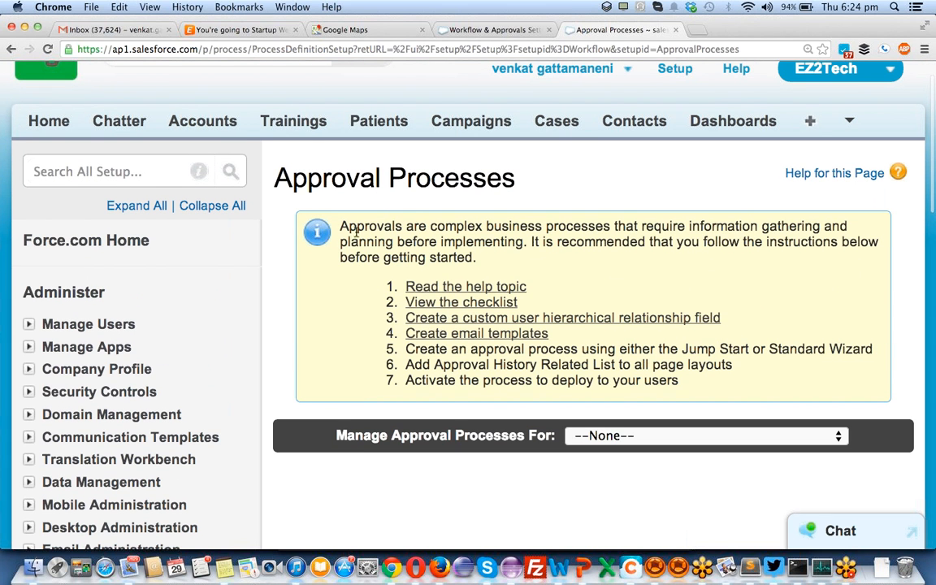
drag(340, 230, 527, 242)
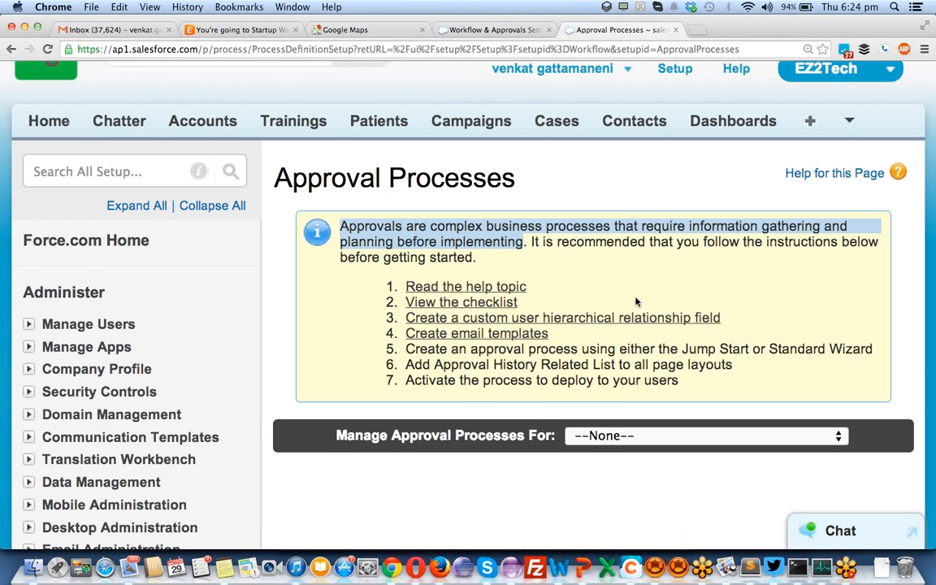
scroll(636, 299, down, 2)
scroll(636, 297, down, 2)
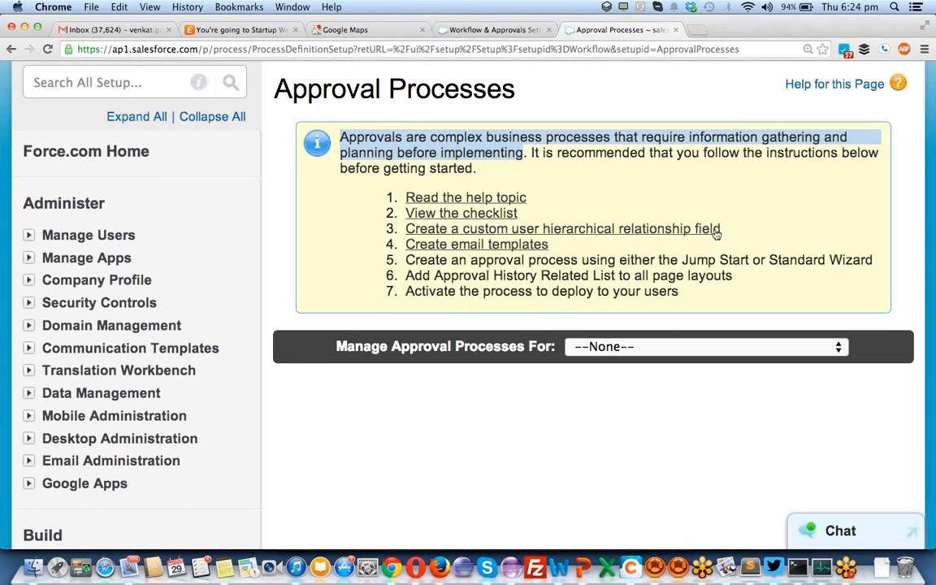
- Browse the Manage Approval Processes For object list, then close it without choosing an object
click(617, 350)
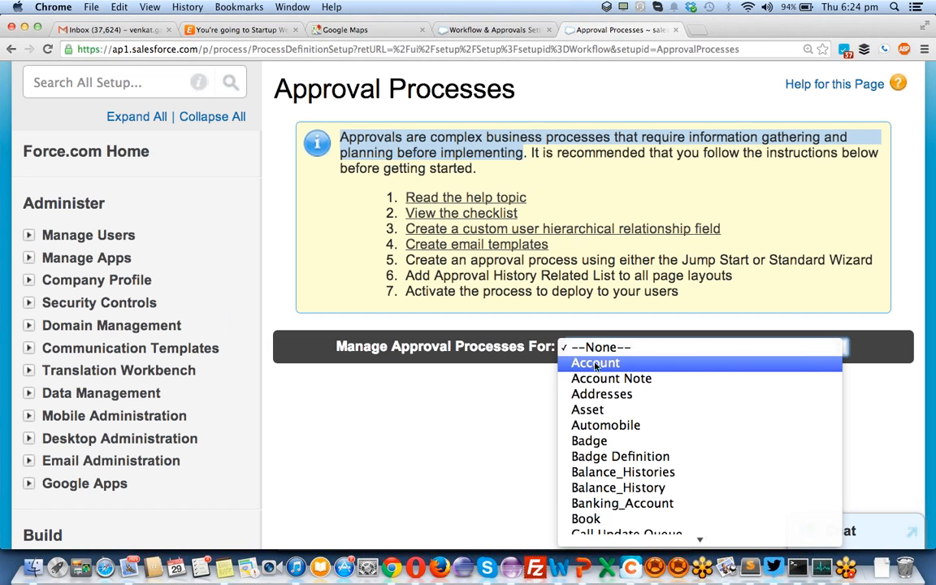
click(477, 382)
click(589, 347)
scroll(655, 482, down, 1)
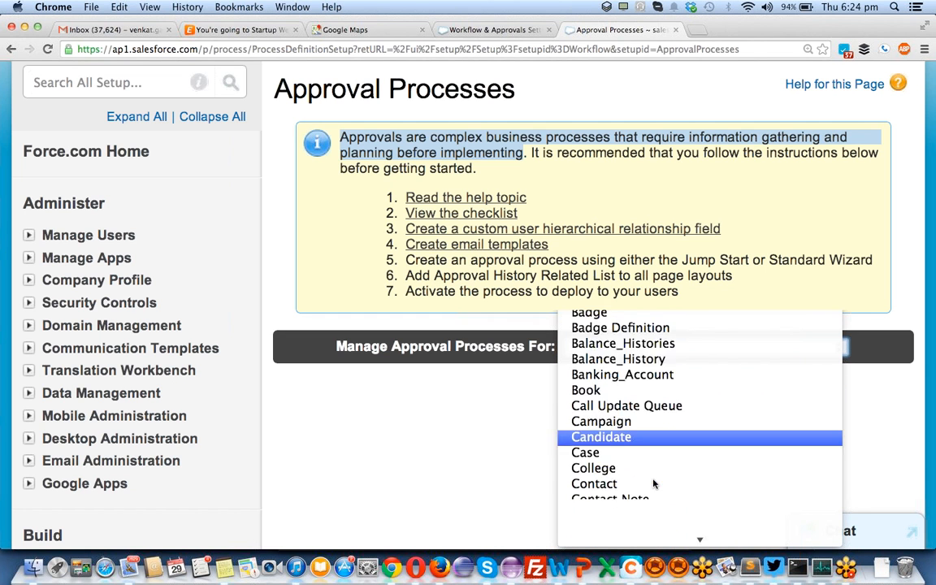
scroll(655, 483, down, 10)
scroll(654, 482, down, 3)
scroll(654, 482, down, 4)
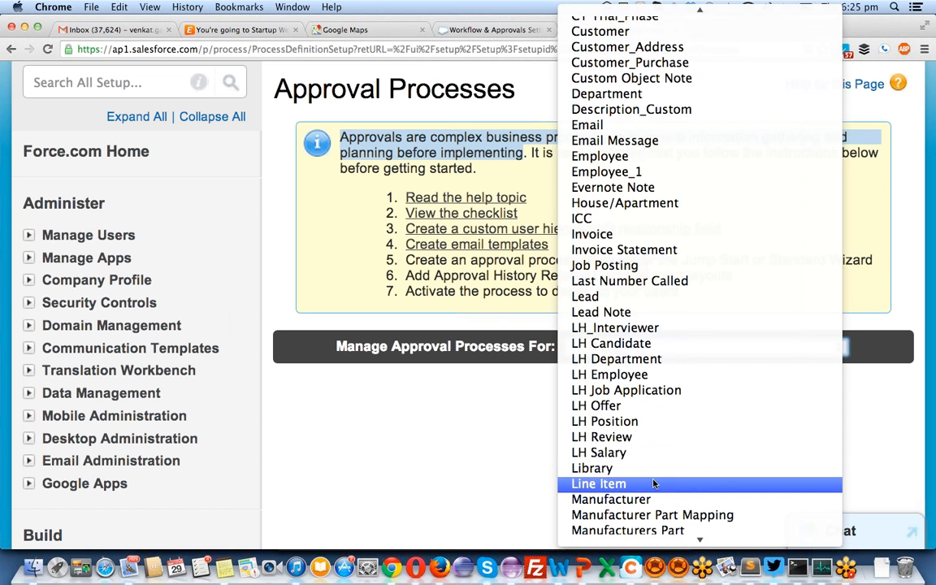
scroll(655, 482, down, 5)
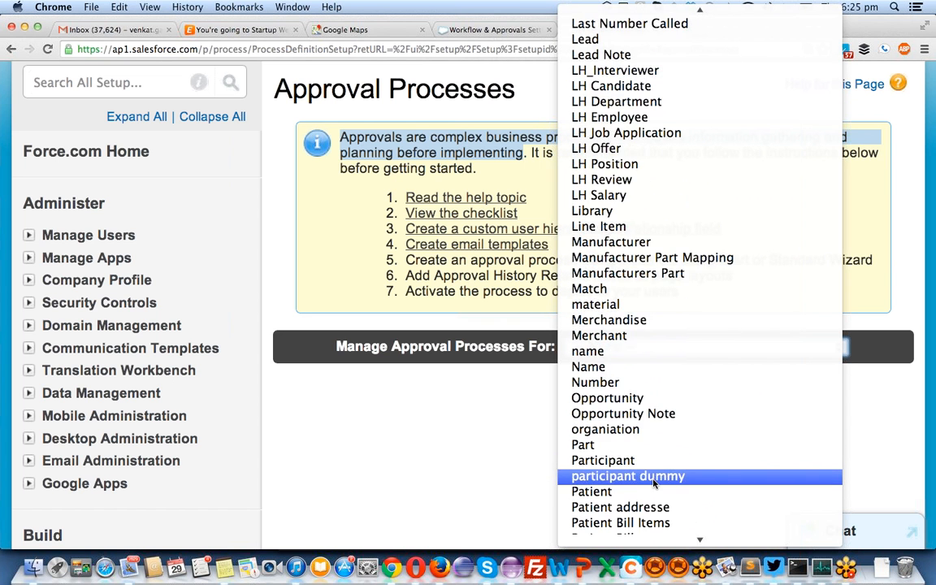
scroll(655, 483, down, 9)
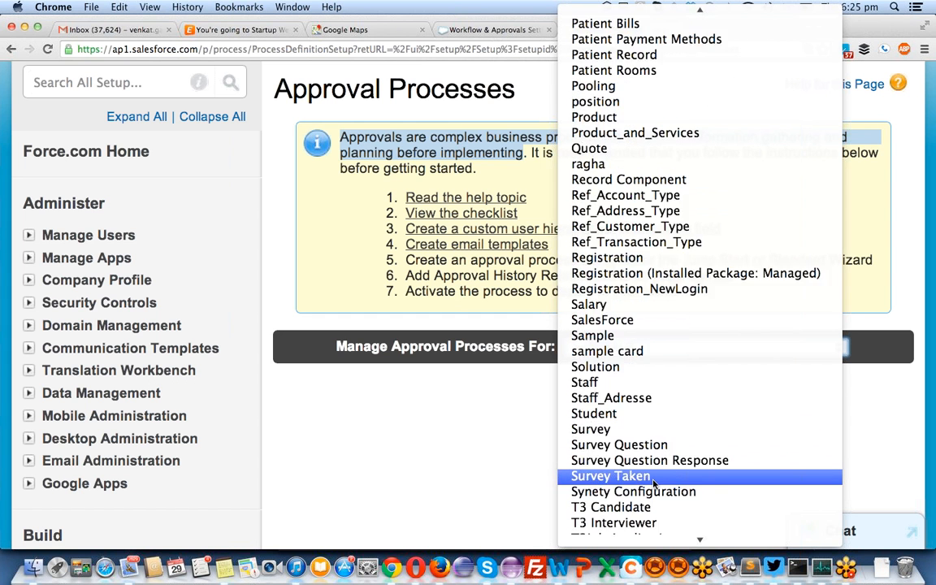
scroll(655, 483, down, 6)
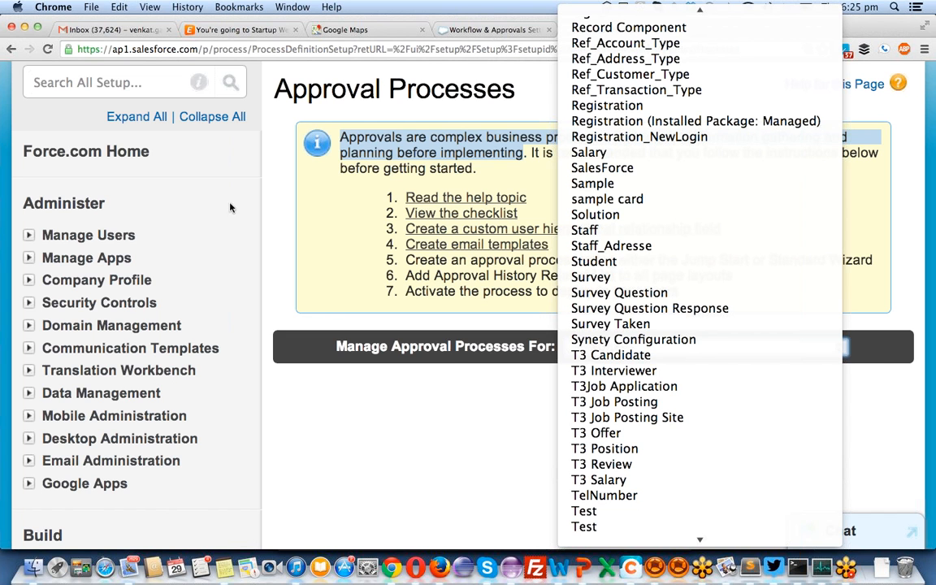
click(229, 160)
- Open Schema Builder from the sidebar in a new tab and bring it forward
scroll(162, 363, down, 15)
scroll(163, 363, down, 5)
super+click(103, 322)
click(715, 30)
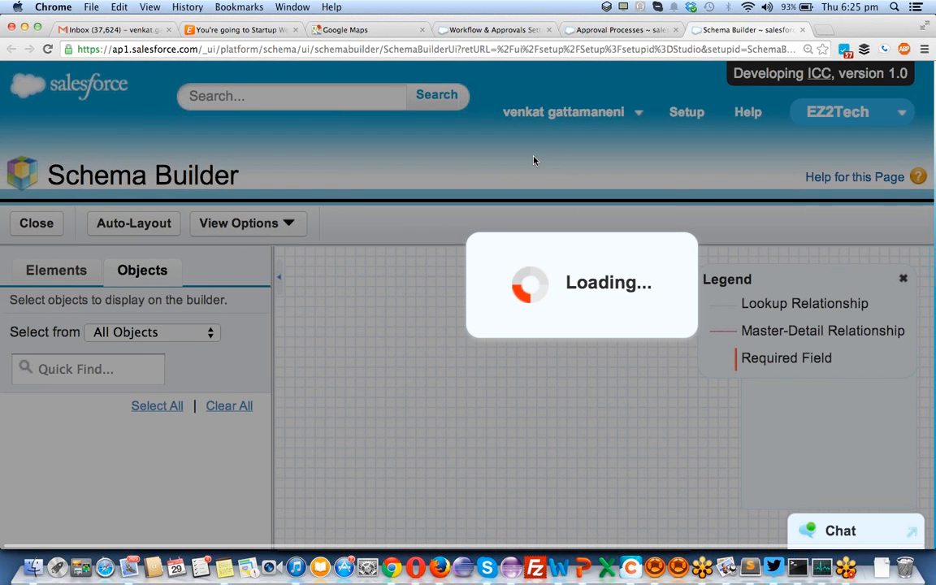
- Zoom the page out to 125% and open the Cost field's actions on the Training object
key(super+minus)
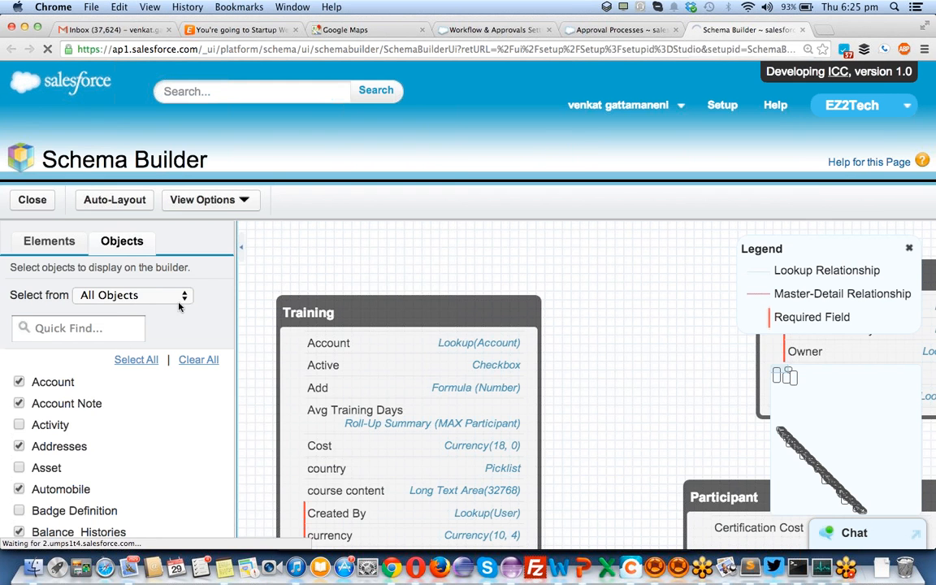
key(super+minus)
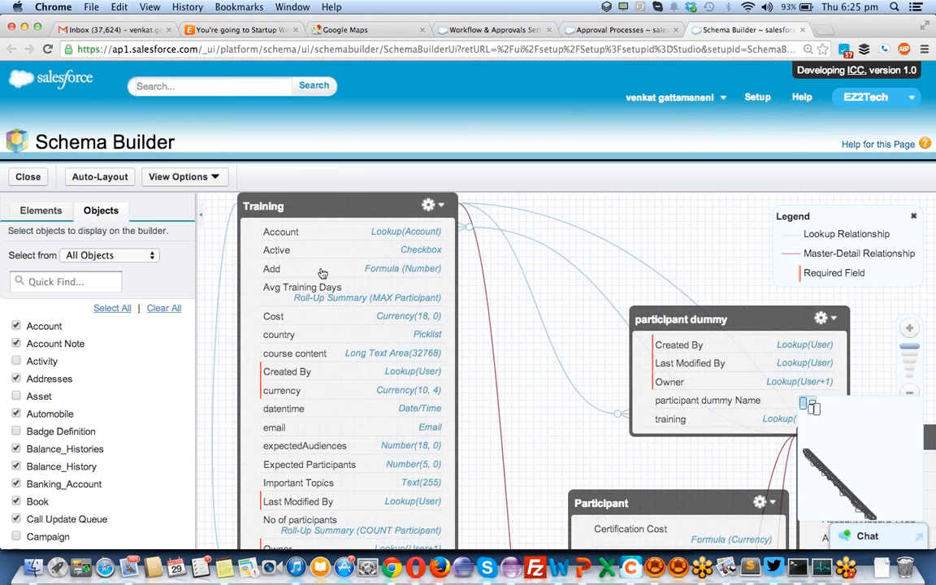
click(305, 324)
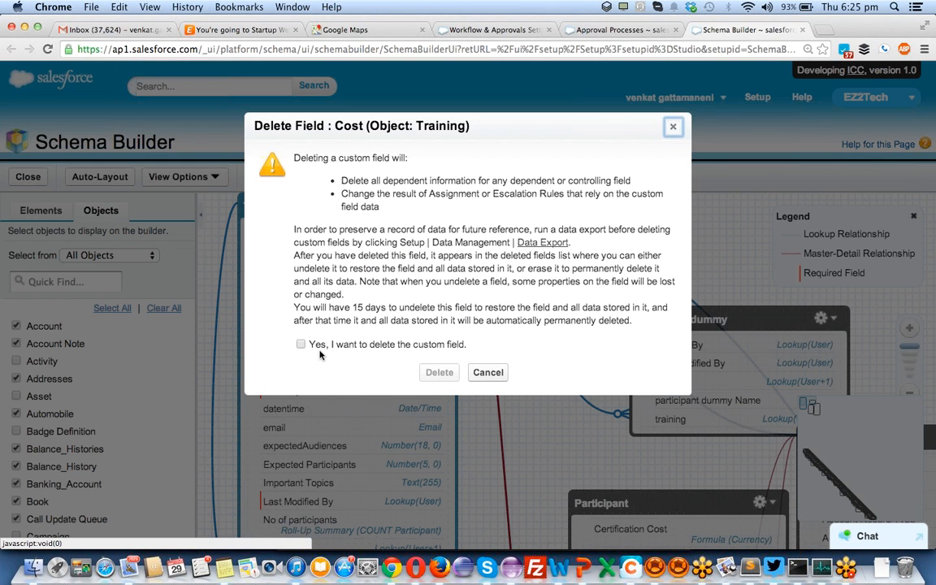
- Confirm and attempt deleting the Cost field, then dismiss the refusal error
click(313, 348)
click(437, 373)
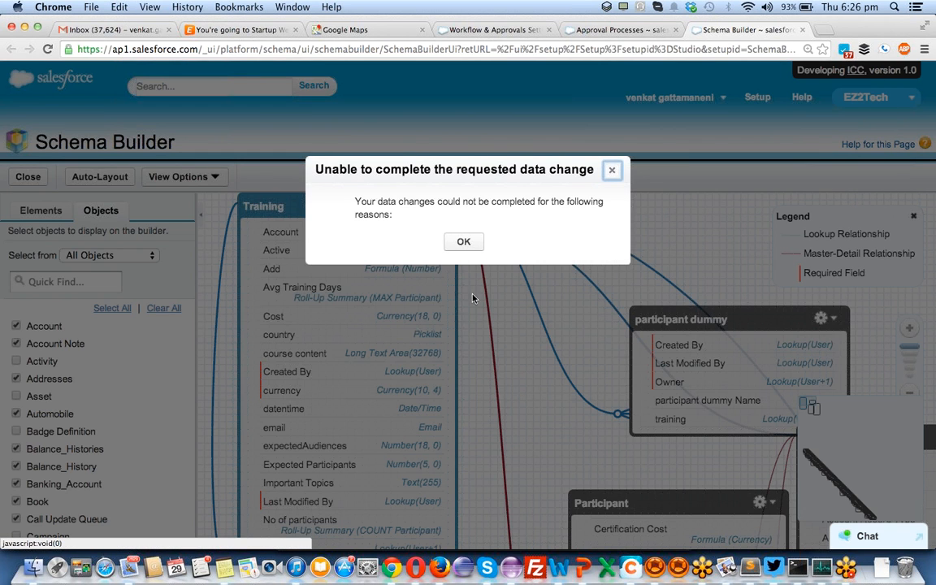
click(463, 241)
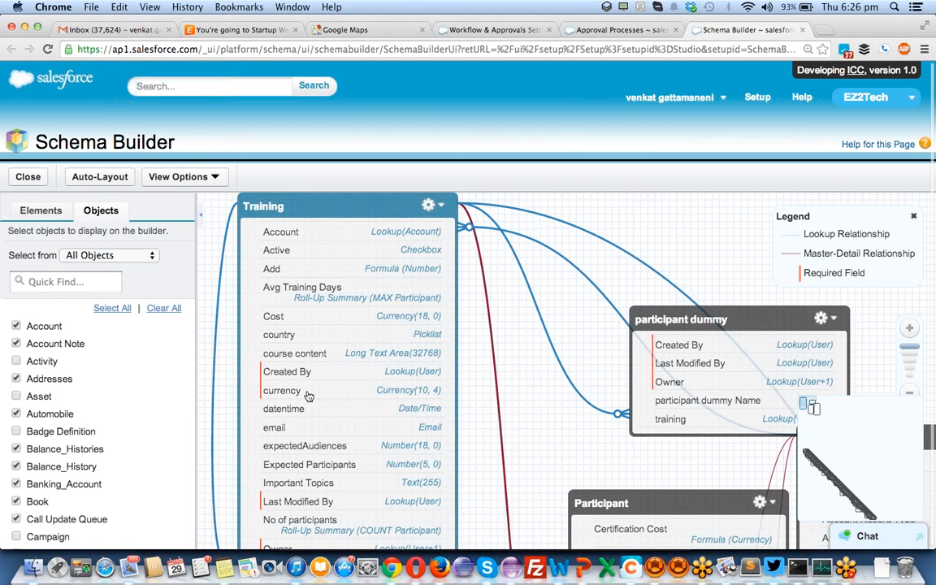
- Try deleting the datetime field from Training and dismiss the resulting error
scroll(309, 396, down, 2)
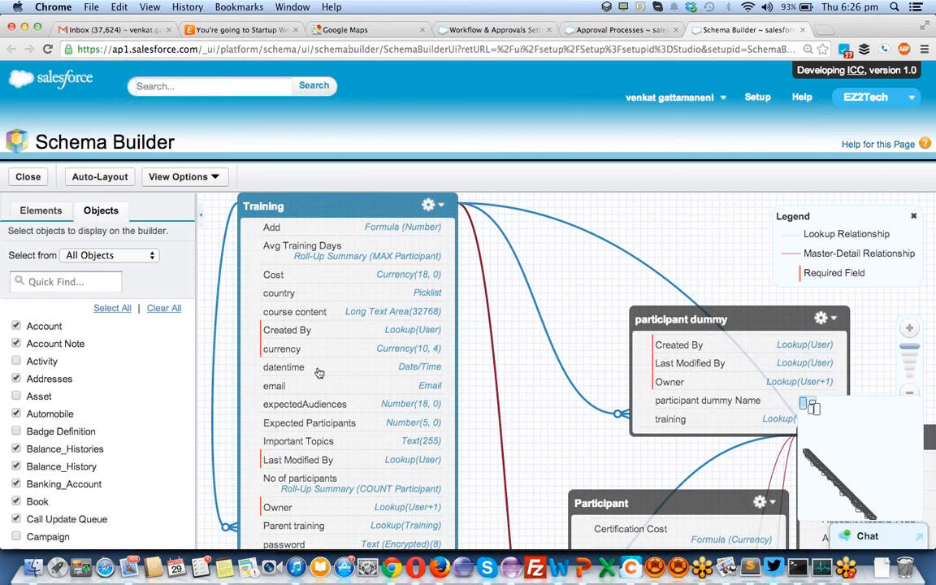
right_click(320, 373)
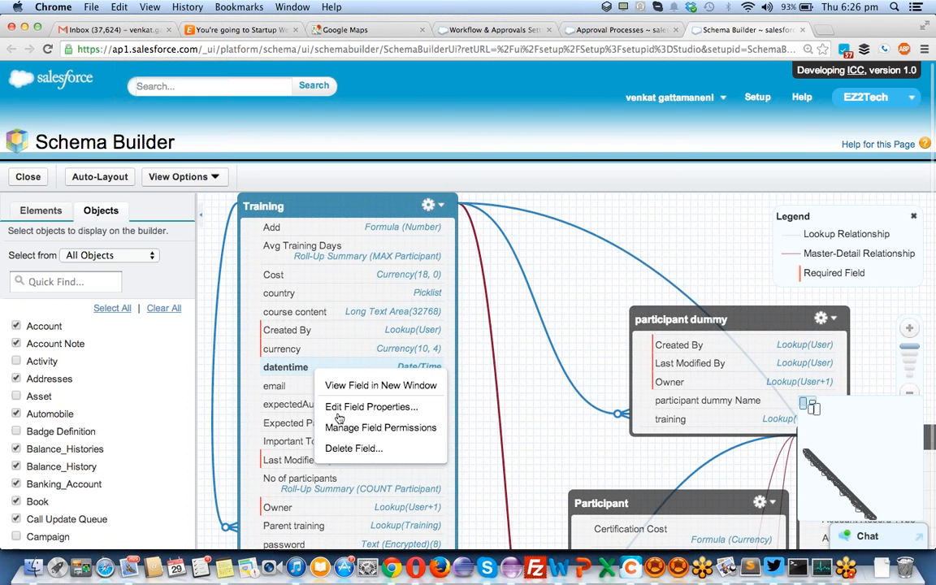
click(350, 451)
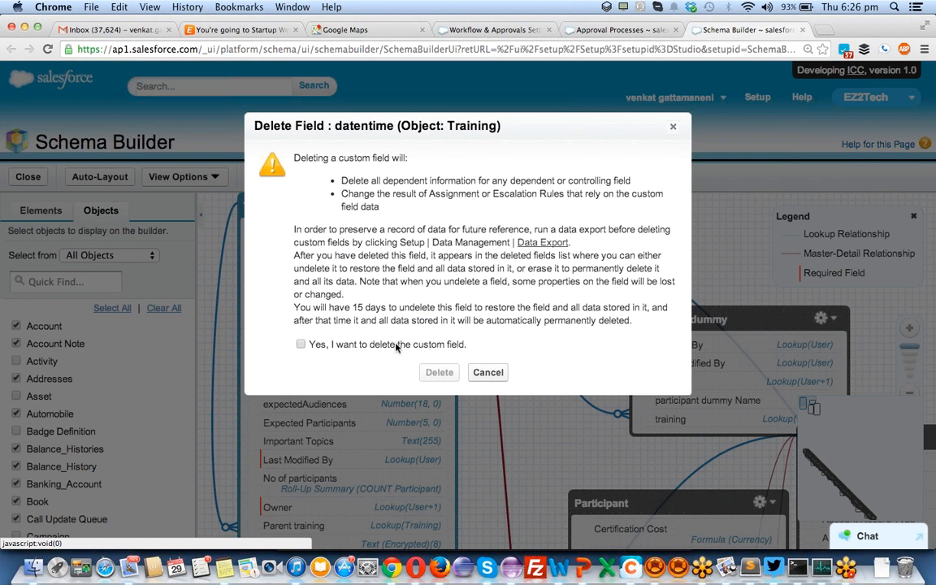
click(392, 343)
click(436, 372)
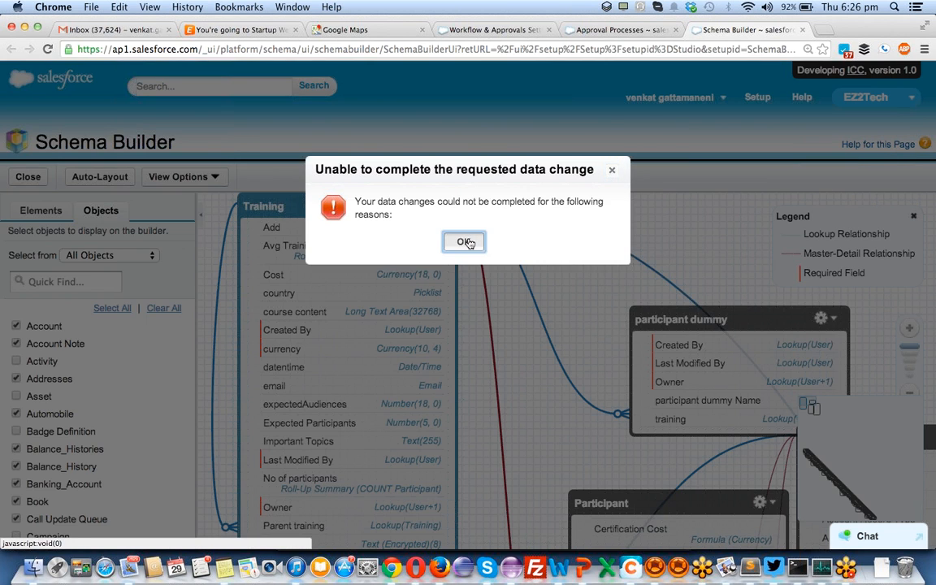
click(465, 242)
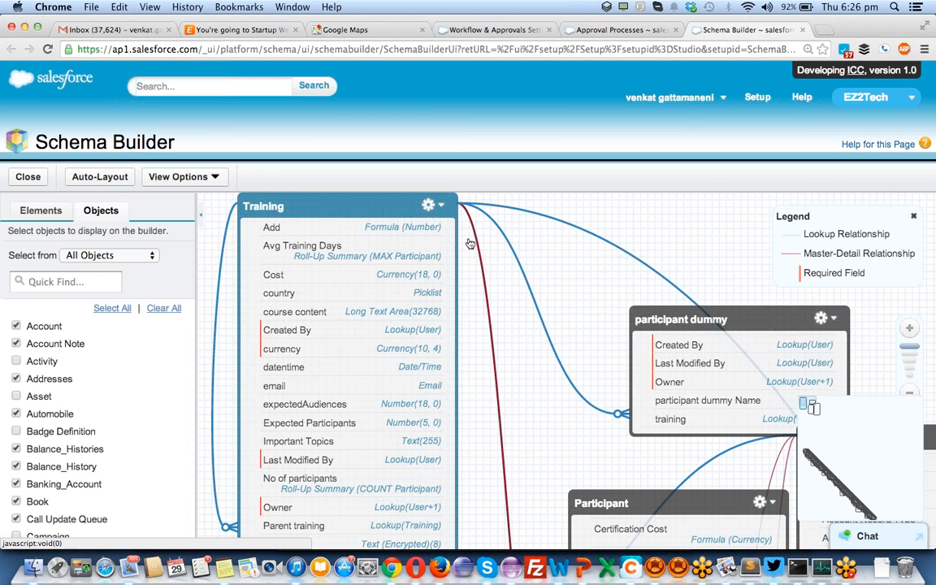
- Try deleting the email field from Training and dismiss the 'Unable to complete' error
click(305, 390)
click(342, 465)
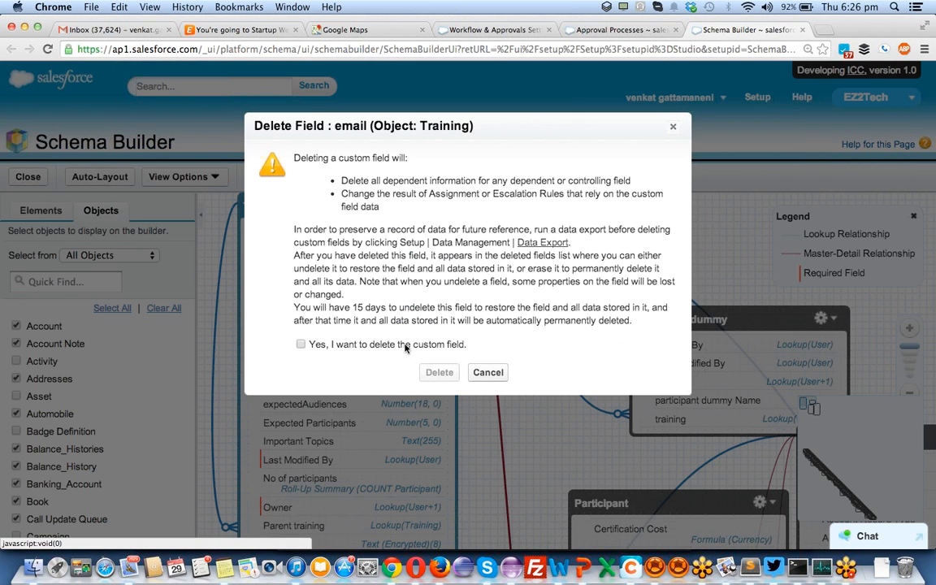
click(406, 346)
click(439, 372)
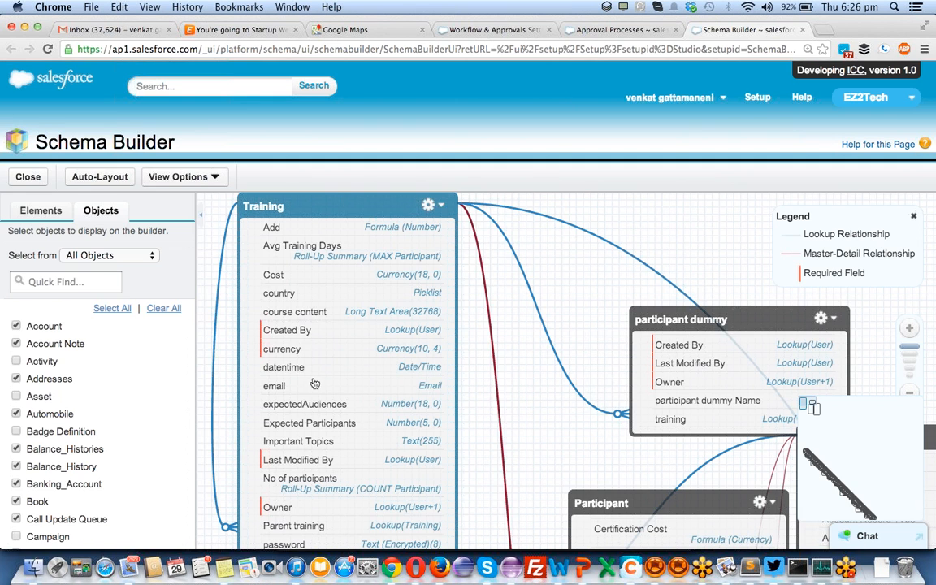
click(470, 241)
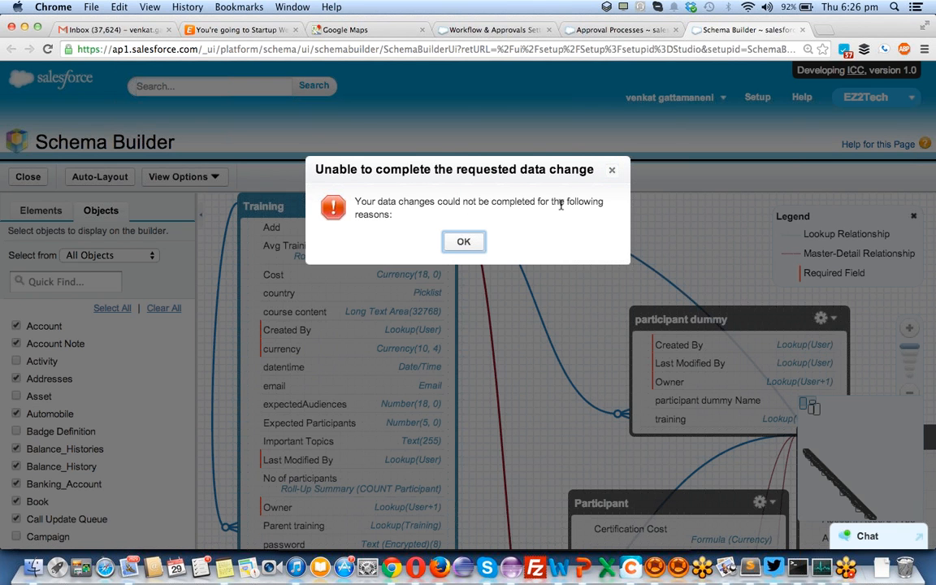
click(462, 241)
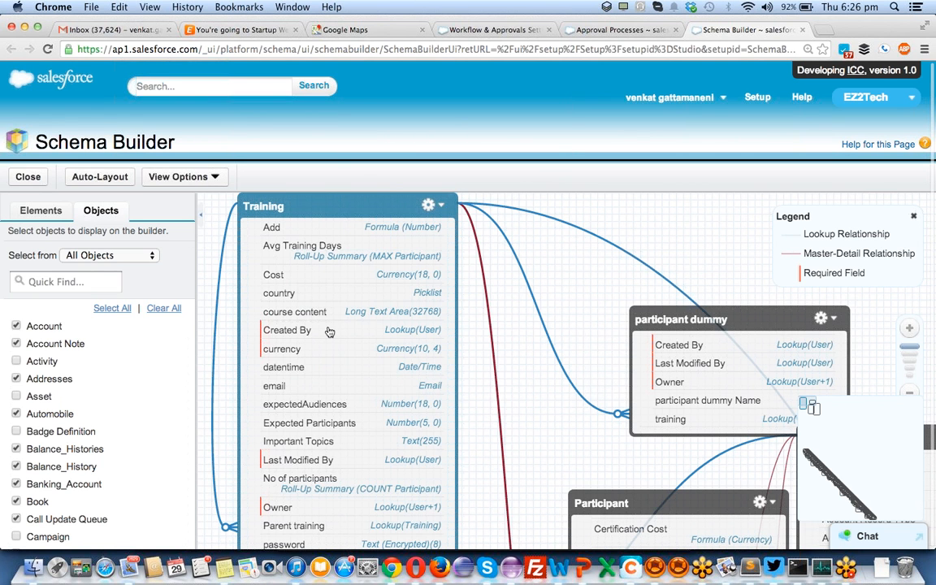
- Reposition the Training box, choose View Object from its gear menu, and switch to the new Training tab
scroll(329, 332, up, 2)
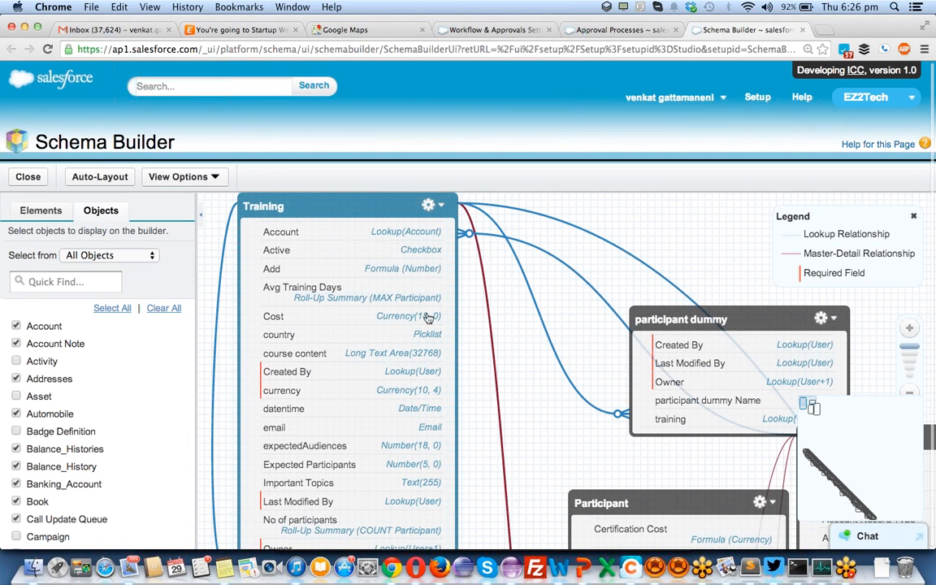
drag(364, 249, 336, 261)
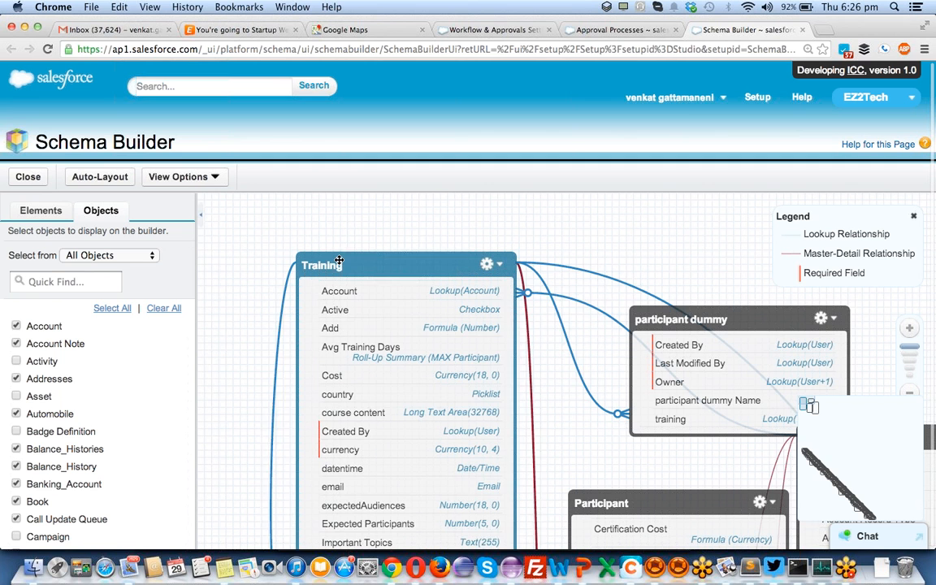
click(481, 261)
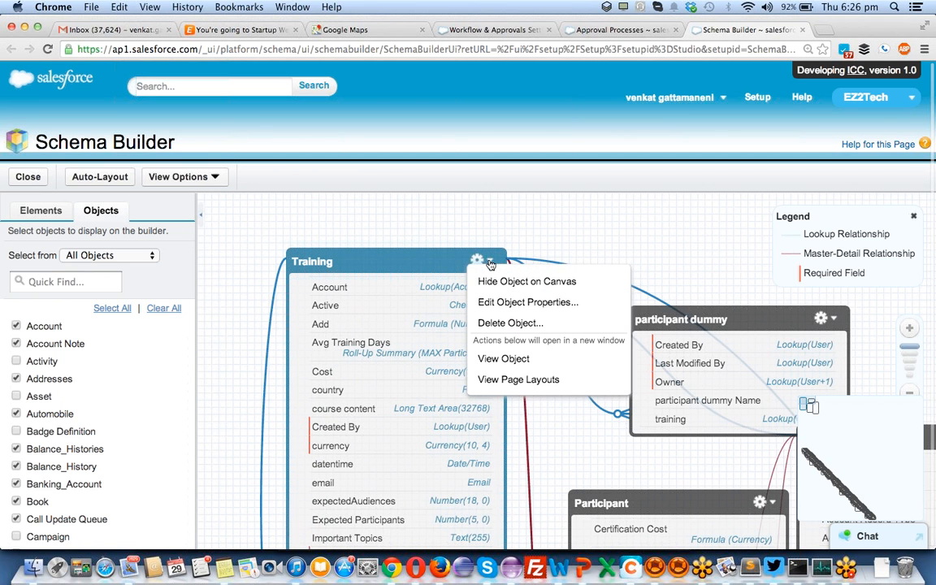
click(494, 360)
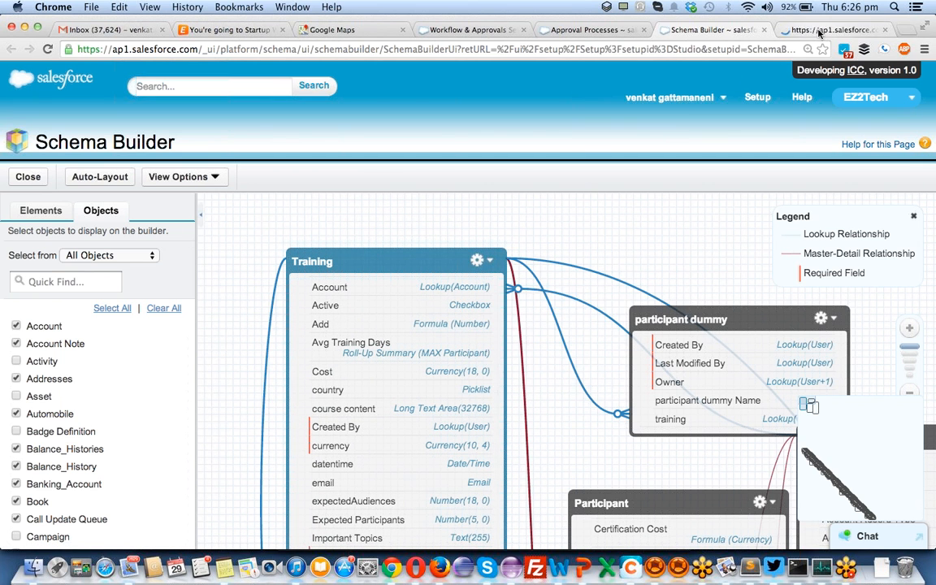
click(489, 261)
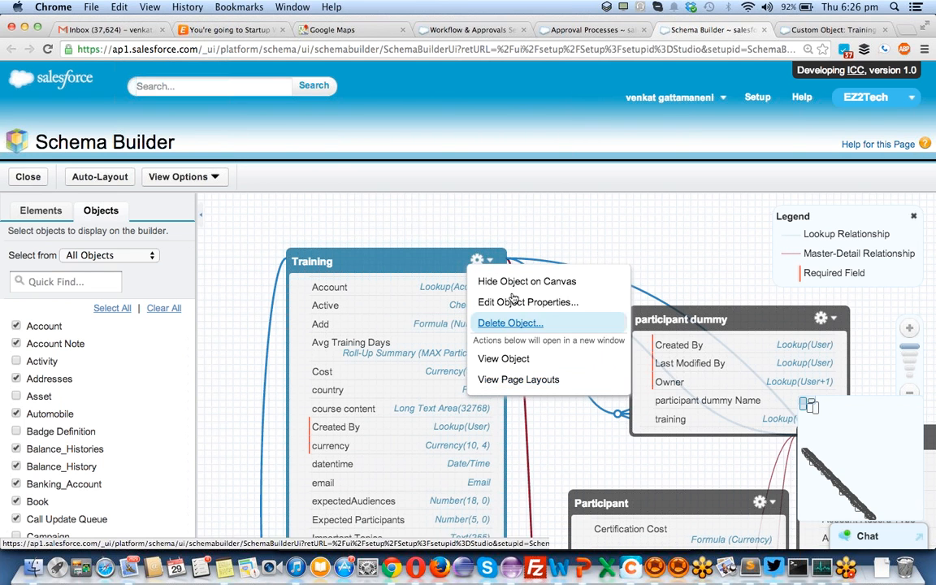
click(800, 30)
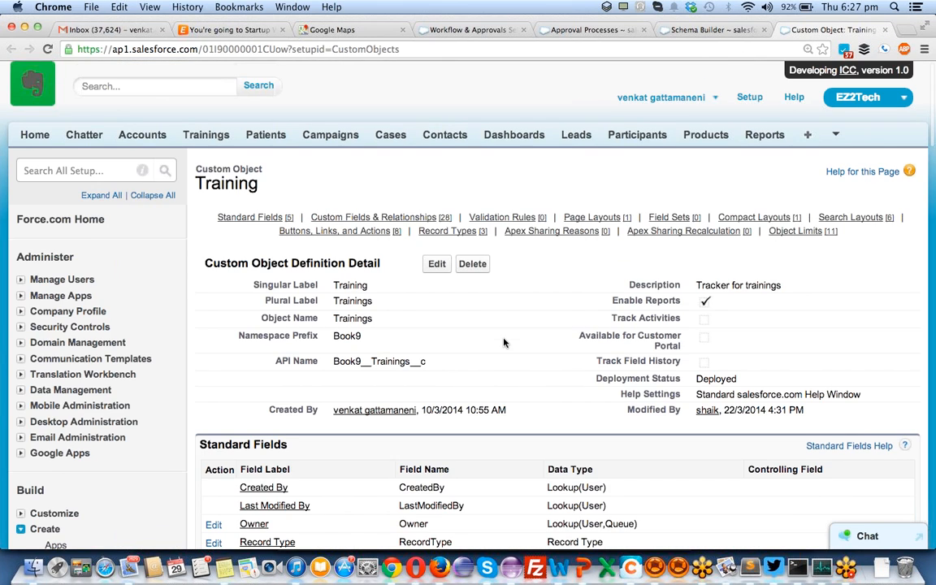
- Attempt to delete the Cost custom field from the Training definition page
scroll(503, 342, down, 10)
scroll(503, 339, up, 3)
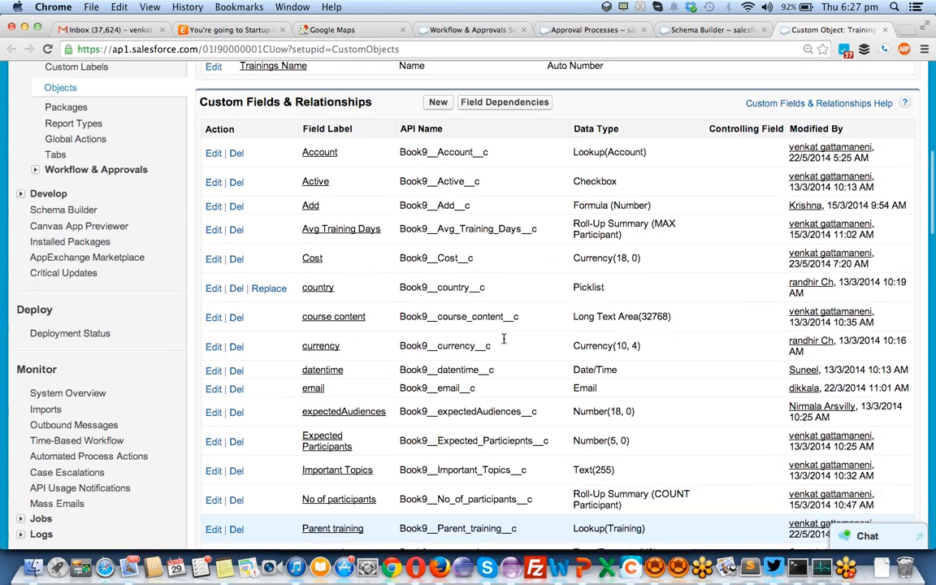
scroll(504, 338, up, 3)
click(236, 371)
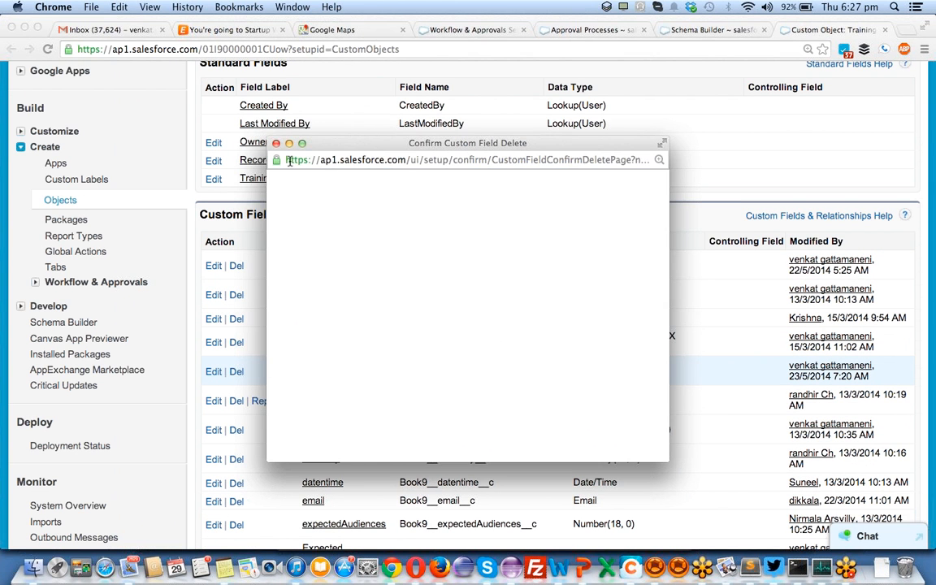
scroll(411, 309, down, 2)
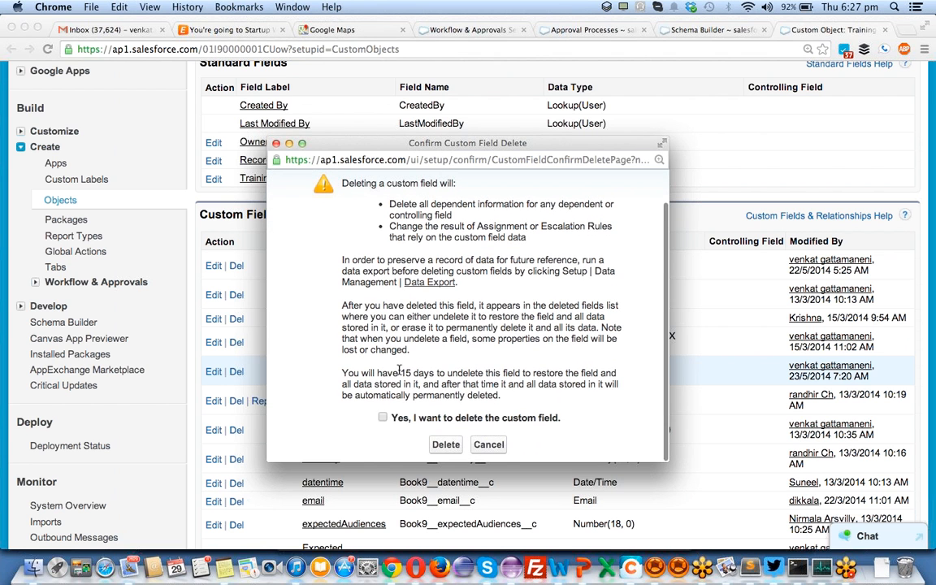
click(445, 445)
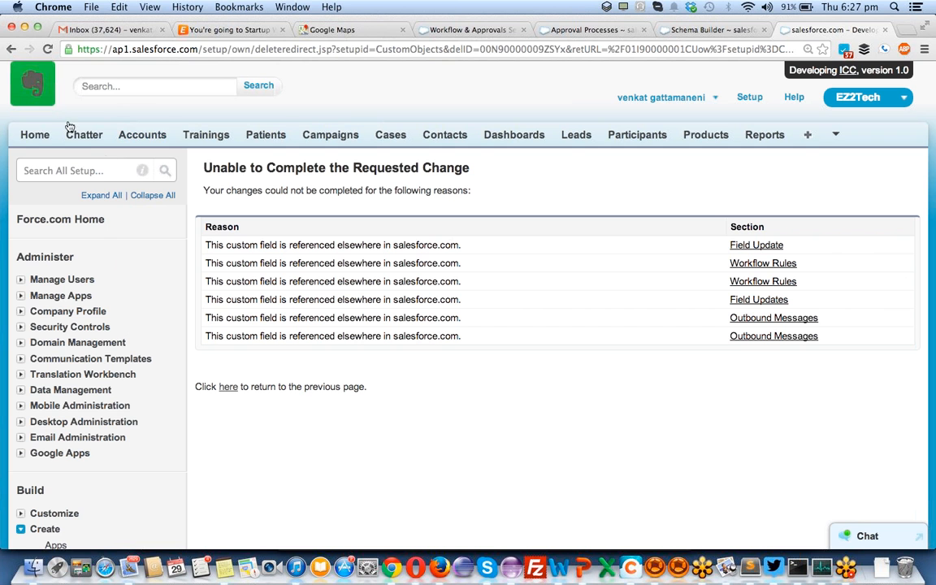
- Go back from the workflow-dependency error to the Training fields page and return to Schema Builder
click(10, 49)
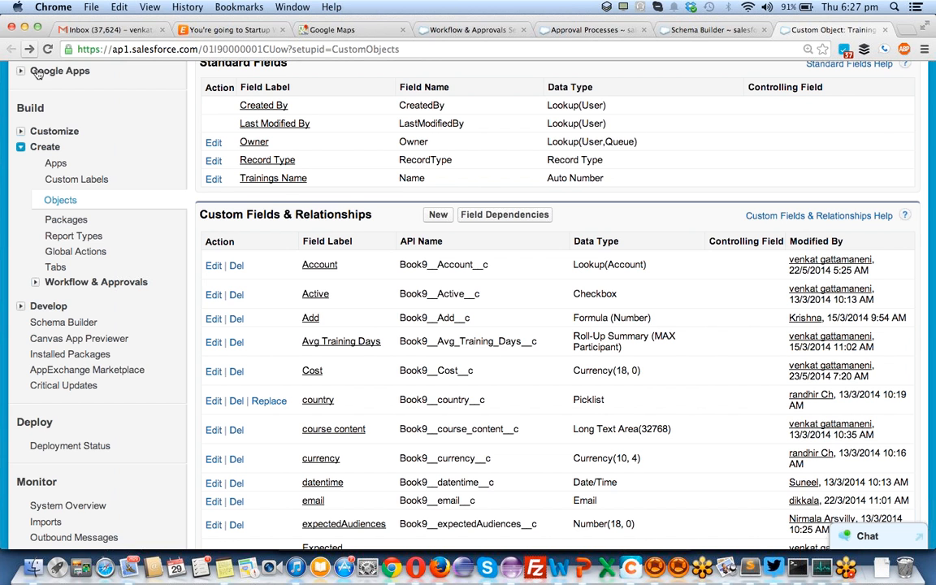
scroll(340, 328, down, 3)
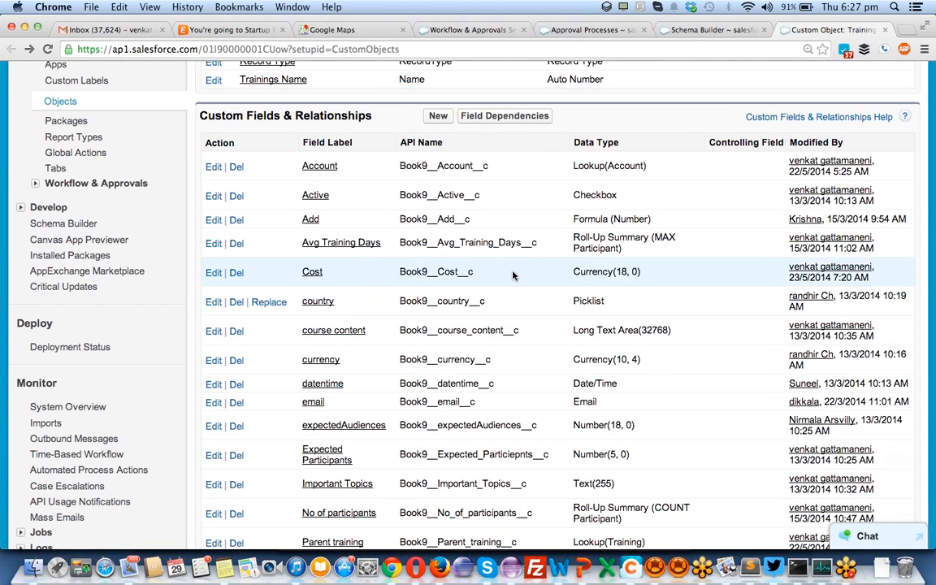
scroll(244, 271, down, 12)
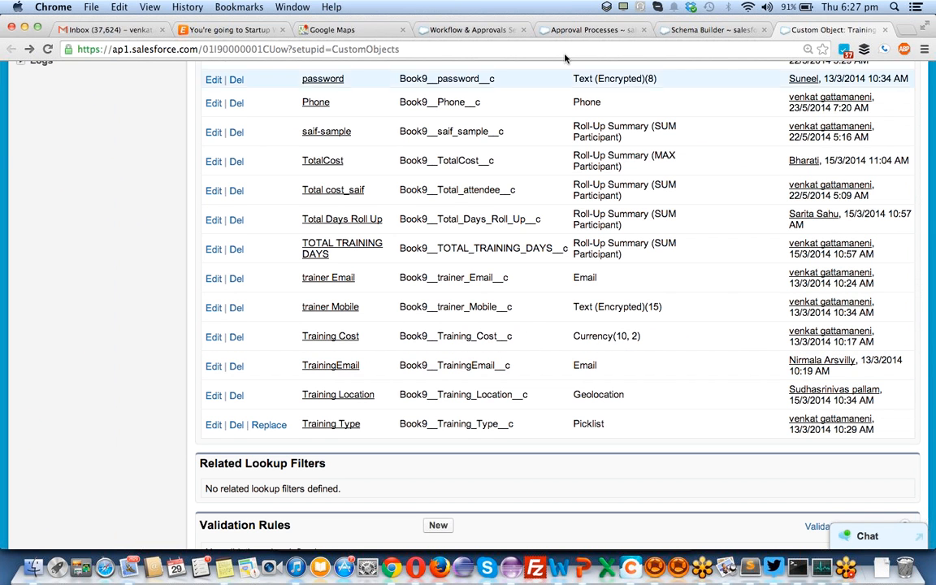
click(707, 29)
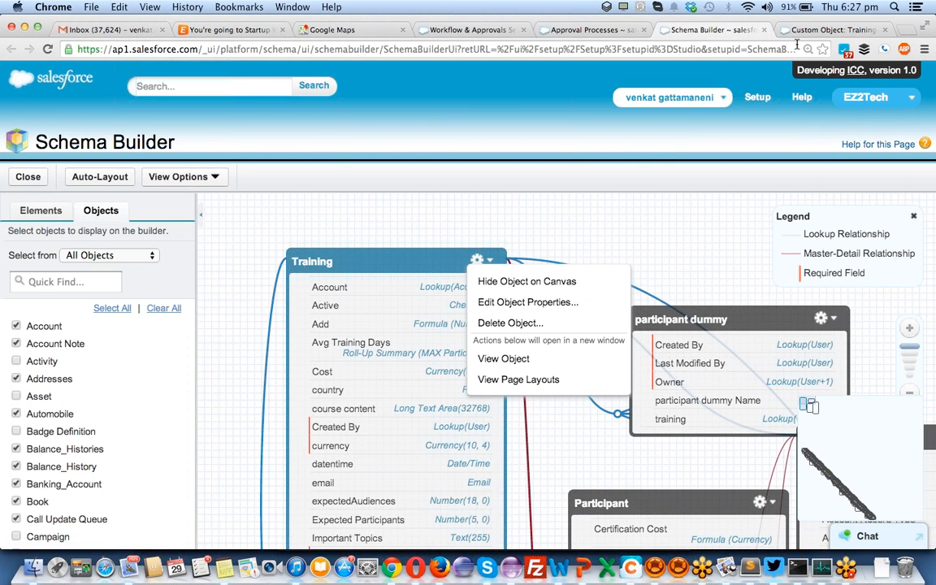
- Start a new Training record of the Offline record type and begin filling its Cost field
click(824, 30)
scroll(582, 152, up, 15)
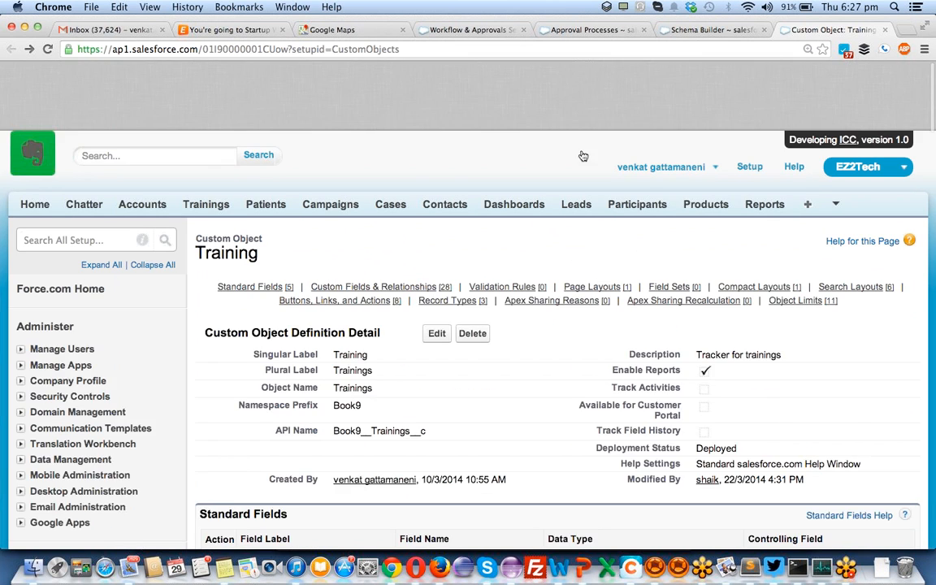
click(199, 136)
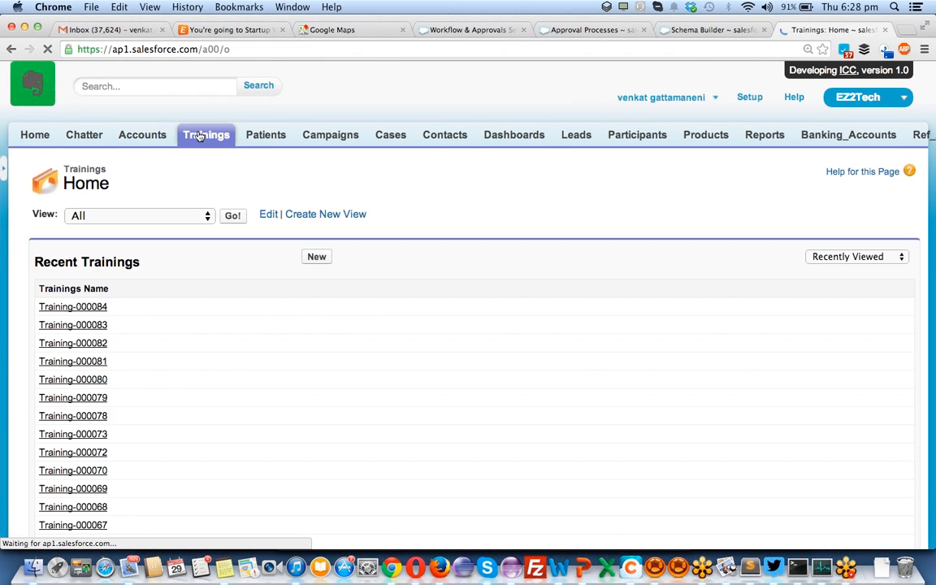
click(314, 260)
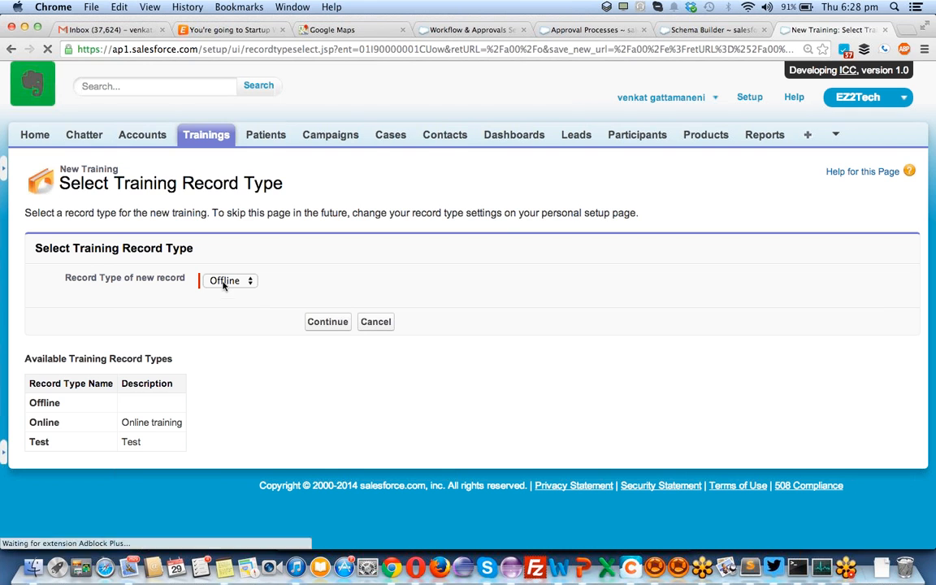
click(328, 323)
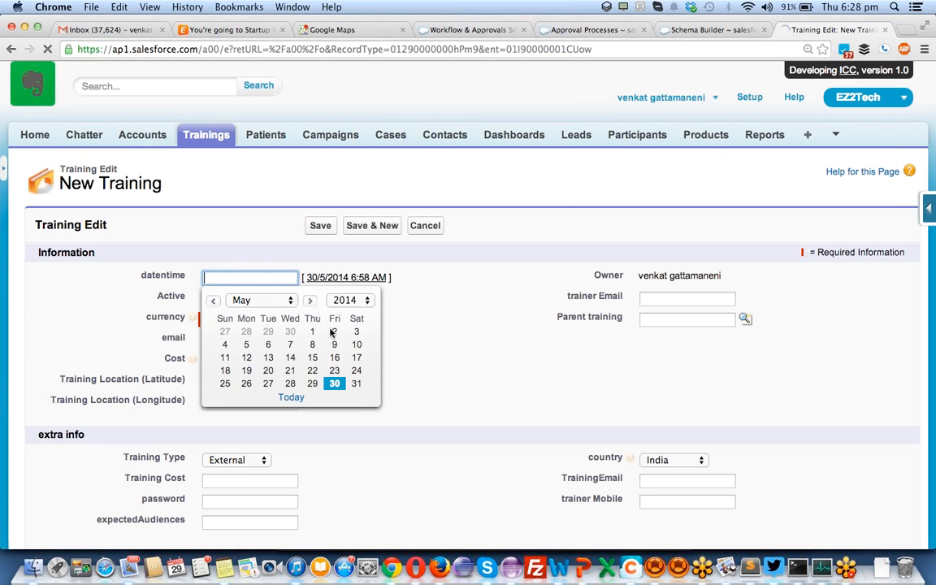
click(504, 312)
click(211, 363)
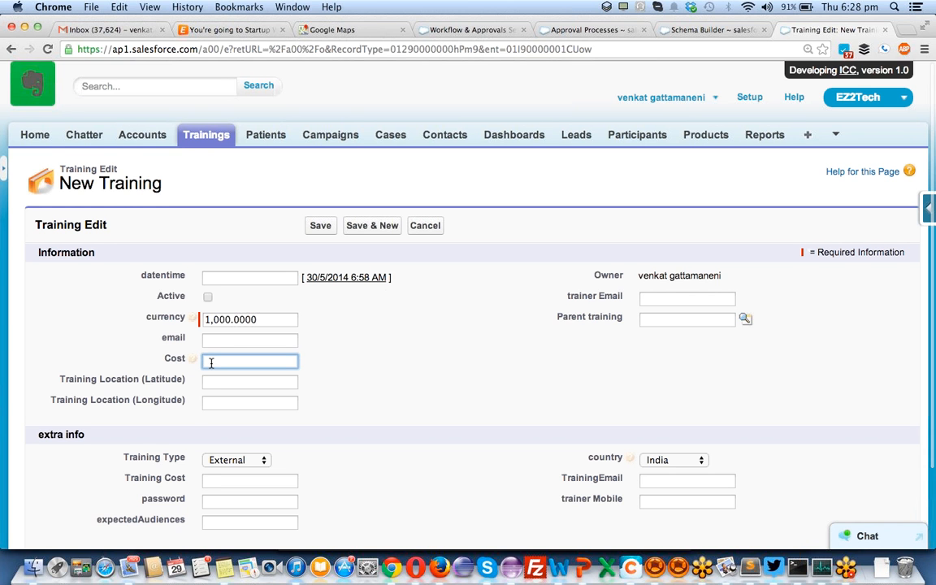
scroll(210, 363, down, 2)
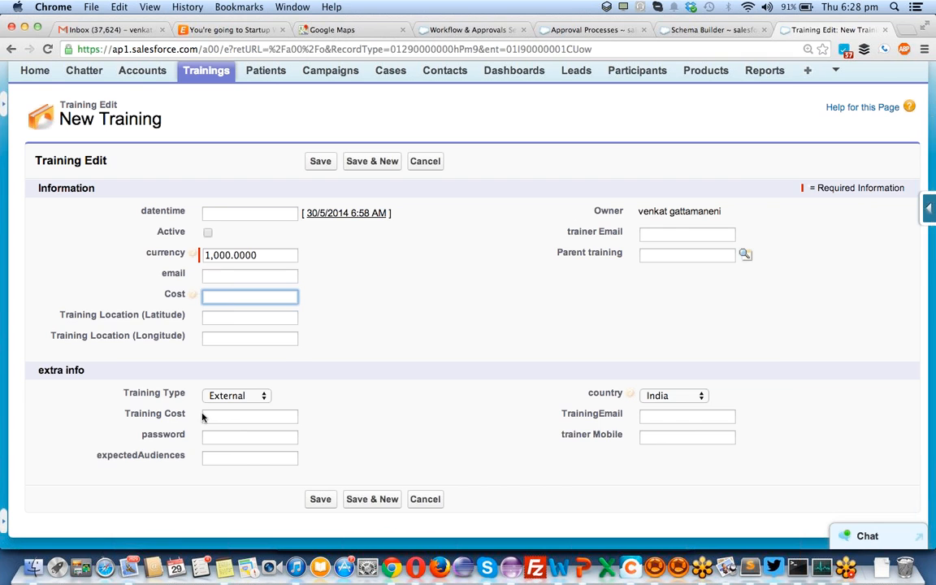
- Glance at the Gmail window, then come back to the Schema Builder diagram
key(super+Tab)
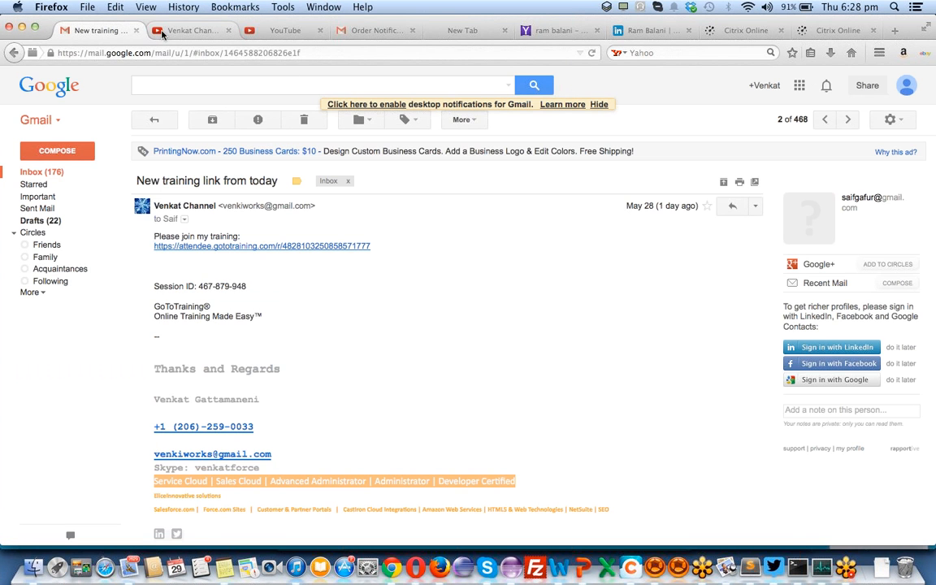
key(super+Tab)
click(703, 29)
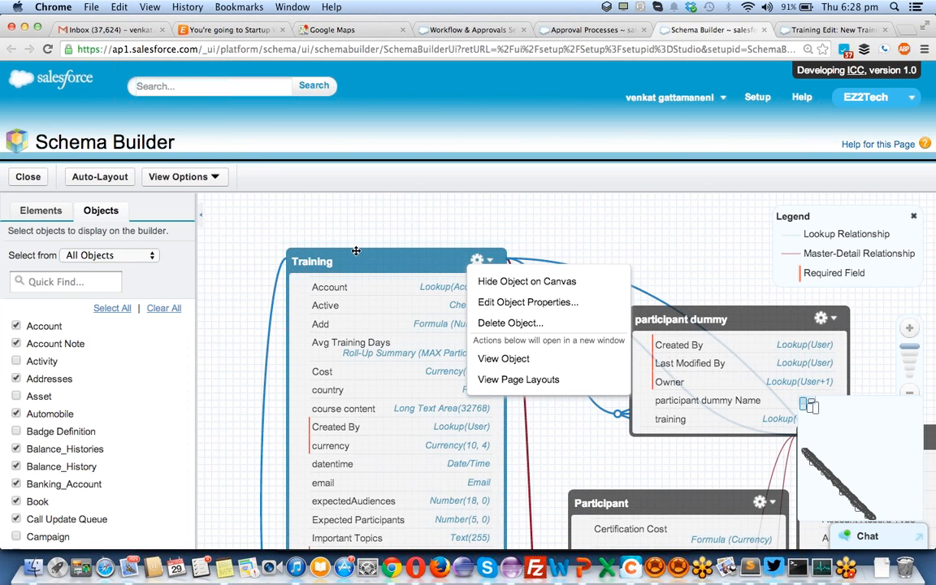
- Attempt to delete the TotalCost field in Schema Builder and dismiss the failed data change error
click(813, 31)
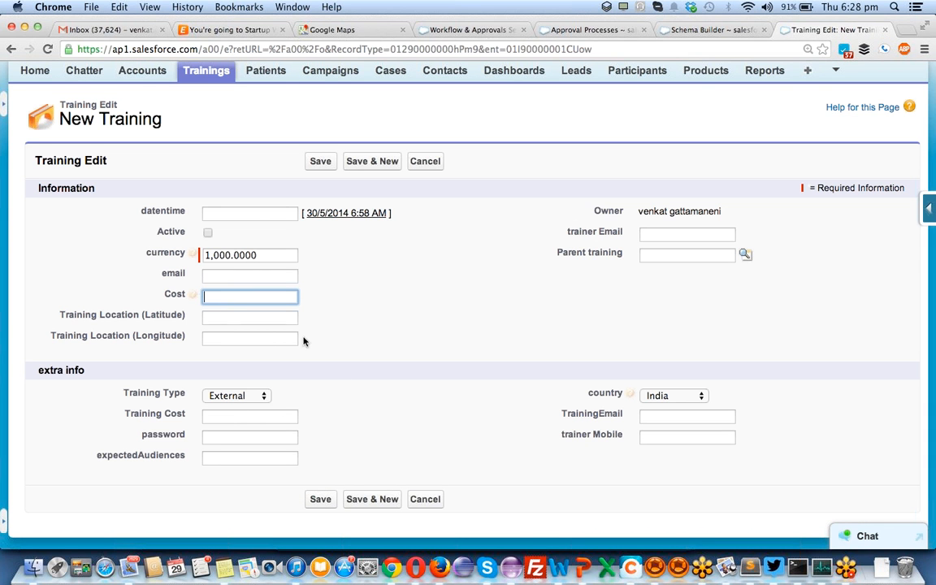
click(715, 29)
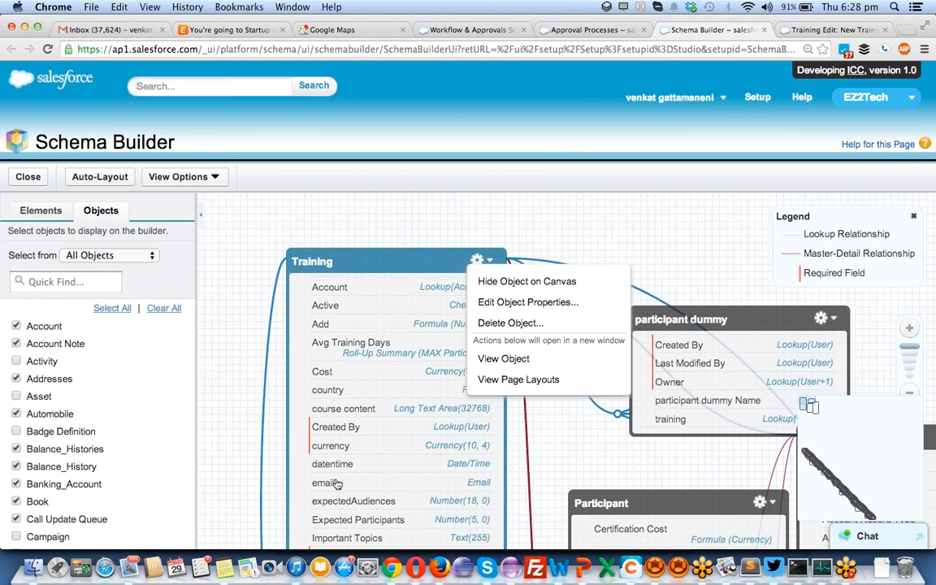
scroll(337, 485, down, 3)
scroll(337, 485, down, 5)
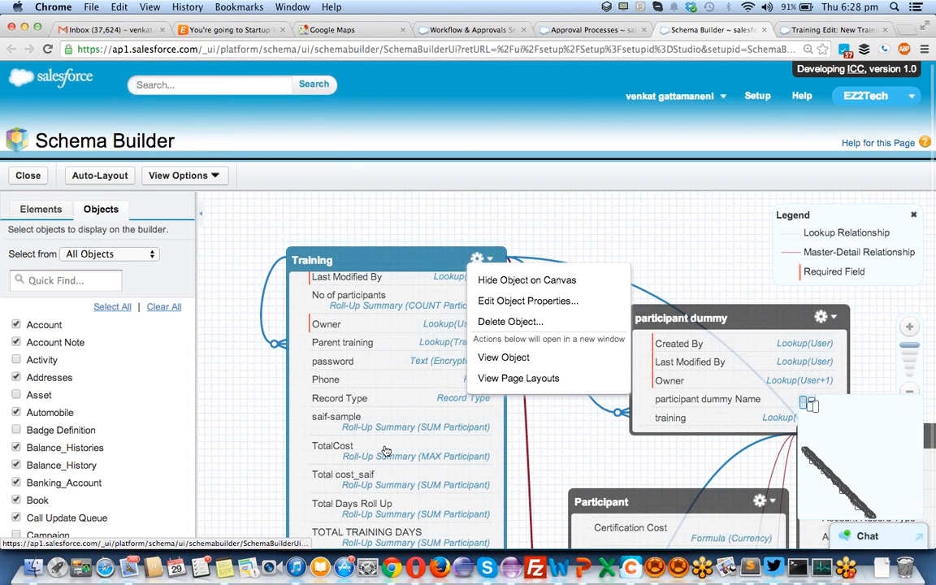
right_click(386, 451)
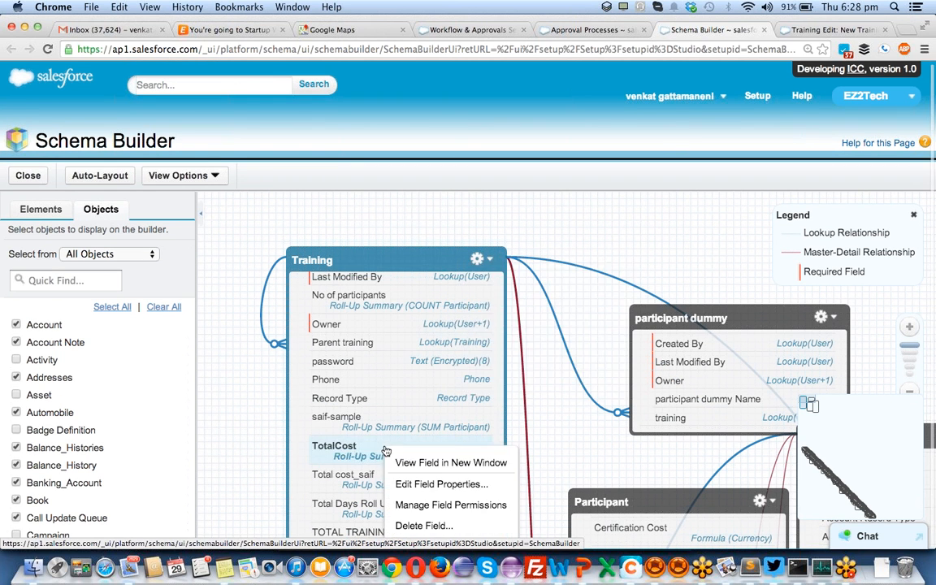
click(431, 505)
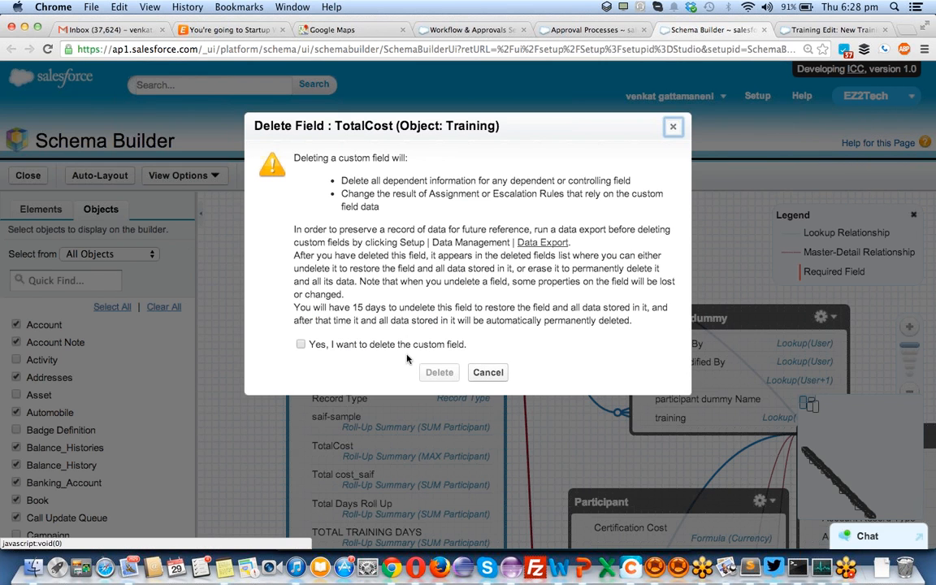
click(367, 344)
click(439, 372)
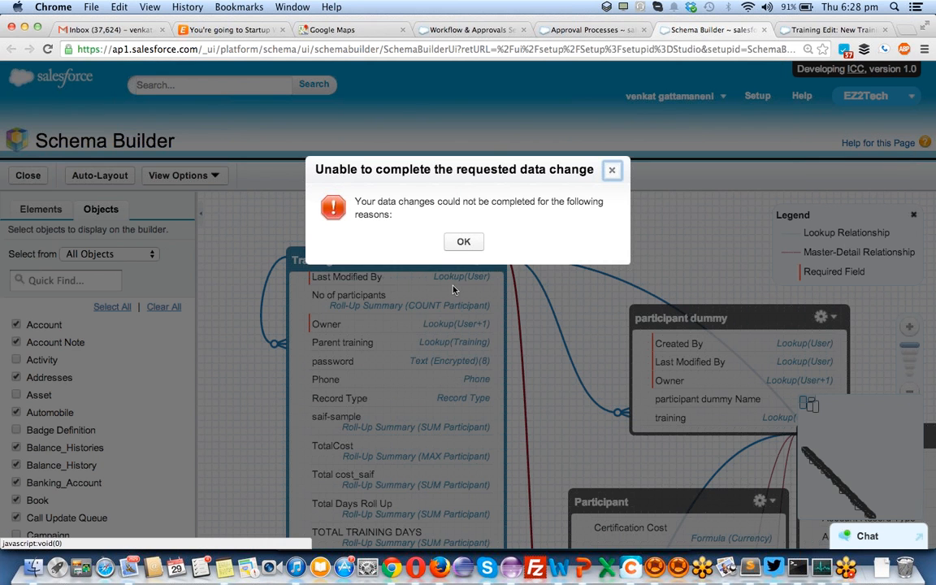
click(463, 241)
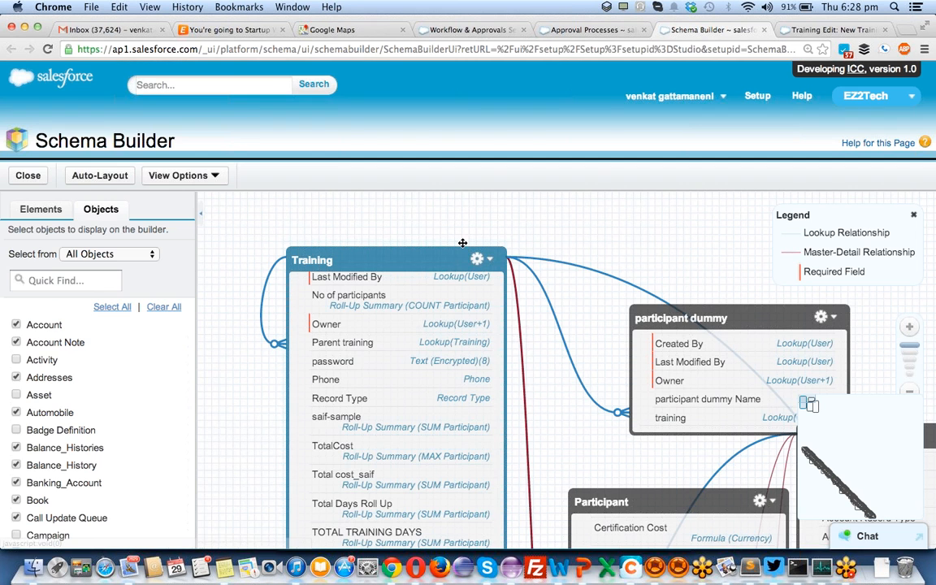
- Try deleting the Total cost_saif field, dismiss the error, then open Training via View Object
right_click(376, 478)
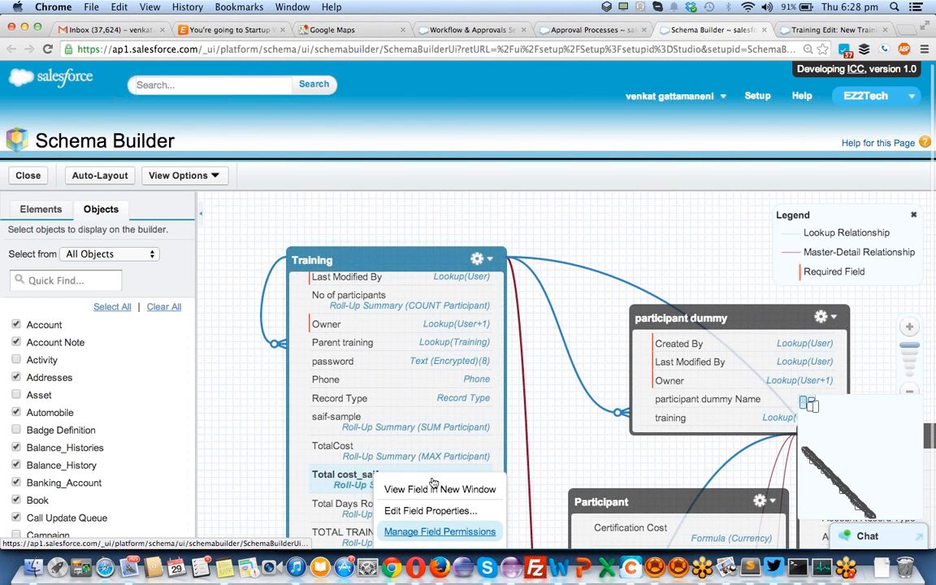
drag(421, 218, 421, 196)
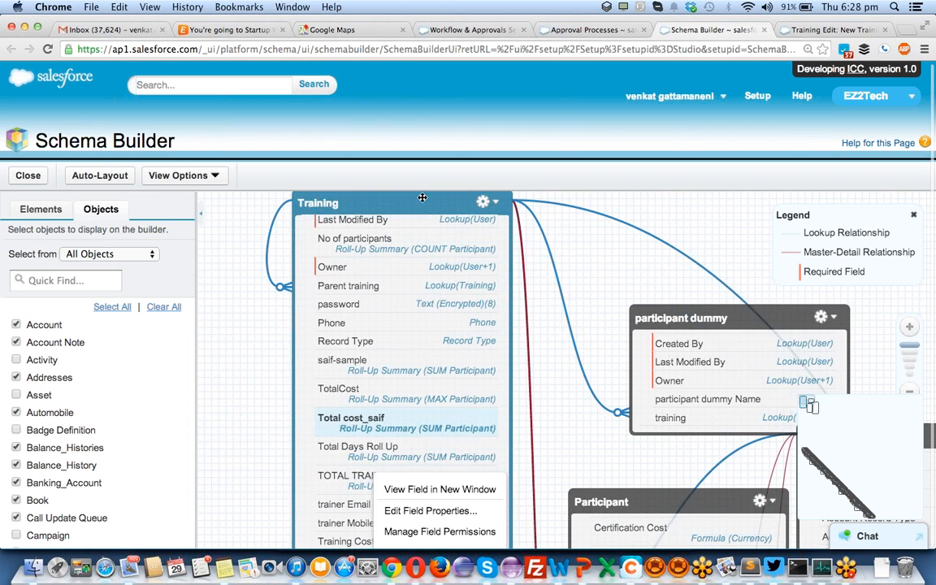
right_click(370, 420)
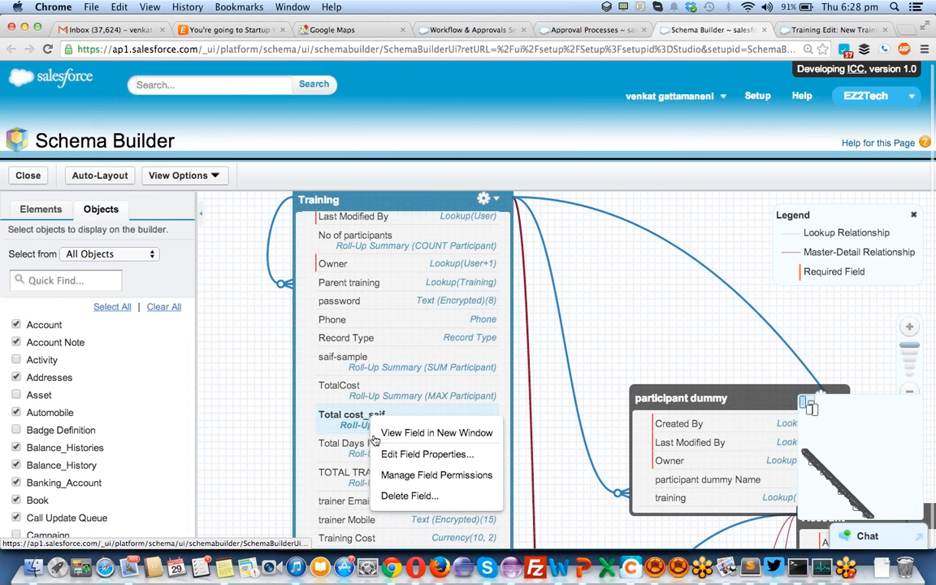
click(394, 492)
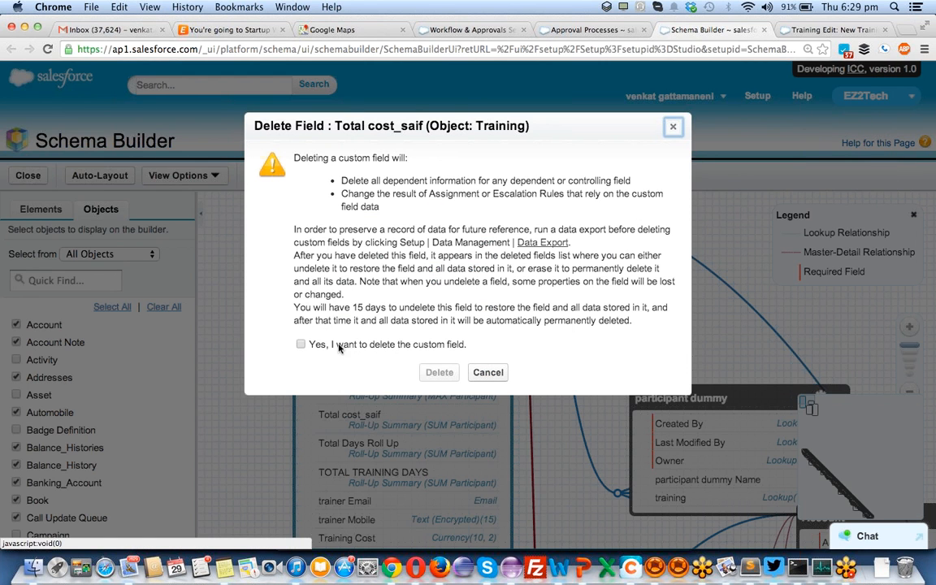
click(300, 343)
click(438, 372)
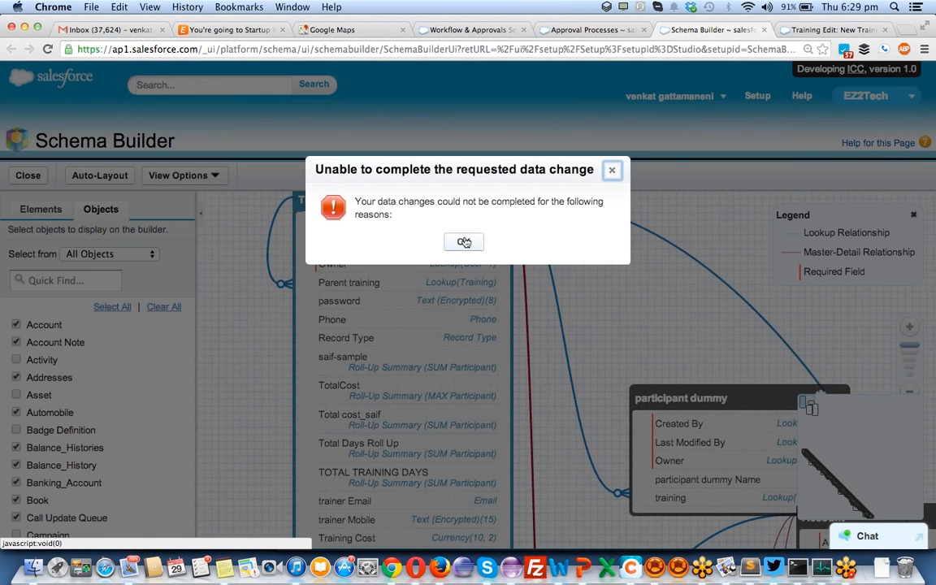
click(464, 242)
click(495, 200)
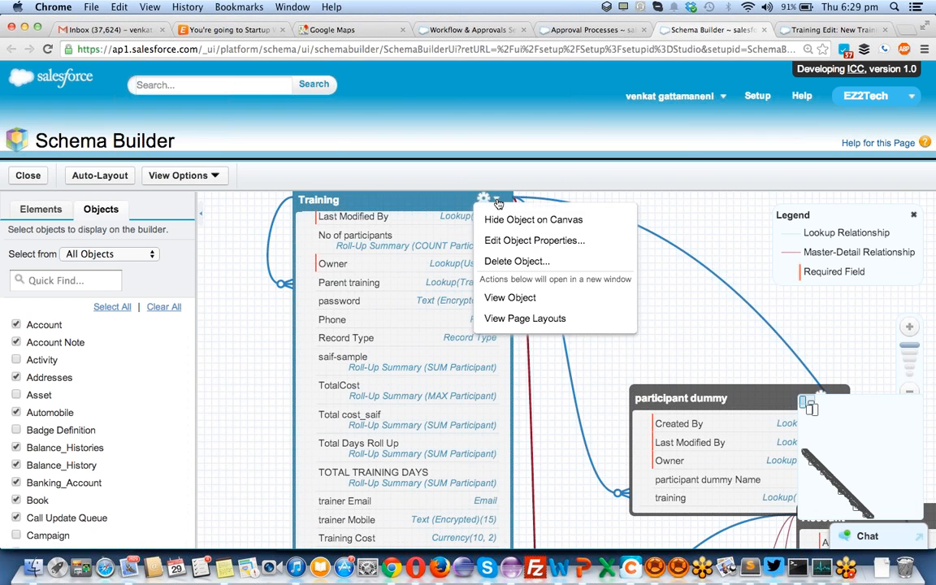
click(549, 299)
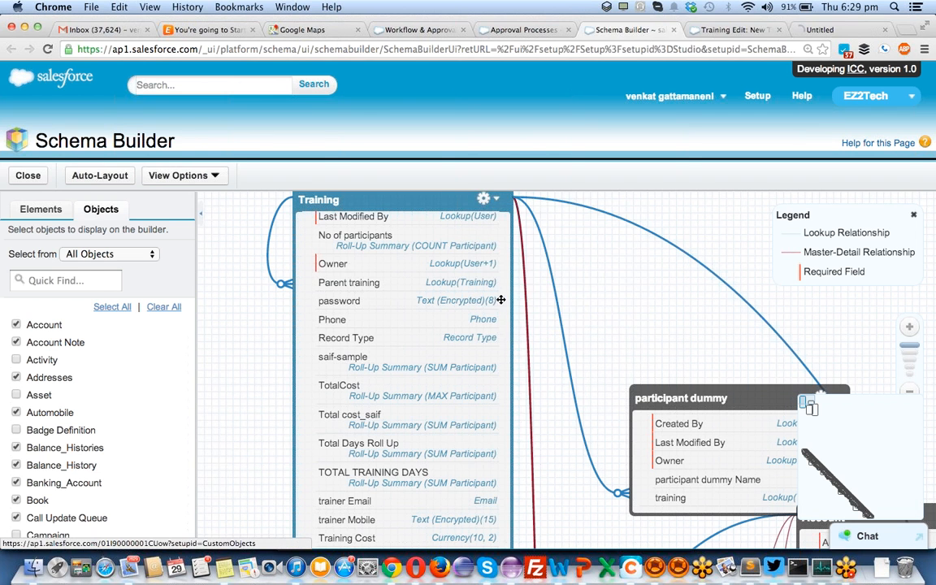
- Let the Custom Object: Training tab load, then return to the New Training edit tab
key(ctrl+Tab)
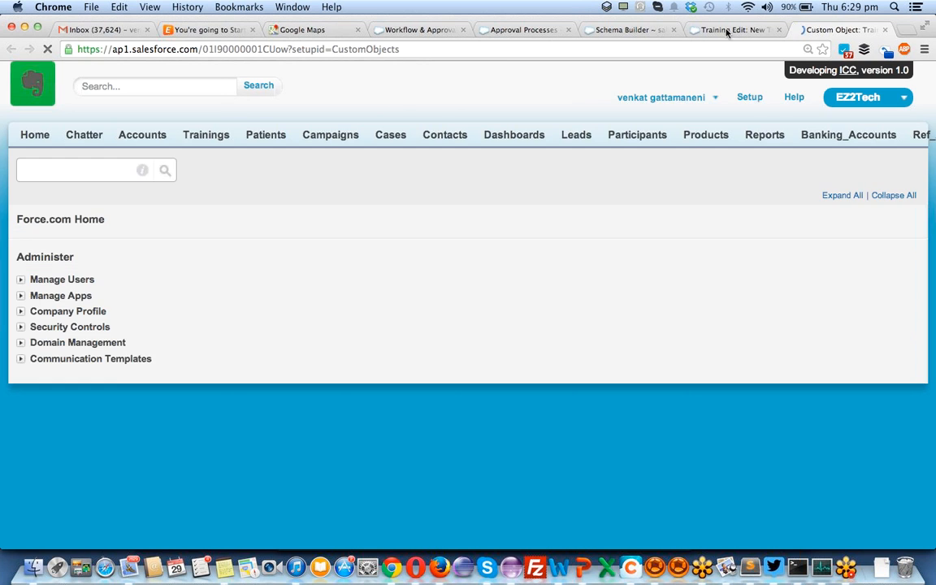
key(ctrl+shift+Tab)
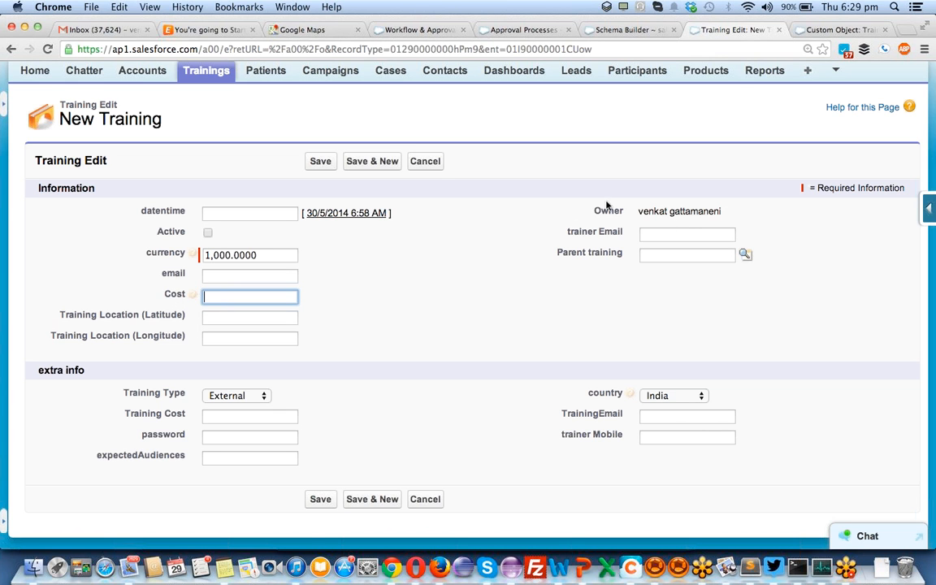
- Choose Training under Manage Approval Processes For and launch Create New Approval Process > Use Standard Setup Wizard
click(396, 31)
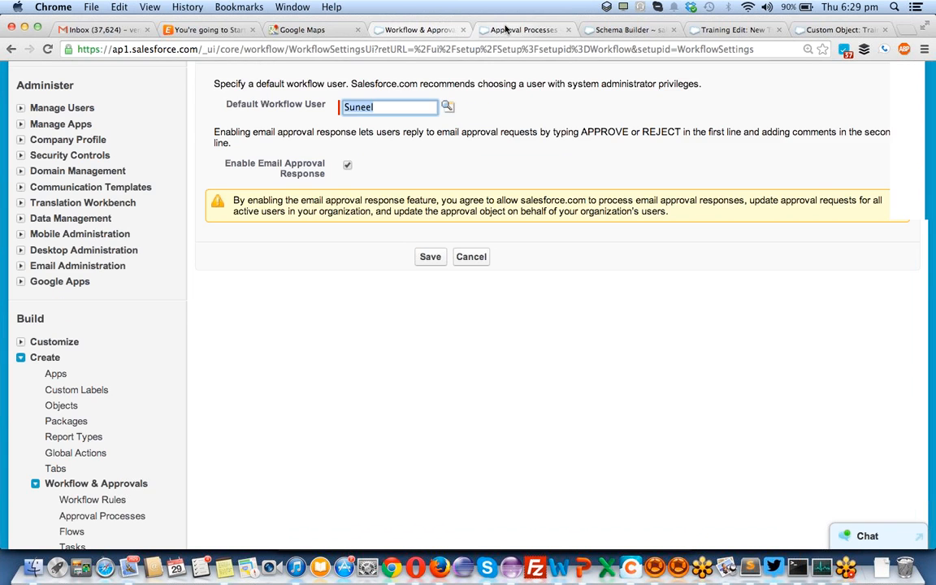
click(491, 30)
scroll(296, 406, down, 3)
scroll(297, 405, up, 6)
scroll(296, 406, up, 1)
scroll(442, 358, up, 1)
scroll(443, 358, up, 5)
click(573, 349)
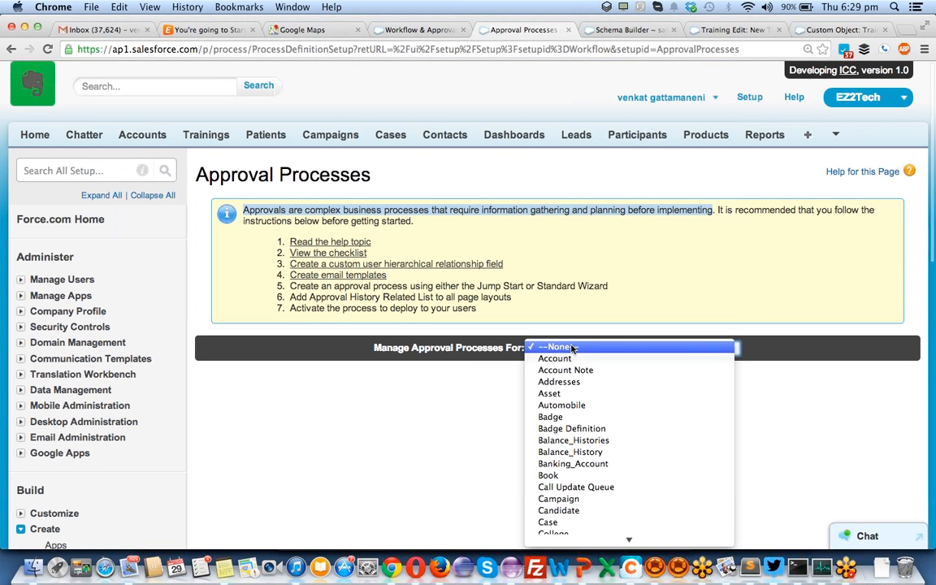
key(v)
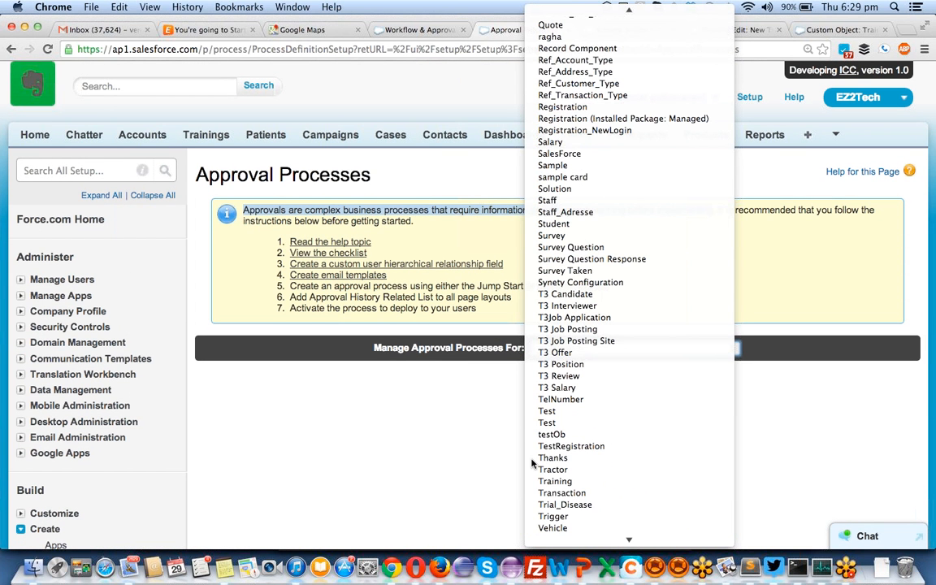
click(559, 482)
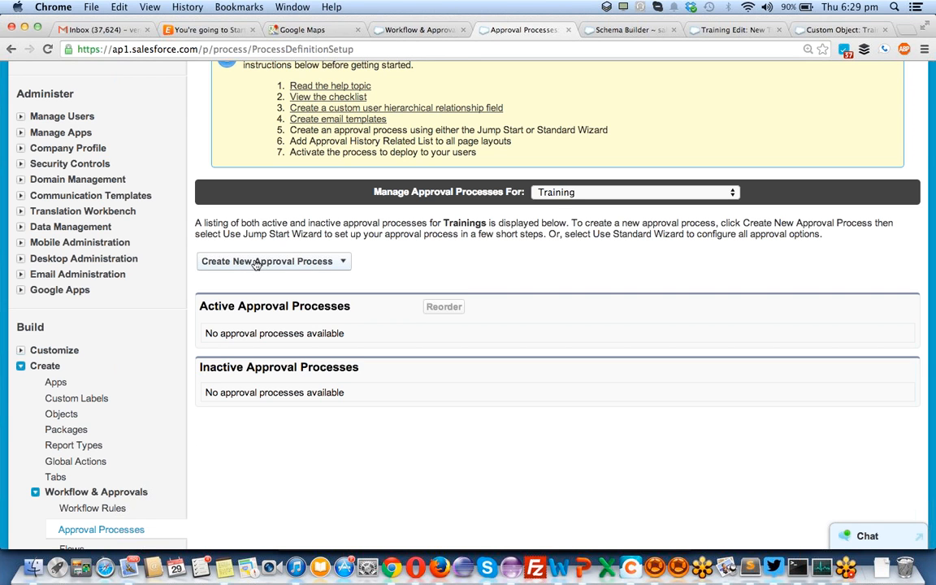
click(337, 265)
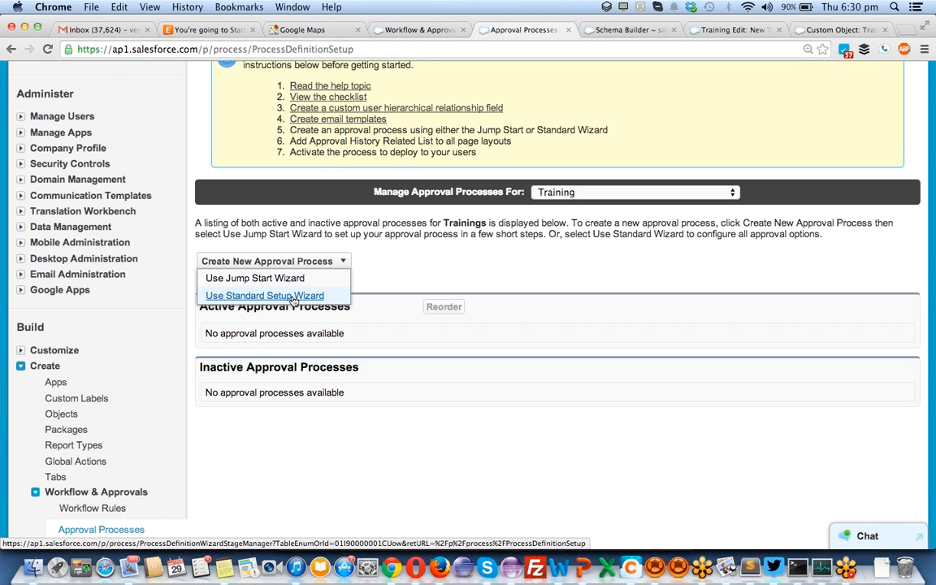
click(293, 297)
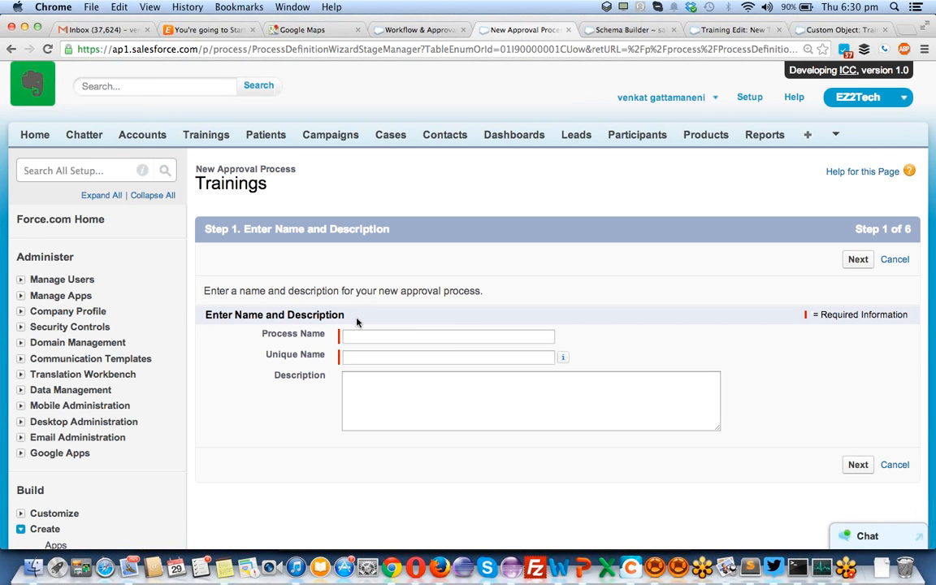
- Enter process name 'Training Object_Approval' and unique name 'Training_Object_Approval', then proceed to entry criteria
click(357, 333)
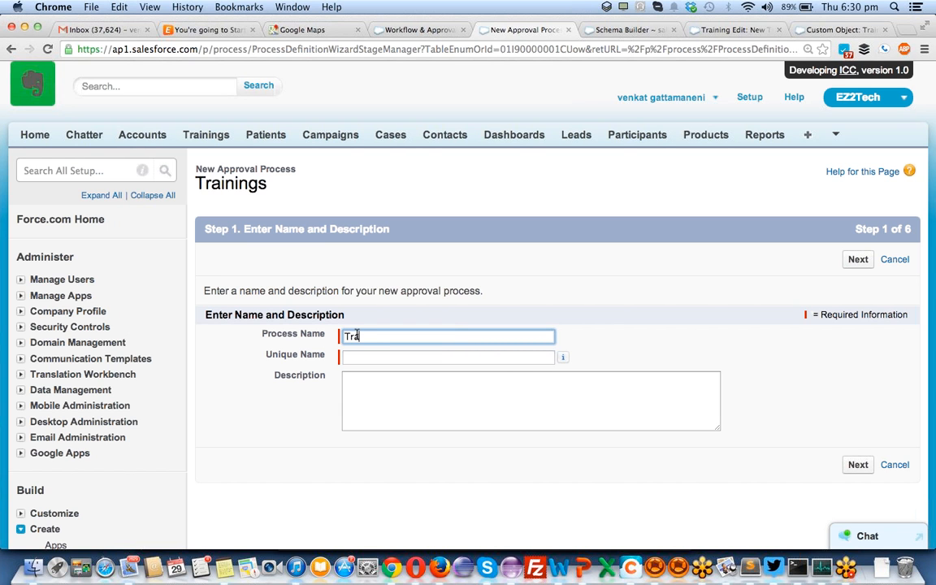
text(Training Object)
key(Tab)
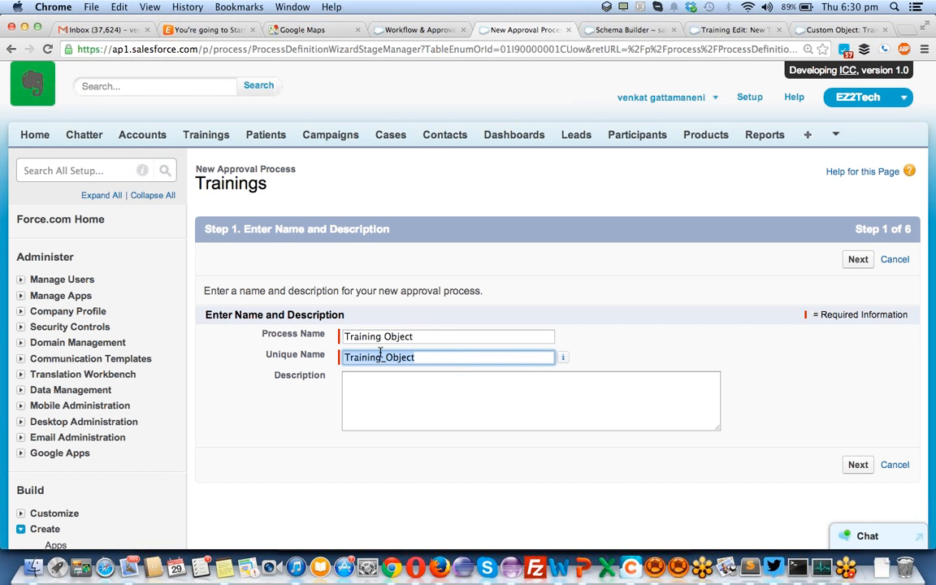
click(433, 335)
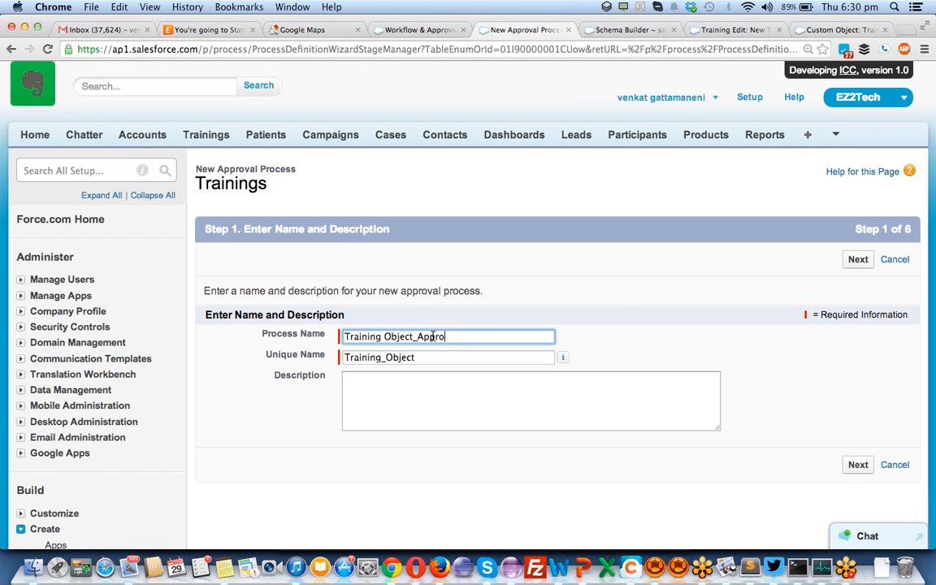
double_click(433, 335)
key(super+c)
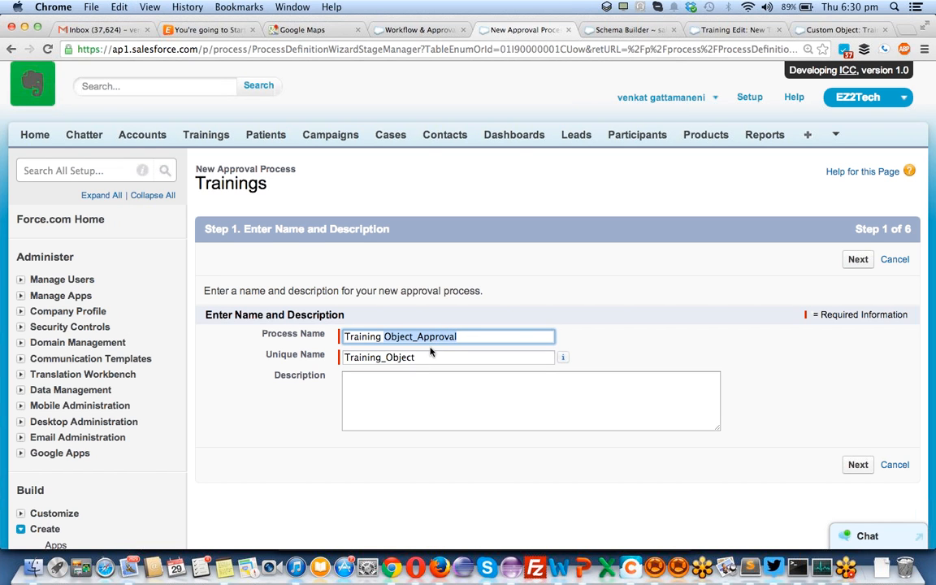
click(385, 357)
key(shift+super+Right)
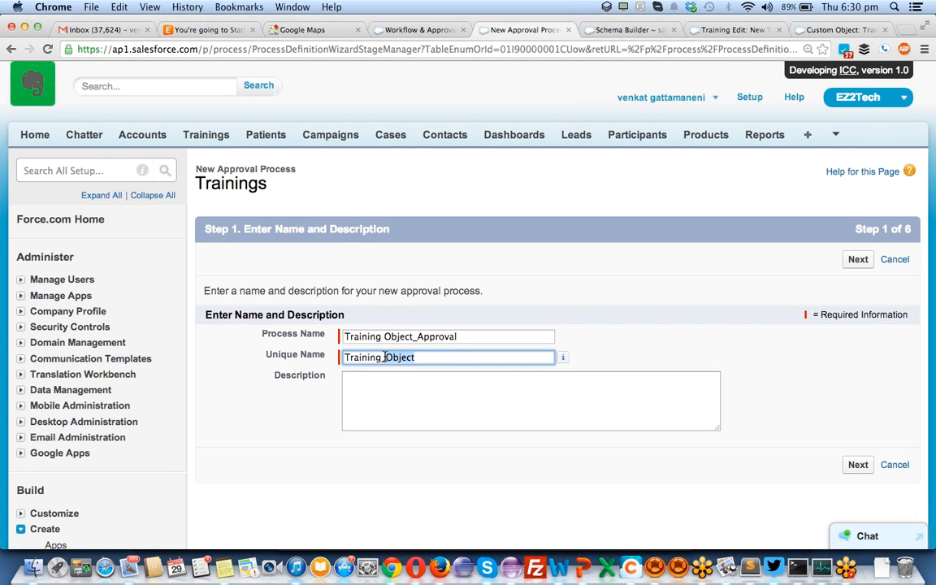
key(super+v)
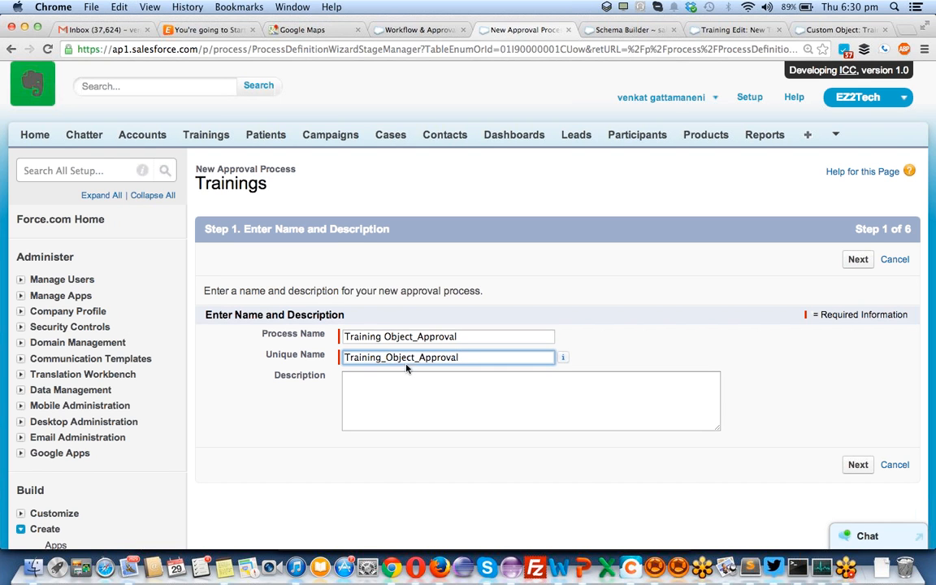
click(854, 465)
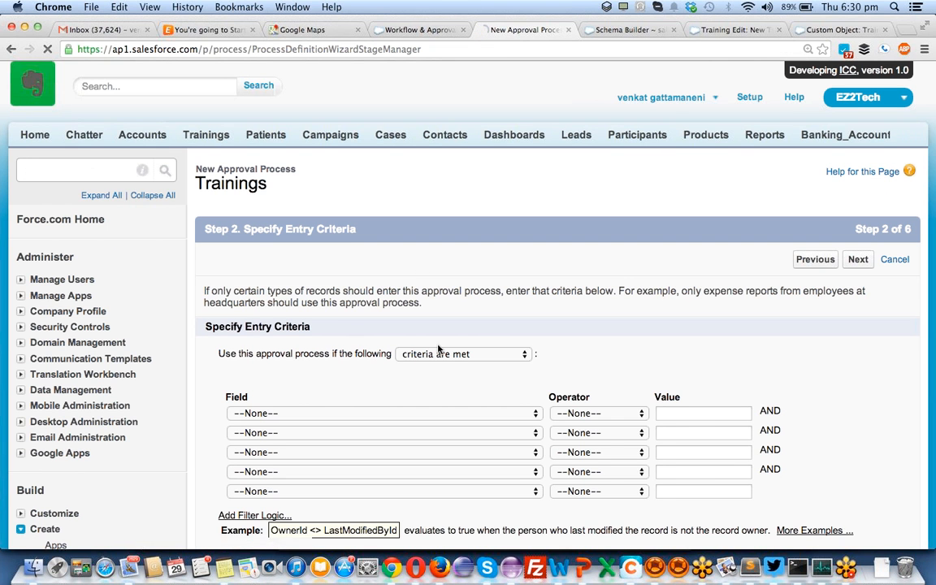
- Set the entry criterion to Training: Cost greater than 0
scroll(438, 349, down, 1)
scroll(438, 349, down, 1)
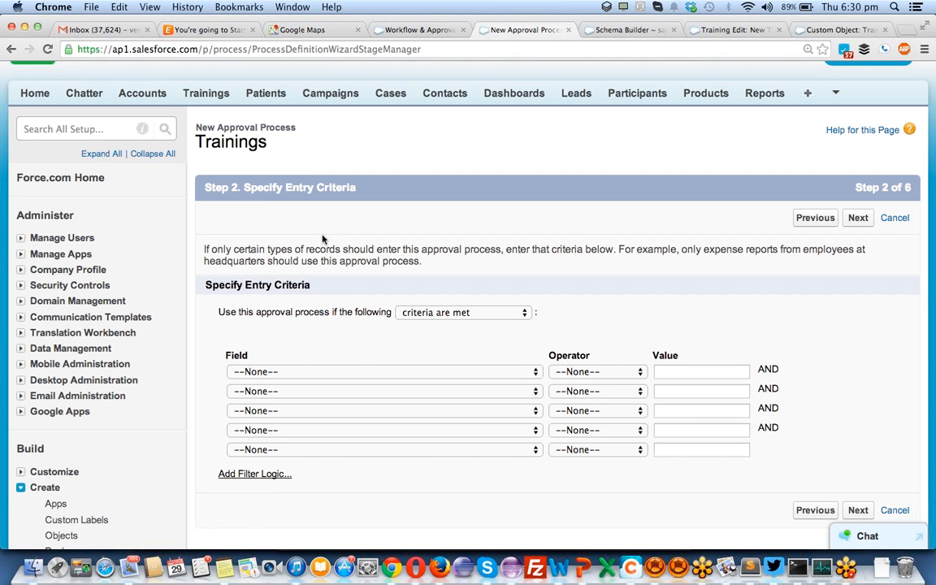
click(339, 372)
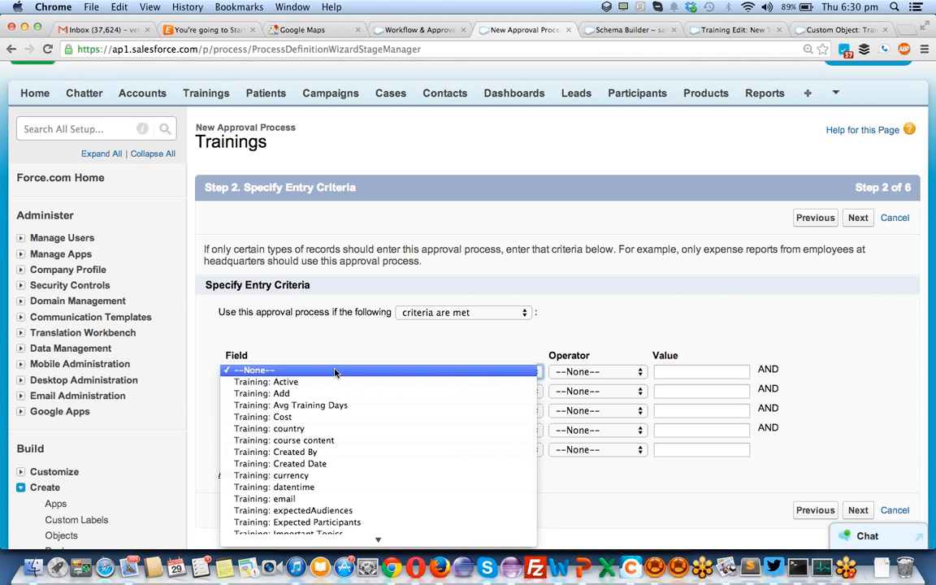
click(324, 419)
click(557, 374)
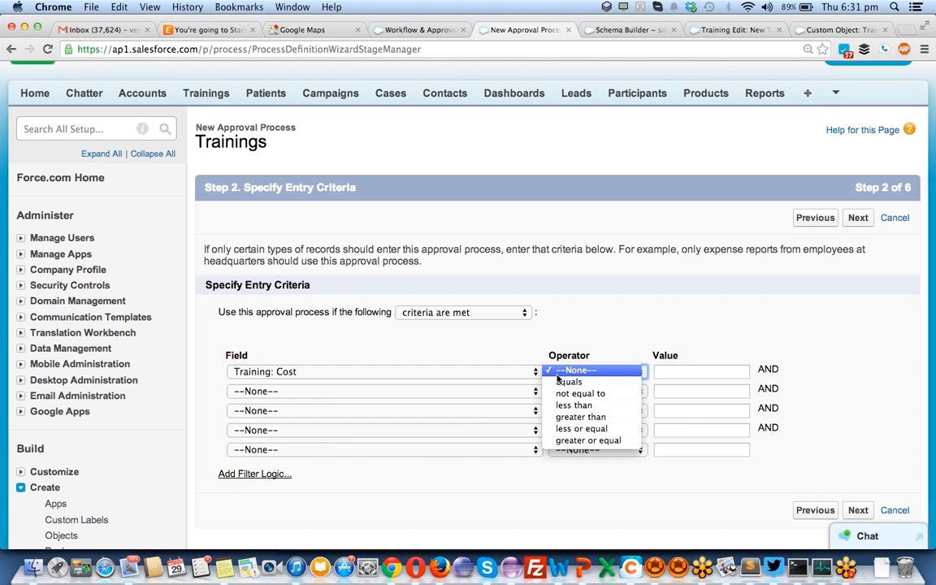
click(566, 417)
click(667, 371)
text(0)
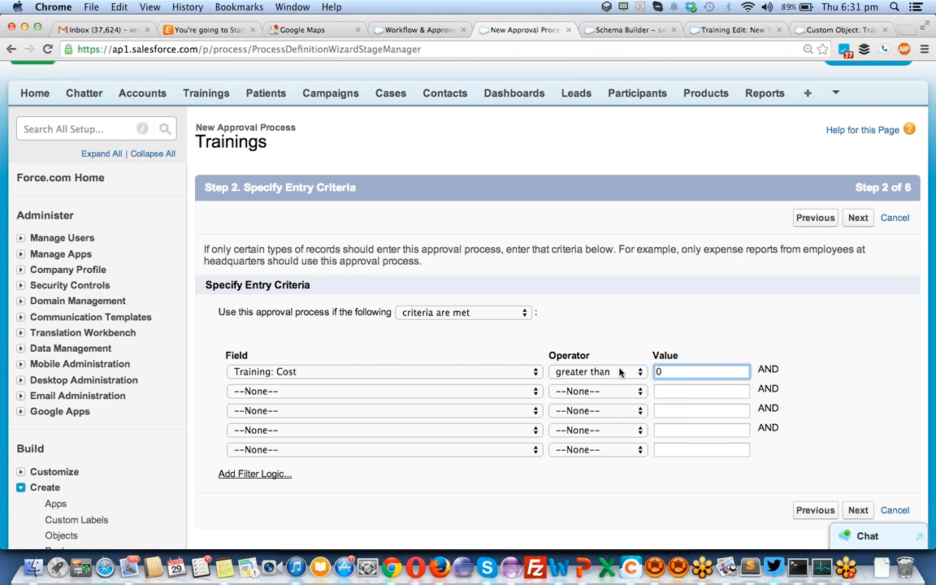
- Clear the unused second criterion back to None, enable filter logic, and continue to approver settings
click(486, 391)
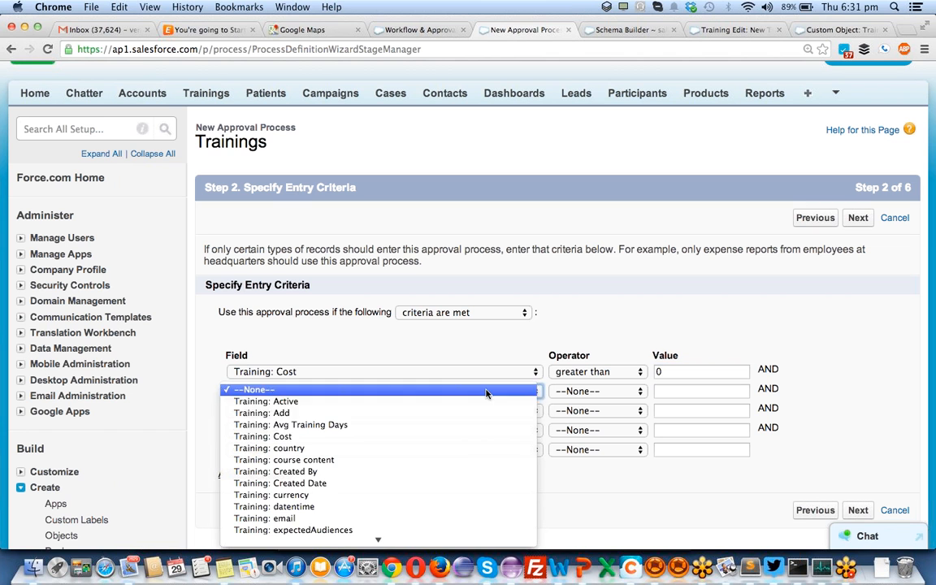
click(454, 440)
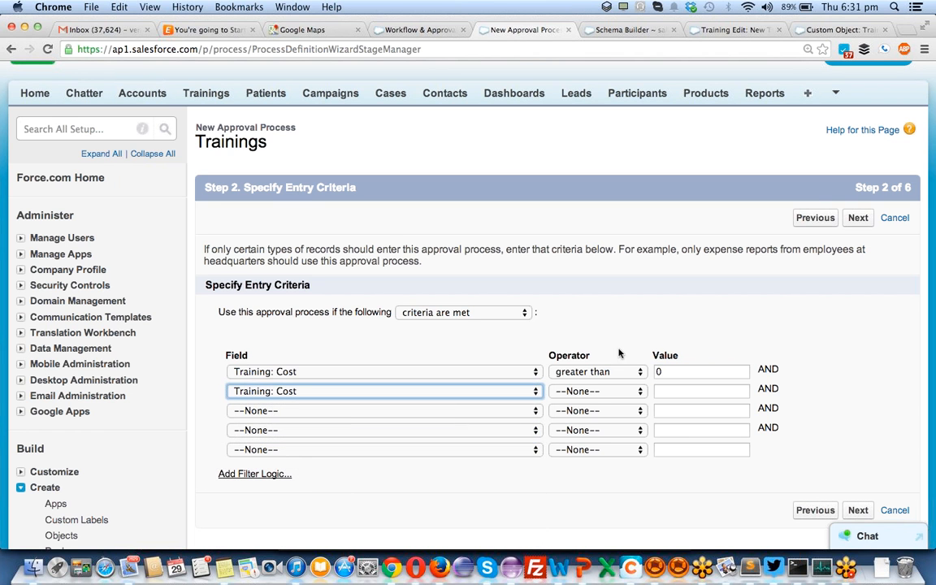
click(597, 391)
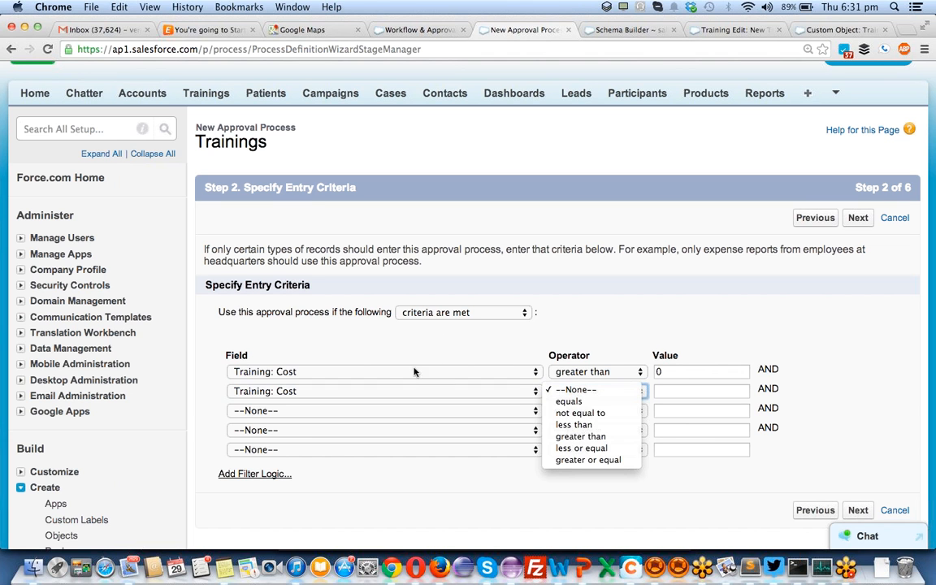
click(485, 393)
click(486, 397)
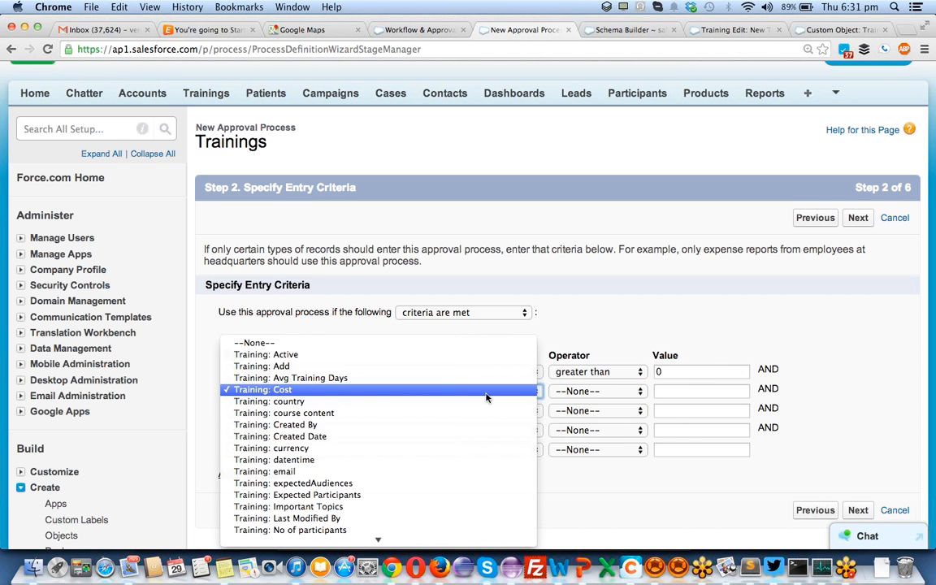
click(487, 343)
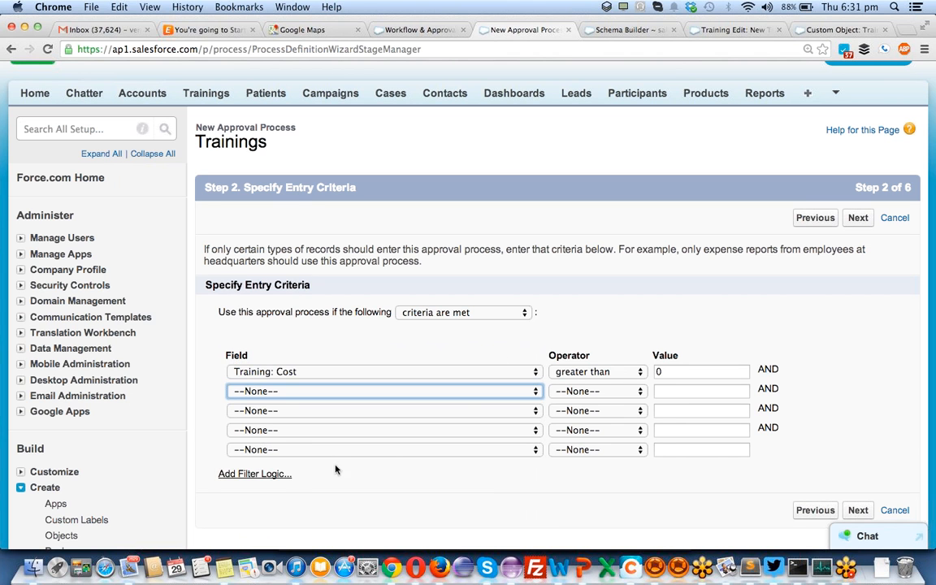
click(266, 477)
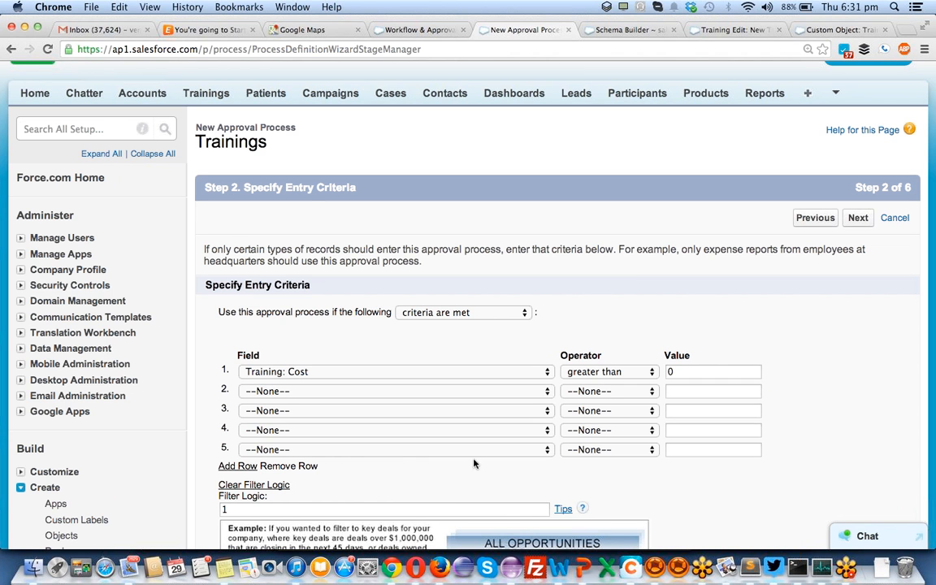
scroll(678, 347, down, 5)
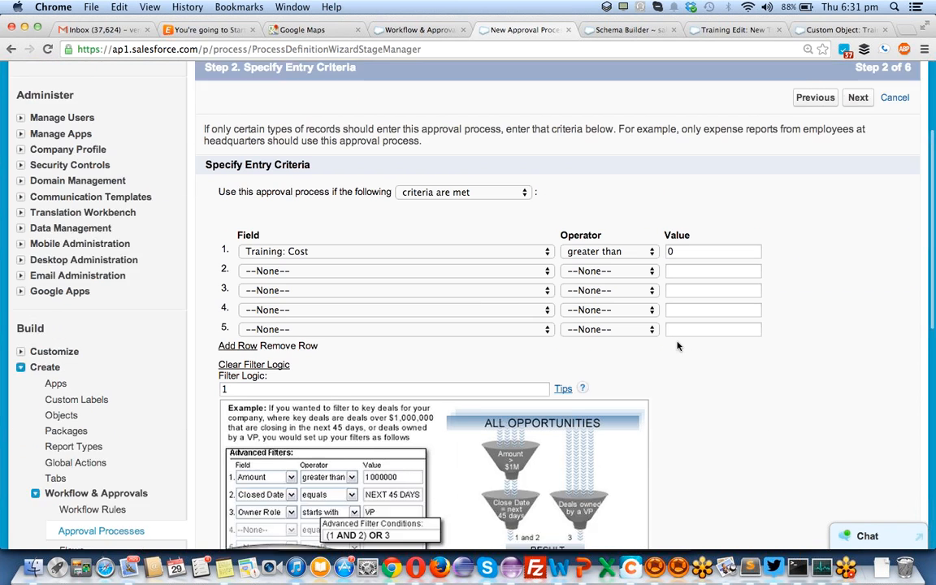
scroll(695, 358, down, 4)
click(853, 395)
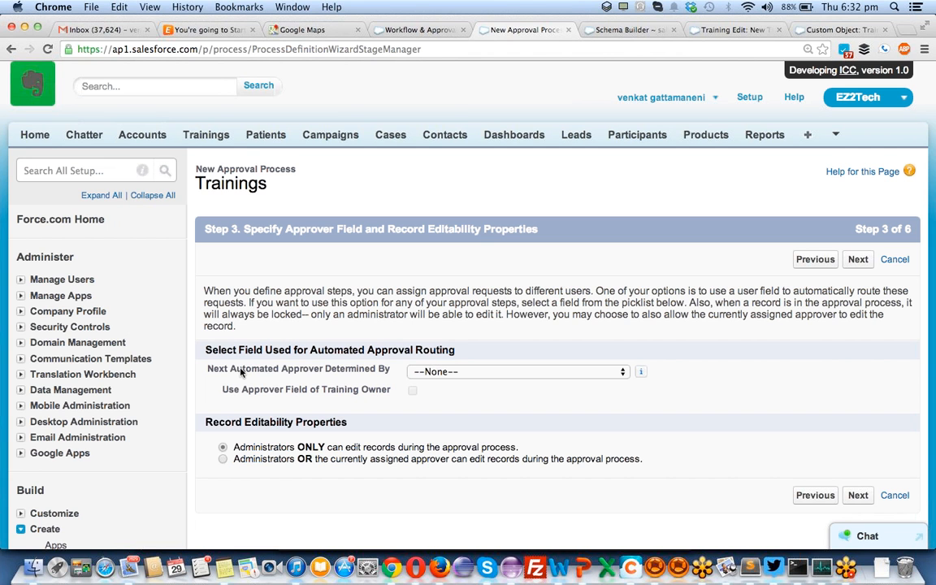
- Select Manager in the Next Automated Approver Determined By picklist
click(478, 373)
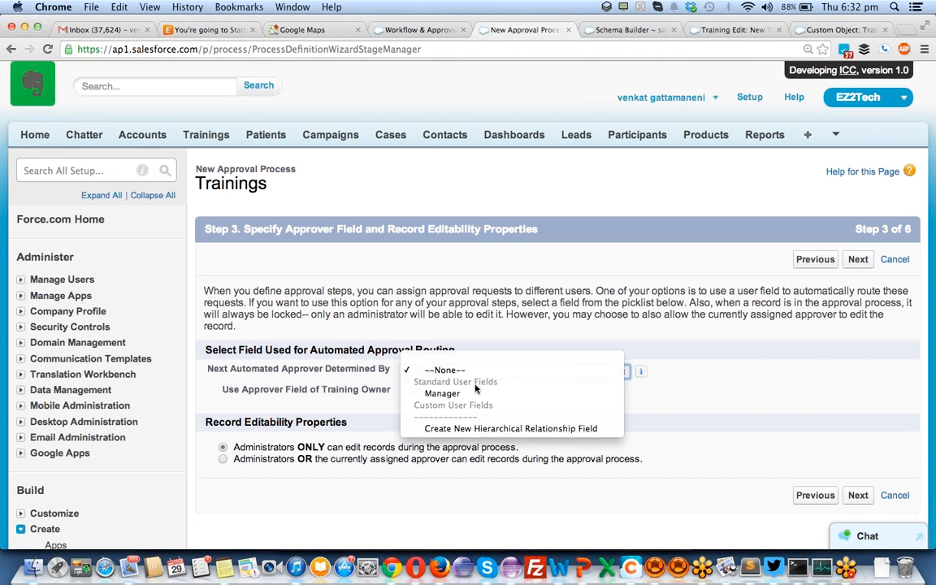
click(472, 396)
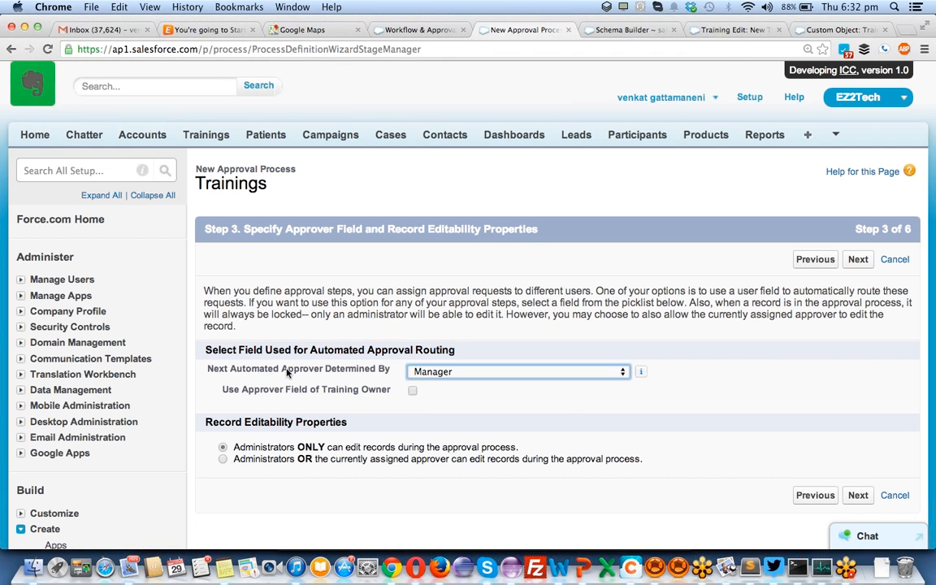
click(431, 372)
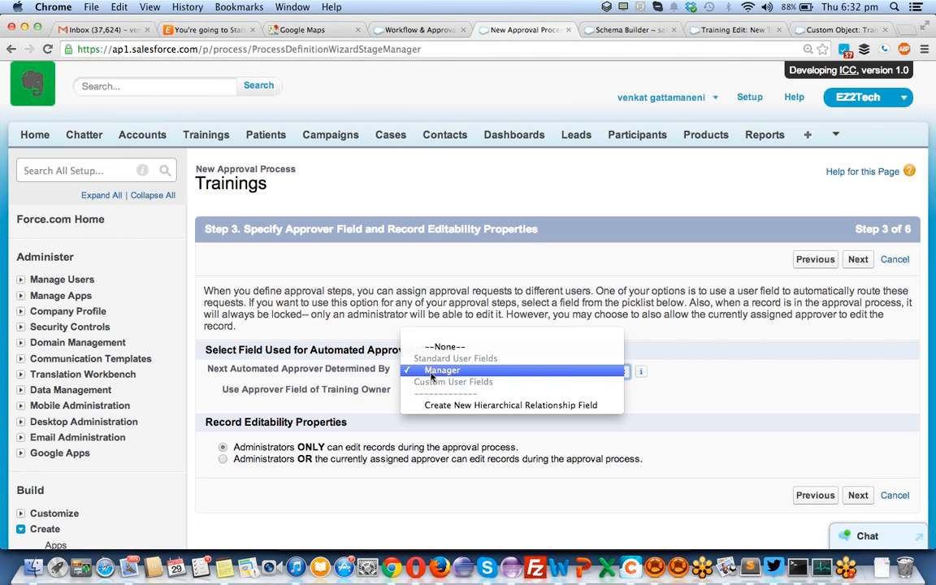
click(432, 375)
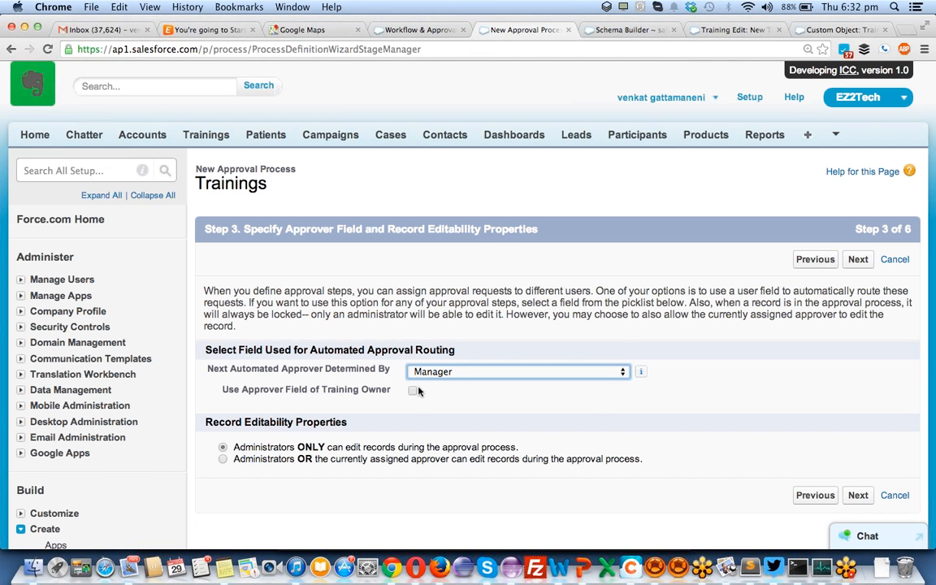
click(420, 371)
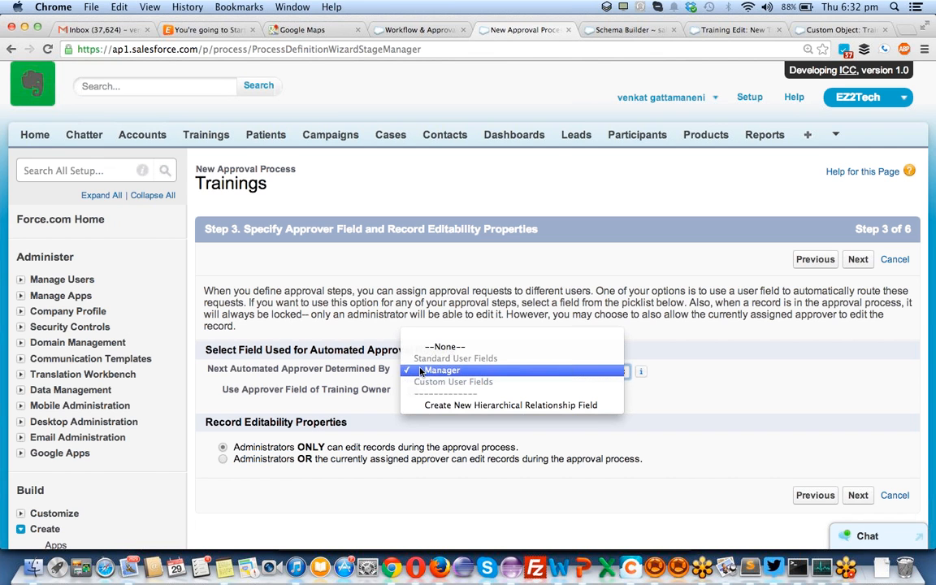
click(383, 368)
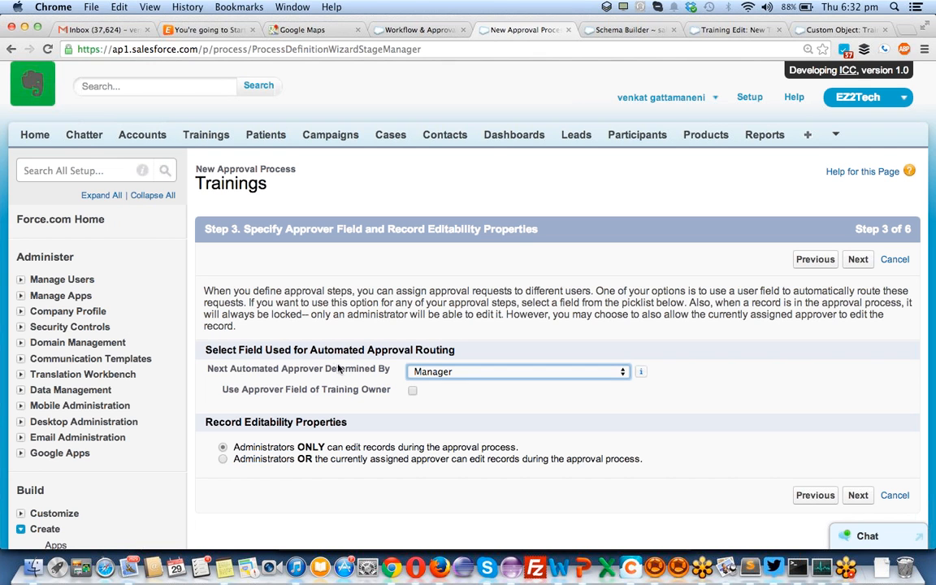
click(413, 372)
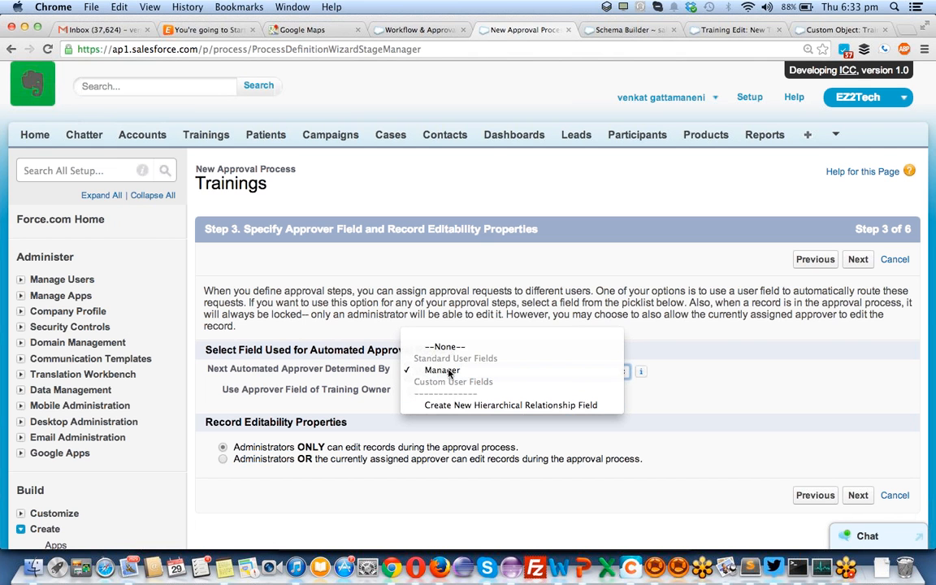
click(449, 374)
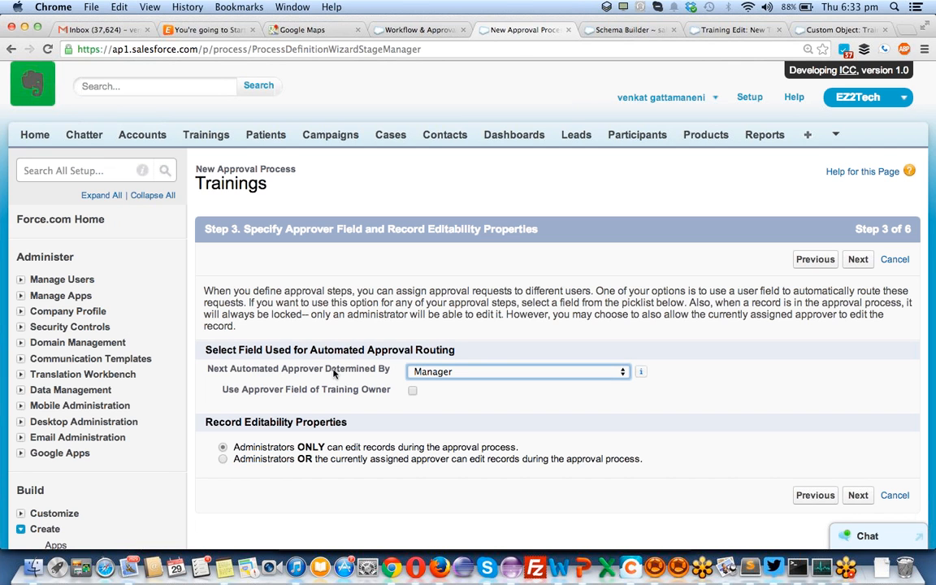
- Use the training owner's approver field and let the currently assigned approver also edit records
click(412, 391)
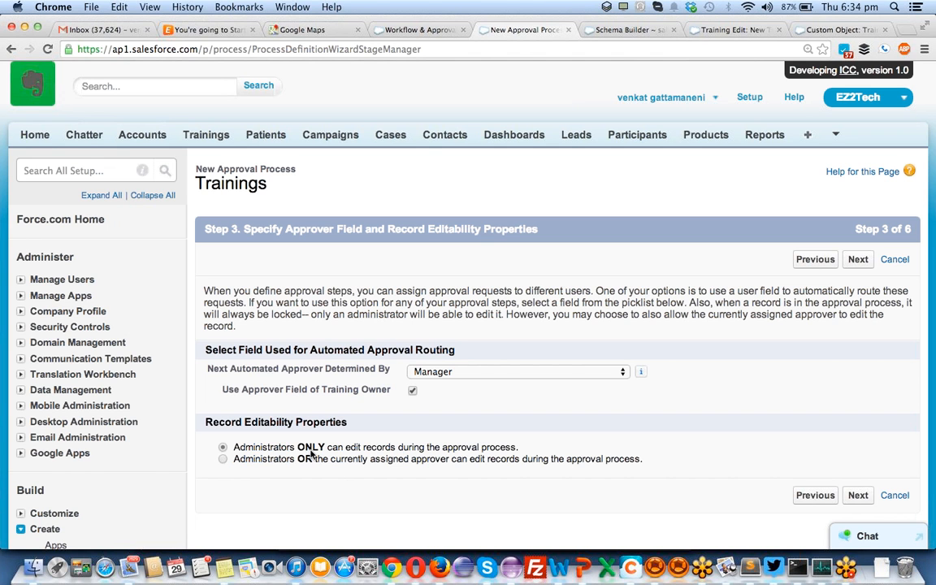
click(223, 460)
- Choose 'New training email to Trainer1' as the approval assignment email template and continue
click(857, 495)
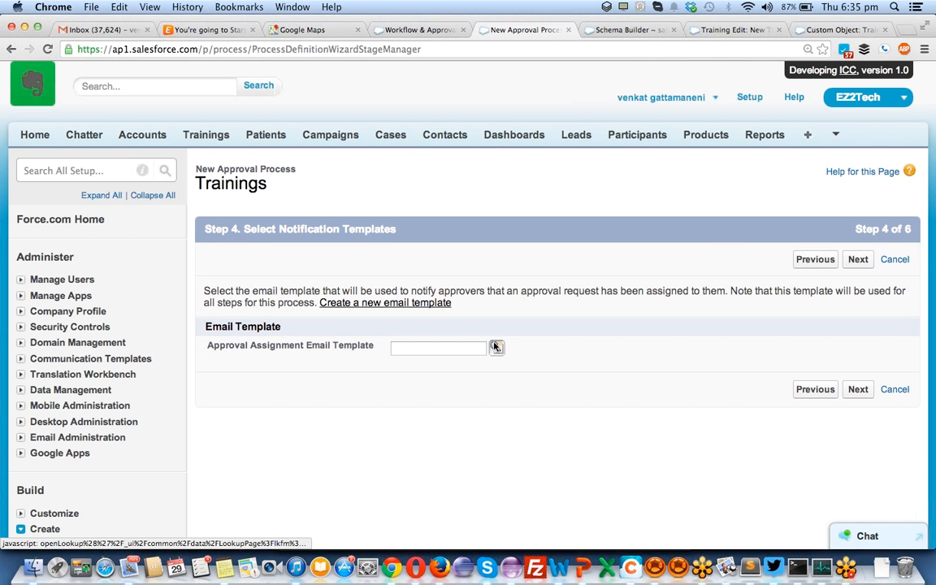
click(495, 347)
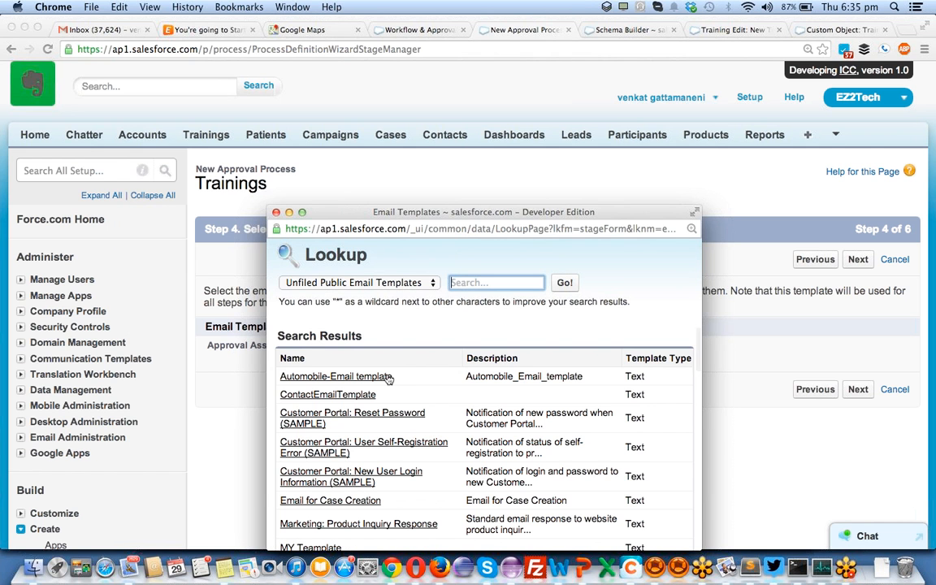
scroll(429, 434, down, 1)
scroll(429, 435, down, 3)
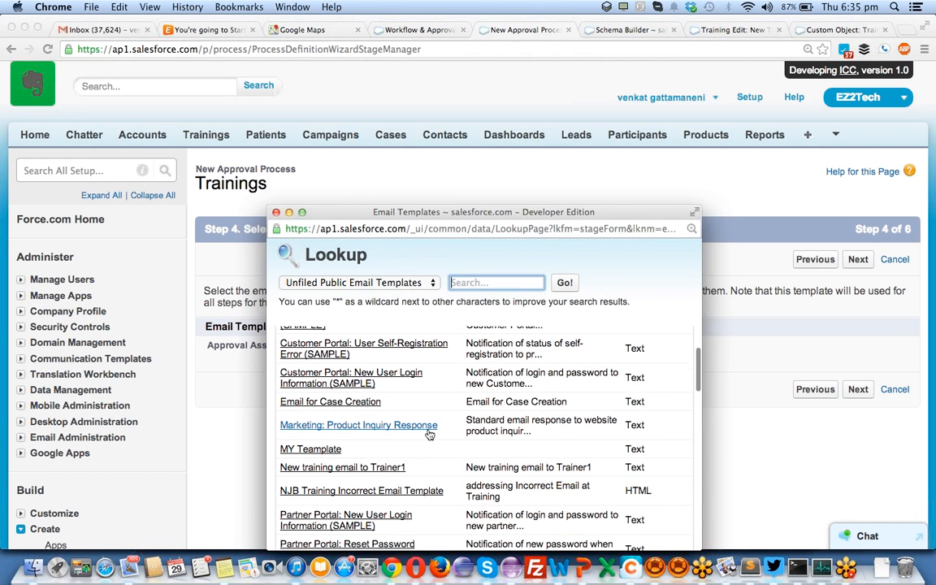
scroll(325, 427, down, 1)
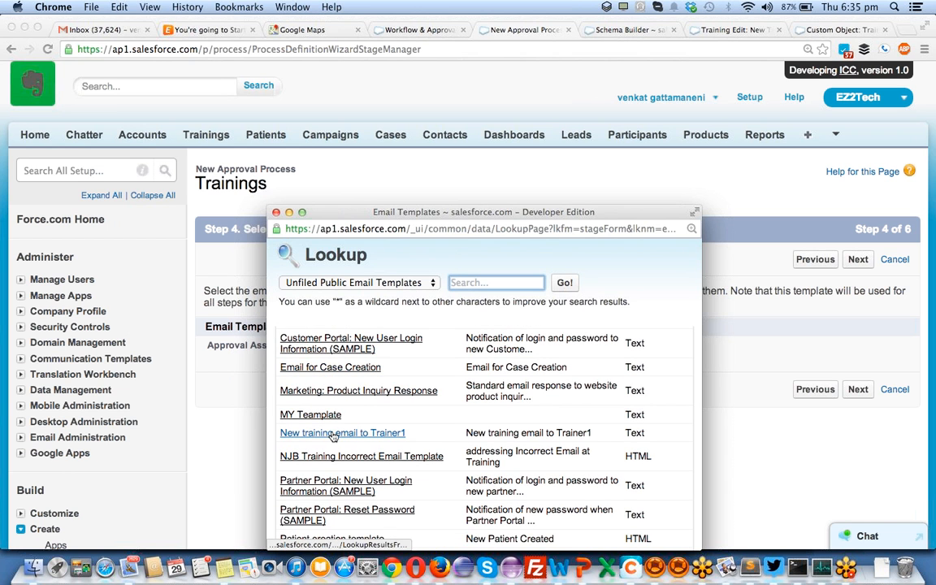
click(333, 436)
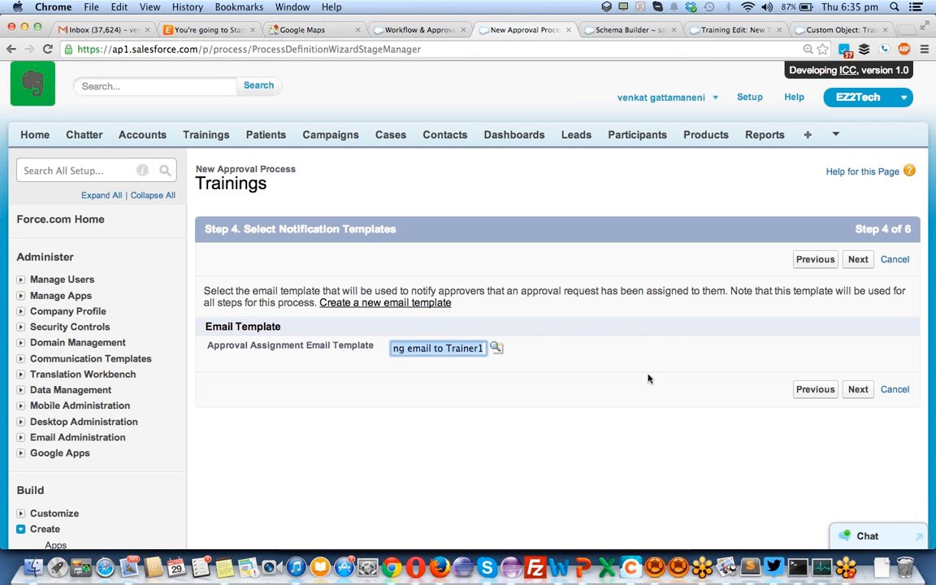
click(852, 391)
click(851, 392)
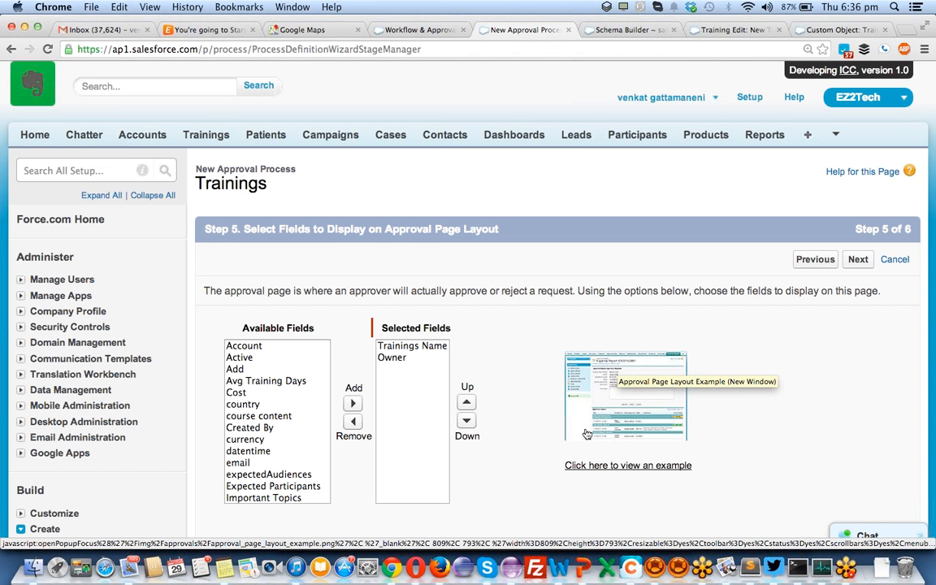
- Add Cost and Avg Training Days to the approval page's selected fields
click(243, 347)
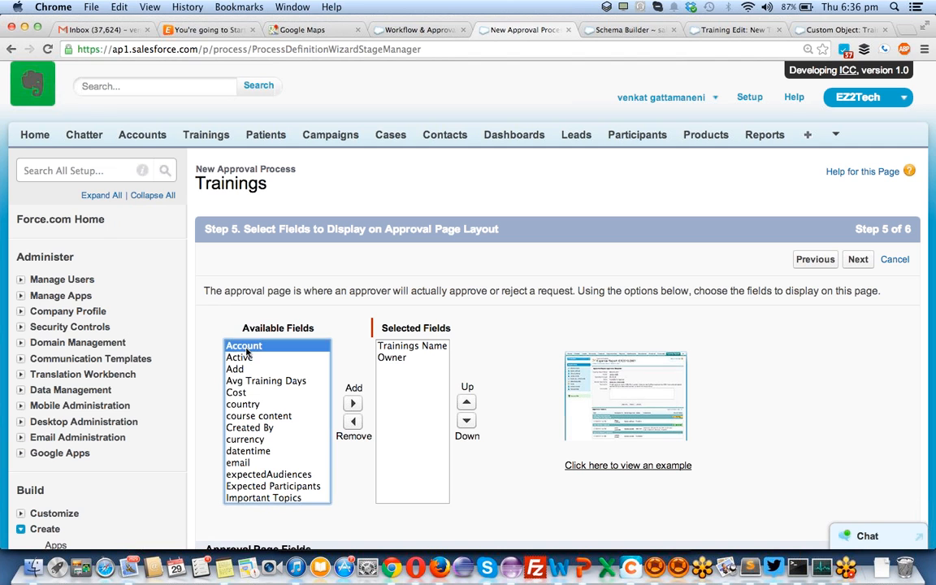
click(248, 394)
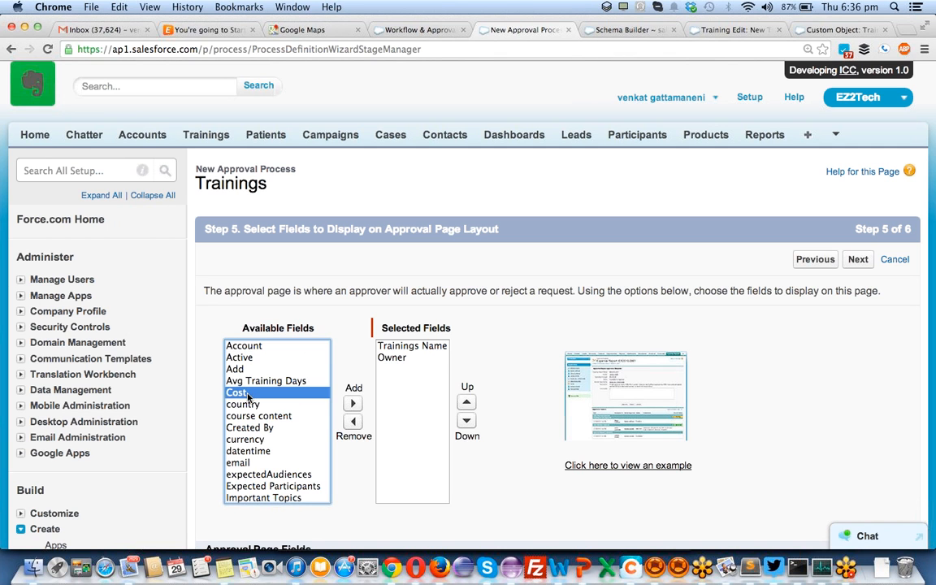
click(353, 404)
click(274, 381)
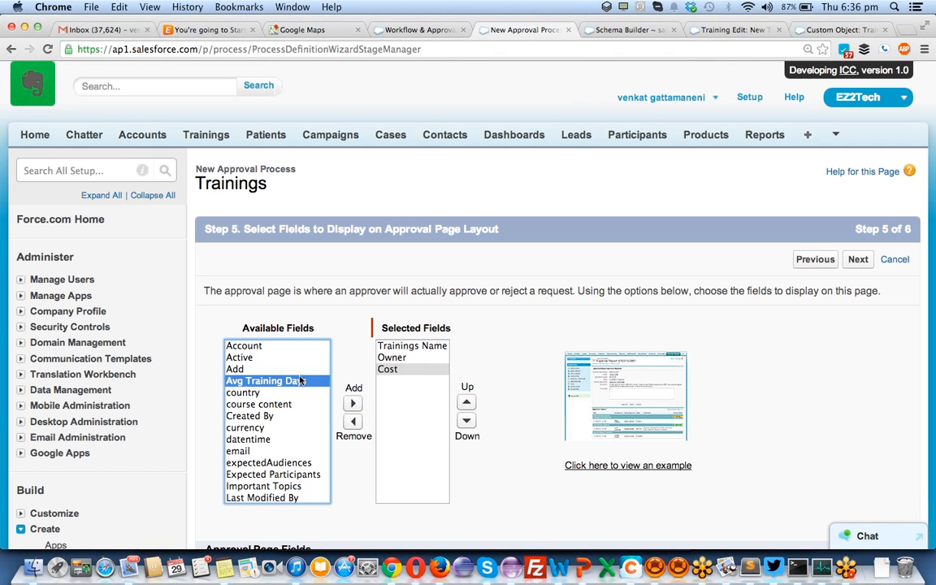
click(352, 403)
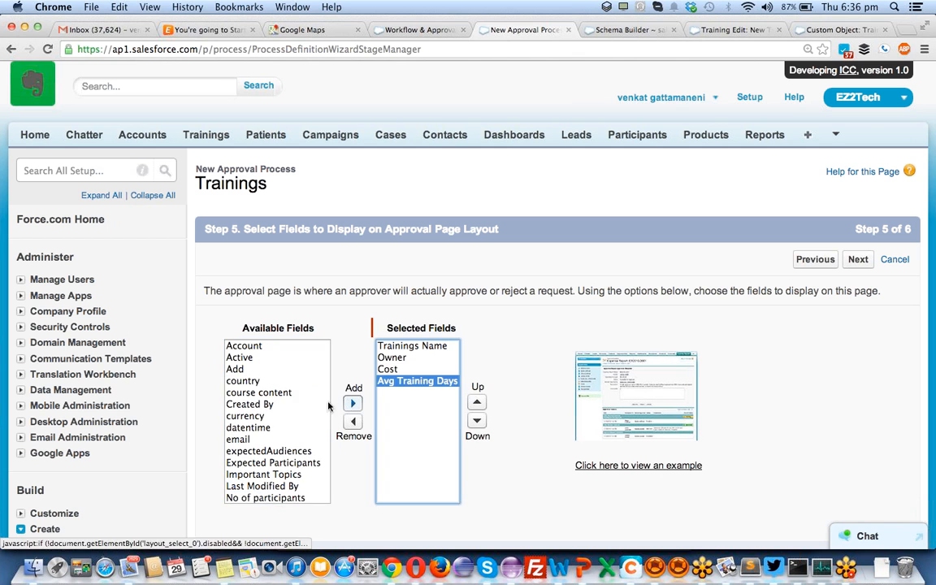
- Add currency, datetime and Expected Participants to the approval page fields, then continue
click(276, 392)
click(284, 416)
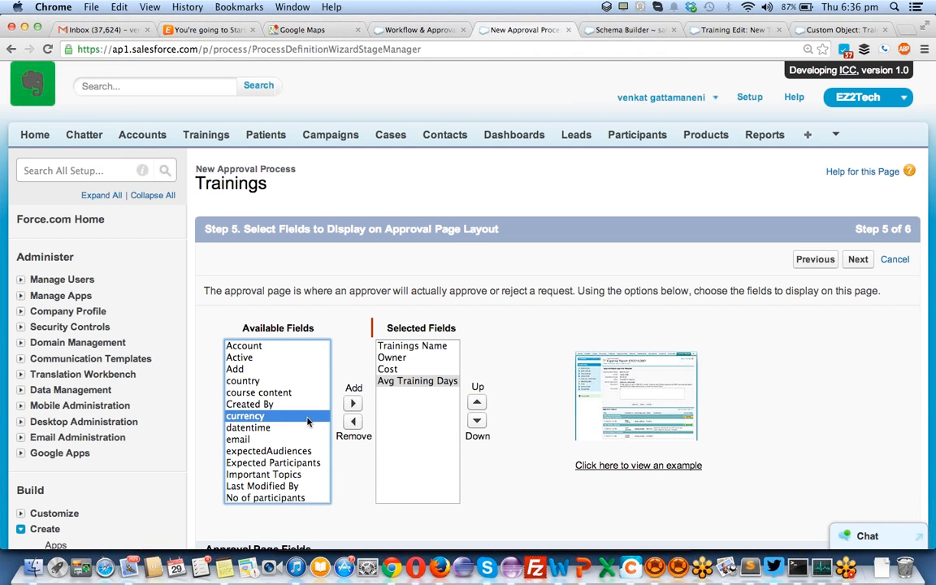
click(352, 404)
click(308, 417)
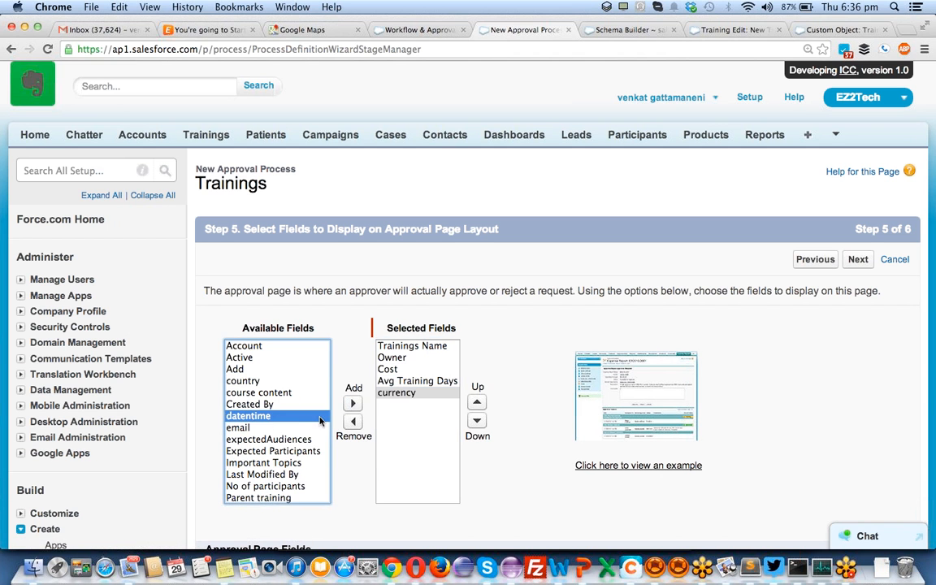
click(352, 404)
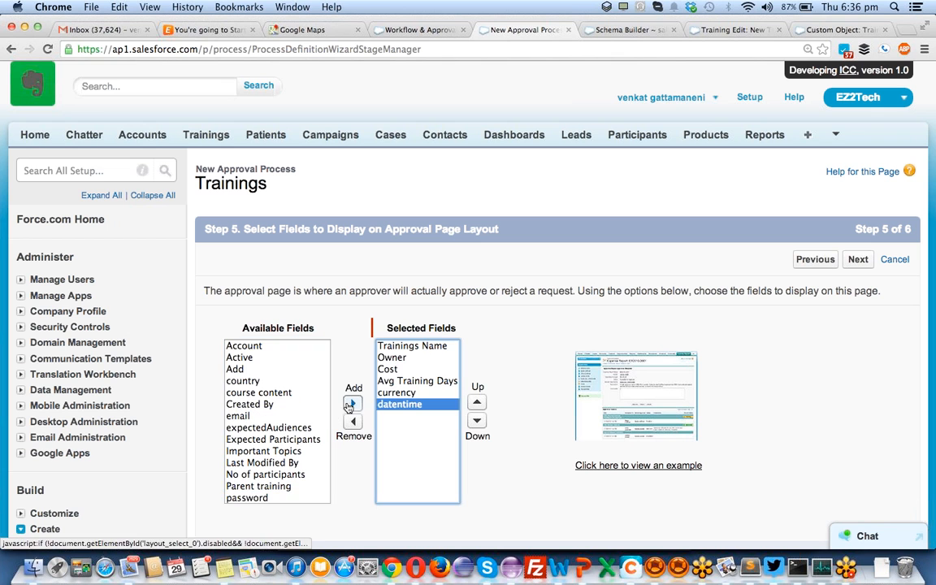
click(270, 438)
click(351, 404)
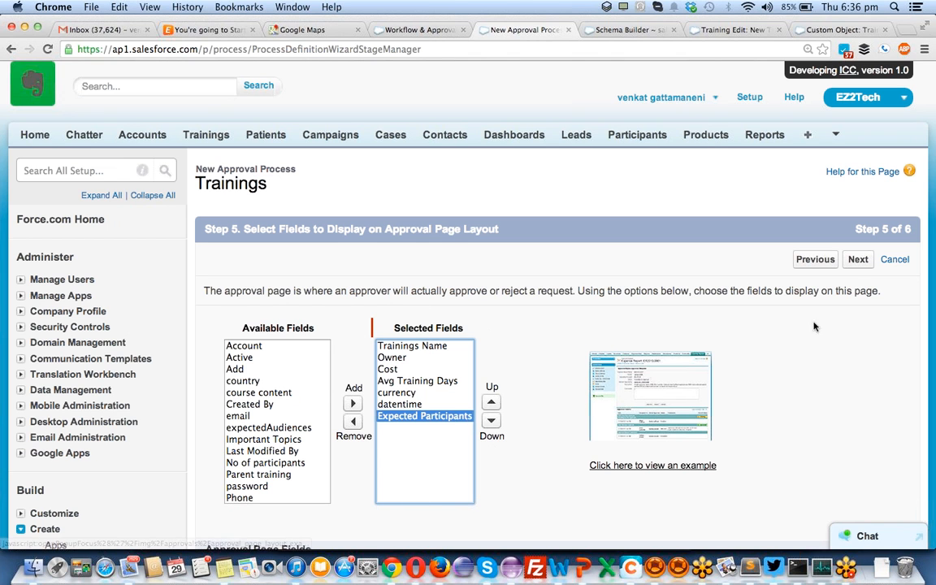
click(859, 260)
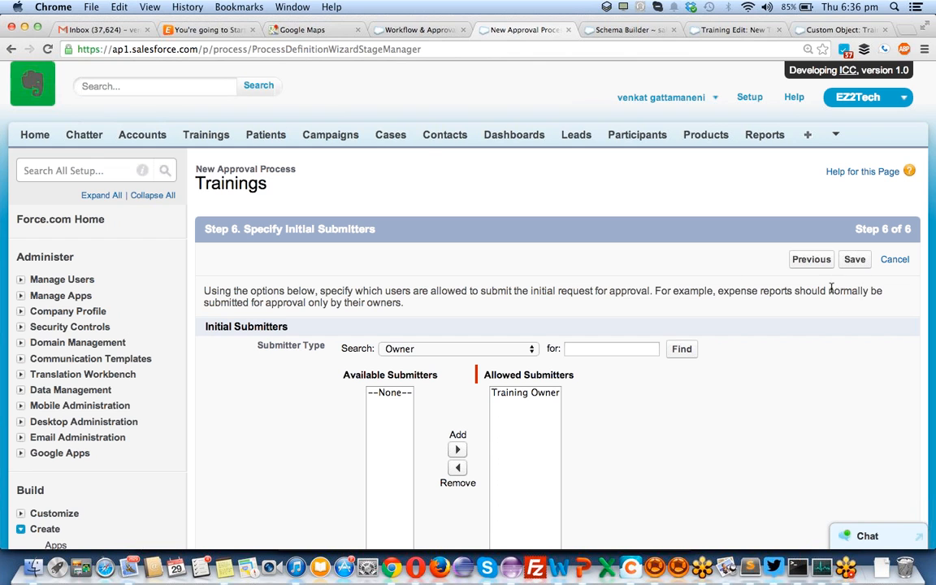
double_click(279, 301)
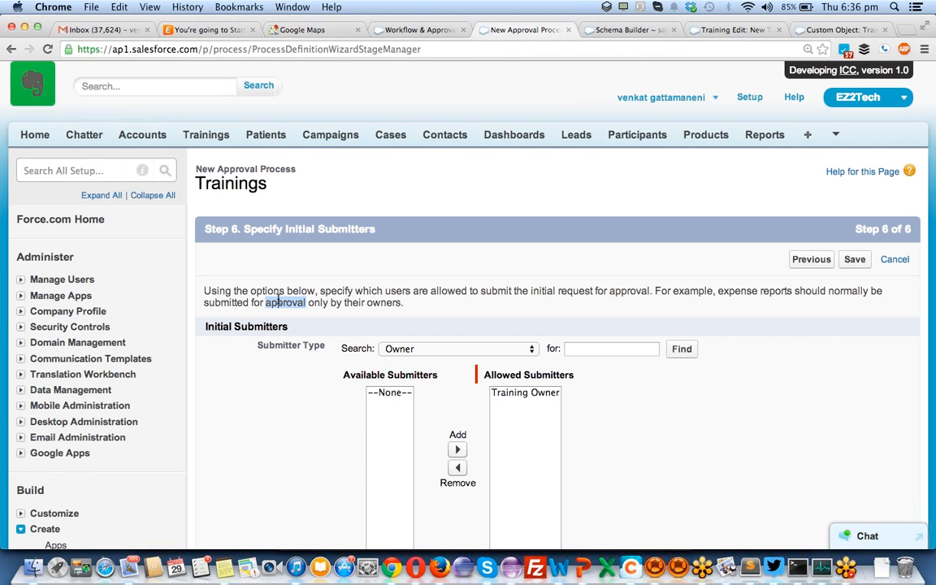
double_click(380, 302)
click(426, 349)
click(424, 349)
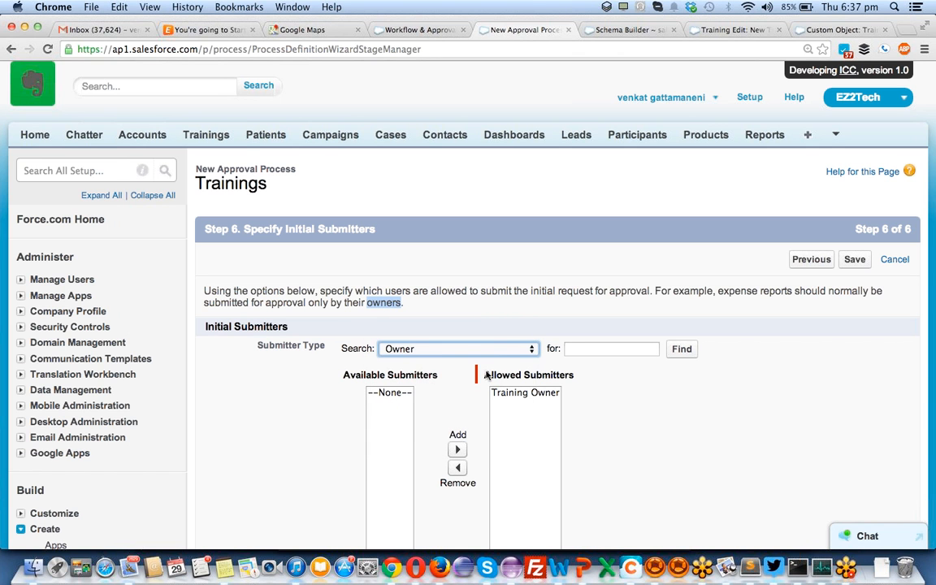
click(525, 393)
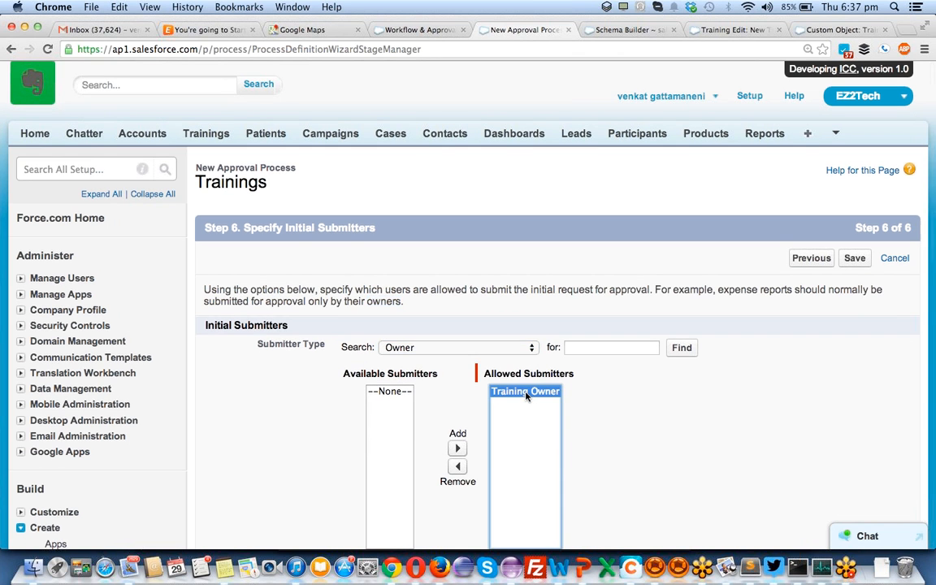
click(487, 350)
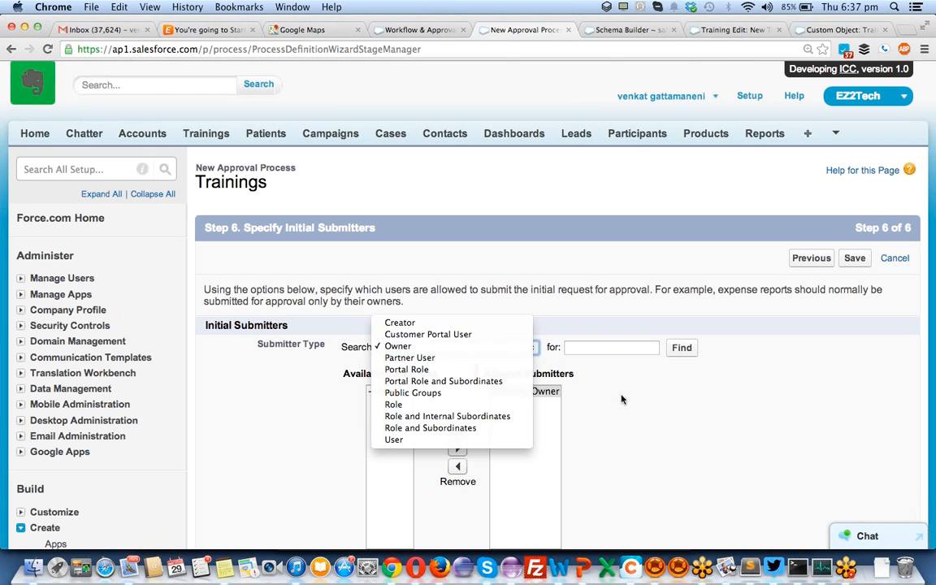
click(695, 424)
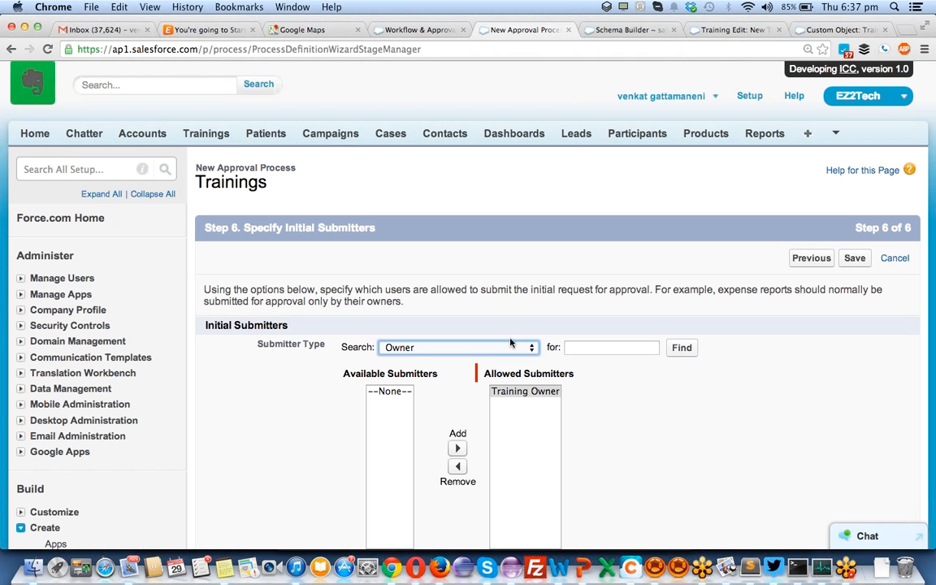
- Try adding an individual user to Allowed Submitters, then remove the changes again
click(452, 348)
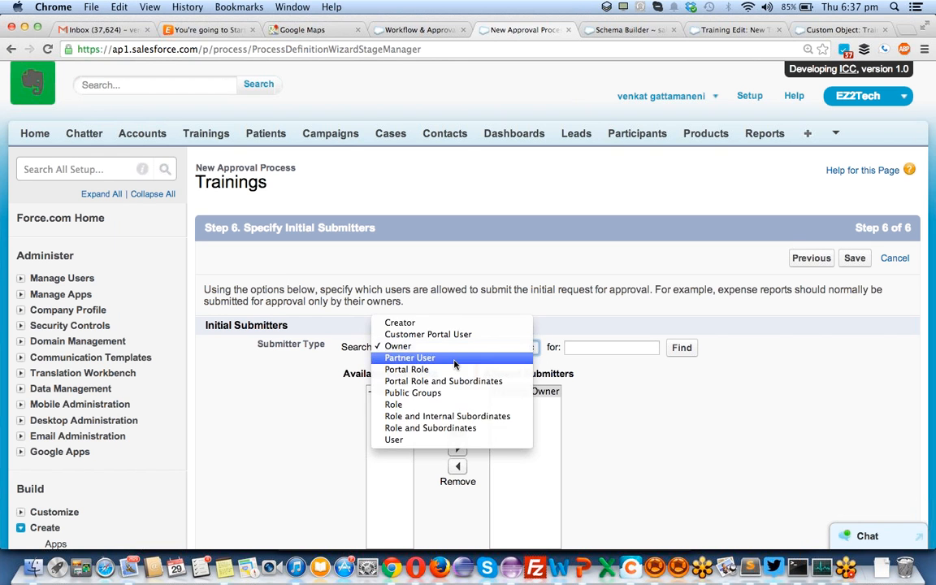
click(395, 439)
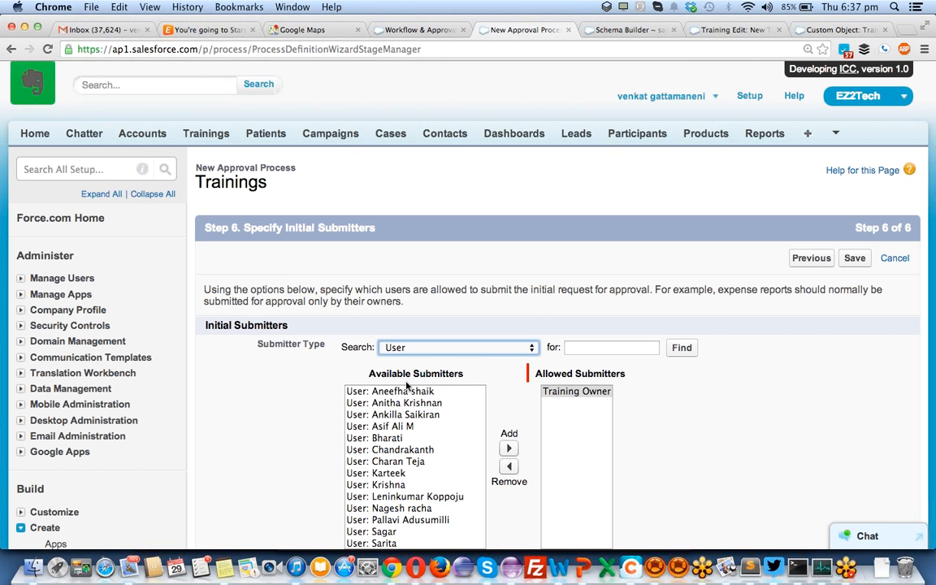
scroll(390, 455, down, 5)
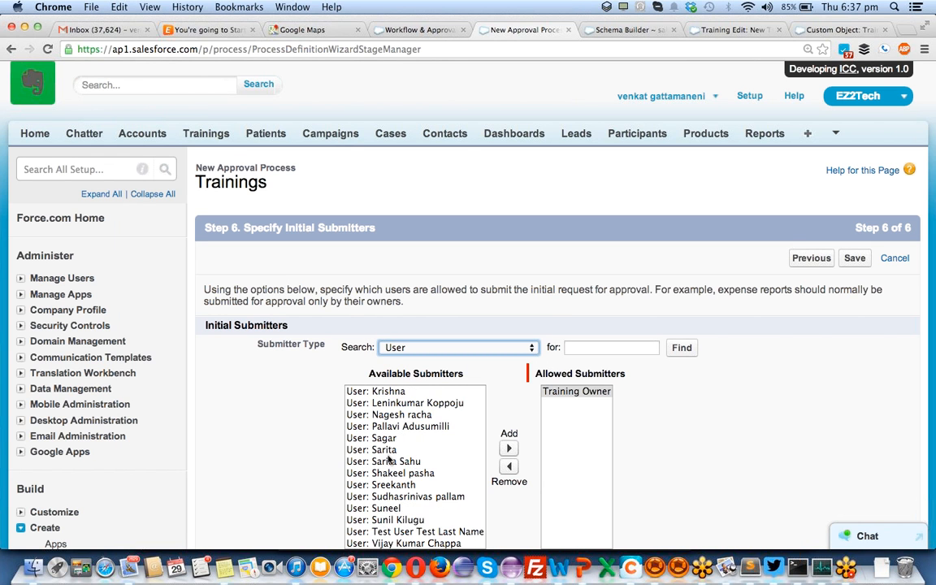
scroll(390, 457, down, 5)
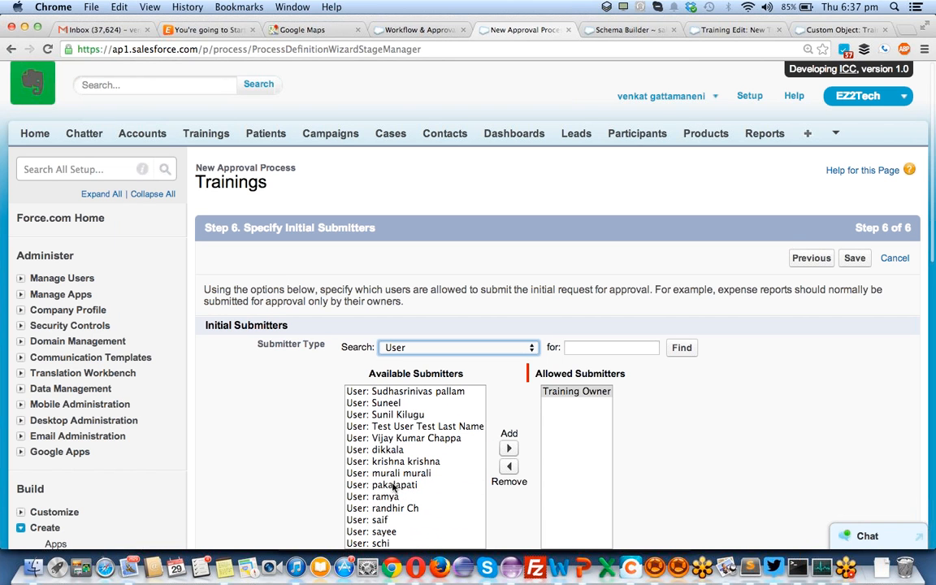
click(396, 496)
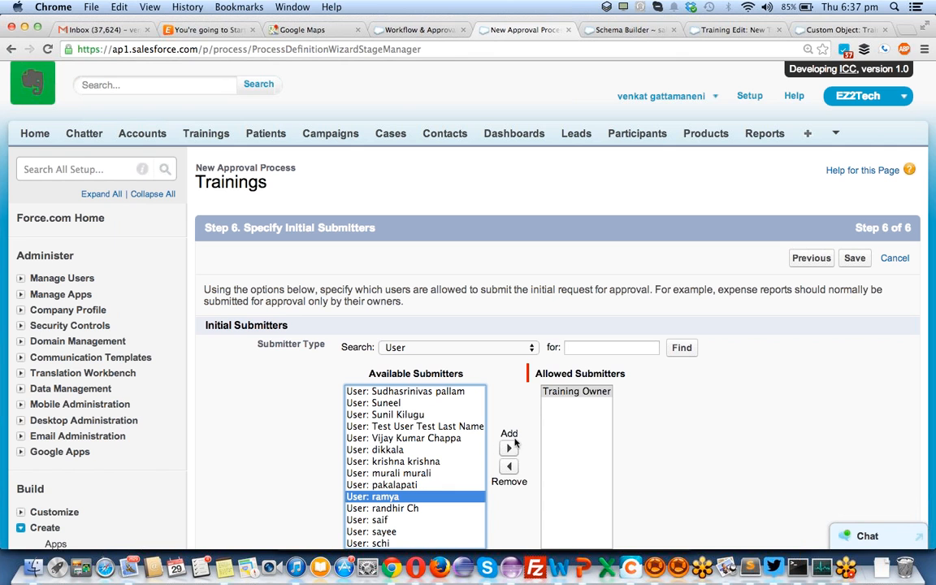
click(509, 449)
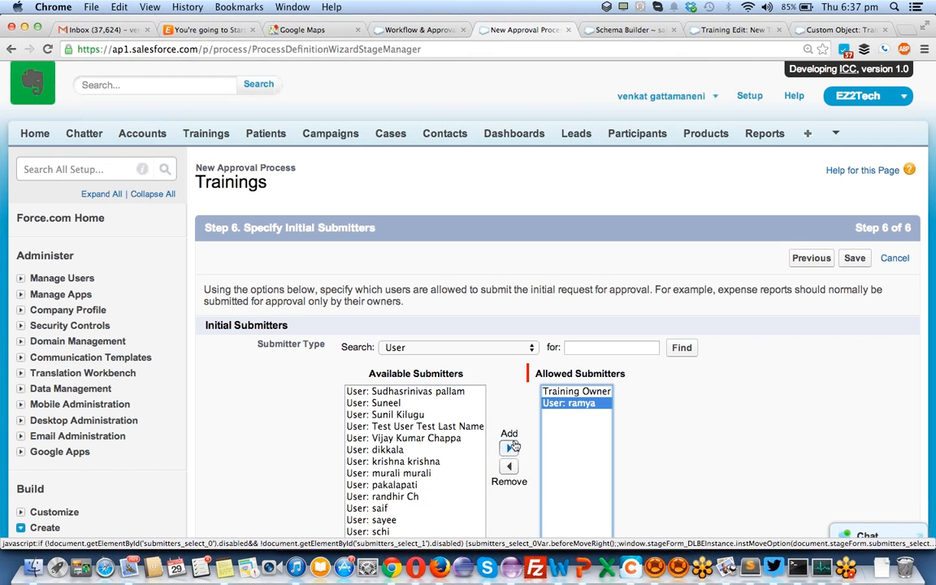
click(544, 393)
click(509, 467)
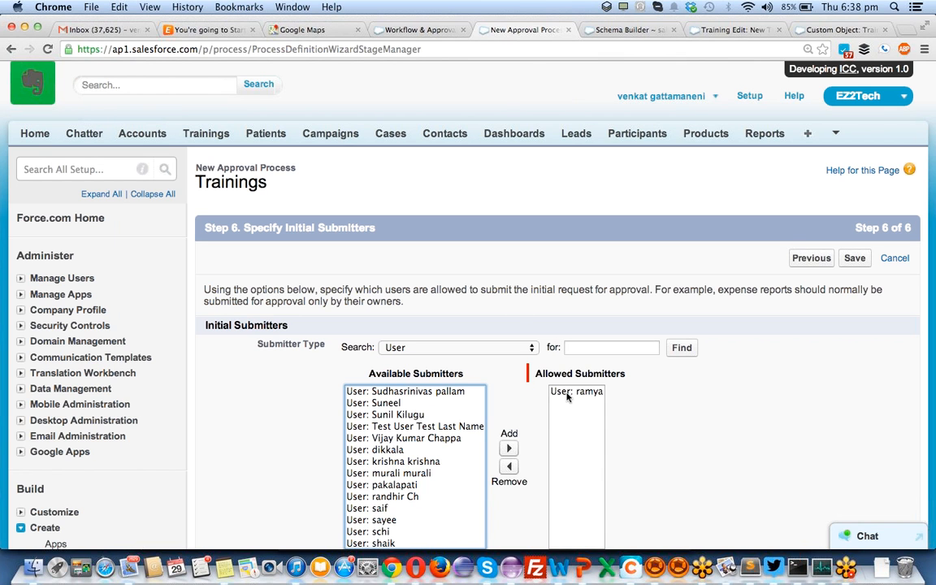
click(508, 466)
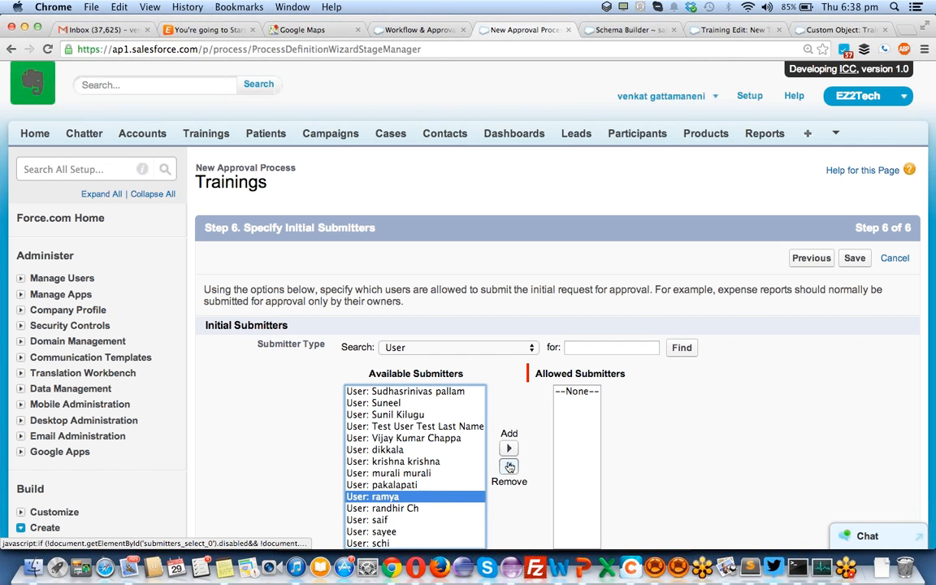
- Add Training Owner as the allowed submitter and save the approval process
click(495, 347)
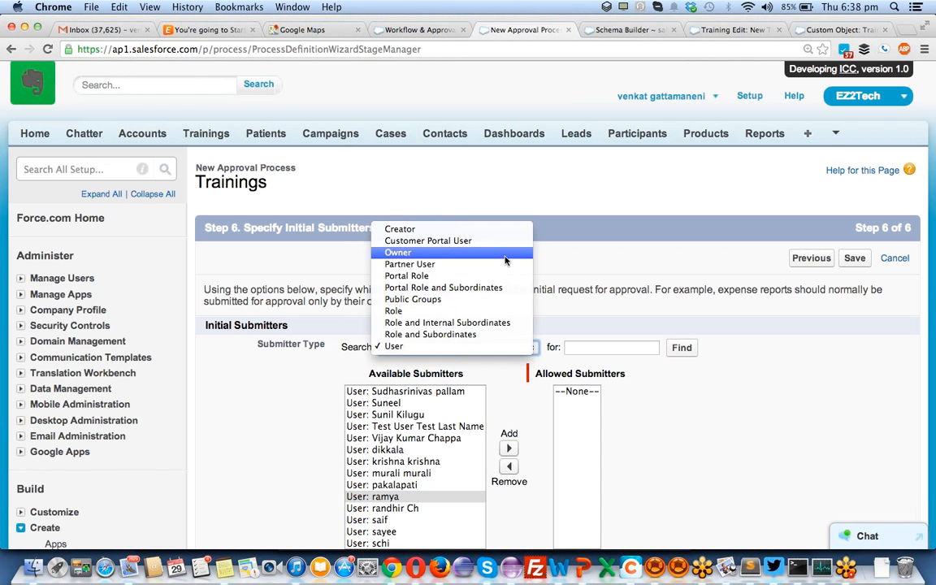
click(410, 252)
click(411, 392)
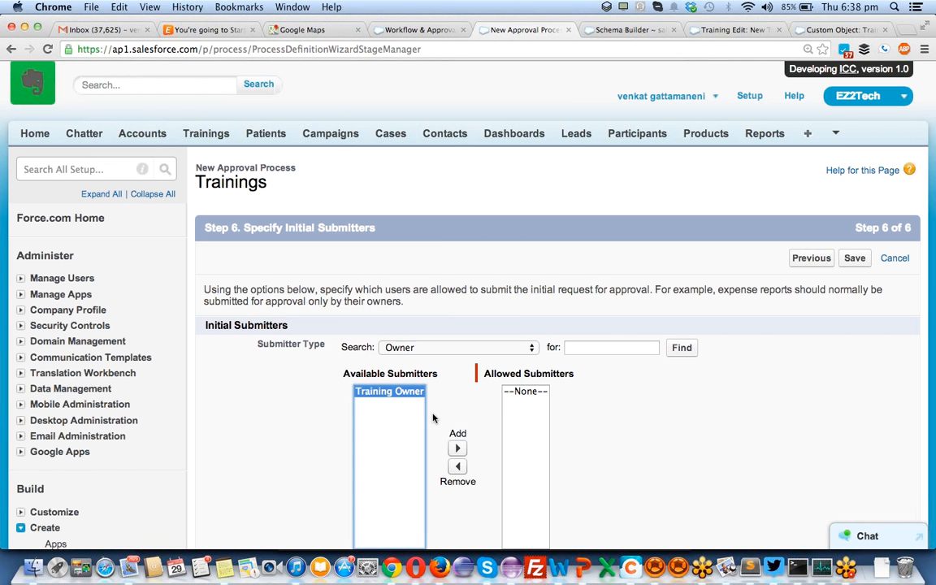
click(457, 448)
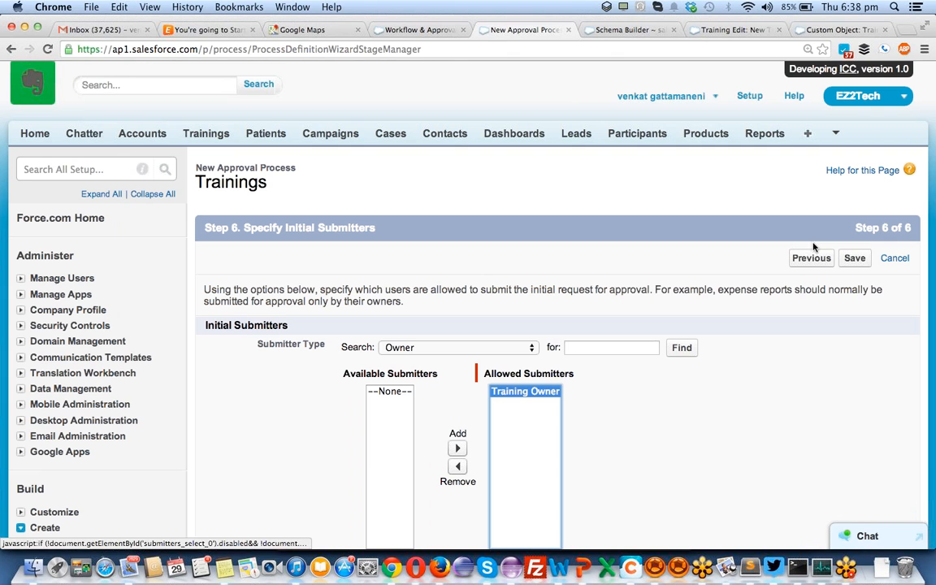
click(856, 260)
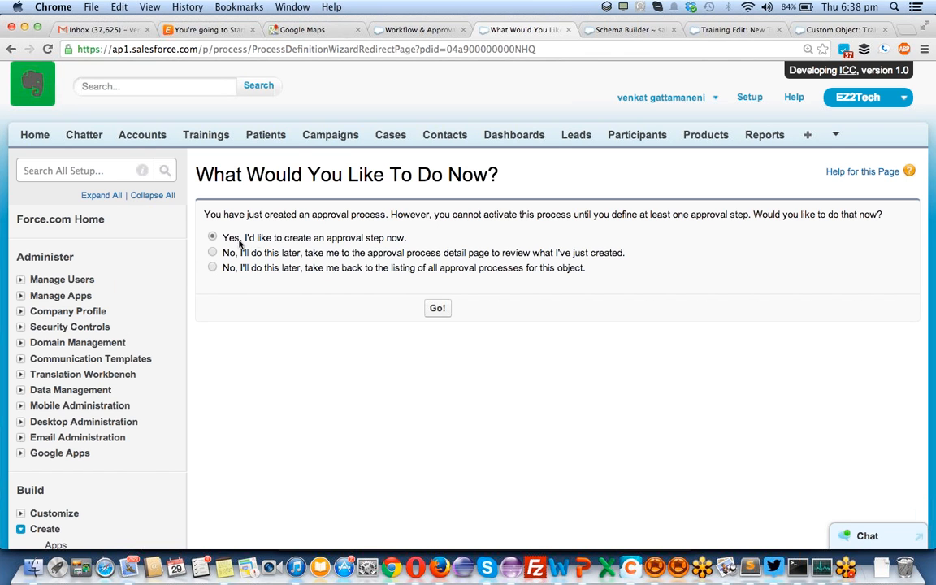
- Choose to create the first approval step right away
click(443, 312)
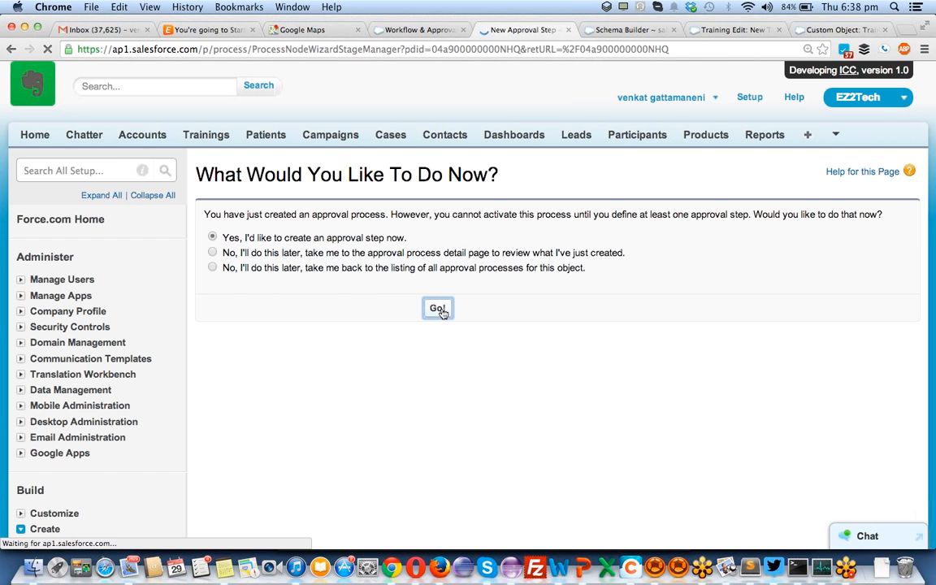
- Name the approval step 'training step1' with unique name training_step1 and continue
click(378, 354)
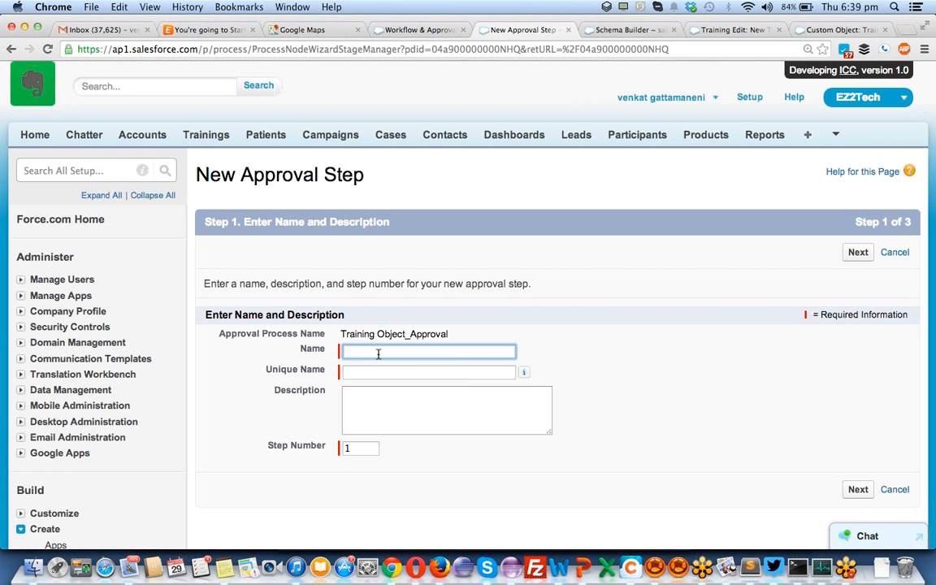
text(training step1)
key(Tab)
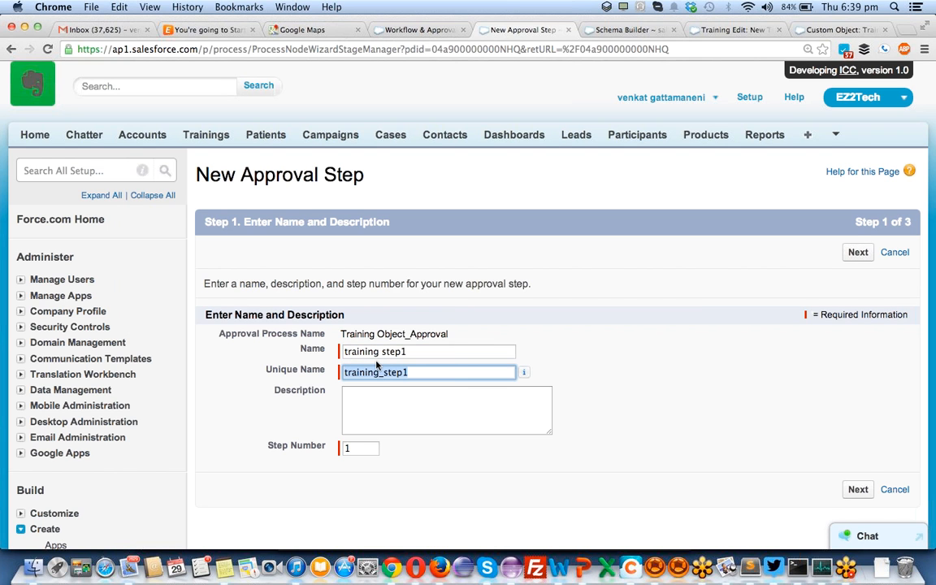
click(858, 489)
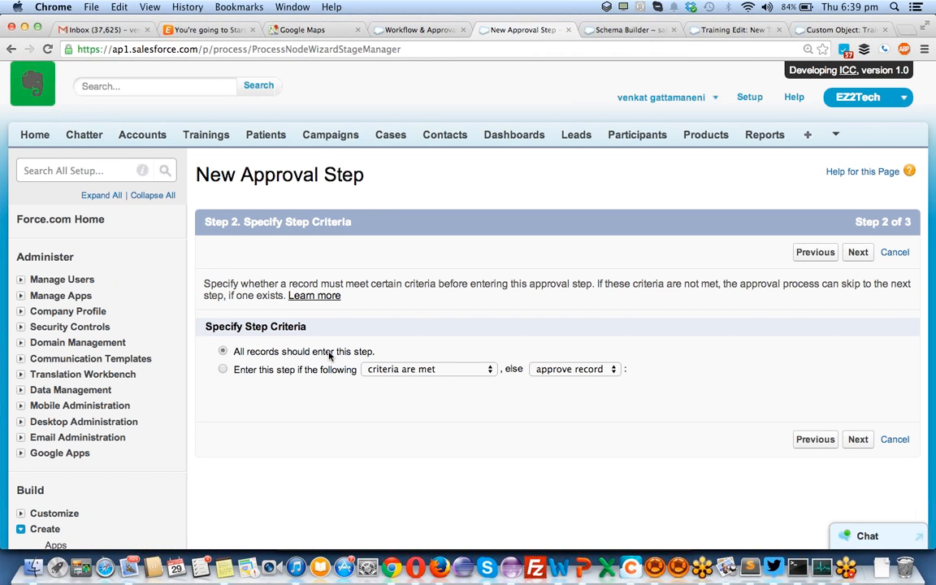
- Keep 'All records should enter this step' as the step criteria and continue to approver selection
click(223, 370)
click(223, 352)
scroll(455, 382, down, 3)
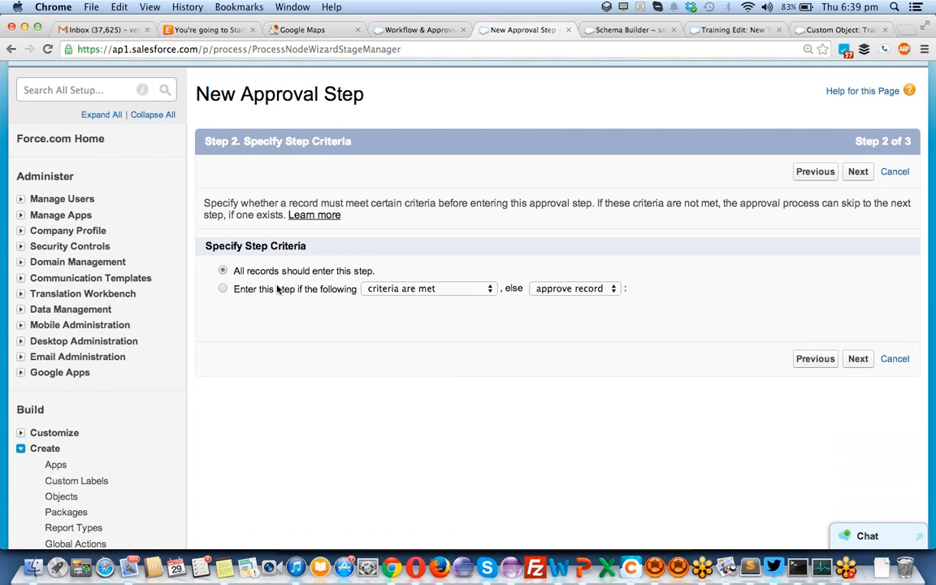
click(861, 360)
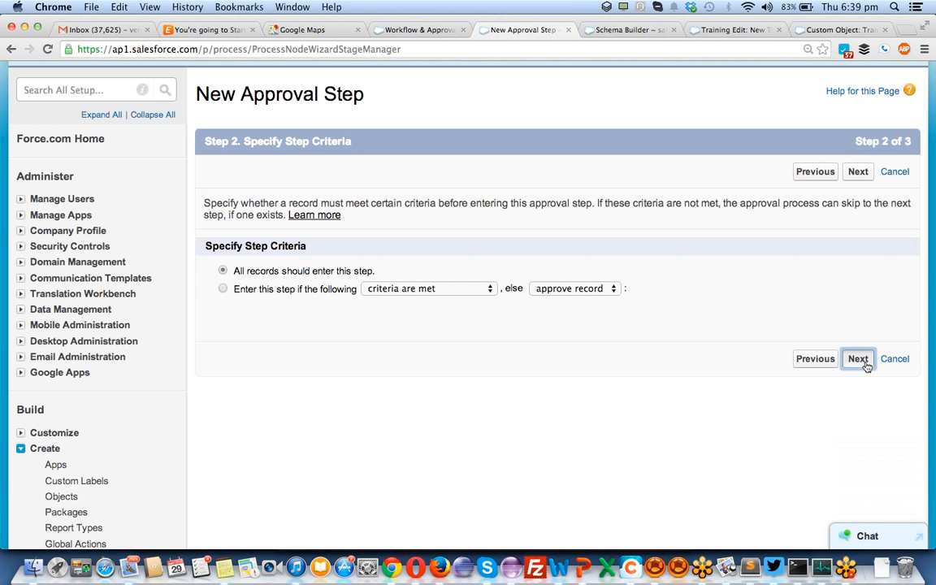
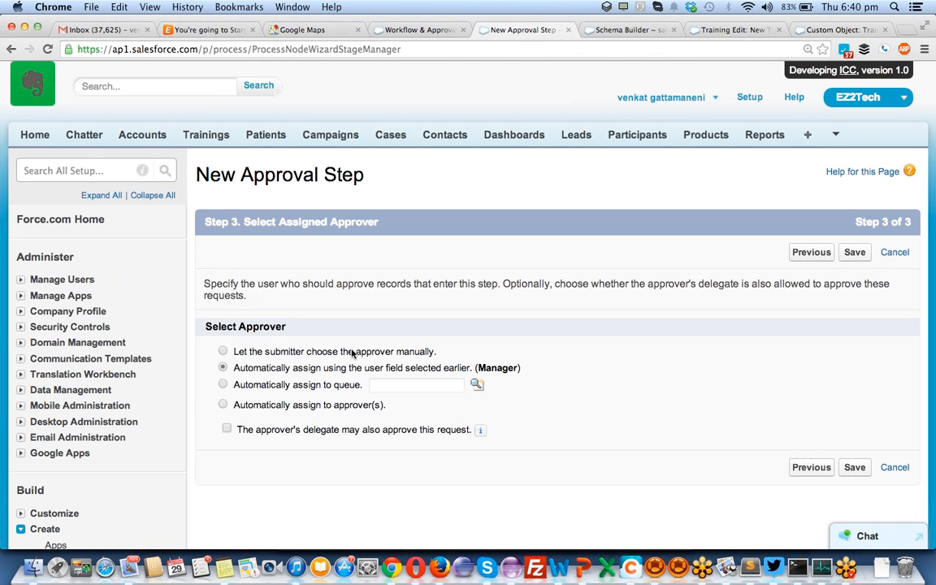
- Route the step automatically to the Manager field, allow delegates to approve, and save it
click(223, 369)
click(227, 430)
click(849, 473)
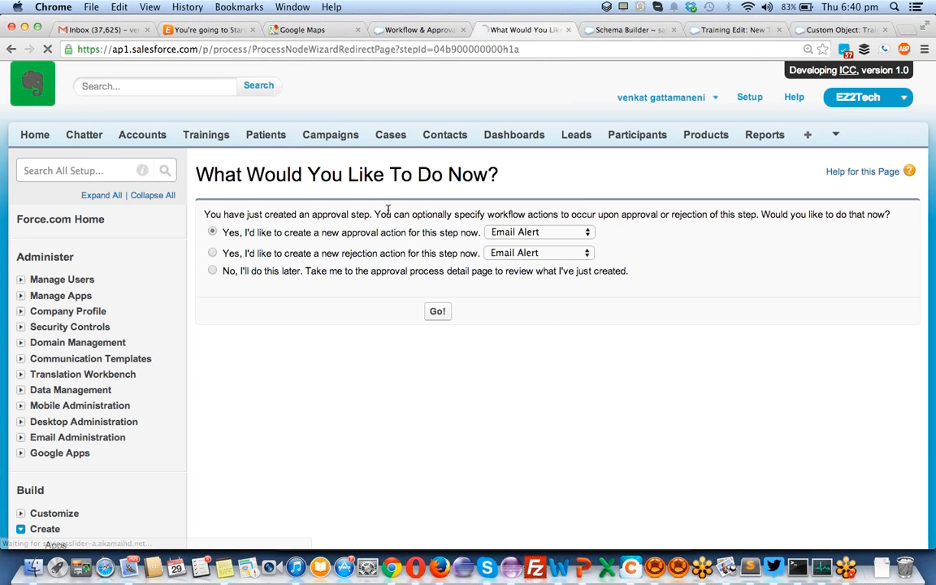
- Choose to create a new Email Alert as the step's approval action
click(532, 233)
click(532, 232)
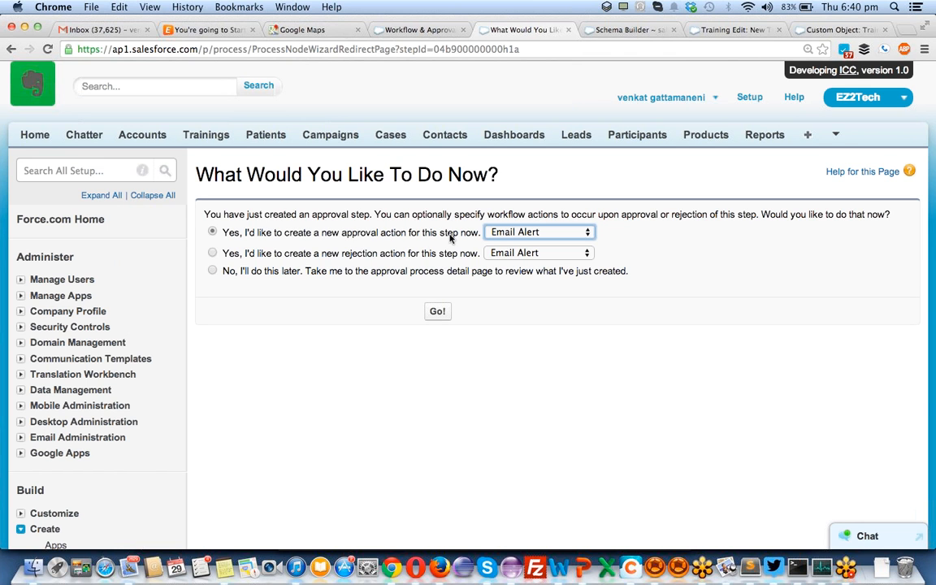
click(443, 317)
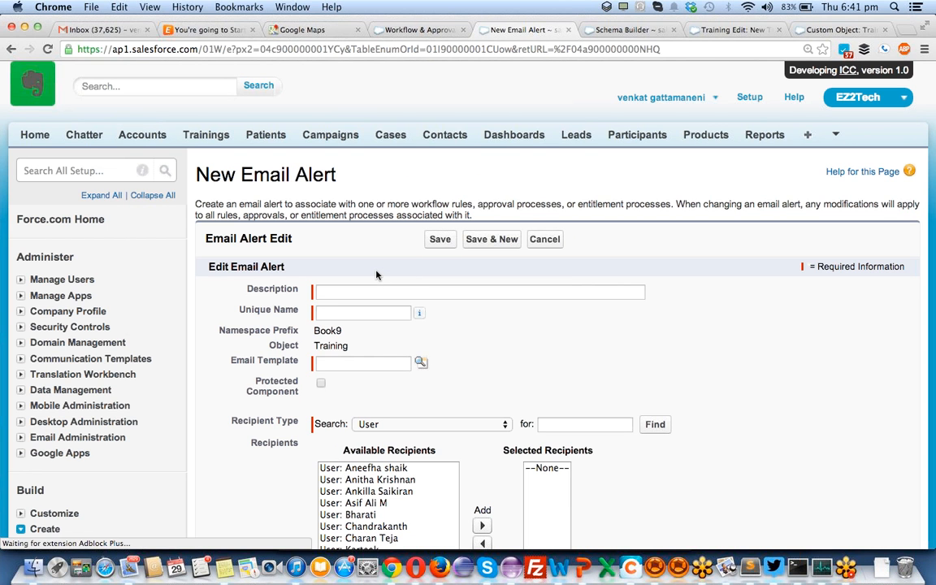
- Enter TRAININGAPPROVAL as the email alert's description and unique name
scroll(382, 268, down, 3)
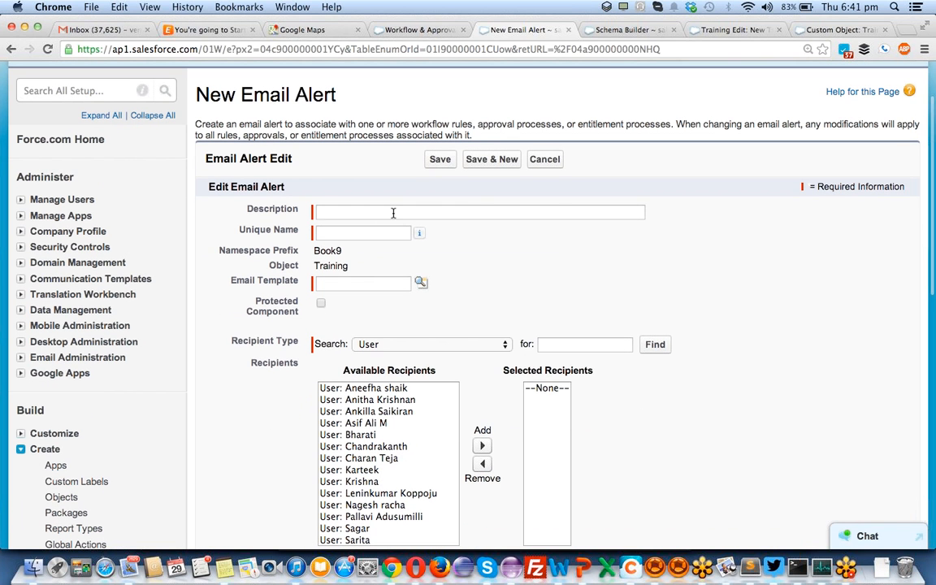
click(393, 212)
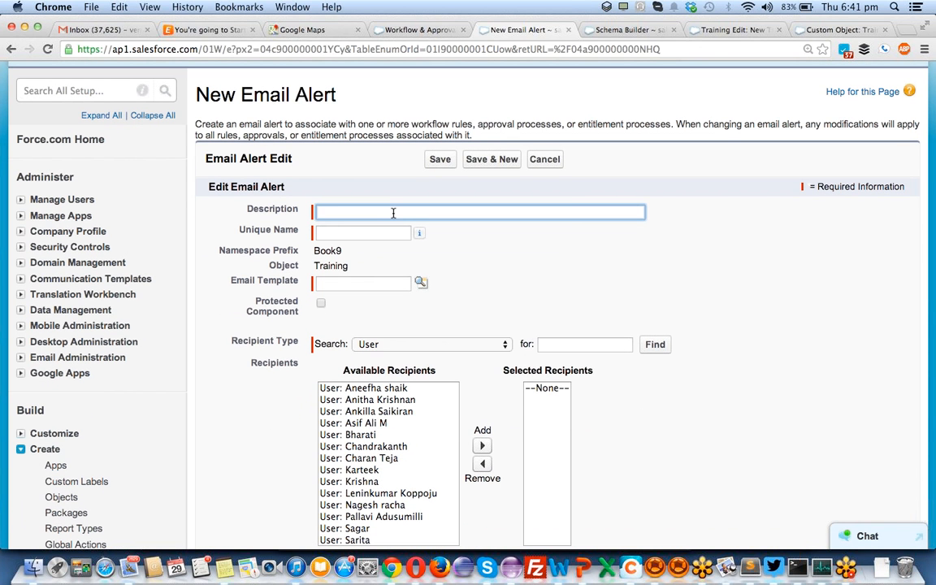
text(T)
key(BackSpace)
text(TRAININGAPPROVAL)
key(Tab)
double_click(393, 212)
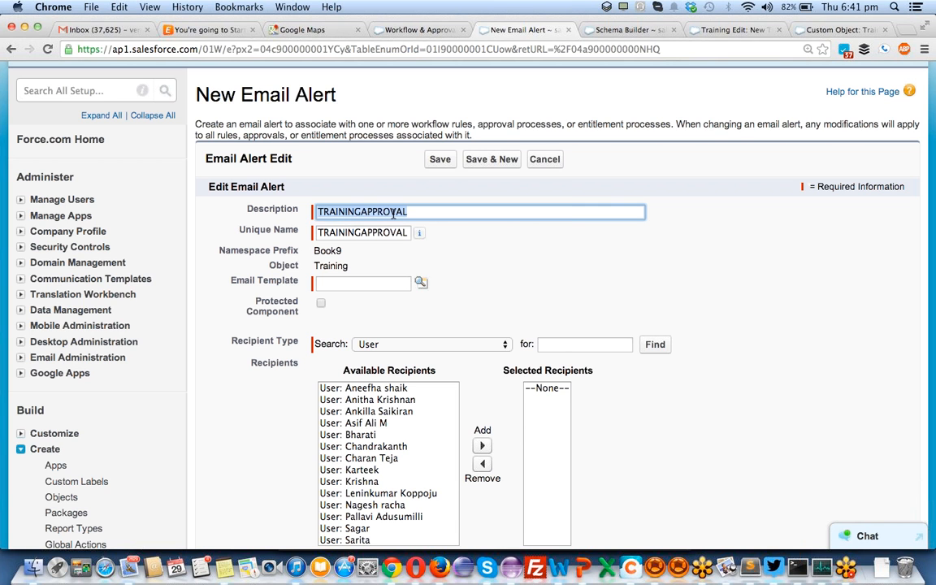
key(Tab)
- Choose 'New training email to Trainer1' as the alert's email template
click(366, 283)
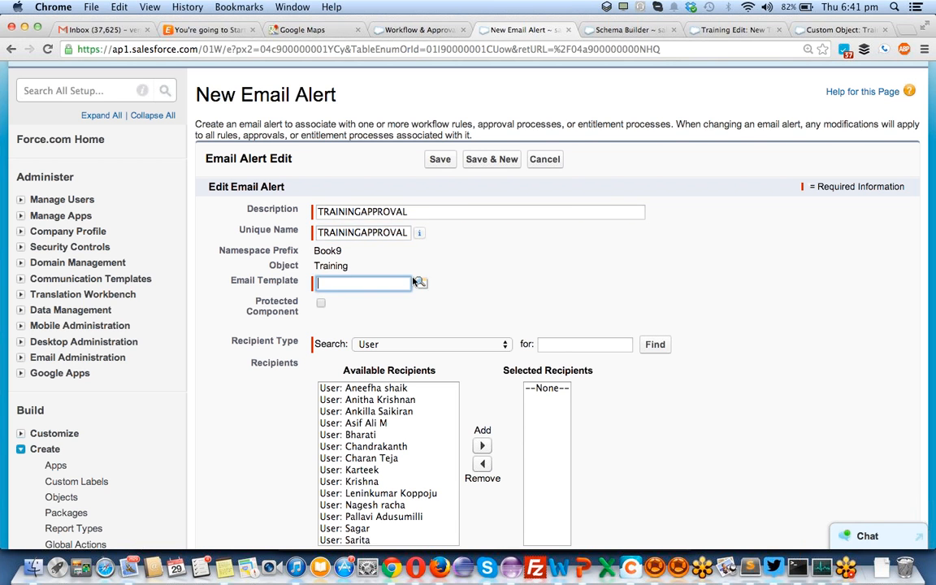
click(421, 284)
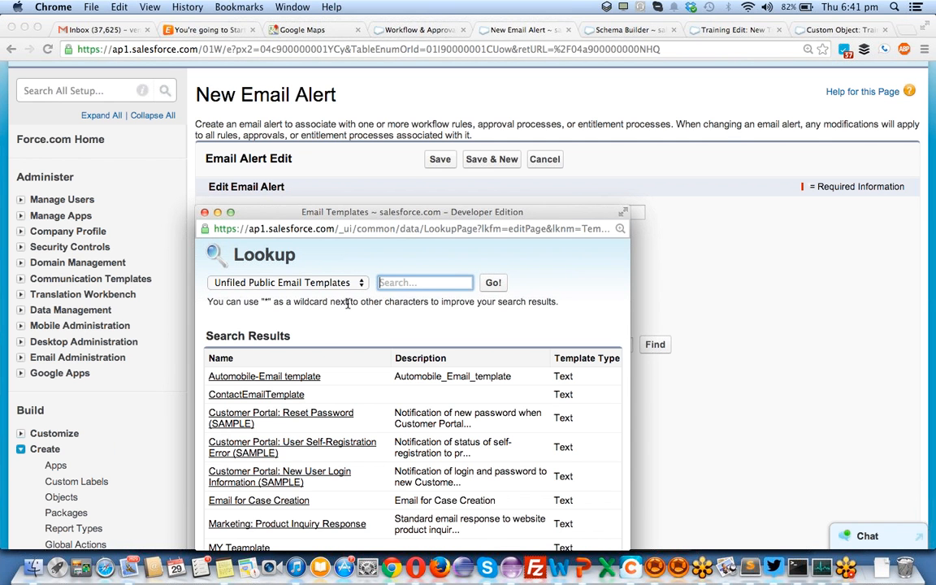
scroll(311, 440, down, 2)
scroll(312, 440, down, 2)
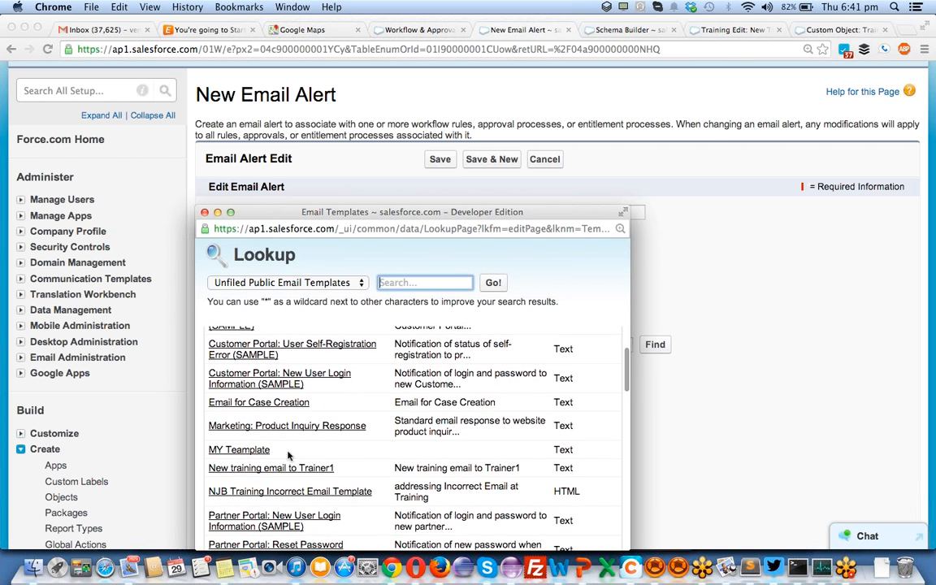
click(276, 469)
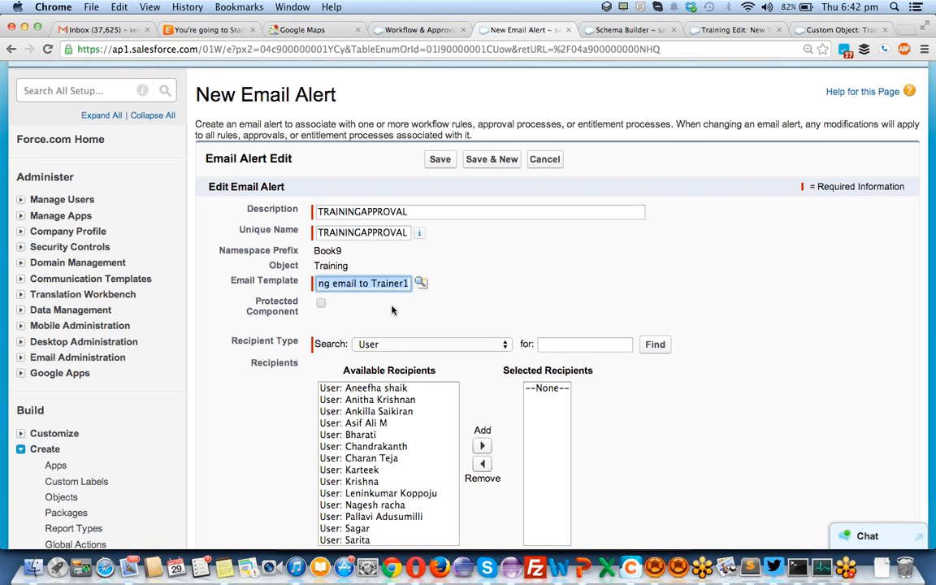
- Add Training Owner as the alert's Owner-type recipient and save the email alert
scroll(391, 309, down, 5)
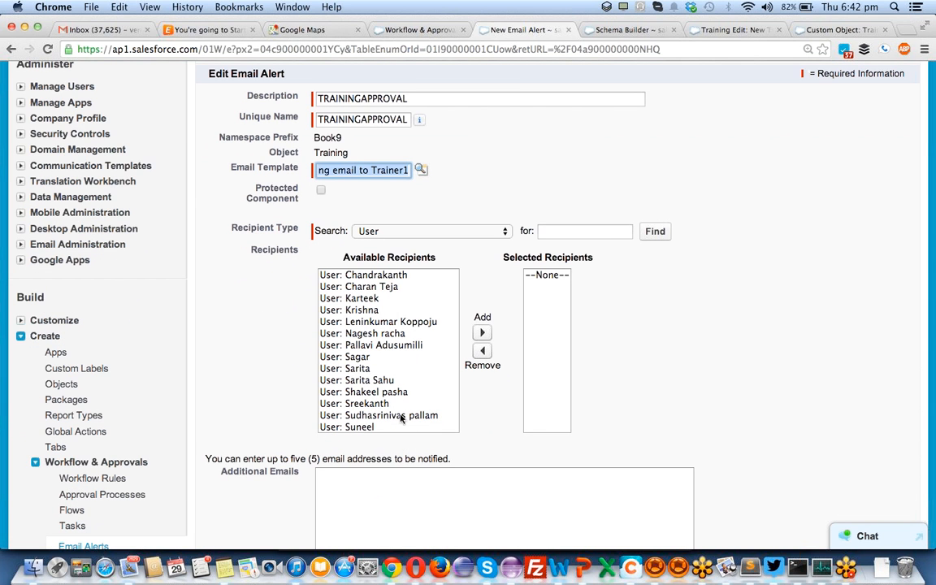
scroll(359, 339, up, 8)
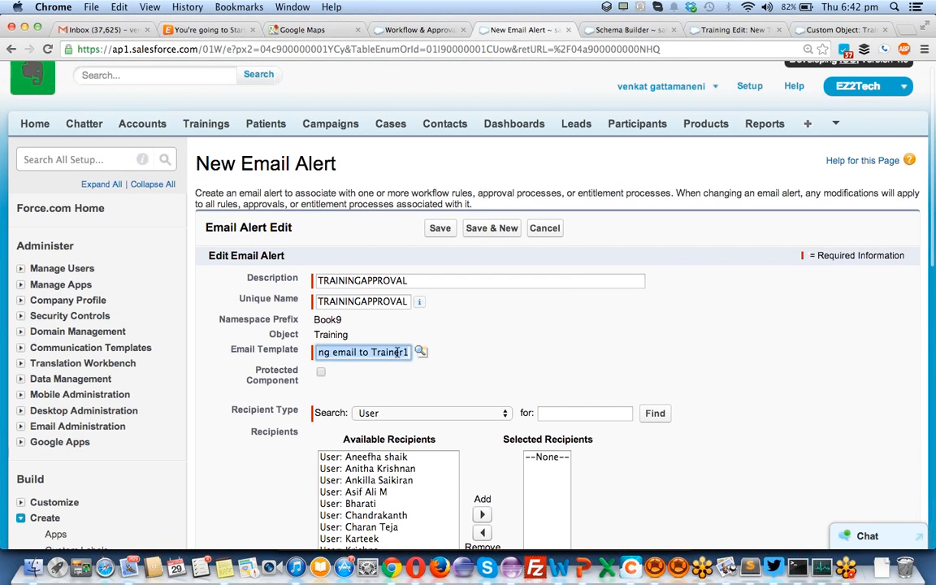
scroll(397, 352, down, 3)
click(398, 356)
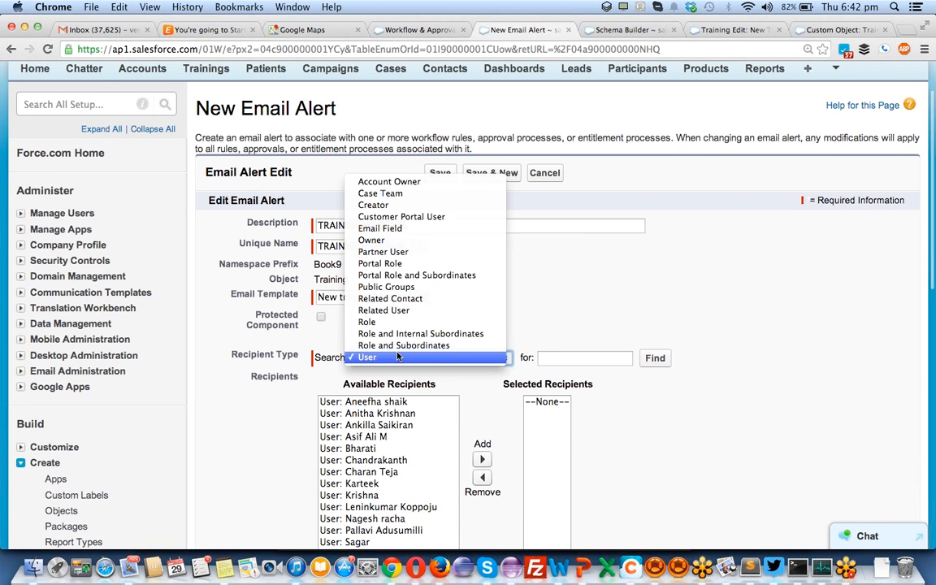
click(423, 241)
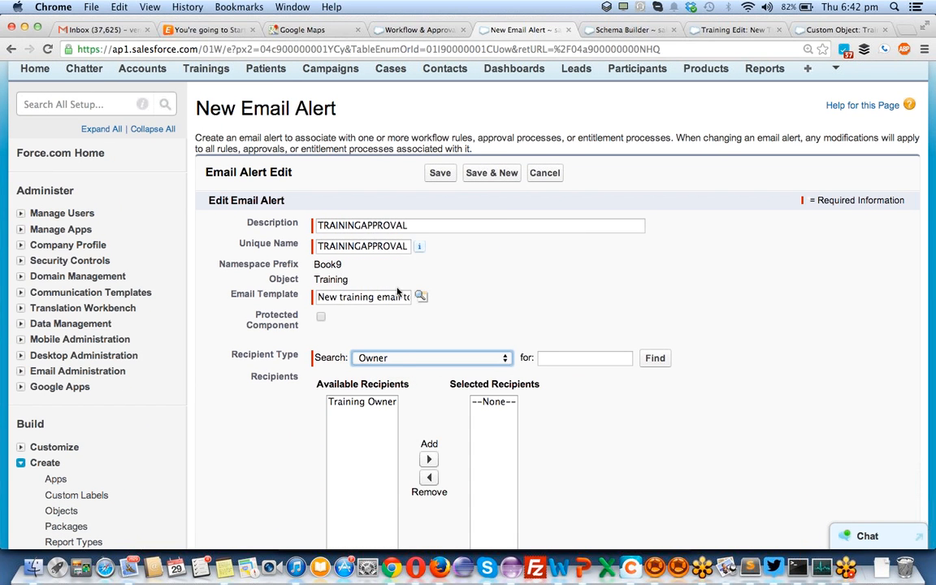
click(398, 357)
click(398, 359)
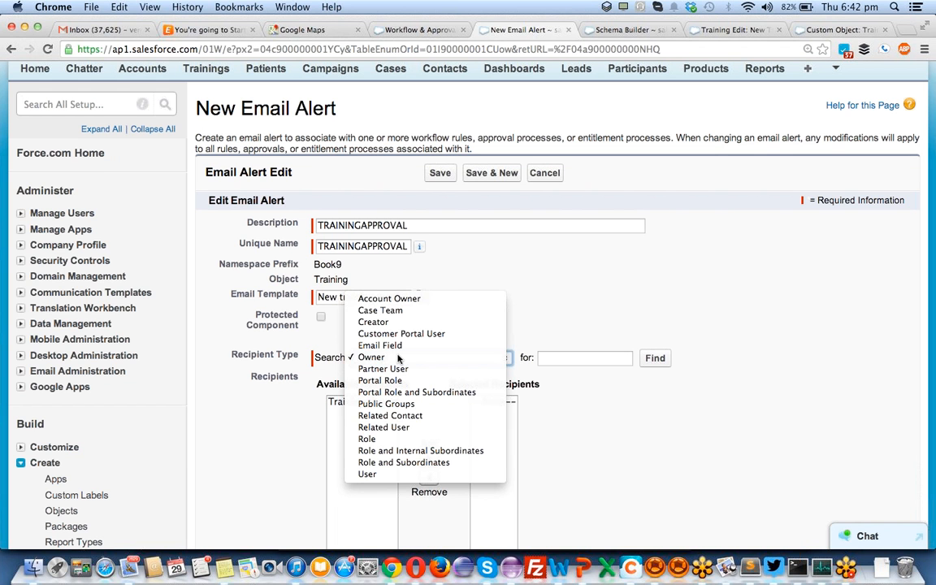
scroll(520, 272, down, 3)
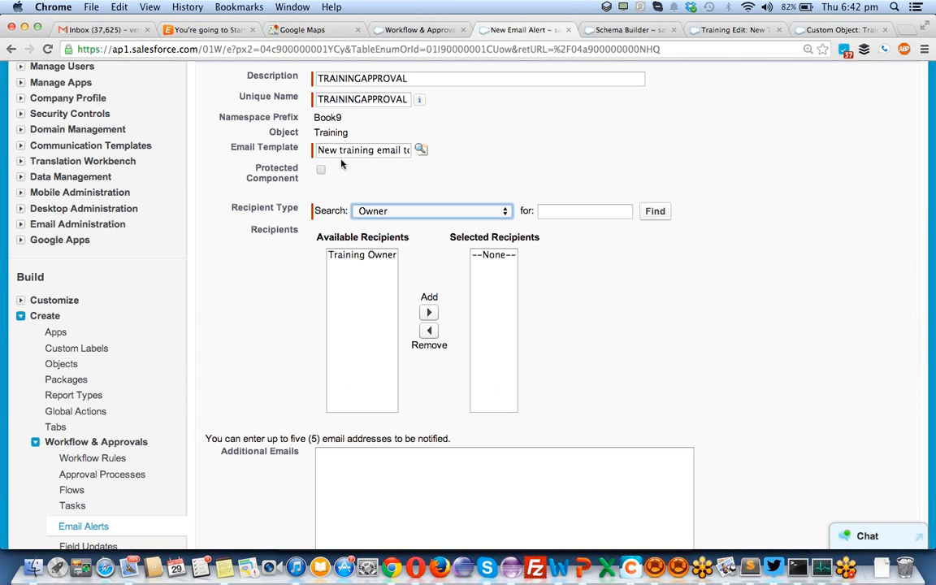
click(383, 257)
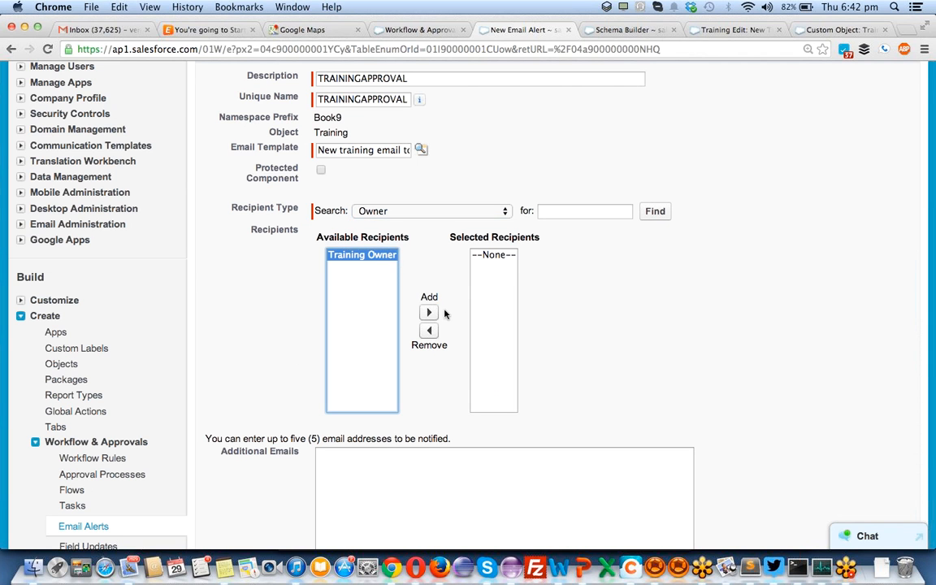
click(429, 313)
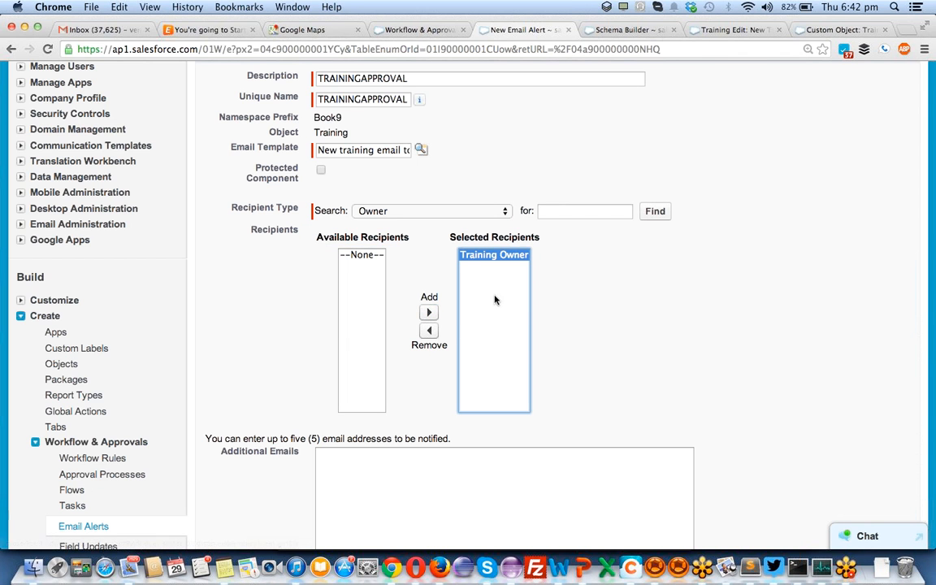
scroll(351, 330, down, 5)
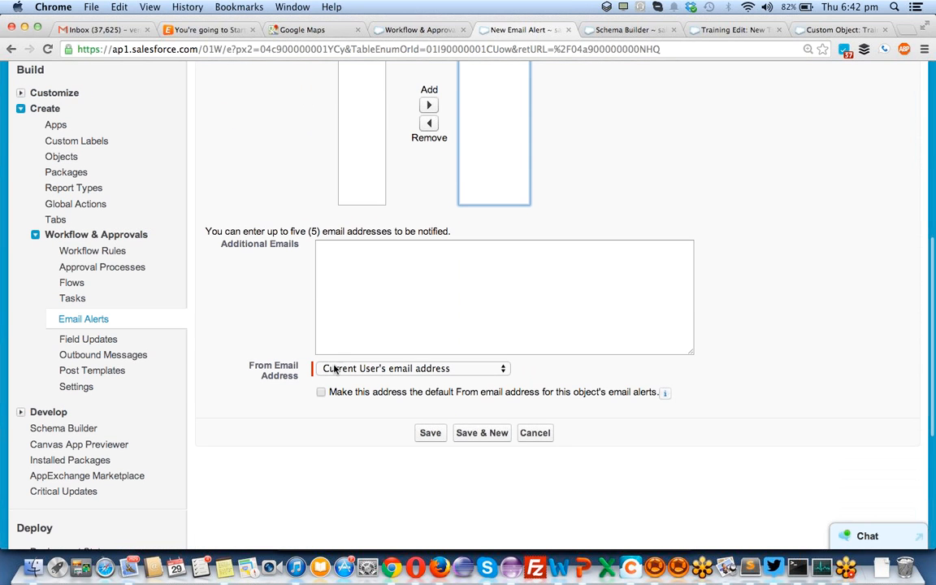
click(430, 435)
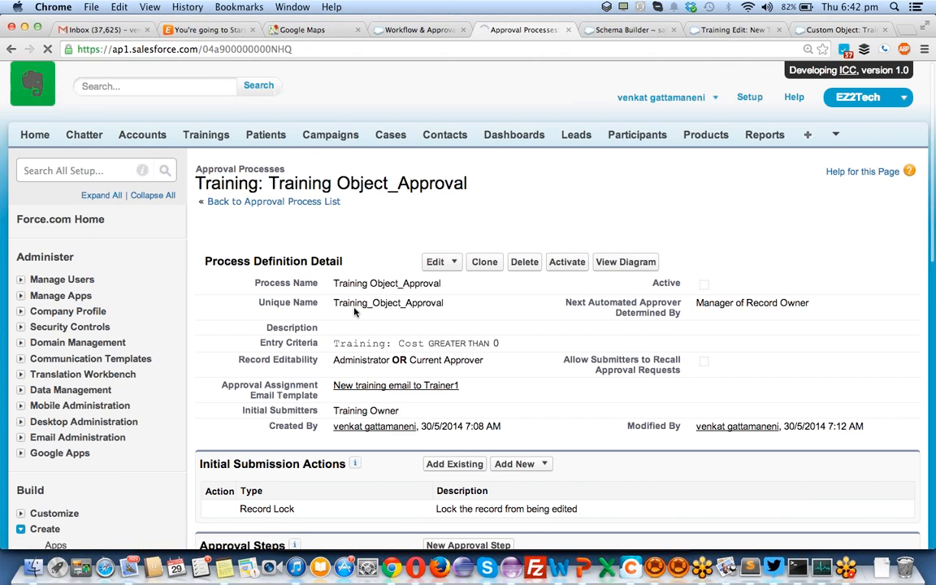
- Activate the Training Object_Approval process, confirm, and view its diagram
scroll(355, 311, down, 3)
click(562, 165)
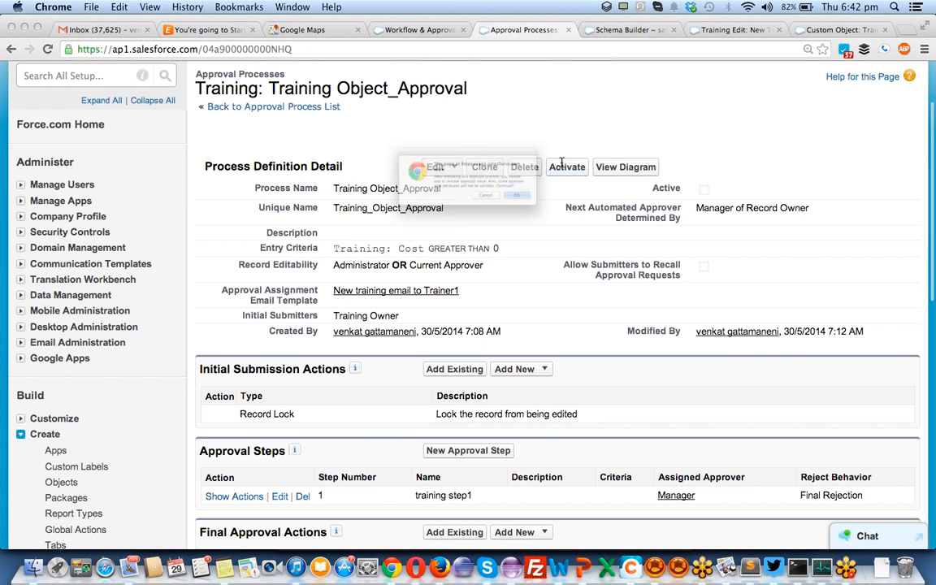
click(555, 212)
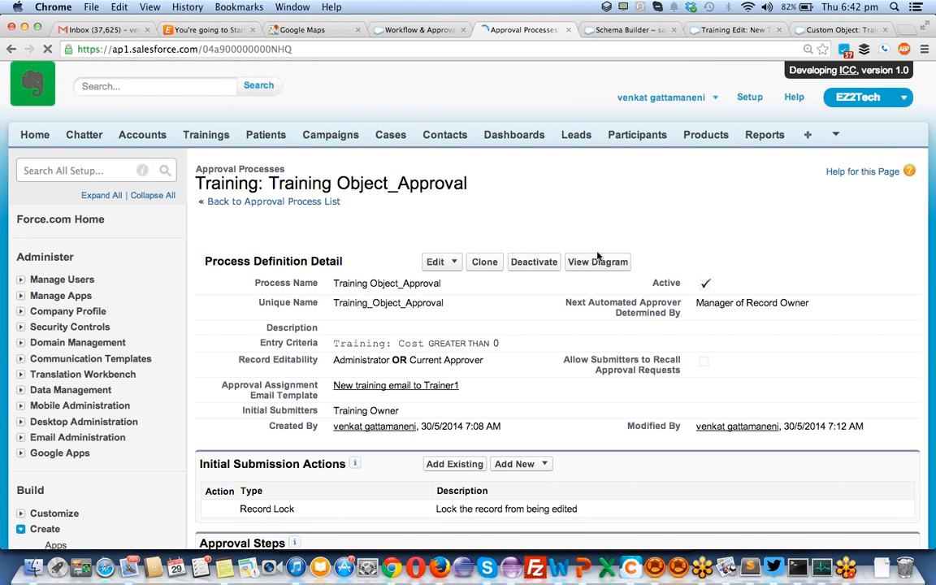
click(597, 262)
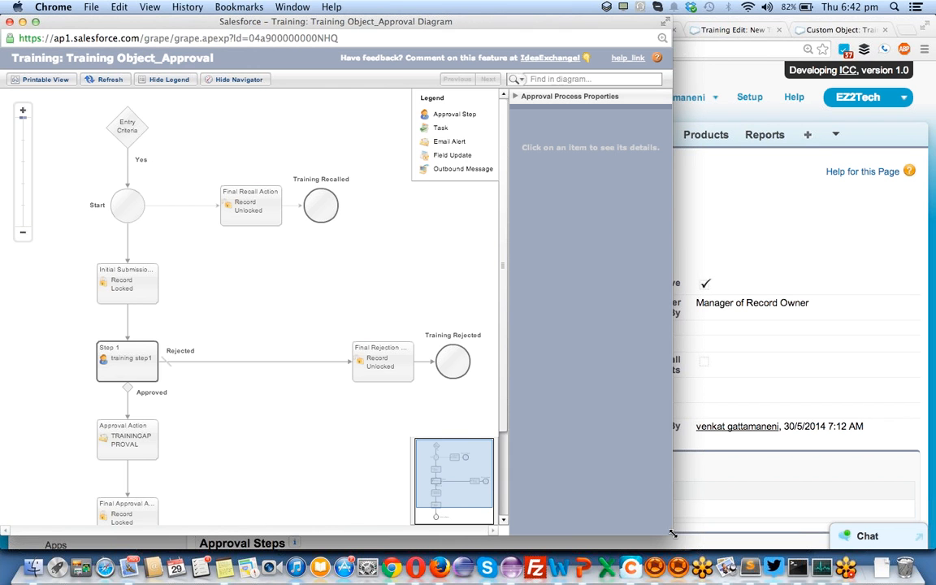
- Widen the diagram window and inspect the entry criteria, recall, initial submission and Step 1 nodes
drag(680, 536, 857, 523)
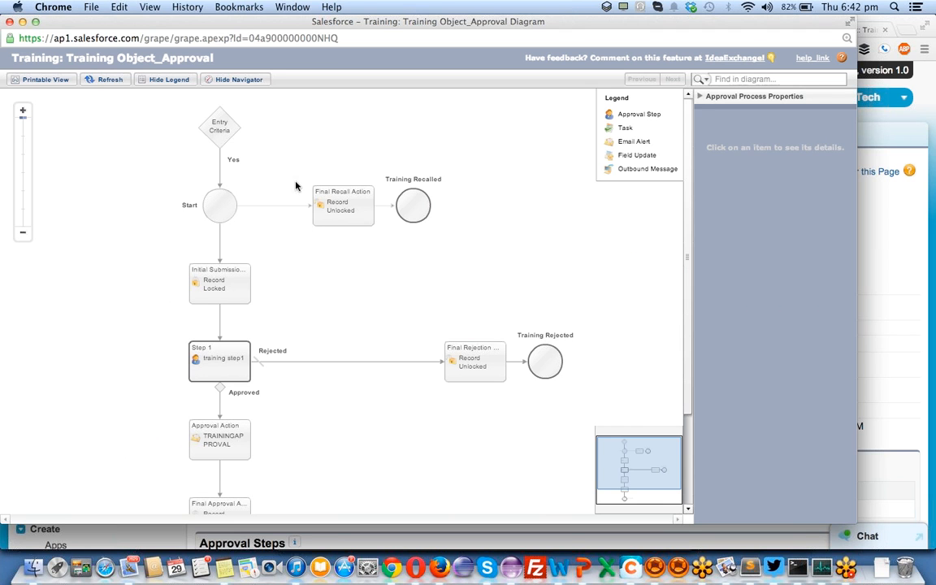
click(219, 126)
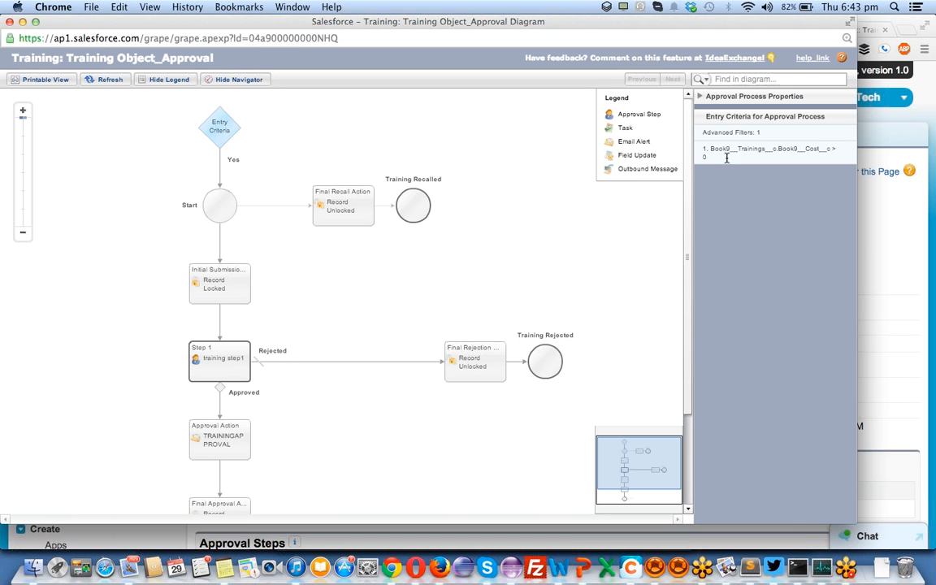
click(342, 204)
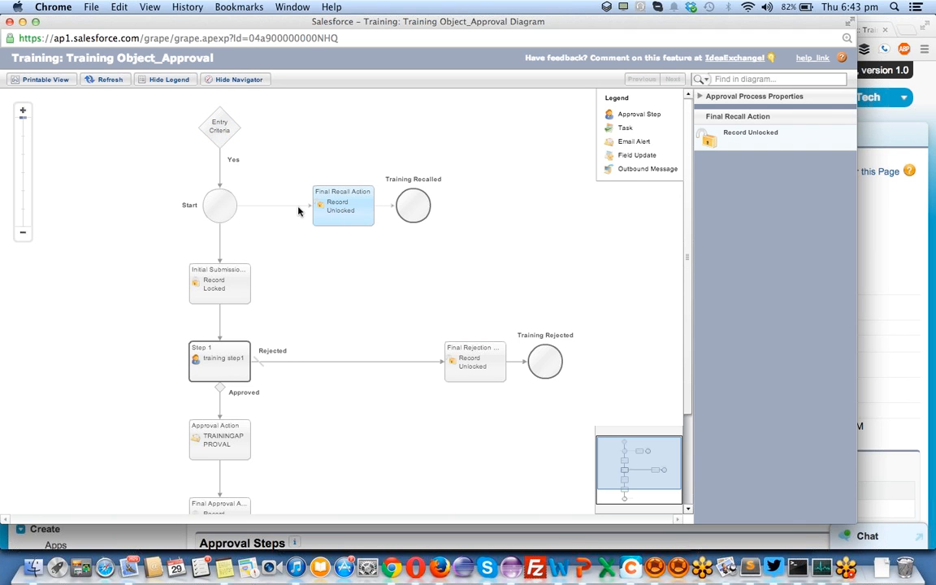
click(216, 209)
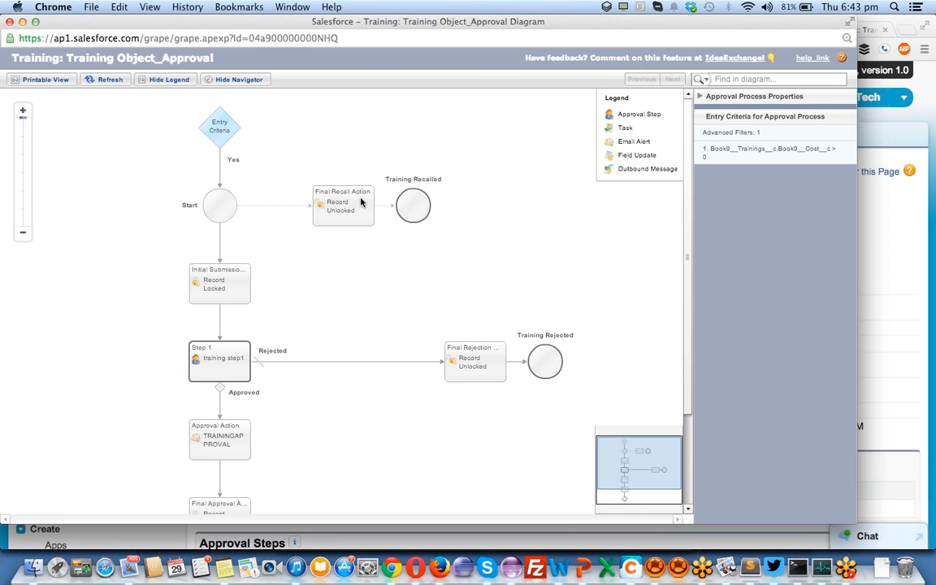
click(328, 189)
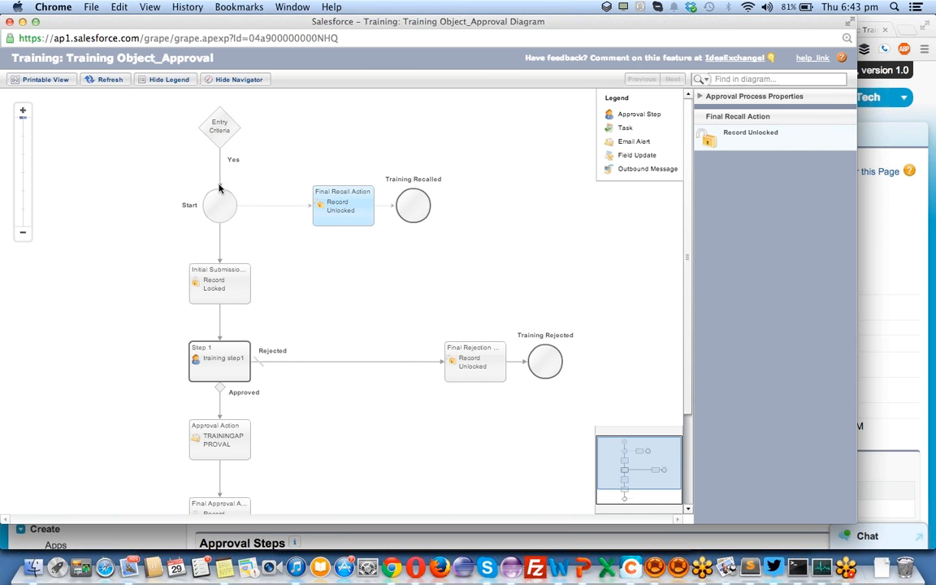
click(201, 272)
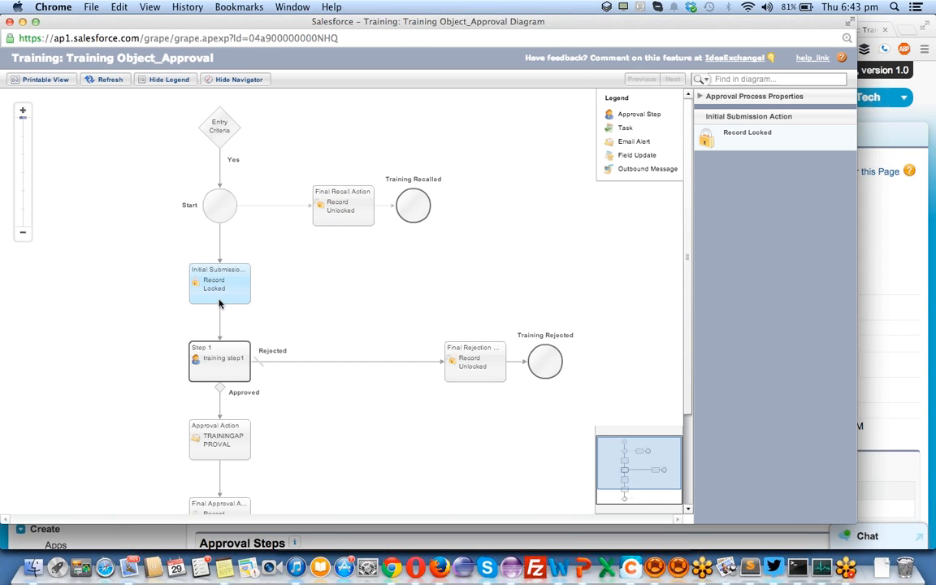
click(220, 349)
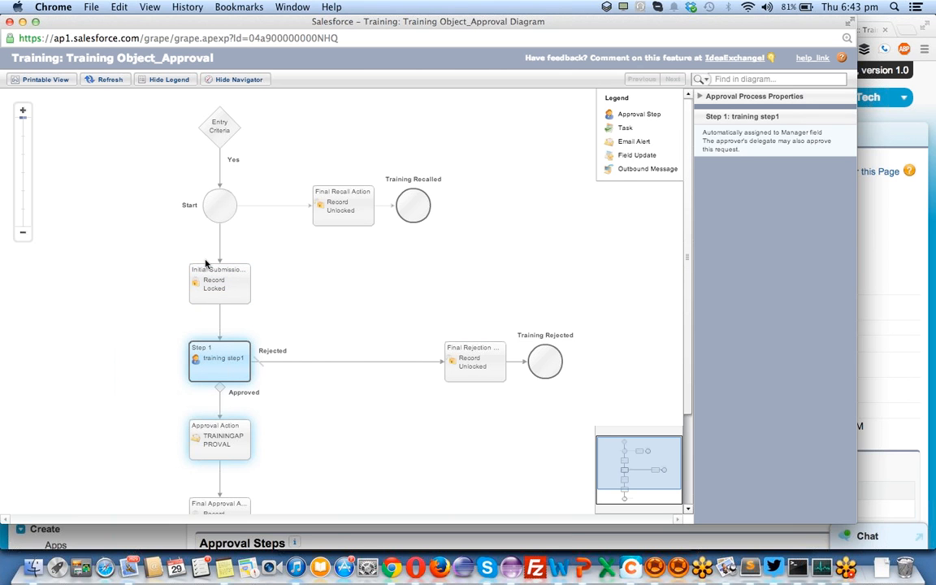
click(206, 268)
click(341, 195)
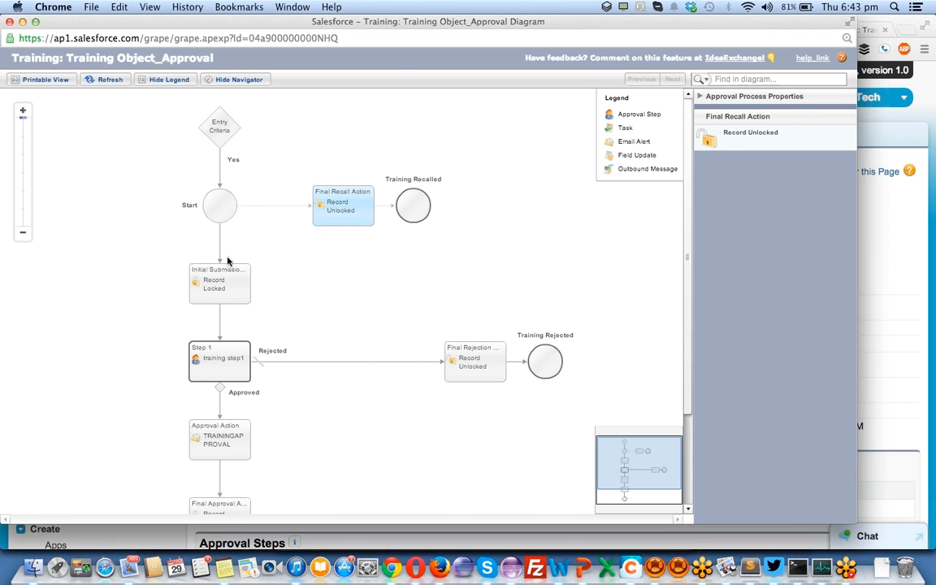
click(221, 285)
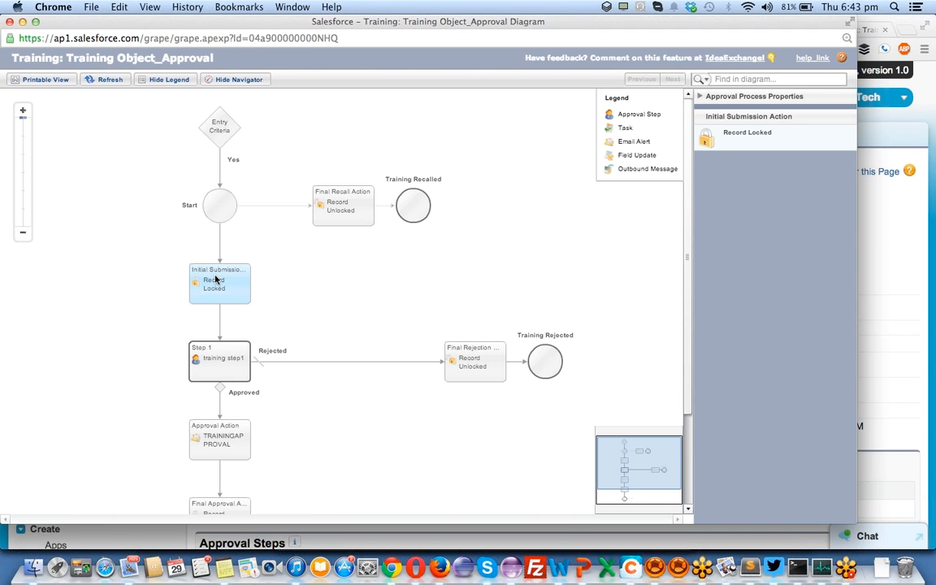
click(201, 341)
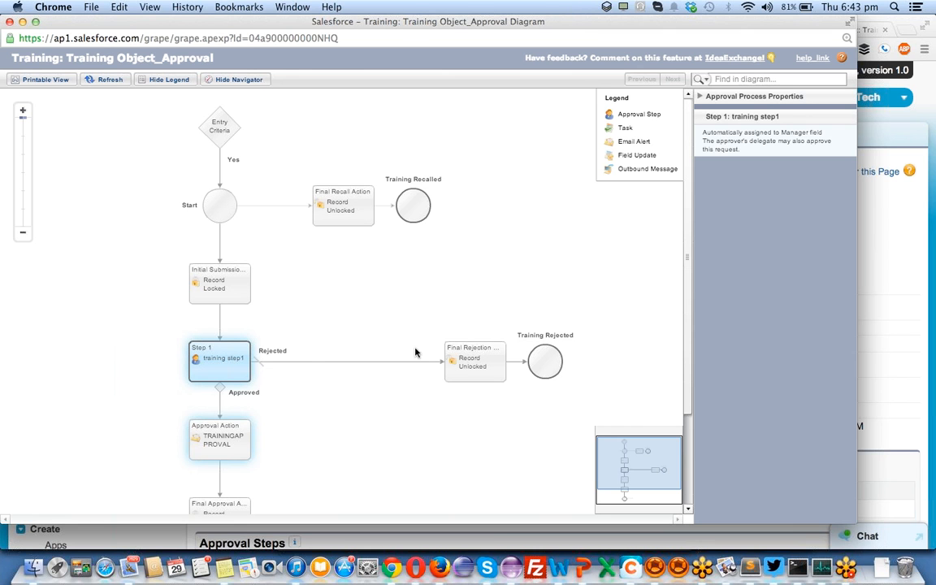
click(467, 350)
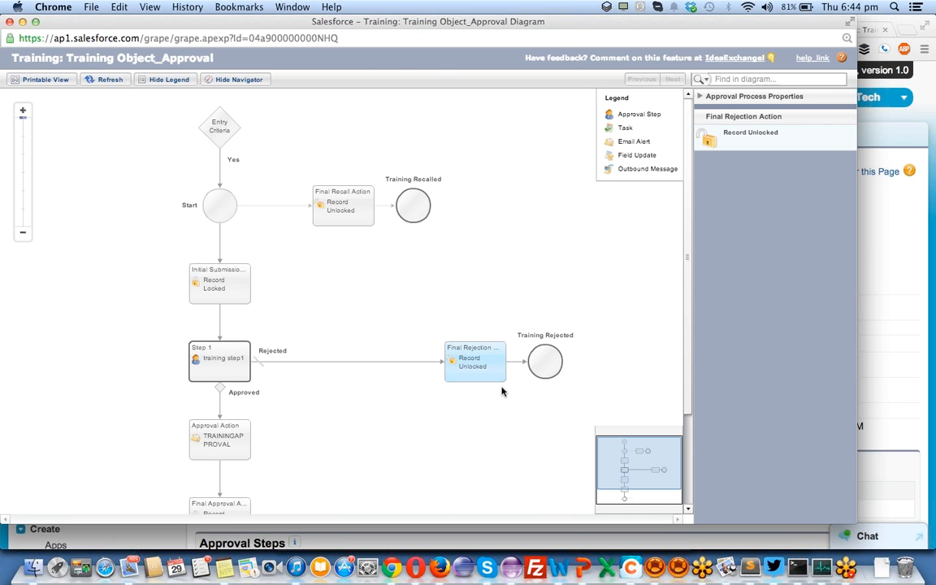
click(203, 358)
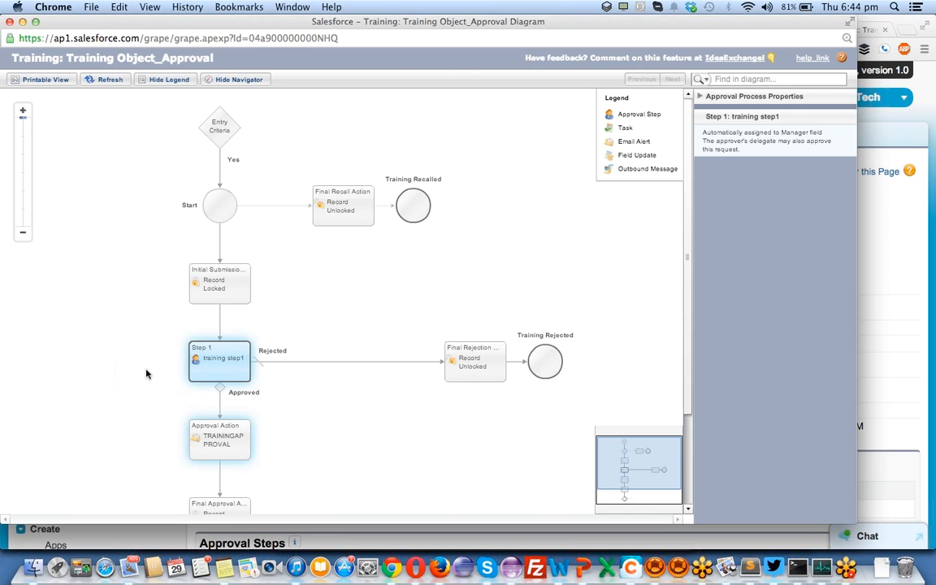
click(230, 446)
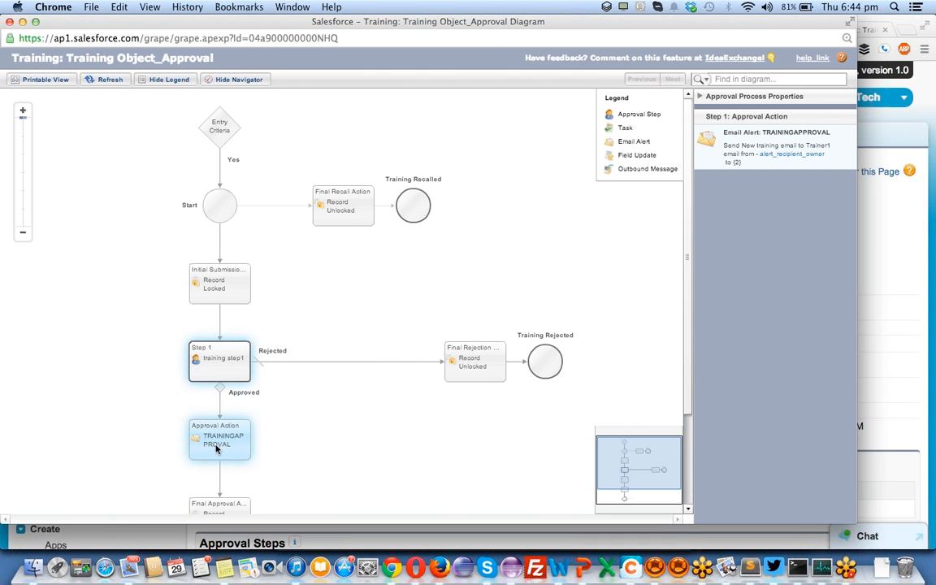
click(487, 353)
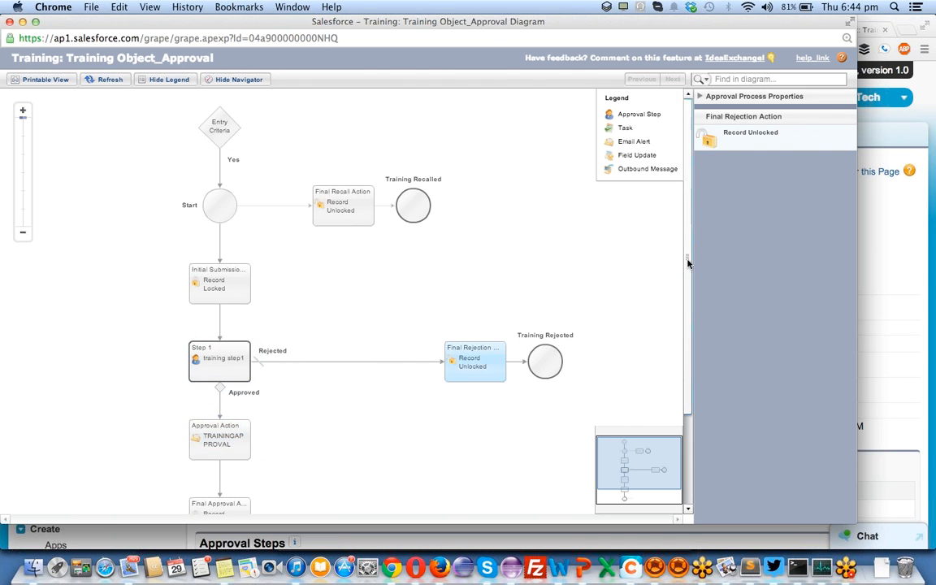
scroll(688, 272, down, 5)
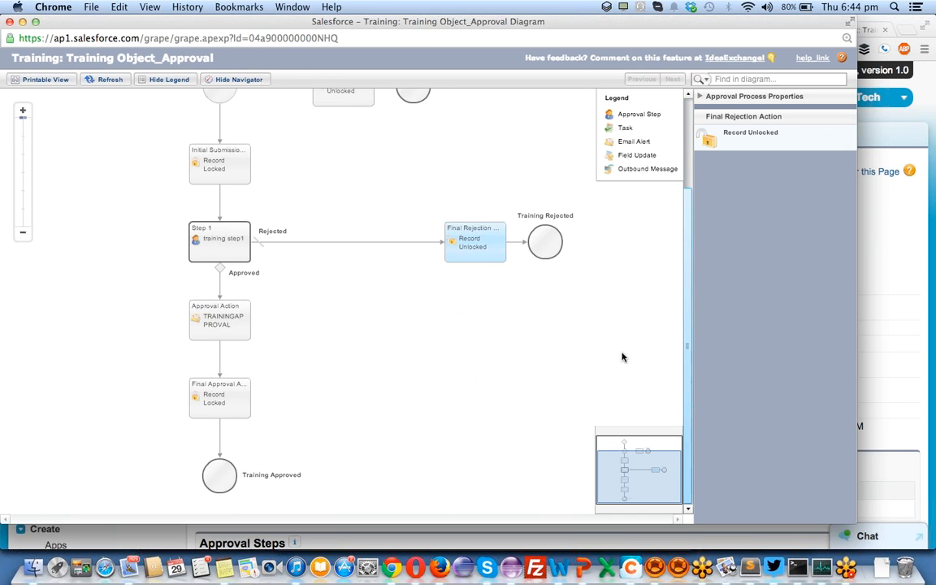
click(208, 402)
click(219, 333)
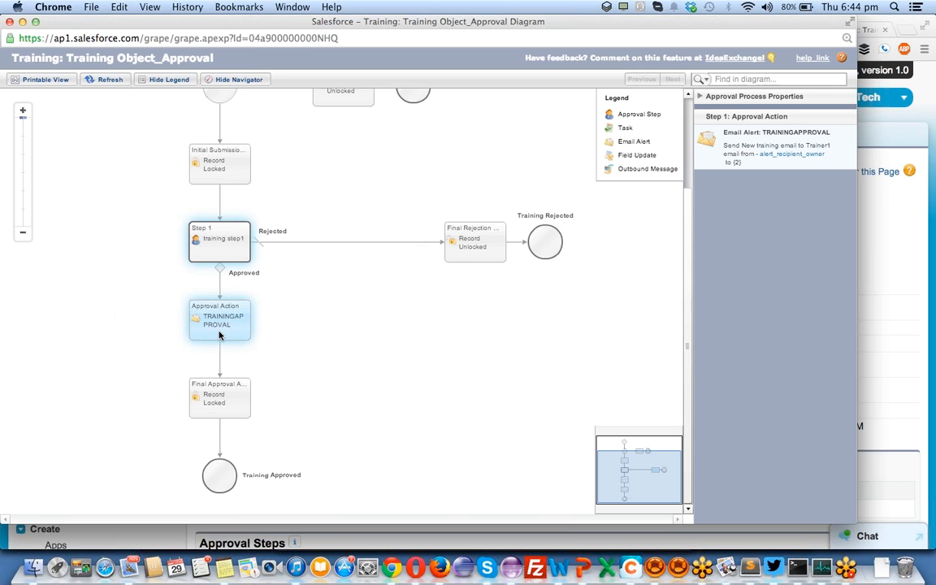
click(216, 398)
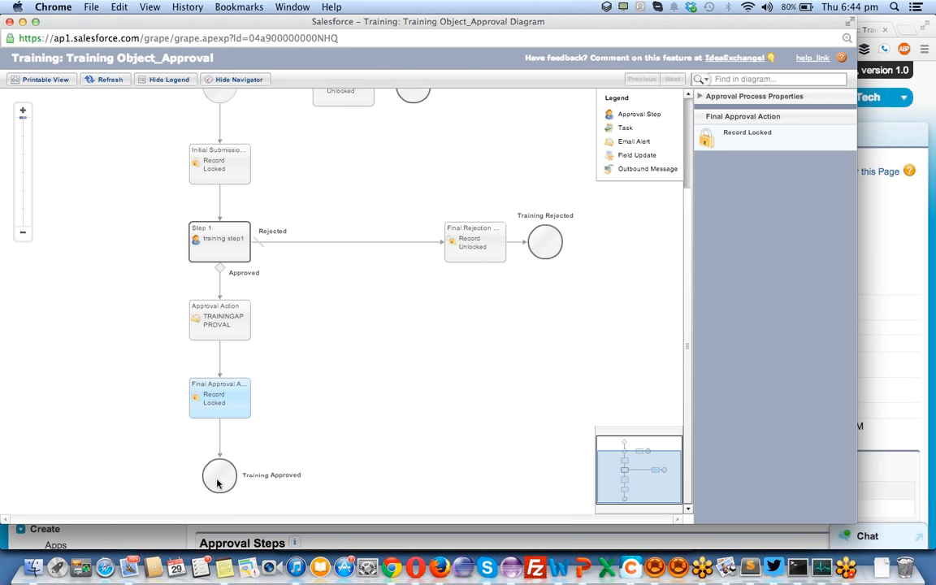
click(183, 307)
click(221, 407)
scroll(238, 477, up, 2)
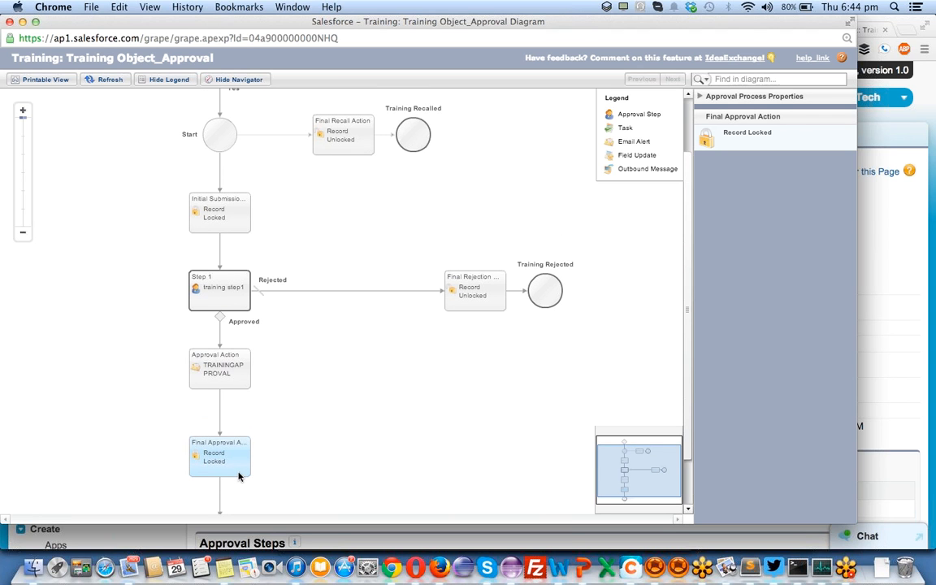
scroll(240, 418, up, 4)
click(343, 207)
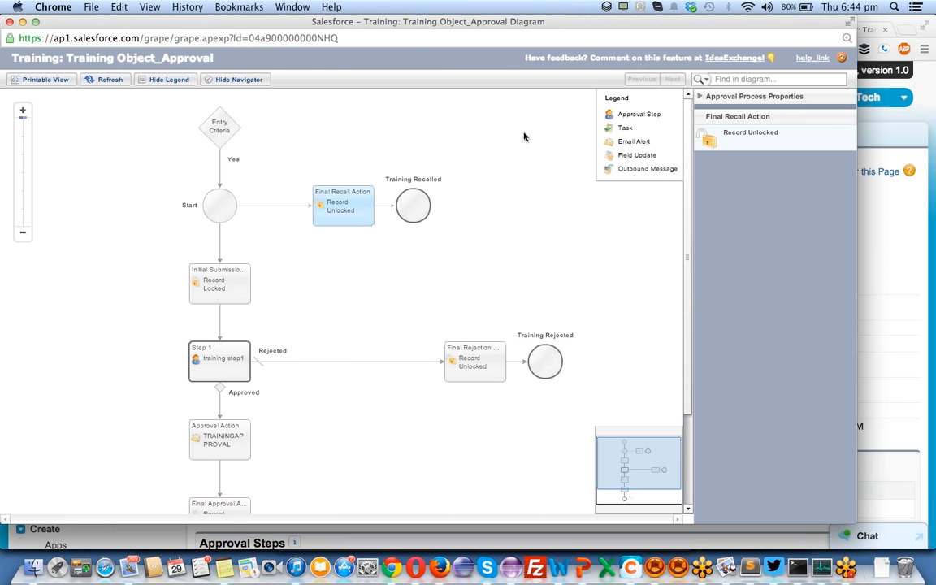
- Create and save a new Training record dated 15/5/2014 with a Cost of 1000
click(884, 252)
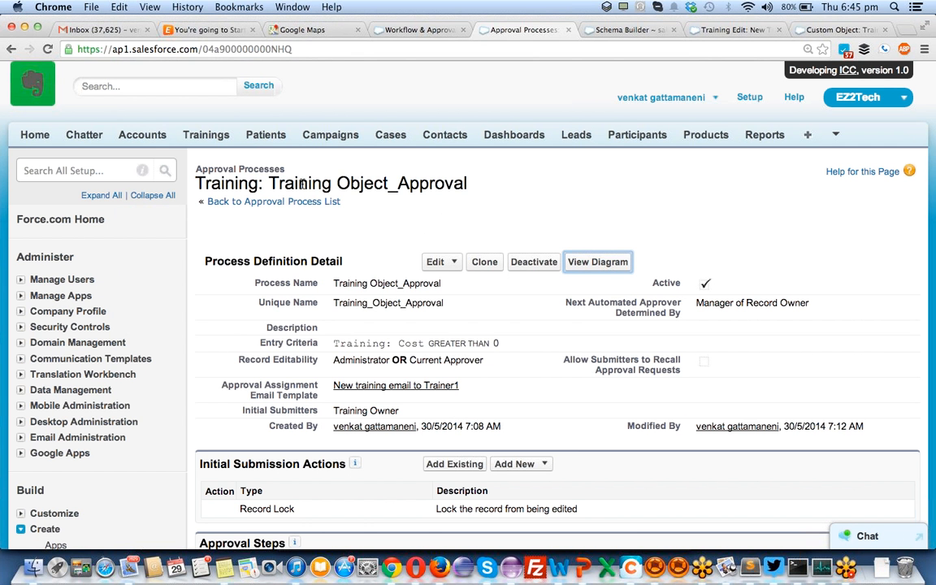
super+click(206, 136)
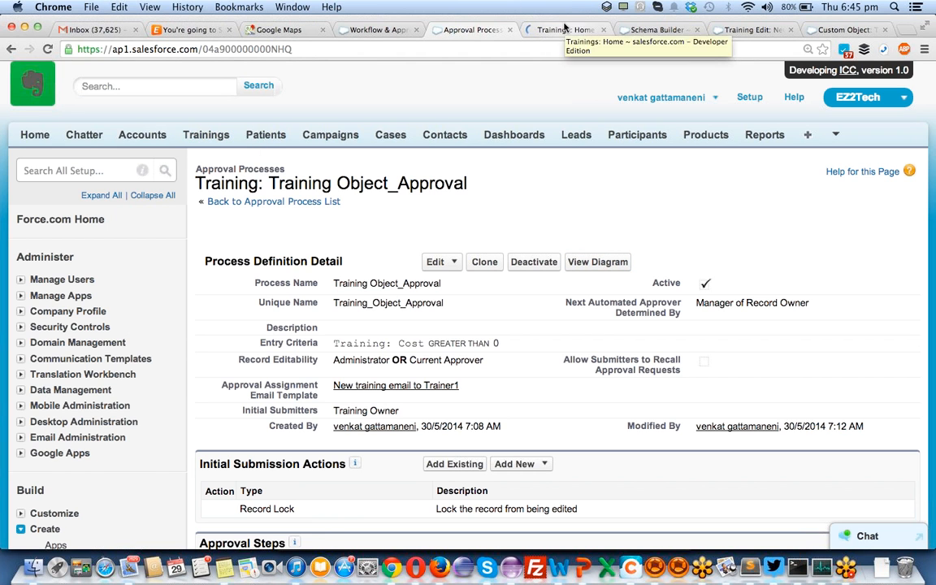
click(549, 29)
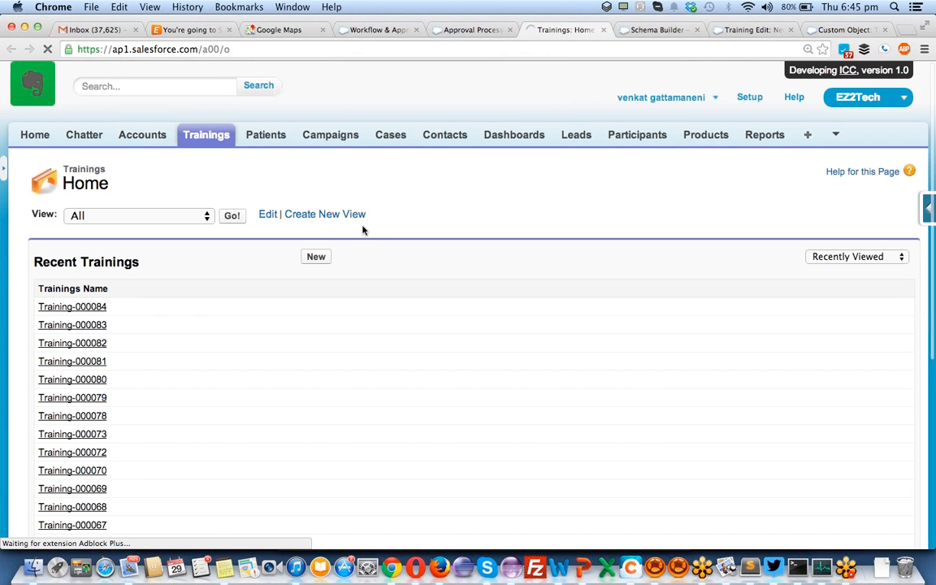
click(313, 256)
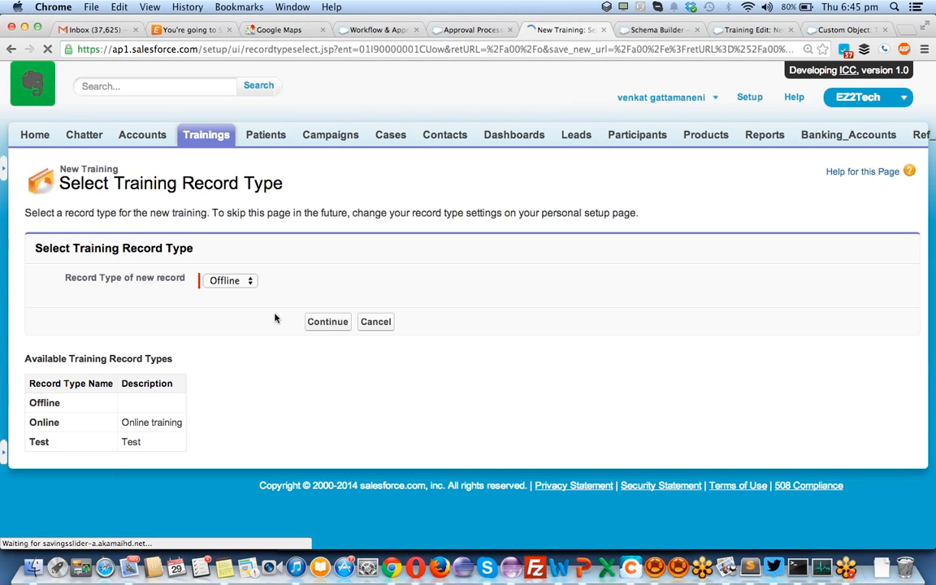
click(326, 329)
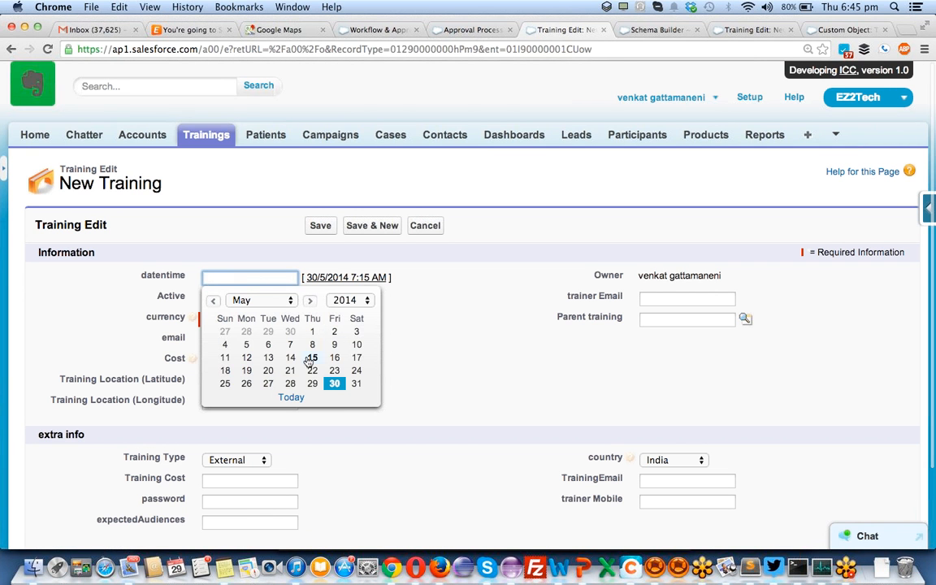
click(312, 358)
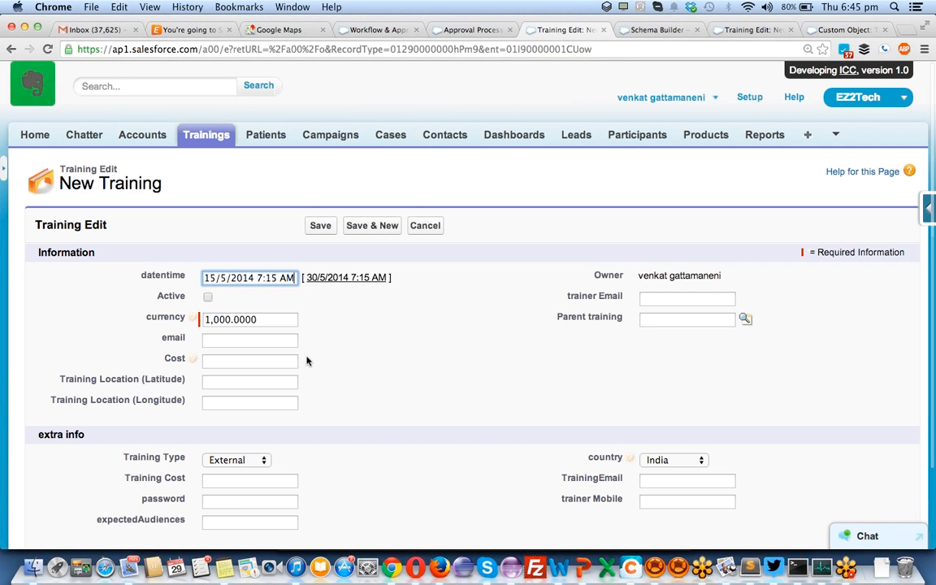
click(239, 358)
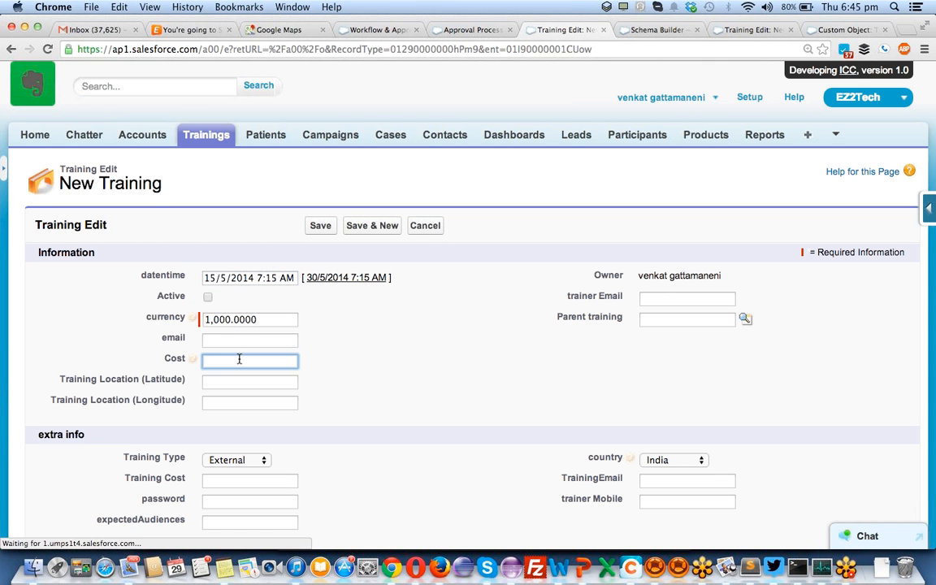
text(1000)
scroll(543, 282, down, 3)
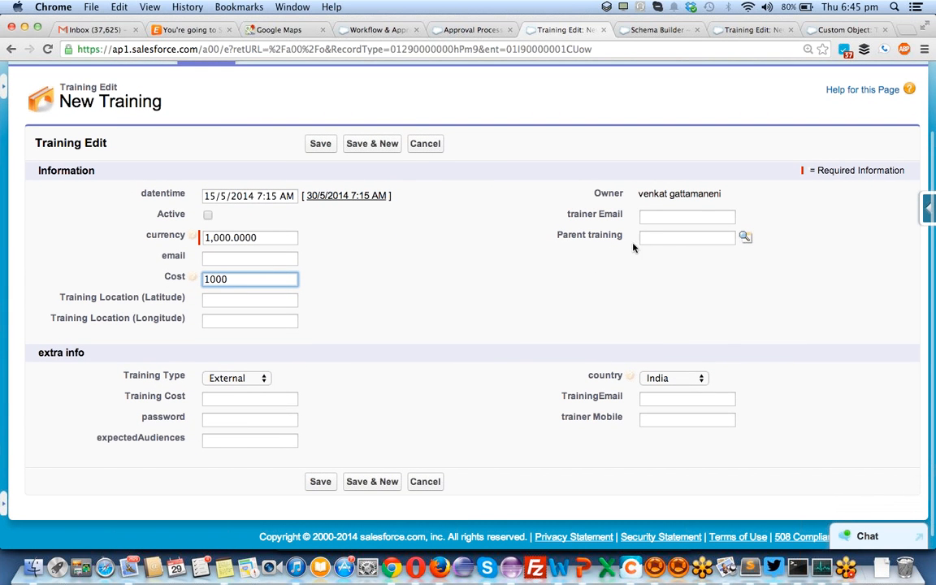
click(666, 214)
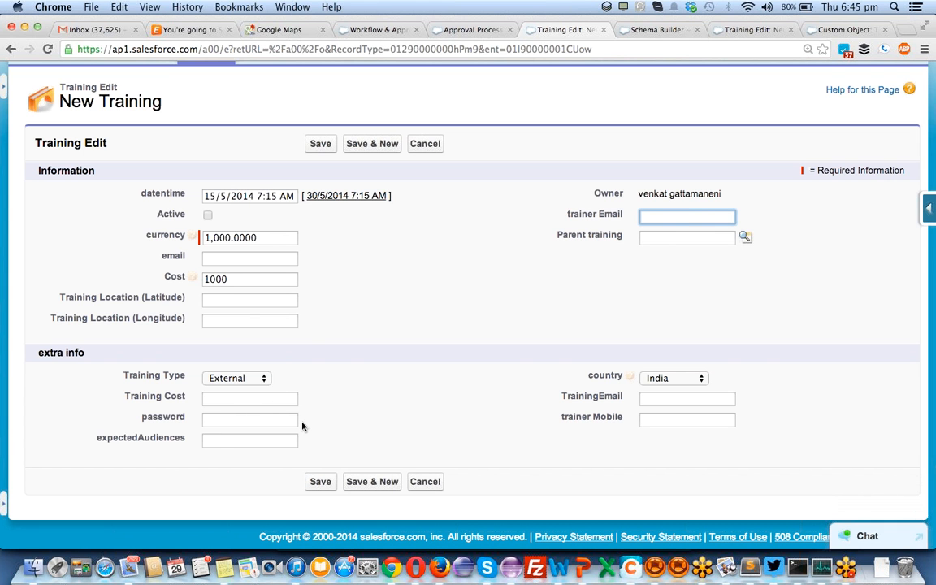
click(318, 483)
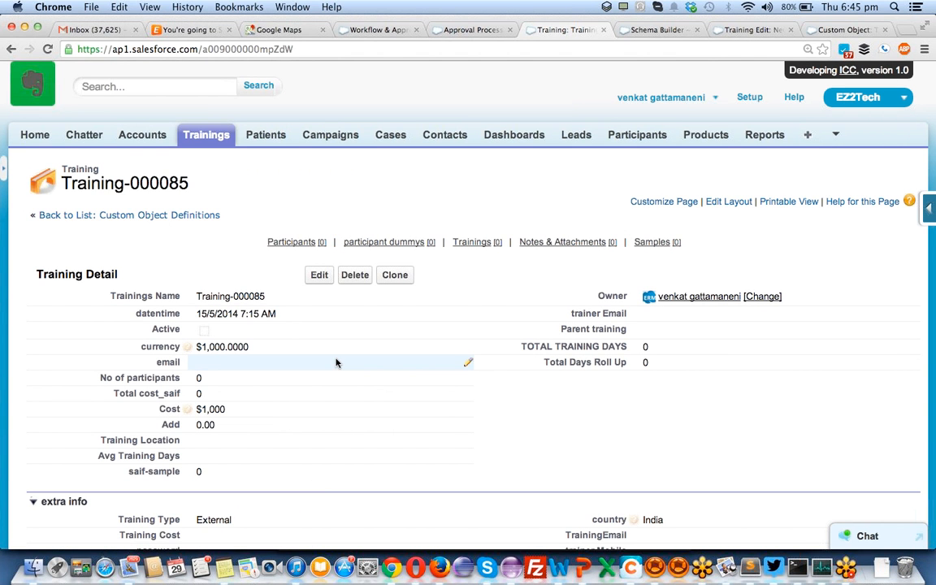
- Place Submit for Approval among the Training layout's Standard Buttons and save the layout
scroll(336, 363, down, 10)
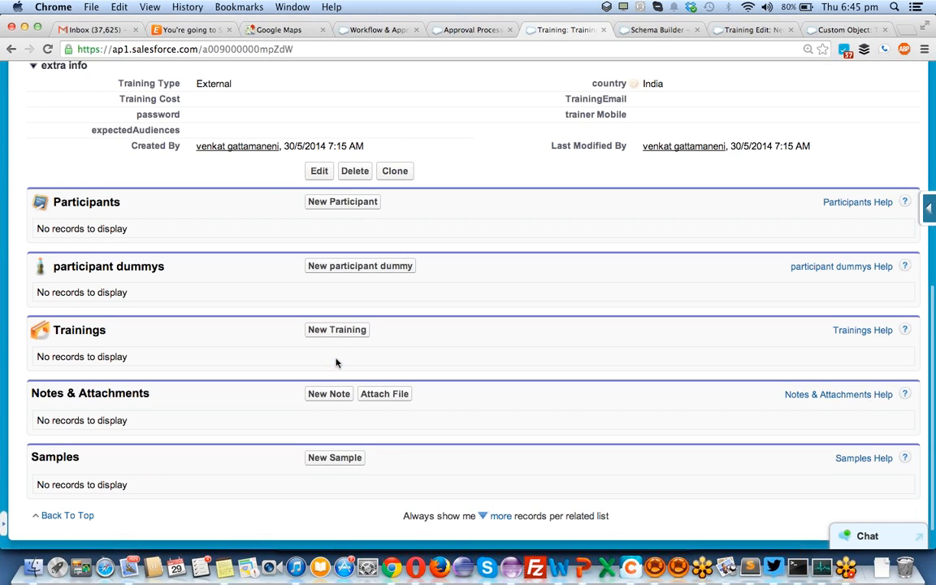
scroll(336, 362, up, 10)
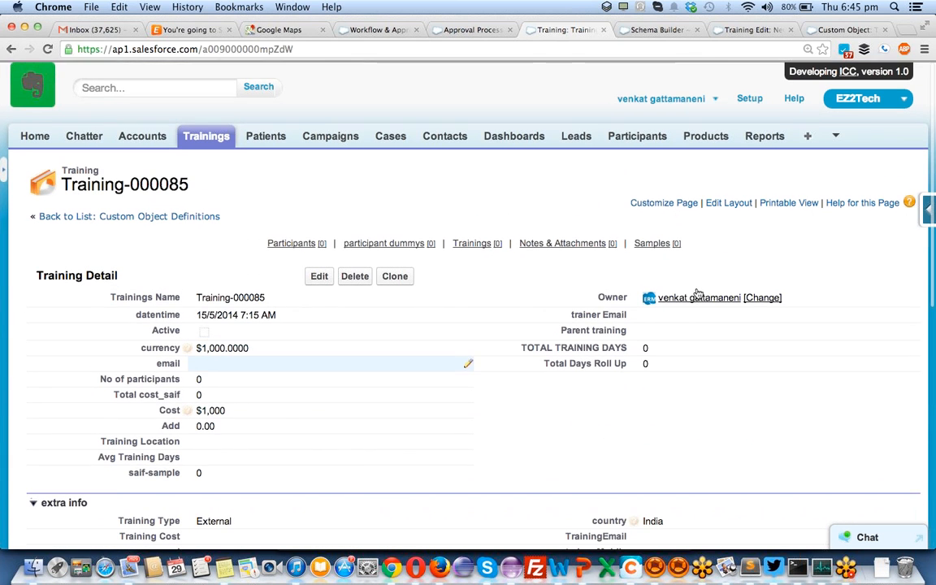
click(923, 210)
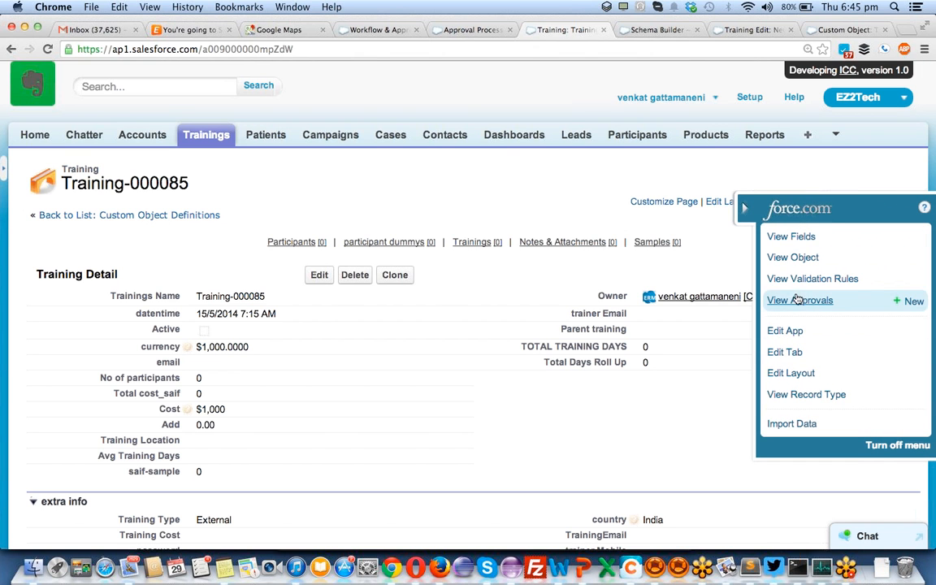
click(789, 371)
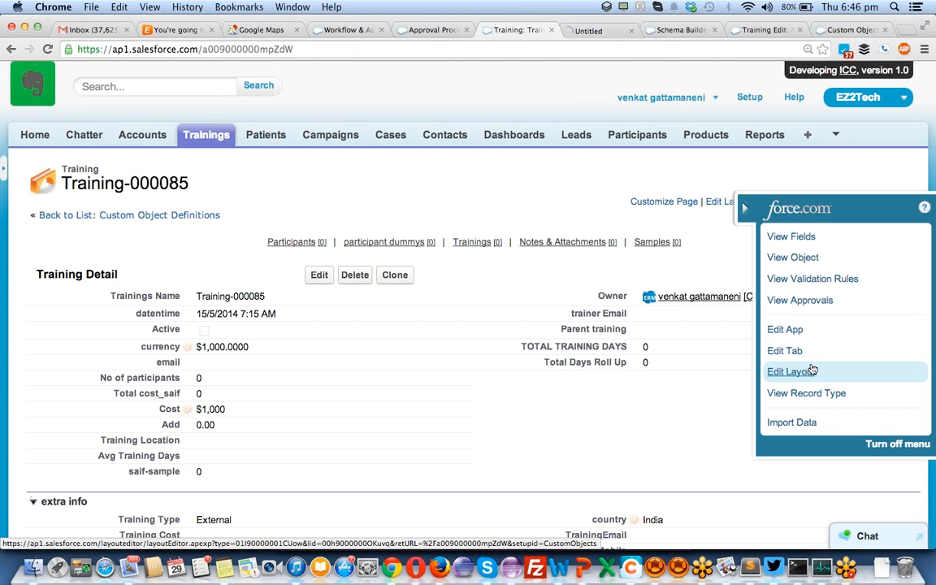
click(593, 32)
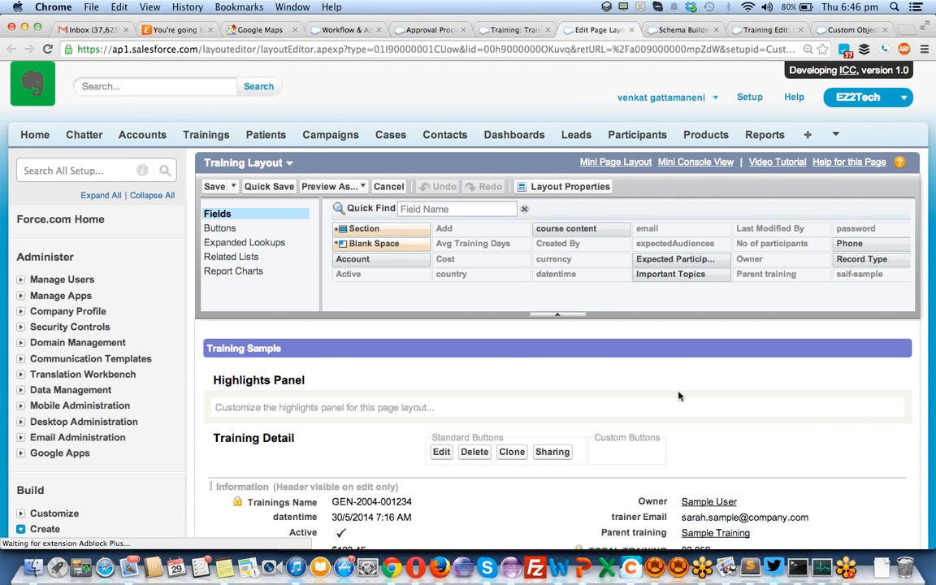
click(297, 229)
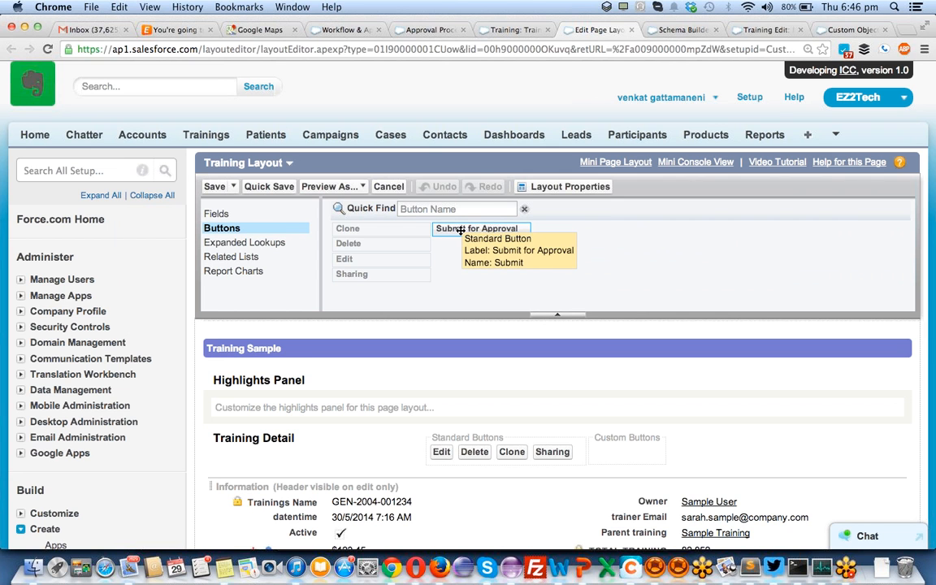
drag(461, 235, 571, 450)
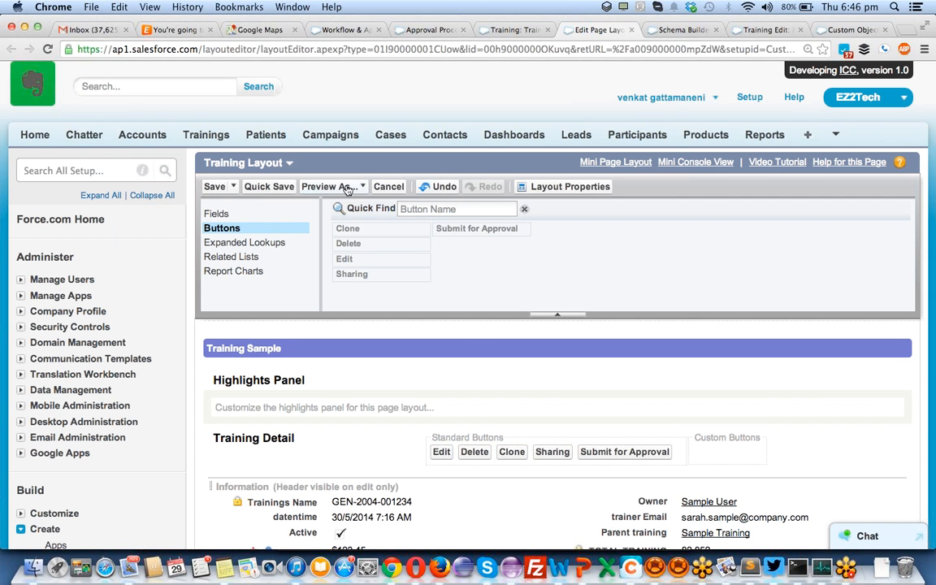
click(215, 186)
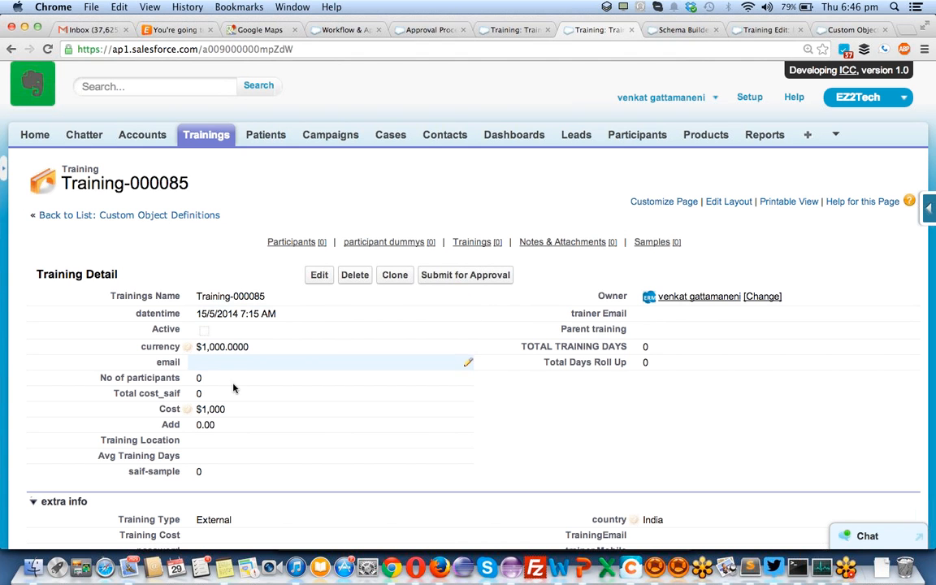
- Submit Training-000085 for approval and confirm the prompt
click(448, 277)
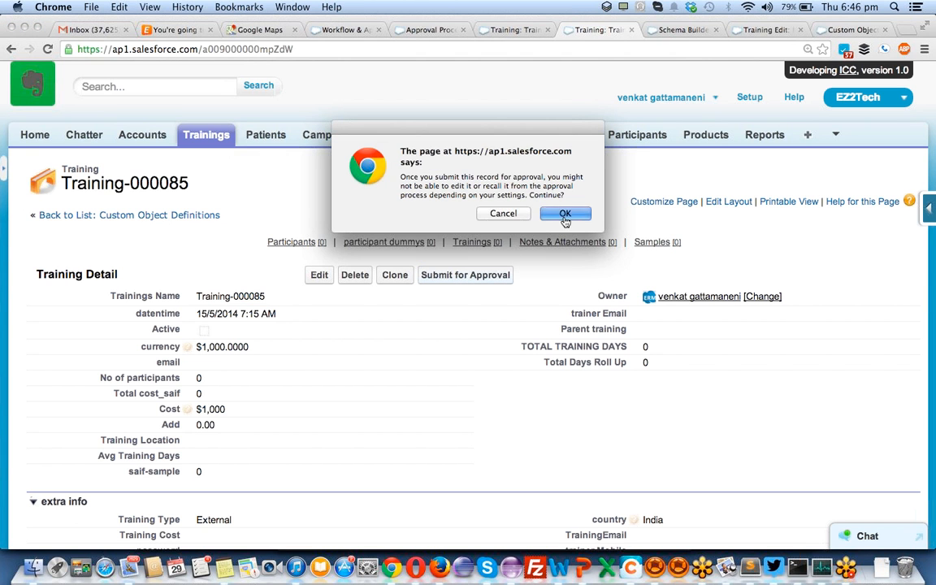
click(565, 213)
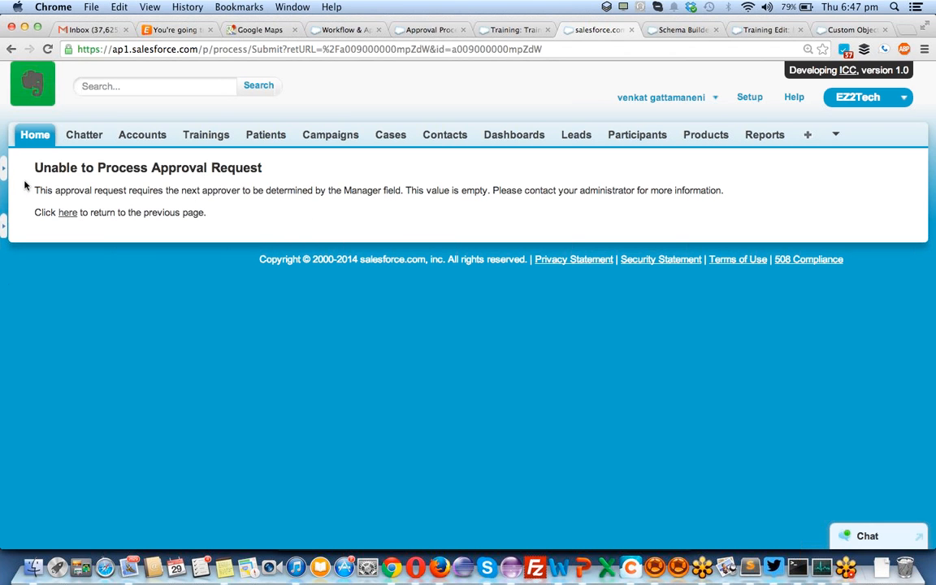
- Open the Active Users list under Setup's Manage Users
super+click(758, 98)
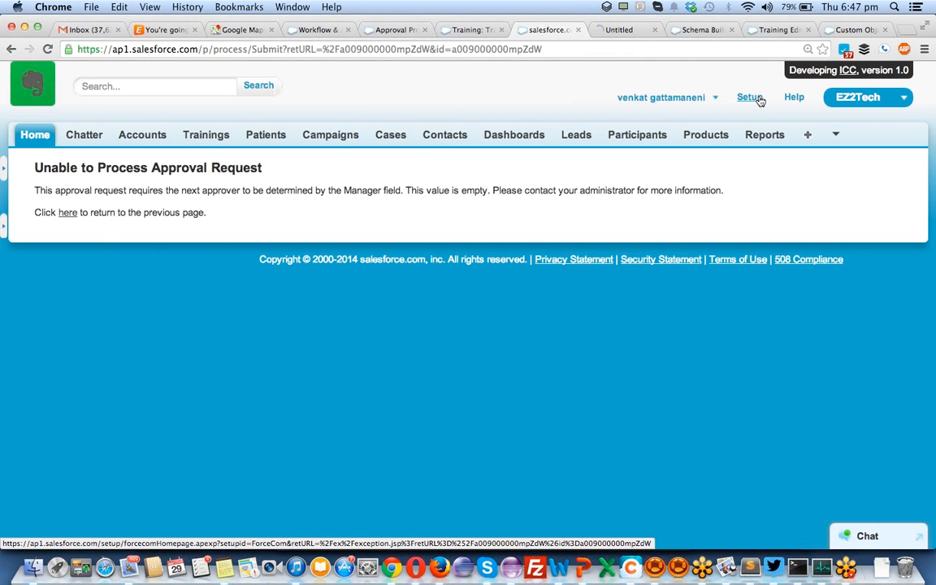
key(ctrl+Tab)
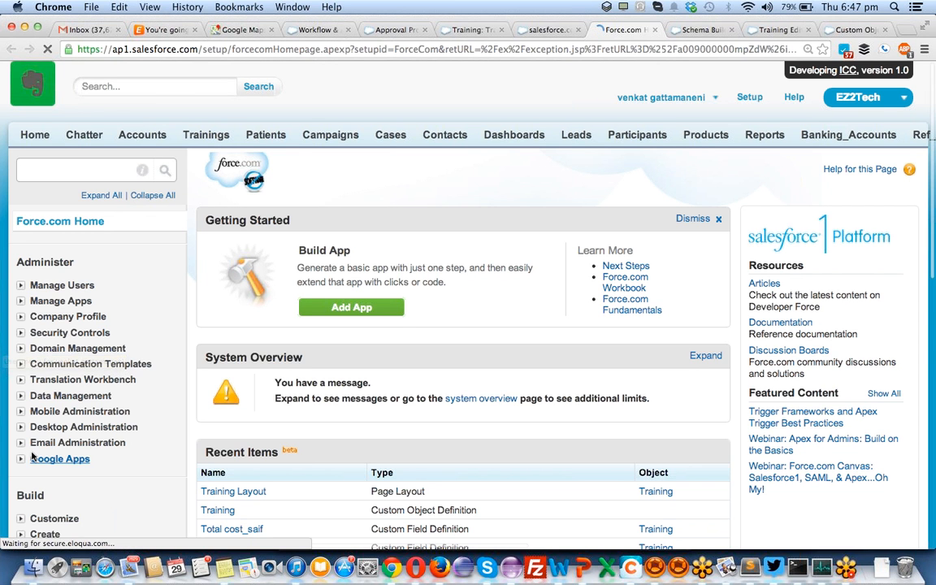
scroll(33, 459, down, 2)
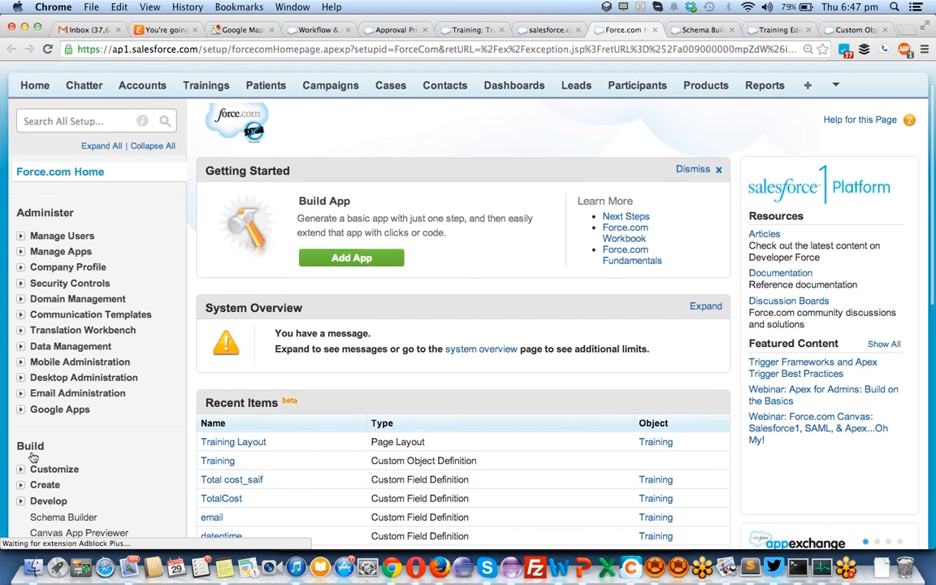
scroll(32, 459, up, 2)
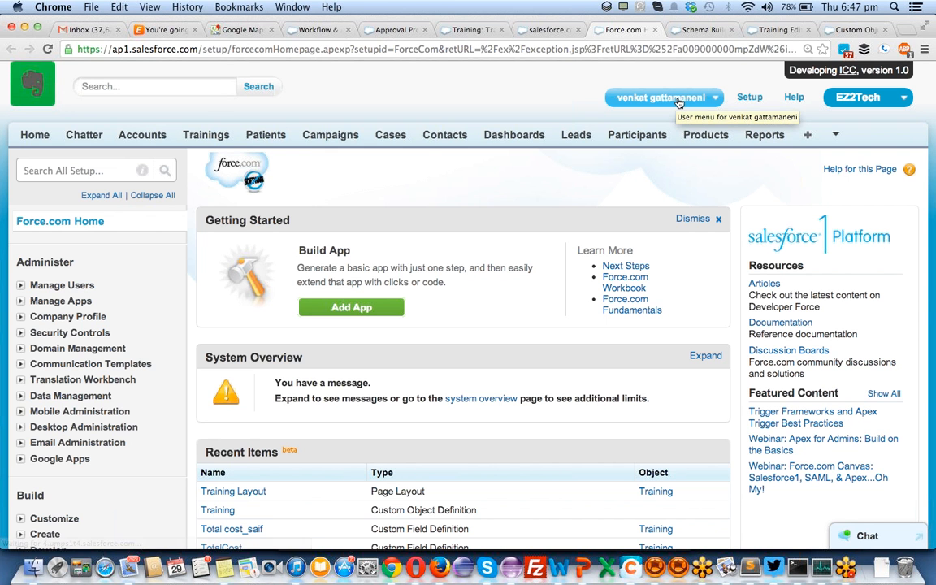
scroll(56, 370, down, 5)
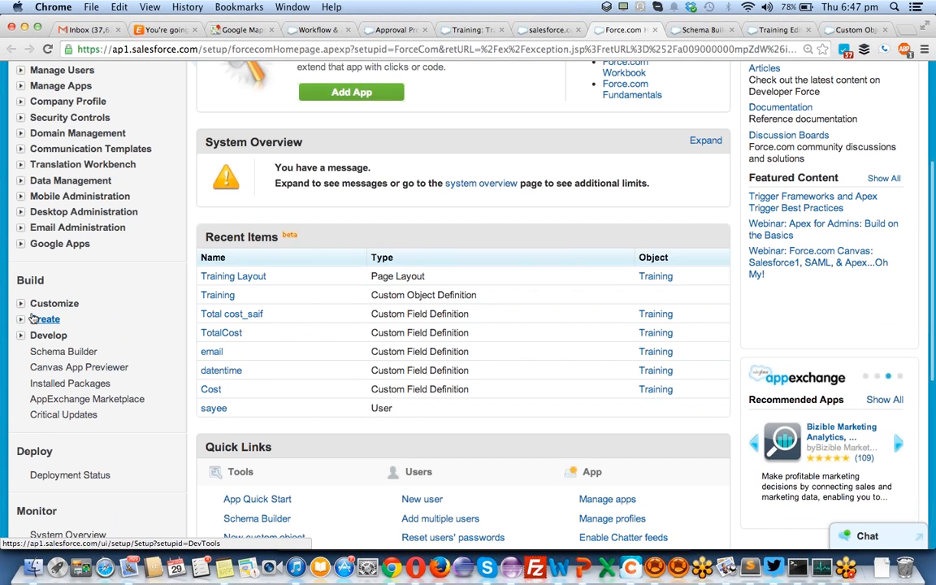
scroll(23, 234, up, 6)
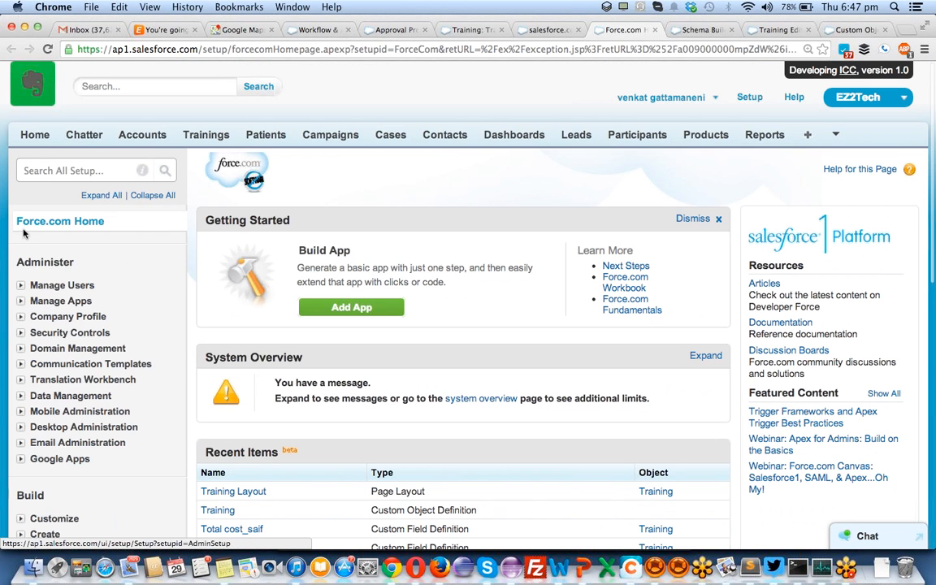
click(21, 286)
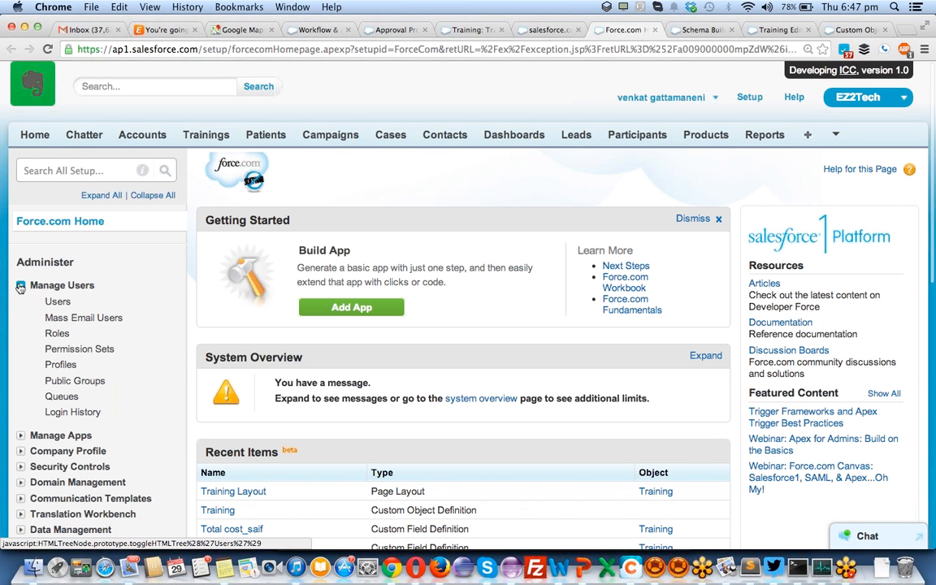
click(57, 303)
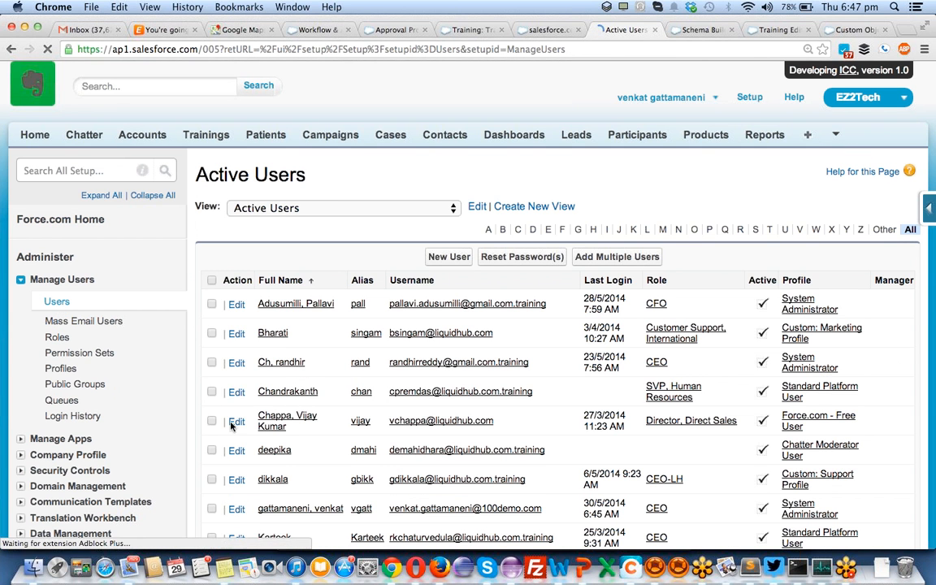
- Search the Active Users list for a user's name and open the first user's record
scroll(288, 424, down, 10)
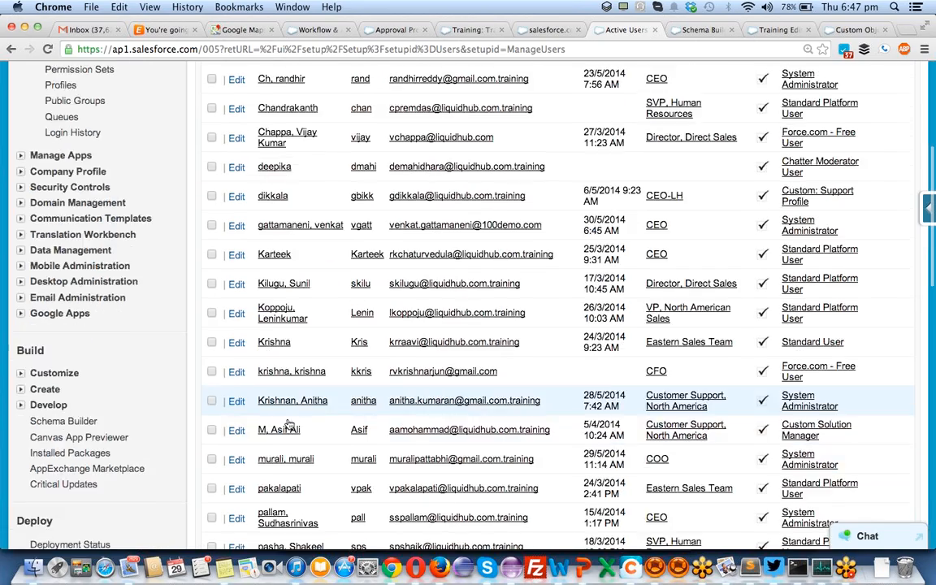
scroll(288, 424, down, 10)
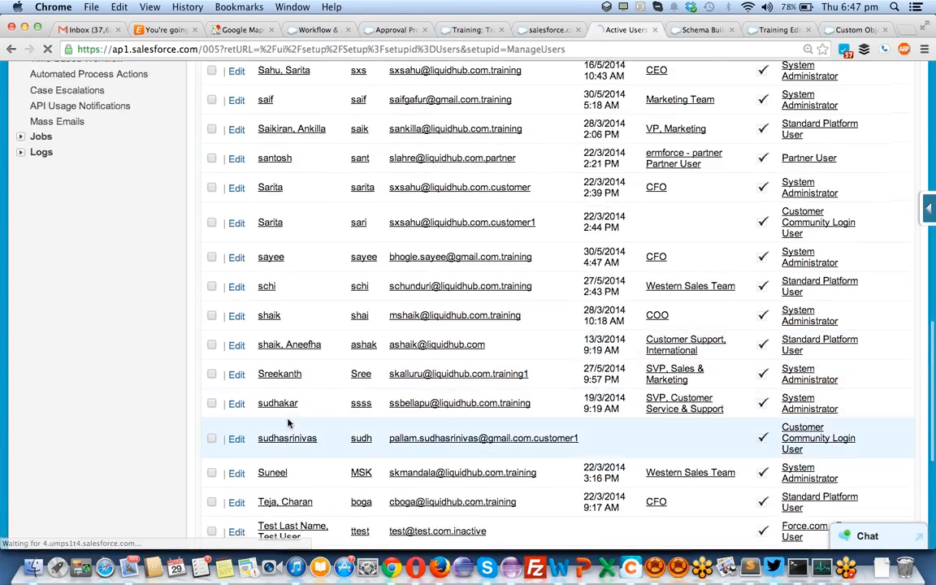
scroll(289, 425, up, 10)
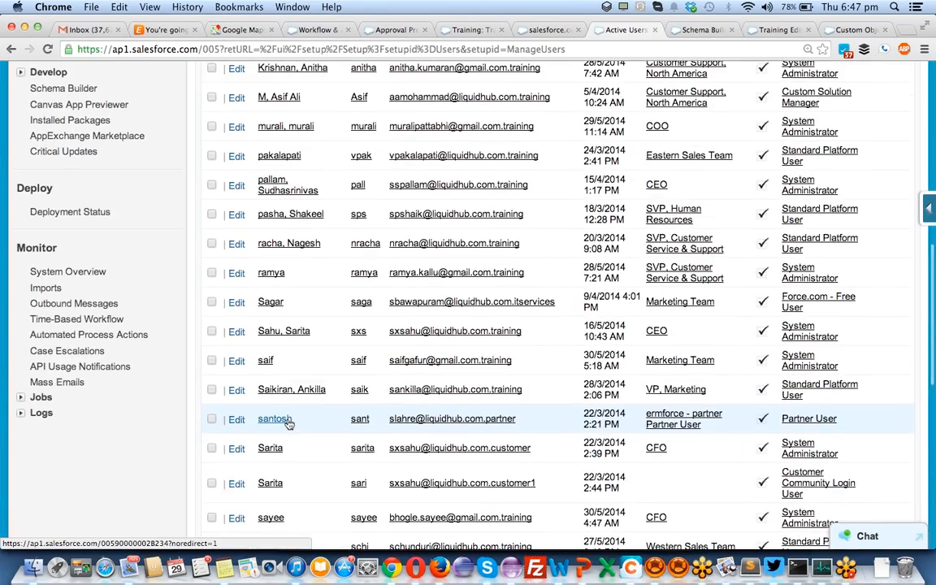
scroll(288, 423, up, 5)
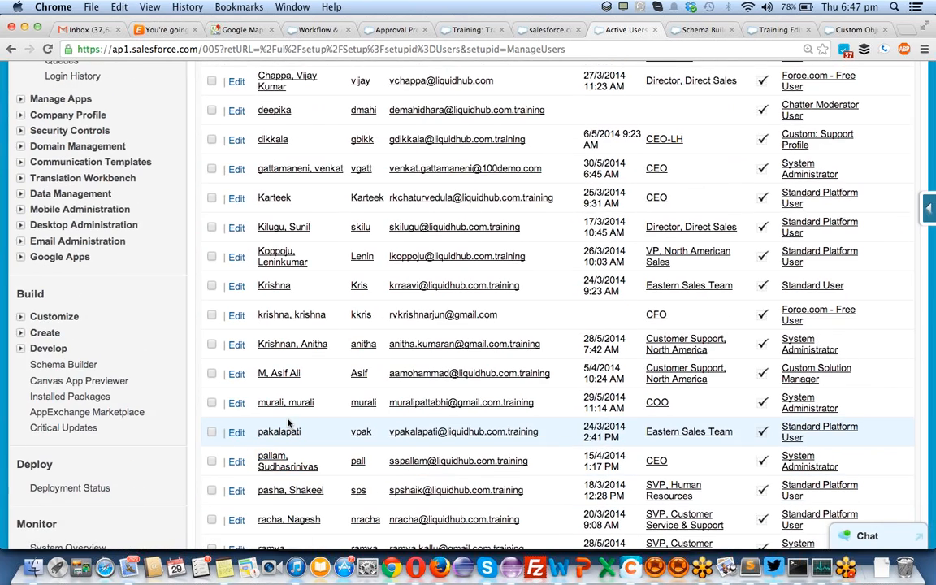
scroll(288, 422, up, 5)
text(venkat)
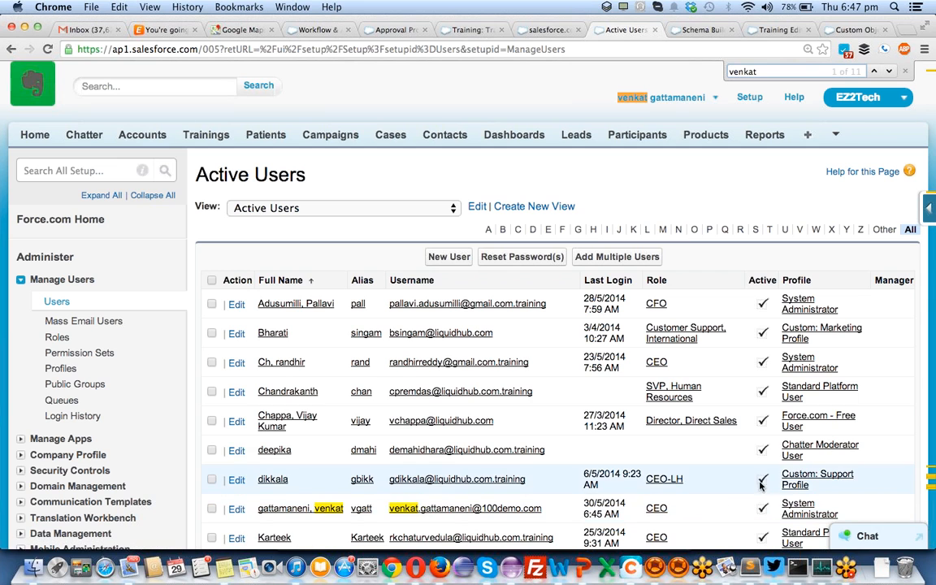
scroll(758, 396, down, 5)
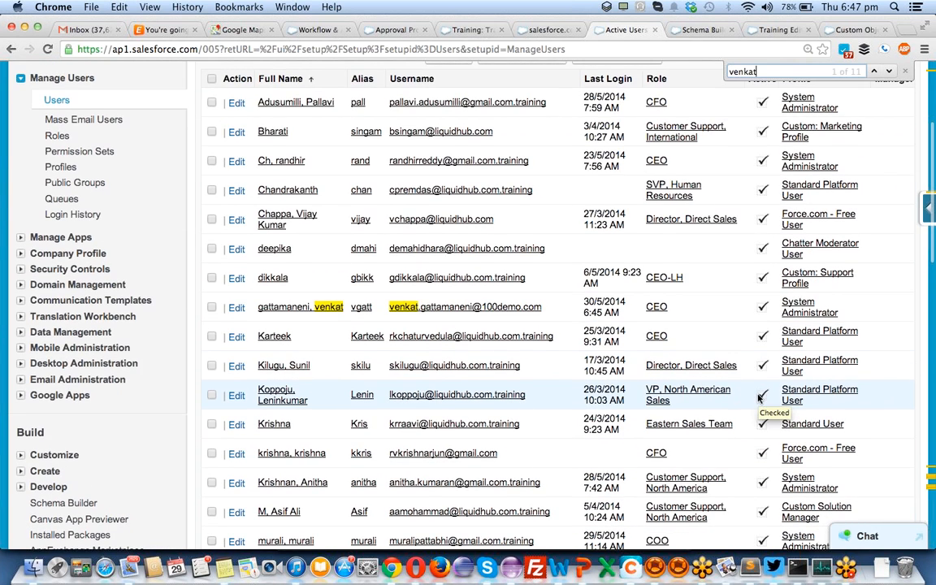
scroll(758, 396, down, 3)
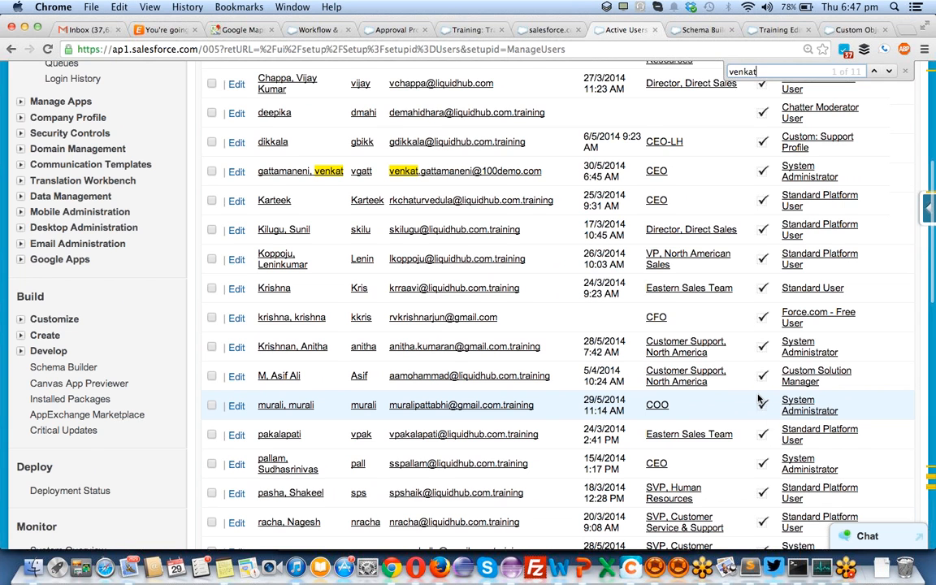
scroll(758, 398, up, 8)
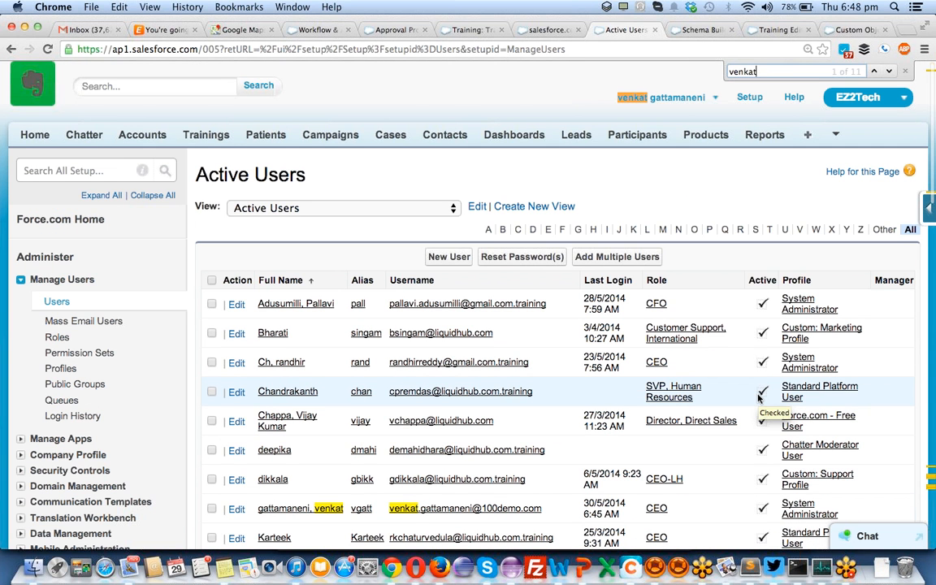
scroll(758, 396, down, 2)
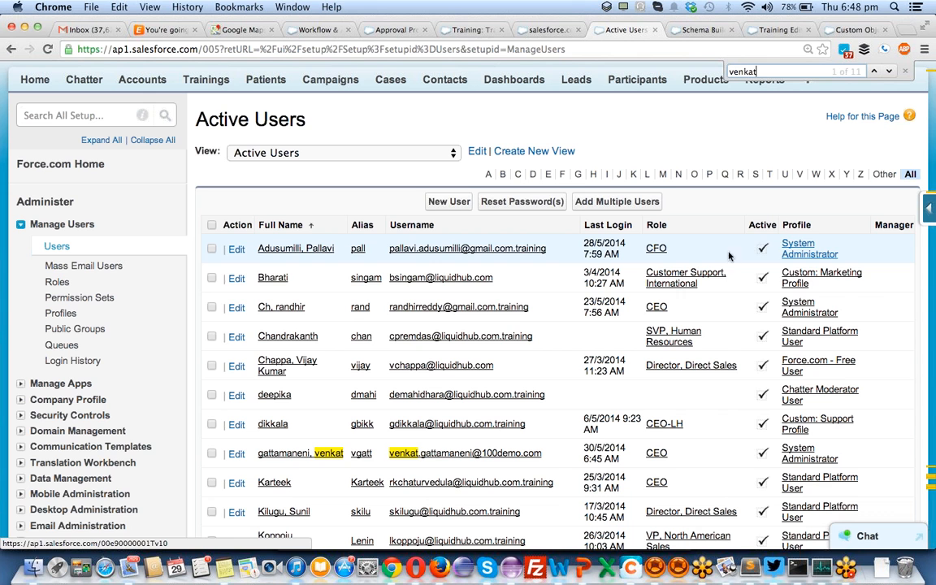
click(309, 252)
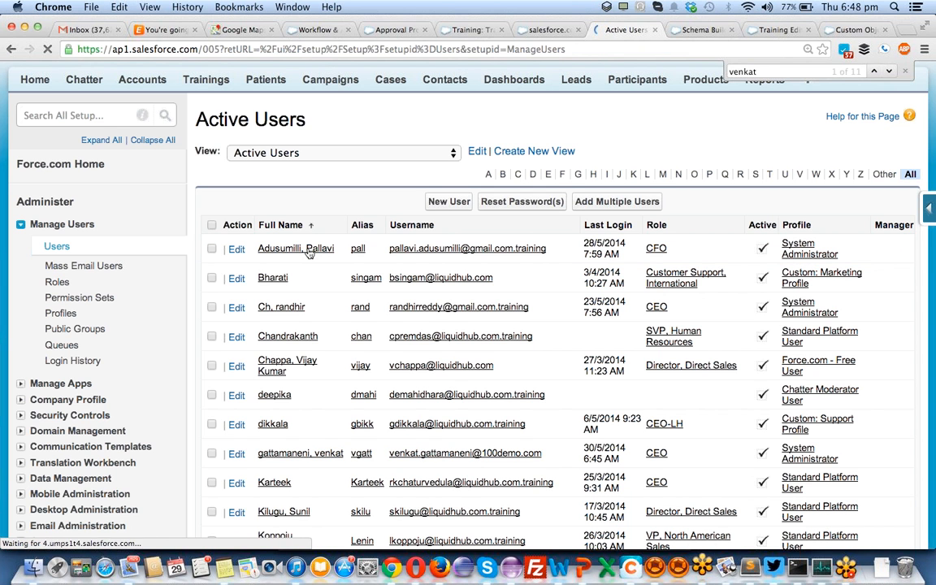
scroll(309, 252, down, 5)
scroll(309, 253, down, 8)
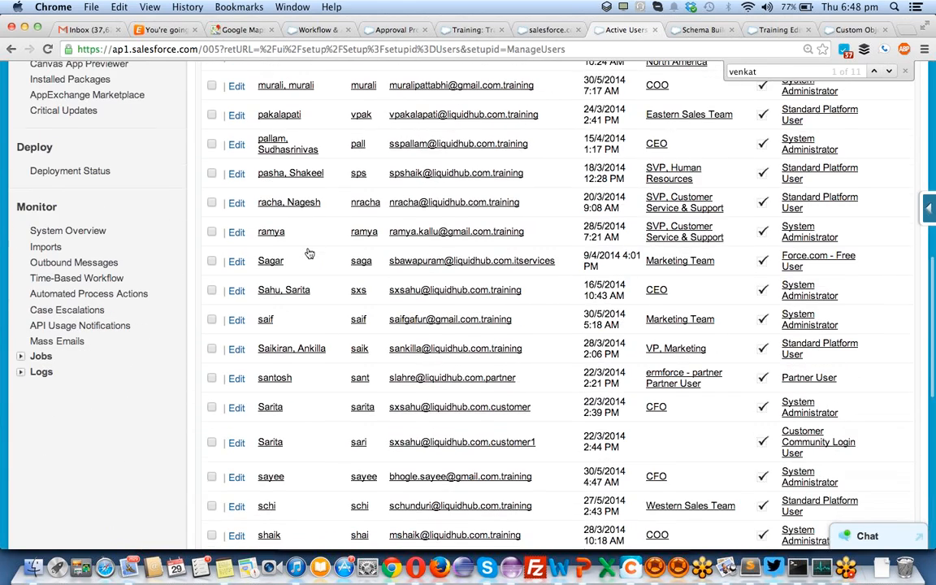
scroll(308, 254, up, 15)
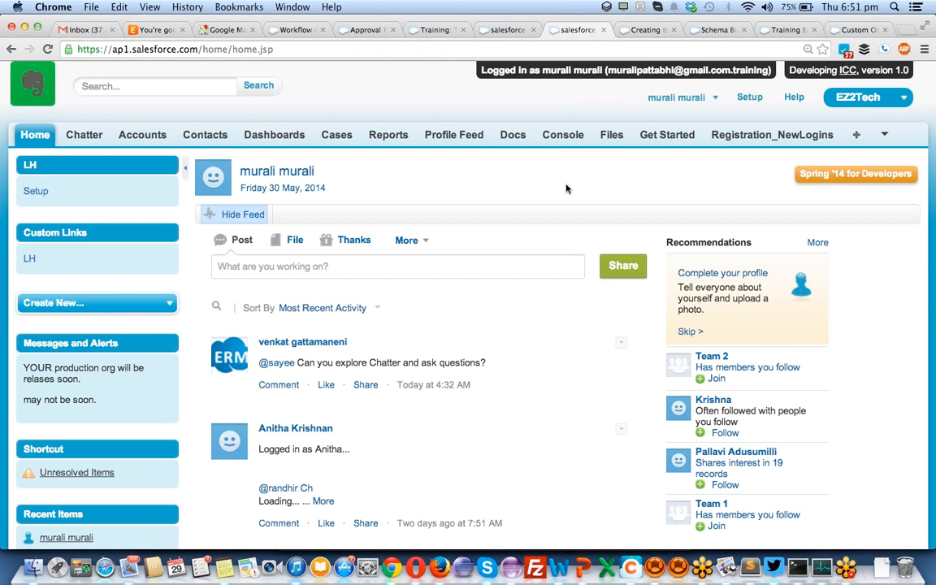
- Remove Registration_NewLogins through participant dummys and Get Started from EZ2Tech's displayed tabs
click(886, 136)
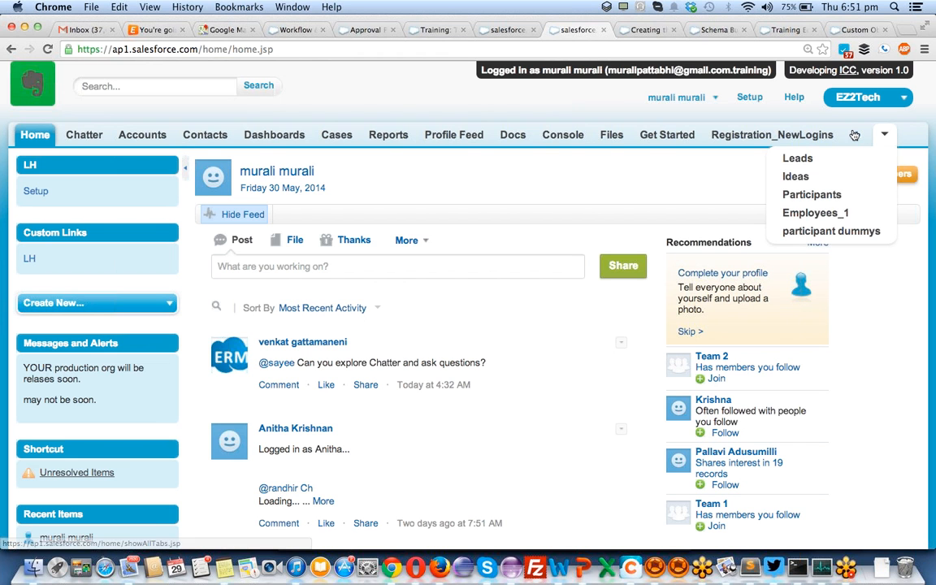
click(856, 134)
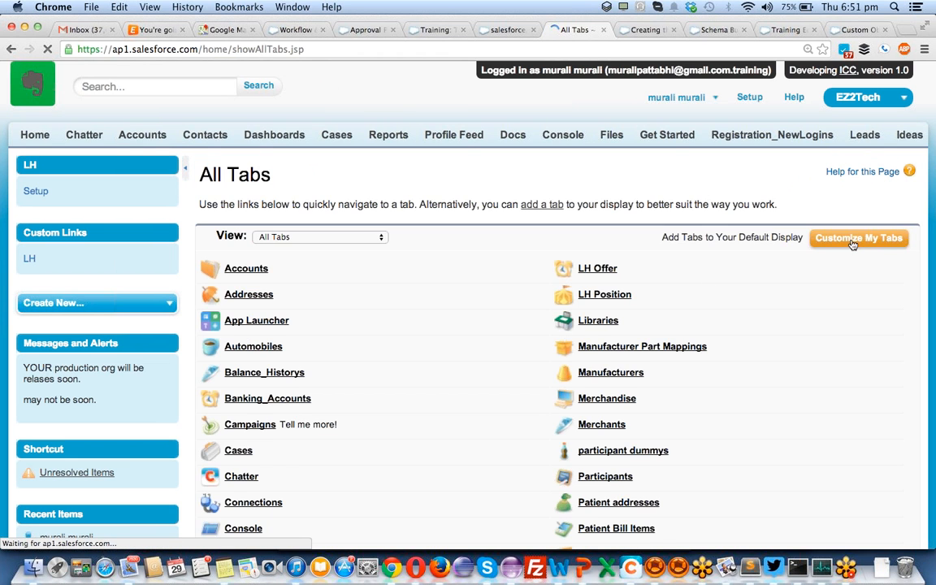
click(852, 241)
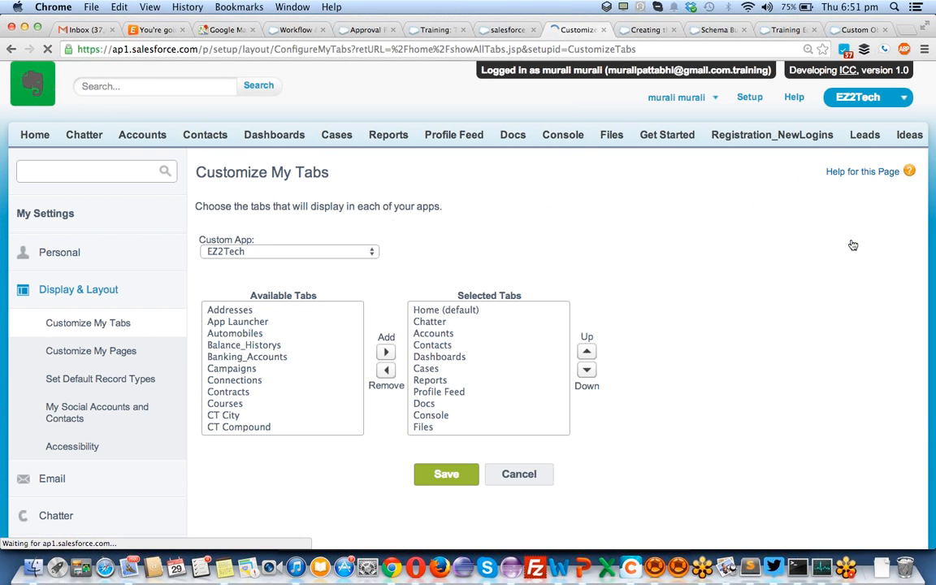
scroll(488, 360, down, 5)
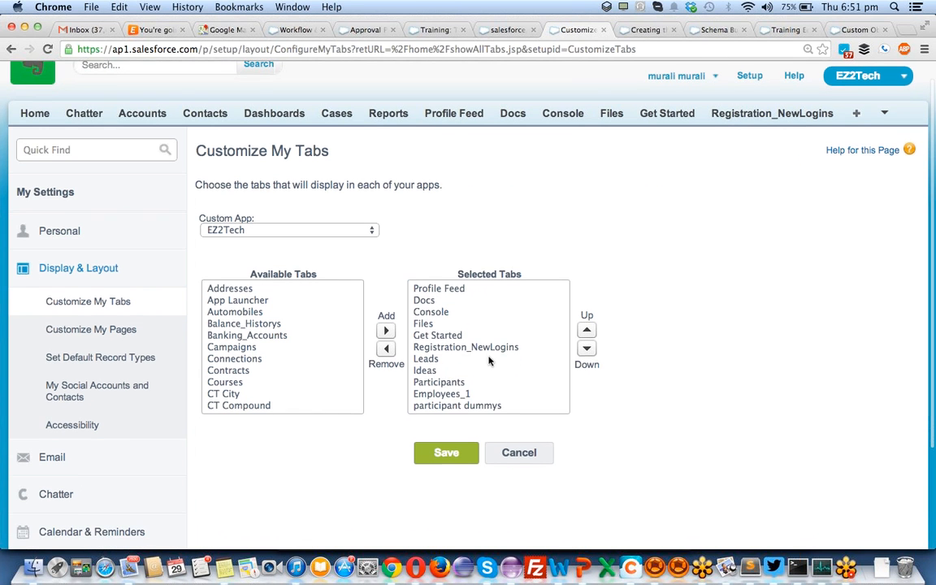
click(460, 348)
drag(459, 351, 460, 406)
click(386, 348)
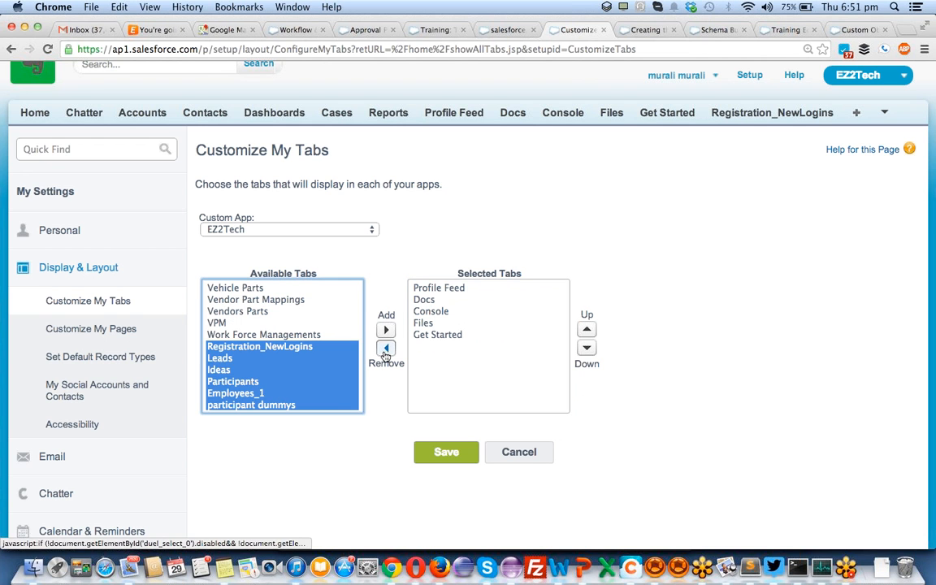
click(425, 337)
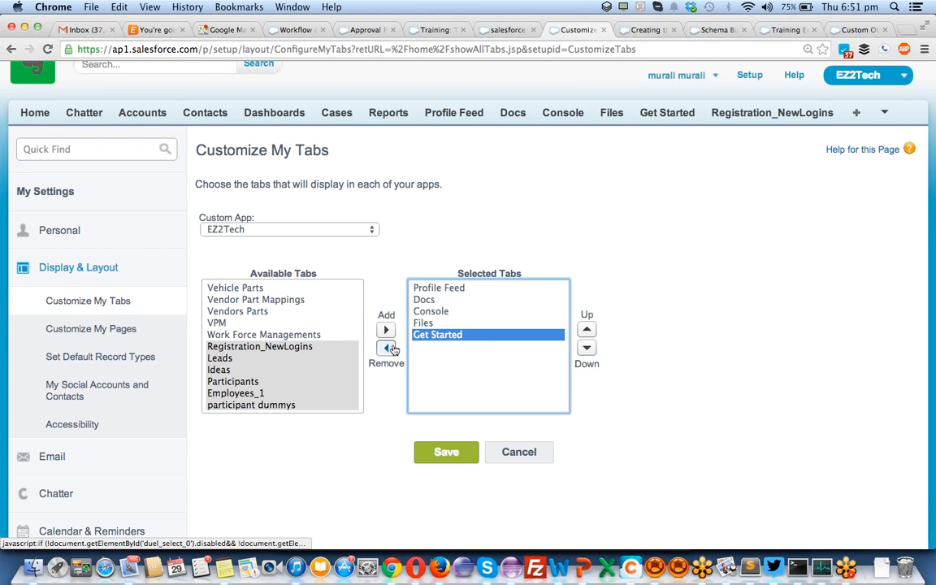
click(392, 348)
- Add Trainings to the displayed tabs, place it right after Accounts, and save
click(298, 327)
key(t)
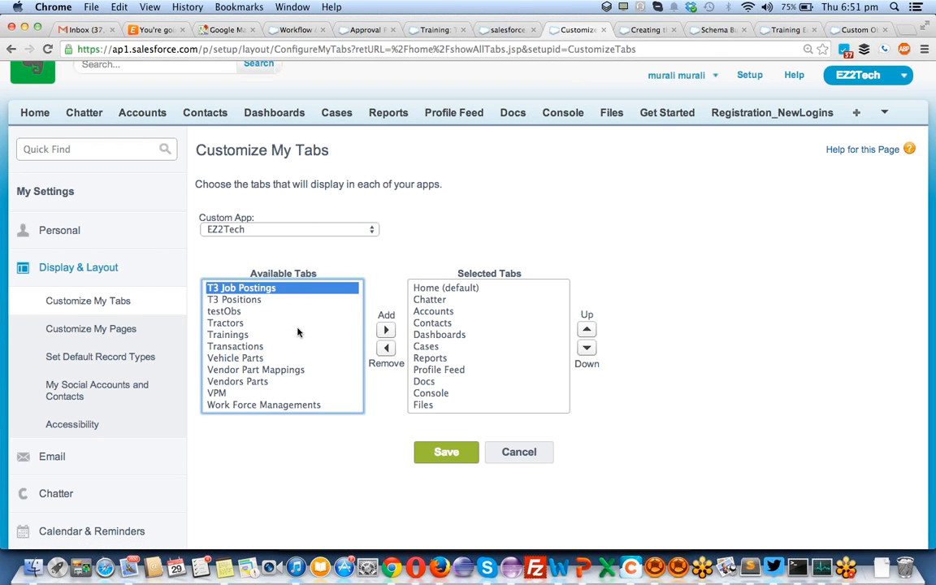
key(Down)
key(Down)
key(Down)
key(Down)
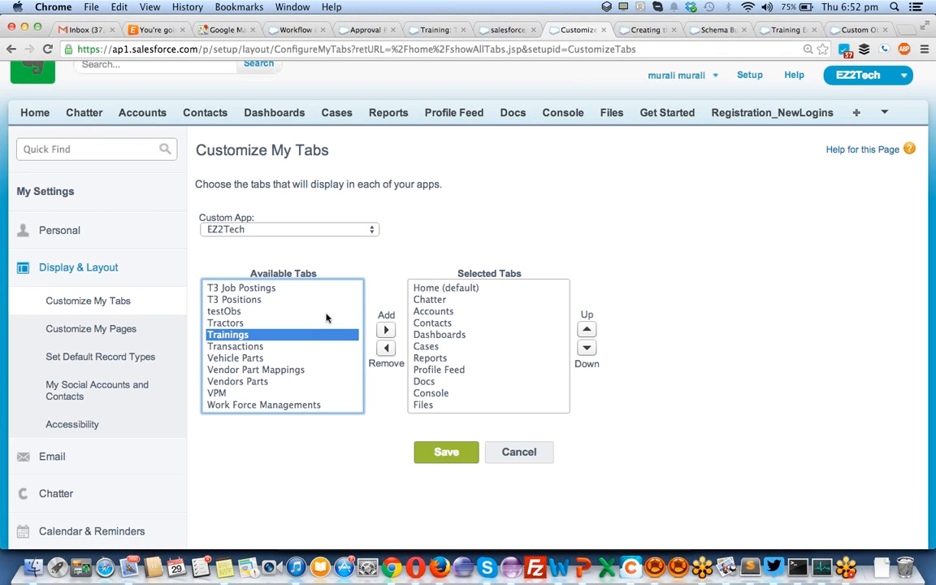
click(385, 329)
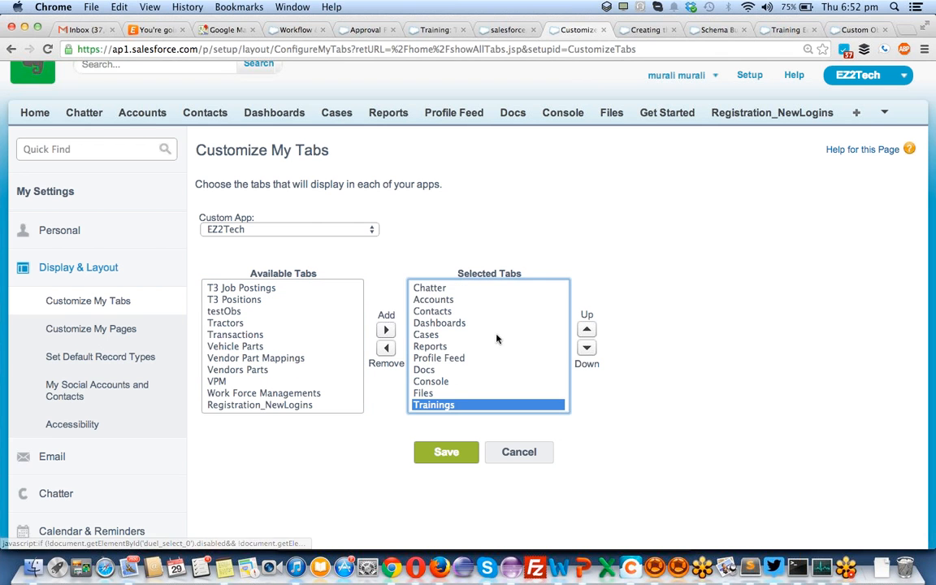
click(586, 330)
click(585, 331)
click(585, 331)
click(584, 330)
click(585, 331)
click(585, 330)
click(585, 331)
click(585, 330)
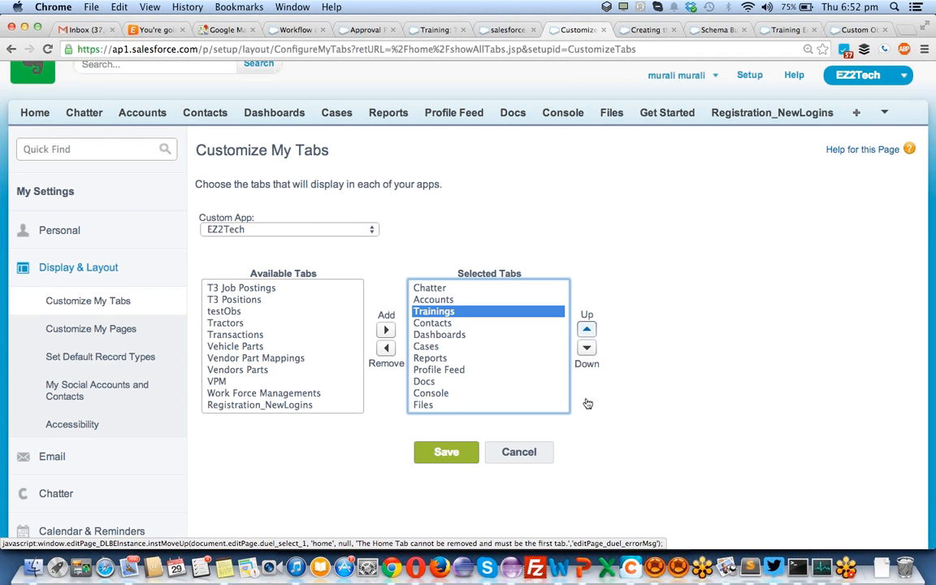
click(465, 459)
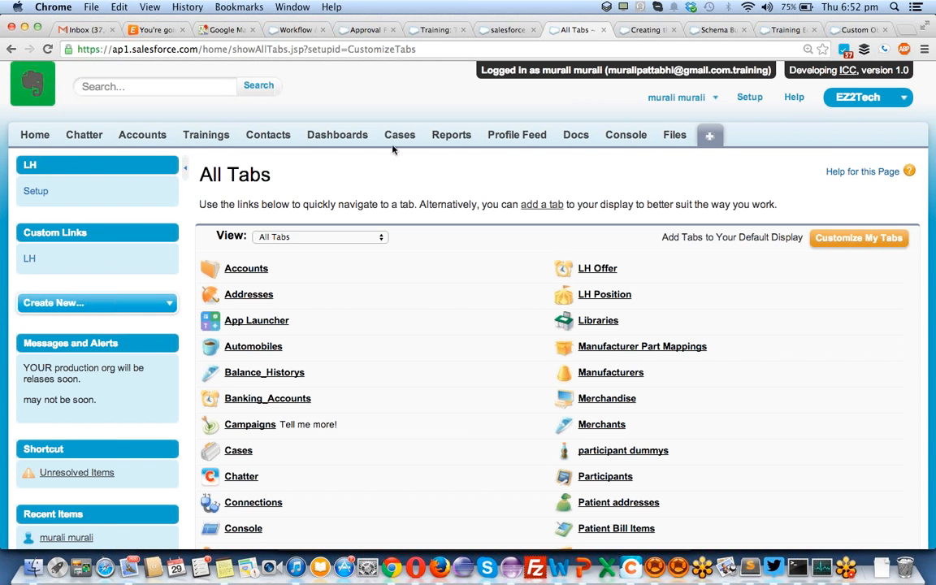
- Start a new Training record from the Trainings tab
click(191, 136)
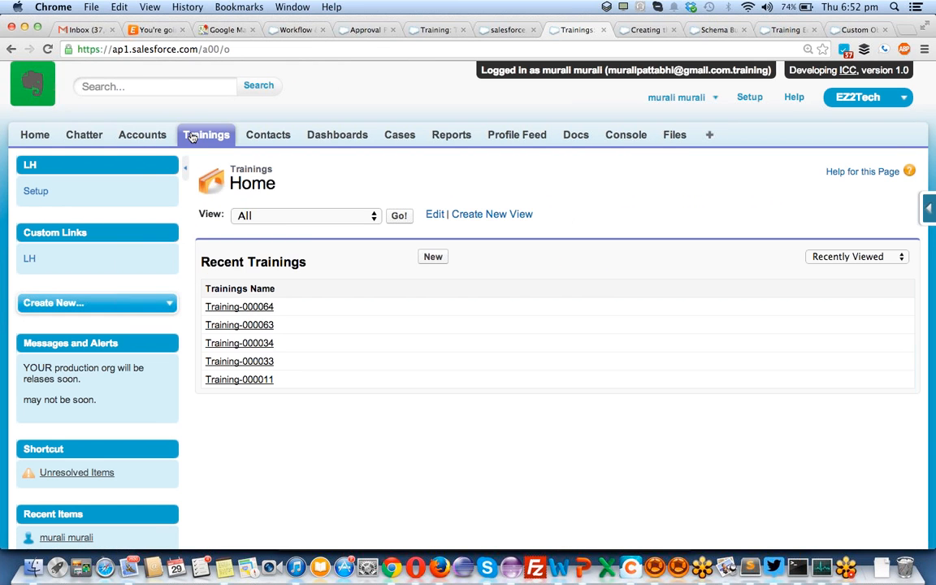
click(432, 258)
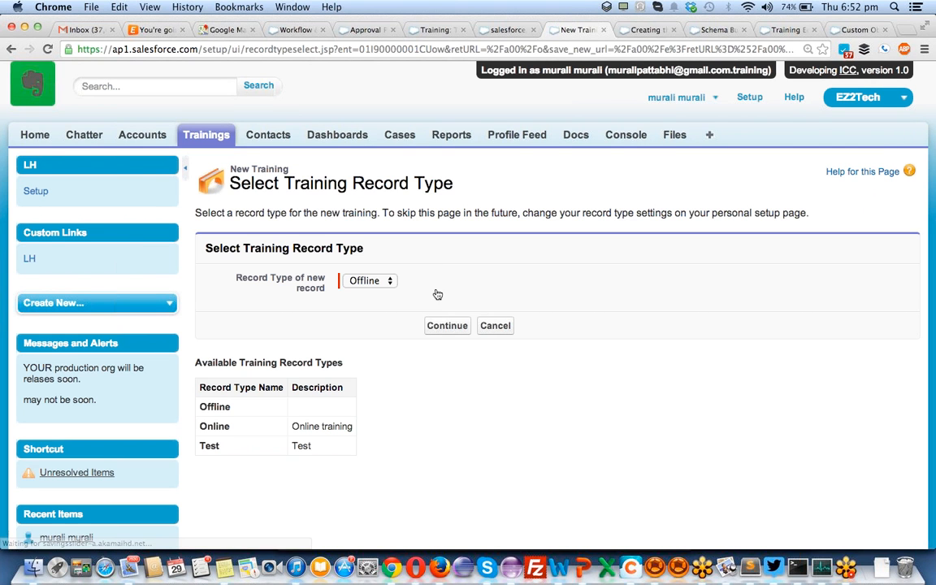
click(443, 329)
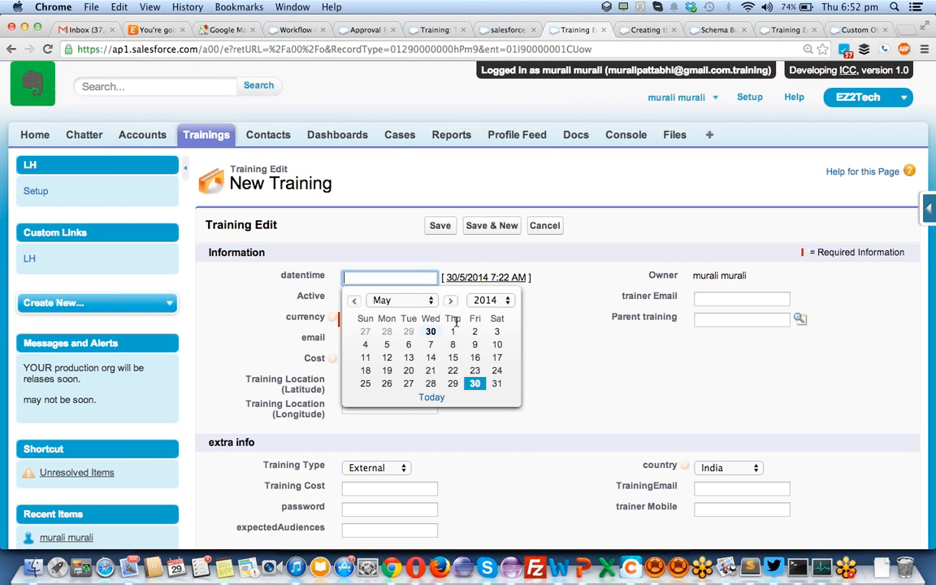
- Enter a 34535 cost, save it as Training-000086, and submit it for approval
click(607, 345)
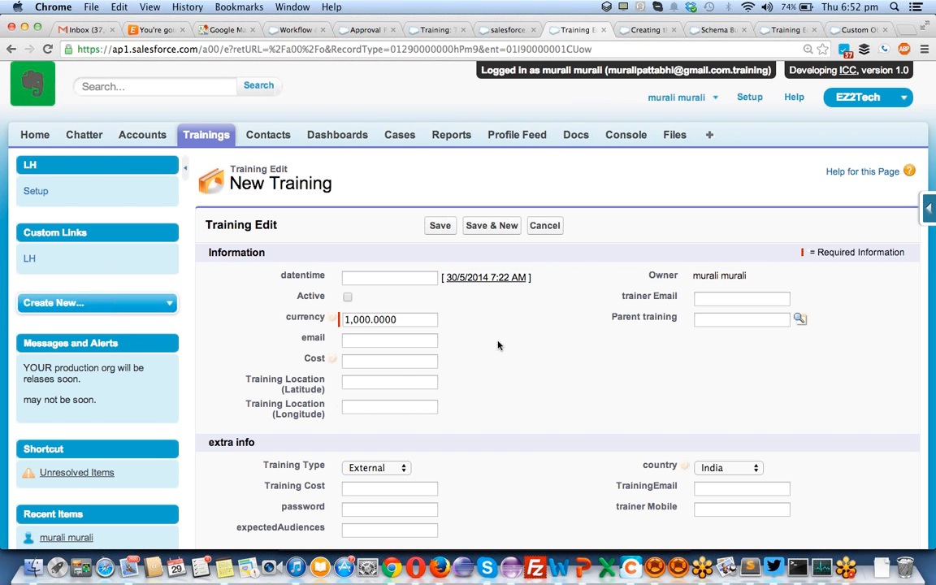
click(388, 366)
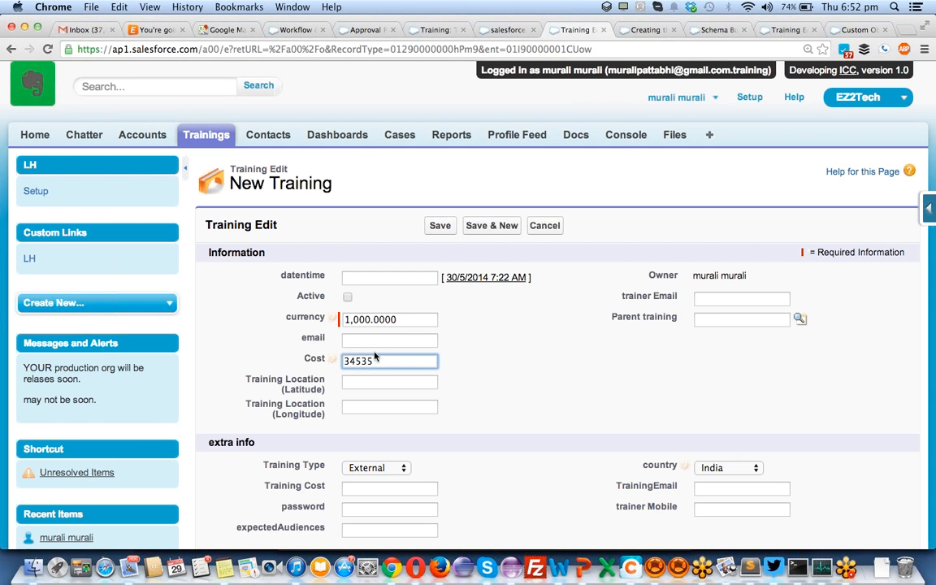
click(438, 231)
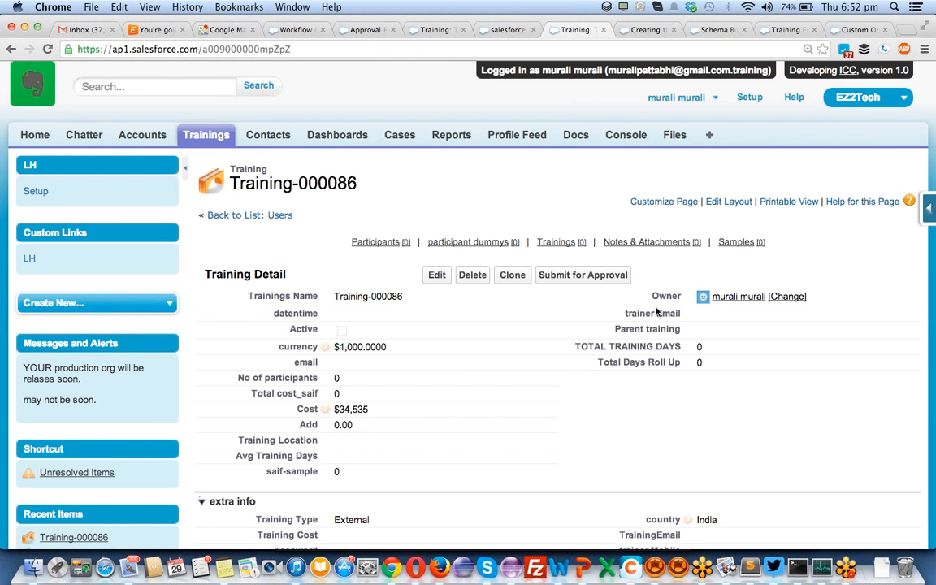
click(569, 277)
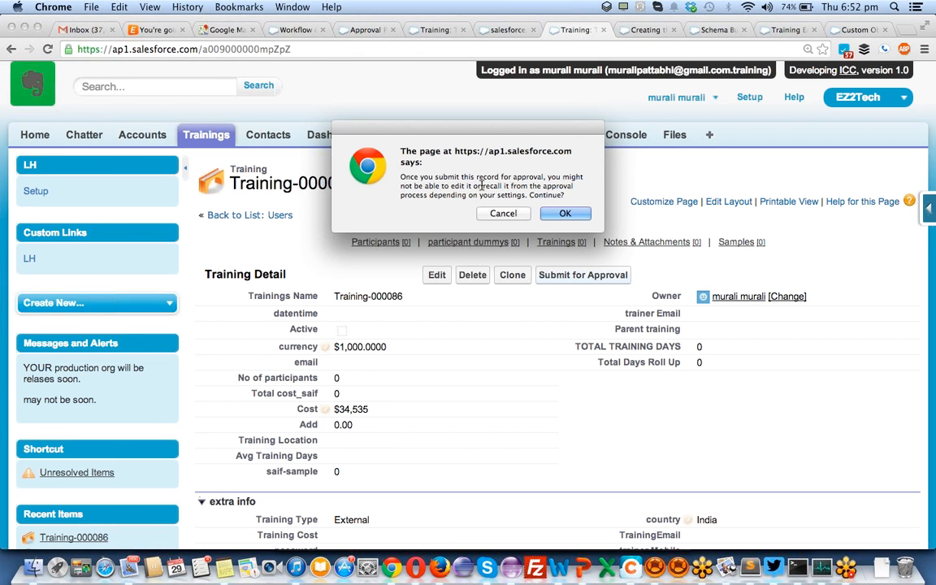
- Confirm the approval submission, hit the missing-manager error, and go to Setup
click(552, 213)
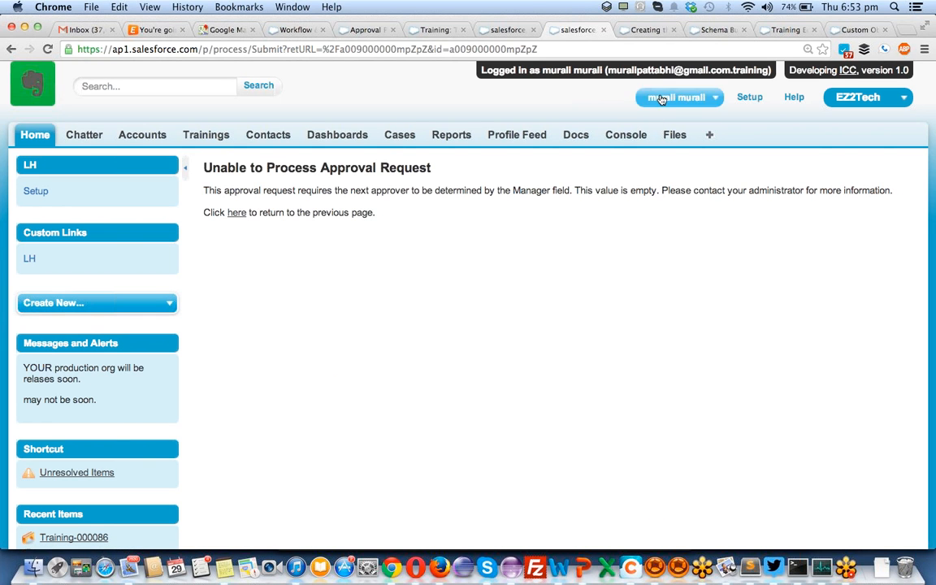
click(749, 97)
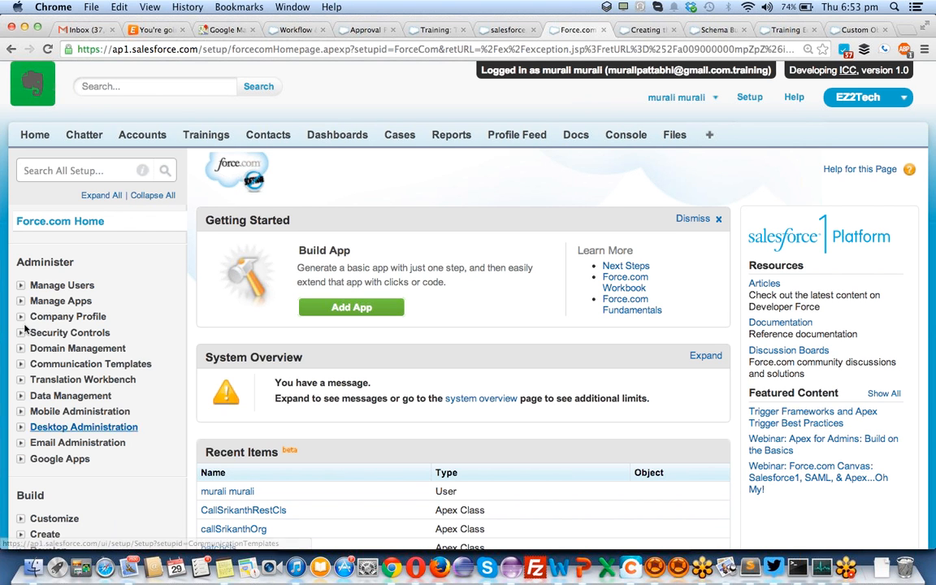
- Find the logged-in user in Manage Users > Users and open their detail page
click(19, 289)
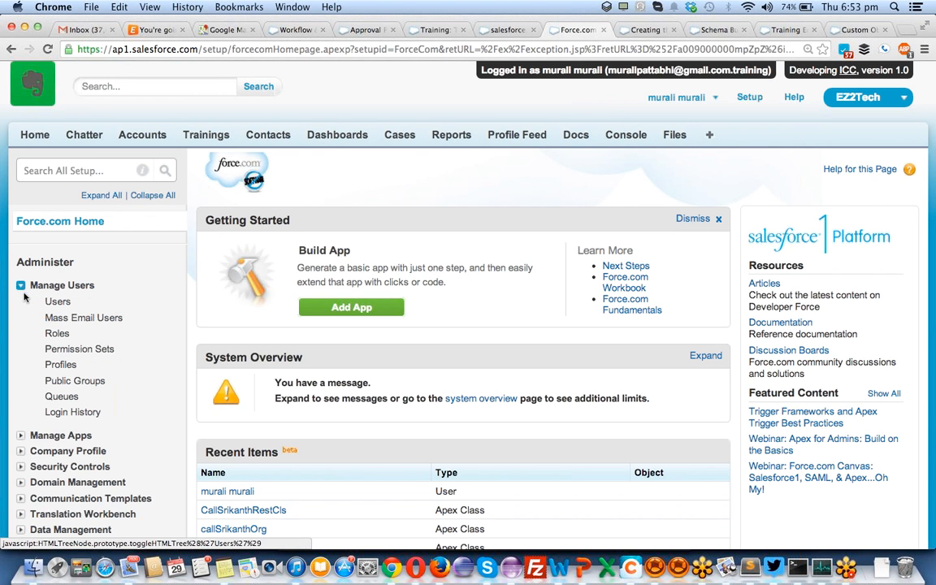
click(54, 300)
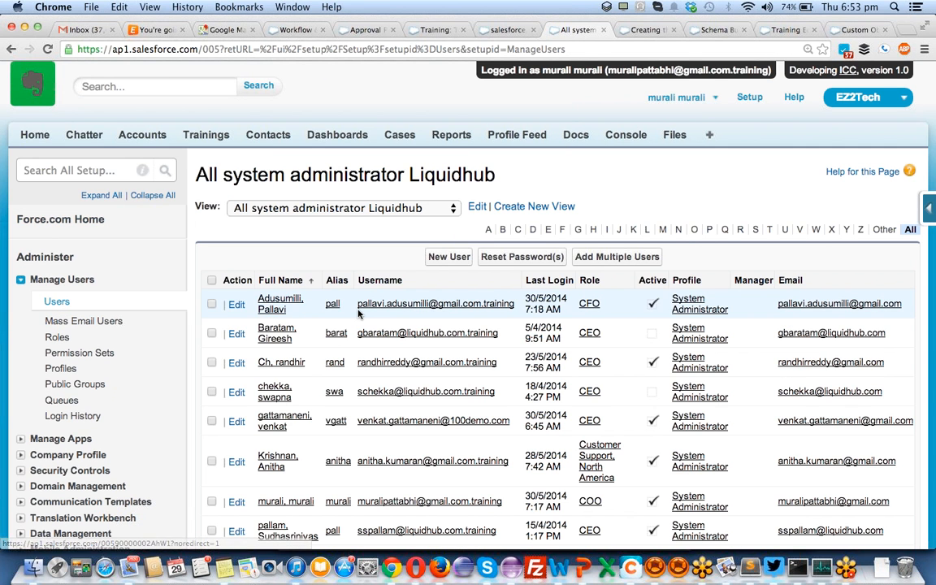
scroll(358, 312, down, 8)
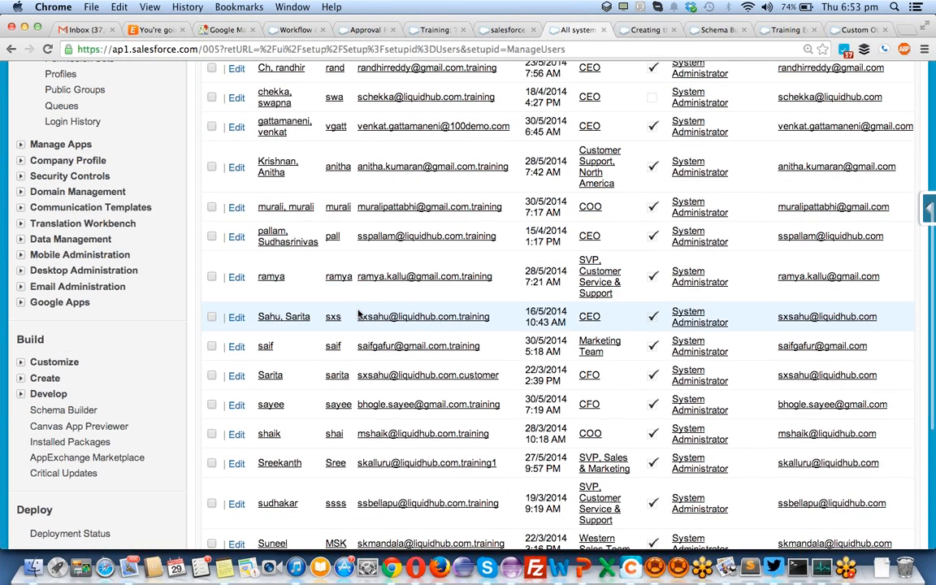
scroll(359, 313, down, 4)
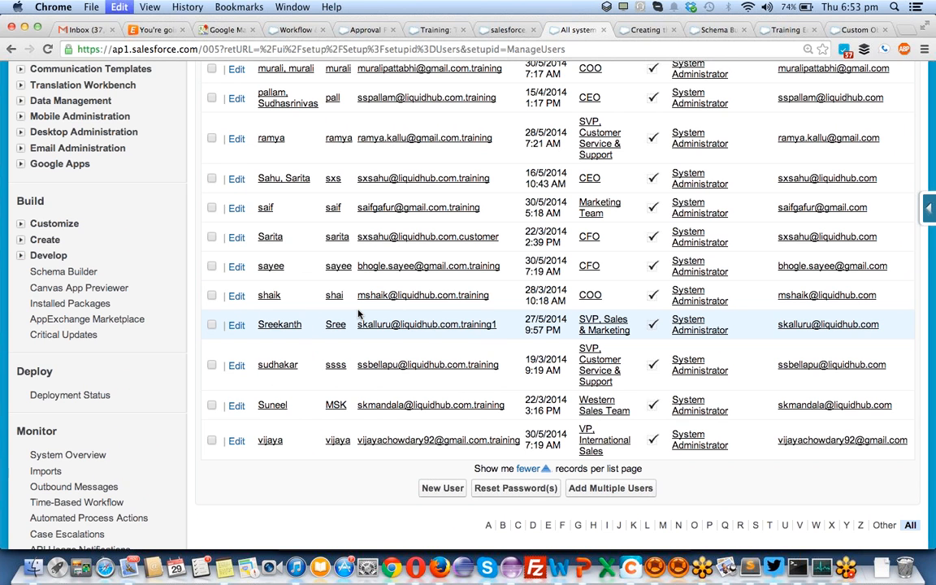
key(super+f)
text(m)
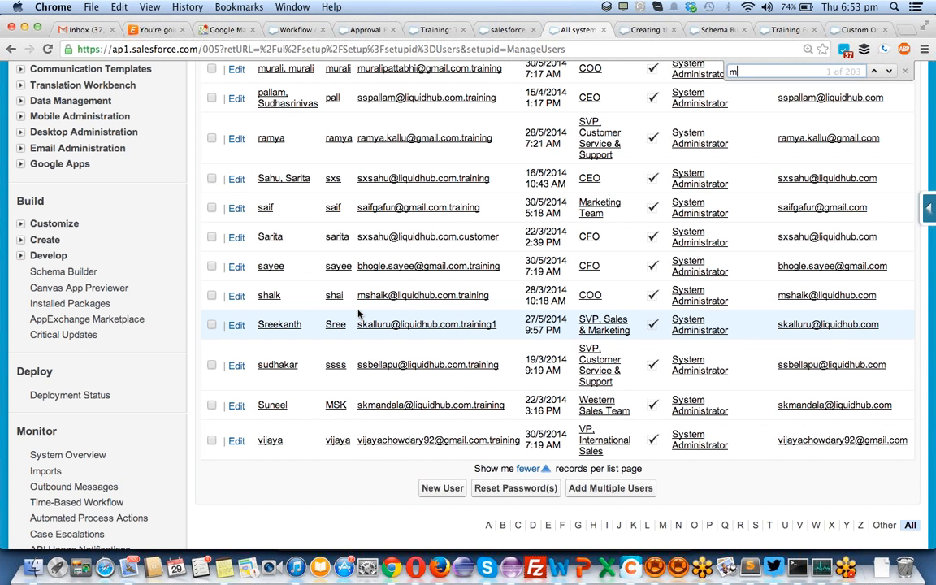
text(ura)
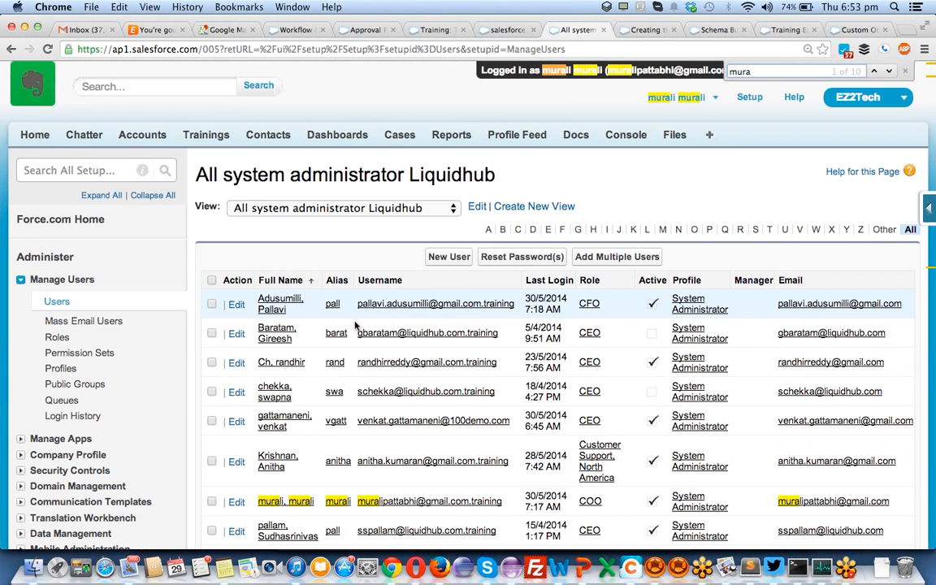
click(272, 502)
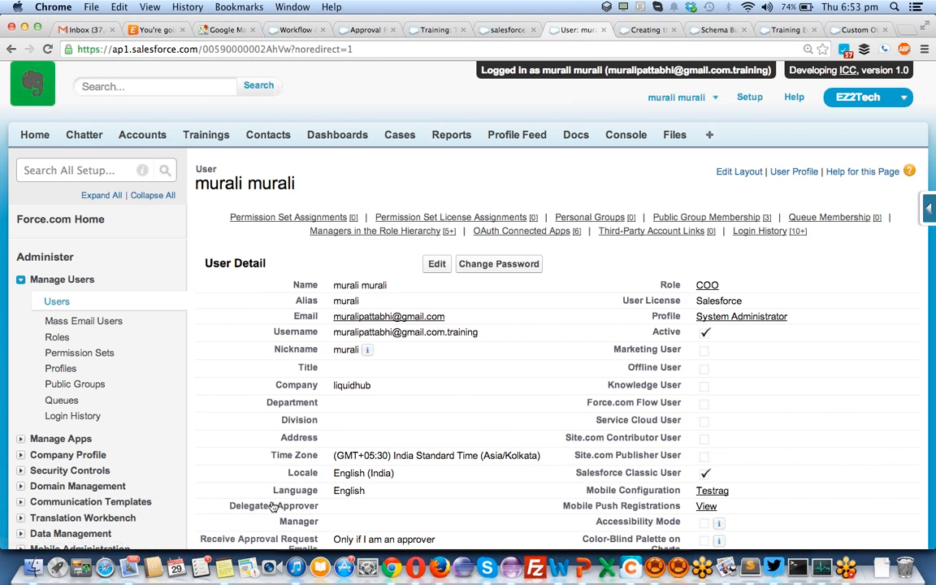
- Edit the user, pick a Manager and Delegated Approver from recent users, and save
click(436, 264)
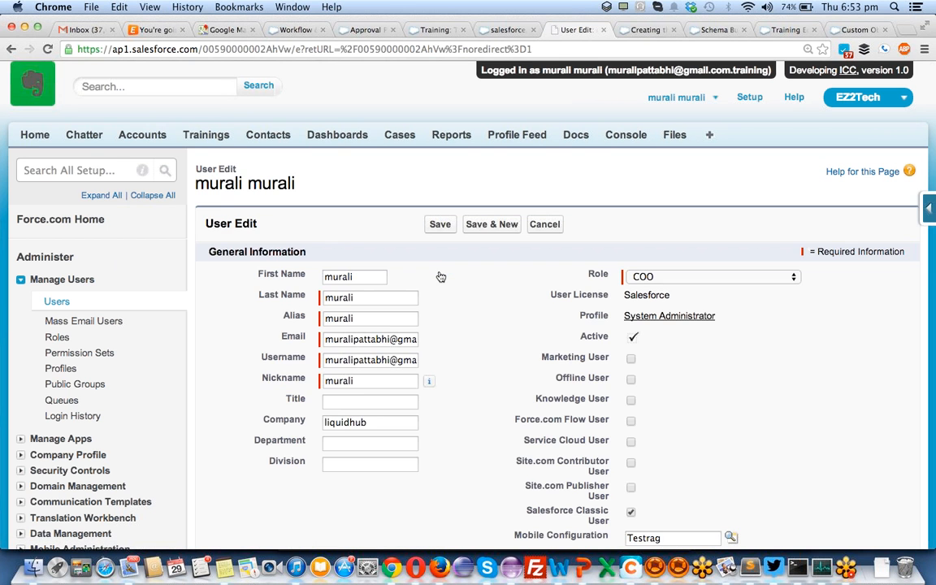
scroll(441, 277, down, 10)
scroll(440, 278, down, 10)
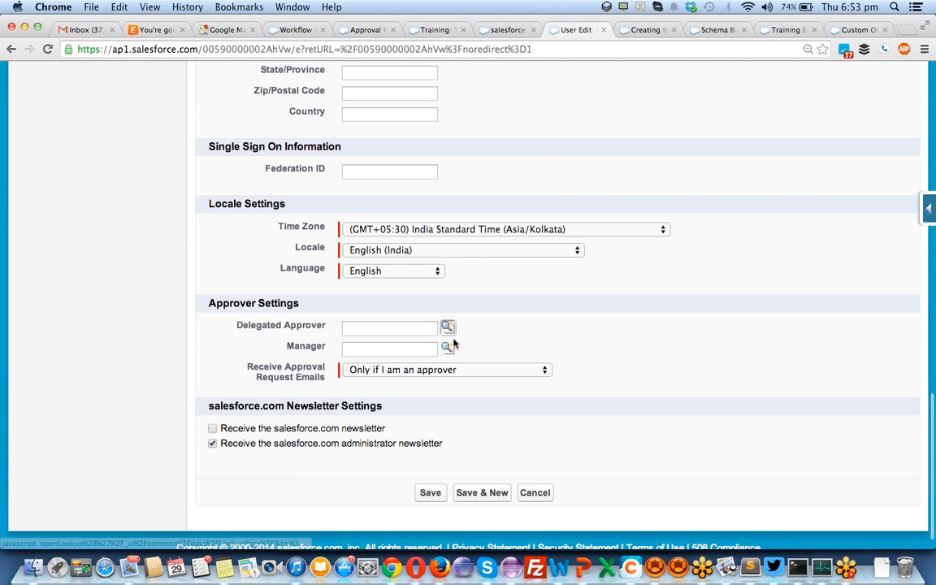
click(448, 349)
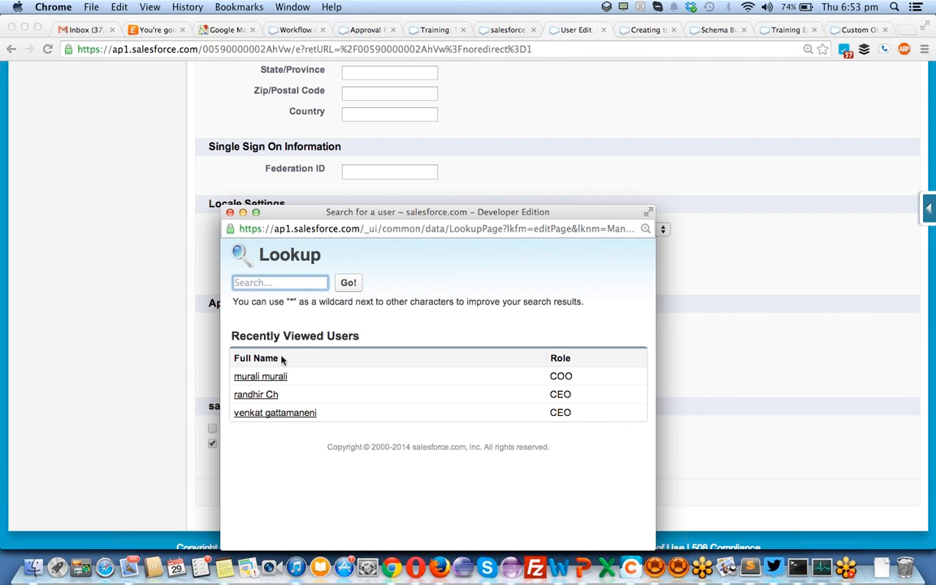
click(251, 415)
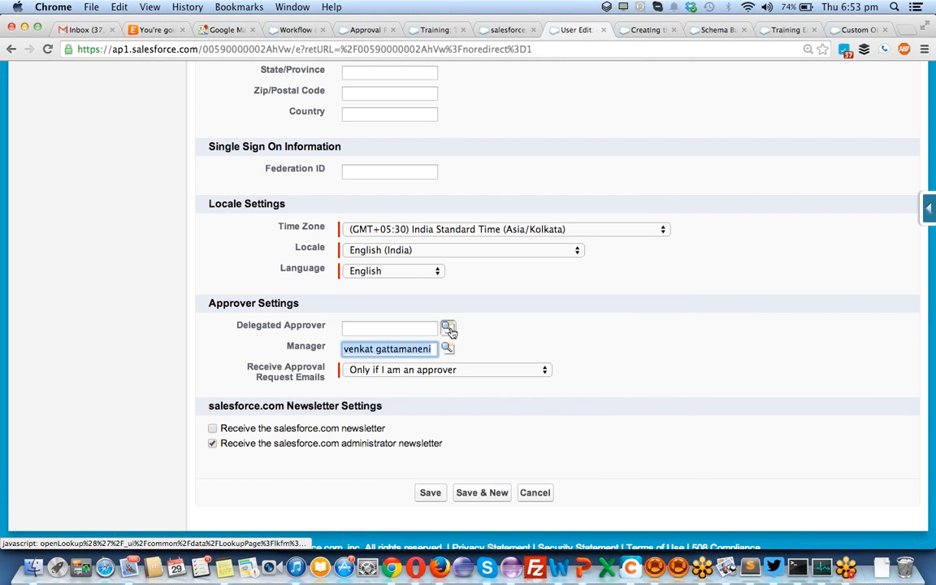
click(449, 328)
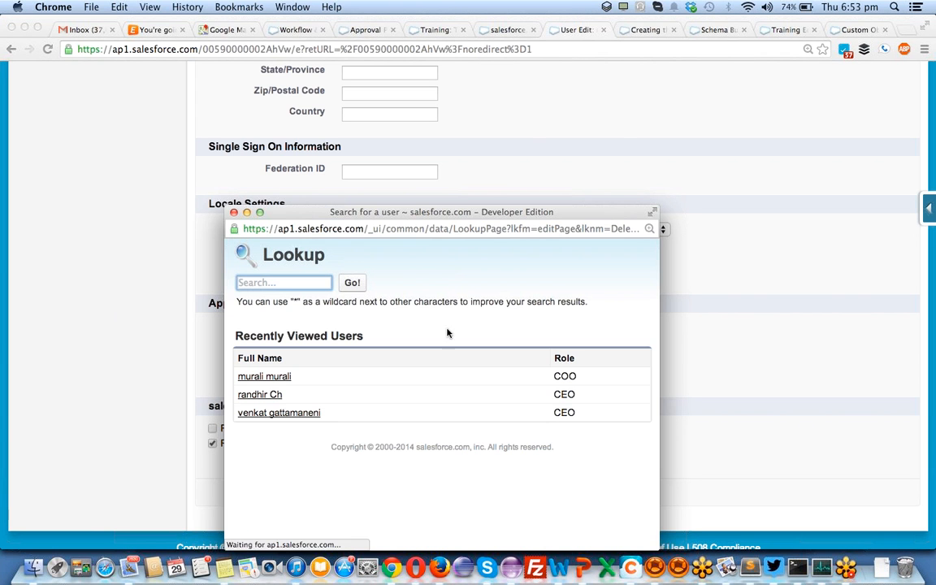
click(260, 395)
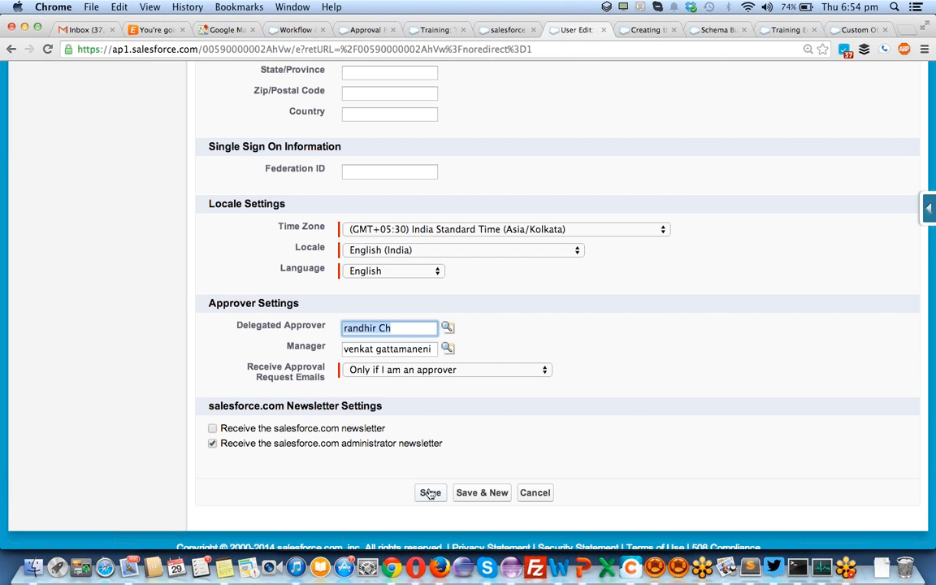
click(430, 493)
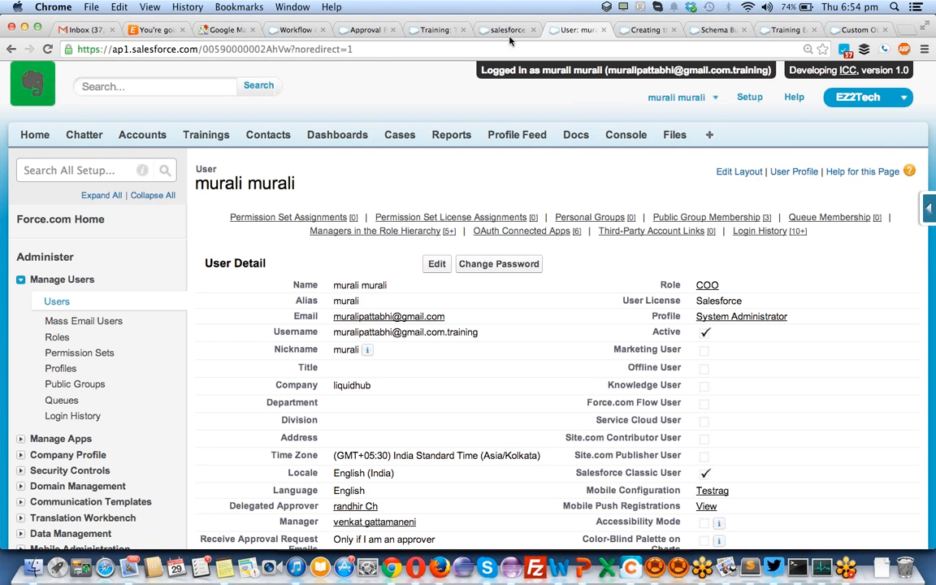
- Clone Training-000086 from the Trainings tab and save the copy as Training-000088
click(508, 30)
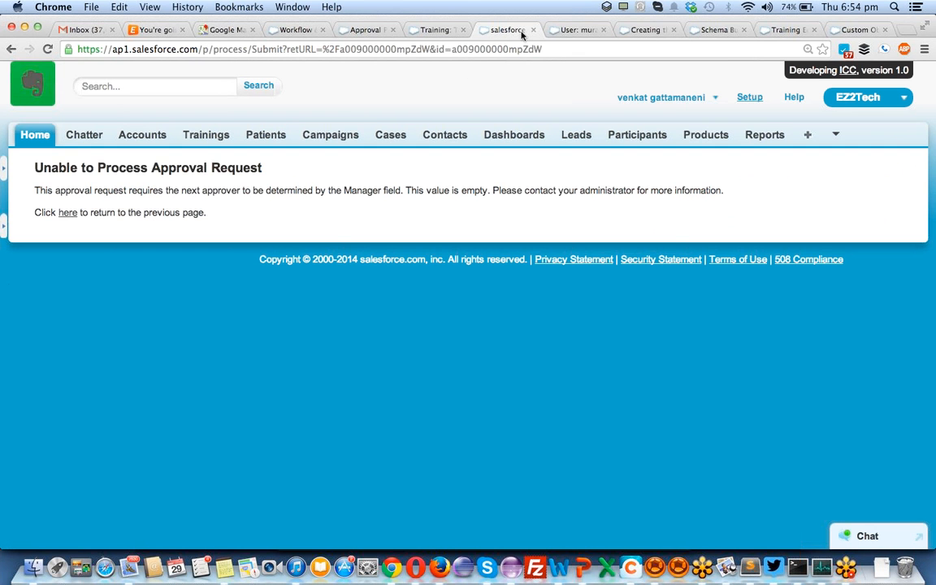
click(573, 30)
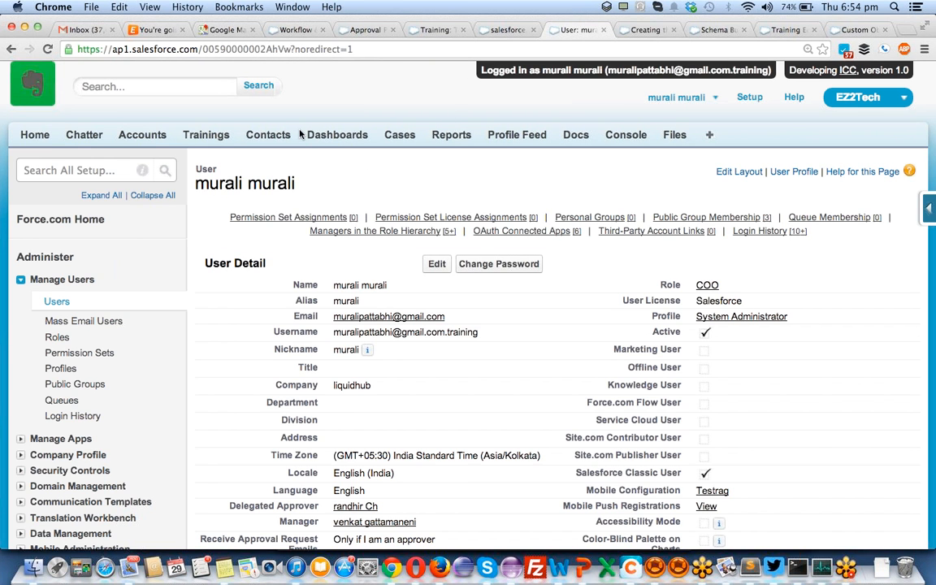
click(213, 135)
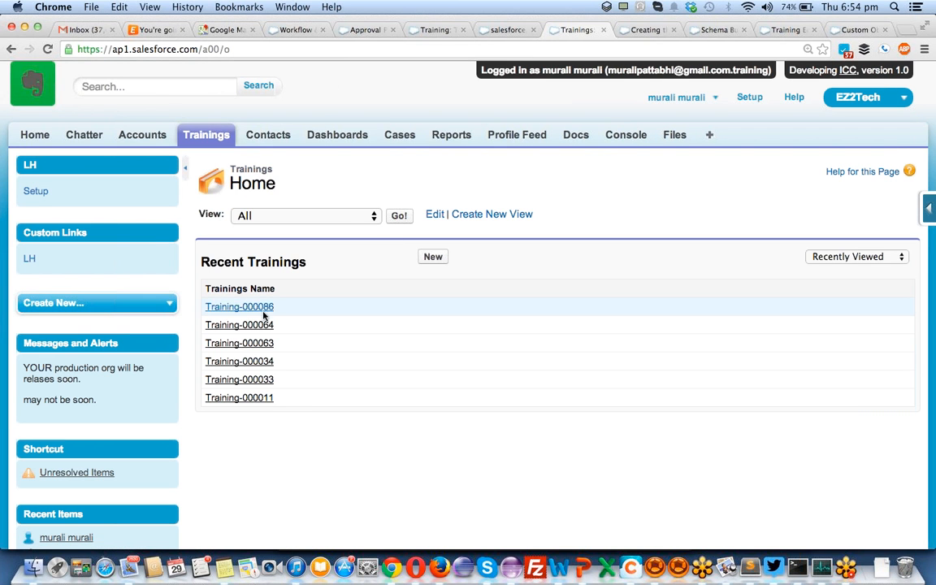
click(265, 307)
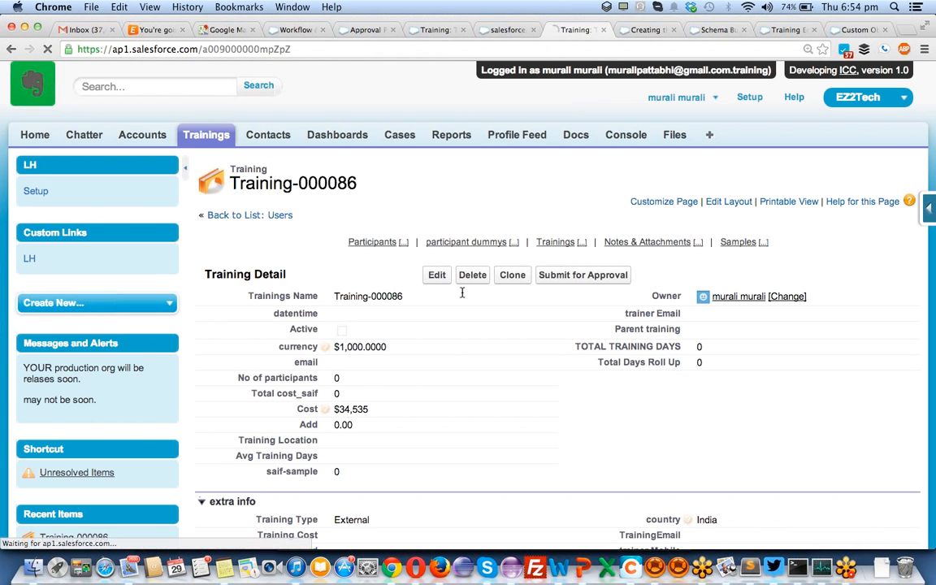
click(524, 281)
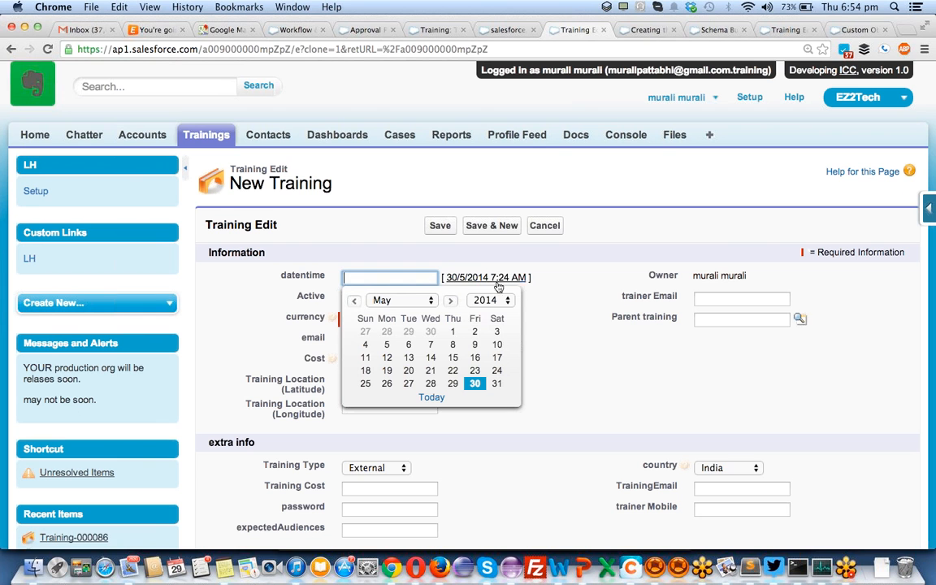
click(439, 226)
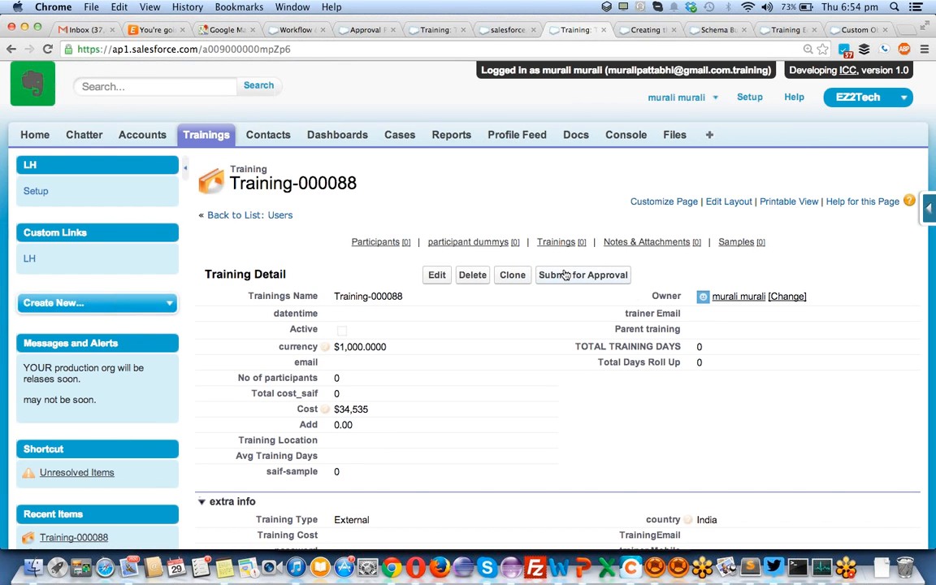
- Submit Training-000088 for approval and confirm, locking the record
click(565, 274)
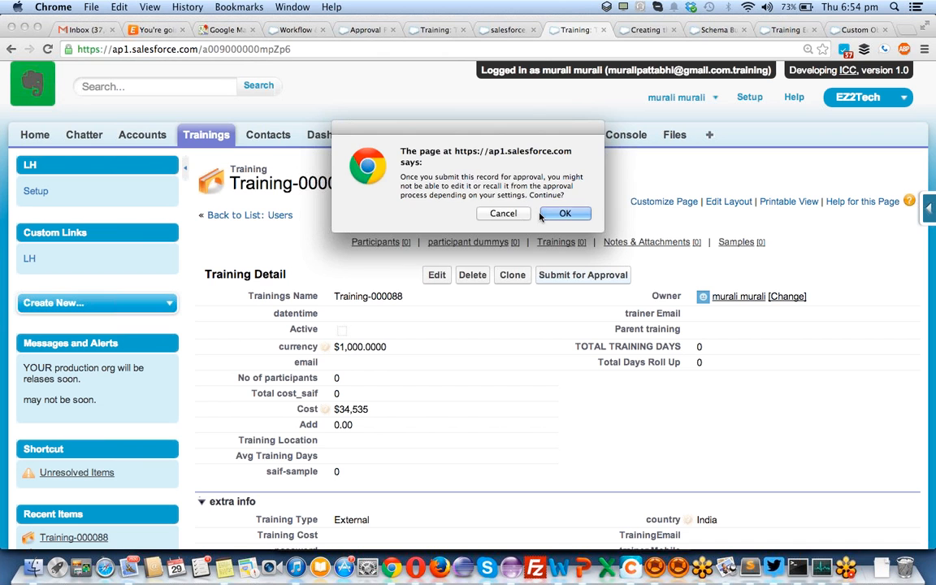
click(541, 214)
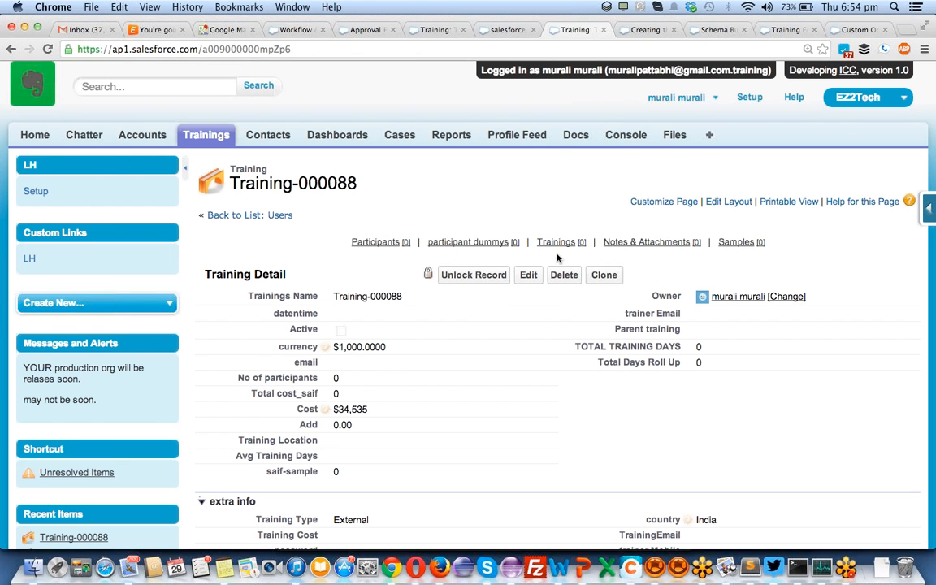
mouse_move(559, 242)
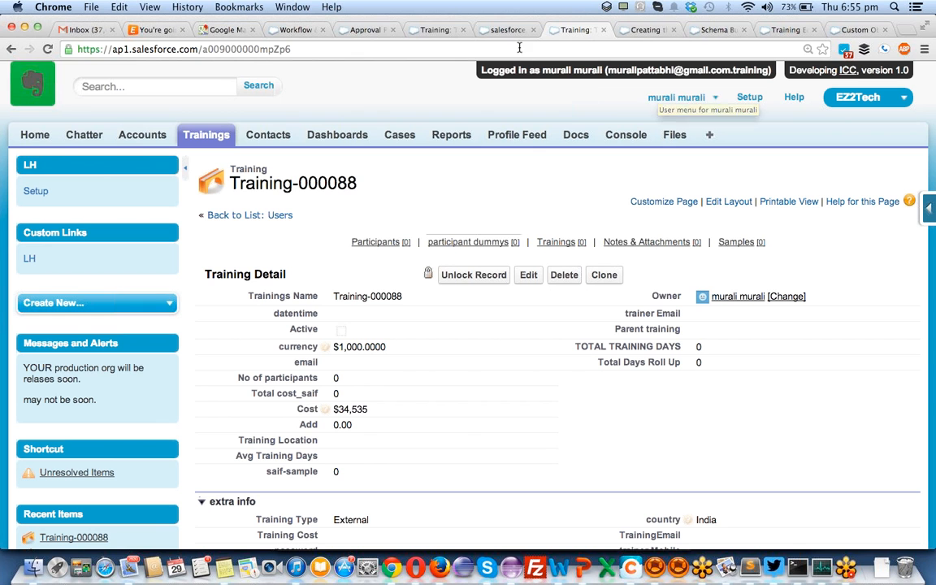
- Review the approval process, then log out of the manager's login-as session
click(382, 29)
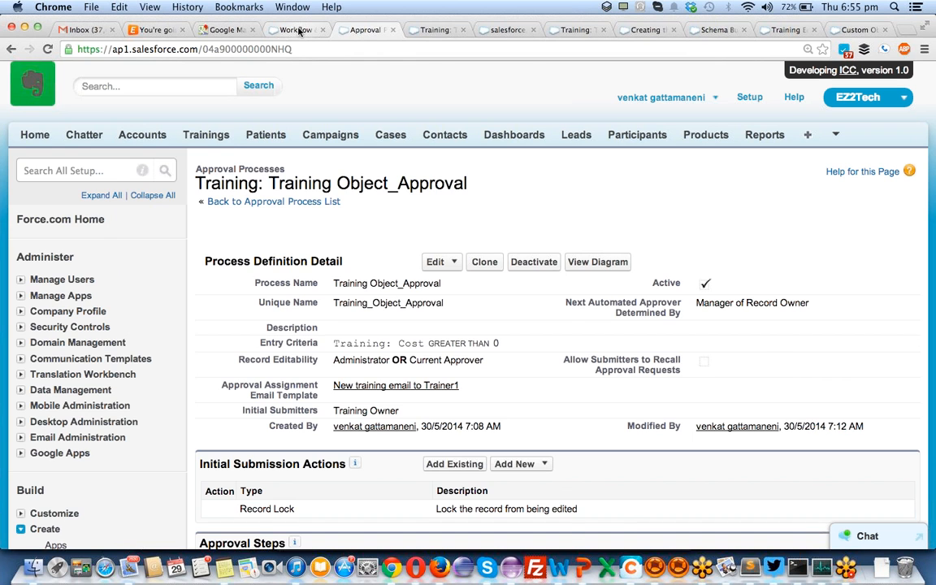
key(ctrl+Tab)
key(ctrl+Tab)
key(ctrl+Tab)
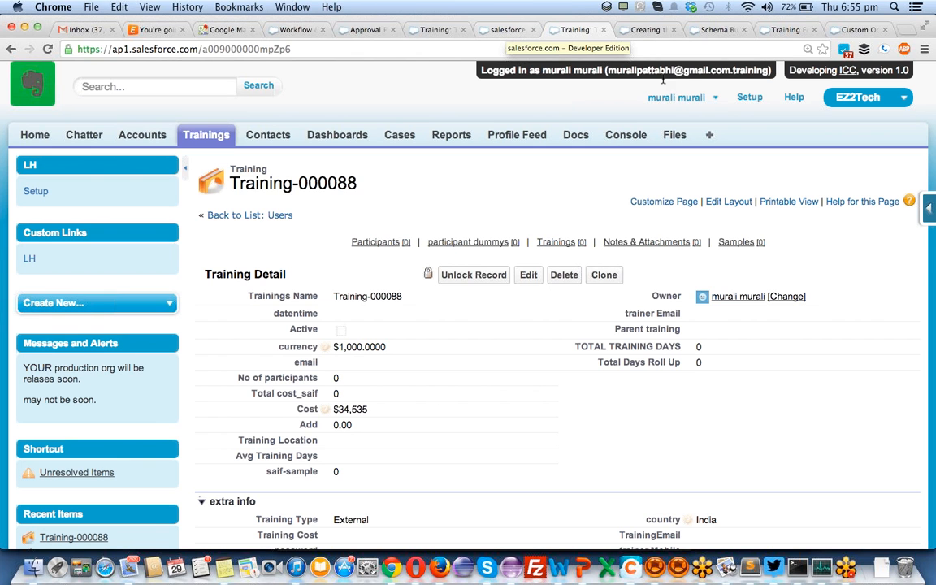
click(709, 99)
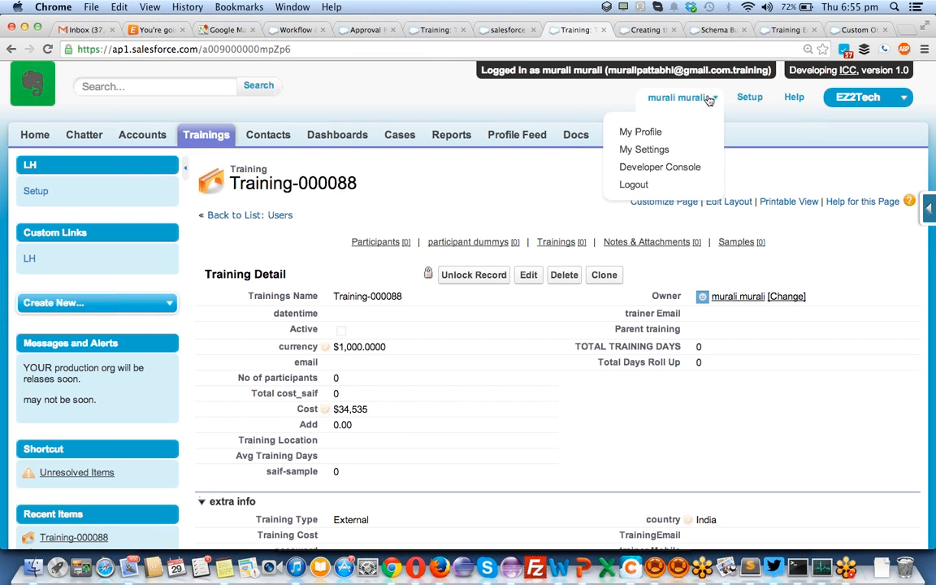
click(628, 183)
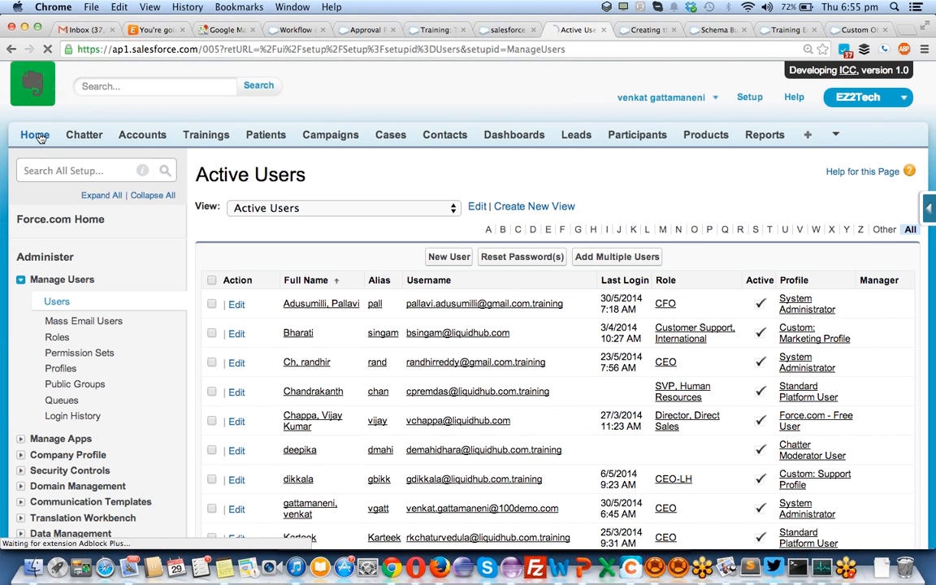
- Scroll the Home page down to Items to Approve showing Training-000088
click(36, 135)
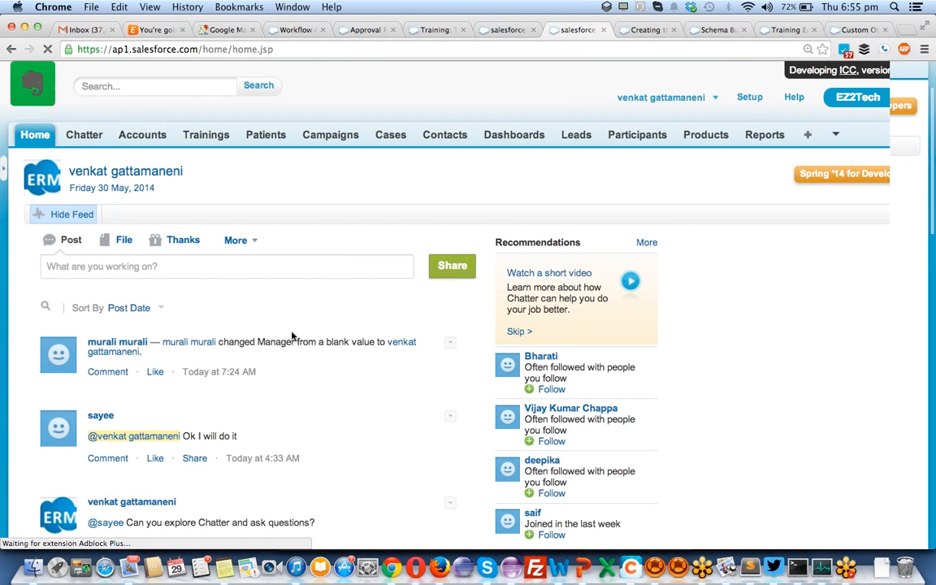
scroll(292, 335, down, 2)
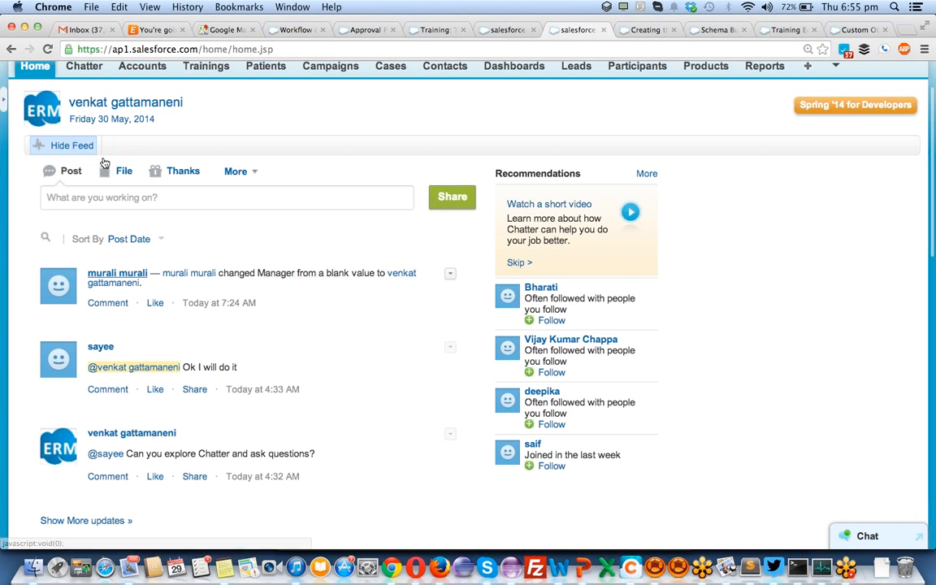
scroll(214, 212, down, 1)
scroll(214, 213, down, 15)
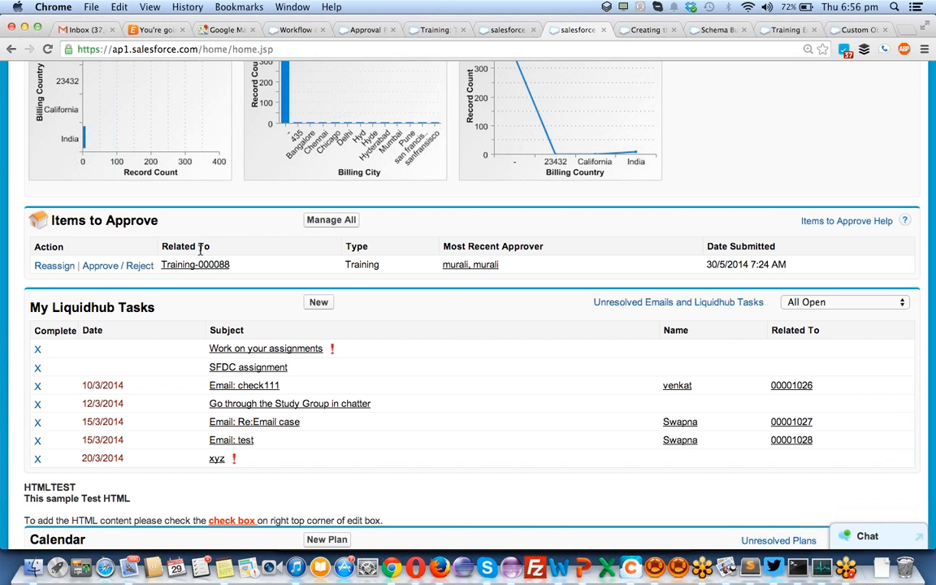
- Switch Firefox's Gmail to another signed-in account's inbox, then go back to Chrome
click(433, 565)
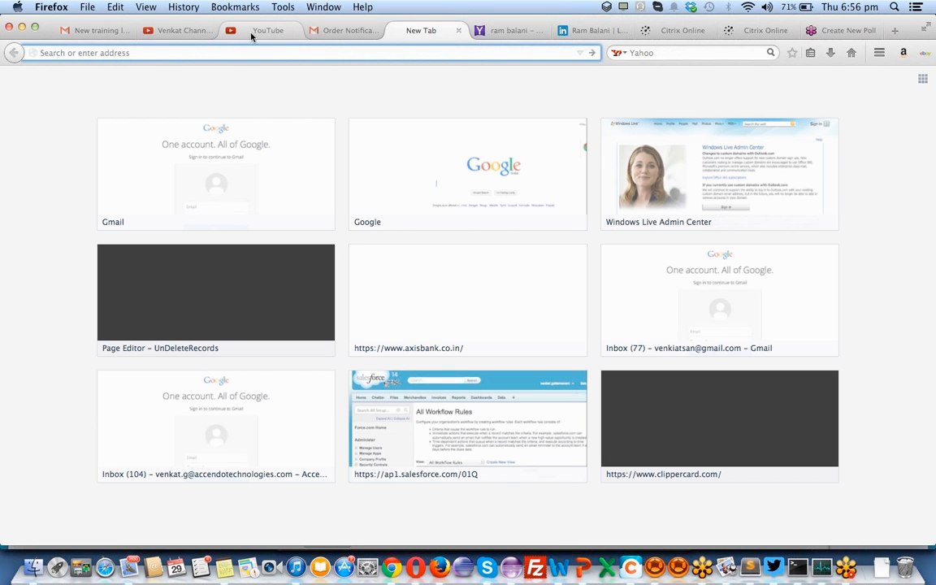
click(112, 30)
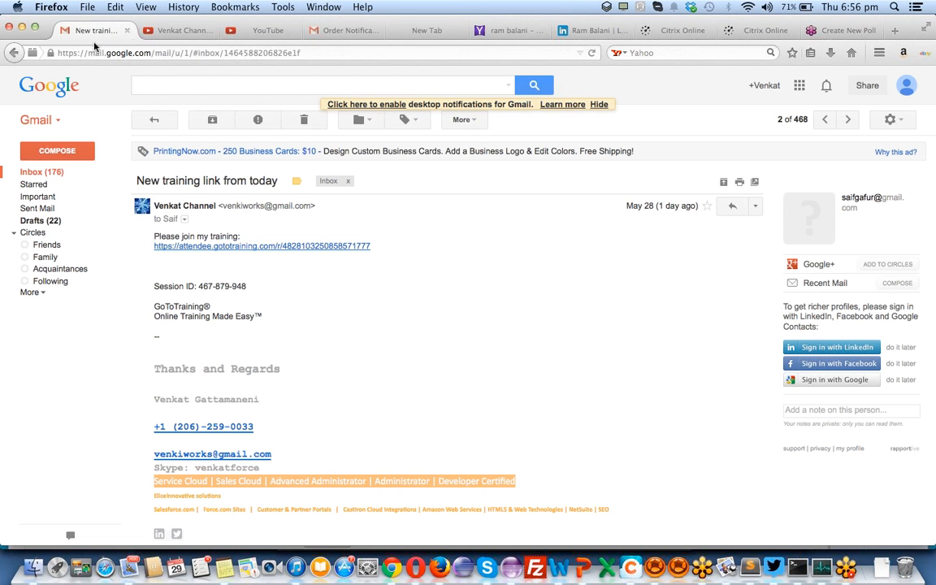
click(176, 33)
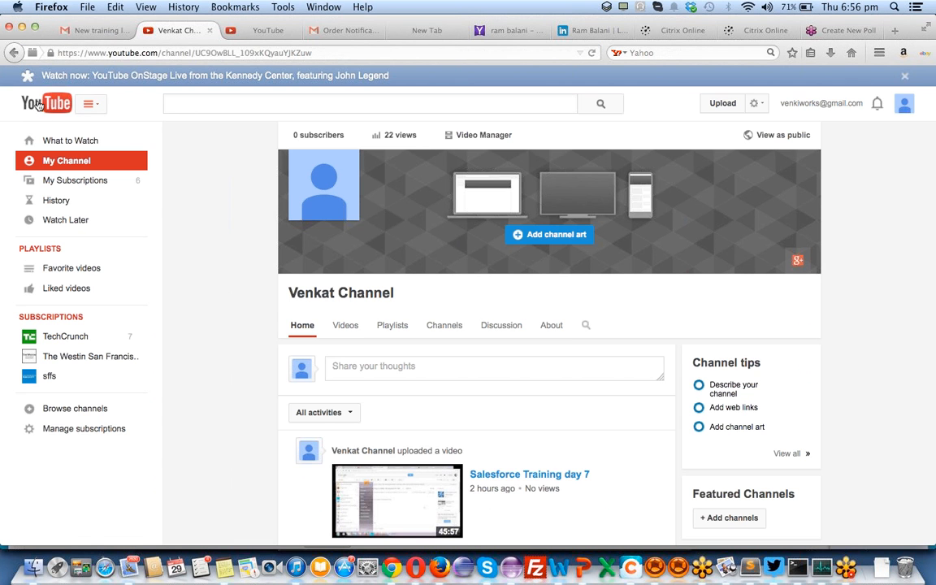
click(903, 109)
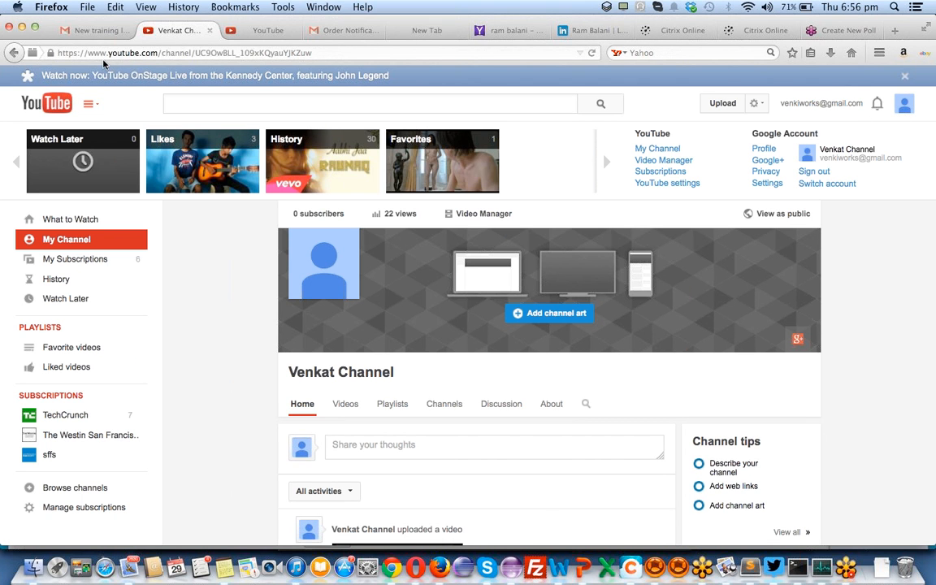
click(95, 31)
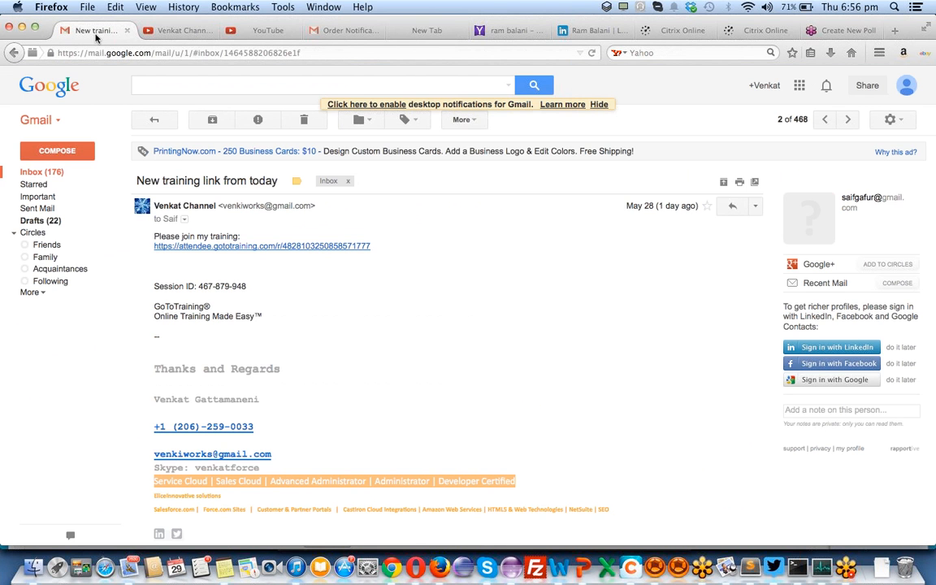
click(904, 84)
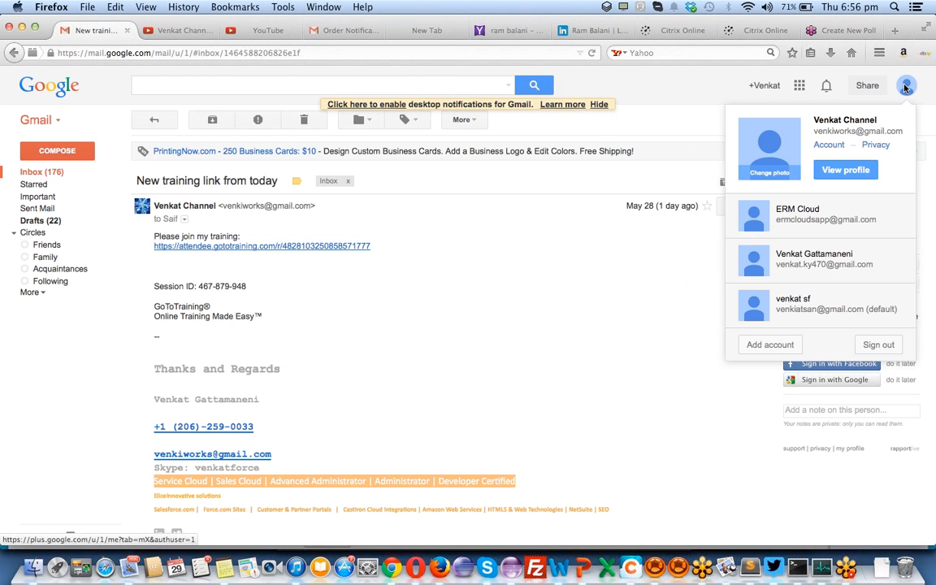
click(845, 302)
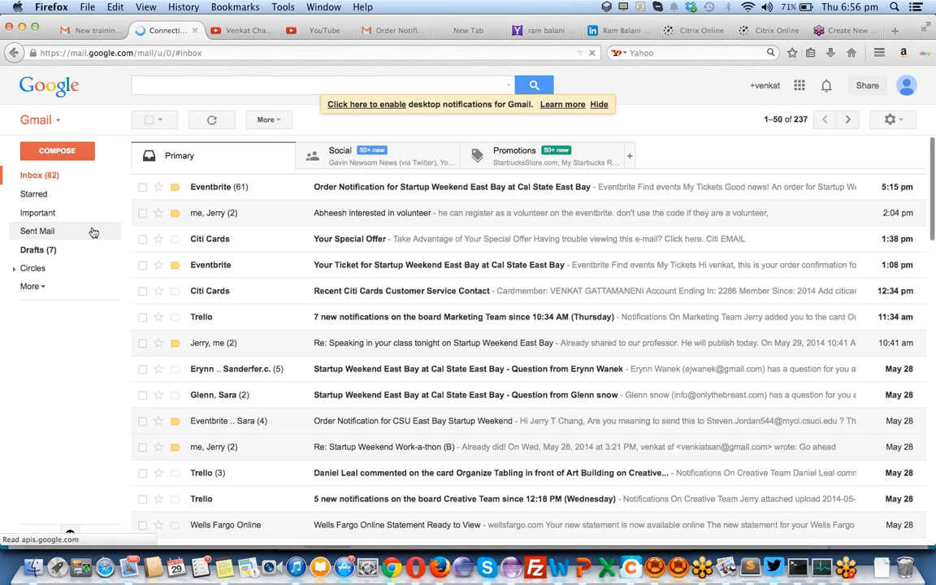
click(32, 177)
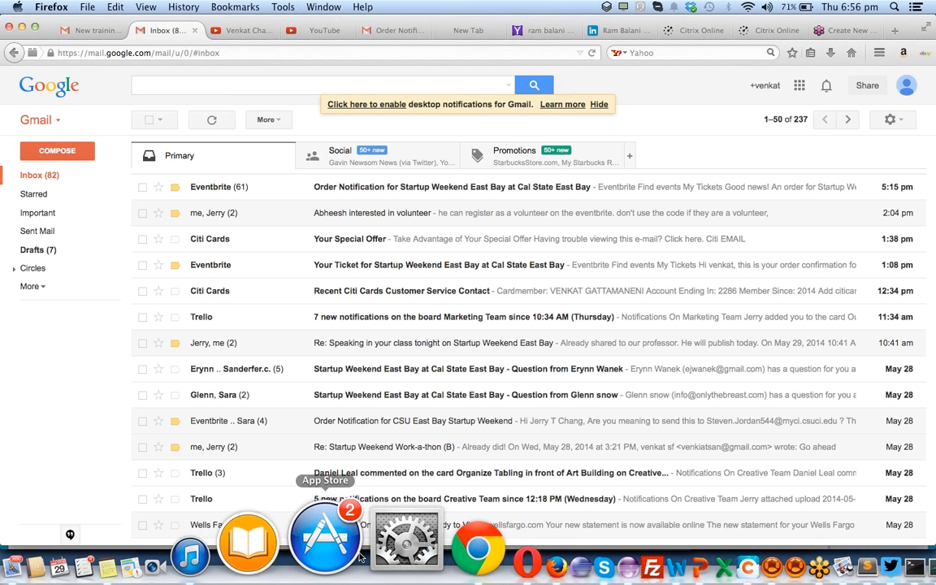
click(394, 542)
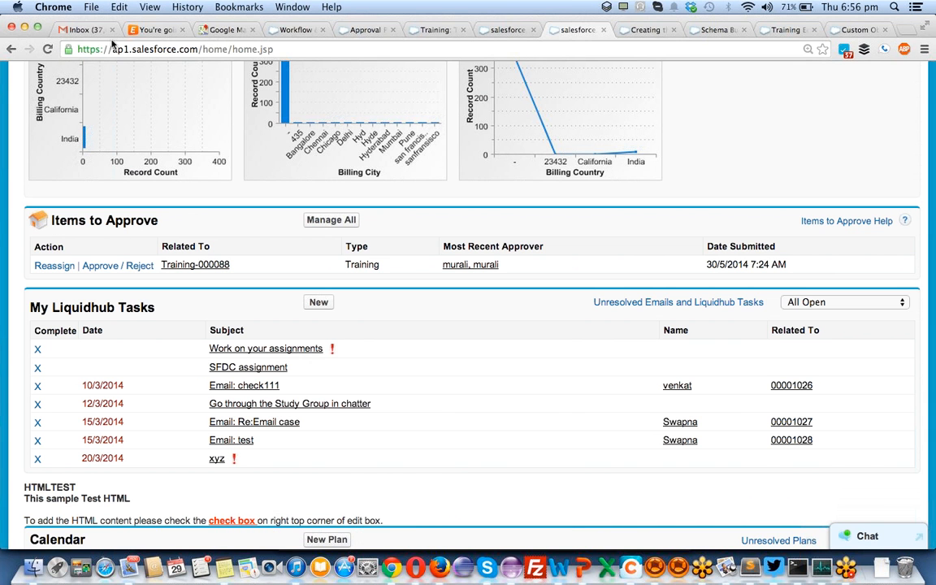
- Refresh the Gmail inbox and open the 'New Training-000088 Training is created' email
click(84, 31)
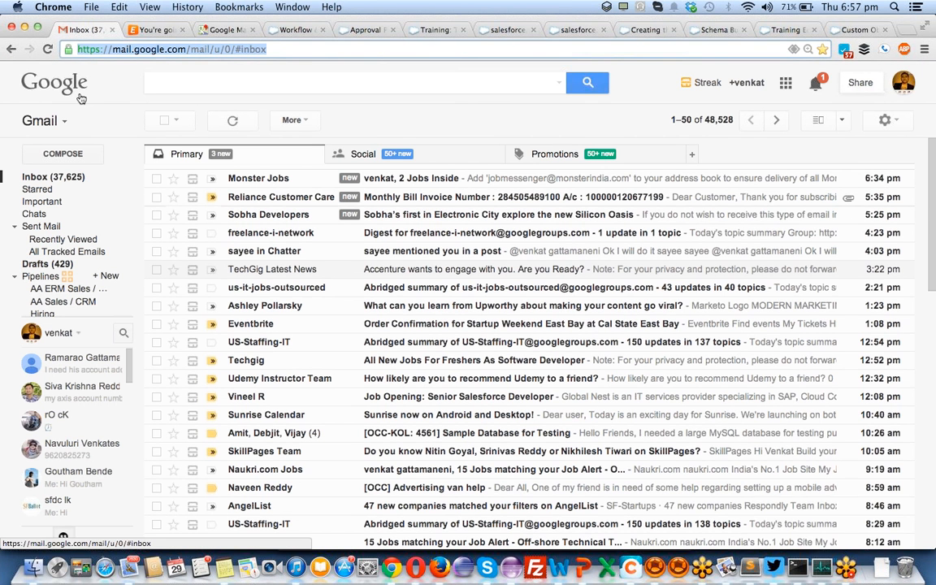
click(80, 97)
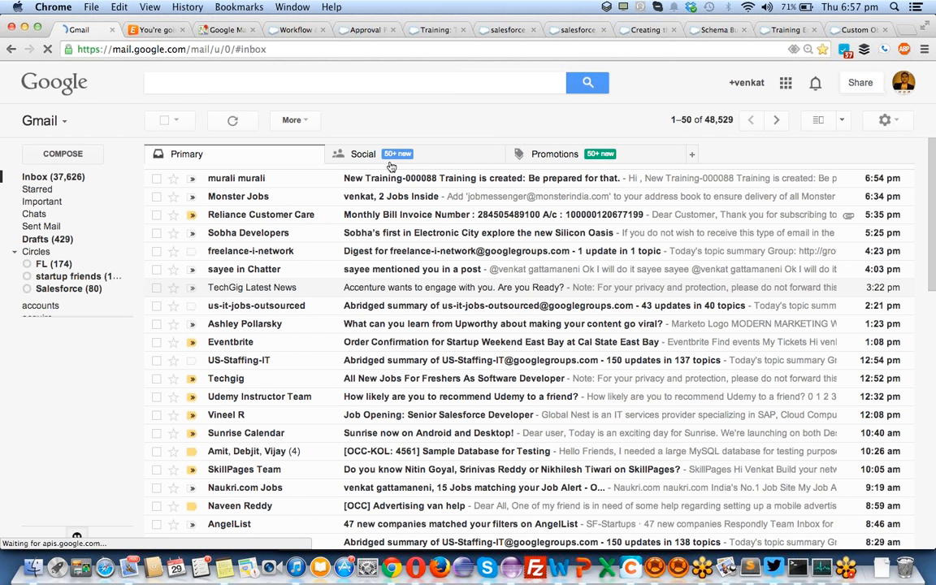
click(417, 181)
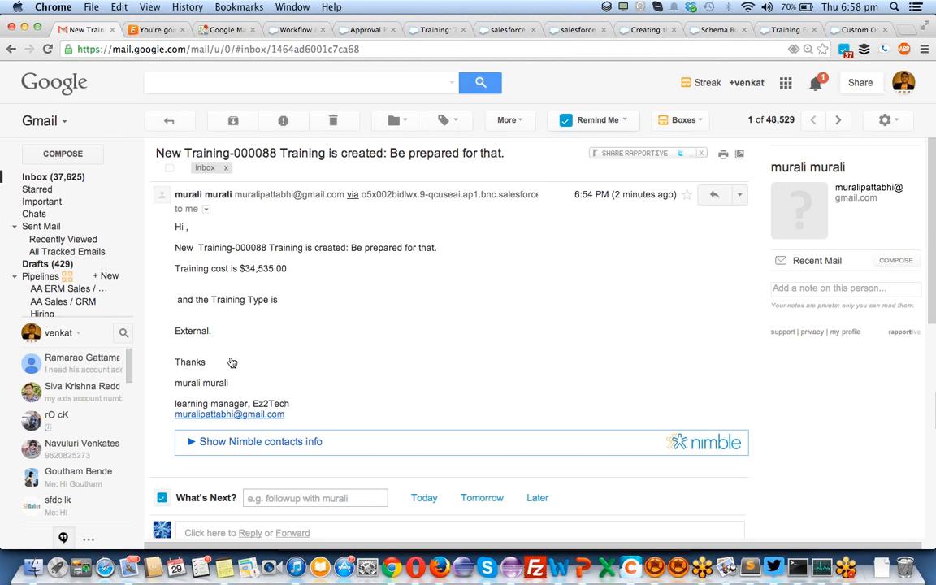
key(super+Tab)
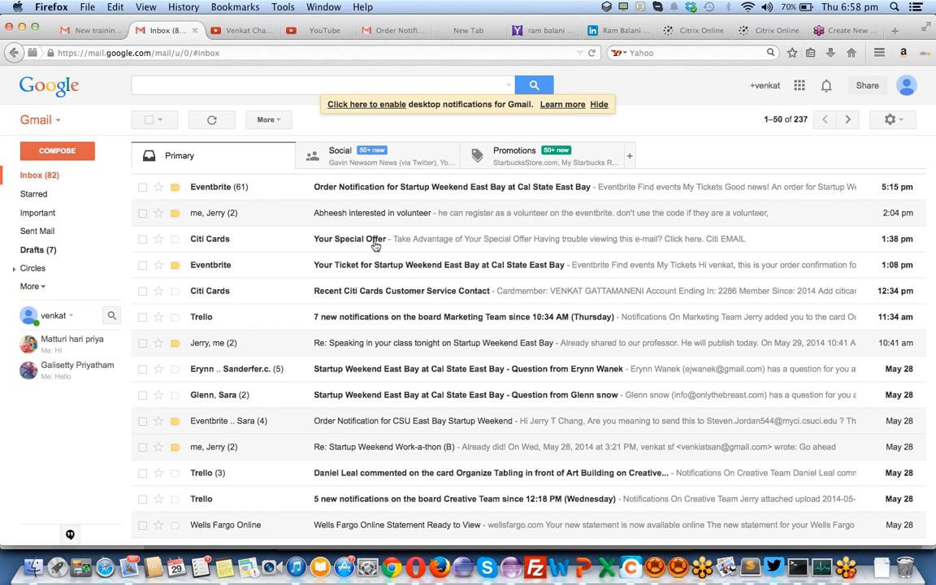
click(398, 545)
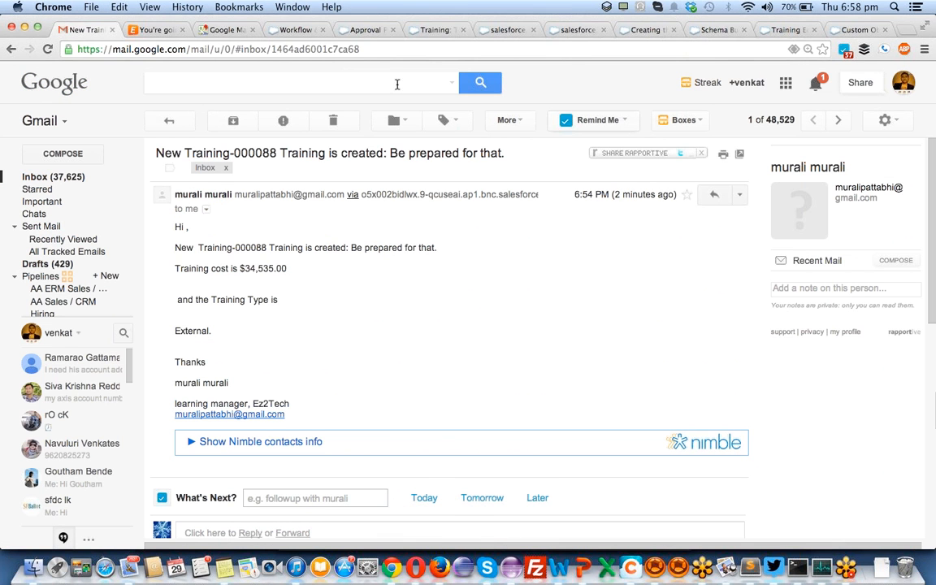
click(393, 29)
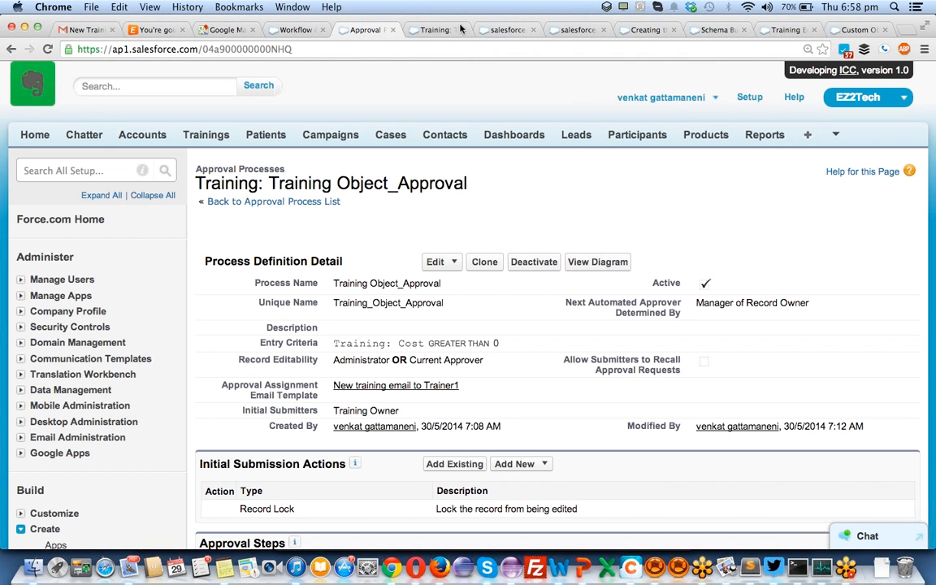
click(507, 29)
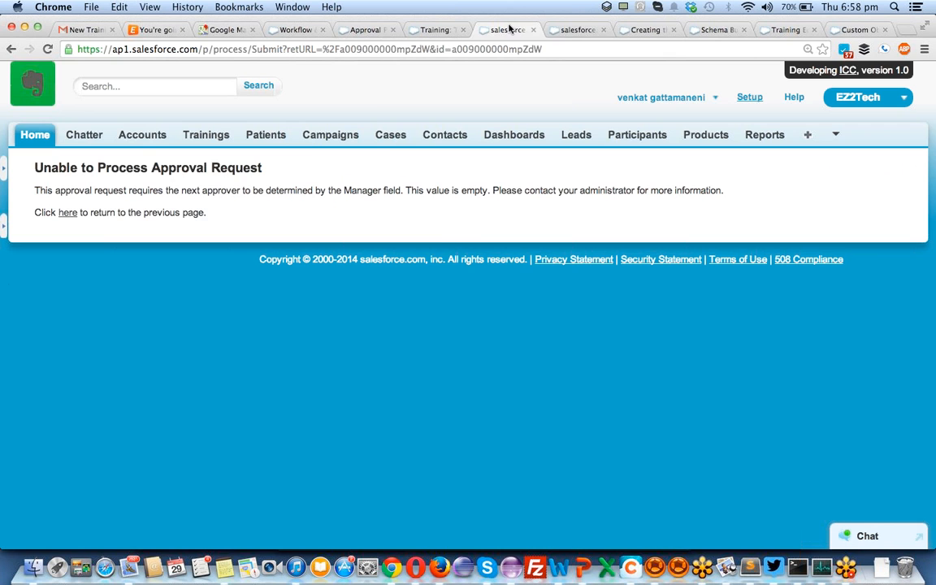
click(572, 29)
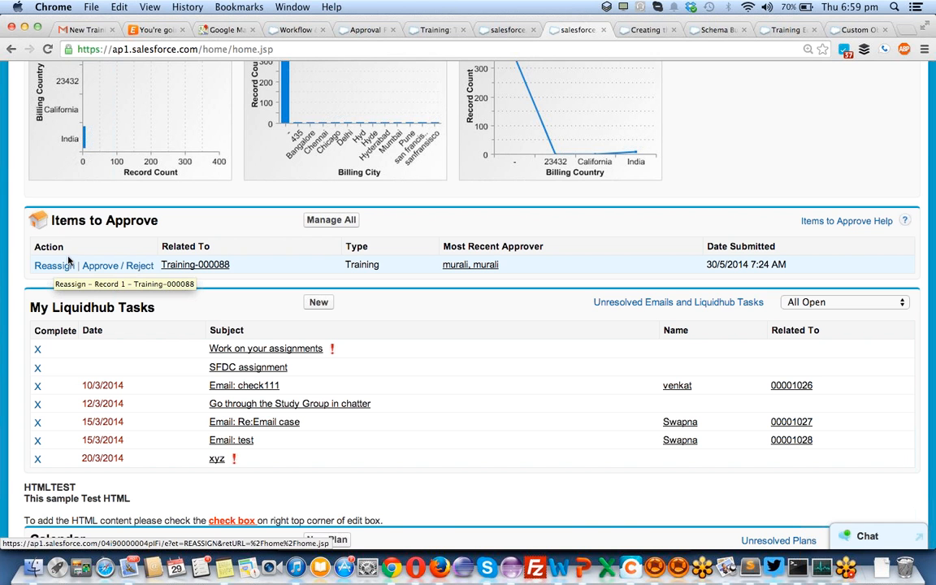
scroll(203, 321, up, 1)
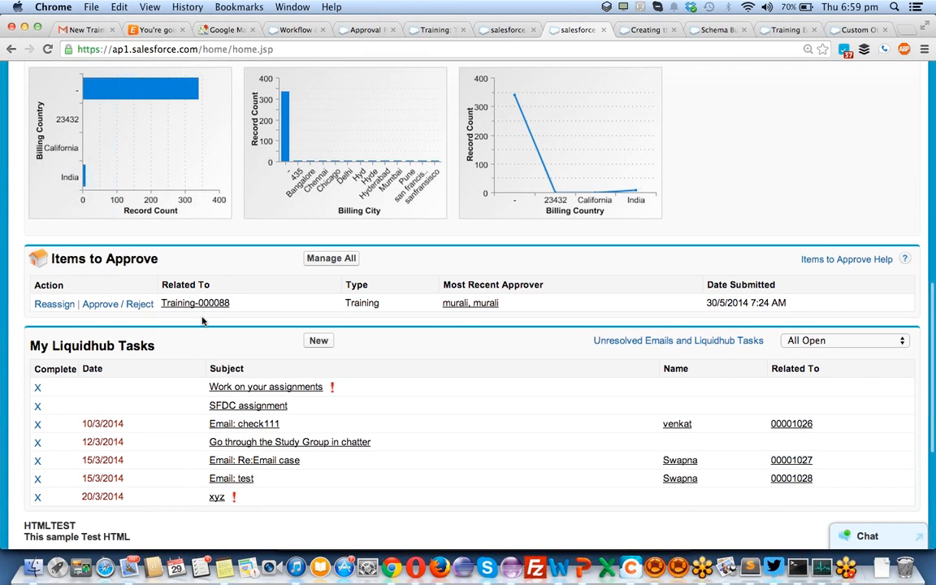
scroll(203, 321, up, 5)
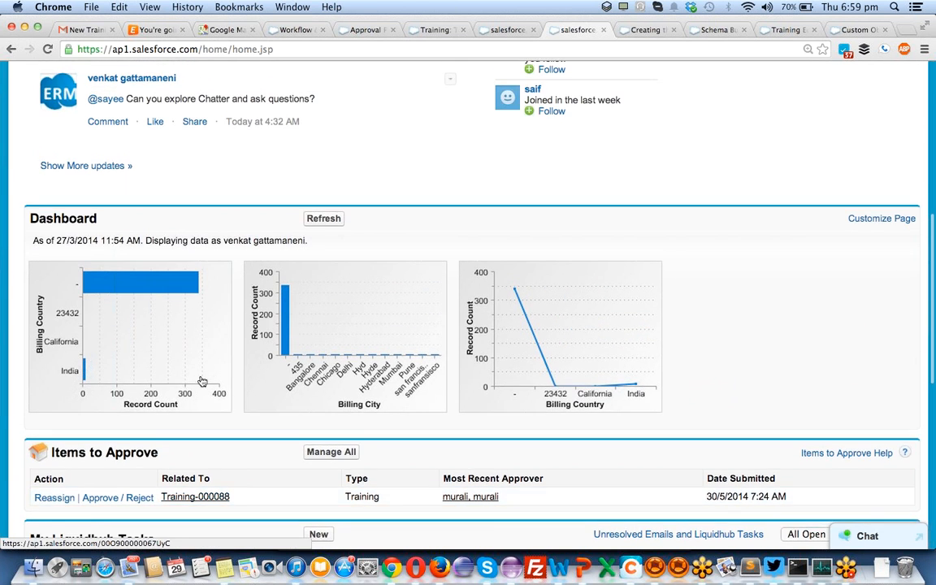
click(81, 29)
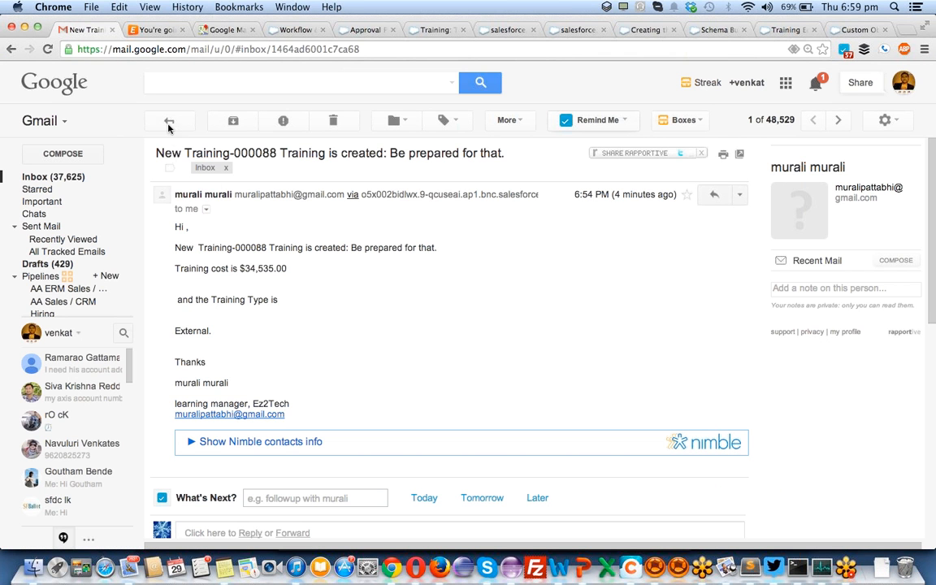
- Reply to the Training-000088 notification with the body 'approved', correcting the typo
click(713, 194)
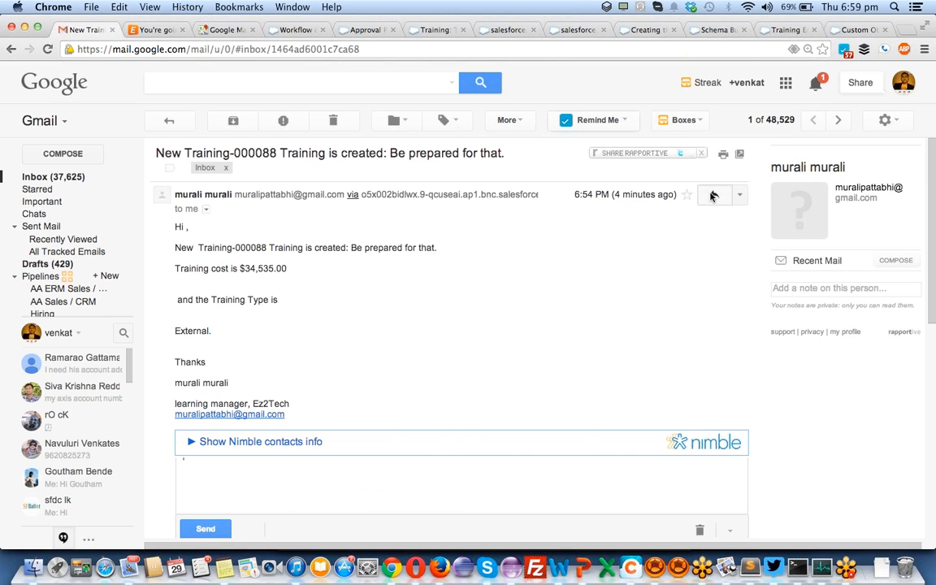
text(app)
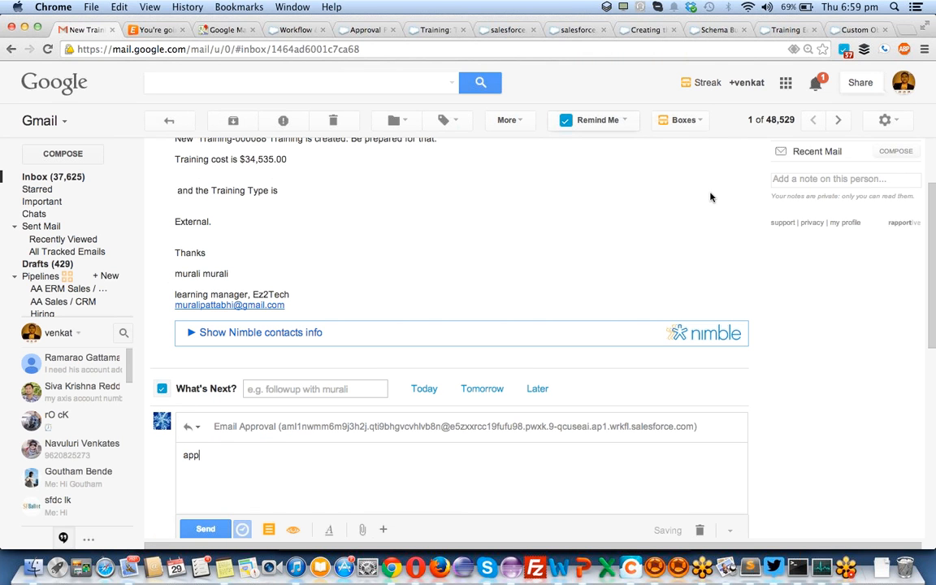
text(r)
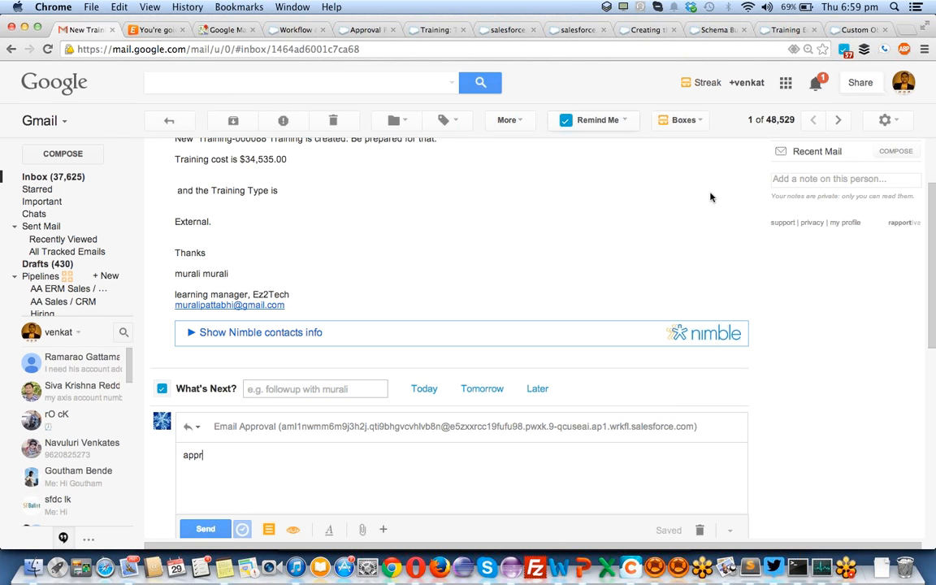
text(oved)
key(BackSpace)
key(BackSpace)
text(ved)
- Send the 'approved' reply and reload Salesforce Home to confirm Items to Approve is empty
click(200, 527)
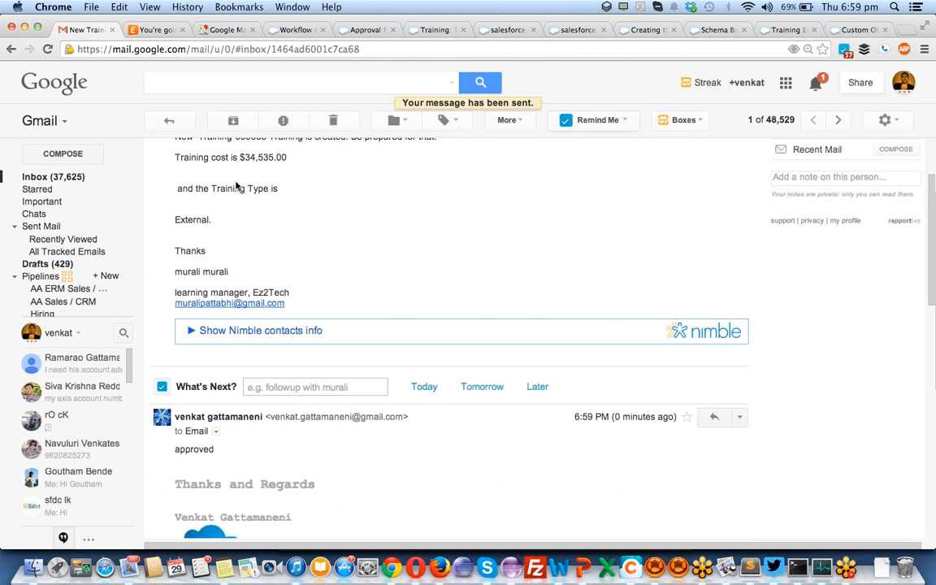
key(super+Tab)
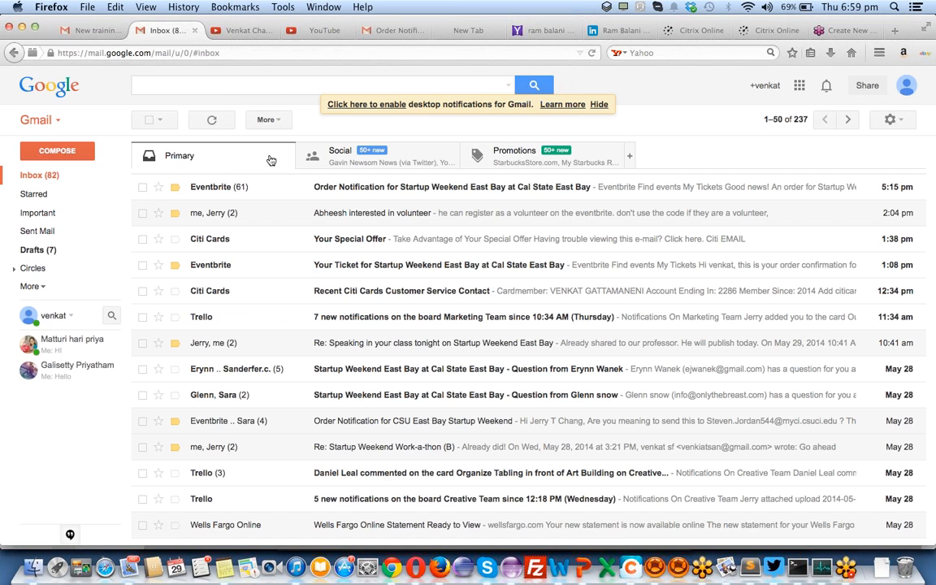
key(super+Tab)
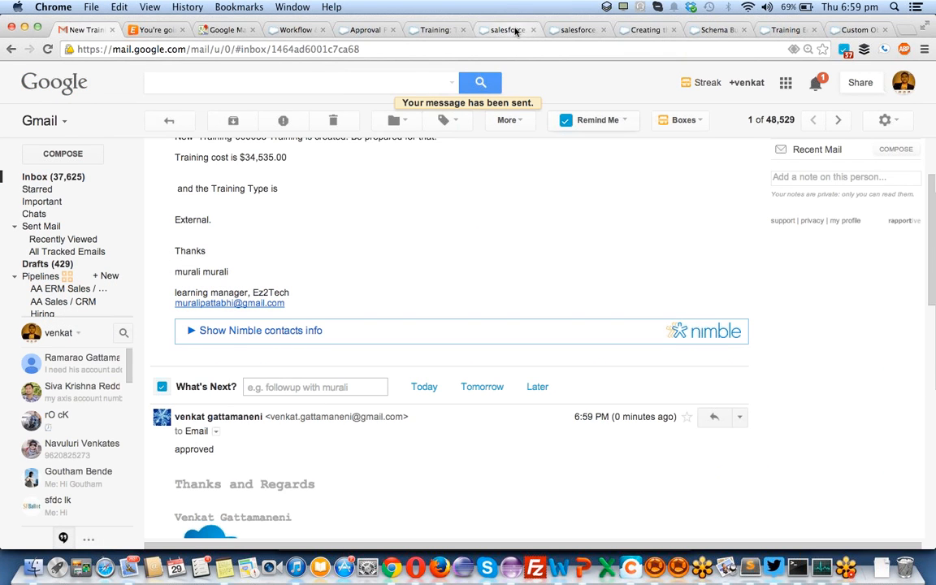
click(515, 31)
key(ctrl+Tab)
key(super+r)
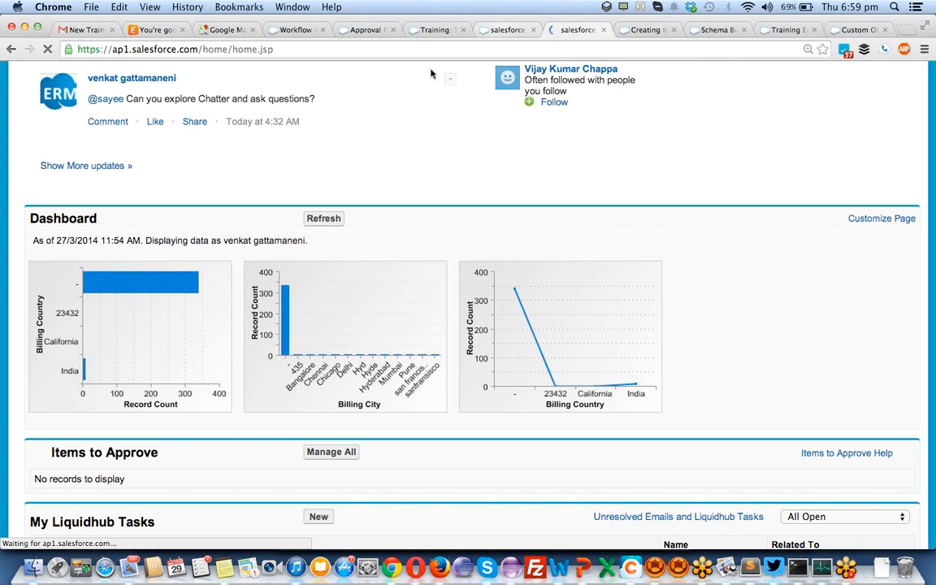
scroll(356, 228, down, 3)
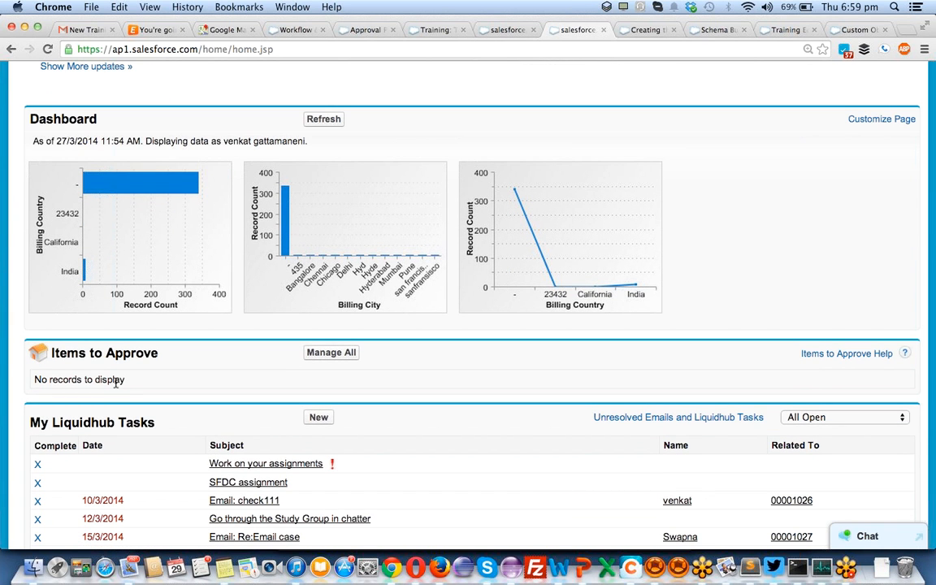
key(super+r)
click(88, 30)
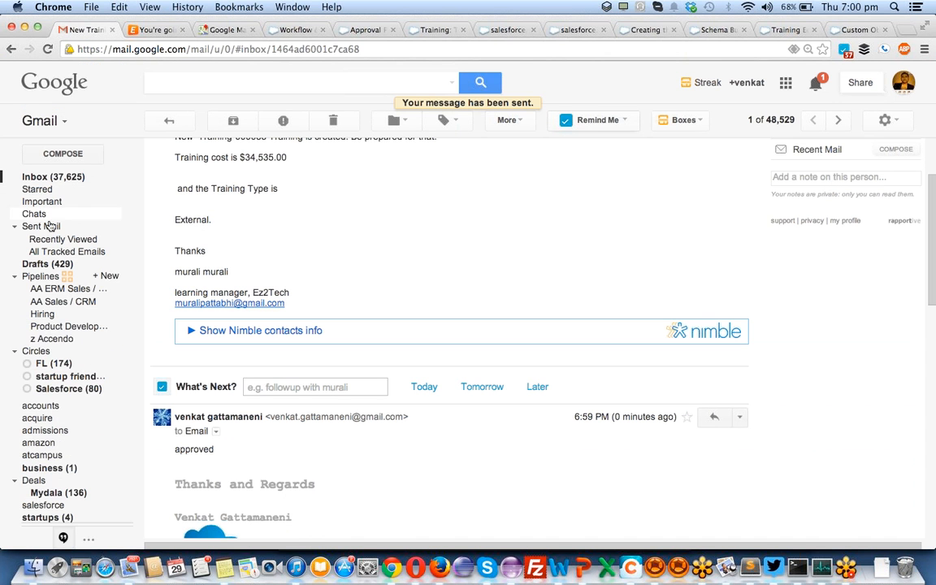
click(215, 431)
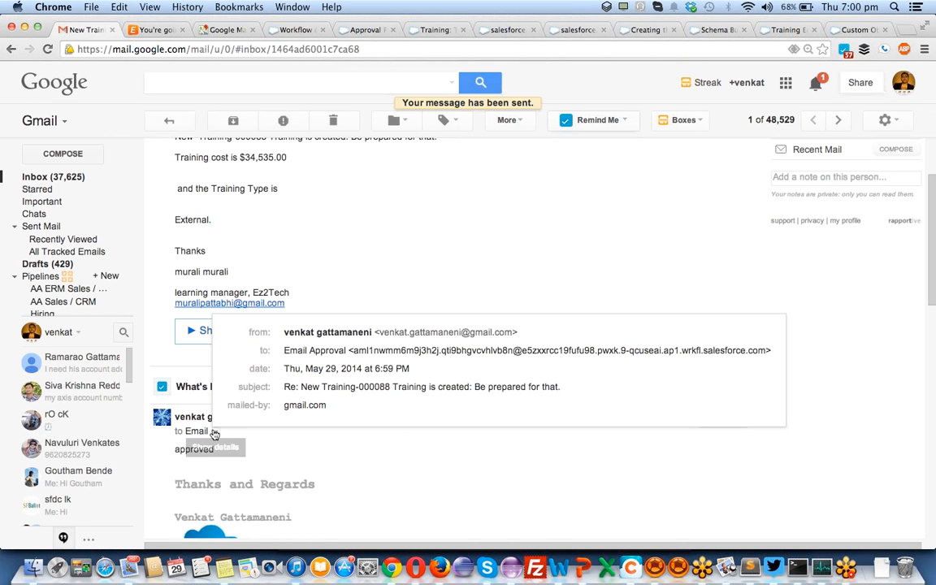
double_click(391, 351)
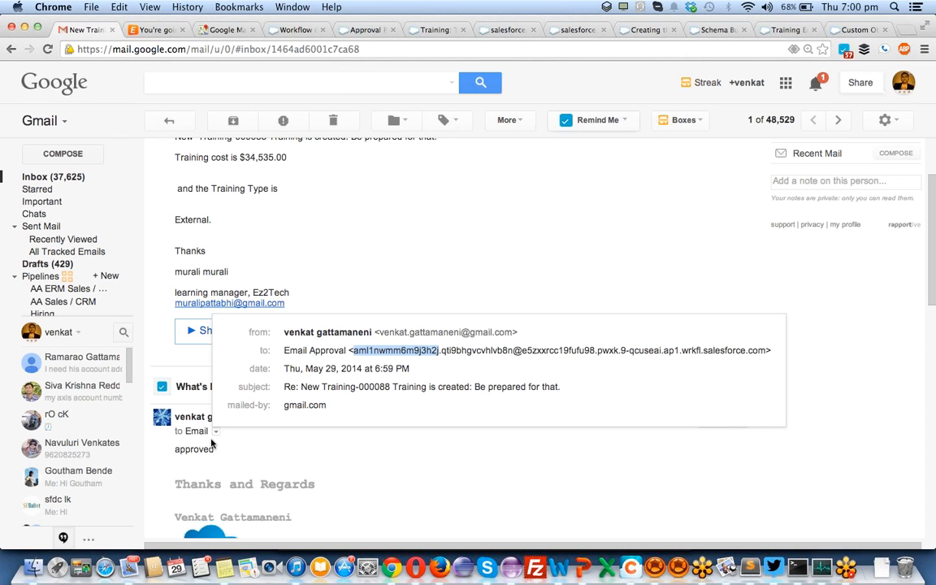
key(super+Tab)
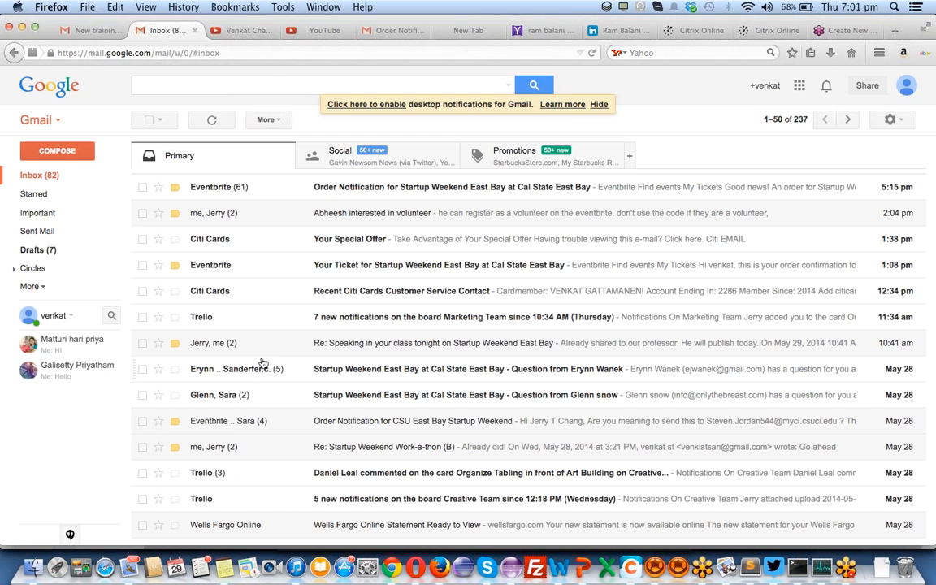
key(super+Tab)
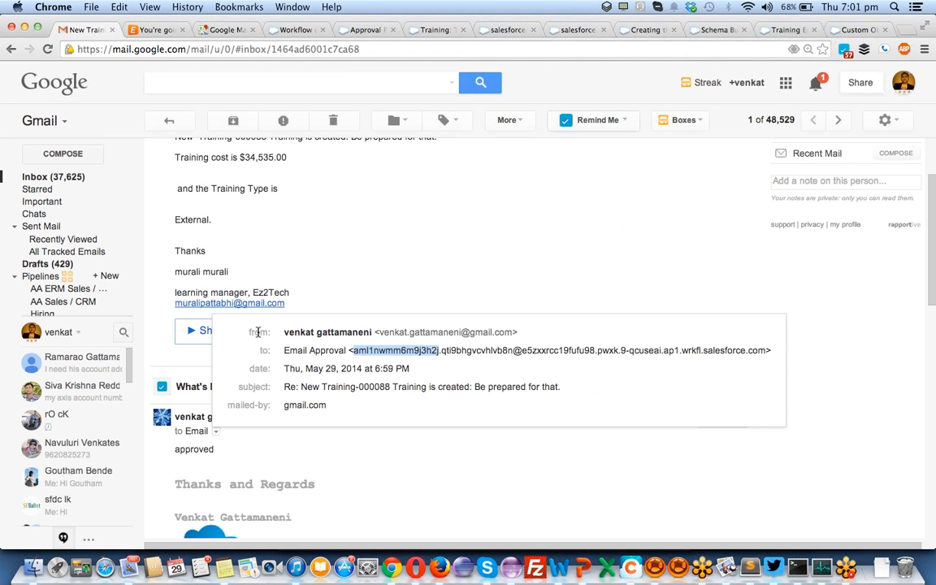
click(567, 31)
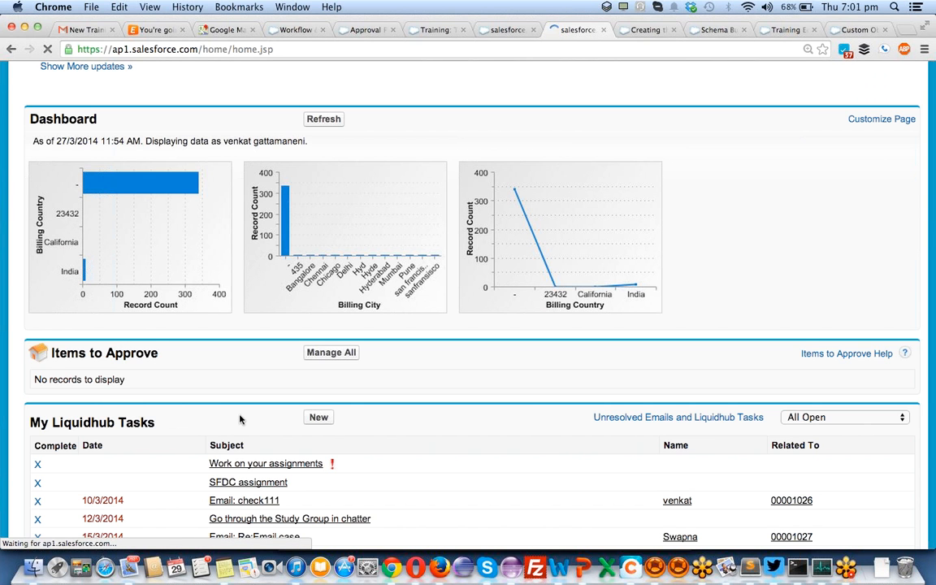
scroll(240, 420, down, 3)
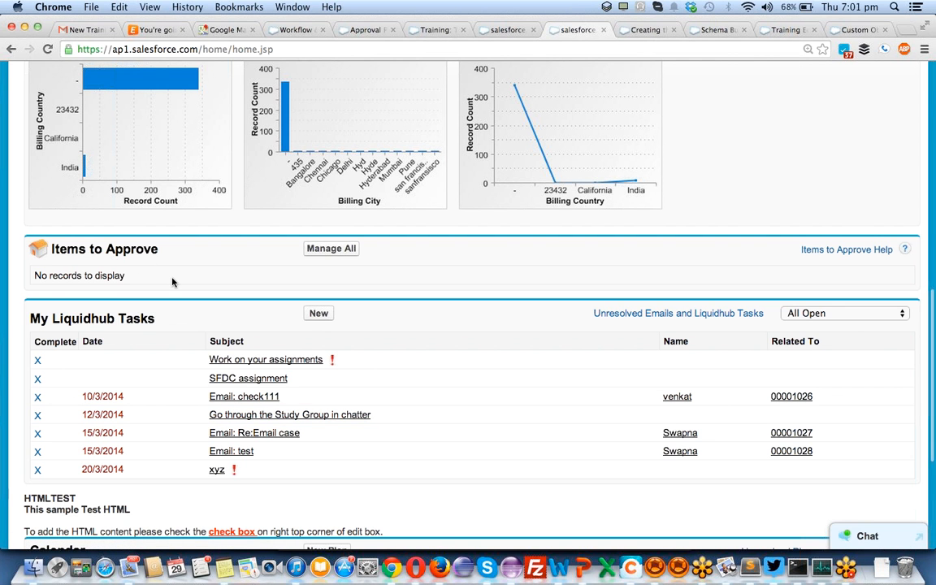
scroll(172, 282, up, 10)
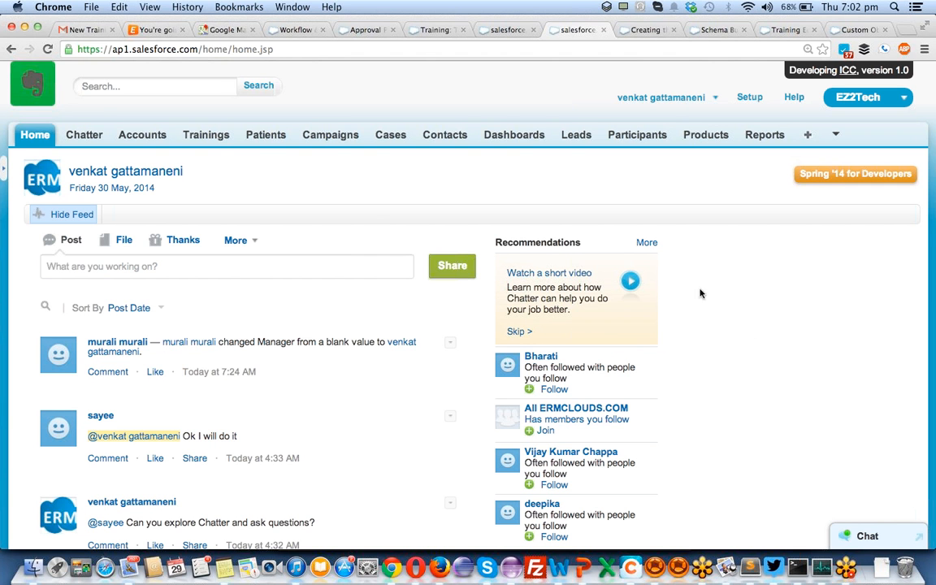
scroll(469, 305, down, 10)
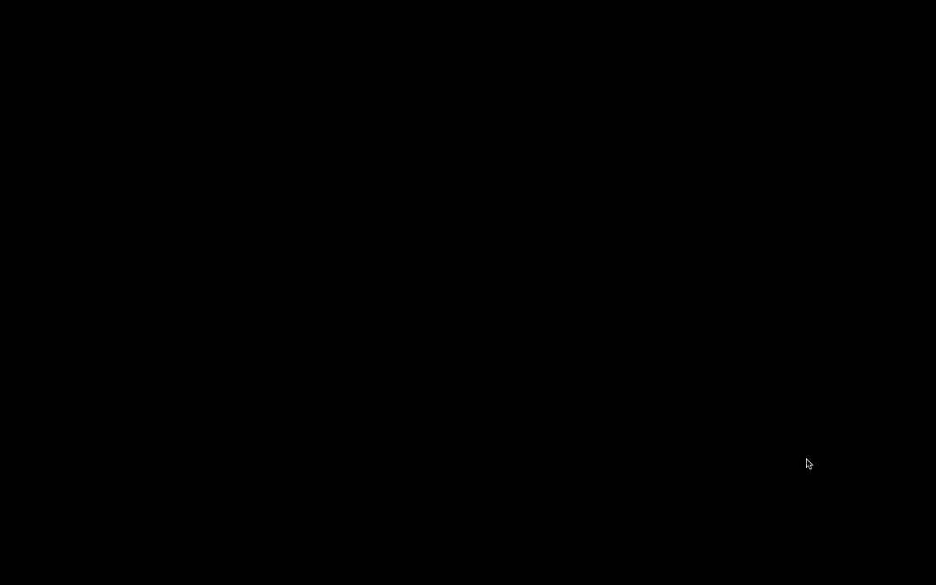
- Submit Training-000089 for approval, get the 'Unable to Submit for Approval' error, then go to Setup
click(849, 567)
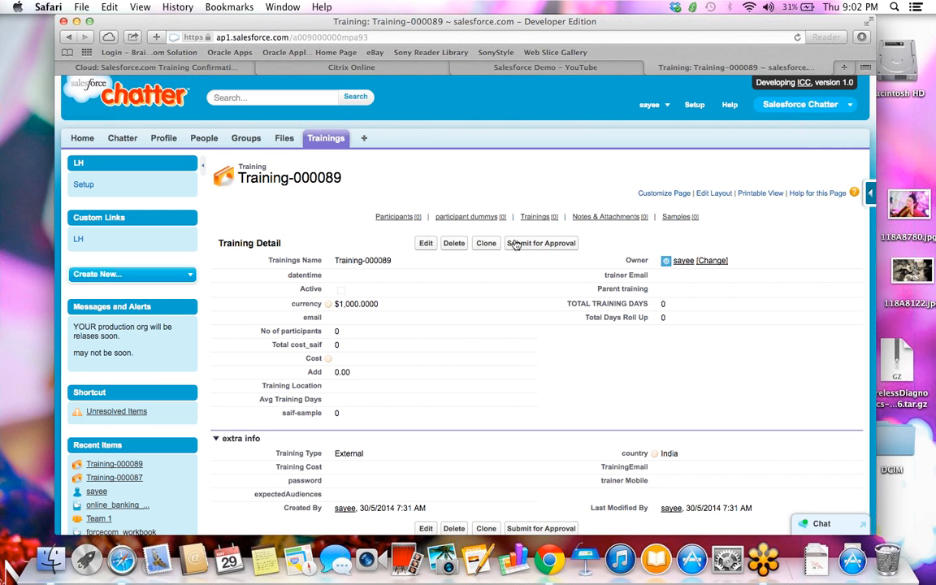
click(534, 244)
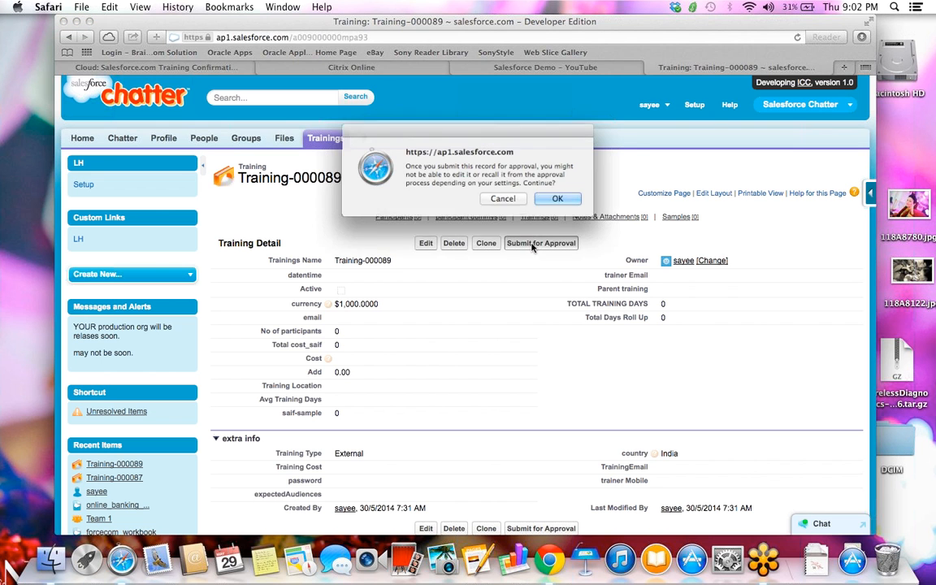
click(550, 202)
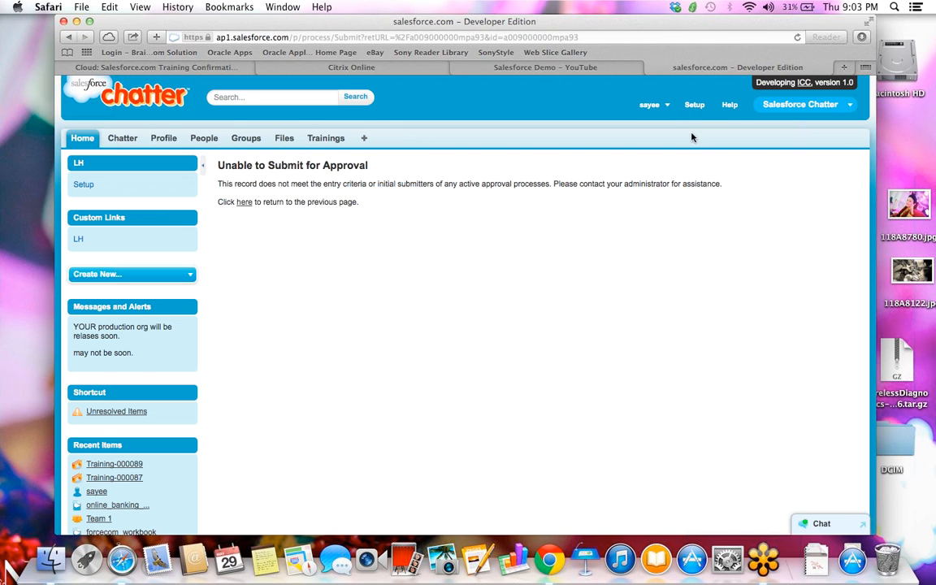
click(695, 105)
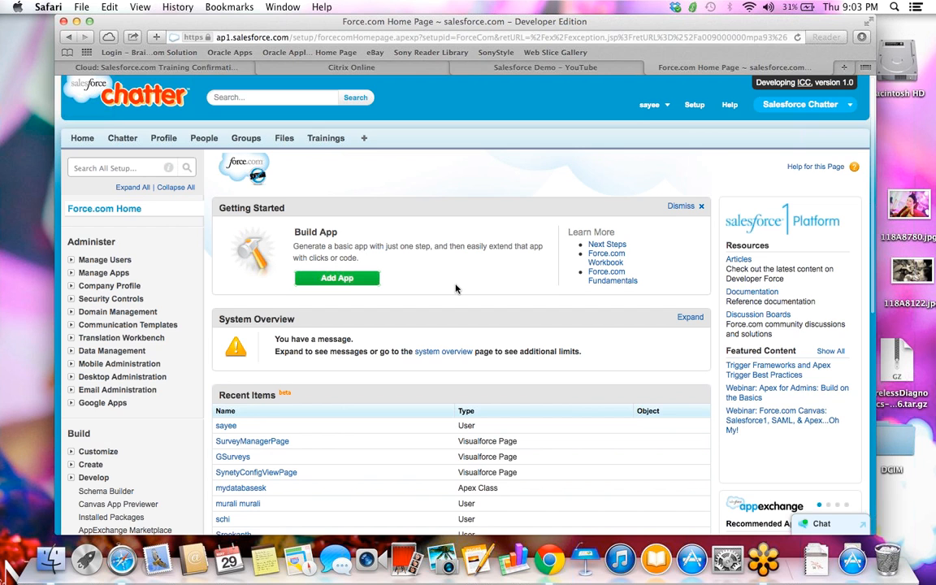
- Under Manage Users in the Setup sidebar, open the All Users list
scroll(455, 288, down, 2)
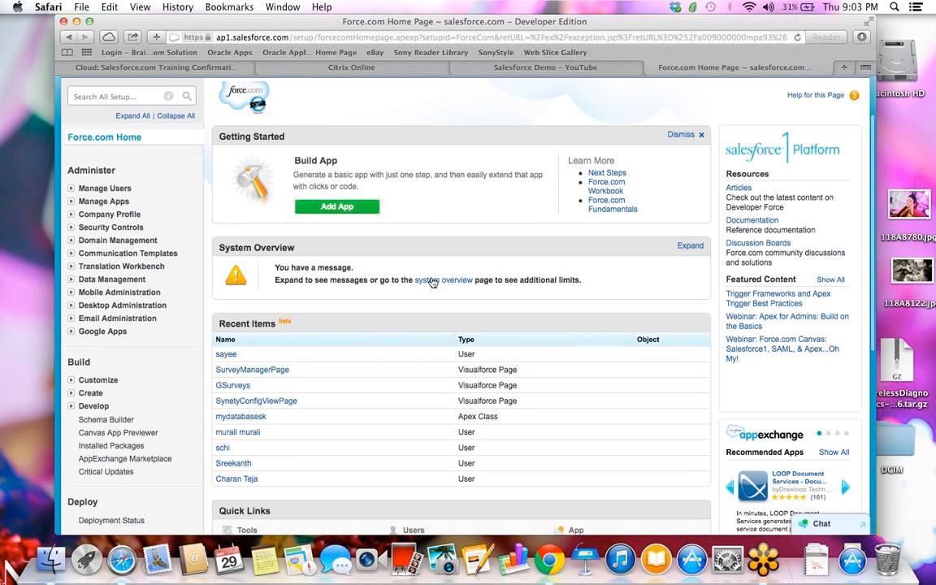
click(71, 190)
click(99, 204)
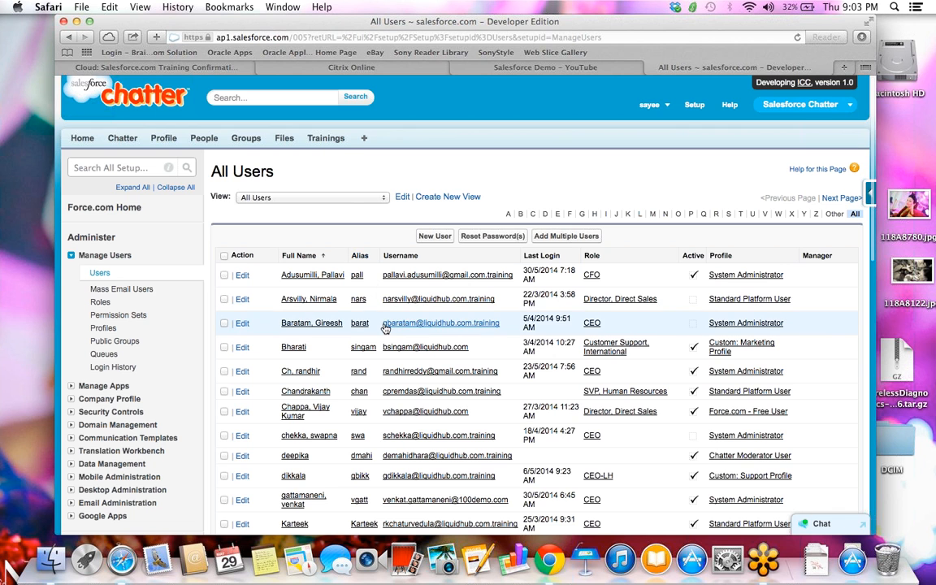
scroll(386, 328, down, 3)
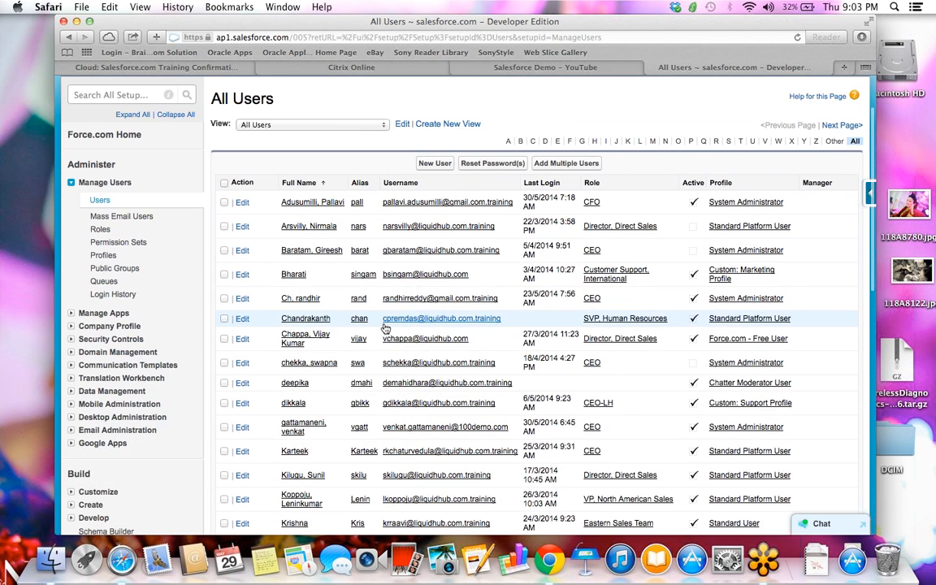
scroll(385, 328, down, 2)
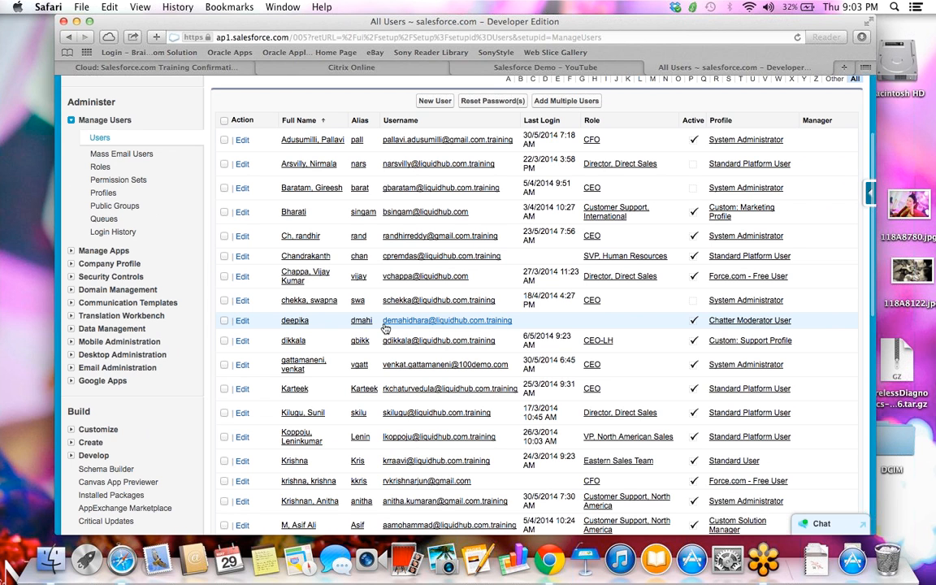
scroll(385, 327, up, 5)
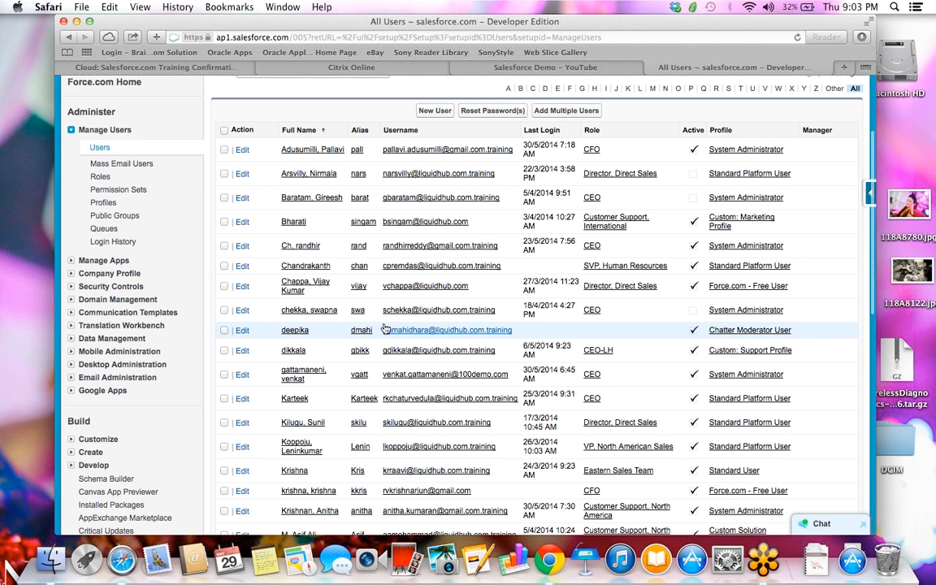
key(super+f)
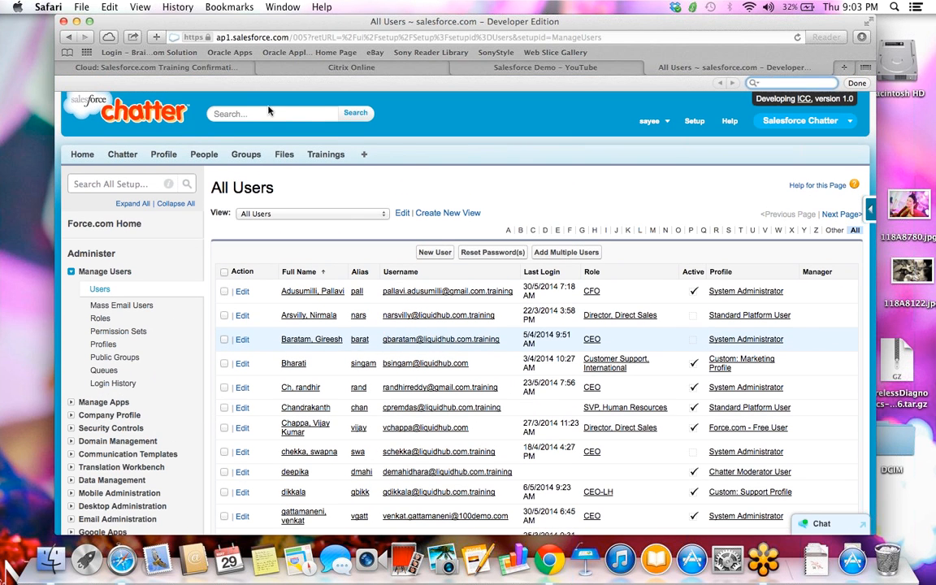
click(267, 112)
text(SAyee)
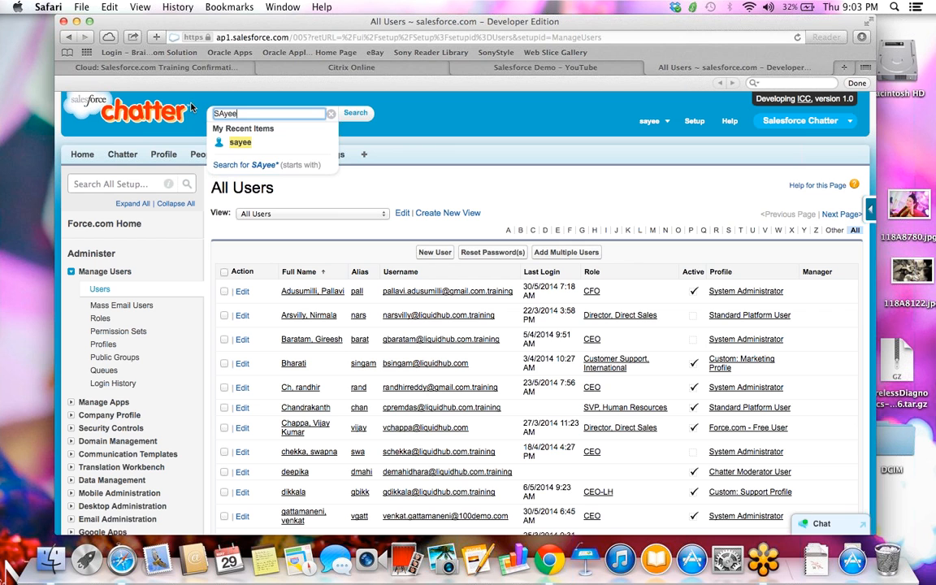
key(BackSpace)
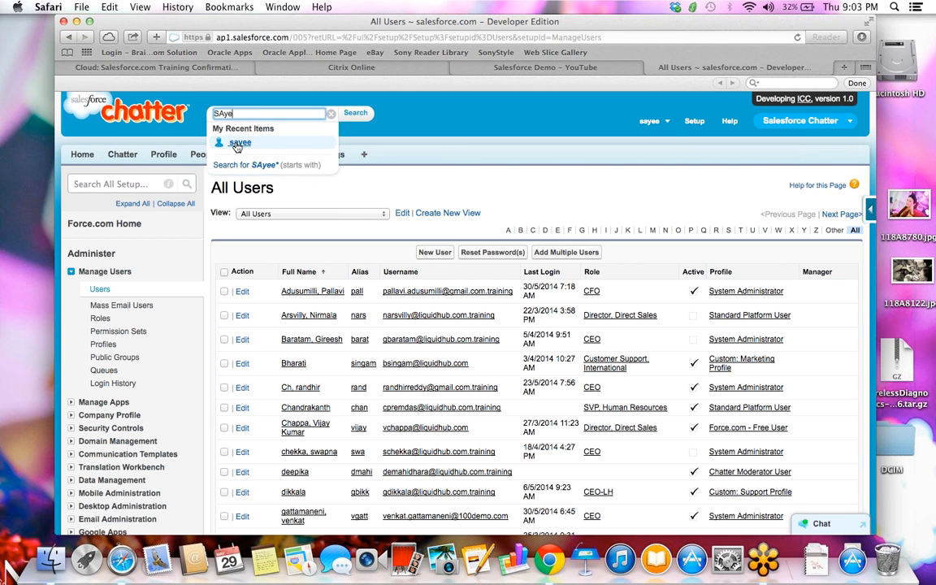
key(BackSpace)
key(BackSpace)
key(BackSpace)
key(BackSpace)
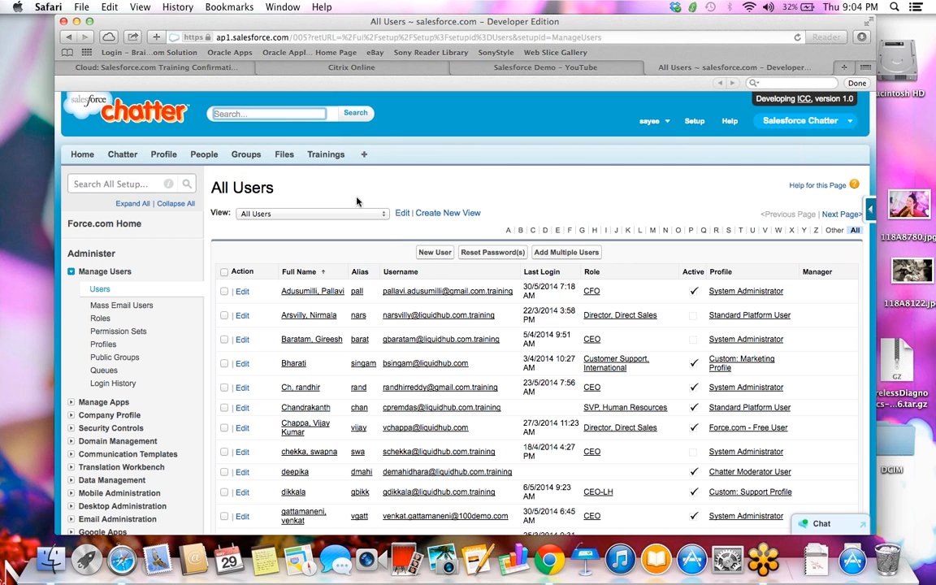
scroll(349, 273, down, 2)
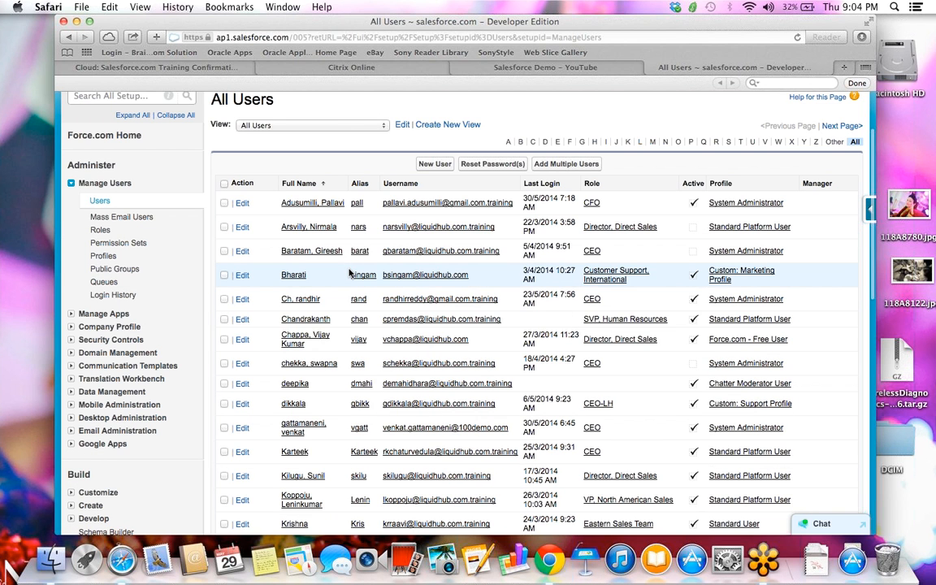
scroll(349, 273, down, 2)
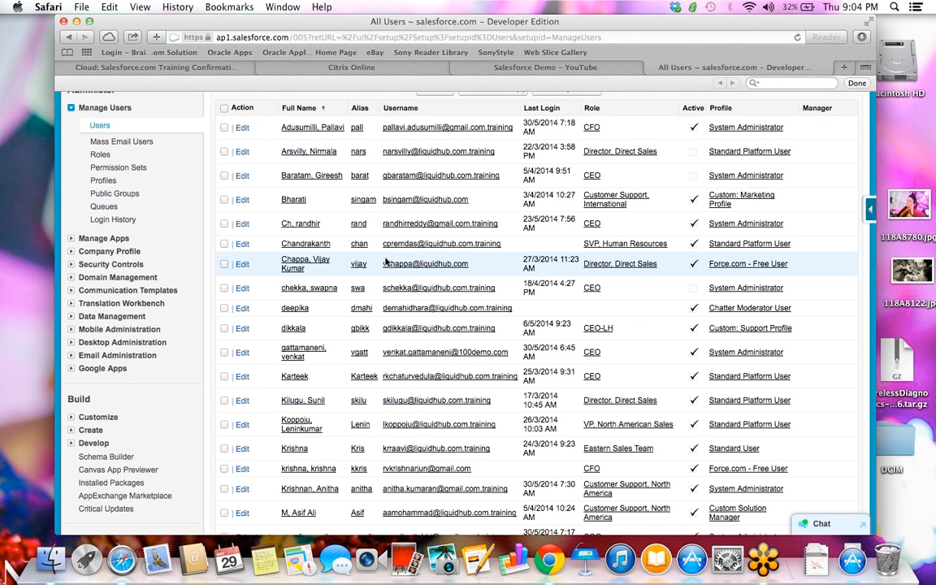
text(sa)
key(BackSpace)
key(BackSpace)
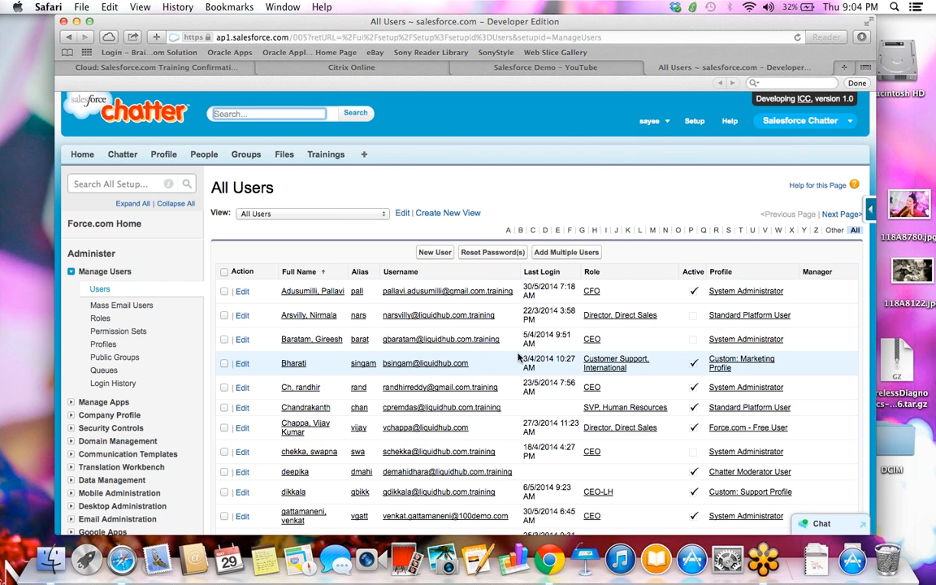
scroll(520, 357, down, 5)
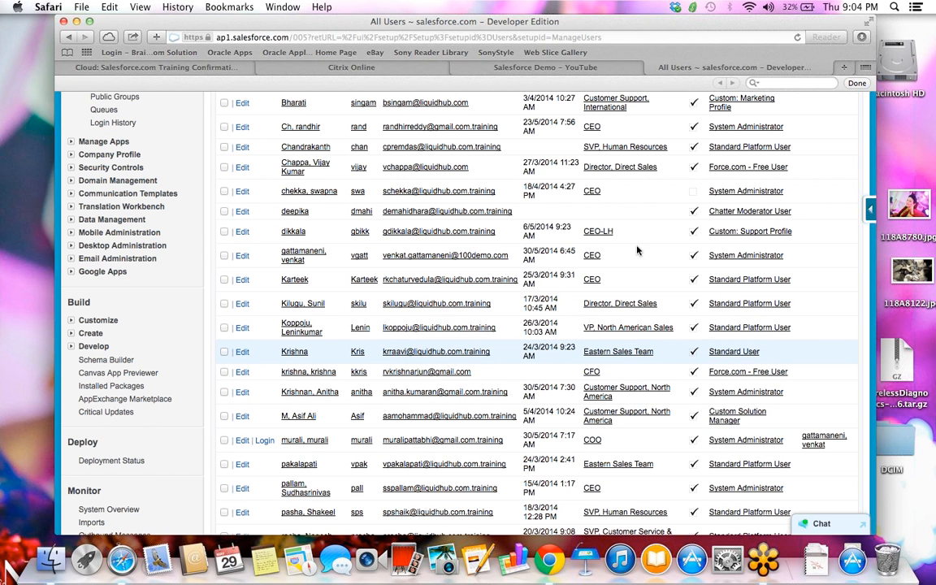
click(926, 49)
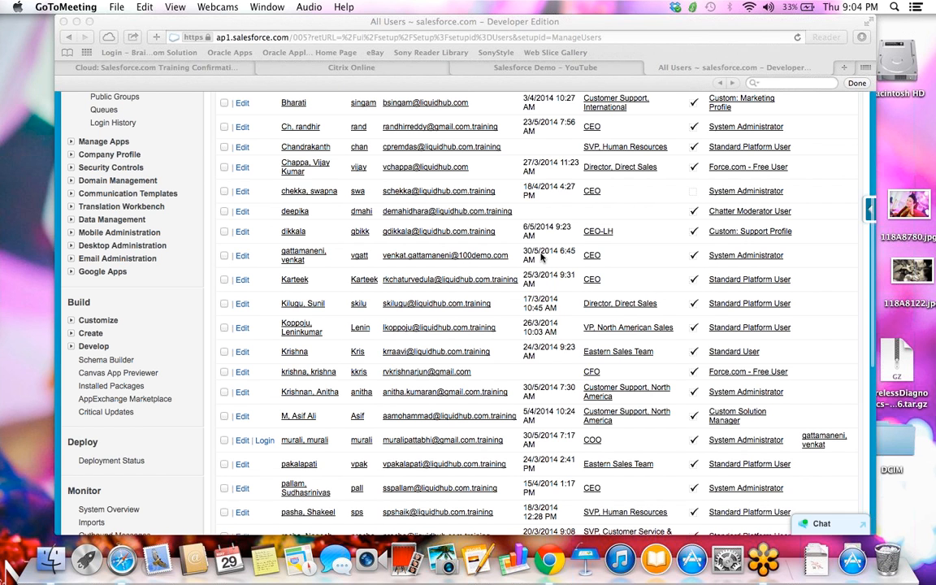
scroll(542, 257, down, 1)
scroll(542, 257, down, 3)
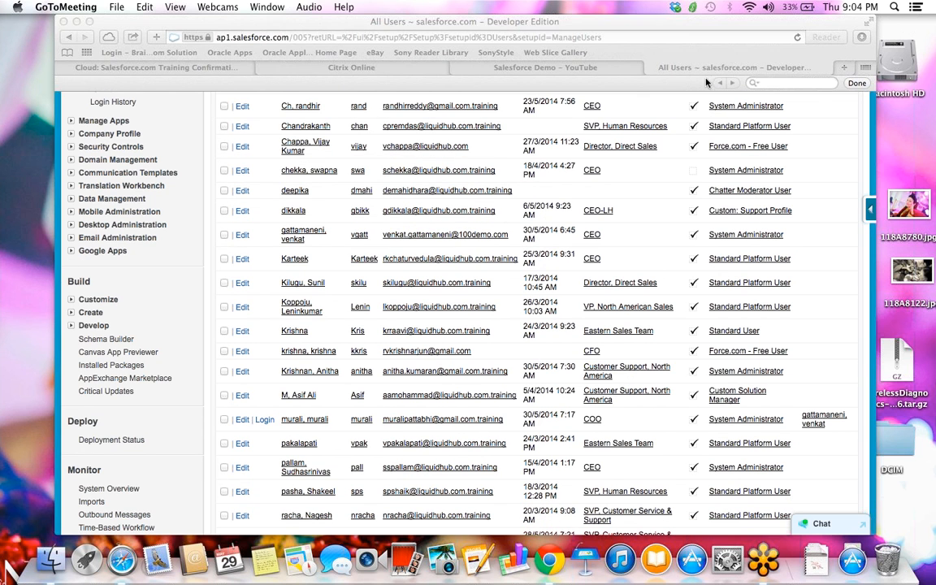
click(605, 170)
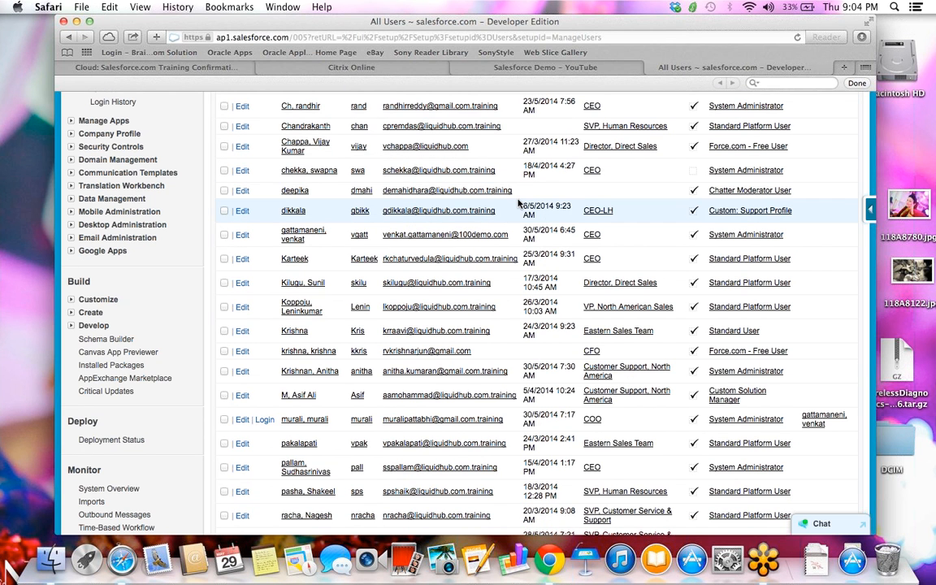
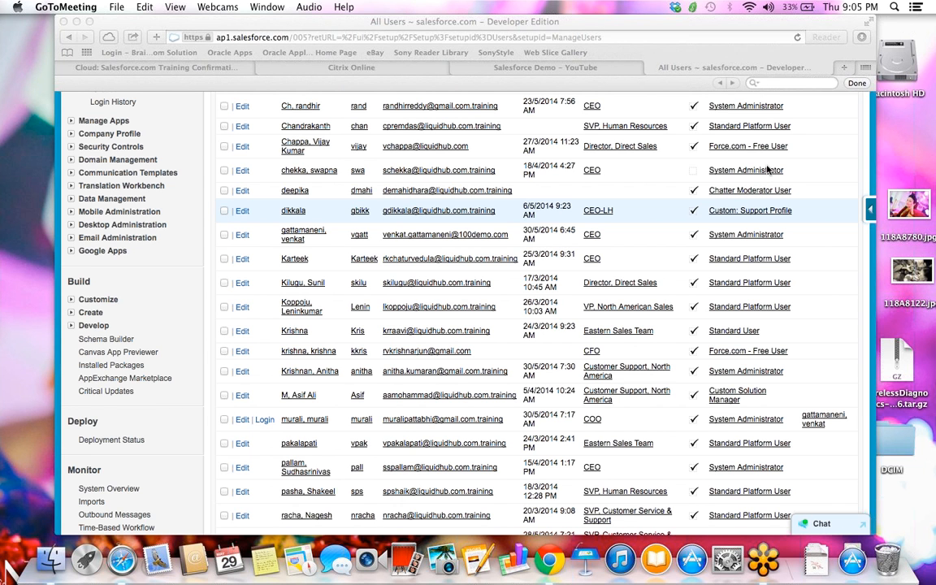
- Find your own username in the All Users list and open that CFO user's record
click(747, 170)
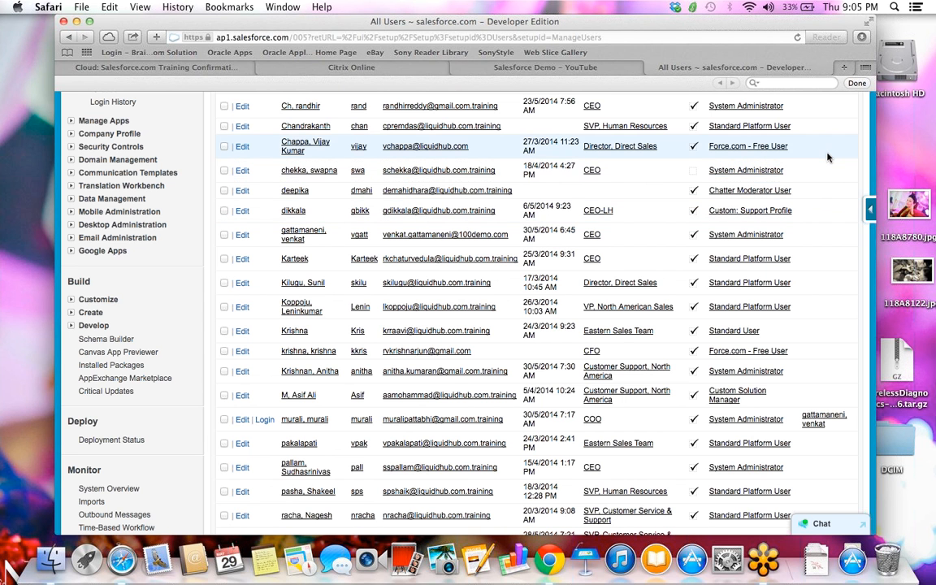
scroll(828, 157, up, 8)
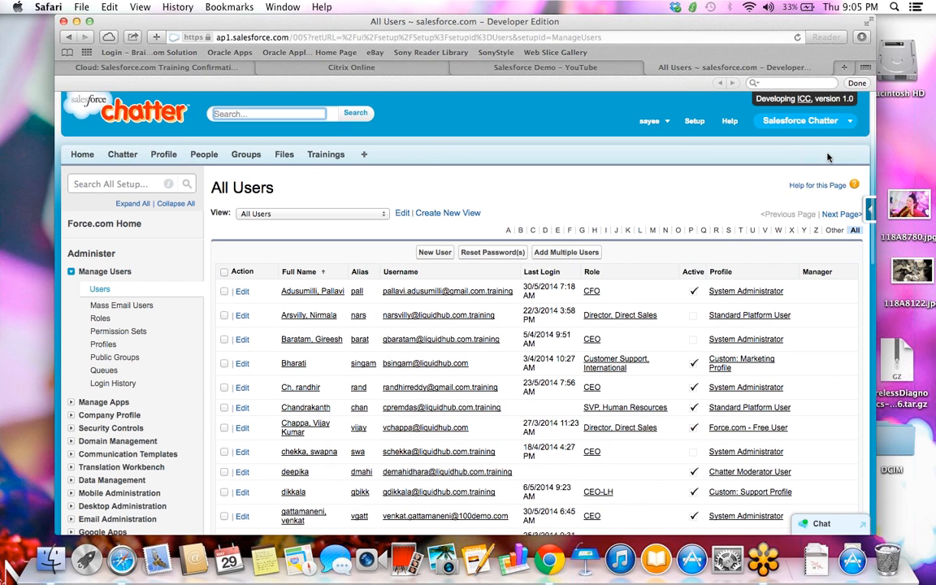
text(sayee)
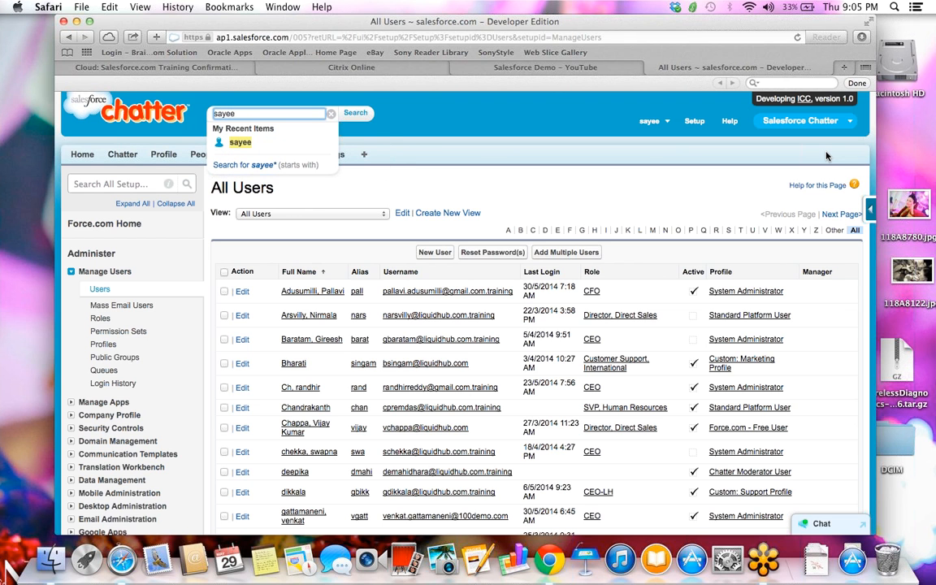
click(809, 83)
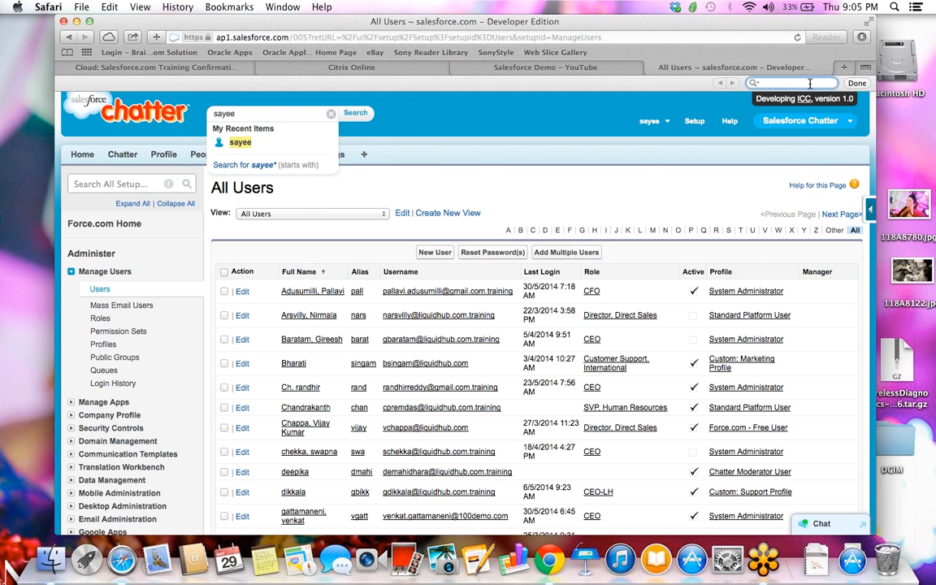
text(sayy)
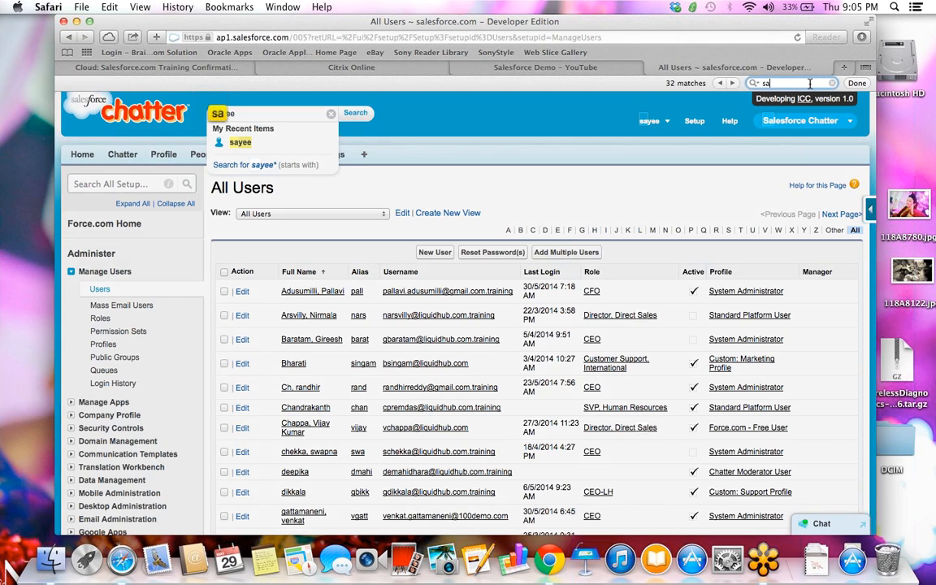
text(eee)
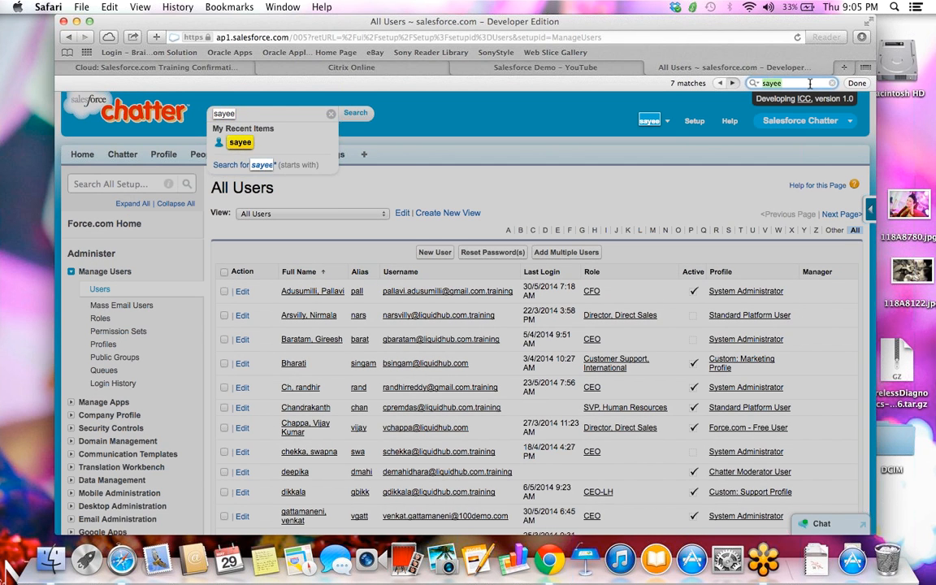
key(Return)
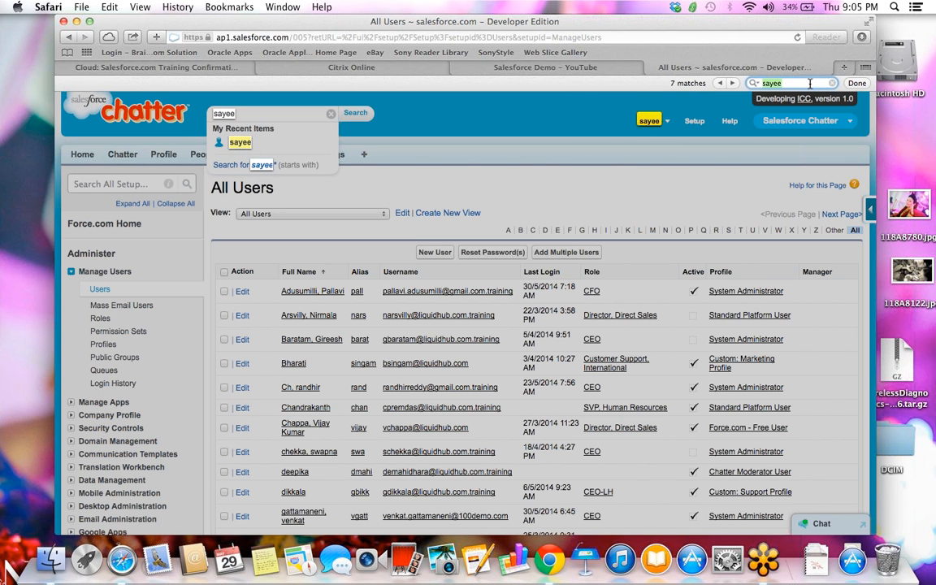
key(Return)
key(Return)
key(Return)
key(Return)
key(Return)
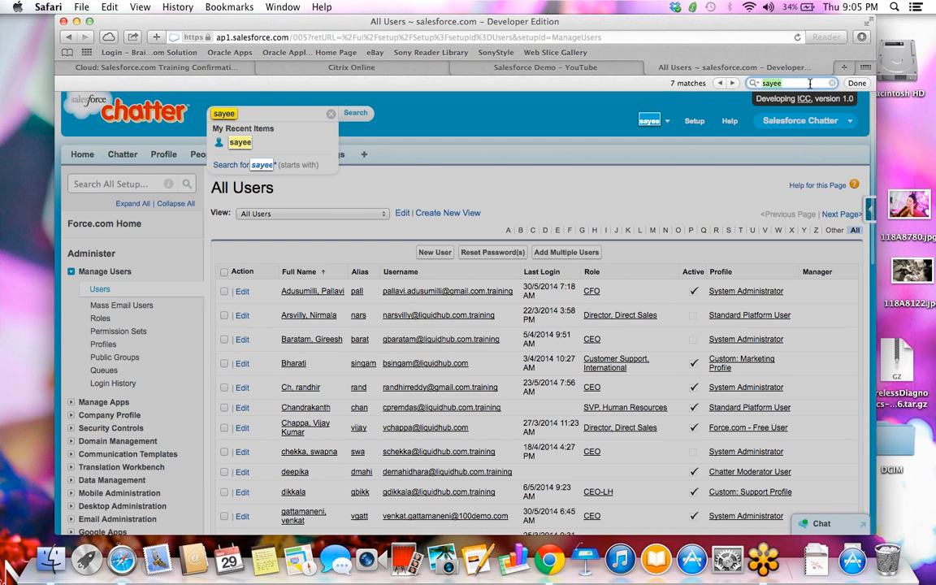
key(Return)
key(Return)
key(Return)
key(Return)
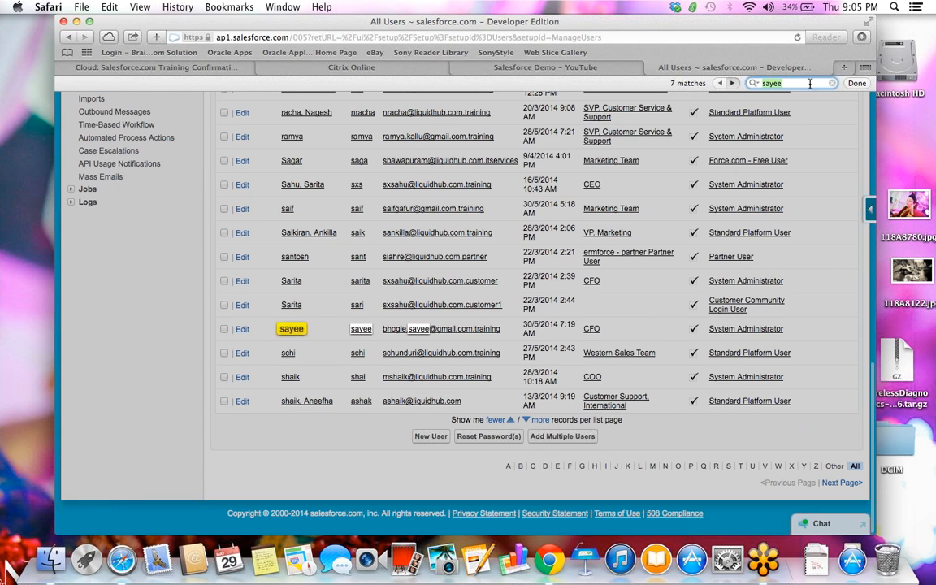
click(292, 330)
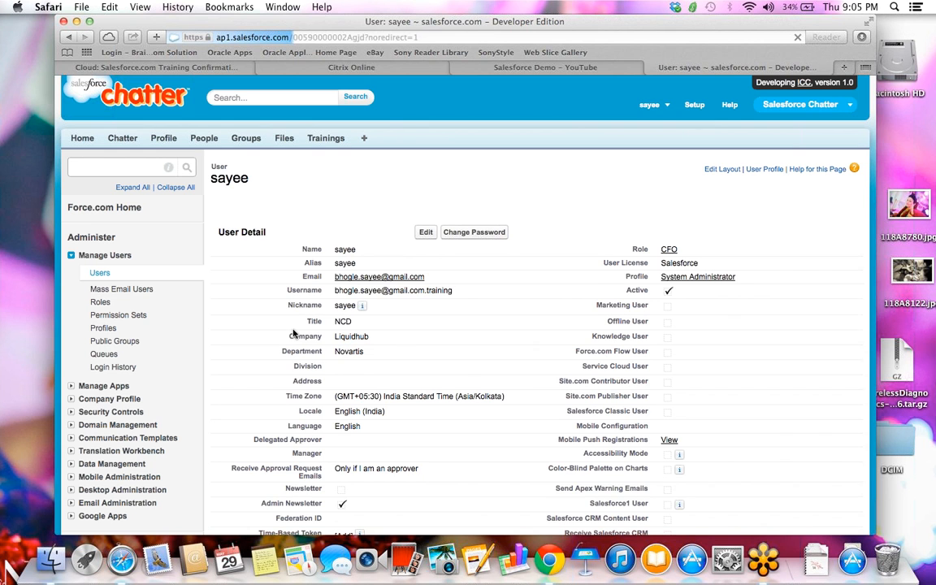
- Edit the user record and check the empty Manager lookup under Approver Settings
click(425, 242)
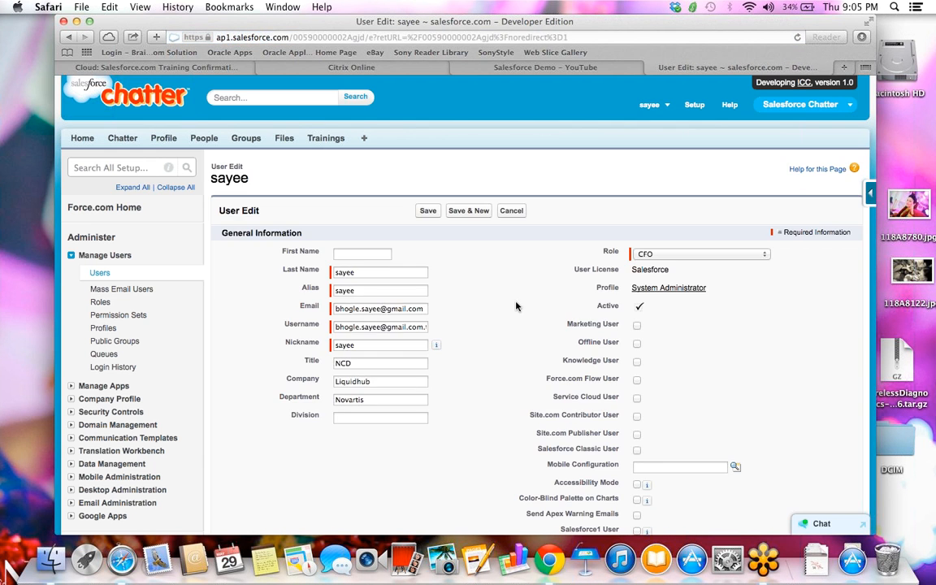
scroll(515, 306, down, 8)
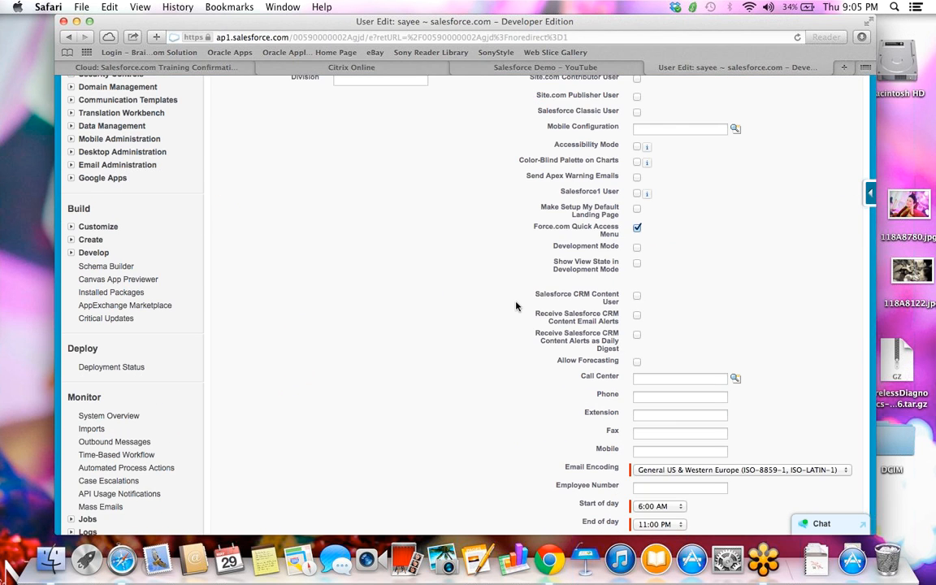
scroll(515, 305, down, 12)
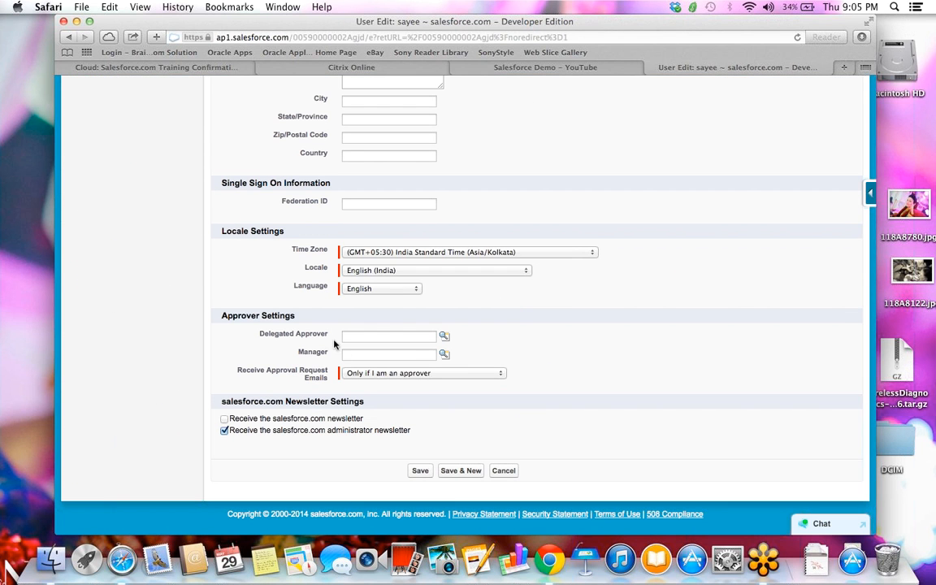
click(445, 355)
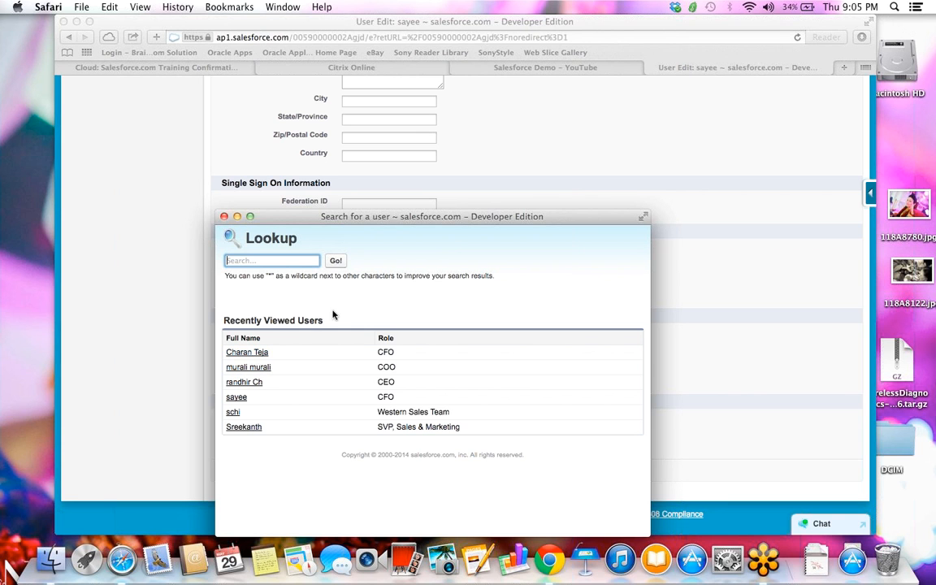
click(765, 244)
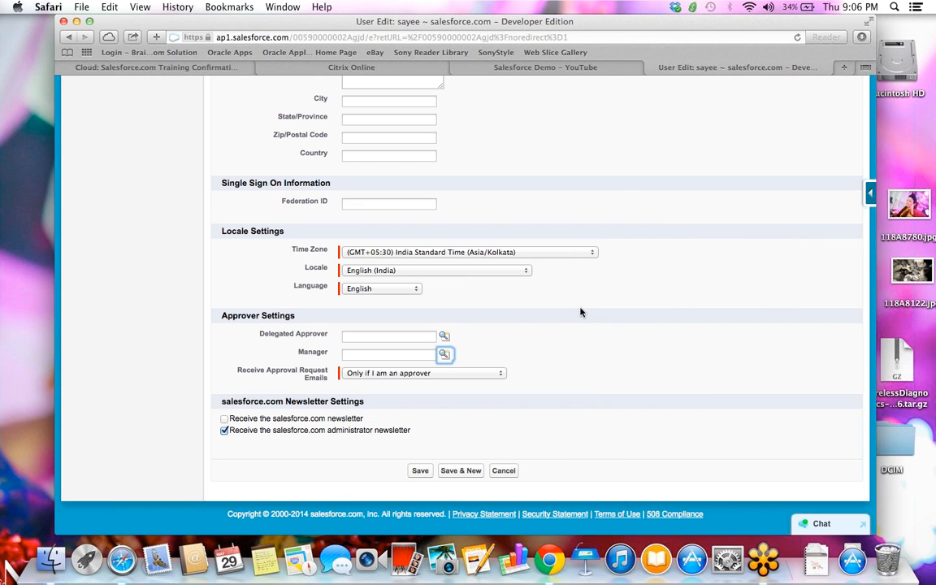
scroll(580, 312, up, 4)
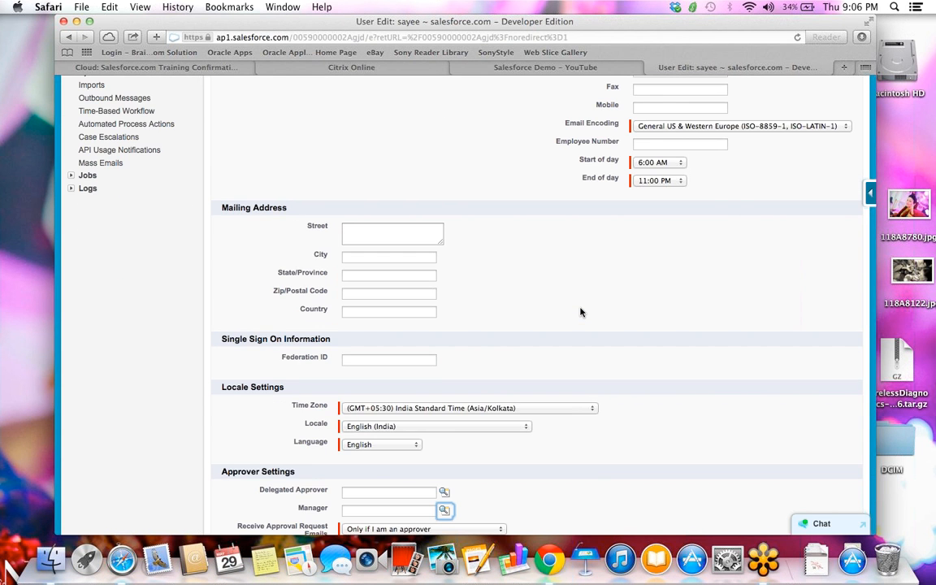
scroll(580, 312, up, 15)
scroll(580, 312, up, 3)
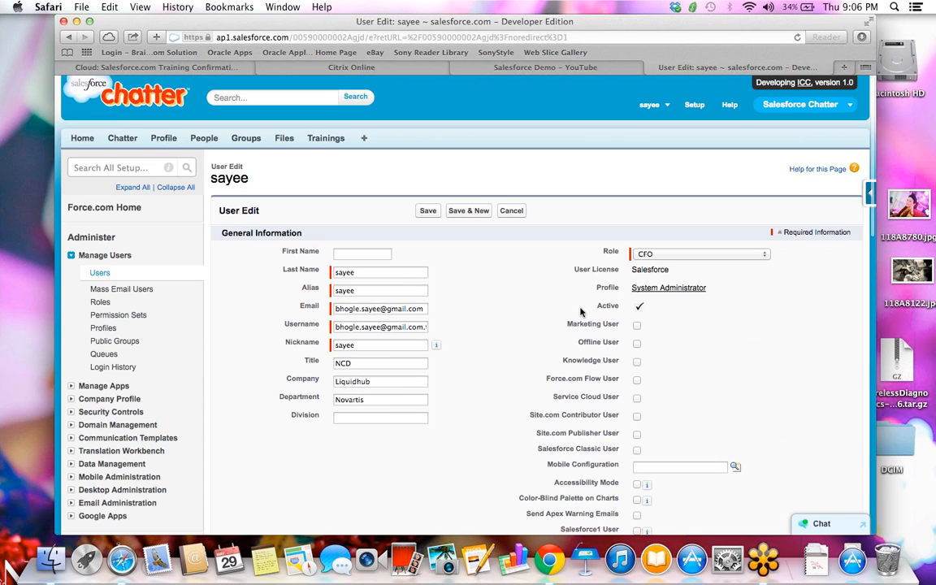
scroll(580, 312, down, 20)
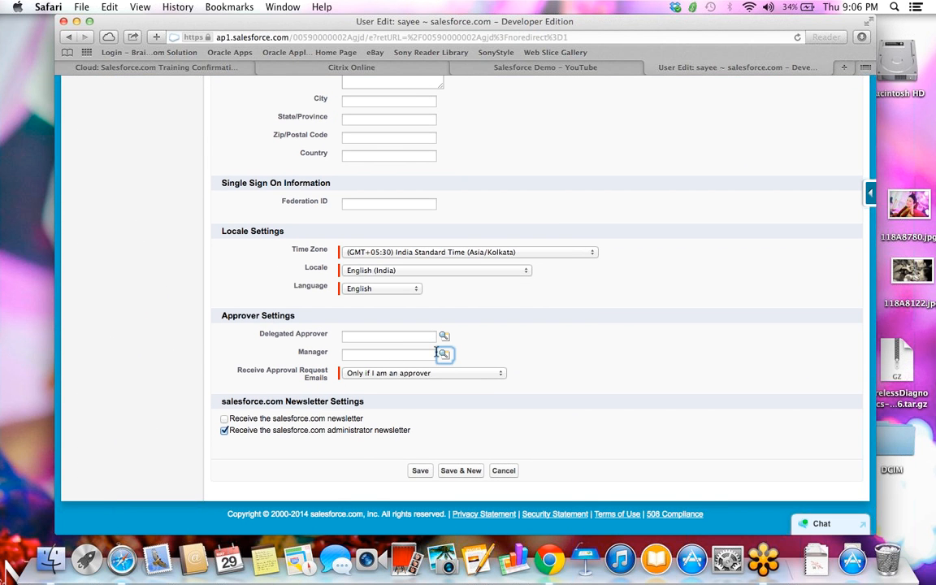
- Search users and set the CEO as this user's Manager
click(444, 354)
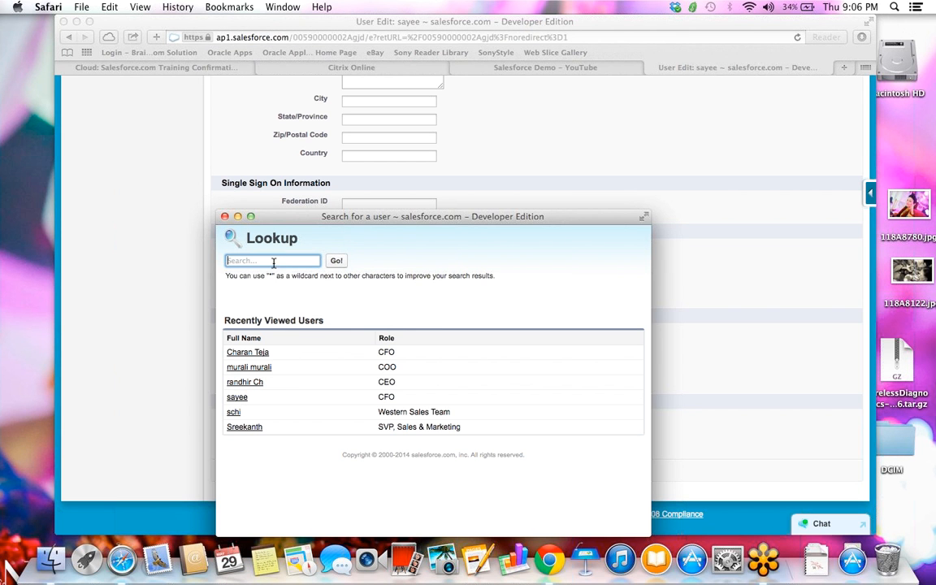
text(venk)
key(Return)
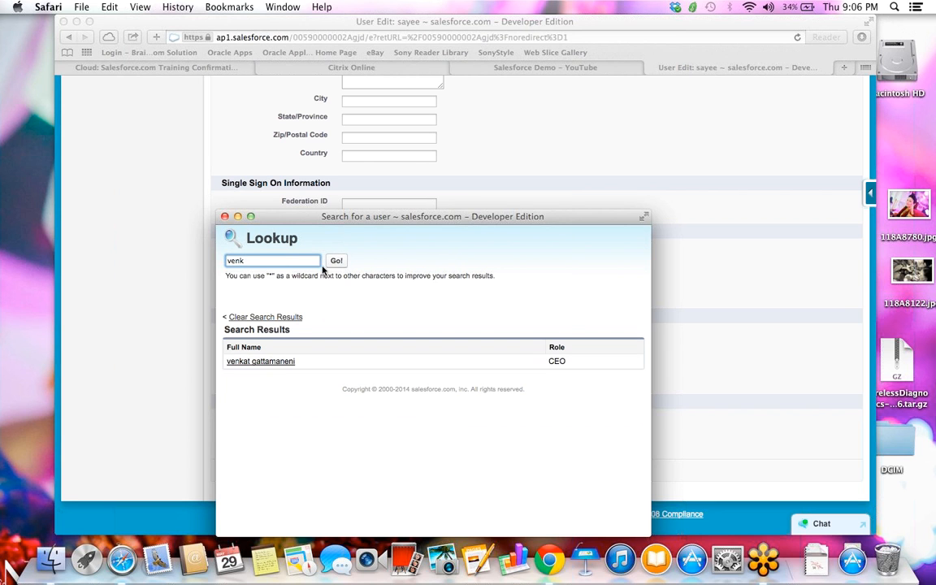
click(278, 362)
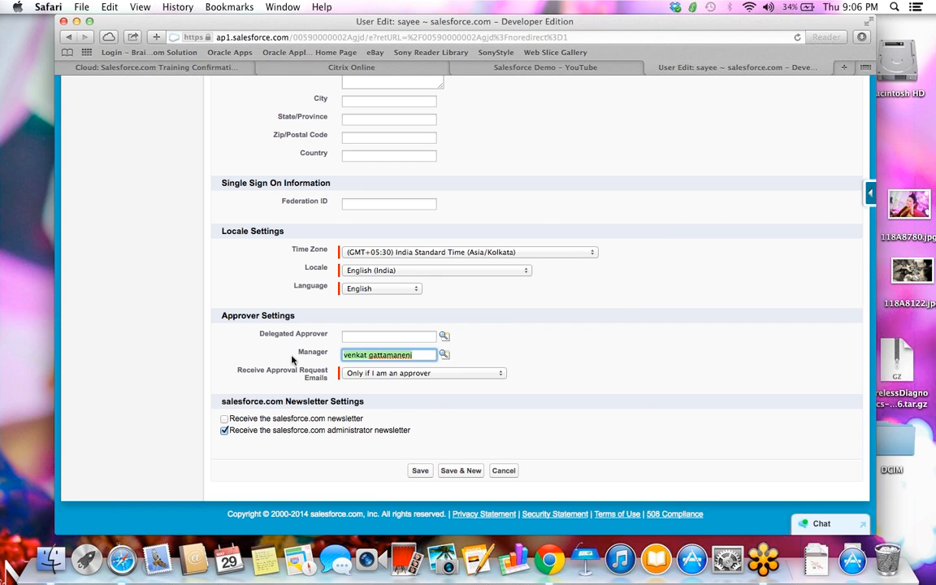
- Make the same manager the Delegated Approver and save the user record
click(444, 336)
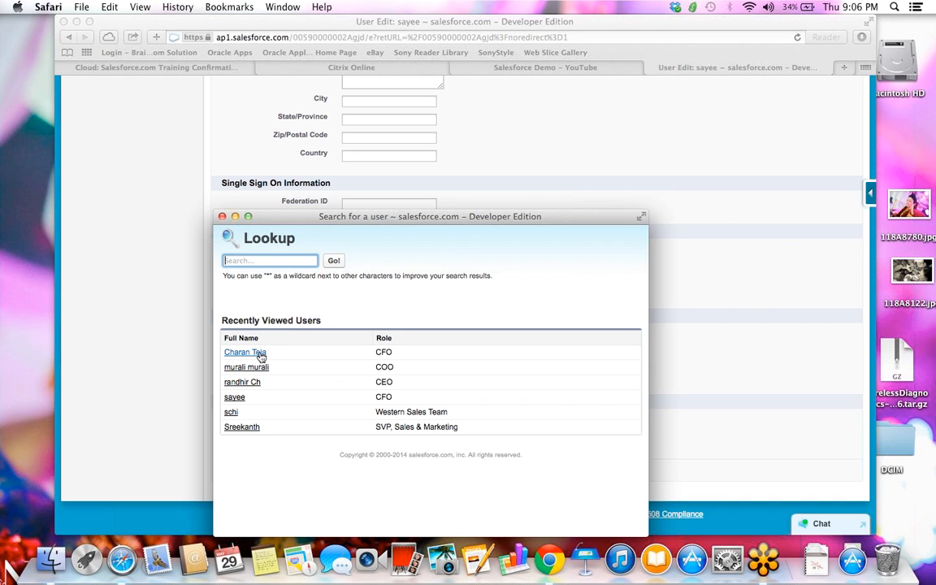
click(245, 352)
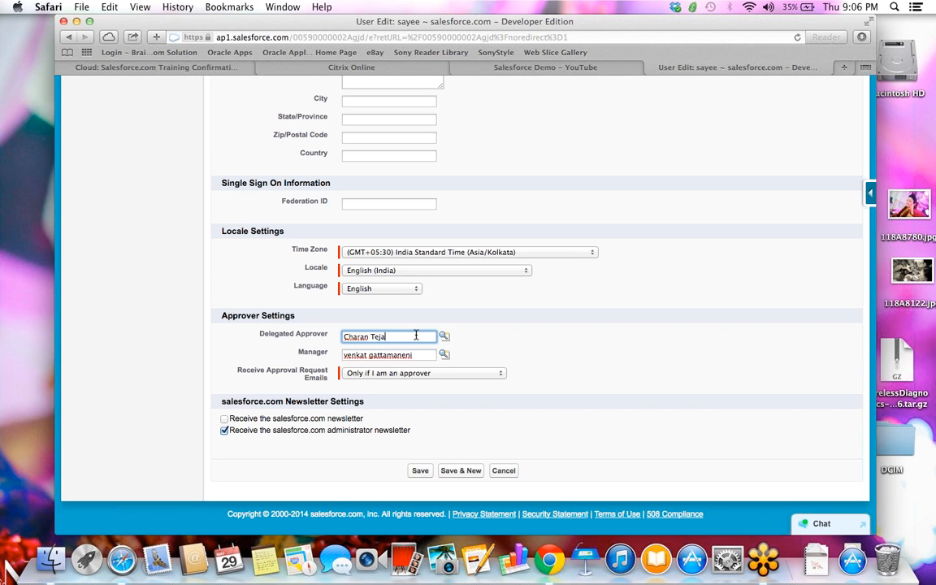
key(super+a)
key(BackSpace)
click(426, 355)
key(super+a)
key(super+c)
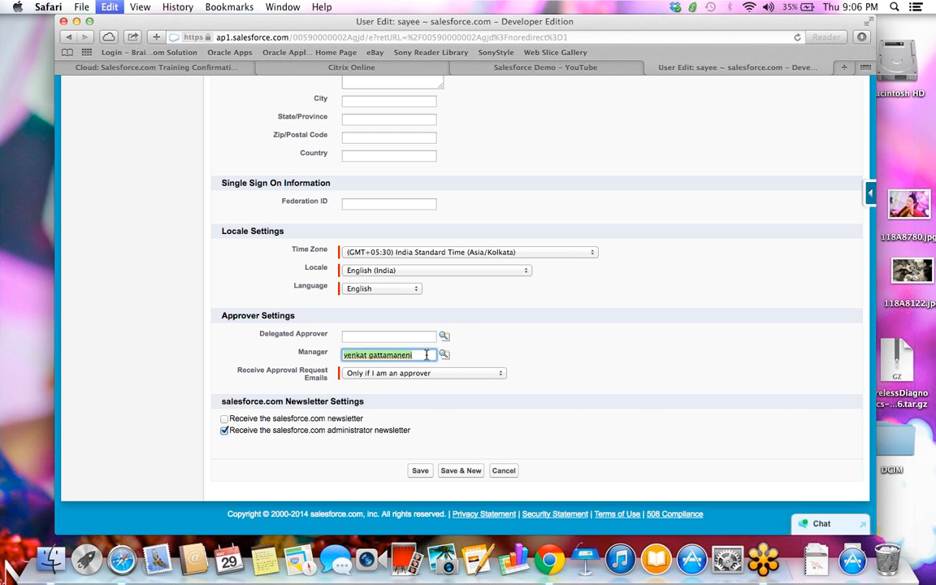
click(411, 336)
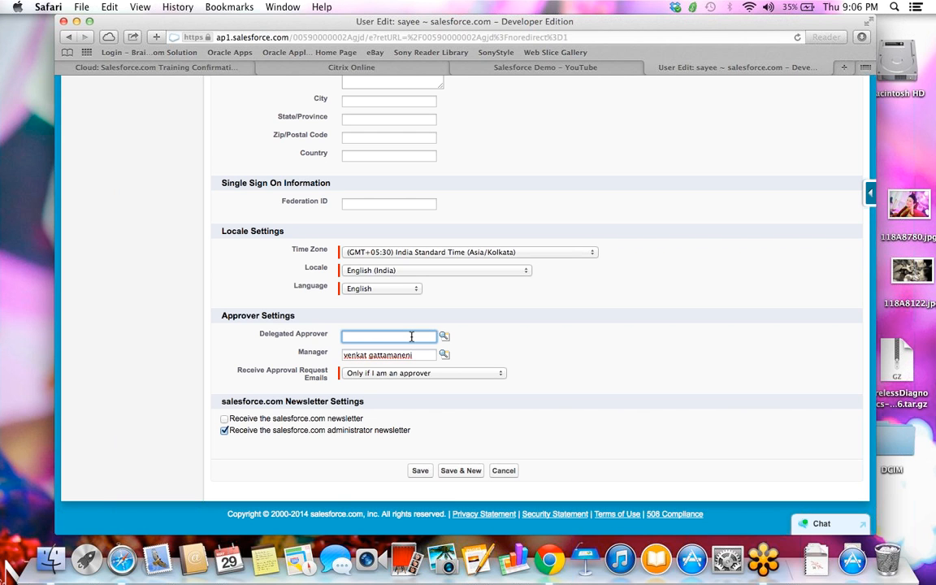
key(super+v)
click(424, 470)
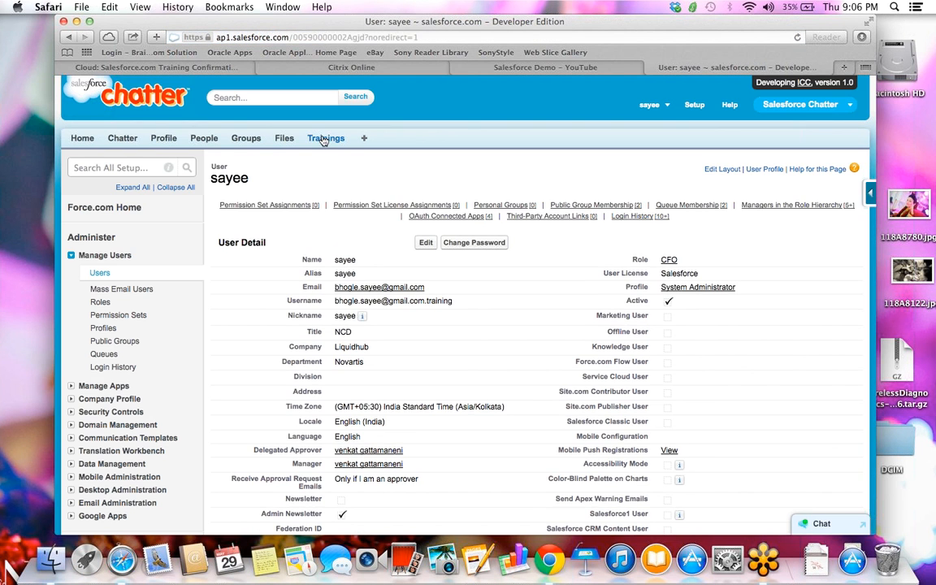
- Open Trainings in a new browser tab, open Training-000089 and begin Submit for Approval
click(325, 140)
right_click(326, 143)
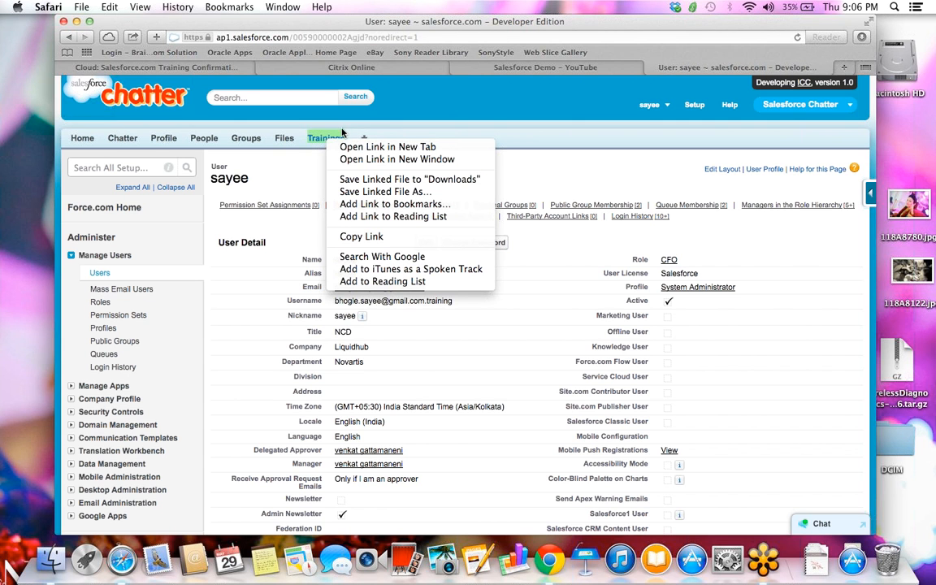
click(381, 146)
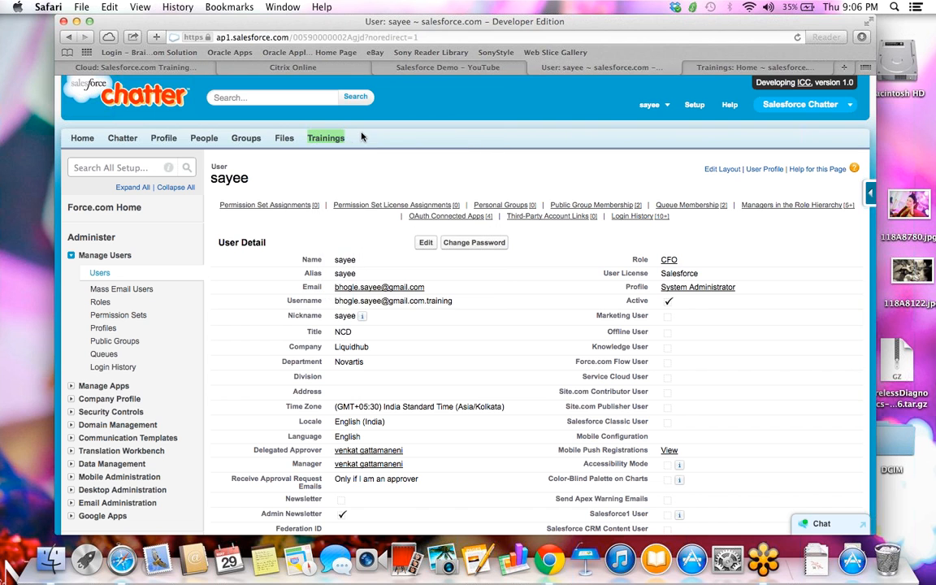
click(716, 71)
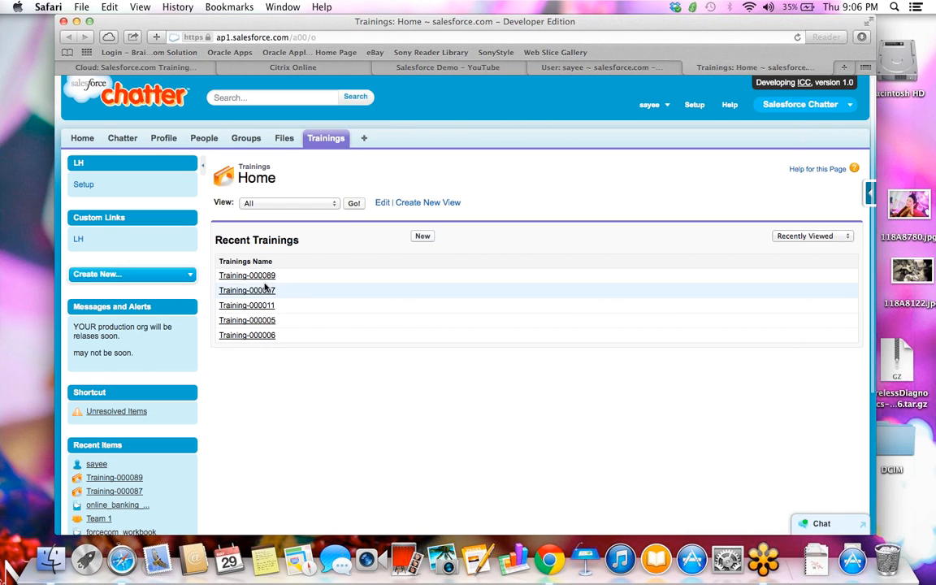
click(257, 275)
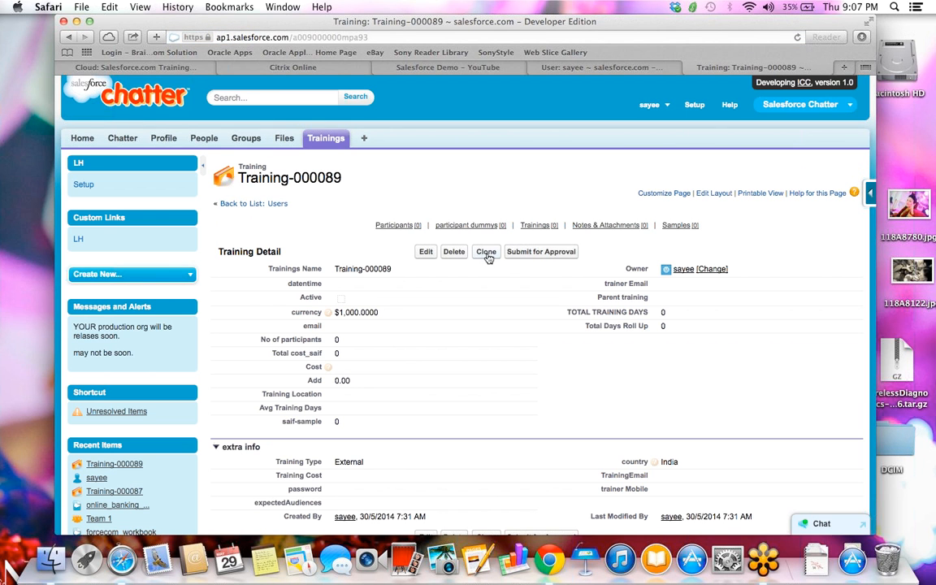
click(557, 254)
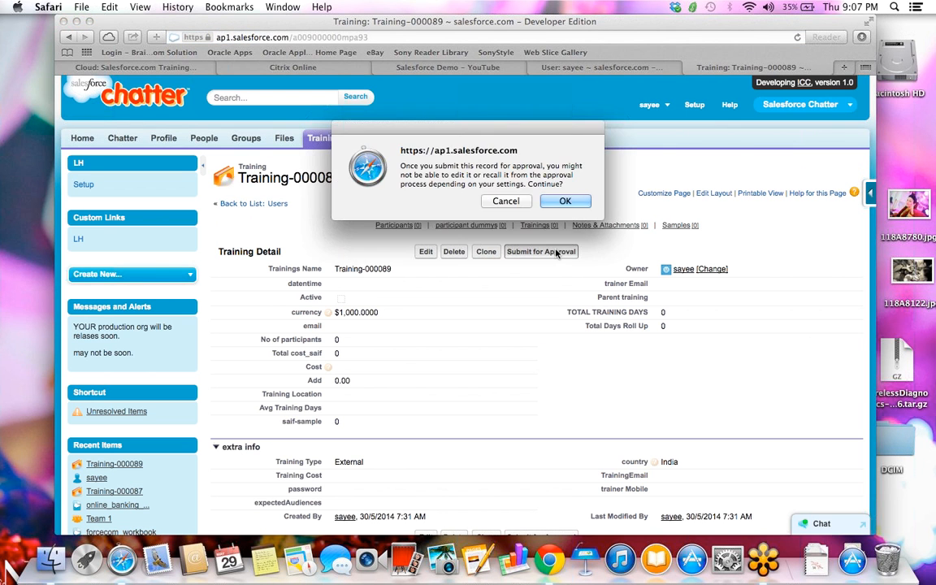
- Confirm the submission, see the entry-criteria failure, and reopen Training-000089 for editing
click(566, 201)
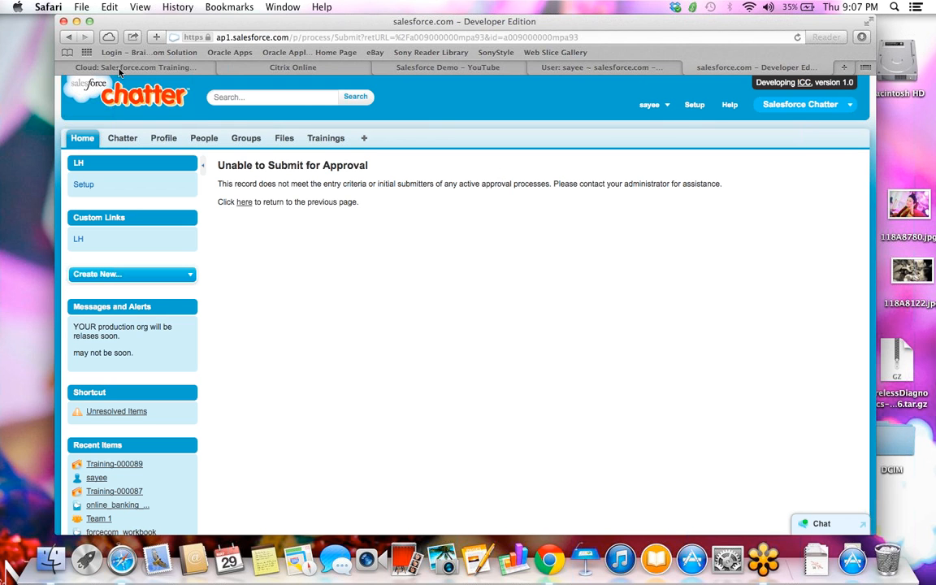
click(70, 37)
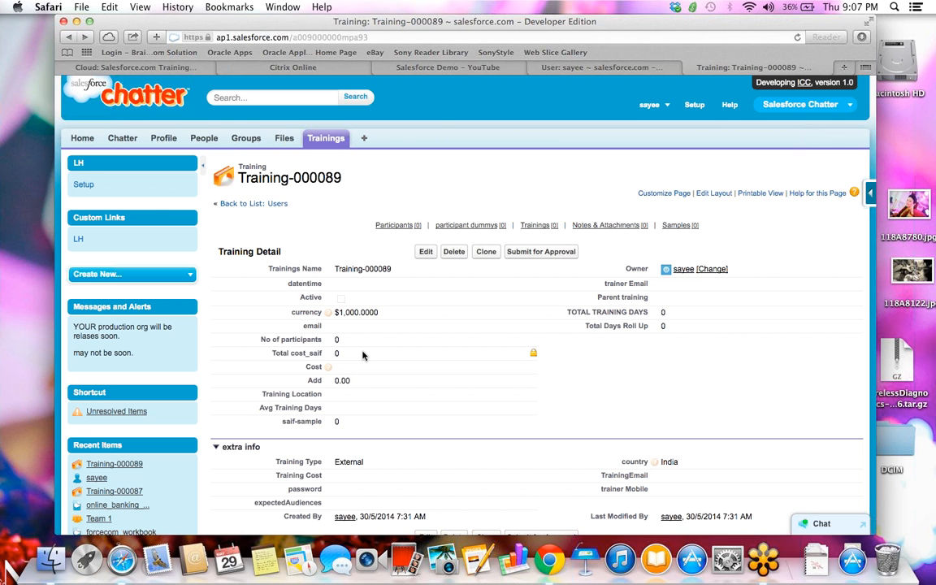
click(426, 252)
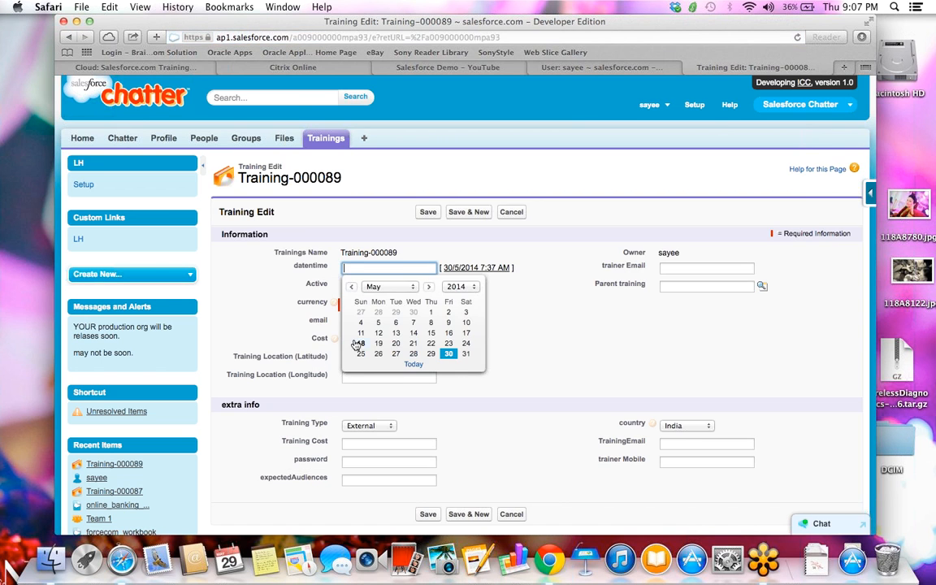
- Set Training-000089's Cost to 234234, save, and submit it for approval
click(335, 339)
click(354, 338)
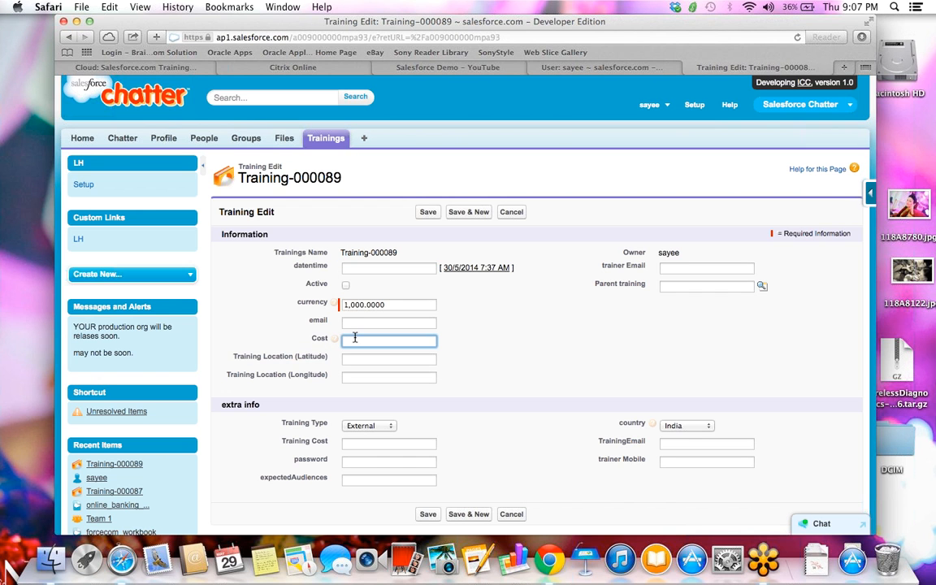
text(234234)
click(428, 213)
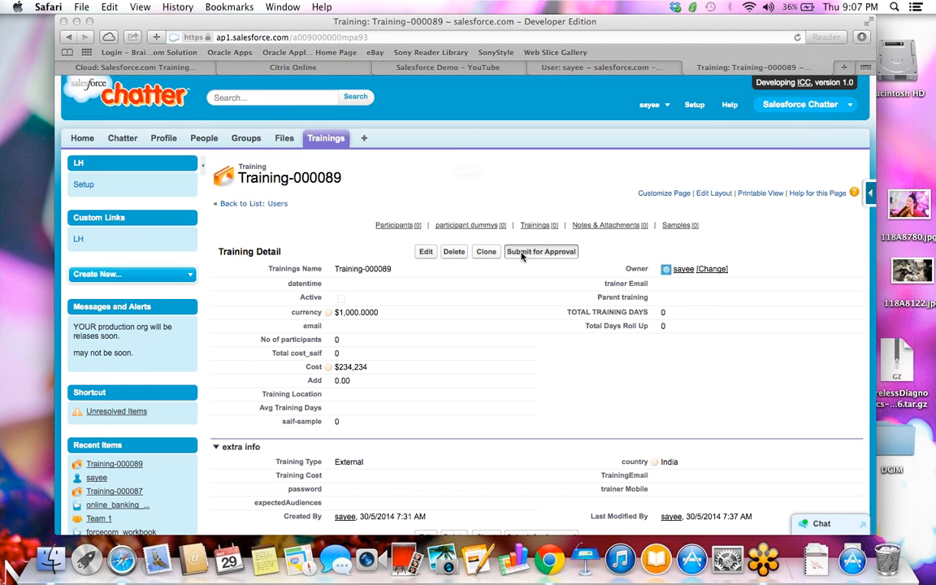
click(521, 251)
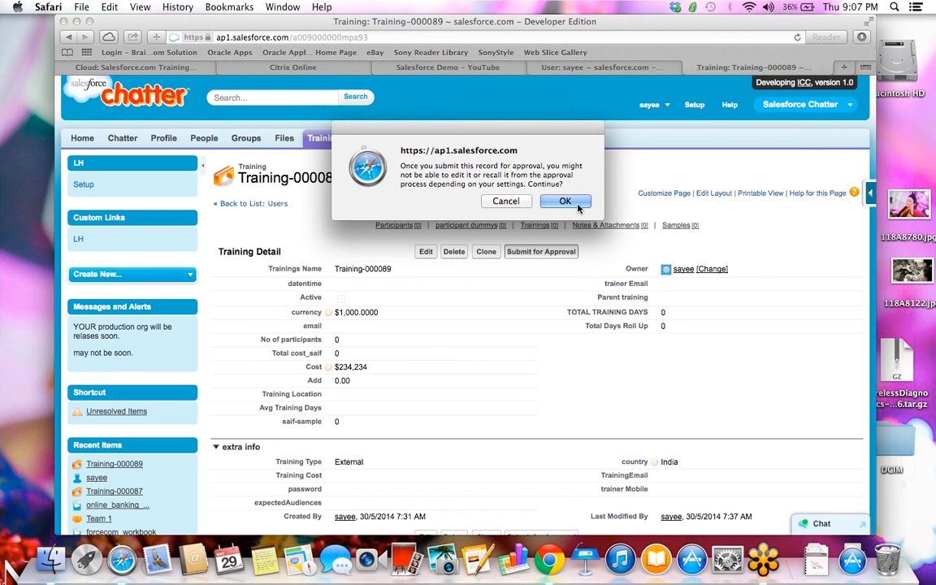
click(574, 204)
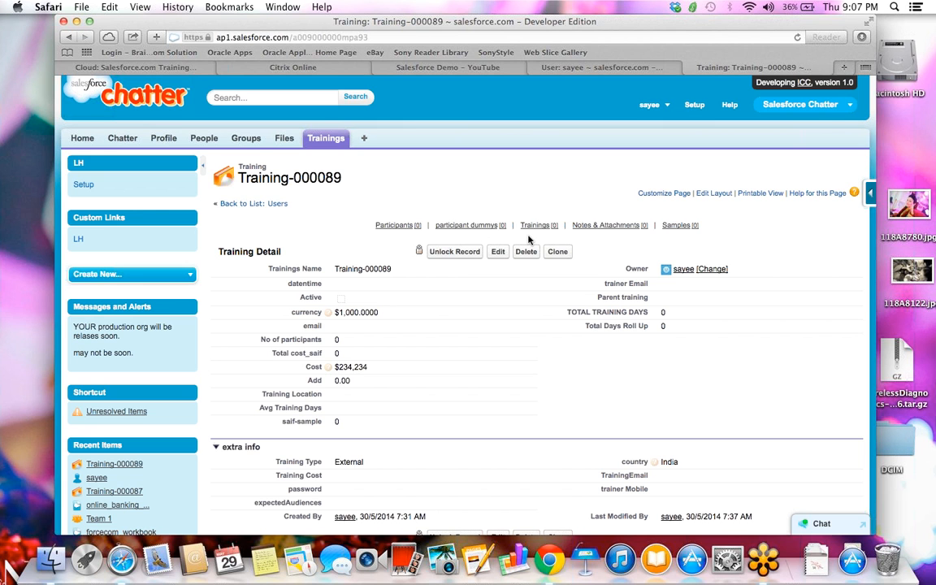
- Clone Training-000089, save the copy as Training-000092, and submit it for approval
click(548, 254)
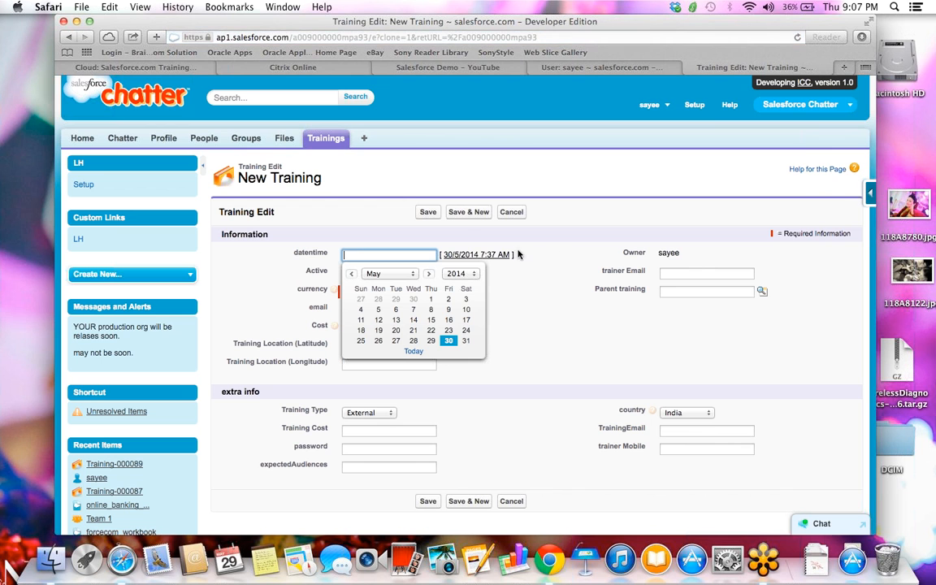
click(428, 212)
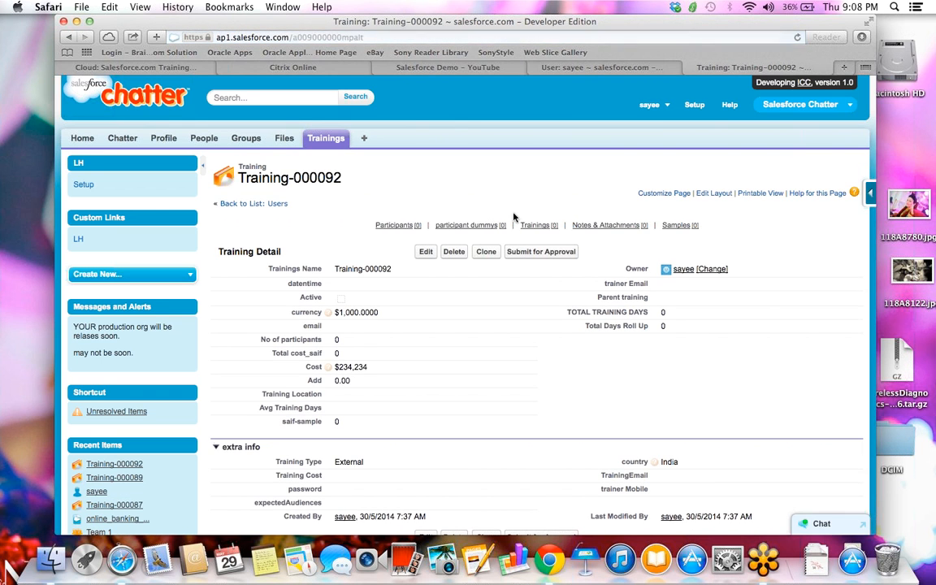
click(516, 253)
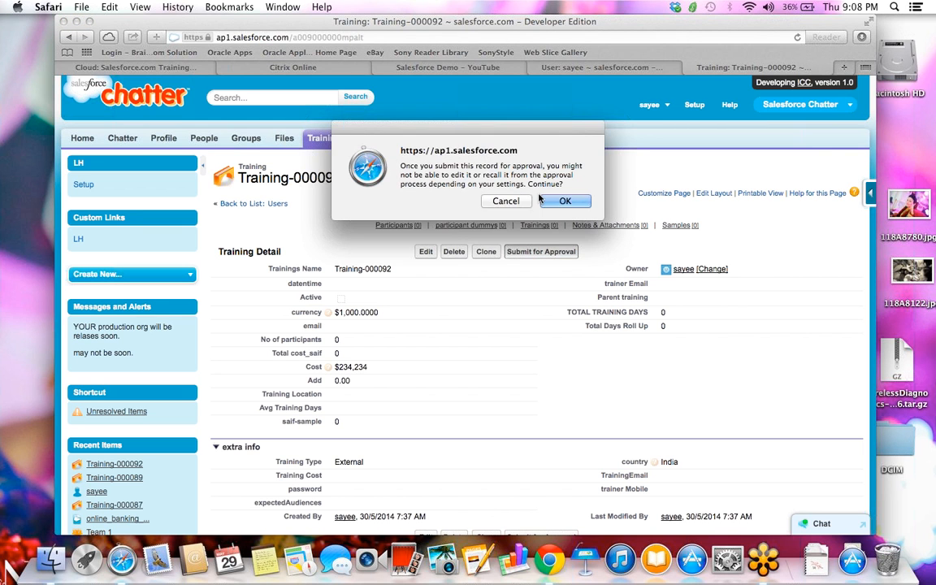
click(495, 178)
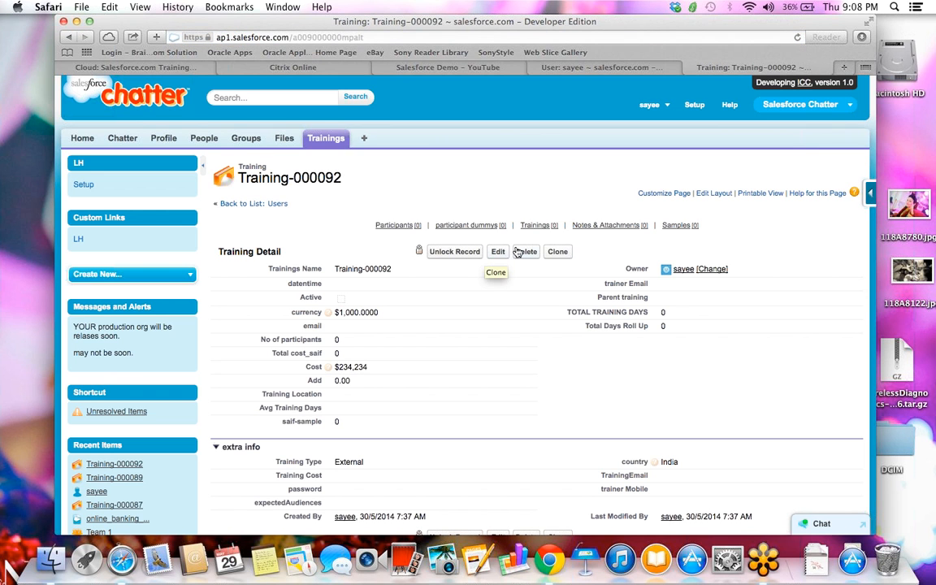
- Clone Training-000092 with Cost 100000, save it as Training-000093, and submit it for approval
click(558, 252)
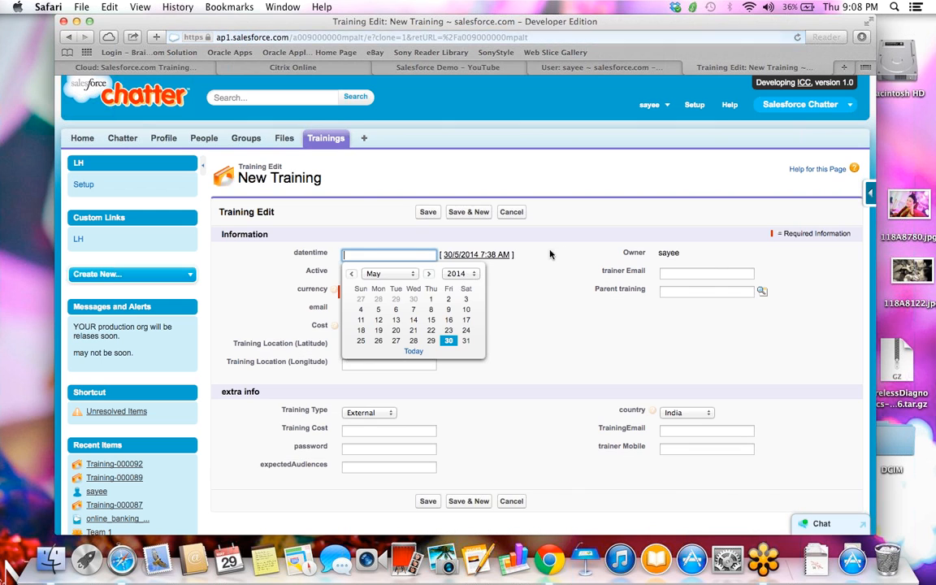
click(559, 365)
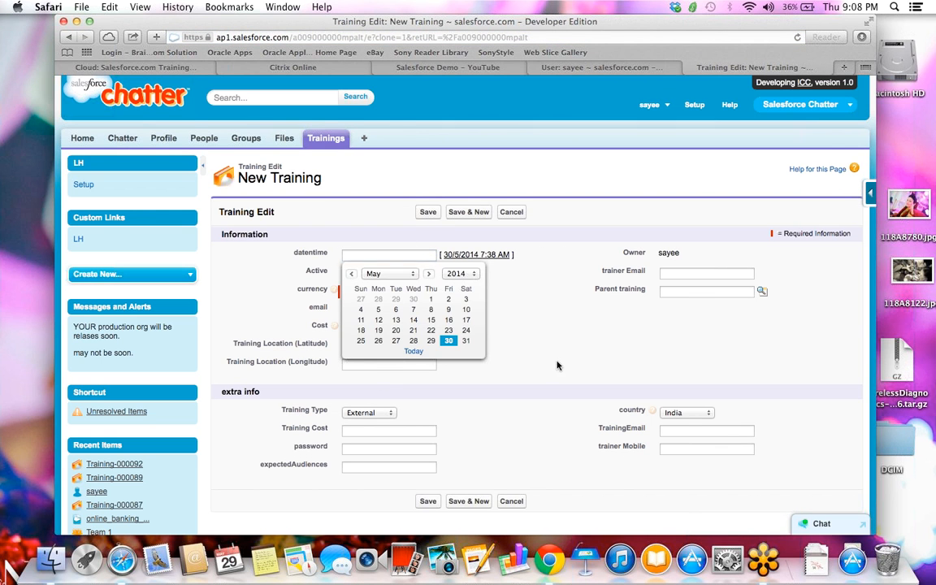
click(380, 327)
double_click(380, 327)
text(100000)
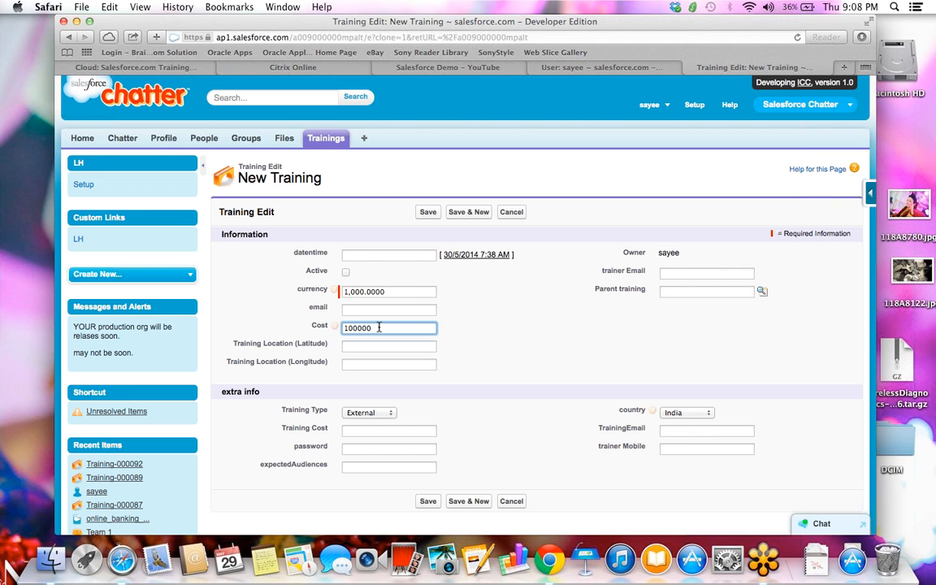
click(426, 212)
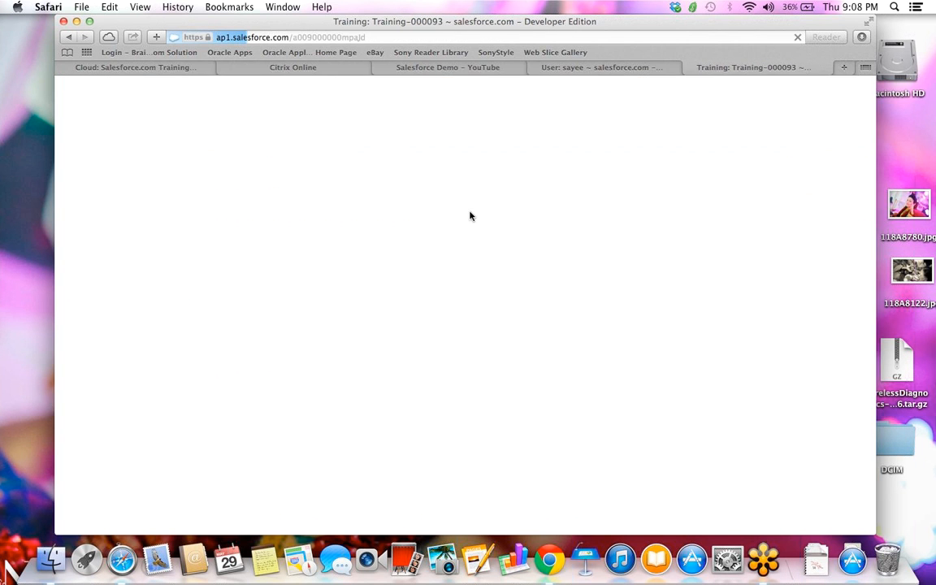
click(539, 251)
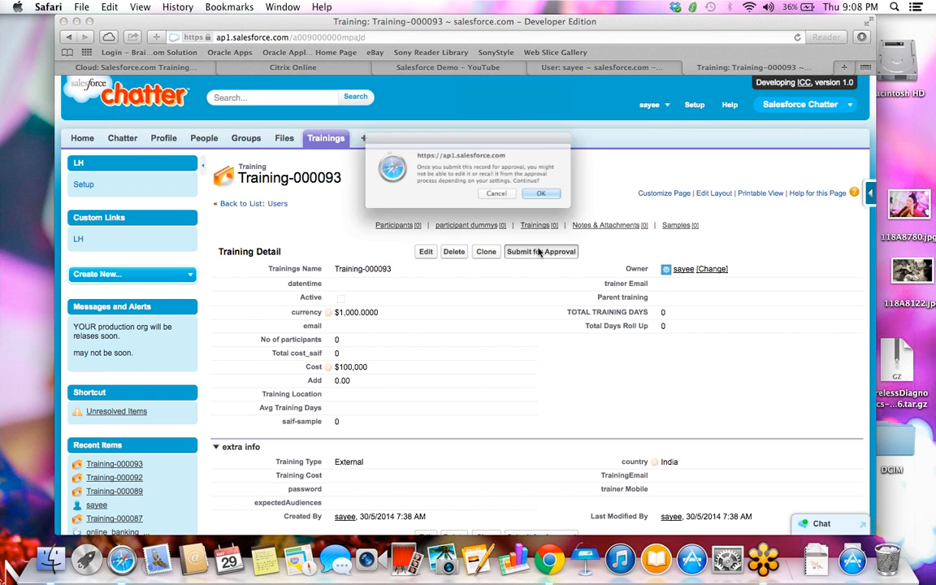
click(567, 201)
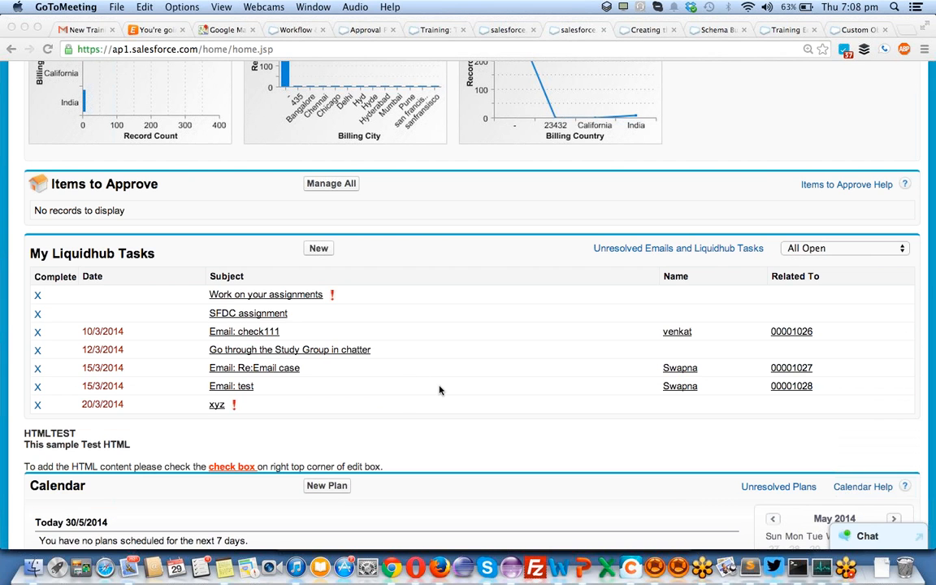
- Reload the Salesforce Home page to show five pending Training requests in Items to Approve
click(440, 386)
key(super+plus)
key(super+r)
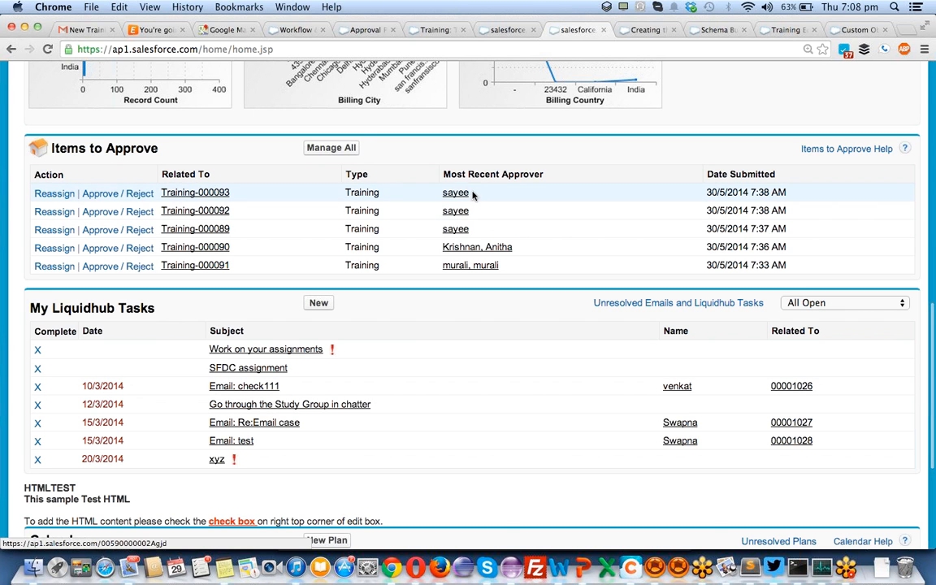
click(488, 254)
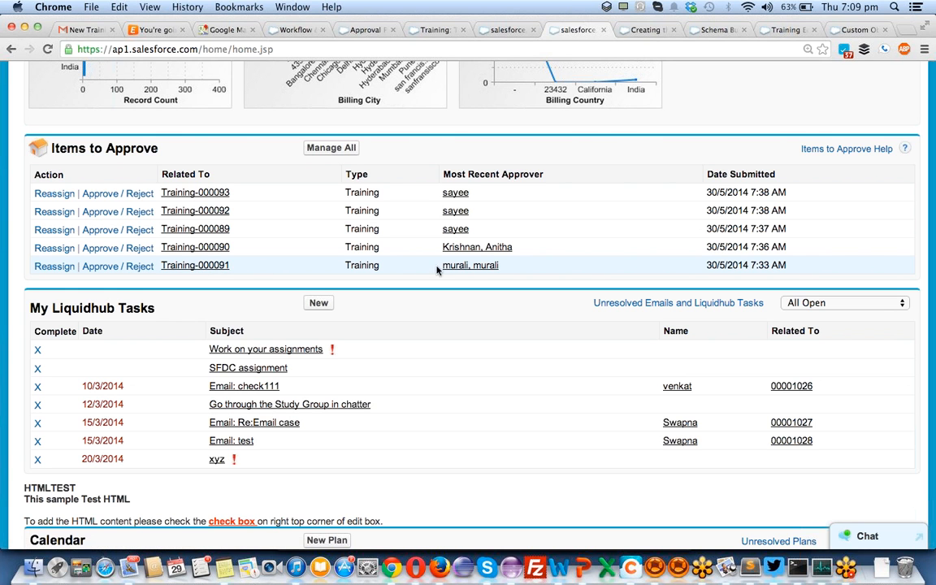
- Reply 'rejected' to the Training-000091 approval email in Gmail
click(79, 32)
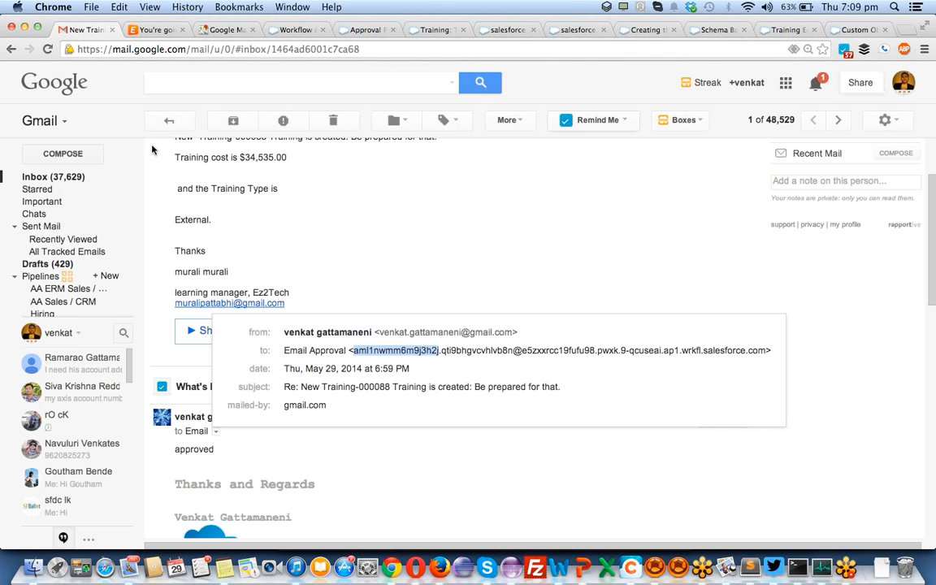
click(272, 460)
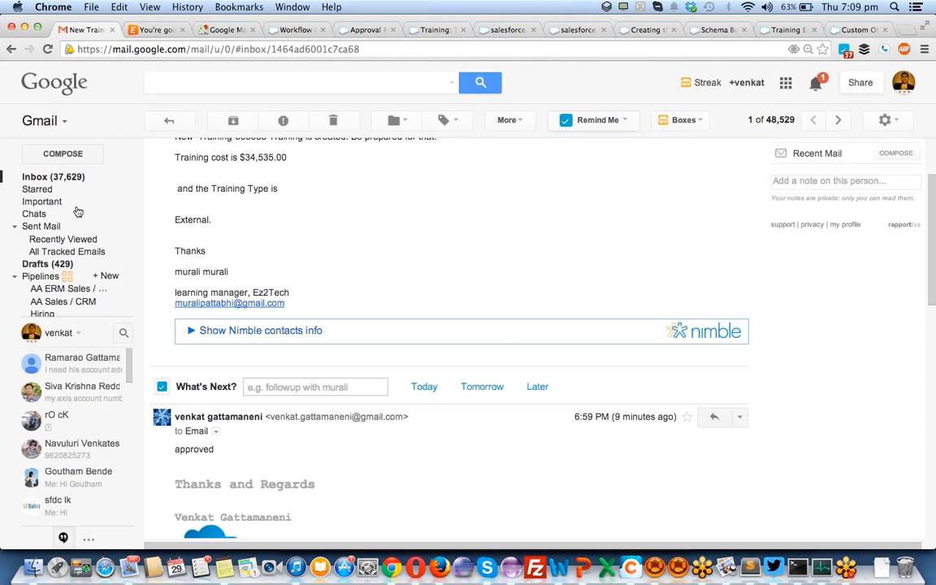
click(66, 184)
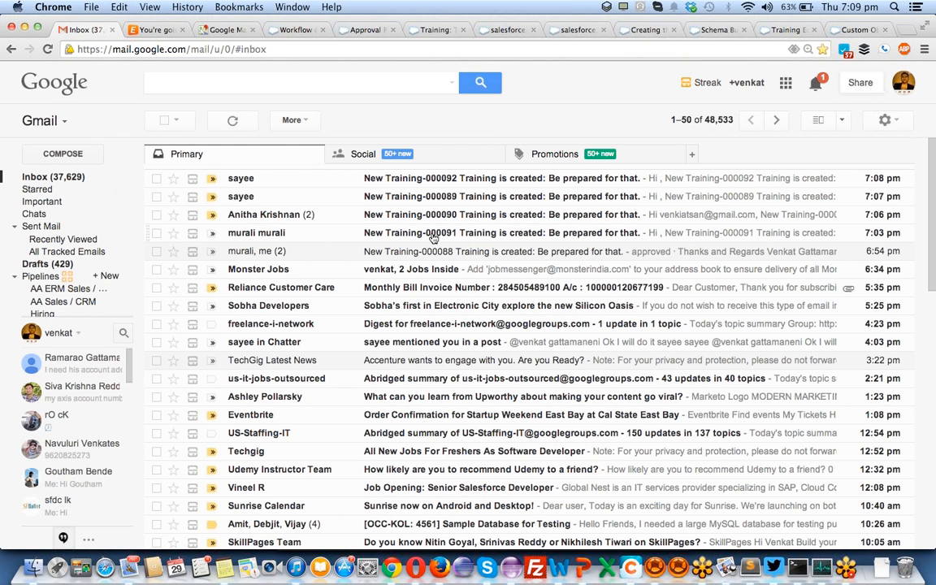
click(432, 234)
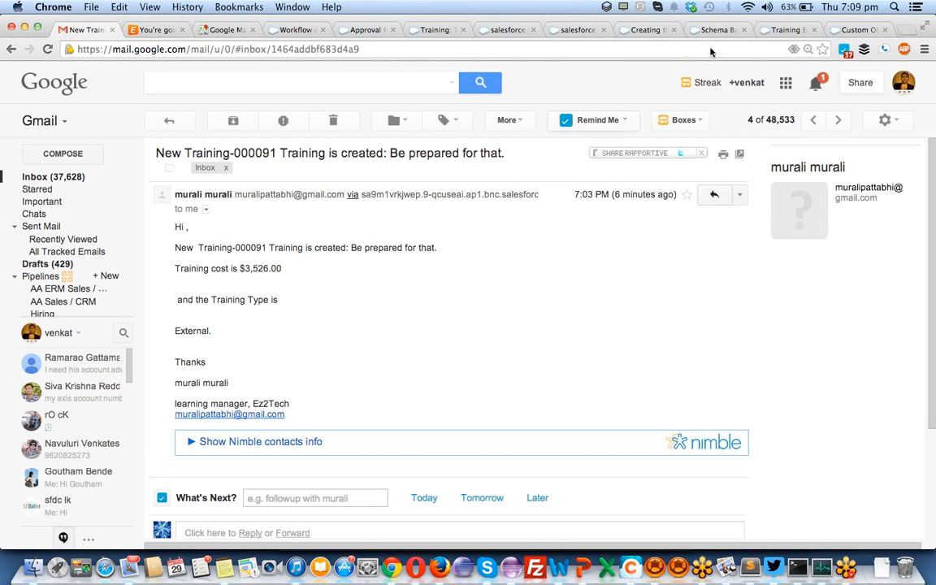
click(714, 195)
text(rejected)
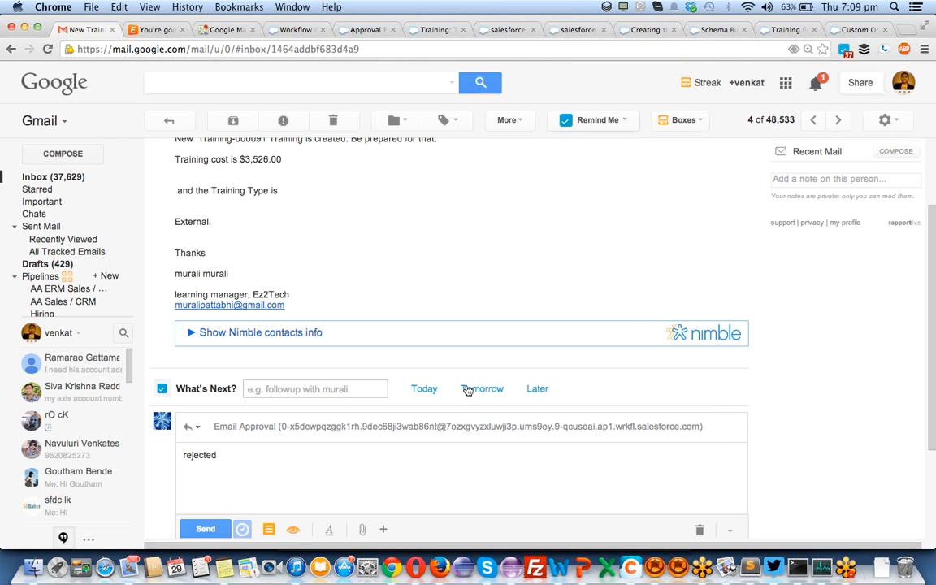
key(super+Return)
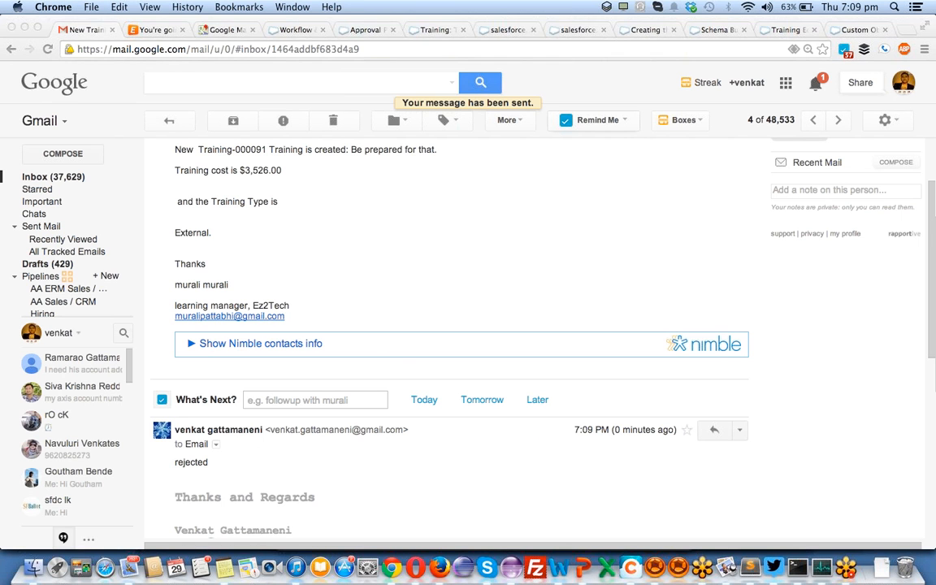
click(852, 30)
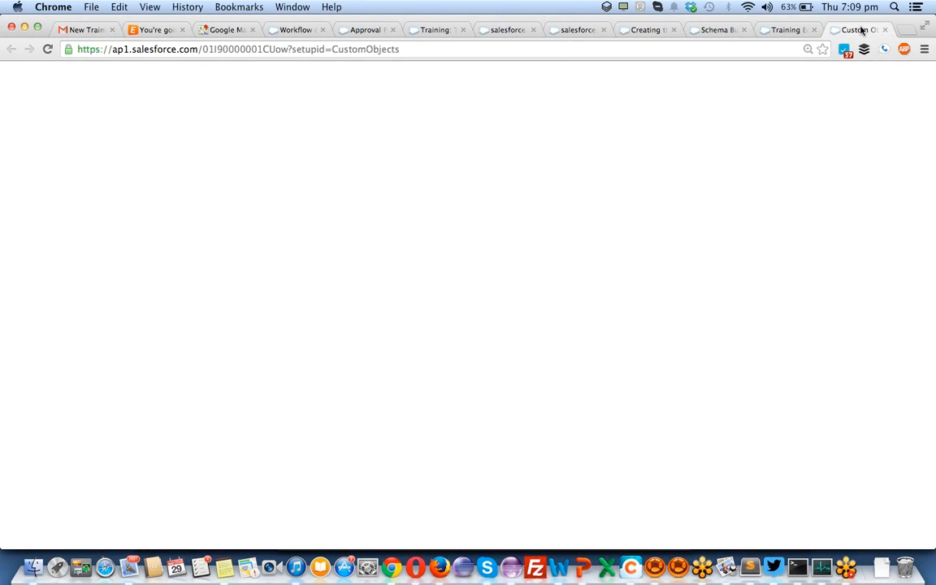
- Return to the Salesforce home page and reload it to refresh the Items to Approve list
click(566, 30)
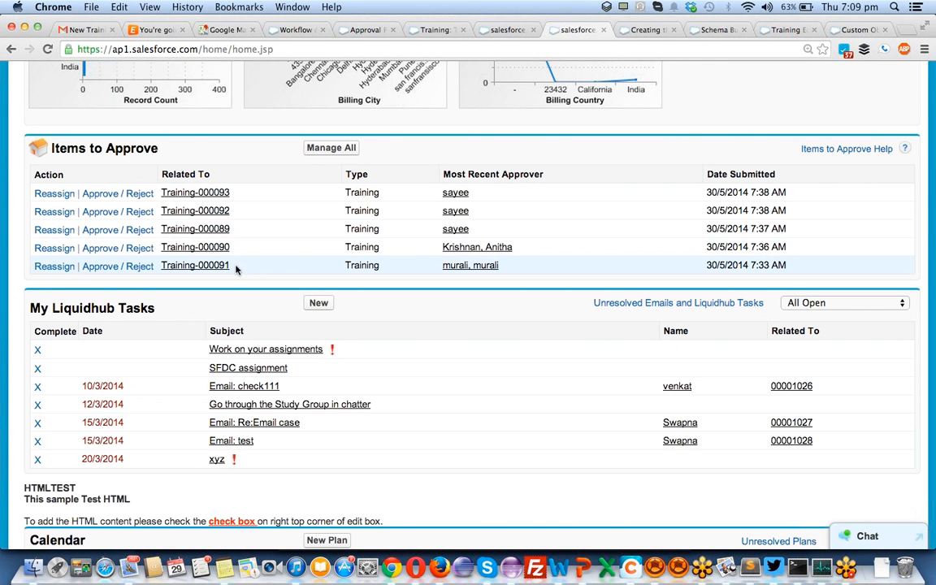
key(super+r)
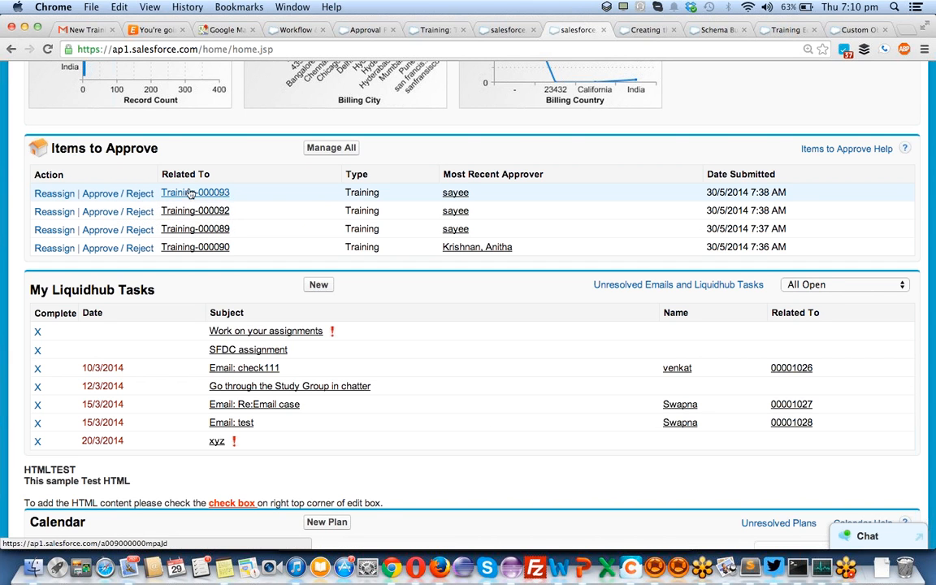
- Approve the Training-000093 request with the comment 'your request is aproved'
click(127, 195)
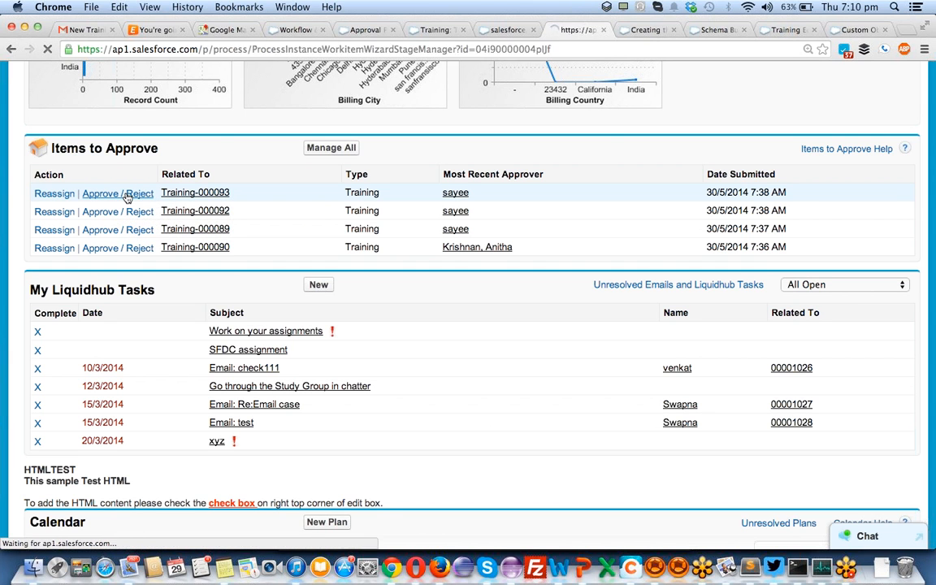
click(252, 367)
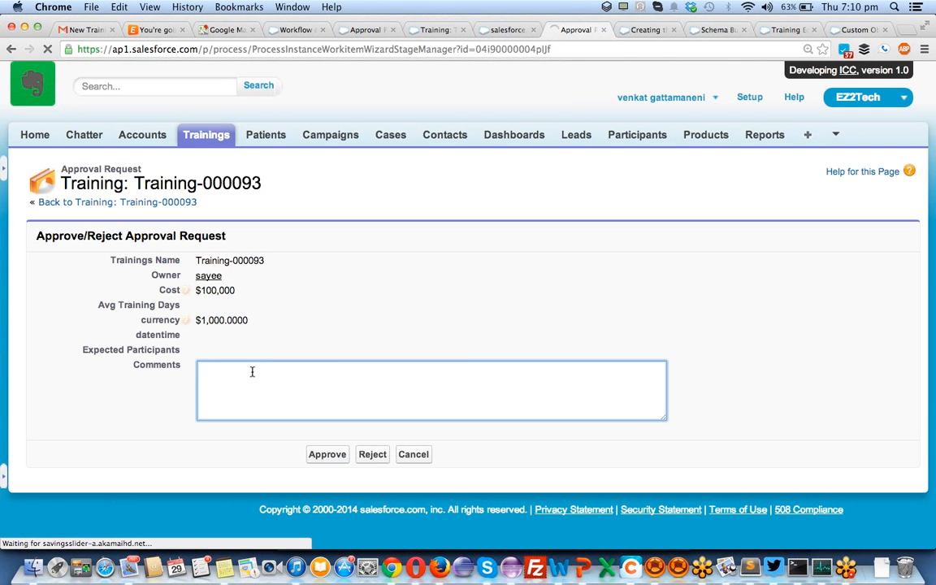
text(app)
key(BackSpace)
key(BackSpace)
text(your requ)
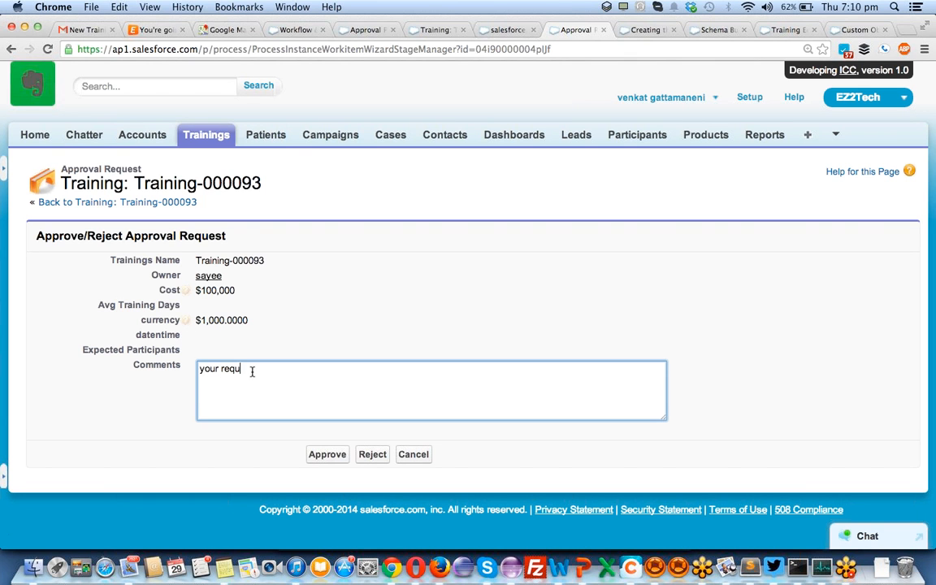
text(est is aproved)
click(326, 455)
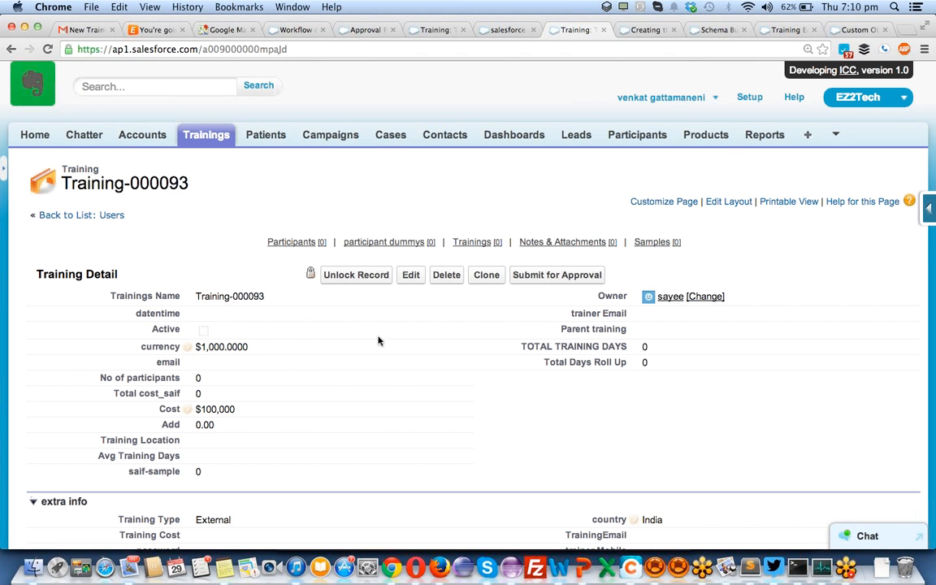
scroll(435, 410, down, 5)
scroll(433, 409, down, 2)
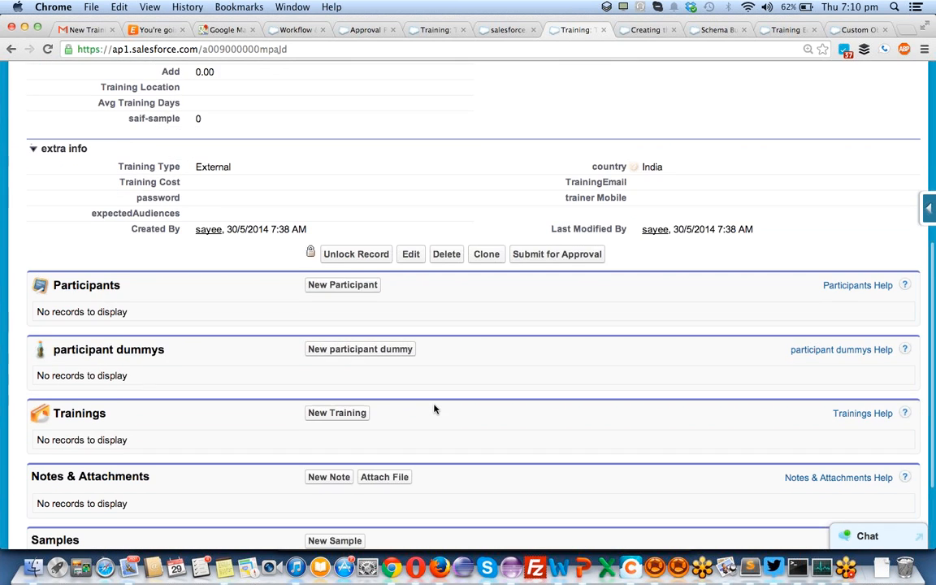
scroll(434, 408, up, 4)
scroll(433, 409, up, 1)
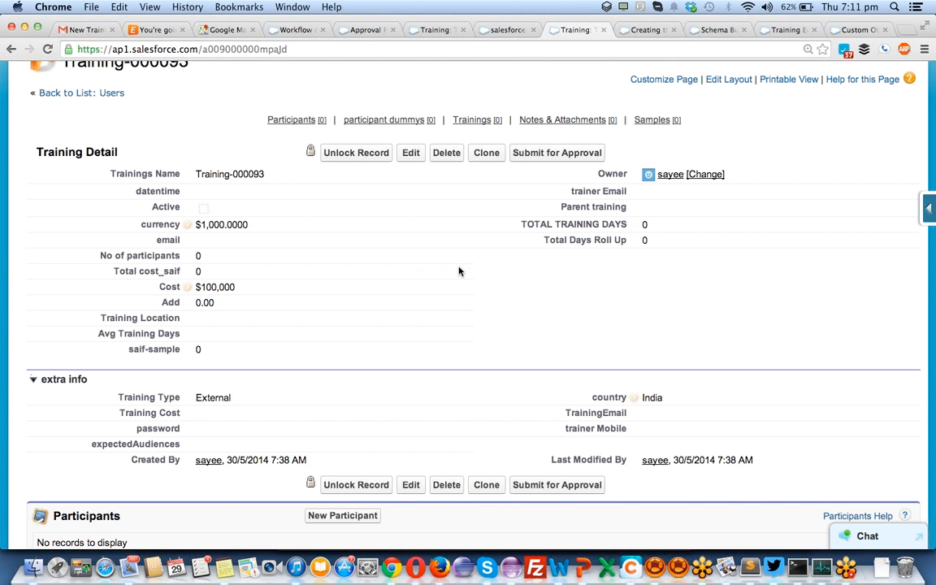
- Go to the home page's Items to Approve list and open Reassign for Training-000090
click(502, 30)
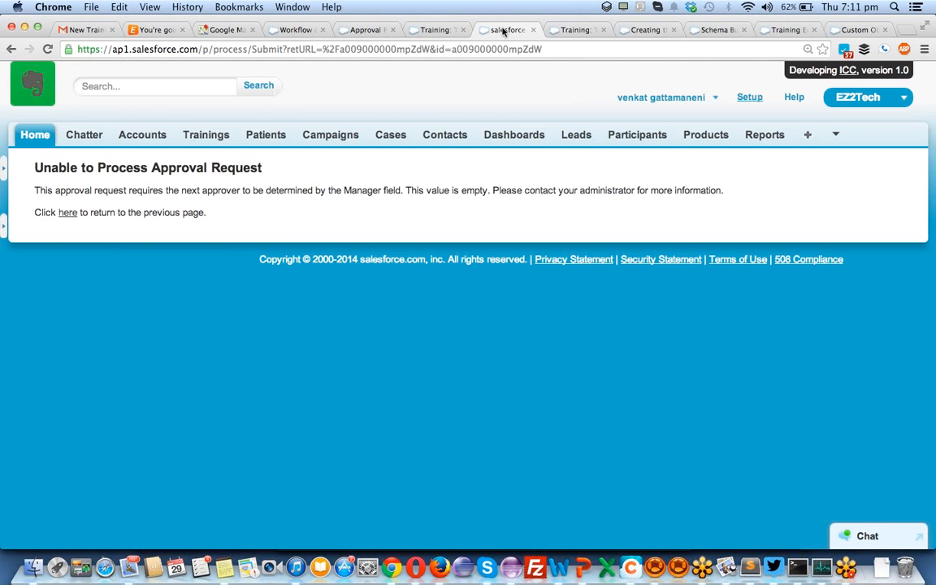
click(48, 139)
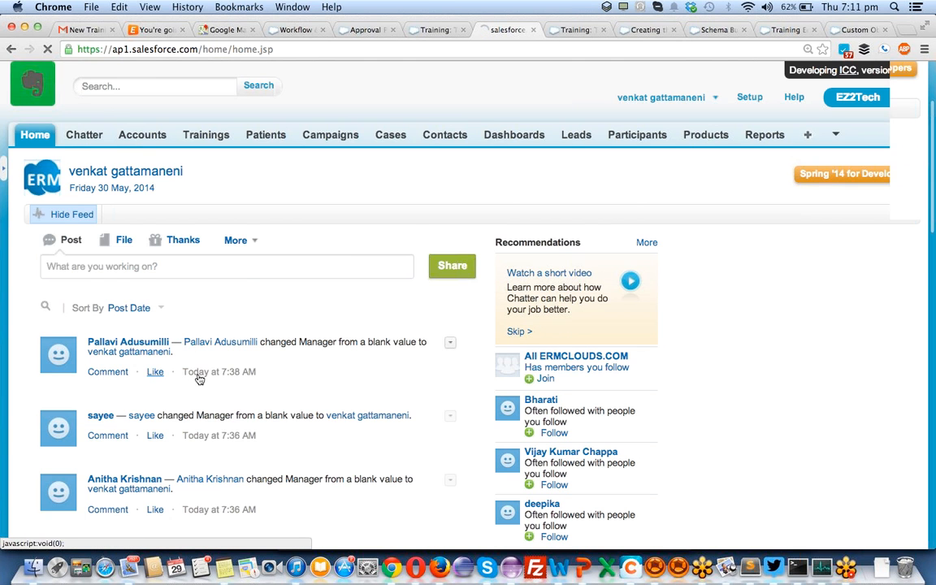
scroll(200, 379, down, 3)
scroll(200, 379, down, 1)
scroll(200, 379, down, 3)
scroll(200, 379, down, 10)
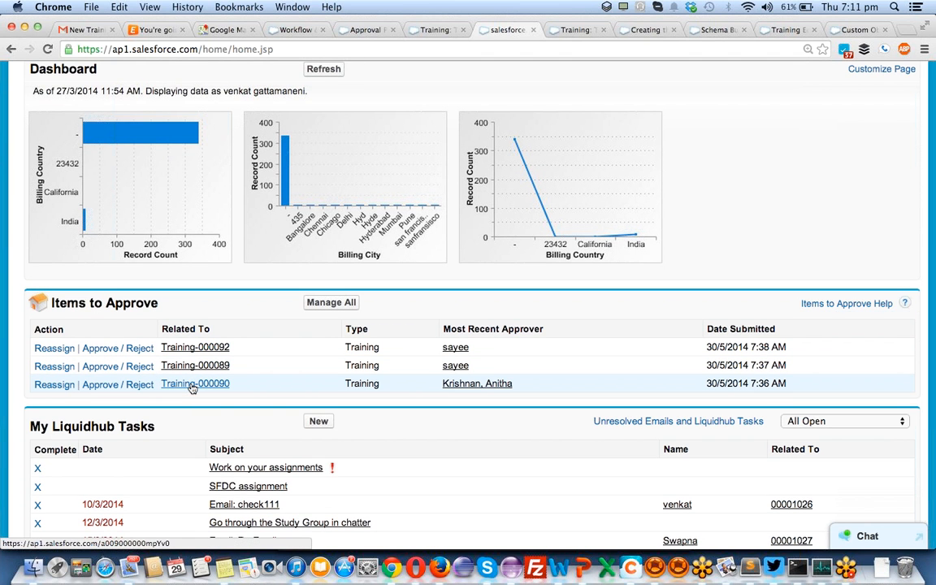
click(61, 387)
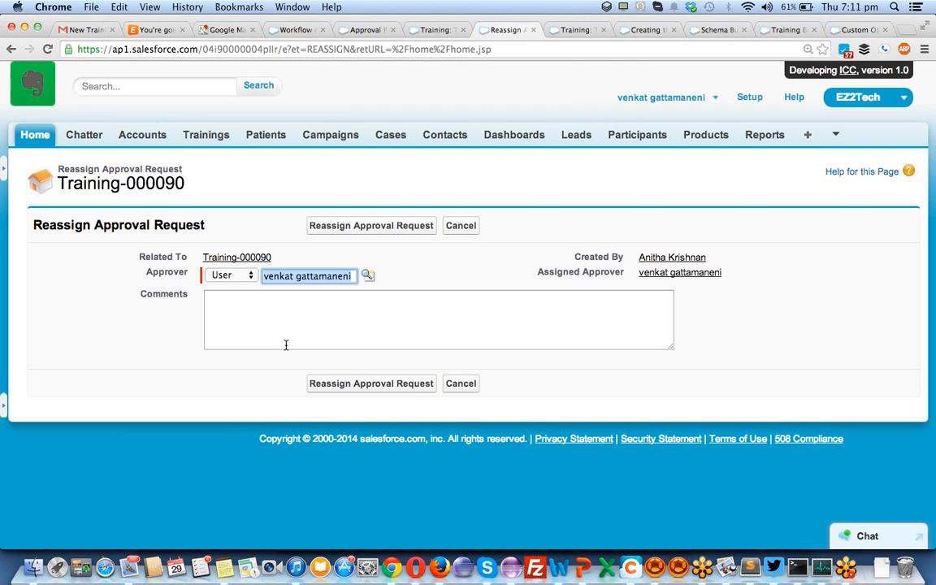
- Begin the reassignment comment by greeting the approver and stating the expense amount is too big to approve
click(286, 342)
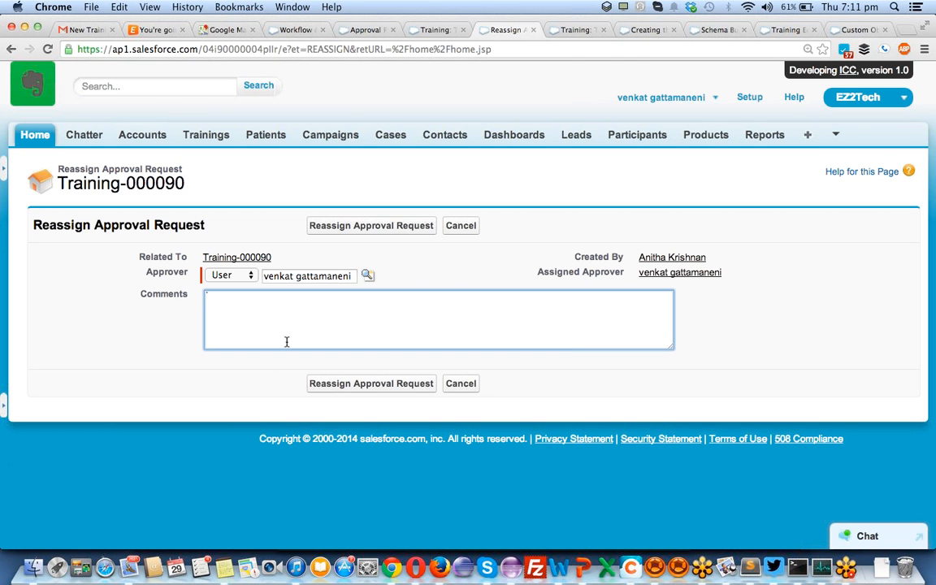
text(Hi ANitha,)
key(Return)
key(Return)
text(YO)
key(BackSpace)
text(Ou )
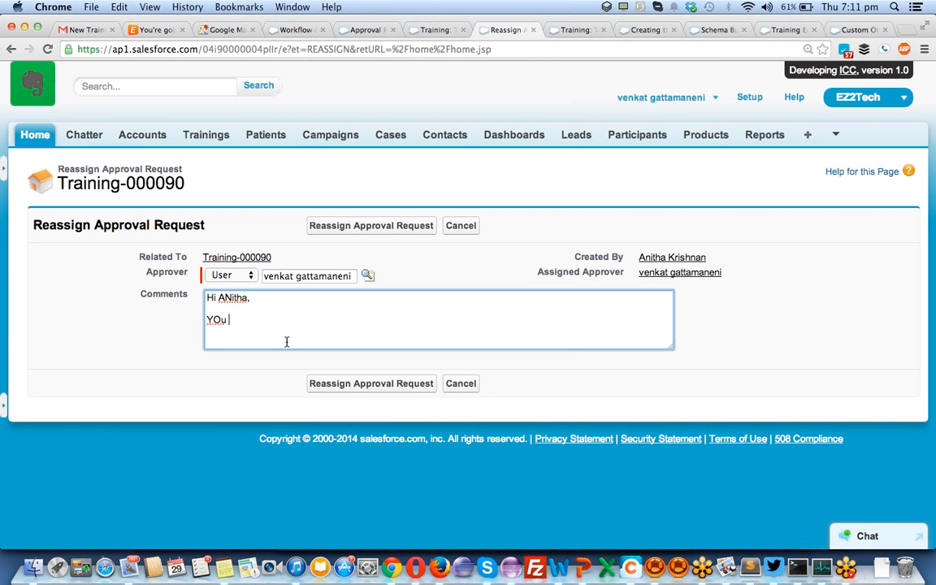
text(expence)
key(BackSpace)
key(BackSpace)
text(se amoin)
key(BackSpace)
key(BackSpace)
text(nt is big. )
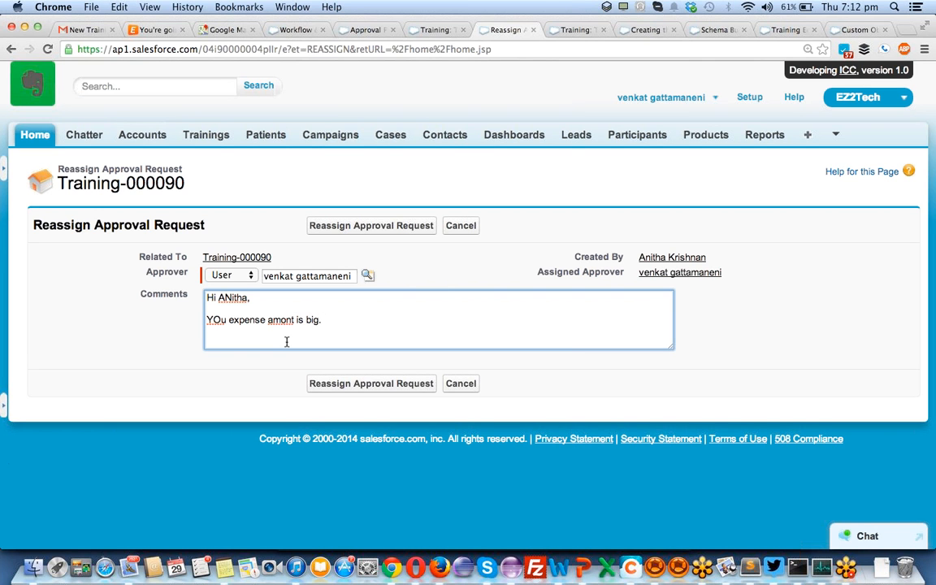
text(We canot approve this ammmount.)
- Add 'Please resumit with not more then 5000$' to the comment and submit the reassignment
key(Return)
key(Return)
text(Please re)
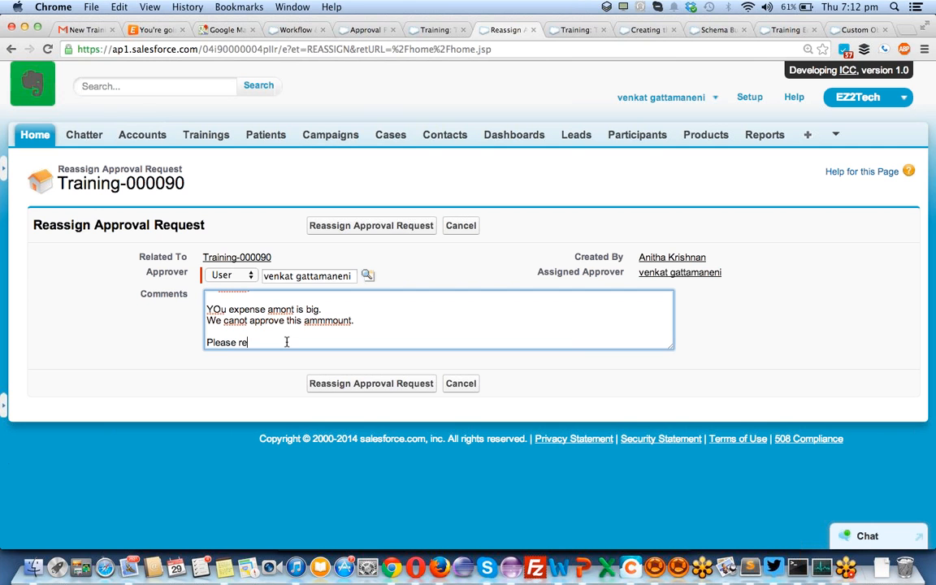
text(sumit with 5000/)
key(BackSpace)
text($)
click(286, 342)
text(not more then)
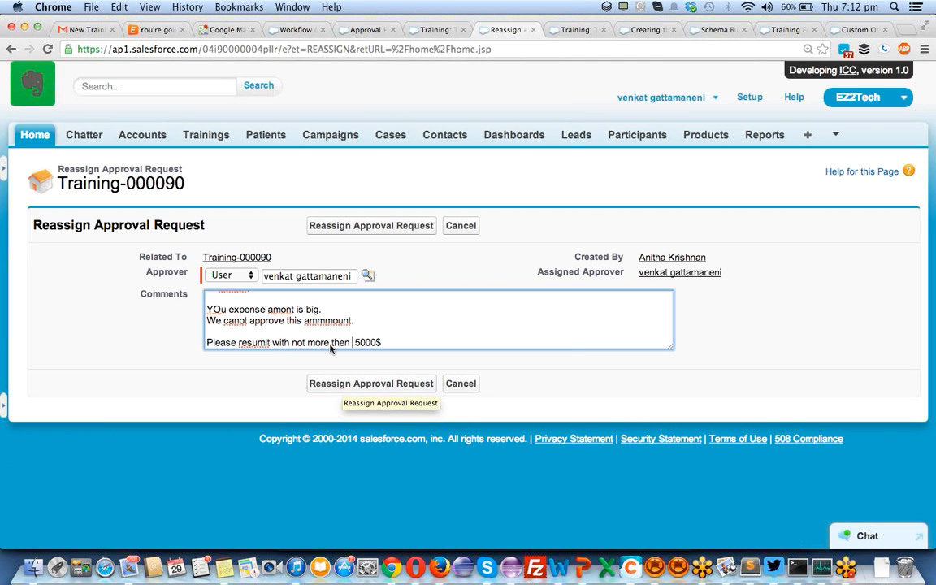
click(371, 383)
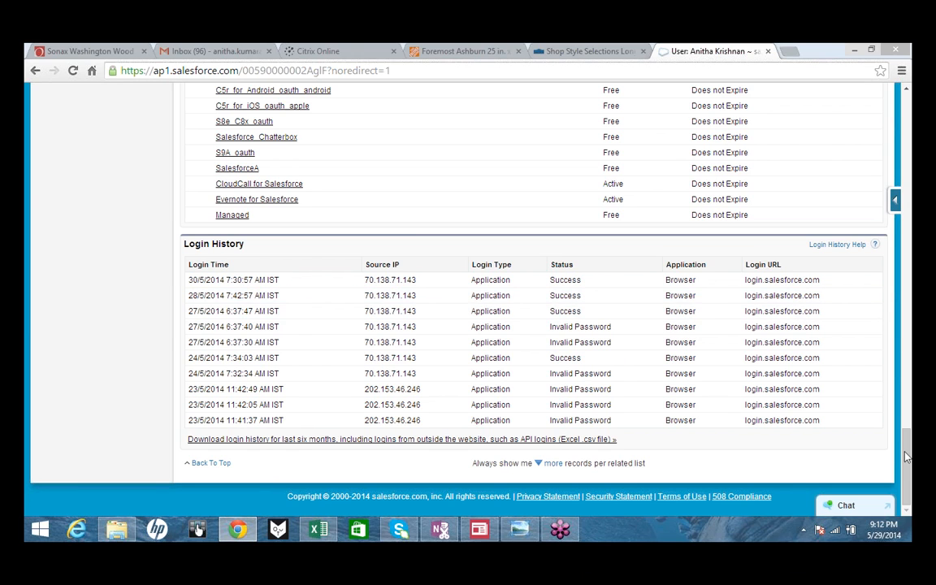
- Go to the Trainings home page listing recent trainings 000090, 000088 and 000019
drag(907, 406, 902, 110)
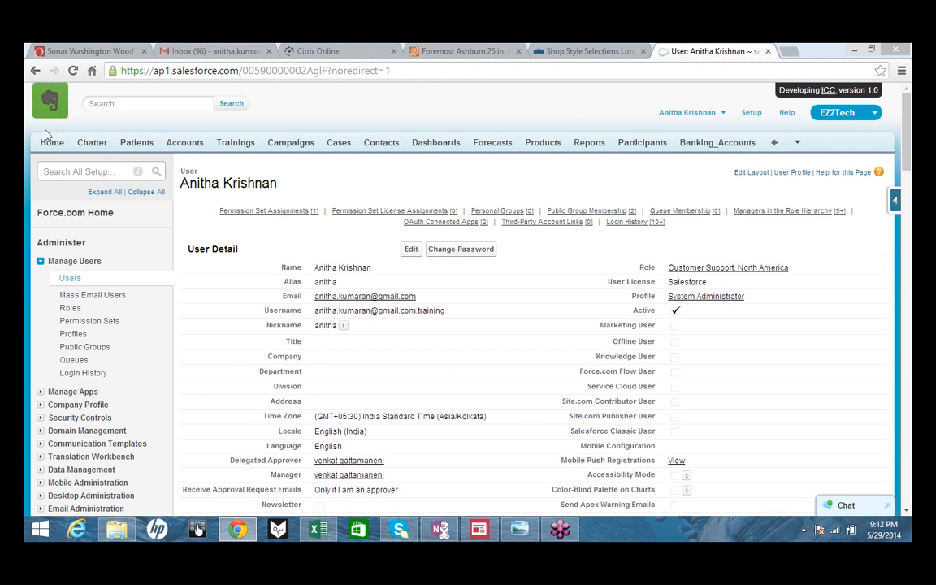
click(50, 144)
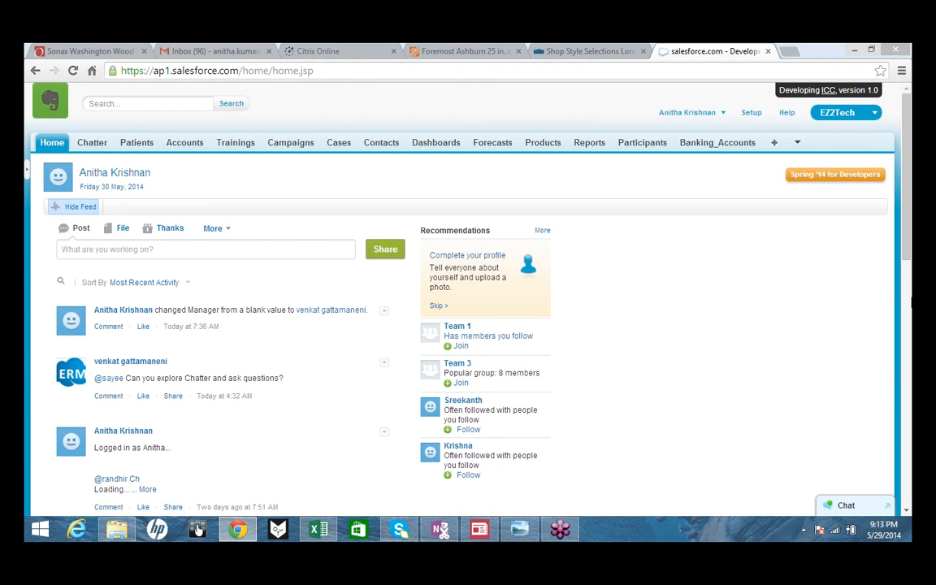
drag(908, 259, 910, 472)
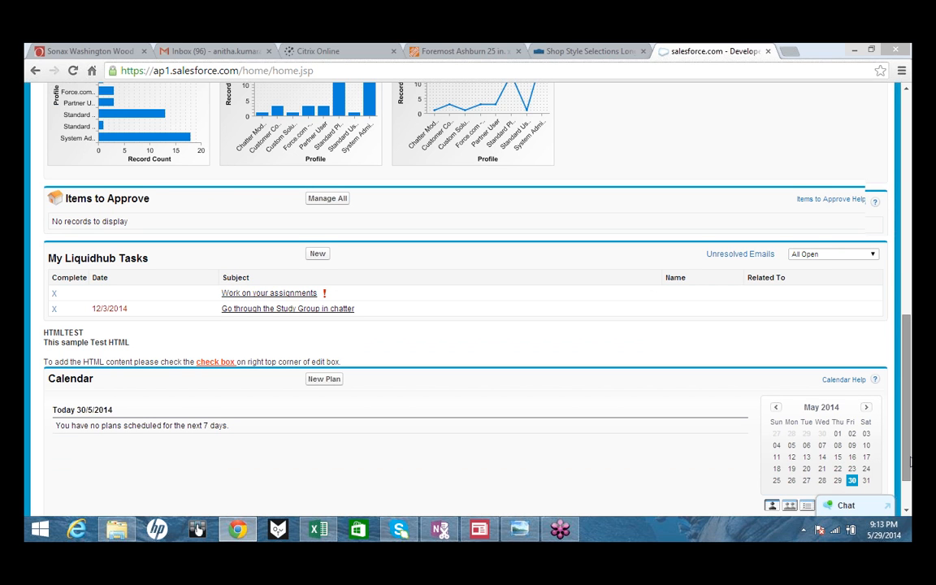
drag(909, 461, 909, 460)
drag(908, 415, 886, 105)
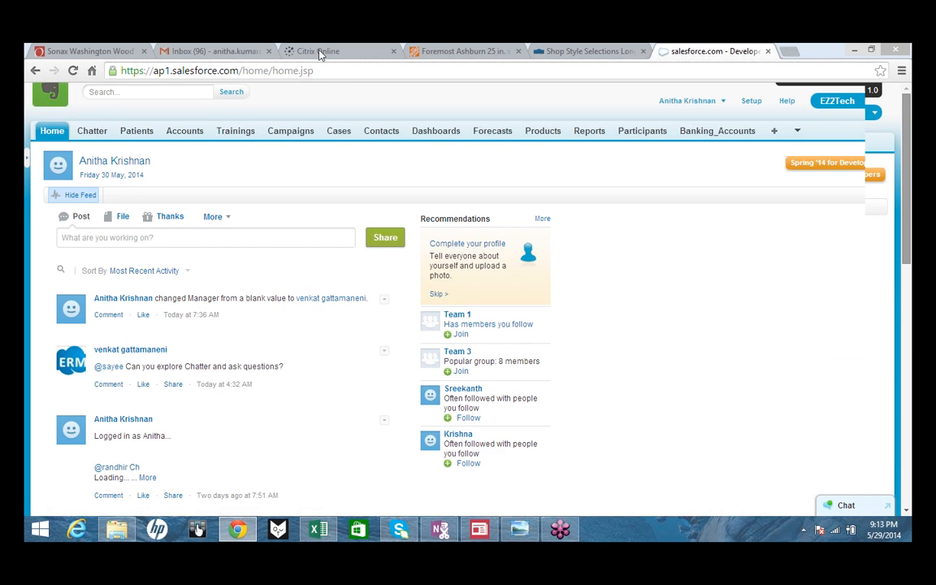
click(235, 143)
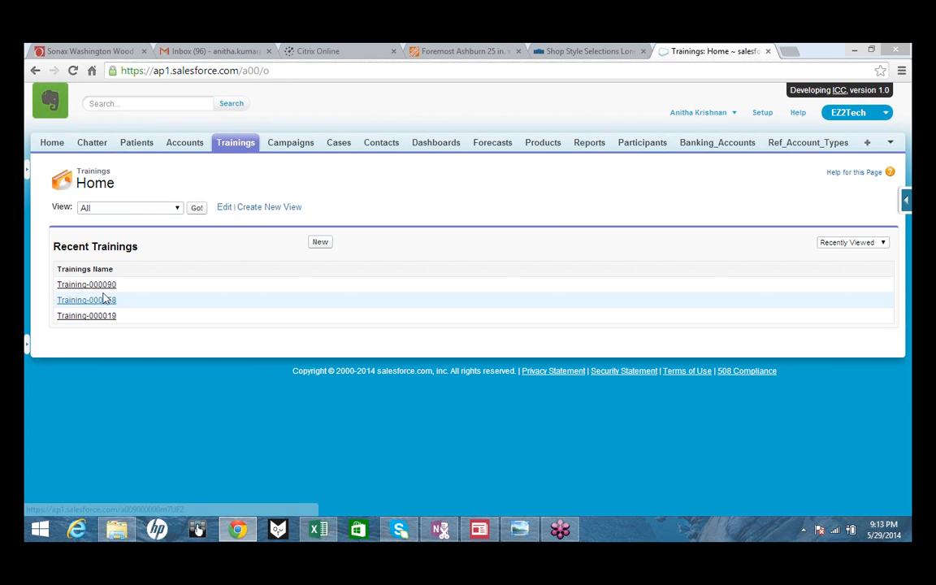
- Open the Training-000090 record and bring up the Force.com quick access menu for the Training object
click(111, 286)
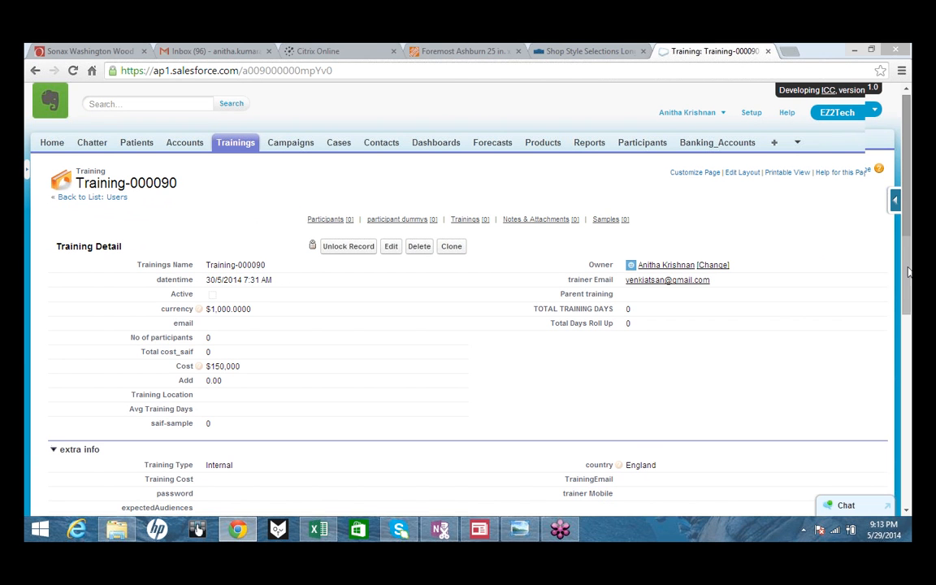
drag(908, 270, 909, 470)
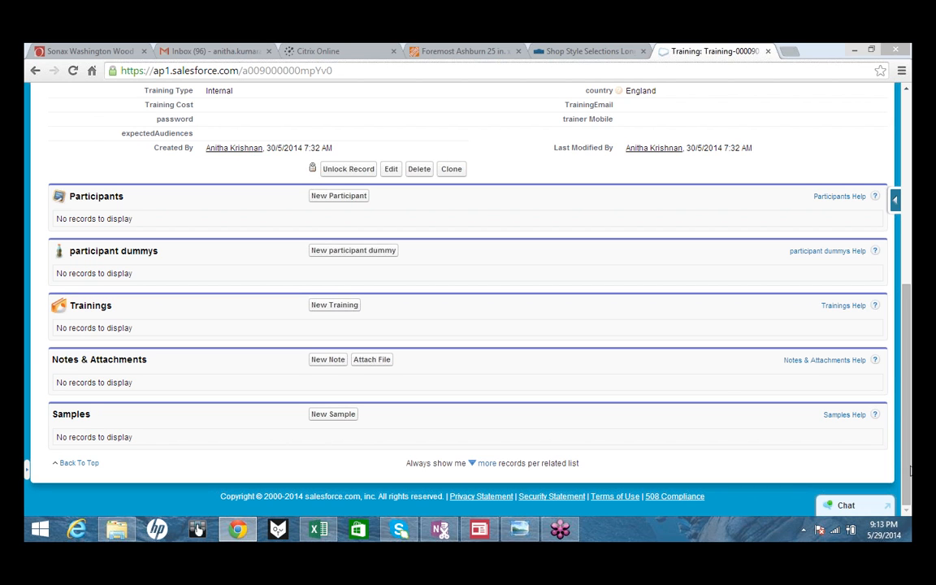
click(910, 470)
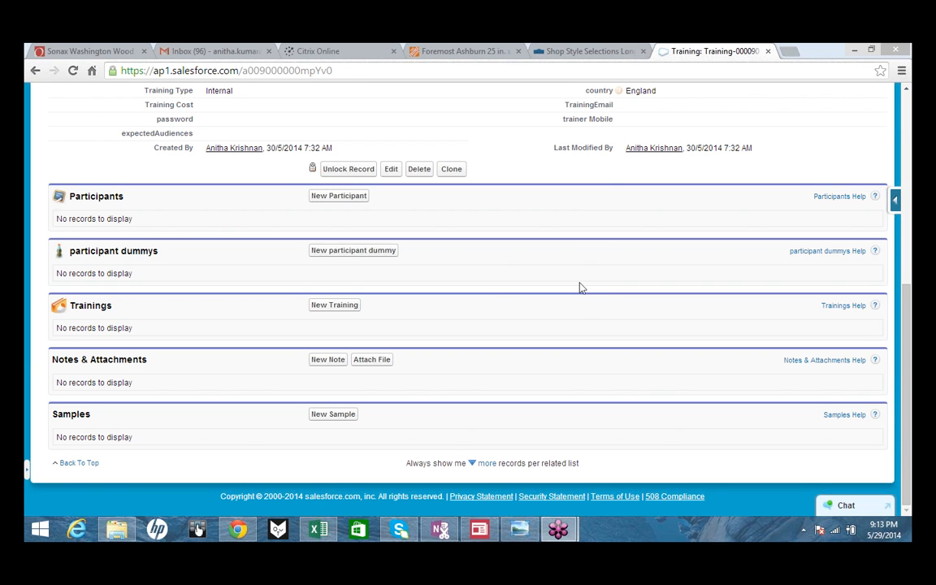
click(568, 328)
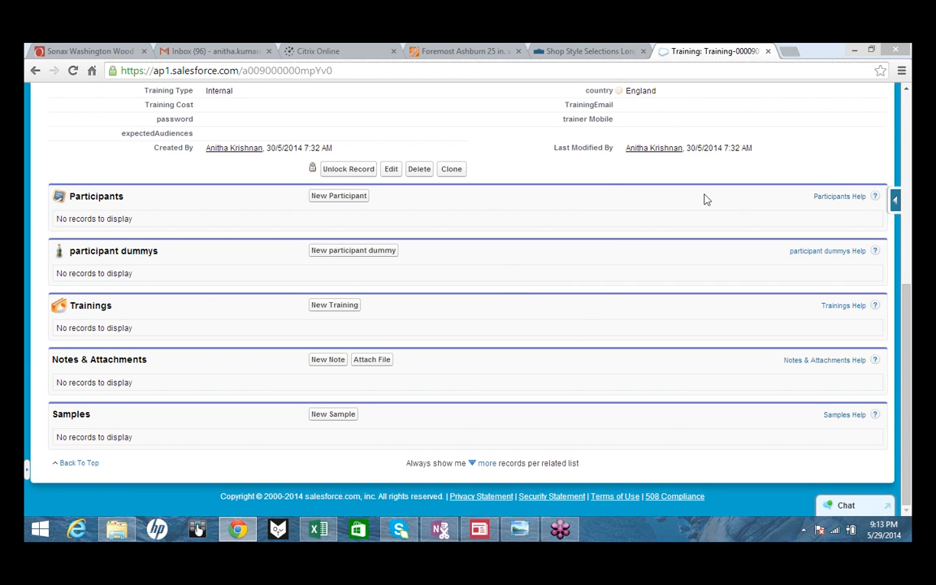
click(894, 200)
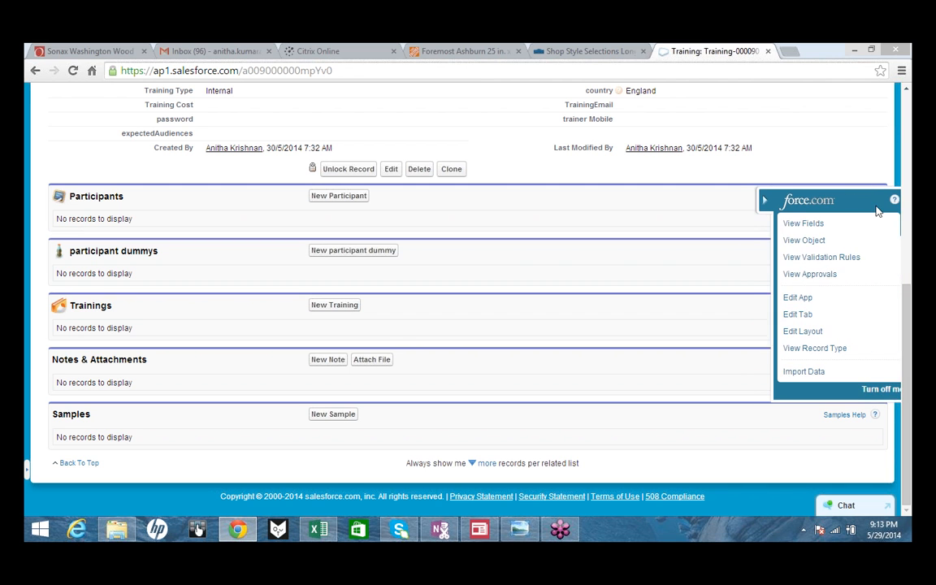
- Place Approval History above Participants in the Training layout, save, and overwrite users' related list customizations
click(787, 333)
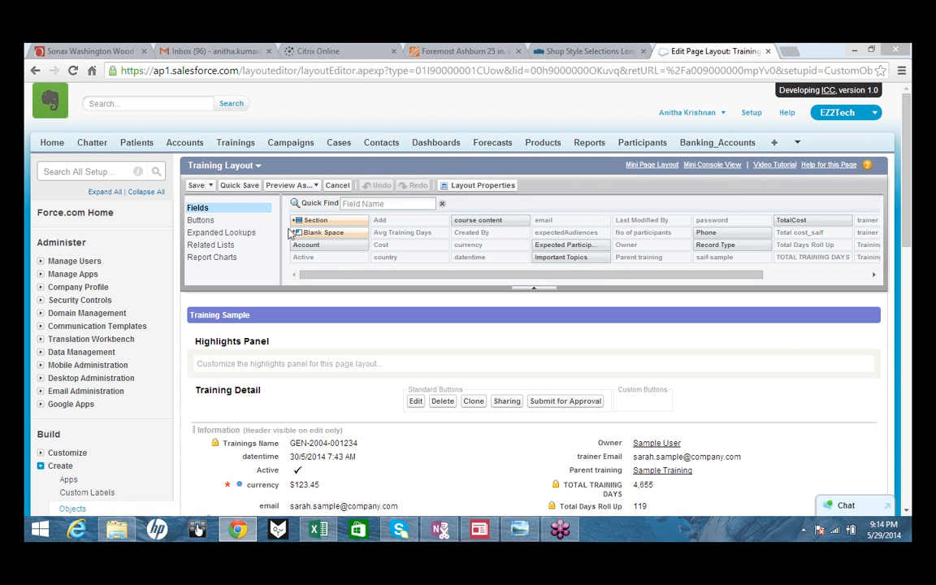
click(219, 245)
scroll(218, 245, down, 10)
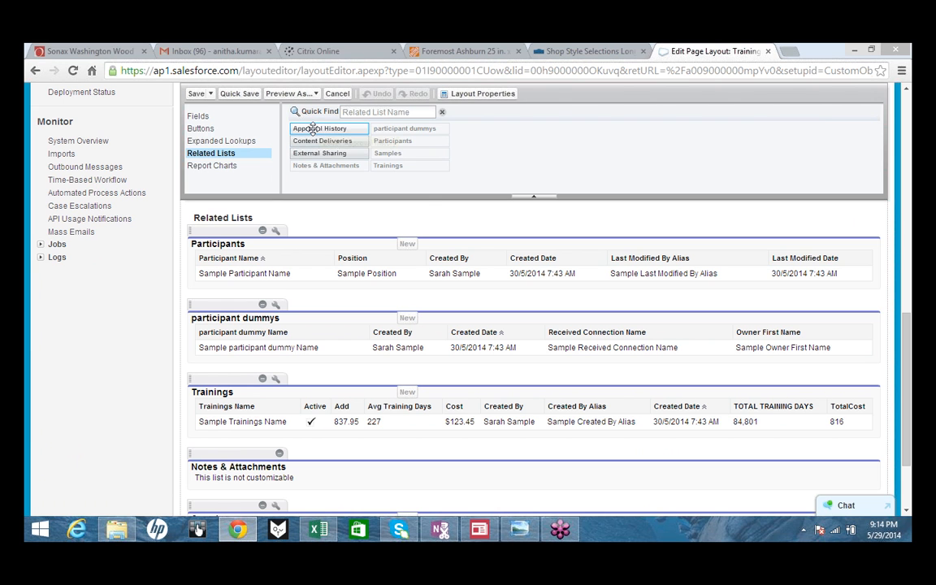
drag(319, 128, 355, 240)
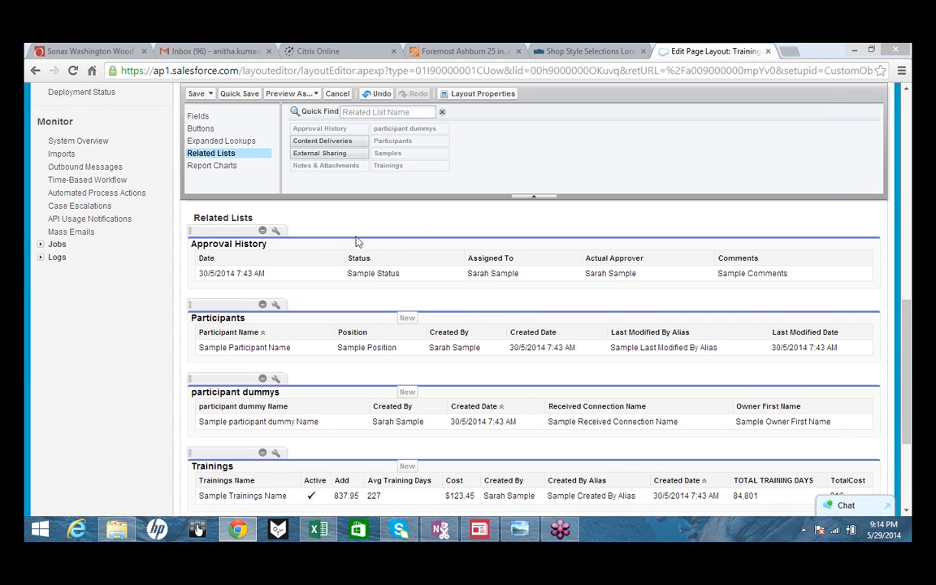
click(198, 95)
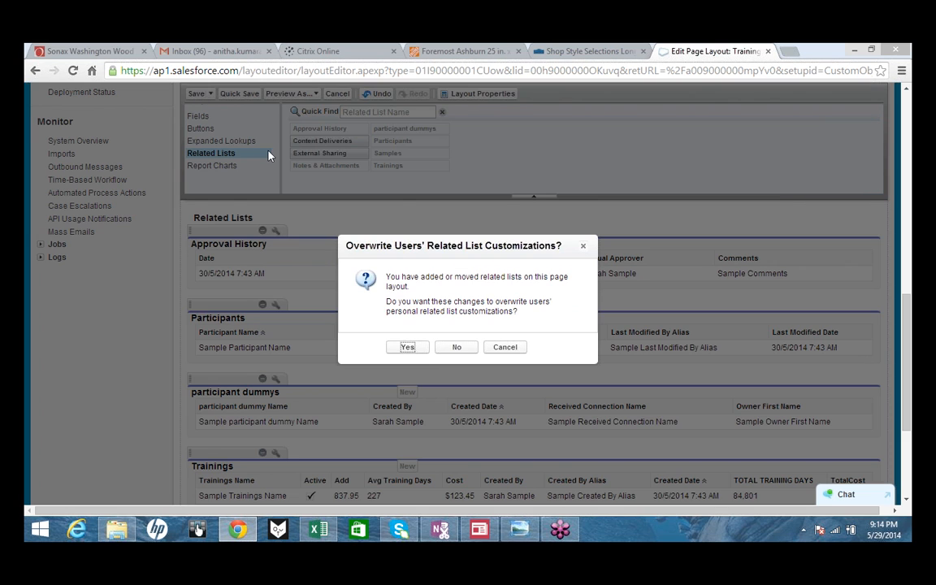
click(411, 348)
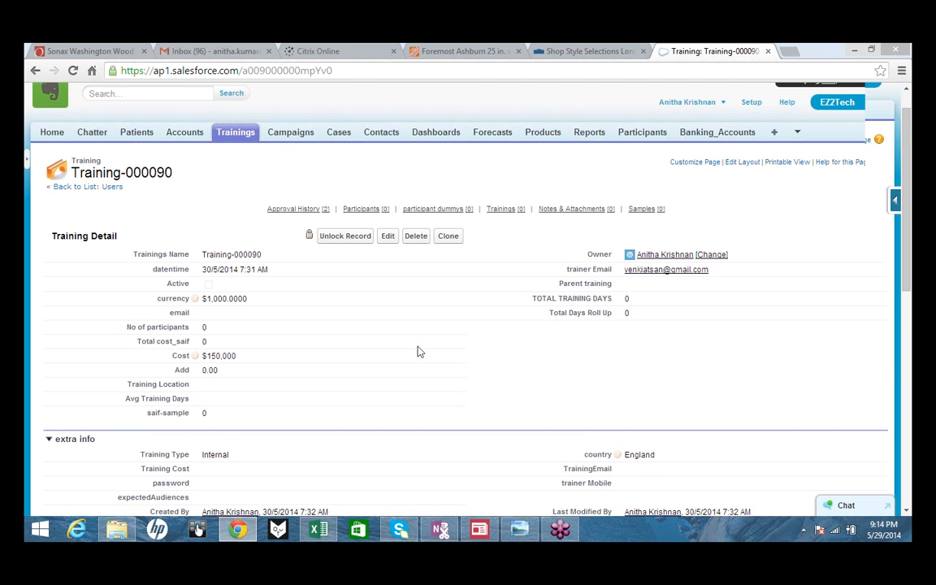
scroll(419, 351, down, 1)
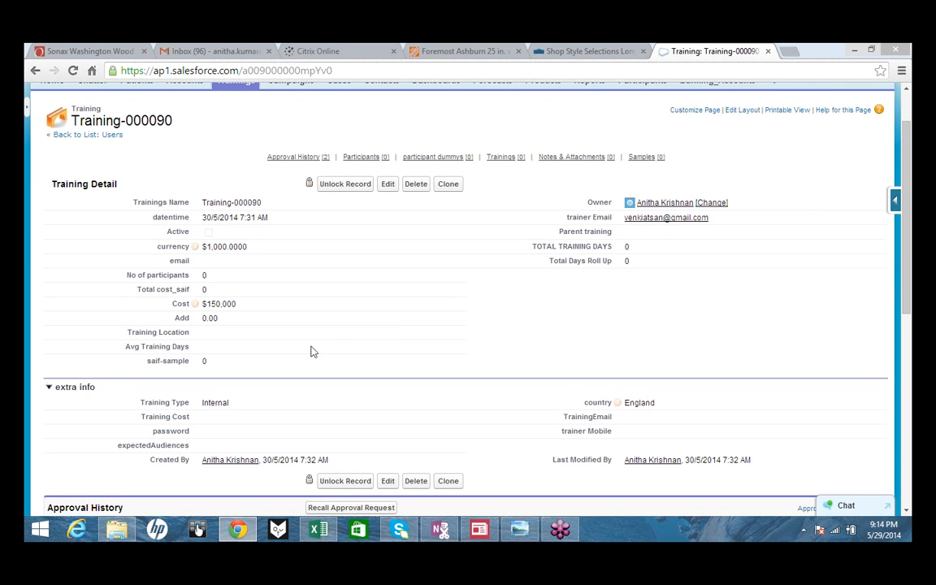
scroll(329, 341, down, 5)
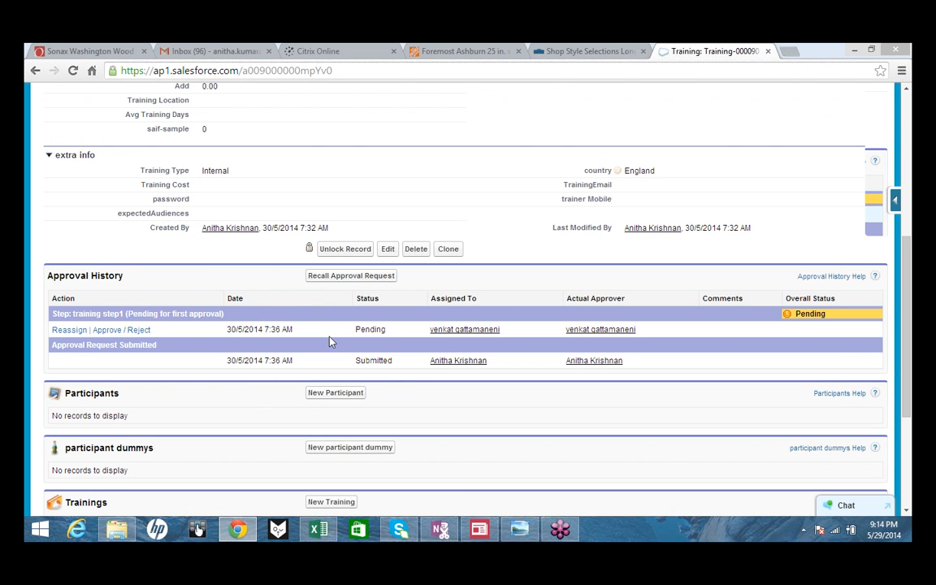
scroll(330, 342, down, 3)
scroll(347, 333, down, 1)
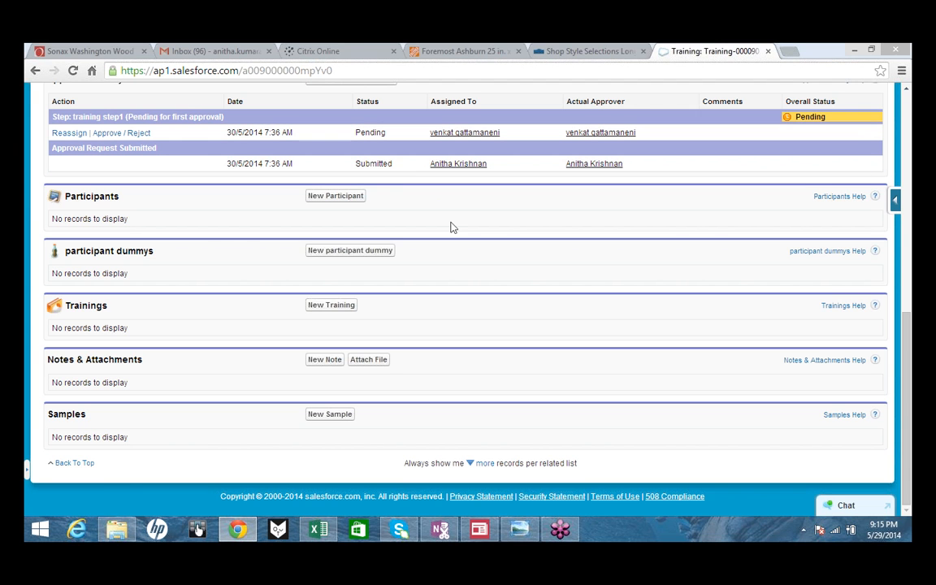
scroll(449, 226, up, 1)
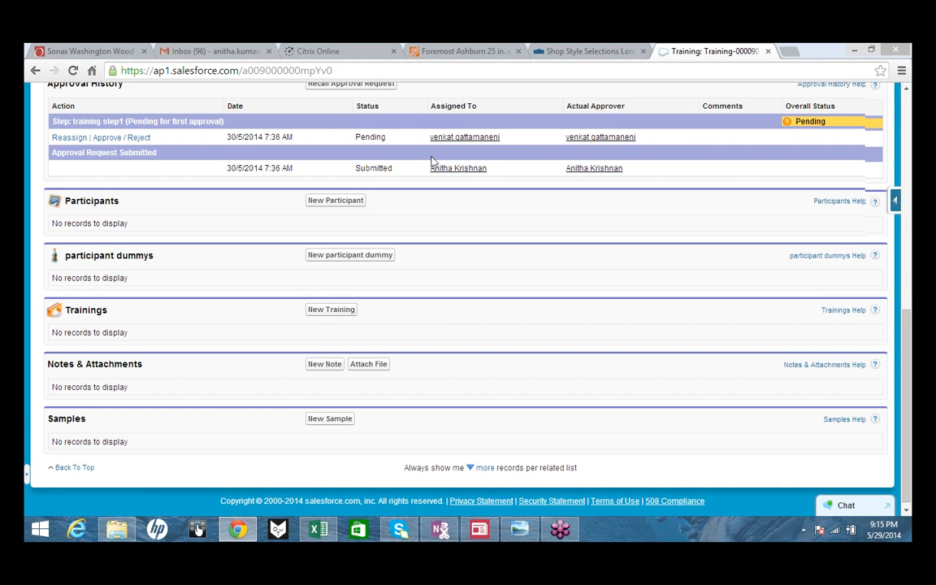
scroll(431, 161, up, 2)
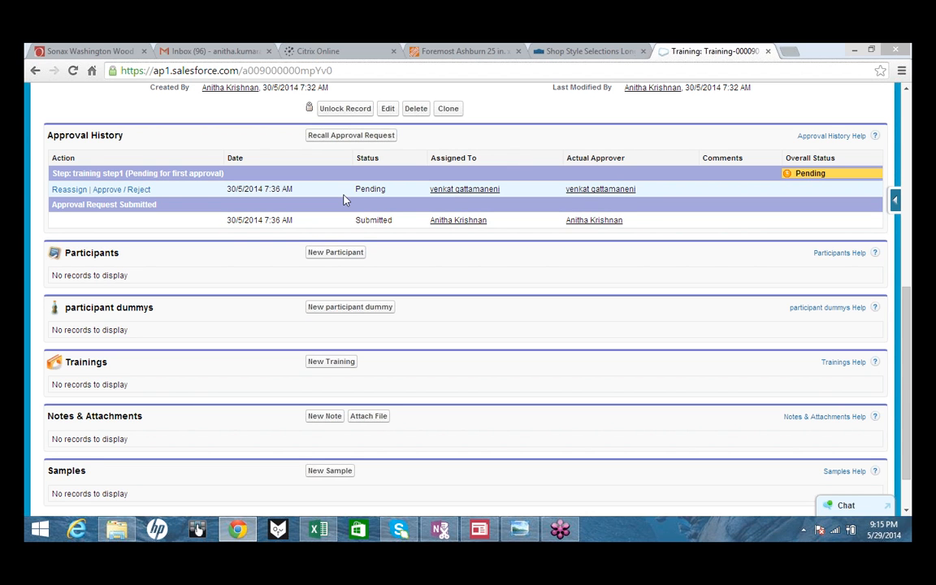
- Reassign Training-000090's pending approval request, keeping the same approver
click(69, 189)
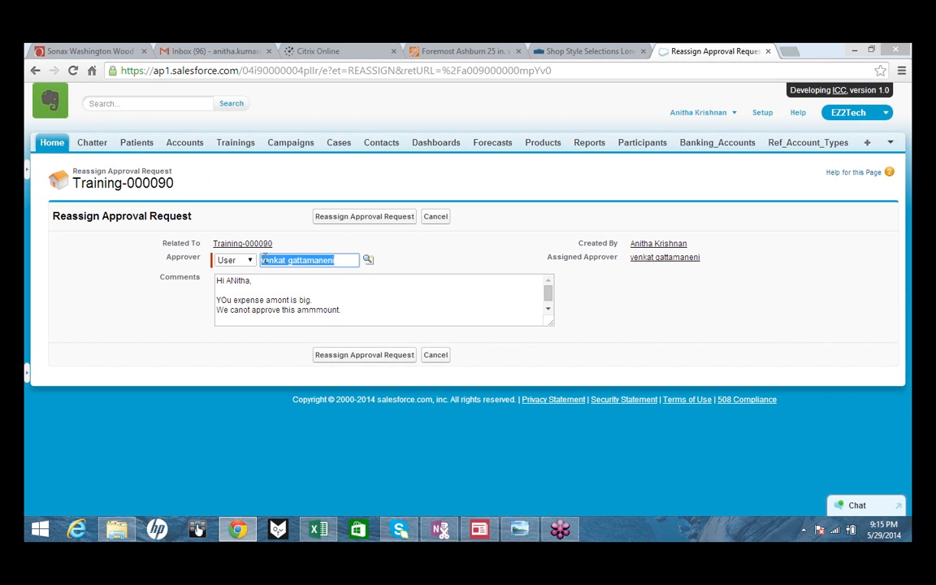
click(355, 355)
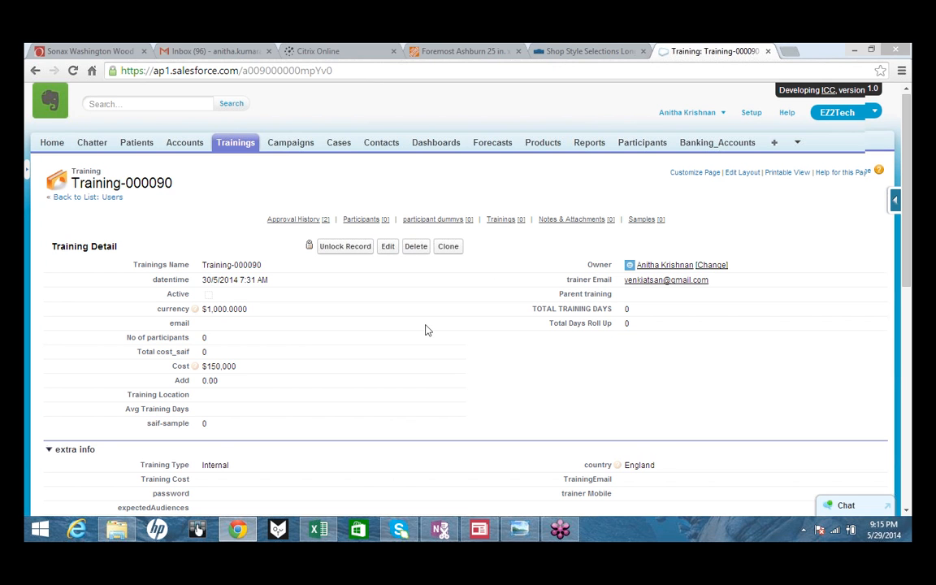
scroll(428, 329, down, 2)
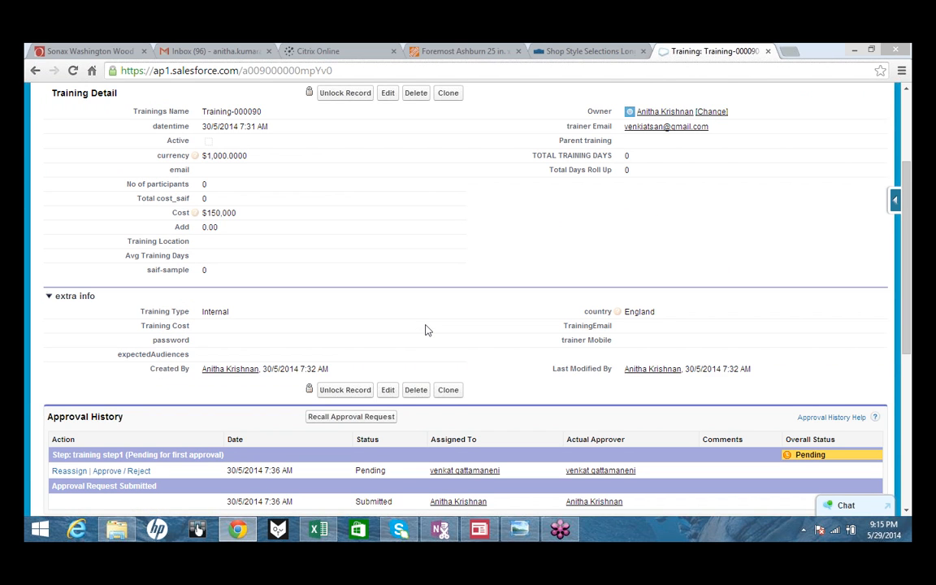
scroll(428, 329, down, 1)
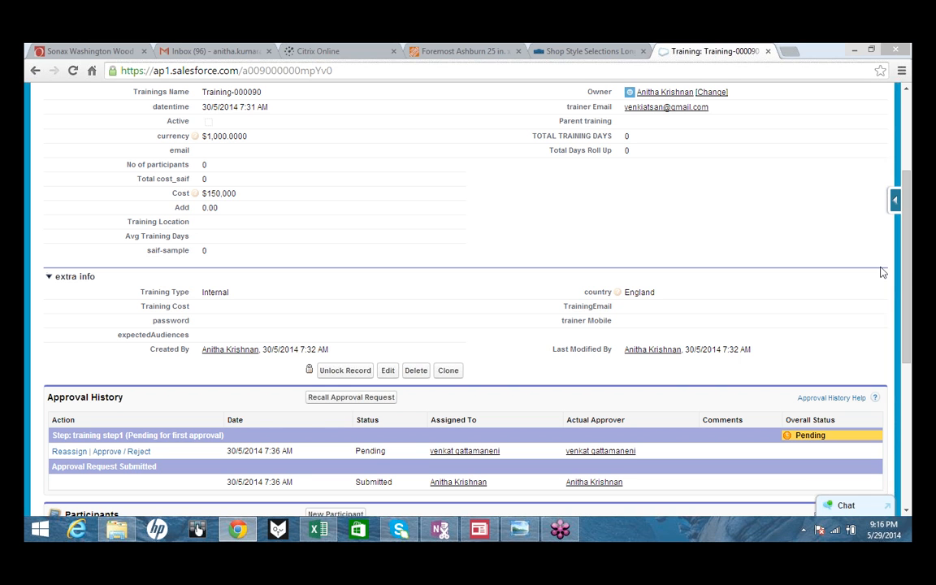
drag(908, 271, 908, 97)
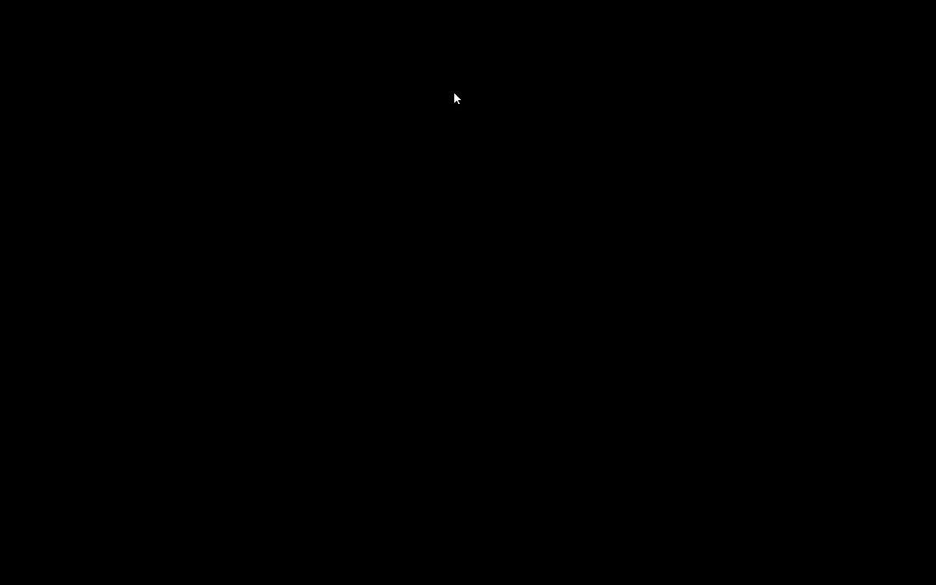
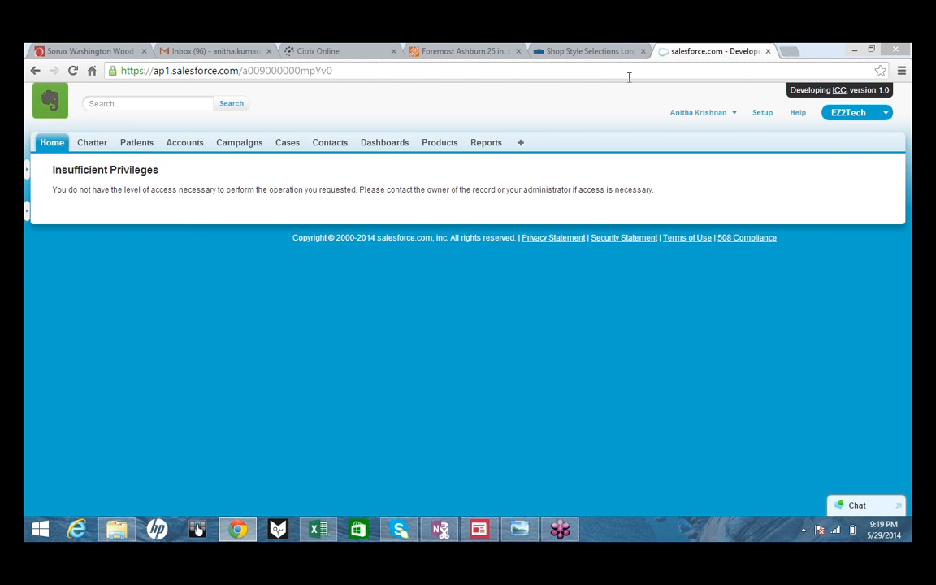
- Reload Training-000090 and find its Approval History, with training step1 still pending
key(super+r)
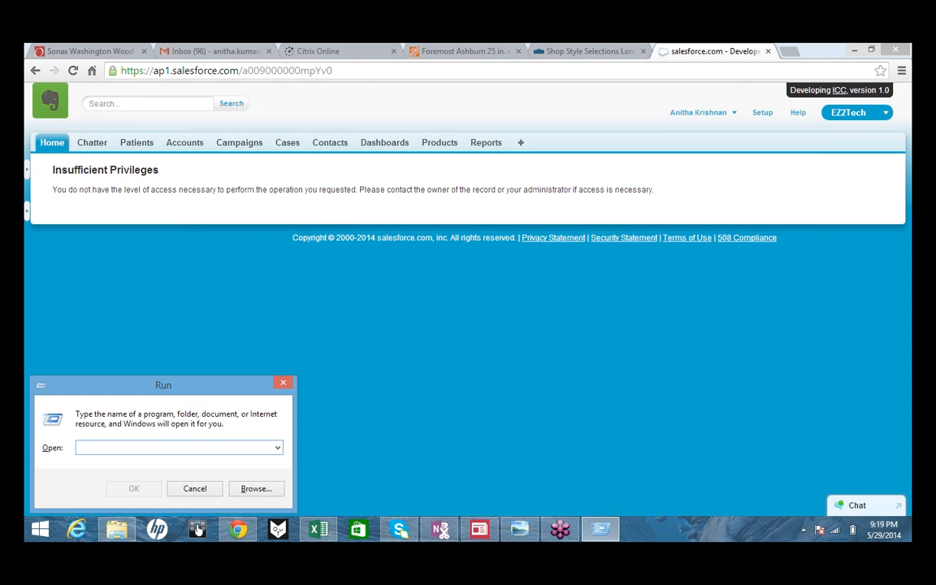
click(73, 71)
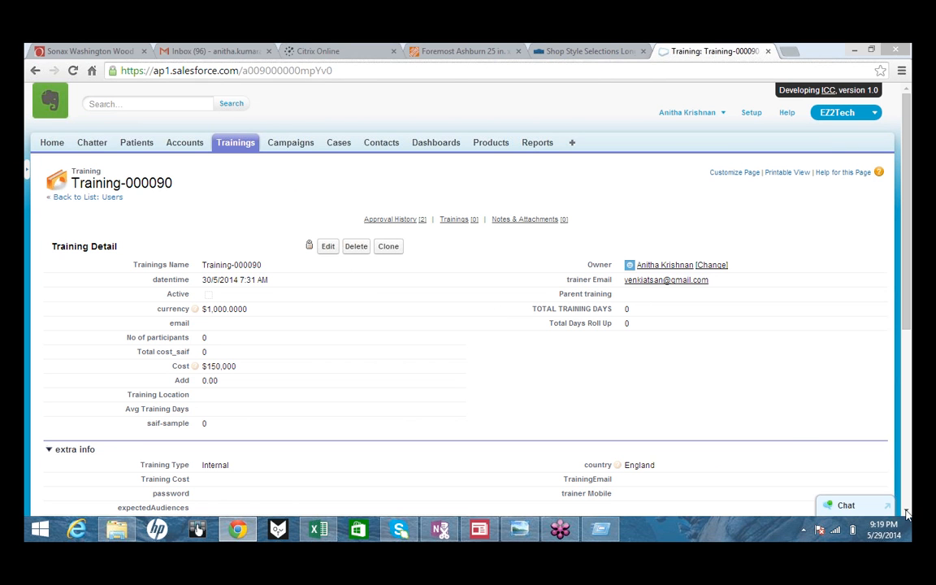
scroll(508, 355, down, 2)
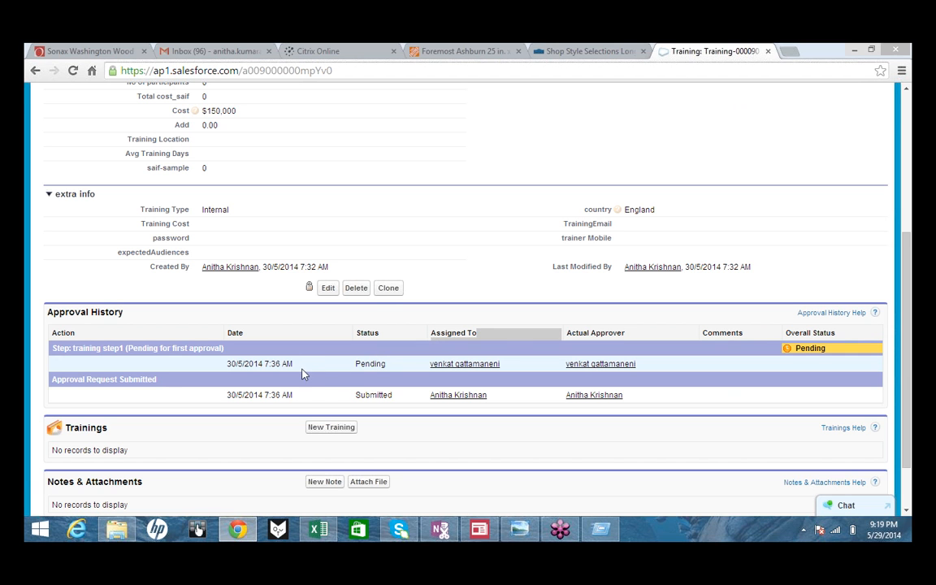
- Clone Training-000090, set the cost to $450,000, and save it as Training-000096
click(387, 294)
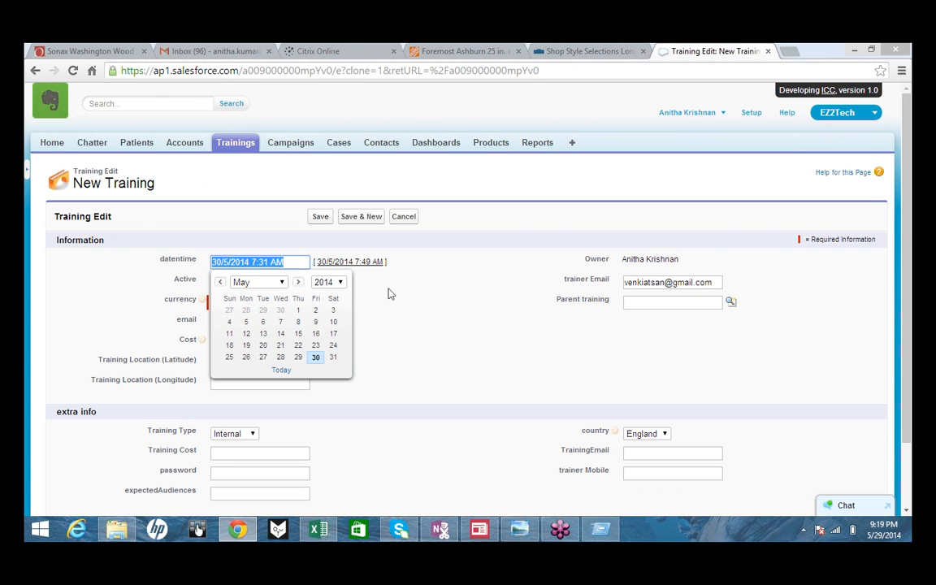
click(508, 355)
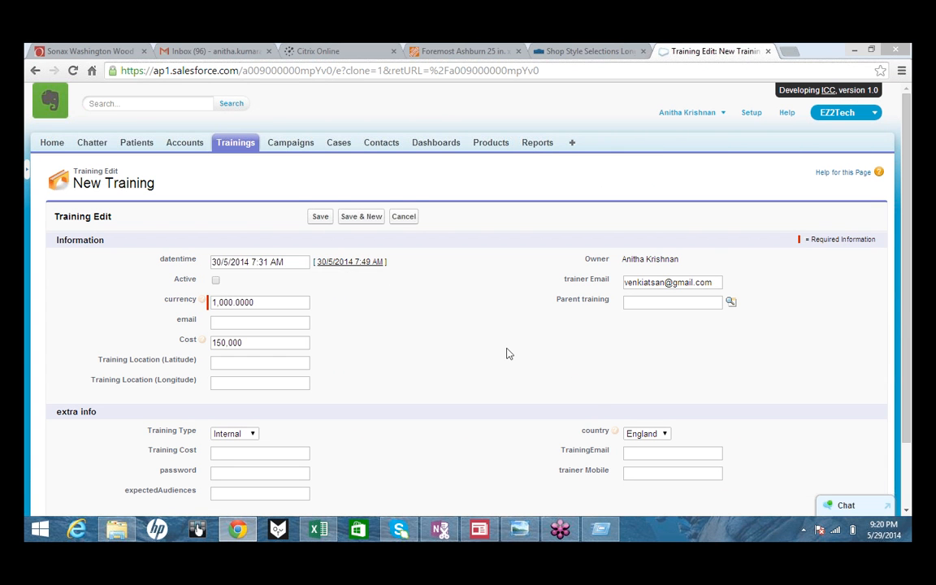
click(260, 342)
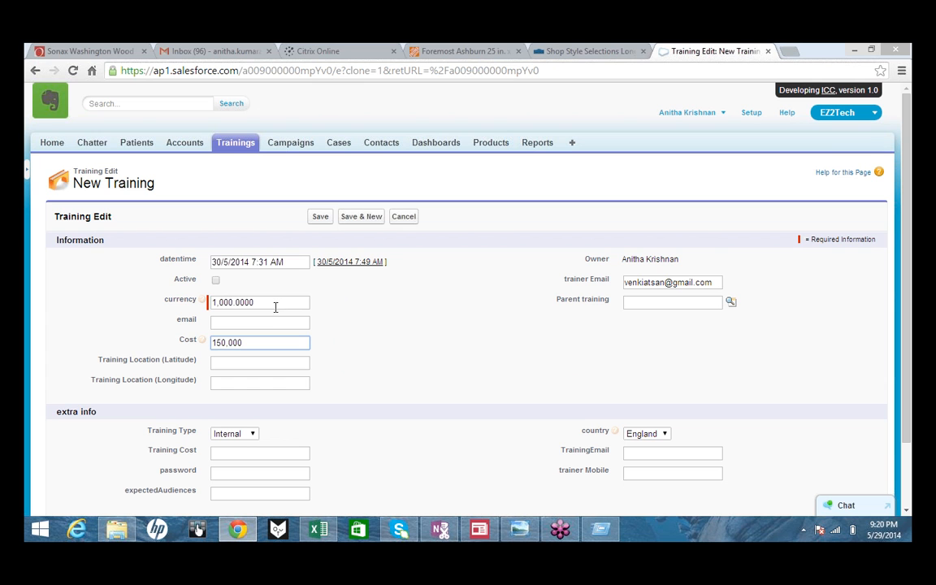
click(319, 217)
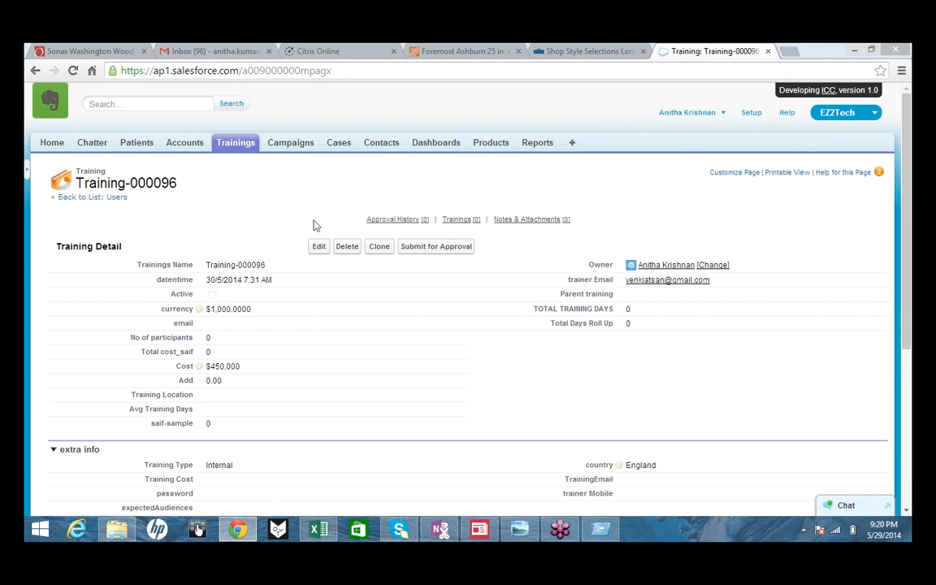
key(super)
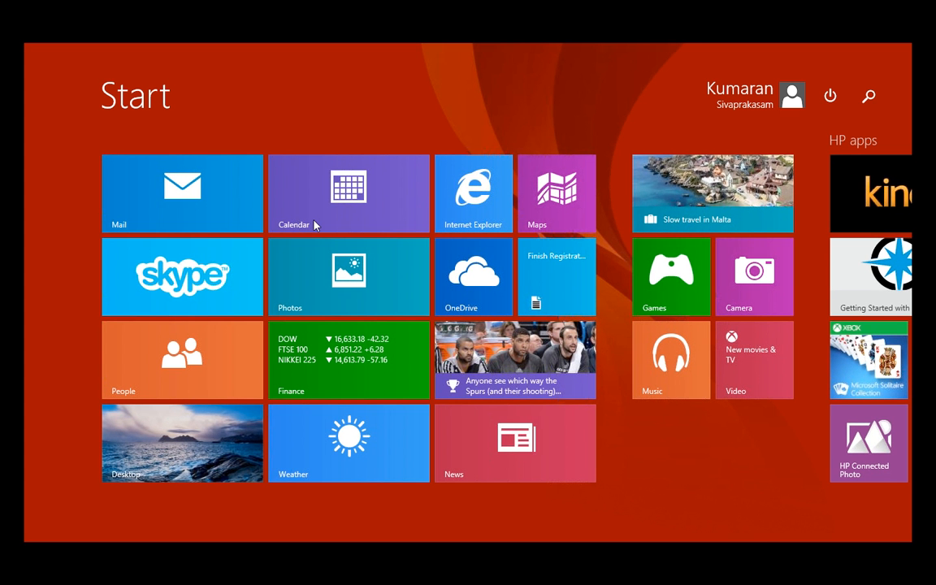
click(176, 437)
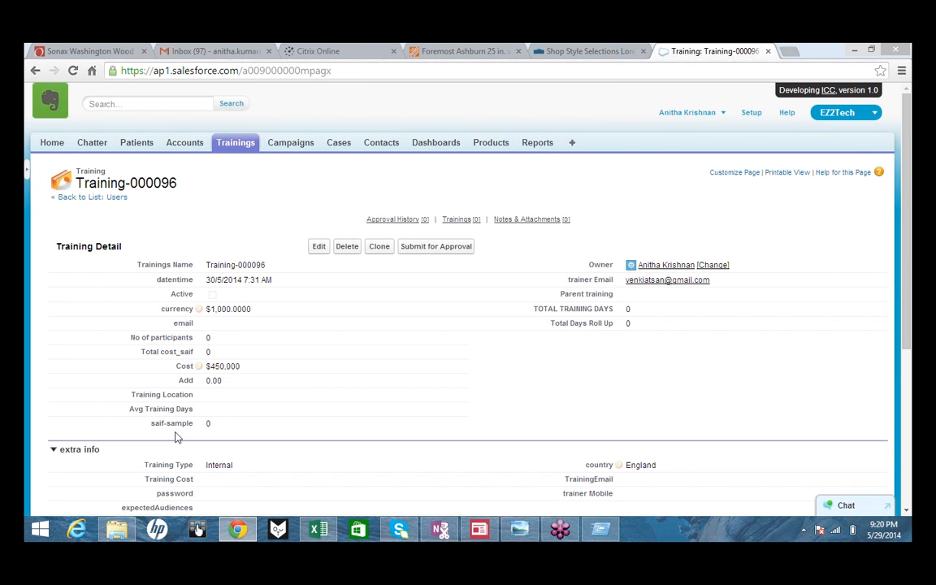
- Reload, then open Training-000096 from the Trainings list to review it
key(super+r)
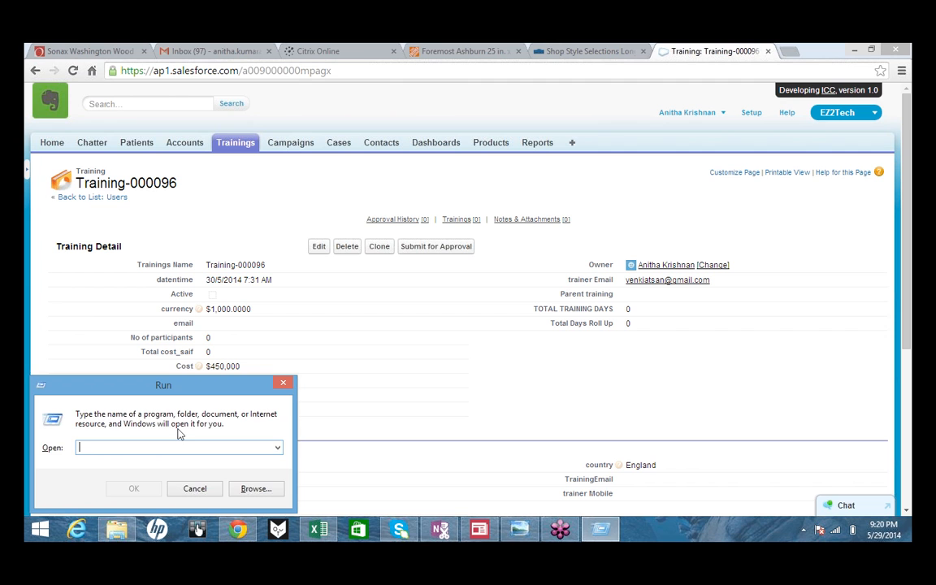
key(Escape)
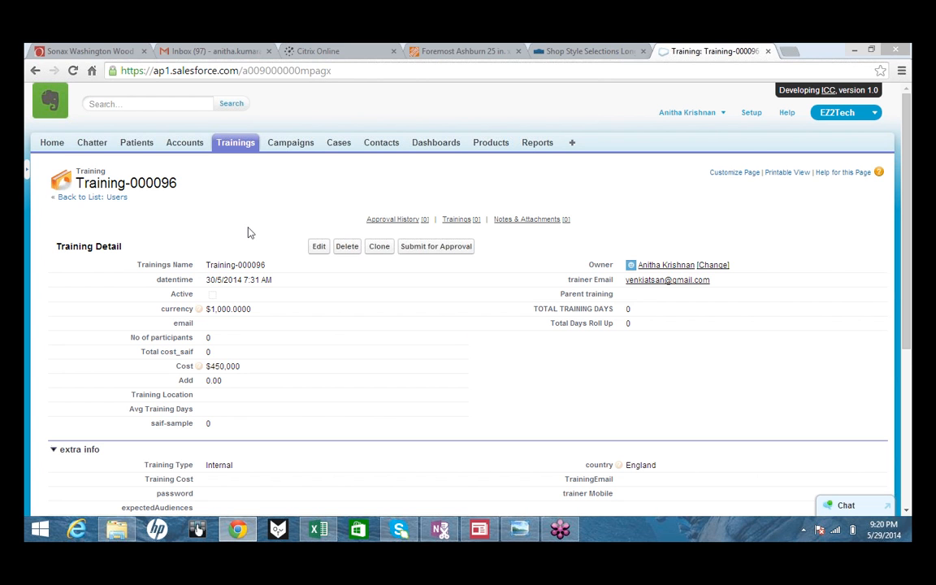
key(F5)
click(73, 71)
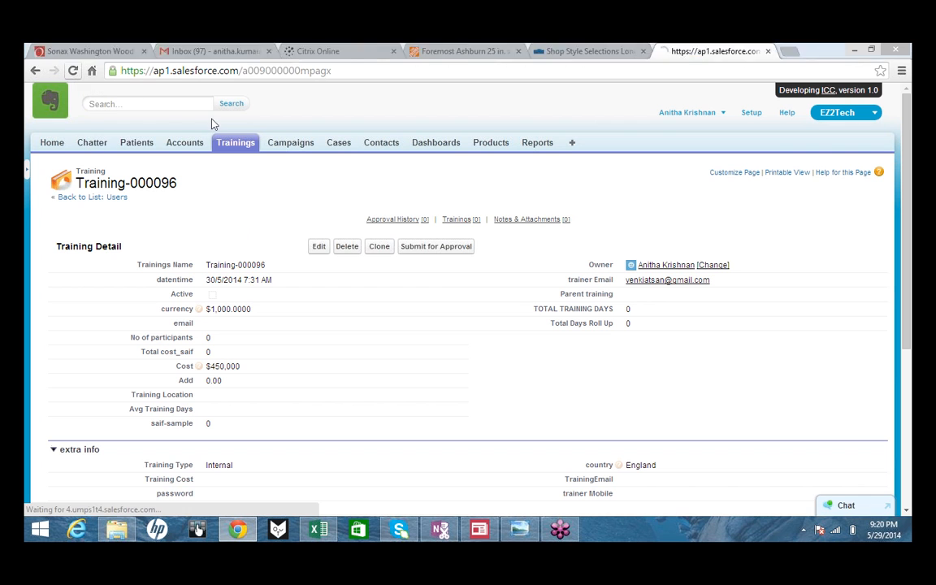
click(246, 145)
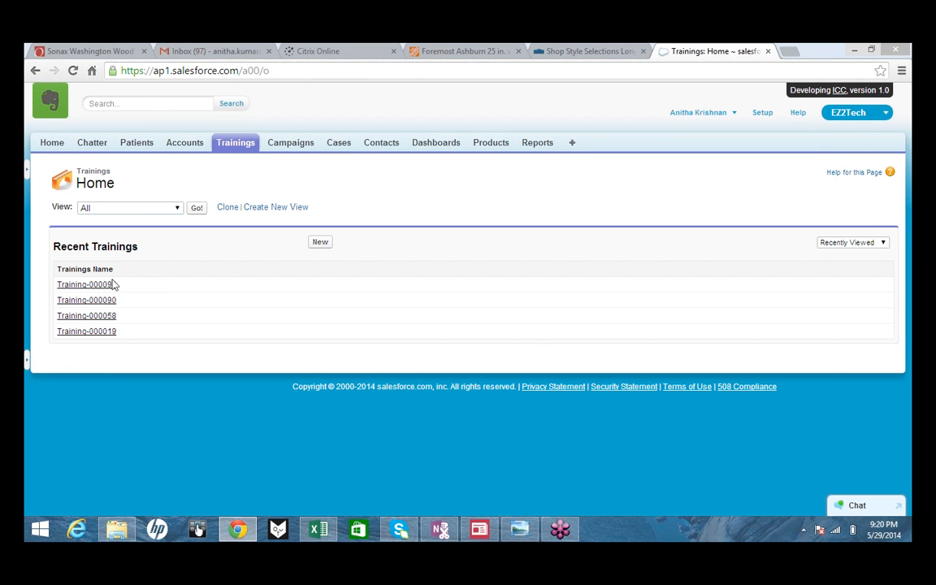
click(111, 286)
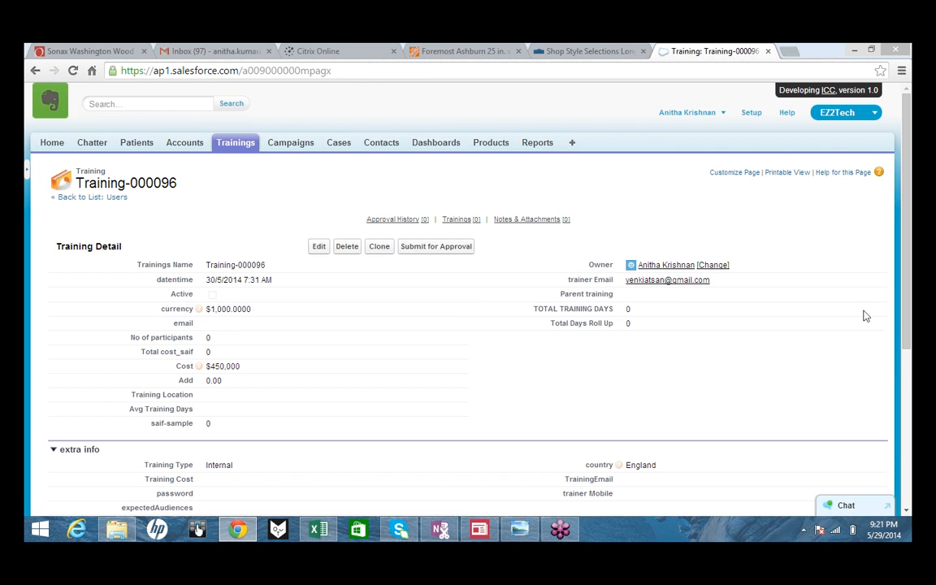
drag(905, 310, 910, 461)
scroll(91, 288, up, 3)
- Open Training-000090 and confirm its approval history shows Approved with the approver's comment
click(35, 71)
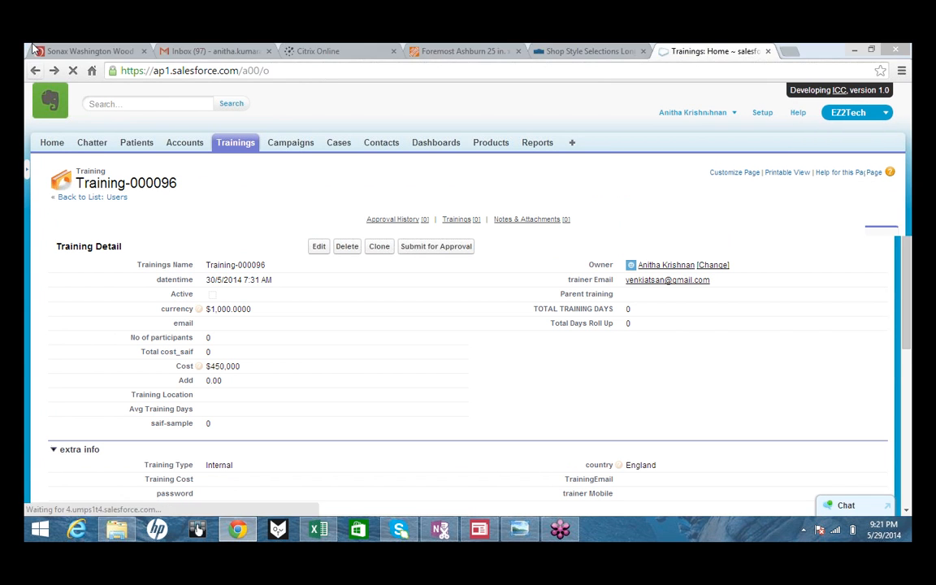
click(103, 302)
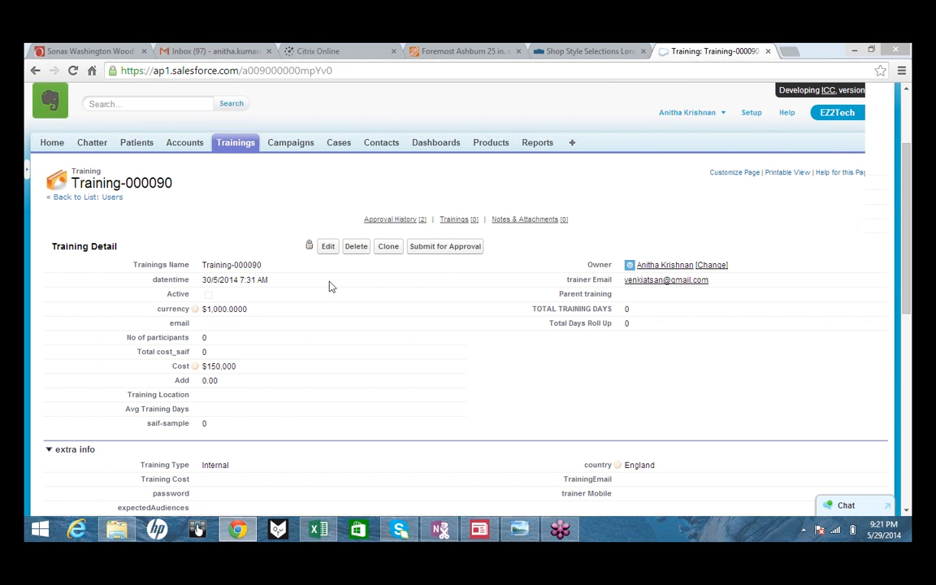
scroll(329, 286, down, 3)
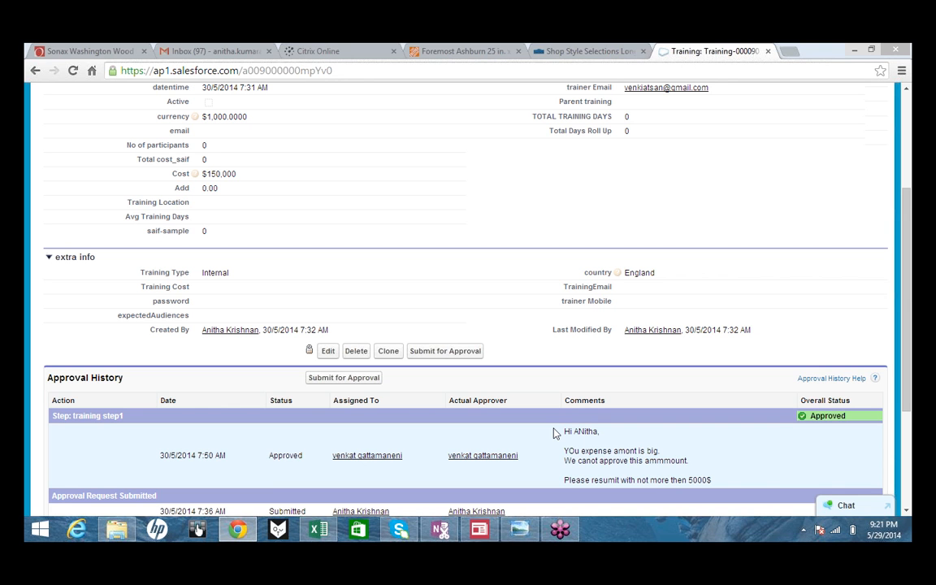
scroll(555, 434, up, 3)
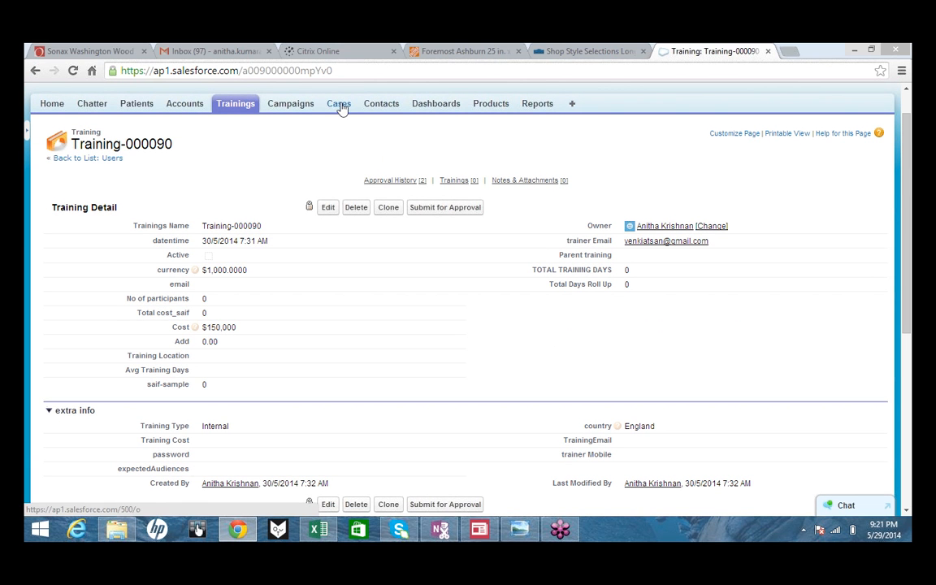
click(232, 112)
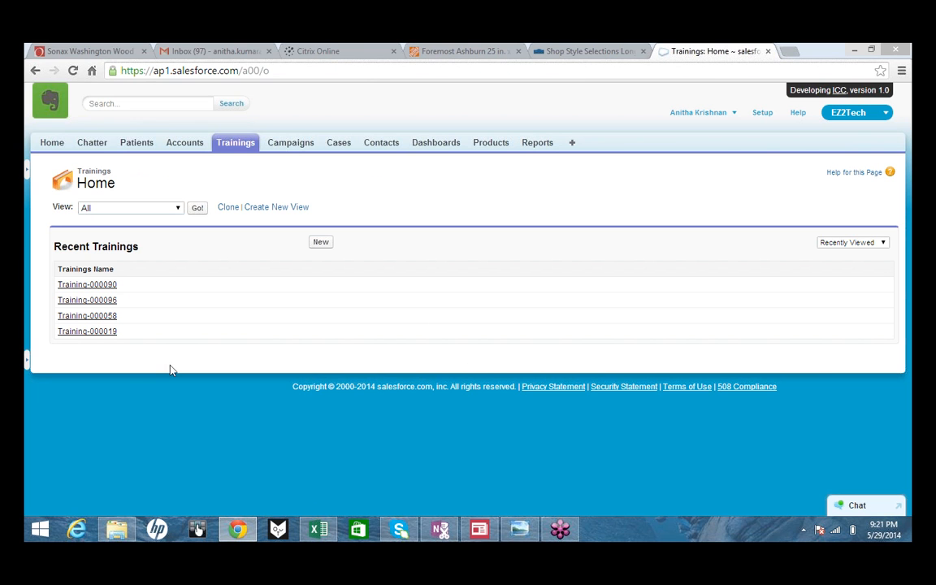
- Open Training-000096 and submit it for approval, confirming the prompt
click(102, 302)
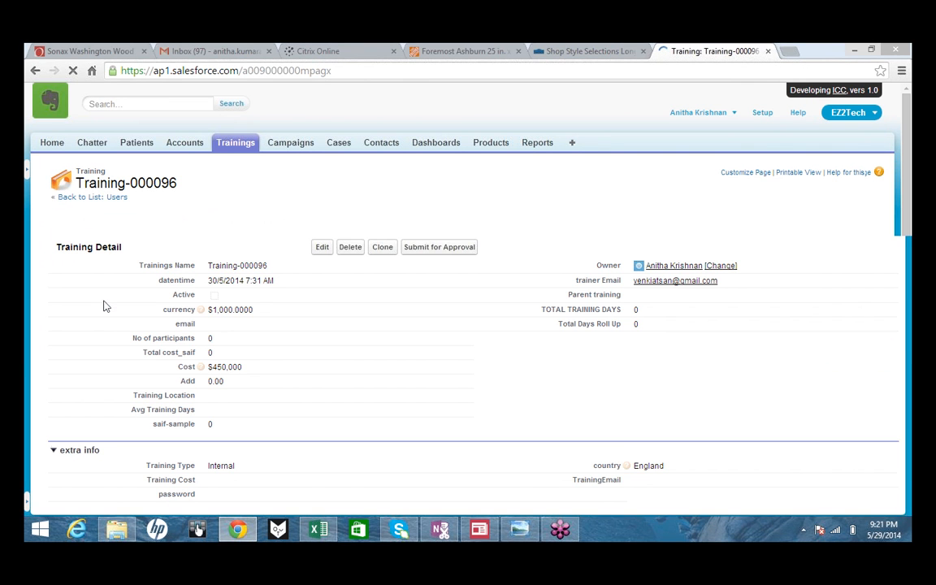
click(424, 248)
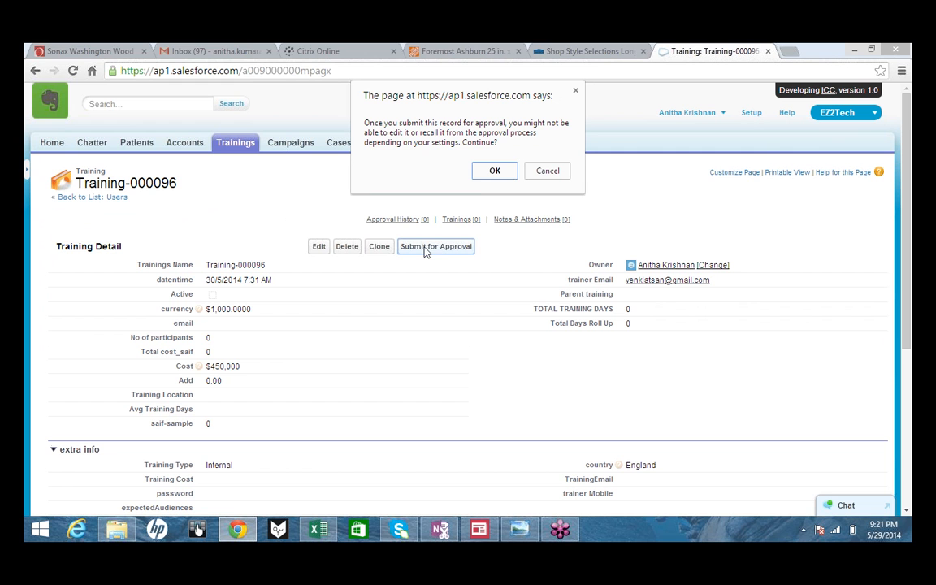
click(491, 170)
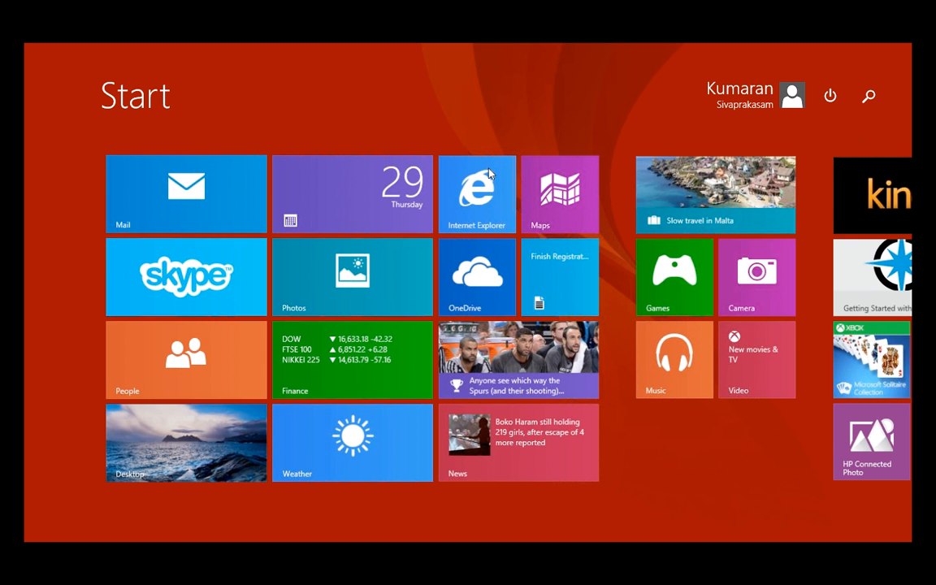
click(218, 422)
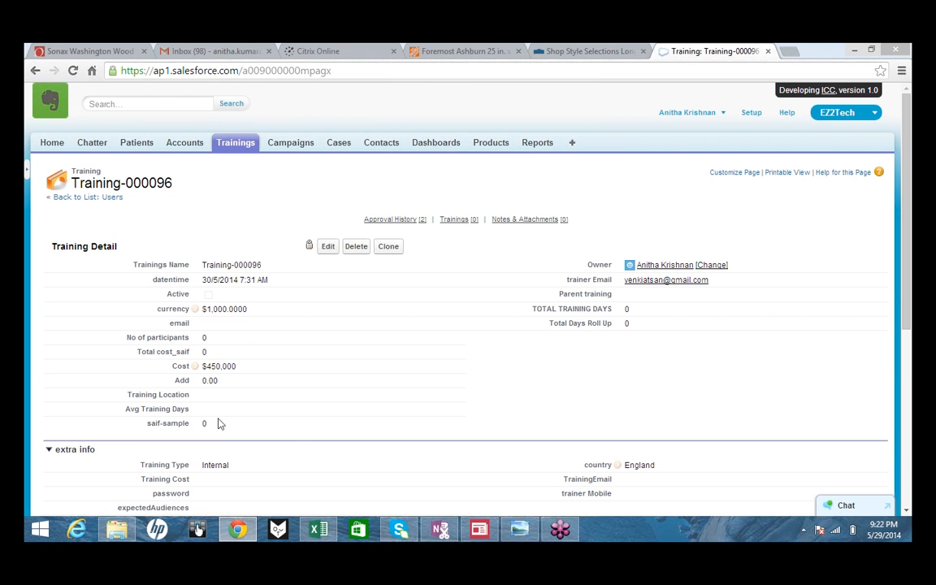
- Reload Training-000096 and confirm its approval history shows Approved with the comment rejecting
key(super+r)
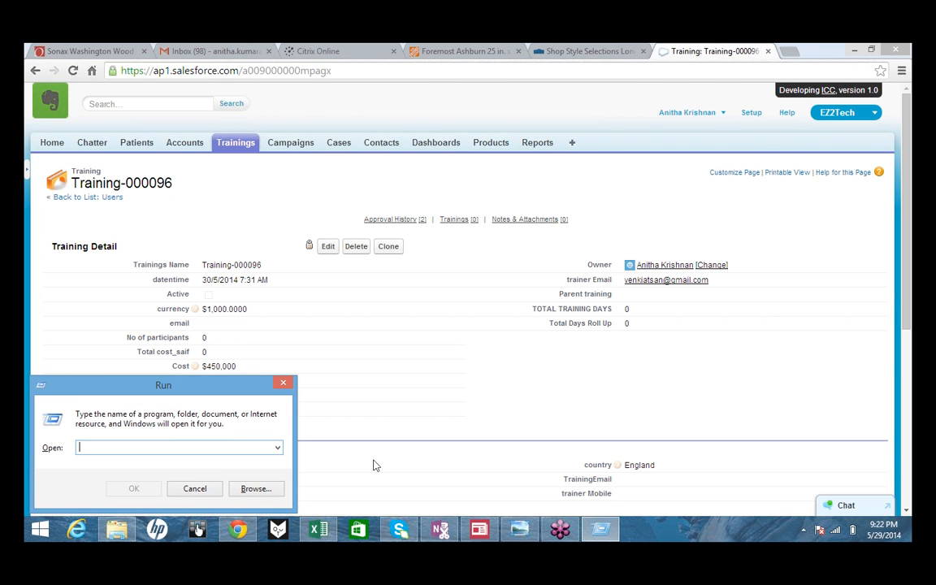
key(Escape)
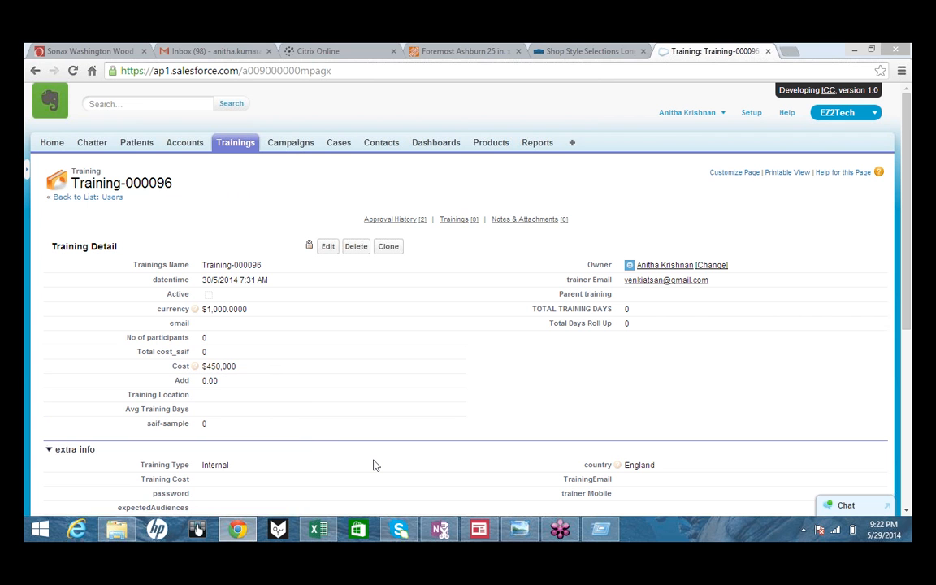
key(F5)
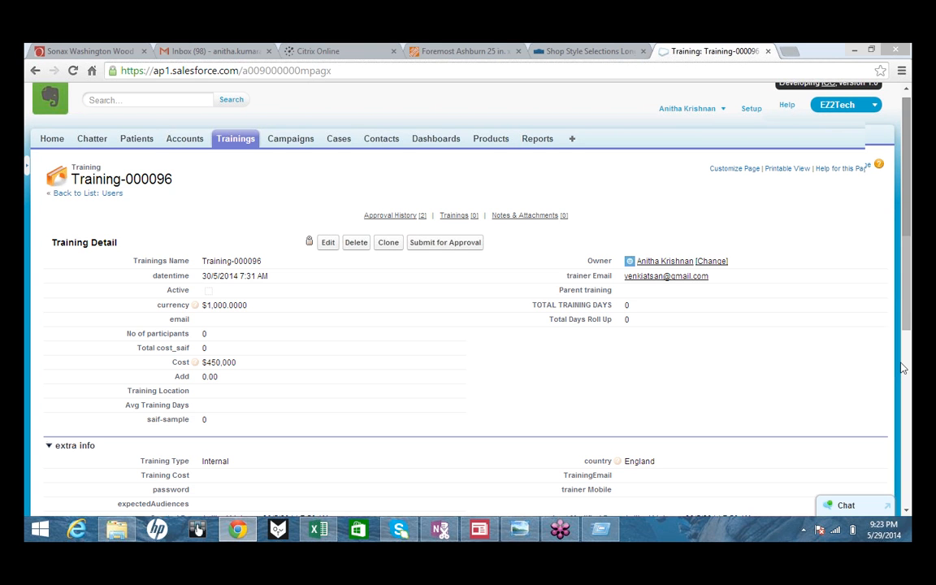
scroll(902, 368, down, 1)
scroll(902, 368, down, 3)
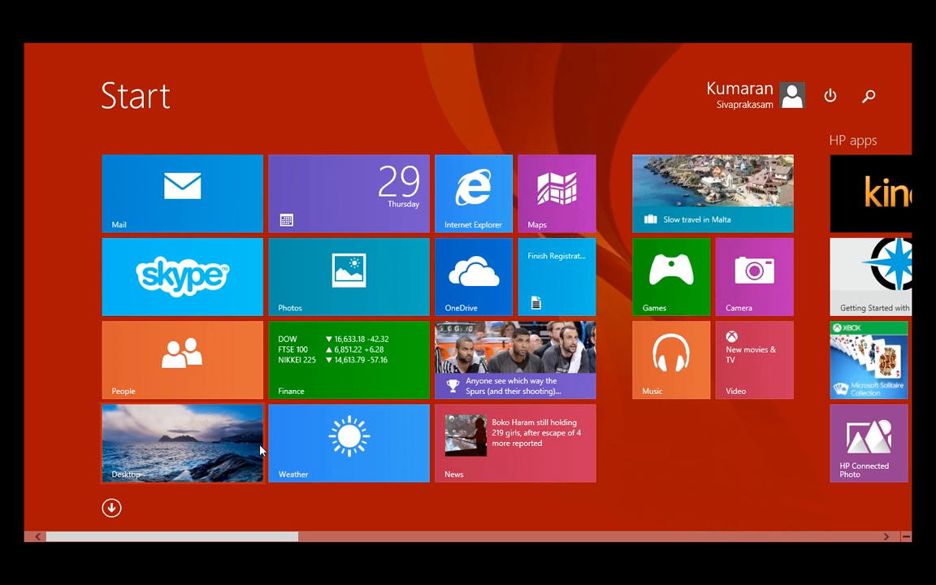
click(259, 450)
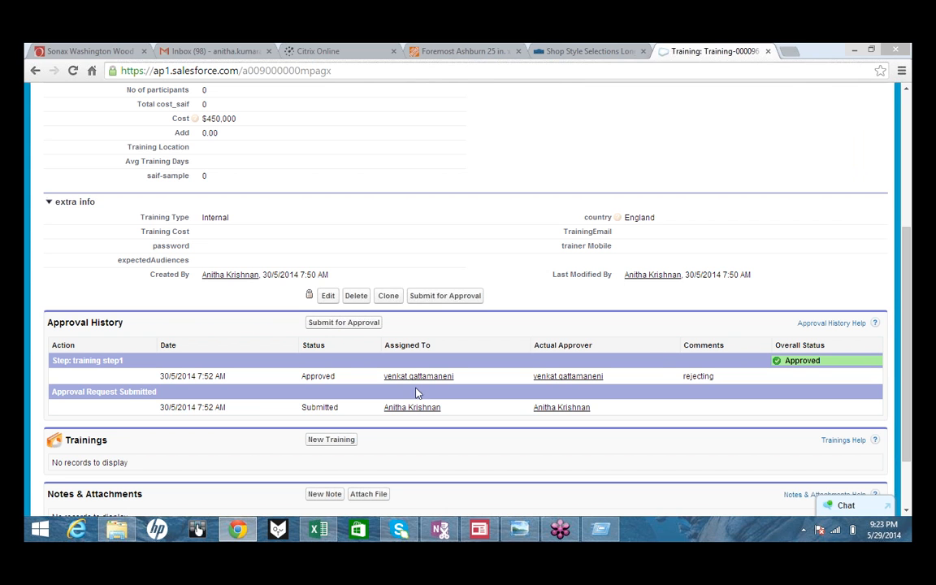
- Start a new clone of Training-000096
drag(908, 312, 910, 238)
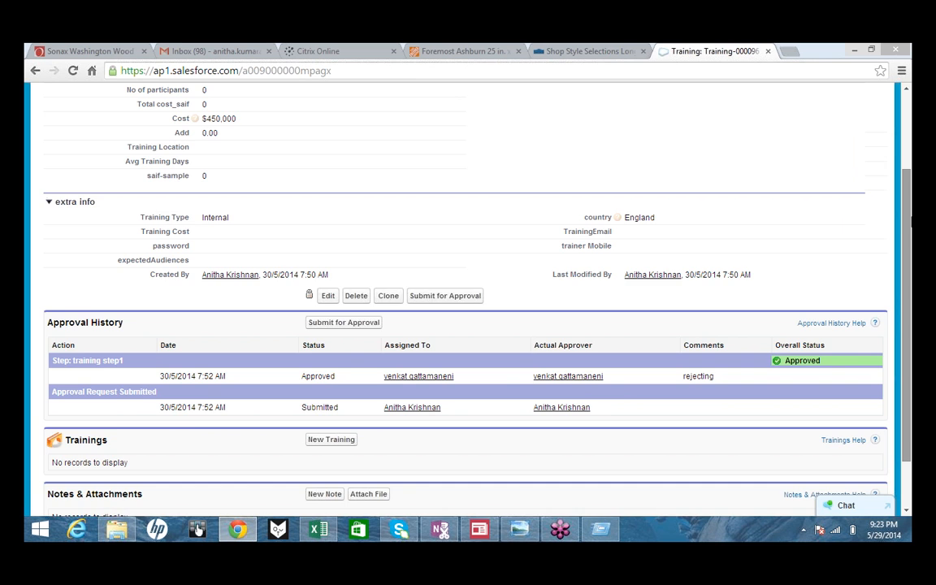
scroll(910, 217, up, 3)
click(388, 247)
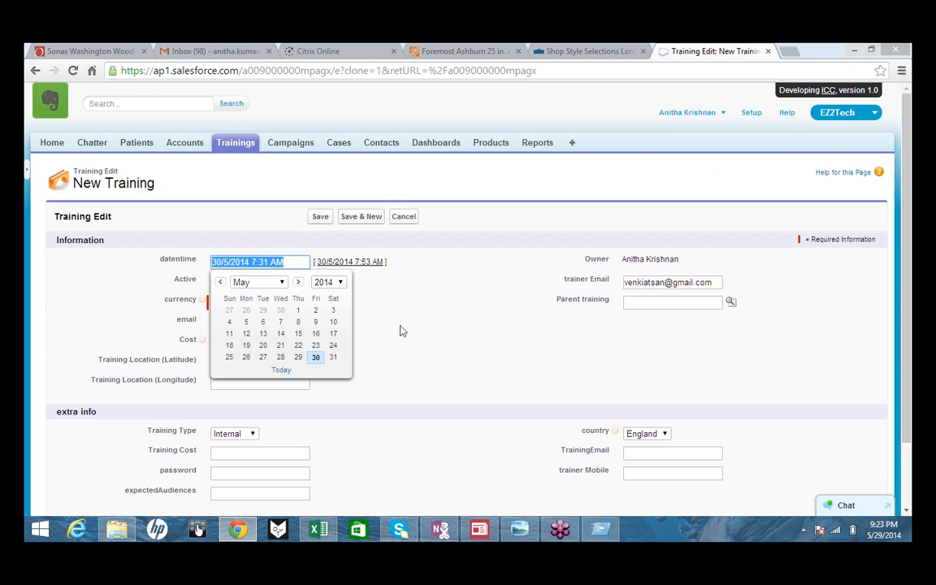
- Save the clone as Training-000097, dated 30/5/2014 with a cost of $1,350,000
click(293, 322)
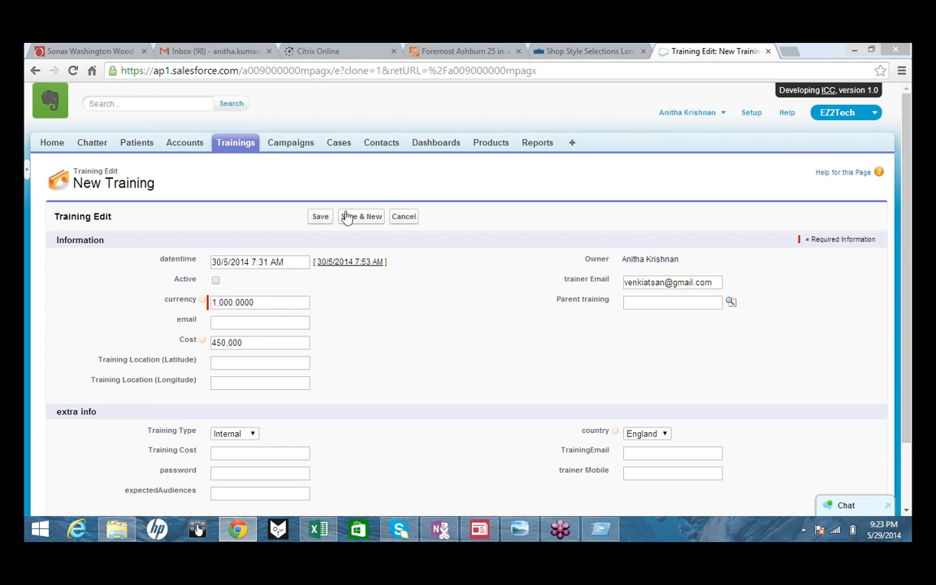
click(319, 220)
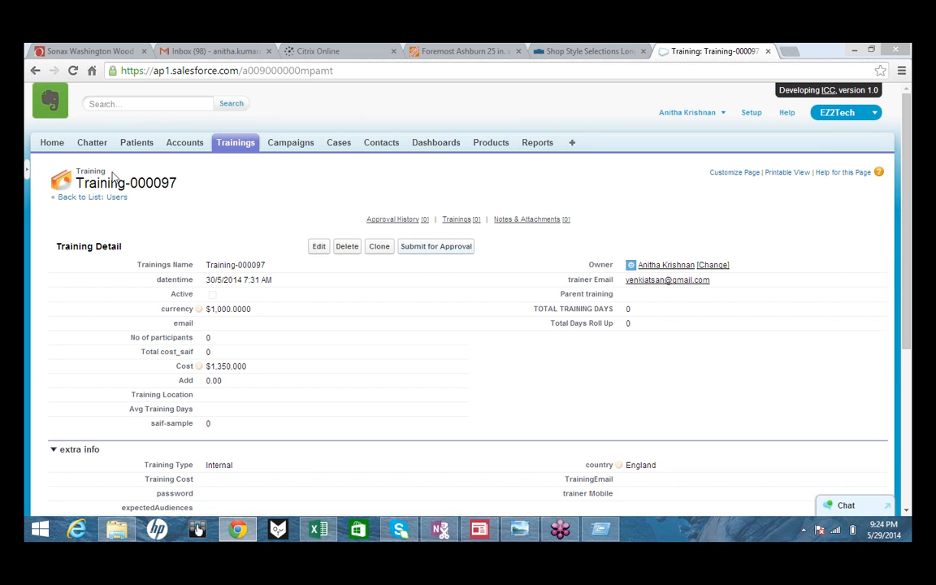
click(229, 146)
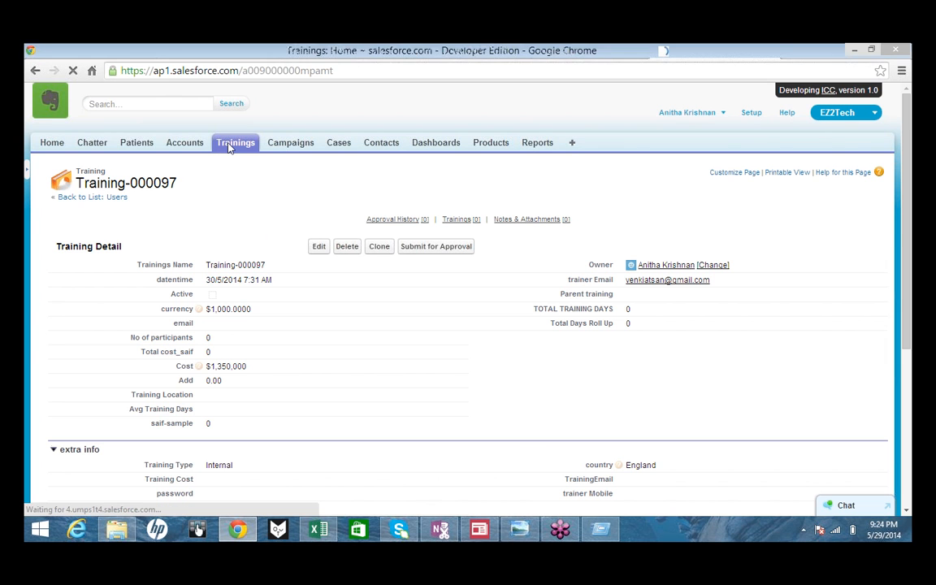
- Create an Online training dated 30 May 2014 with cost 100000, saved as Training-000098
click(319, 244)
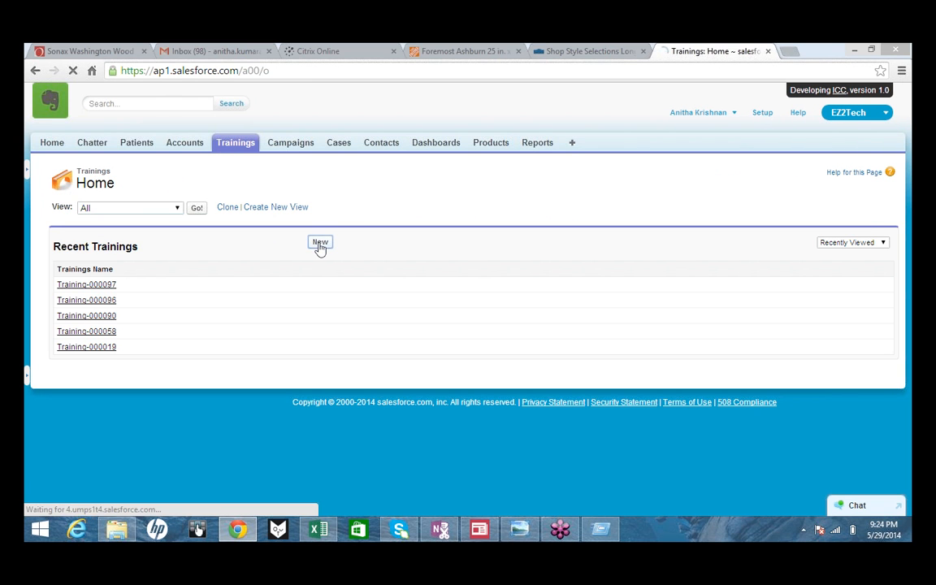
click(233, 262)
click(226, 285)
click(338, 304)
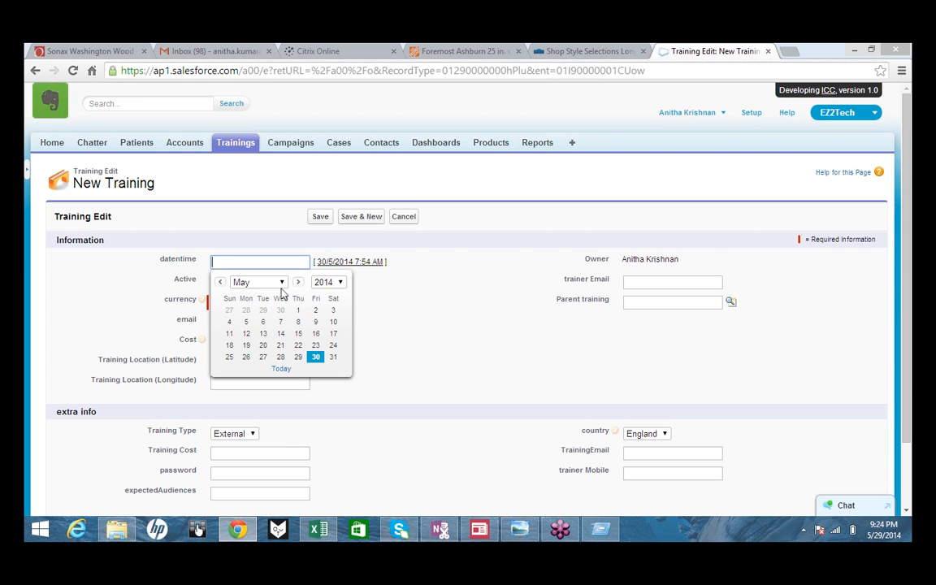
click(251, 285)
click(250, 334)
click(316, 357)
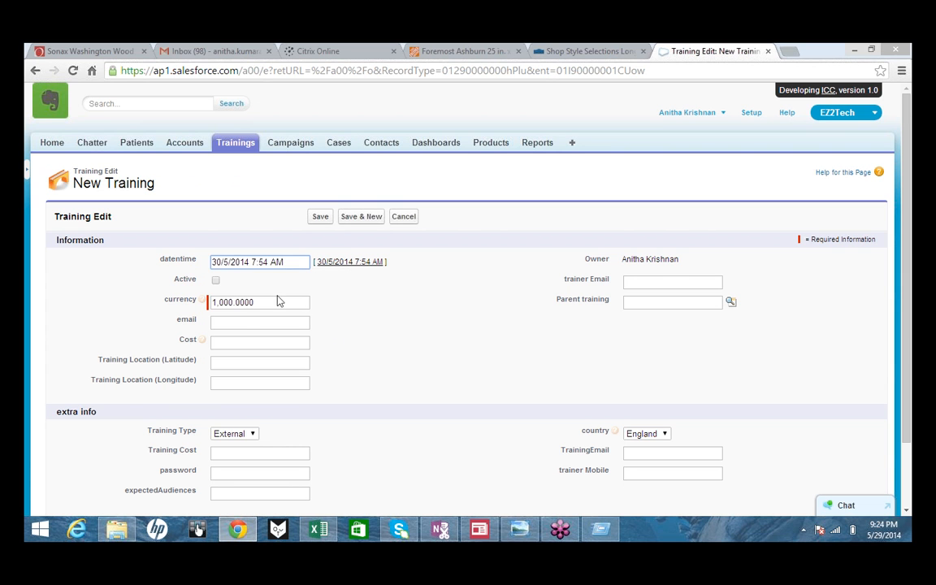
click(242, 342)
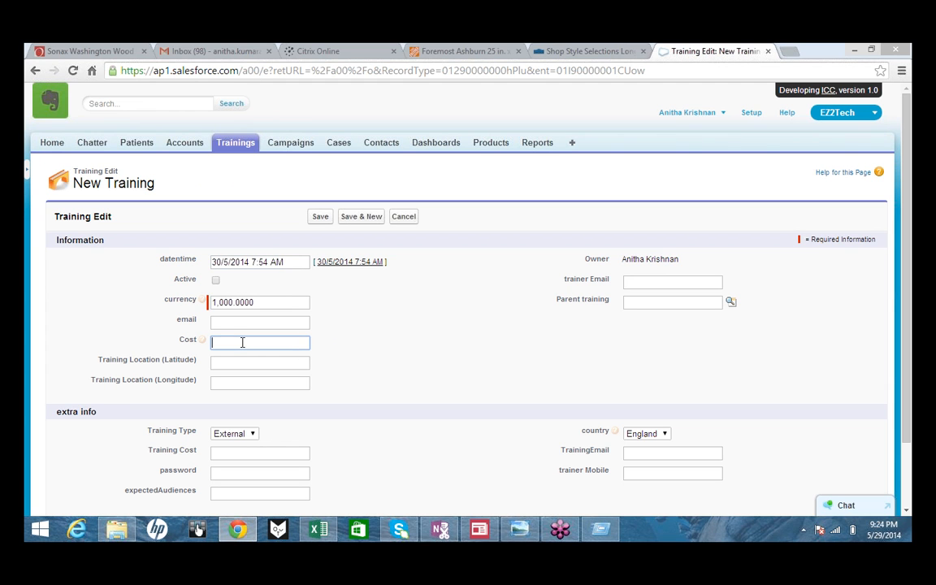
text(100000)
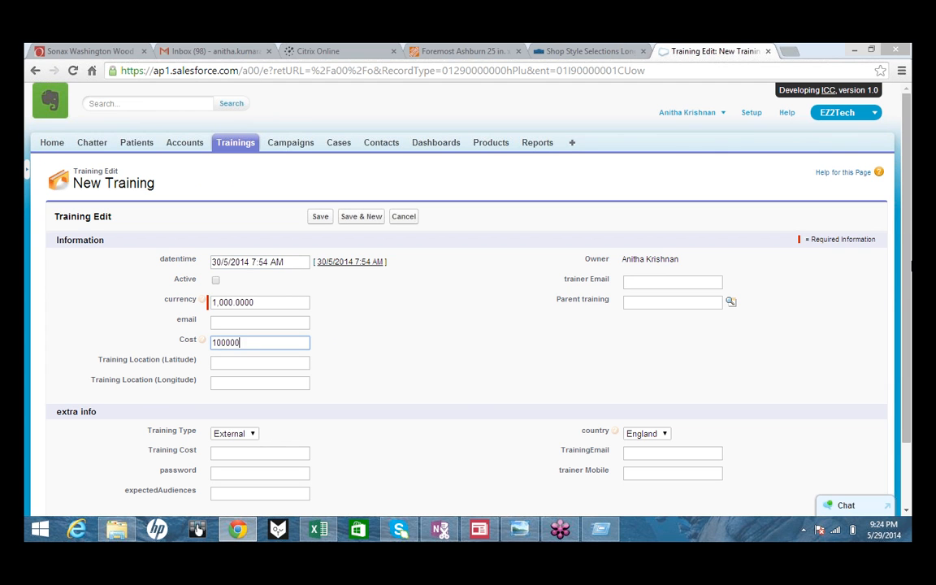
click(666, 286)
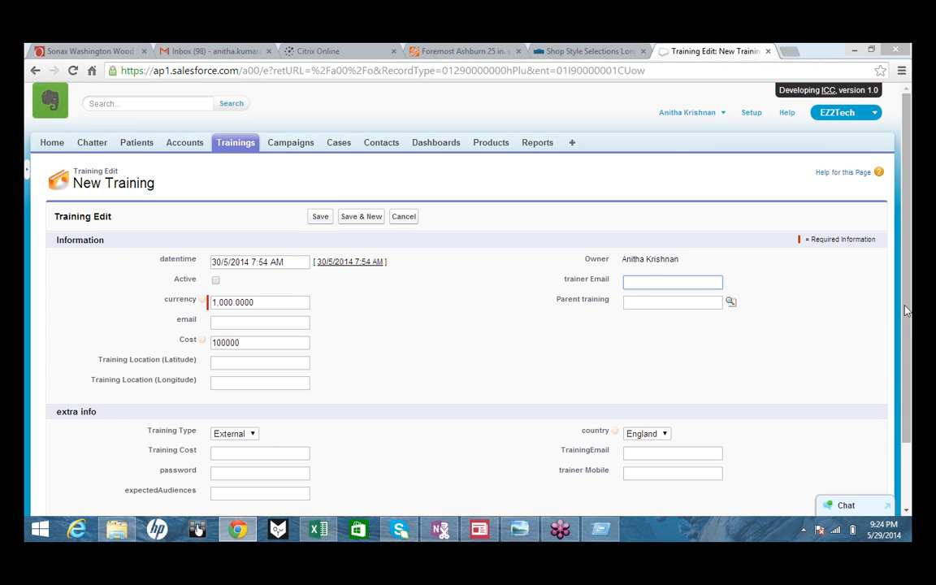
drag(908, 248, 904, 314)
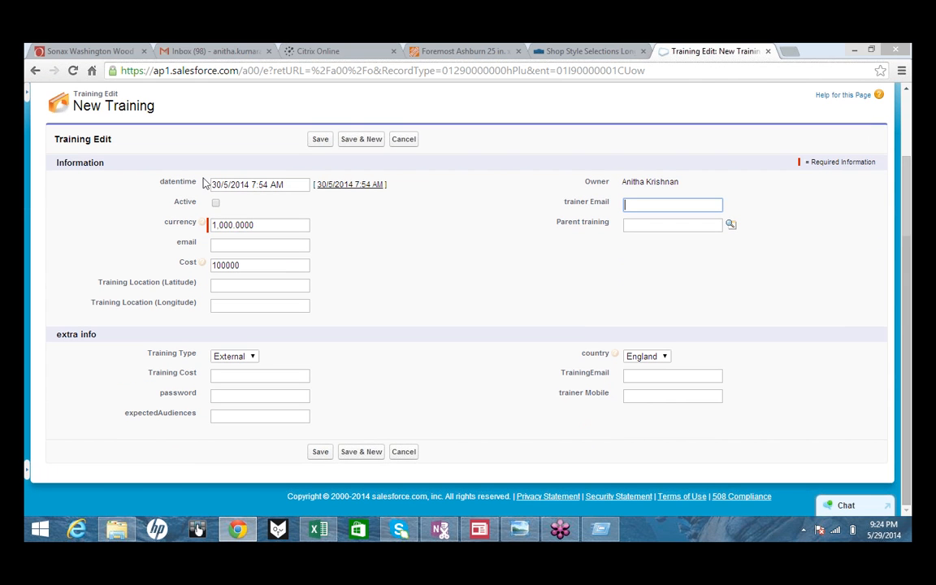
click(320, 143)
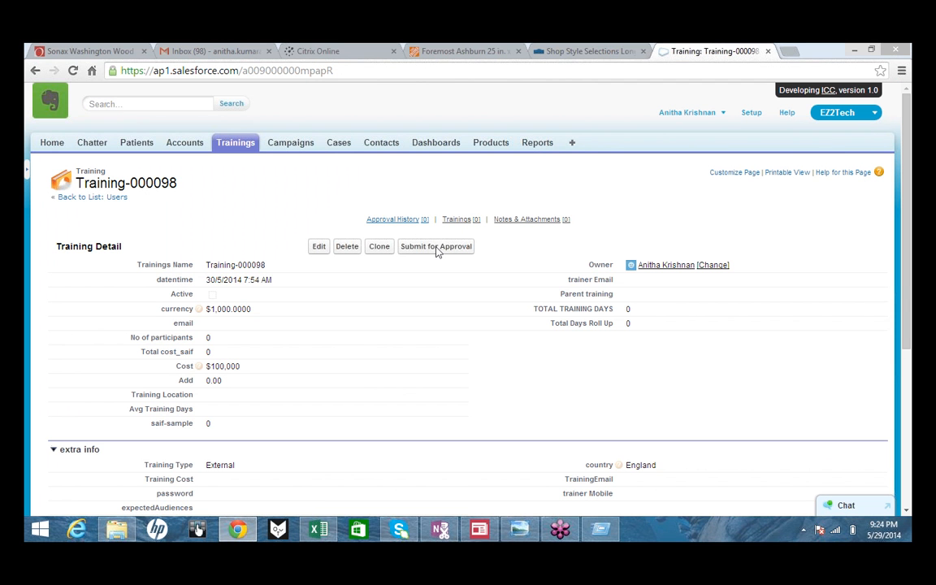
- Submit Training-000098 for approval and confirm
click(437, 248)
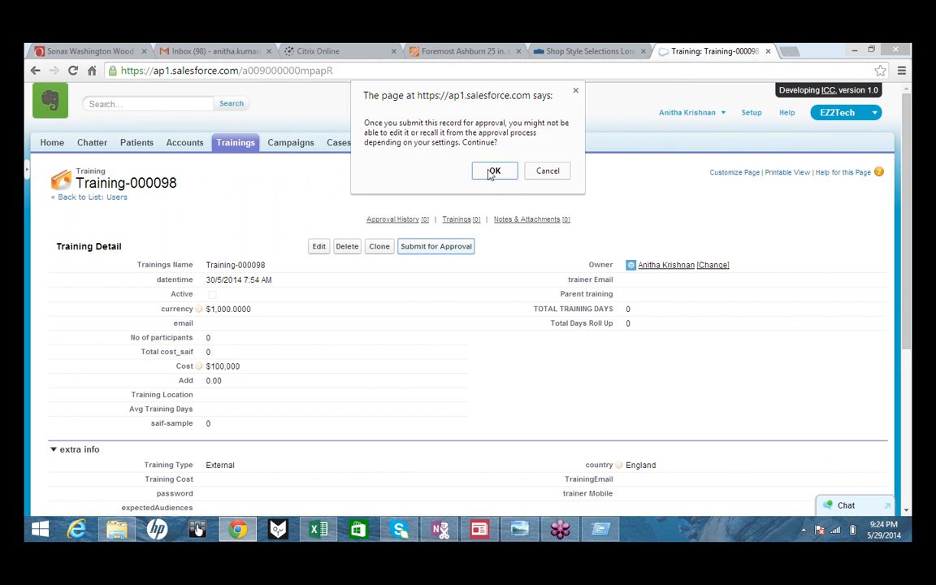
click(491, 173)
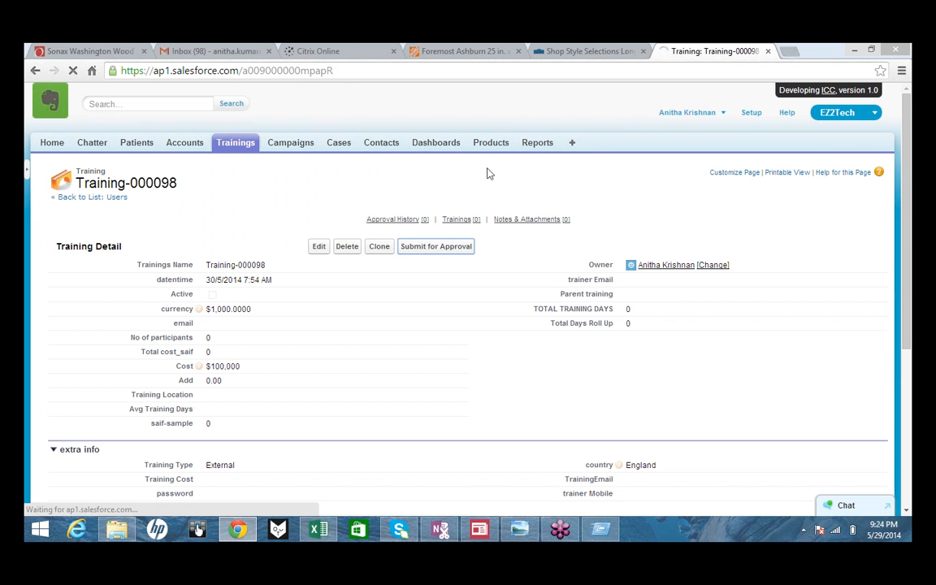
key(super)
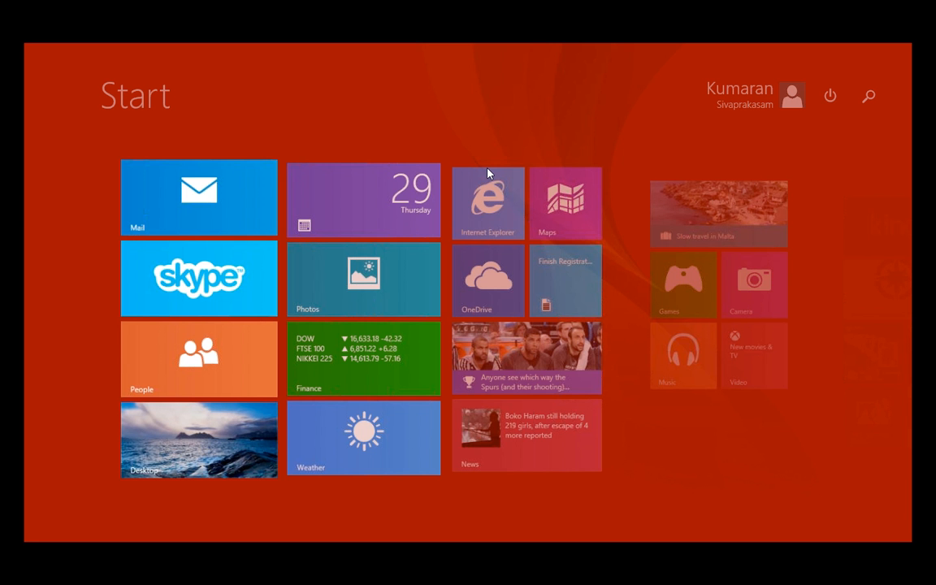
click(167, 421)
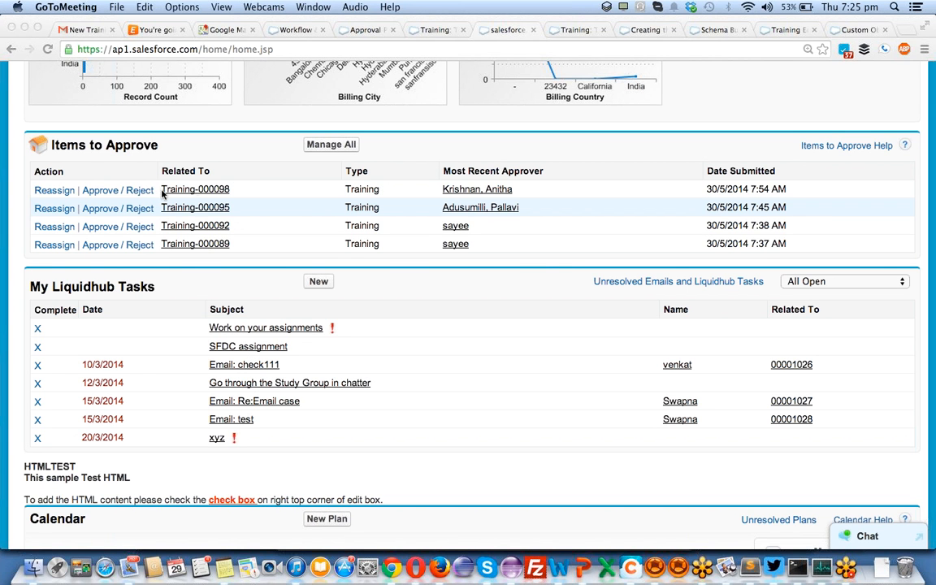
- Reject Training-000098's pending approval request with the comment 'rejected'
click(135, 191)
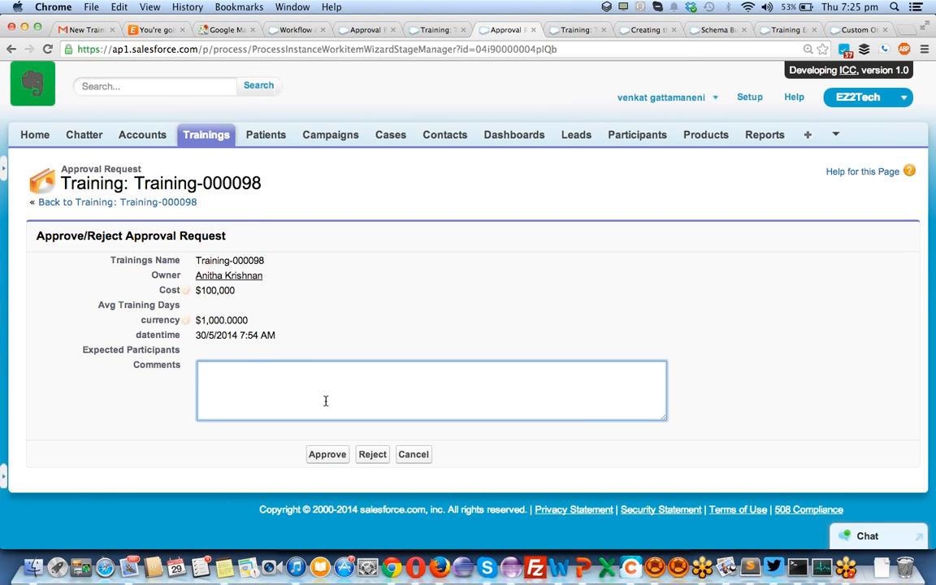
text(rejected)
click(371, 459)
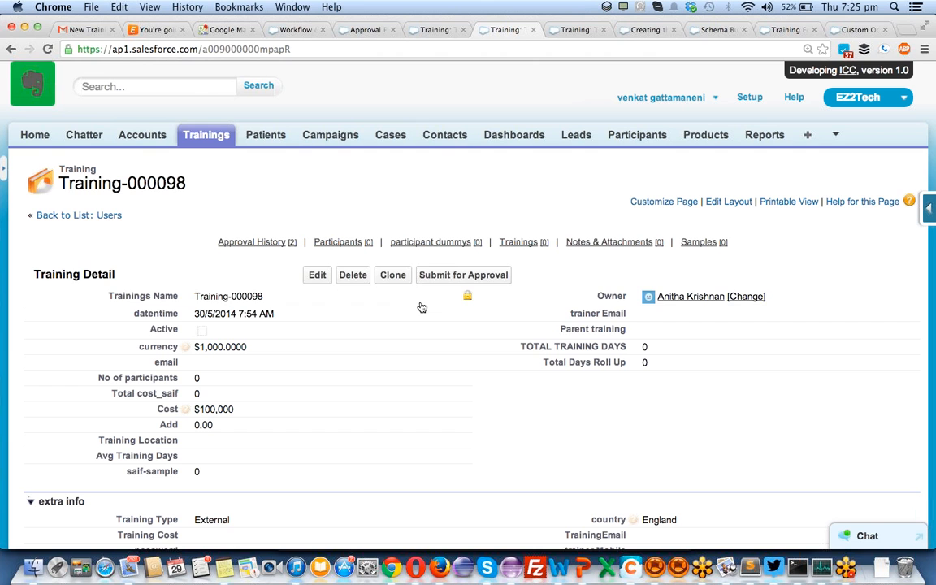
key(super+Tab)
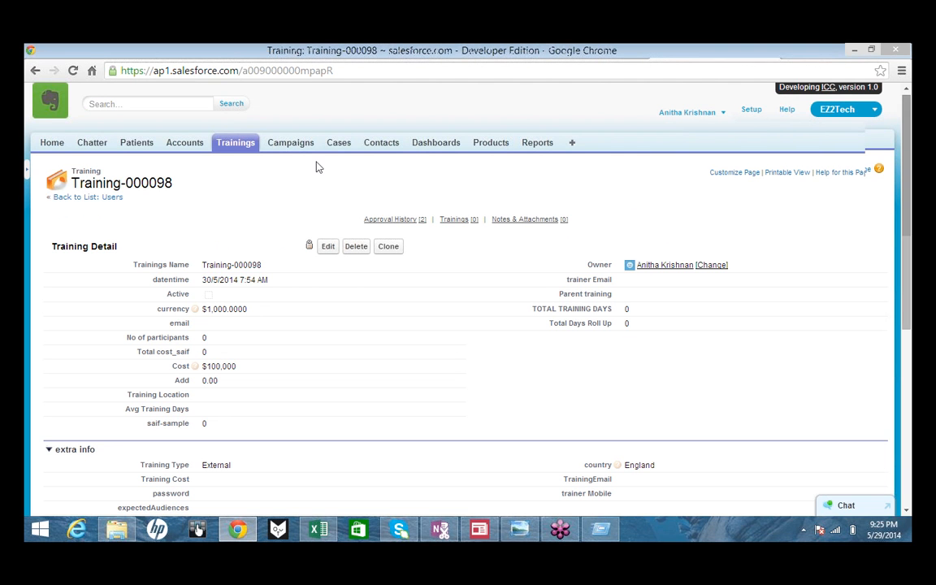
- Reload Training-000098 and confirm its training step1 approval shows Rejected
click(73, 71)
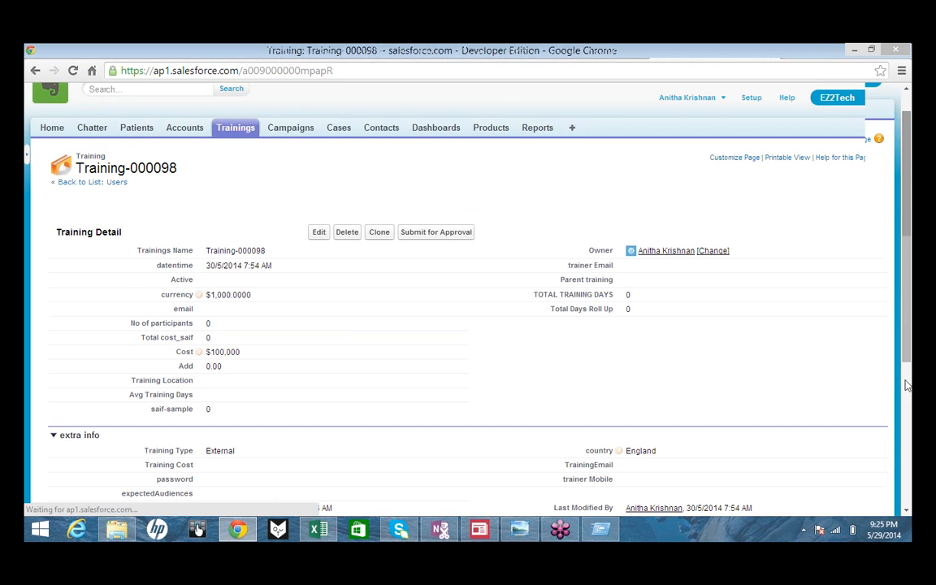
scroll(908, 385, down, 3)
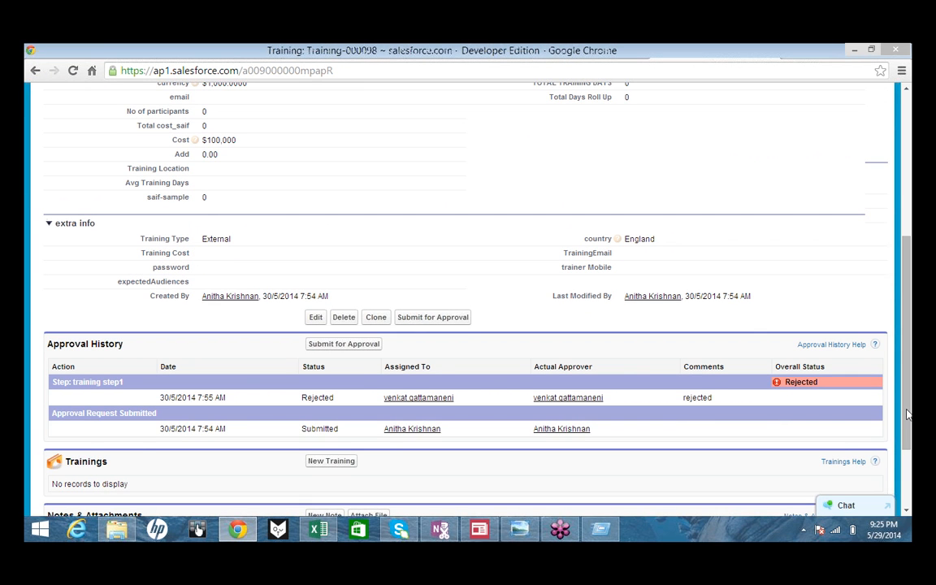
scroll(907, 414, down, 1)
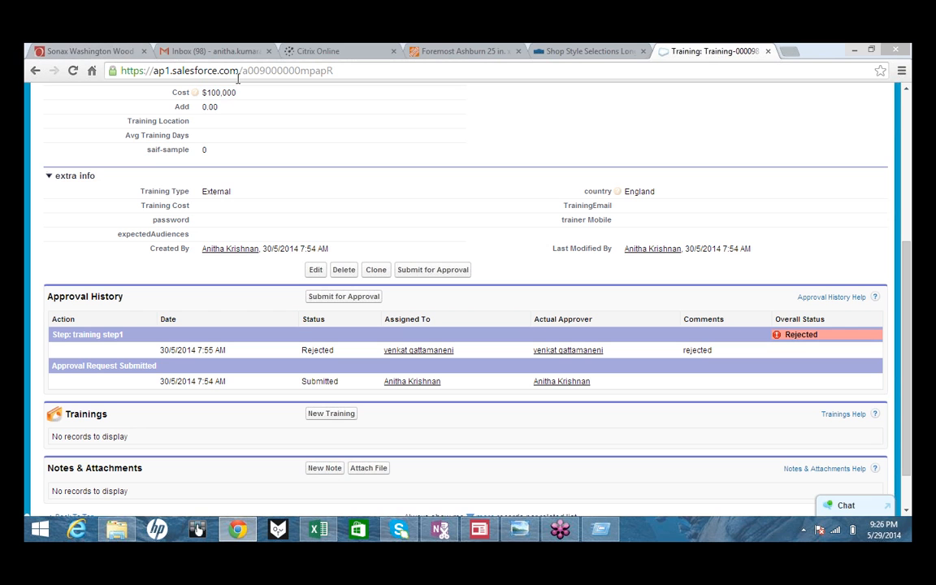
click(461, 95)
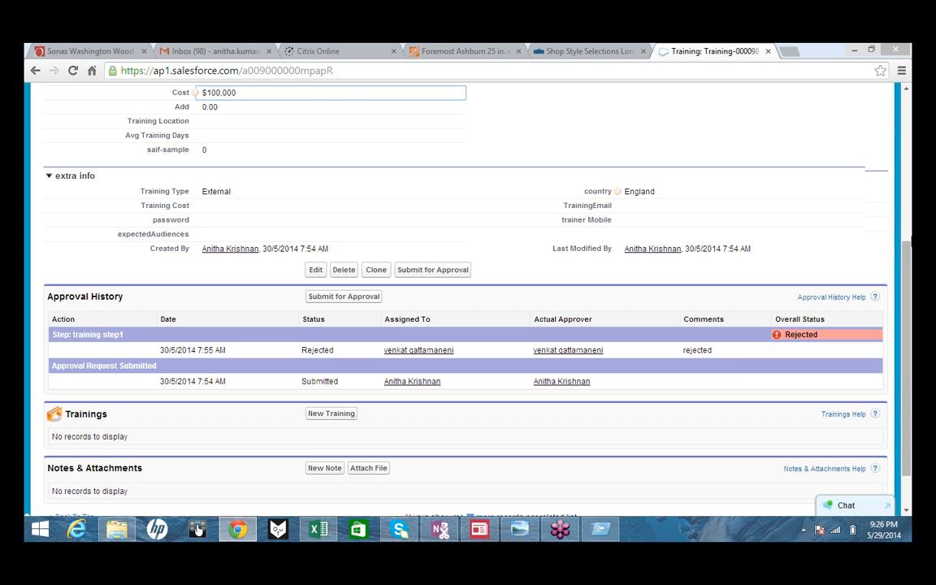
scroll(520, 249, up, 4)
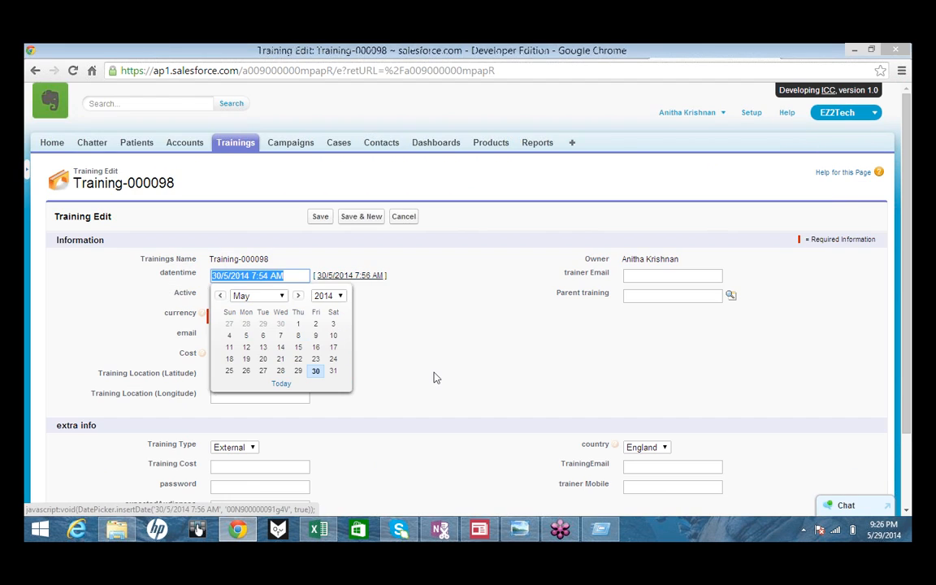
- Change Training-000098's cost to 5000 and save
click(276, 358)
key(BackSpace)
key(BackSpace)
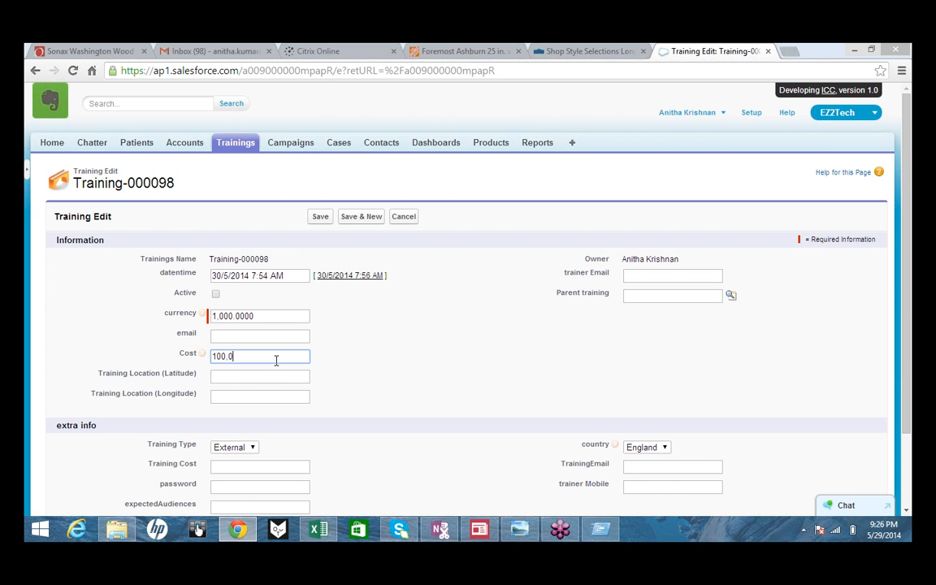
key(BackSpace)
key(BackSpace)
key(BackSpace)
key(BackSpace)
key(BackSpace)
text(5000)
click(320, 218)
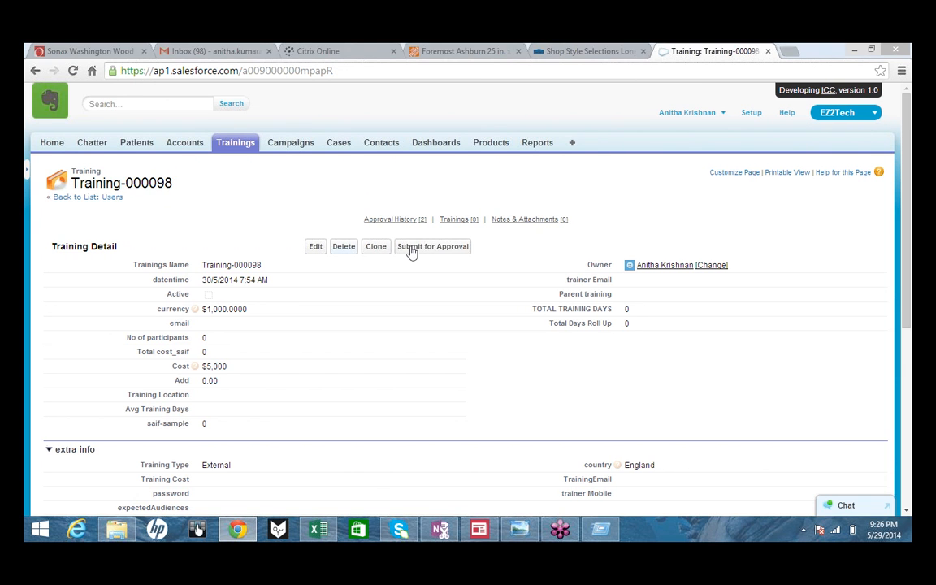
- Resubmit Training-000098 for approval and confirm
click(432, 246)
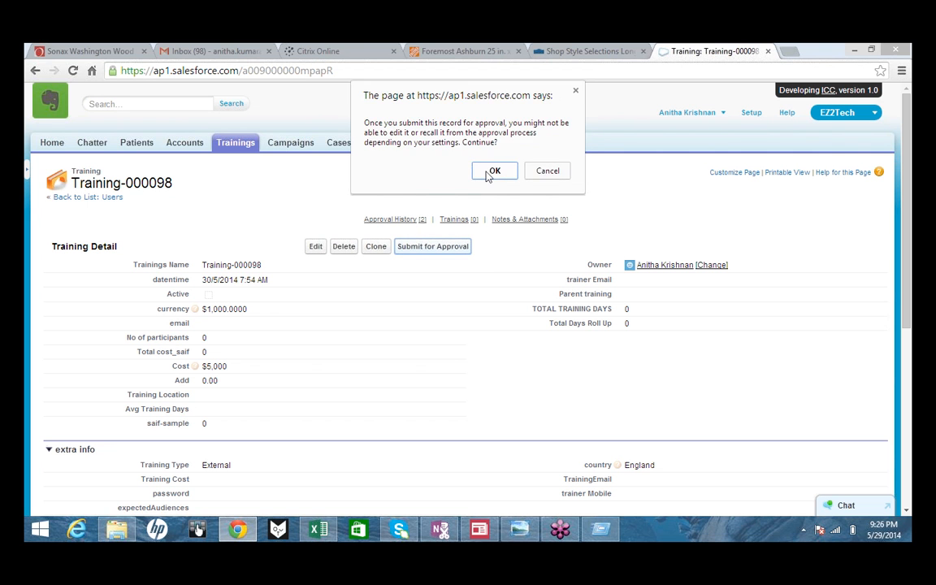
click(492, 172)
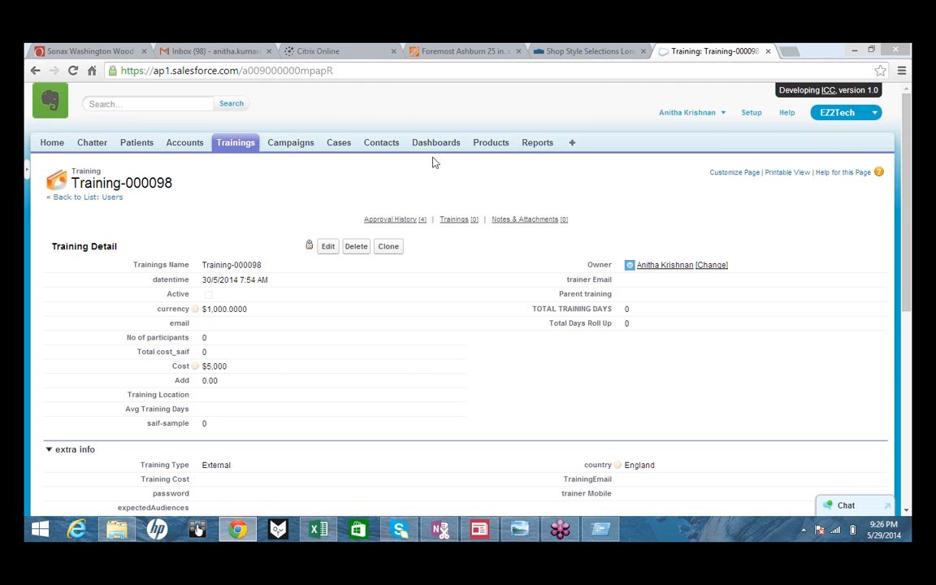
click(902, 95)
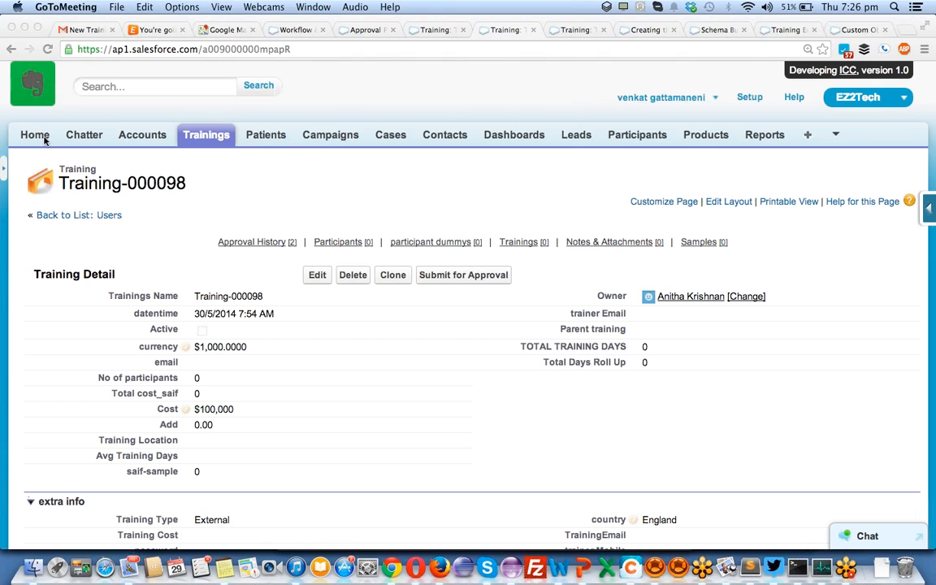
- From the Home page's Items to Approve, approve the pending Training-000098 request
click(37, 137)
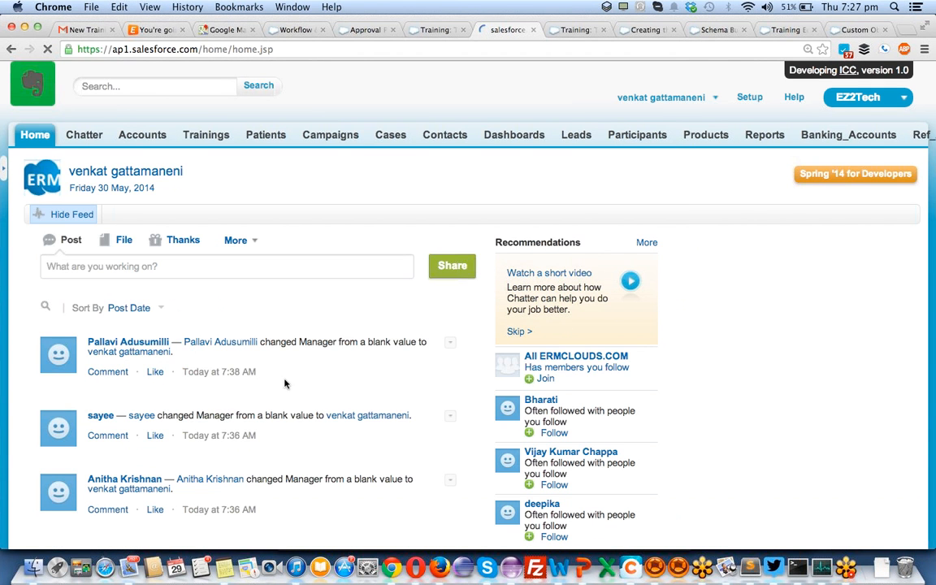
scroll(349, 355, down, 10)
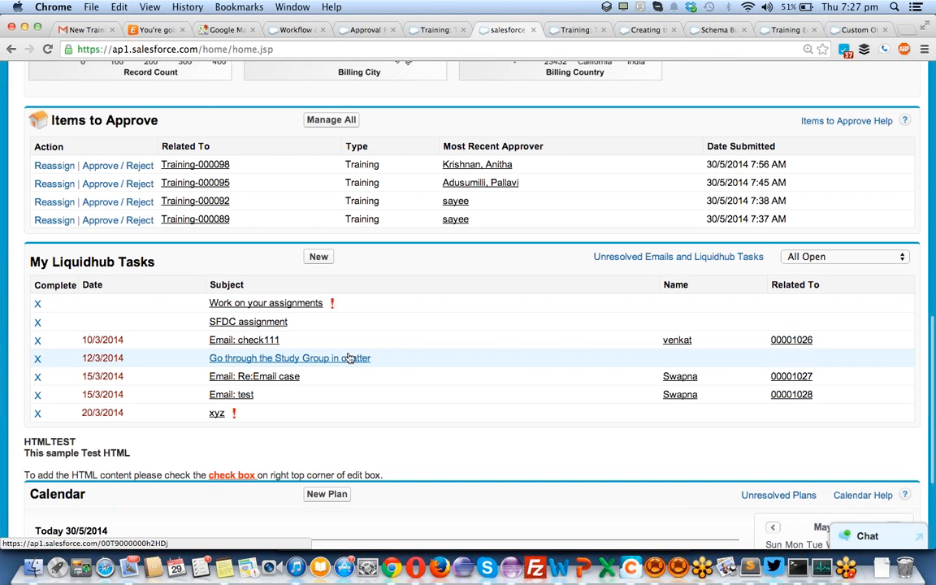
click(86, 166)
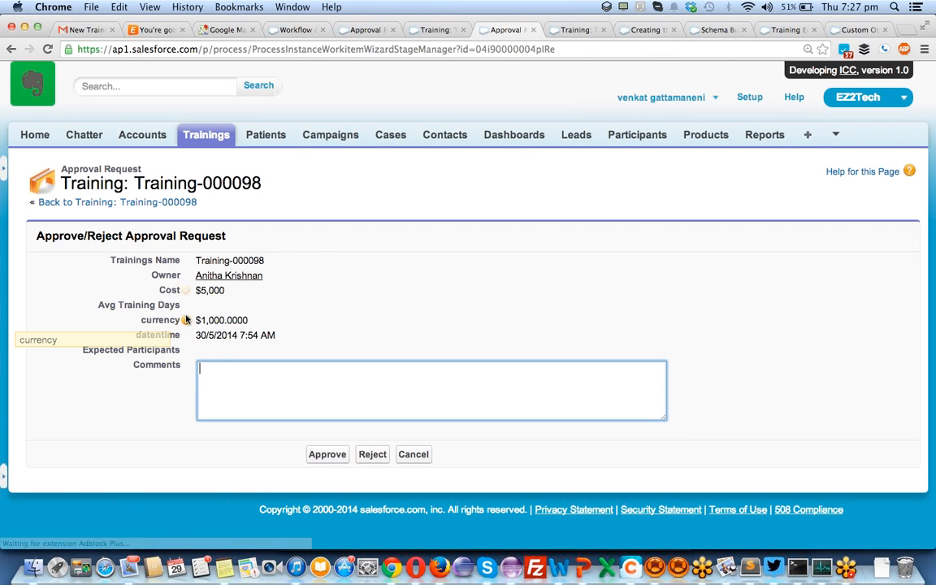
click(327, 456)
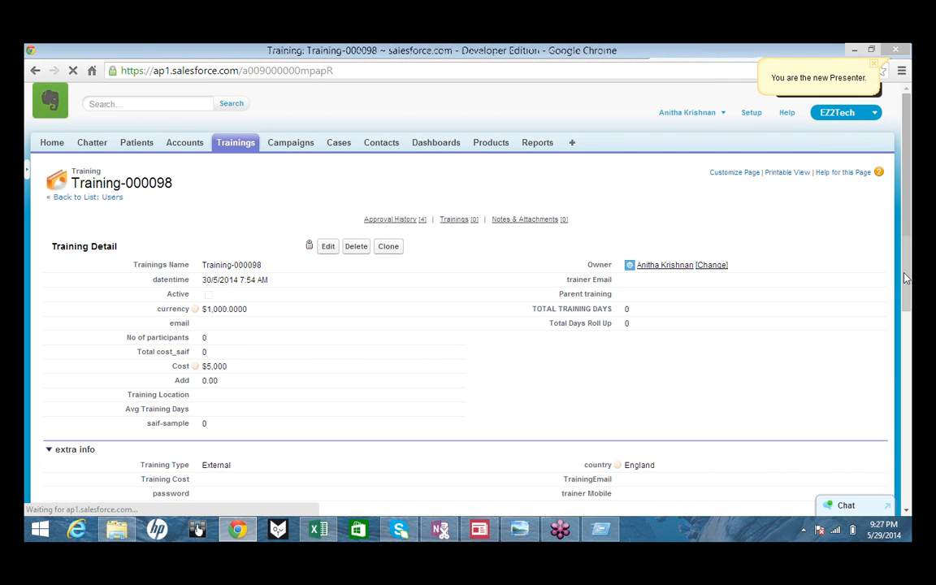
- Scroll Training-000098 down to its Approval History, where training step1 shows Approved
scroll(468, 325, down, 1)
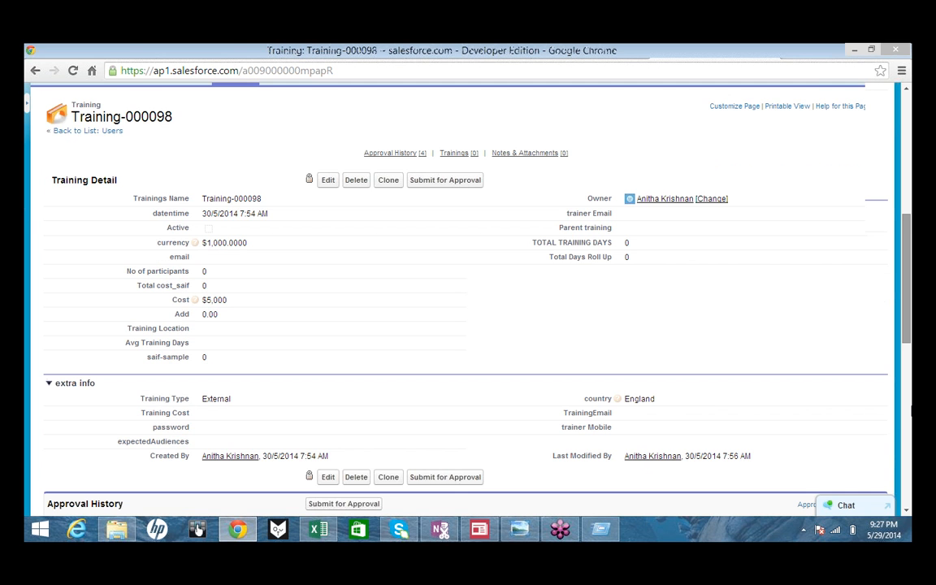
scroll(468, 325, down, 3)
scroll(907, 411, down, 1)
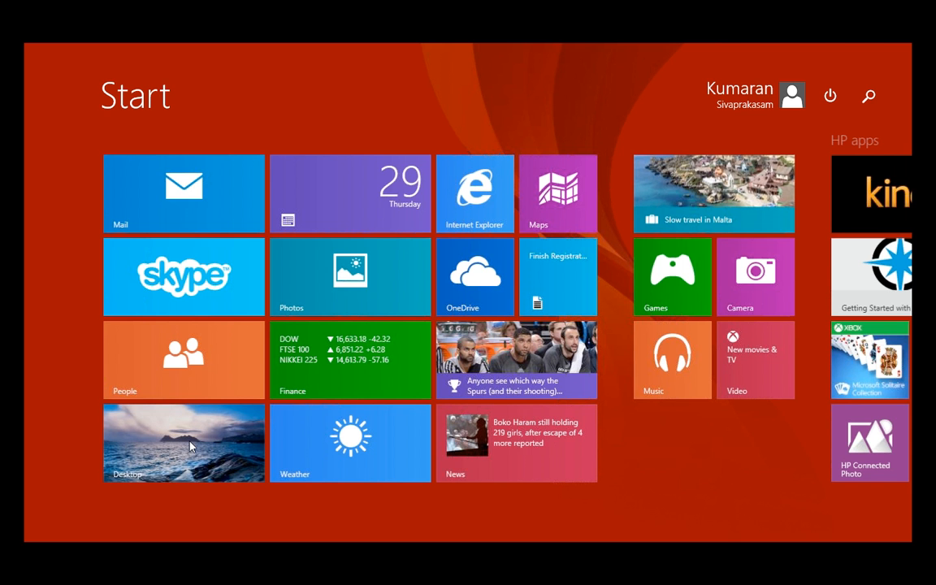
- Return to the Chrome browser on the desktop showing the Training-000098 record
click(188, 444)
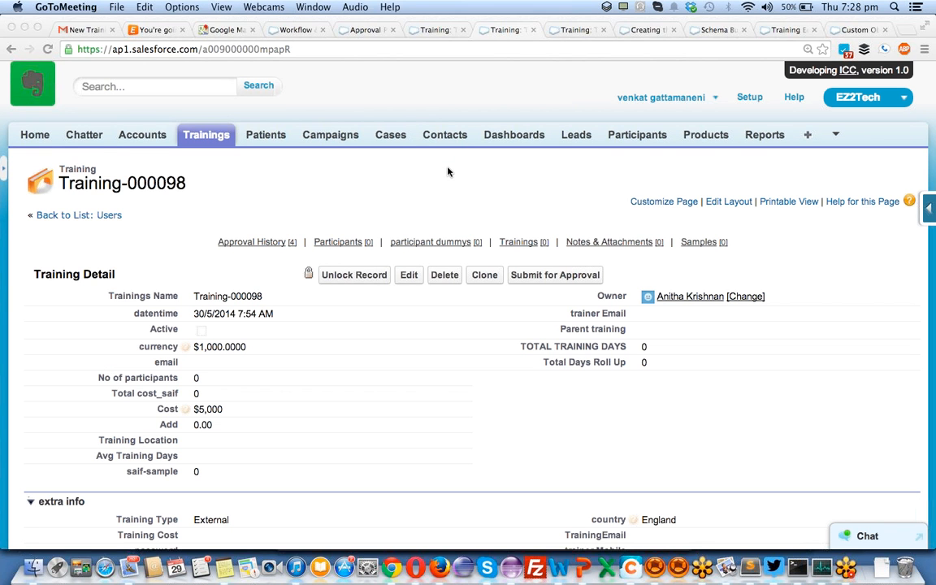
- Go to Setup > Build > Create > Workflow & Approvals > Approval Processes
click(447, 166)
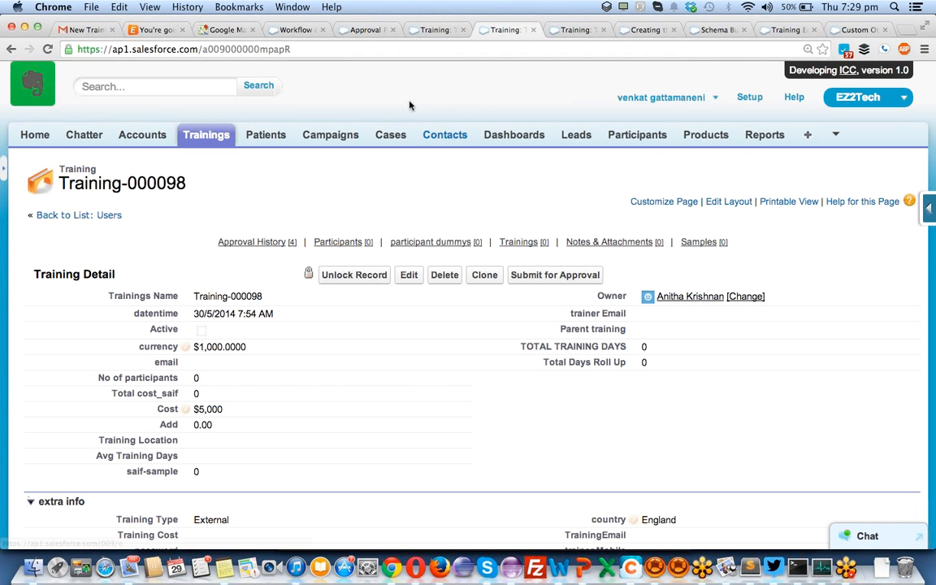
click(743, 97)
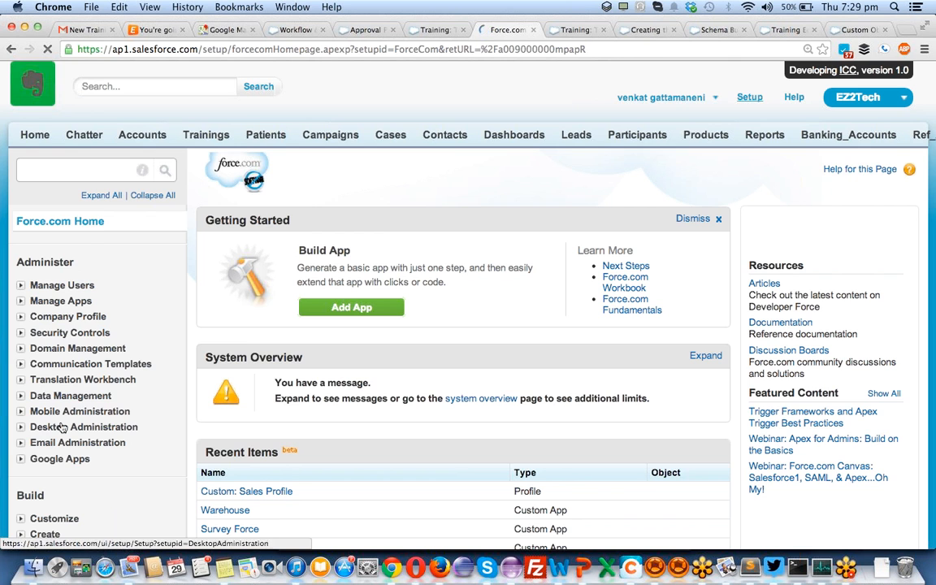
scroll(61, 428, down, 3)
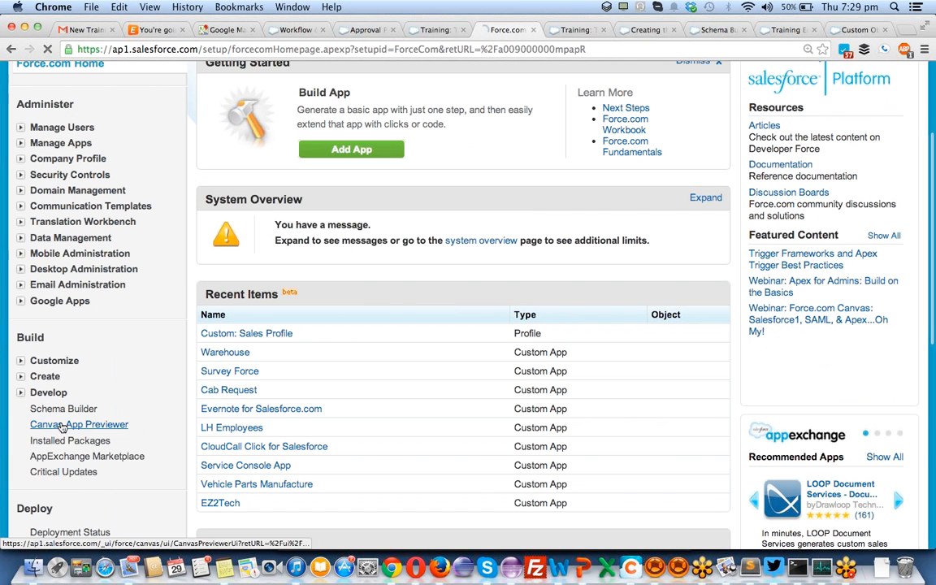
click(21, 377)
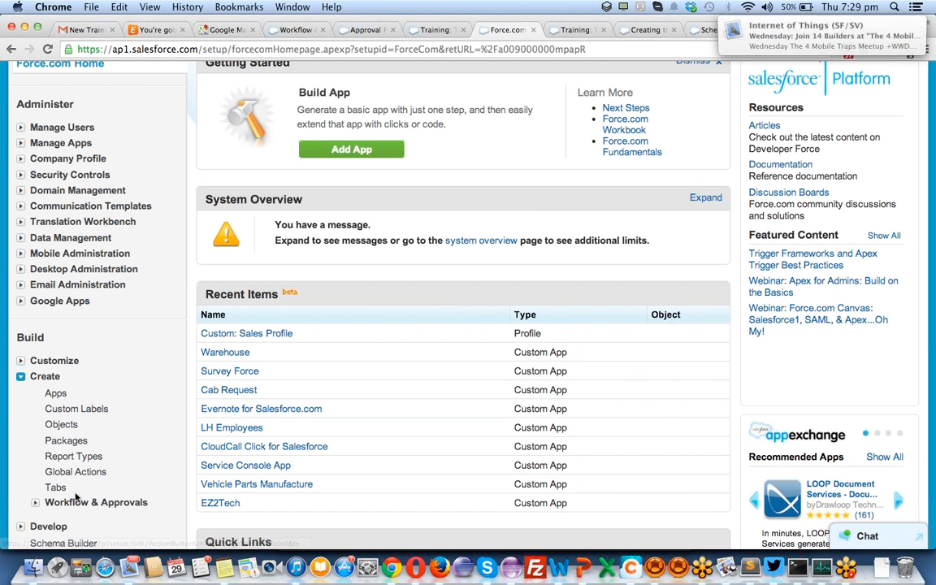
click(36, 503)
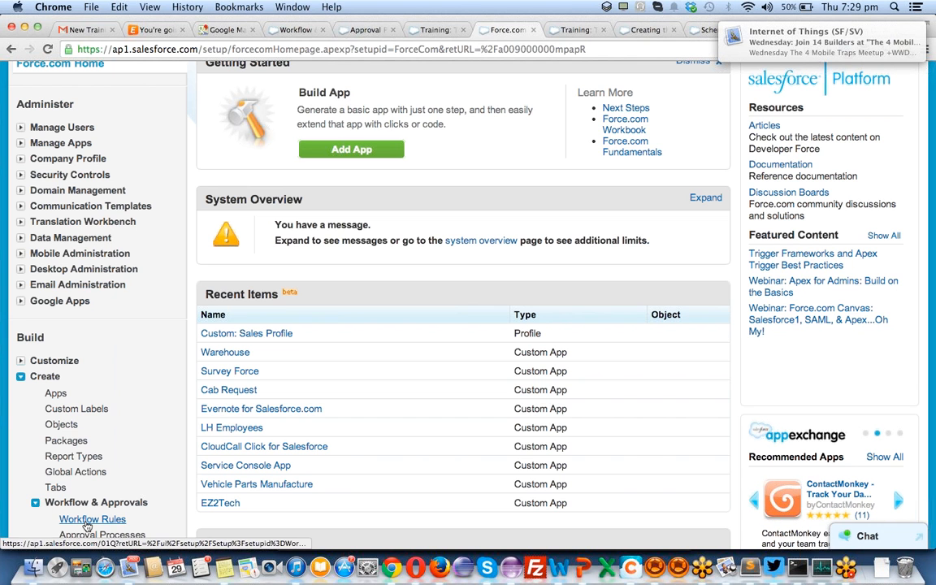
click(127, 536)
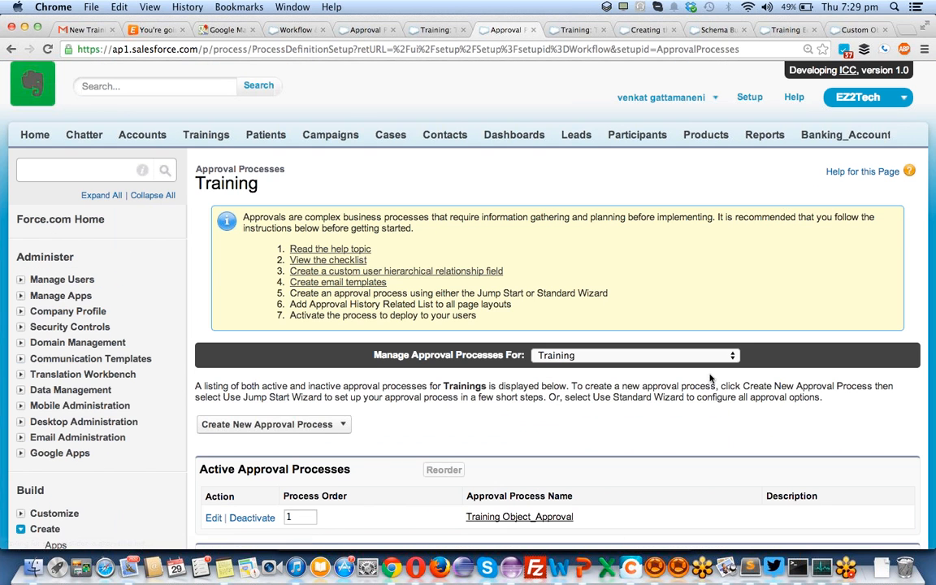
- Open the Training Object_Approval process and review its Cost > 0 criteria and steps
scroll(617, 365, down, 5)
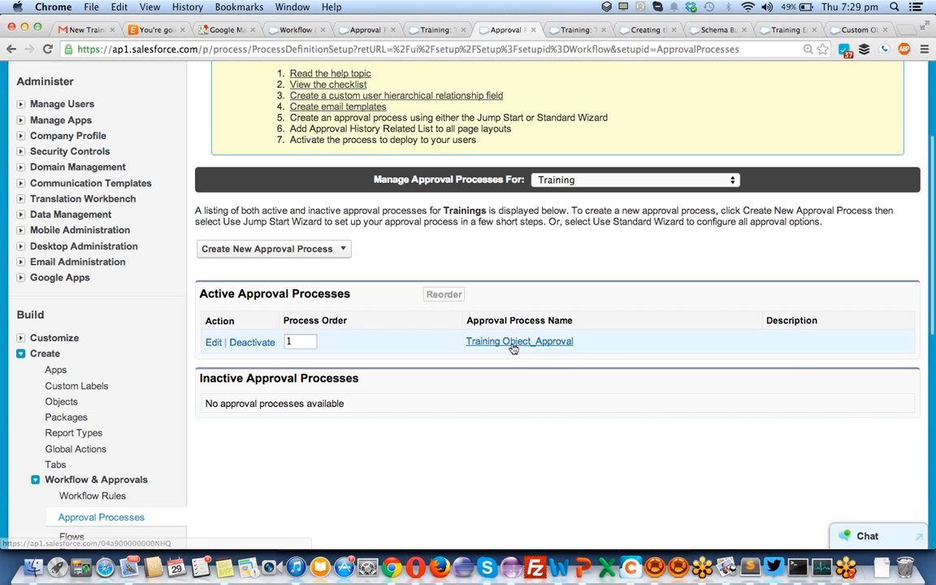
click(513, 342)
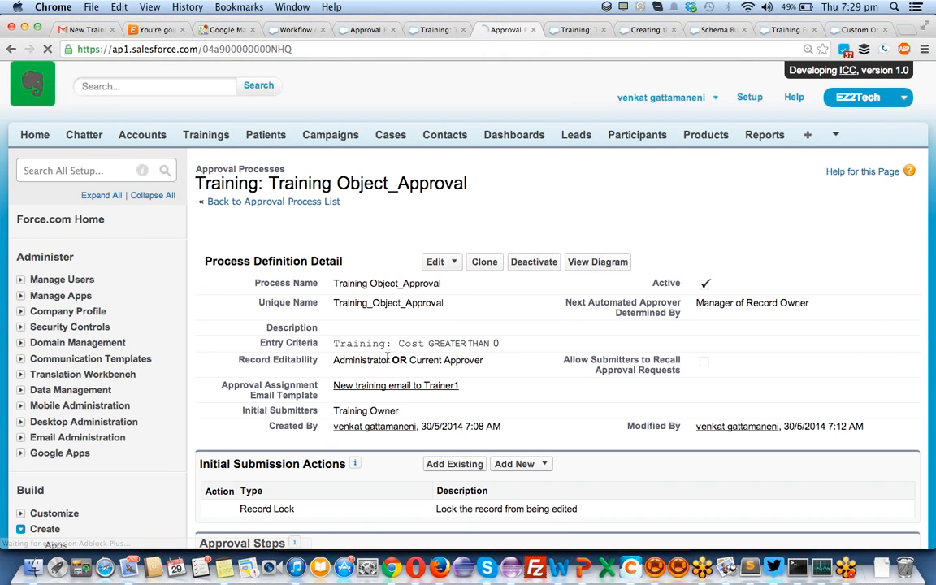
scroll(387, 359, down, 6)
scroll(387, 361, down, 4)
scroll(387, 362, up, 10)
scroll(387, 361, down, 1)
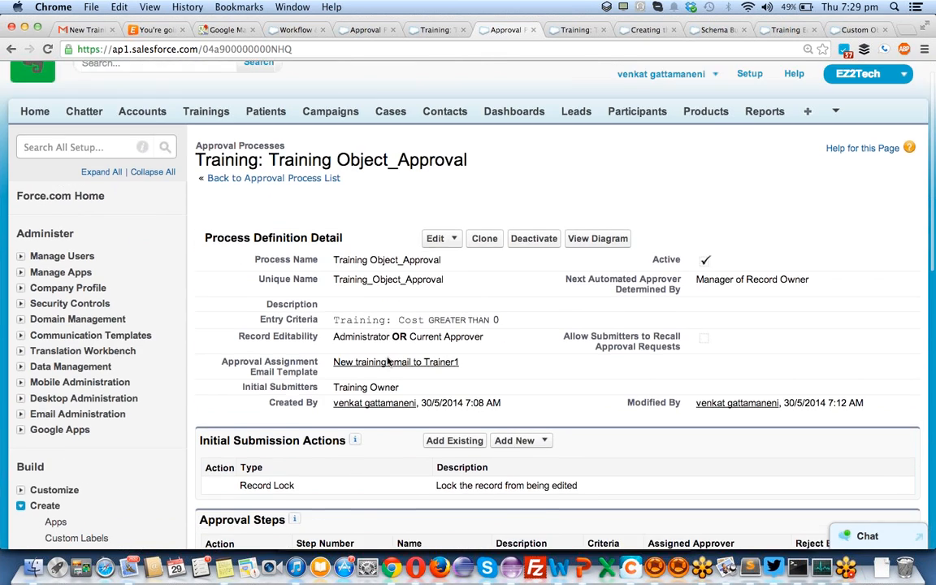
scroll(388, 362, down, 6)
scroll(386, 359, up, 4)
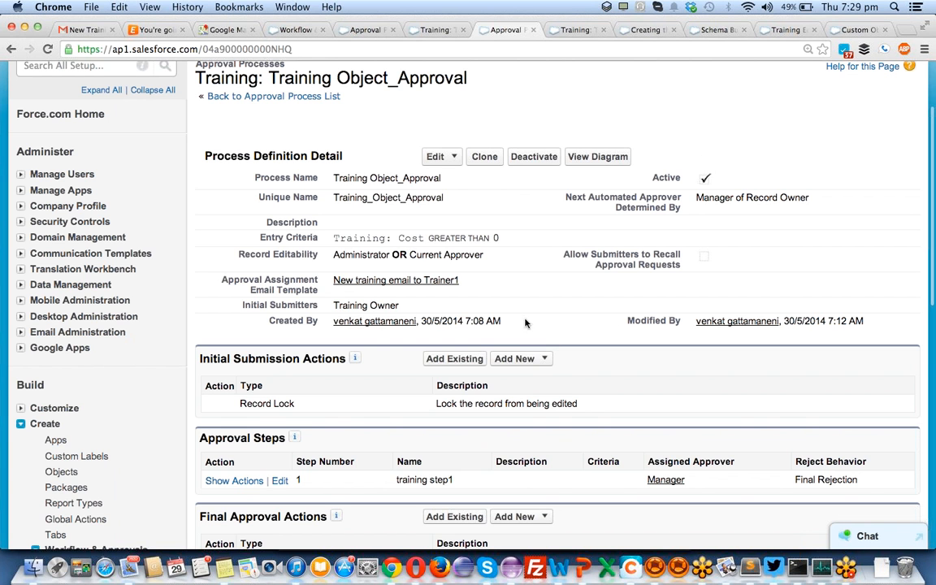
scroll(367, 318, down, 5)
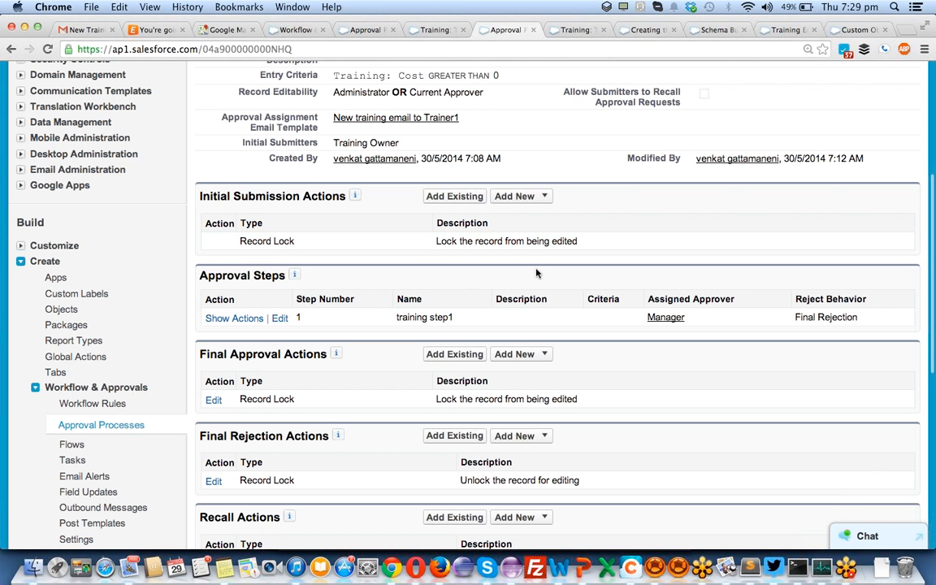
scroll(536, 273, up, 3)
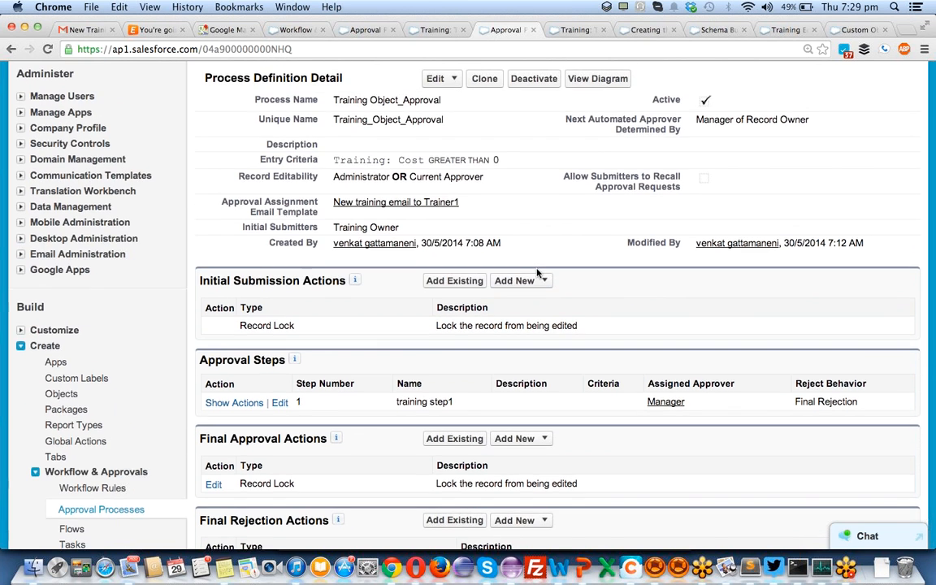
scroll(536, 273, up, 2)
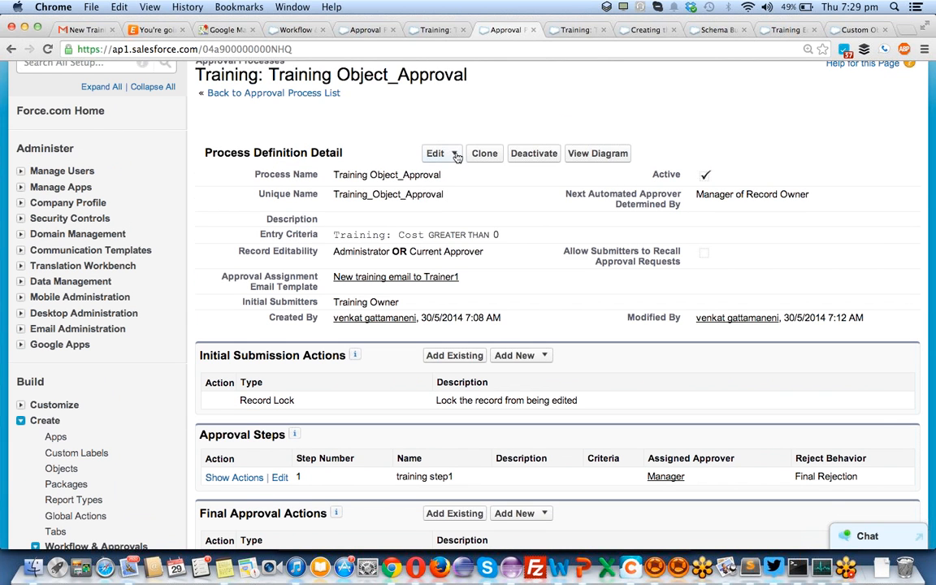
- Check the Edit and Add New action menus, then begin editing training step1
click(442, 155)
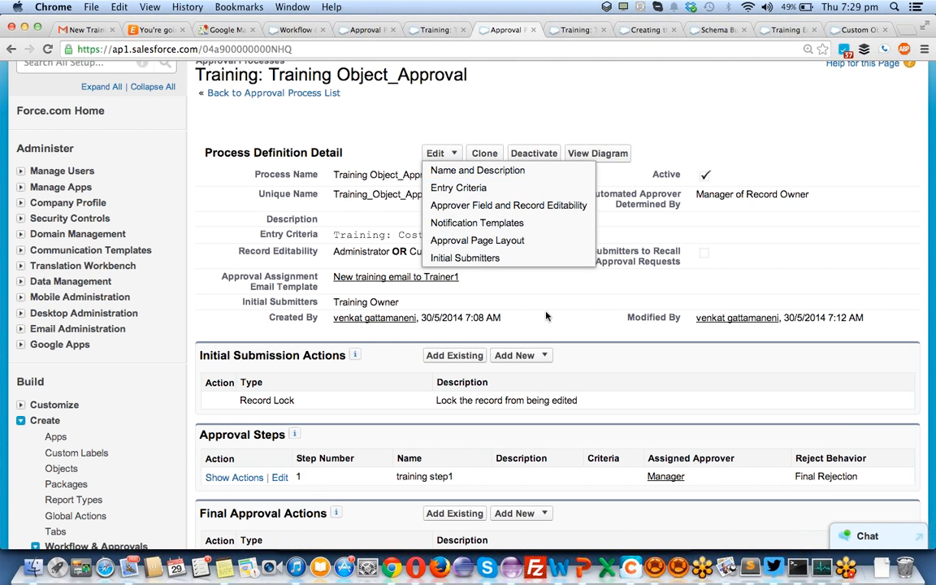
scroll(546, 312, down, 3)
scroll(546, 312, down, 1)
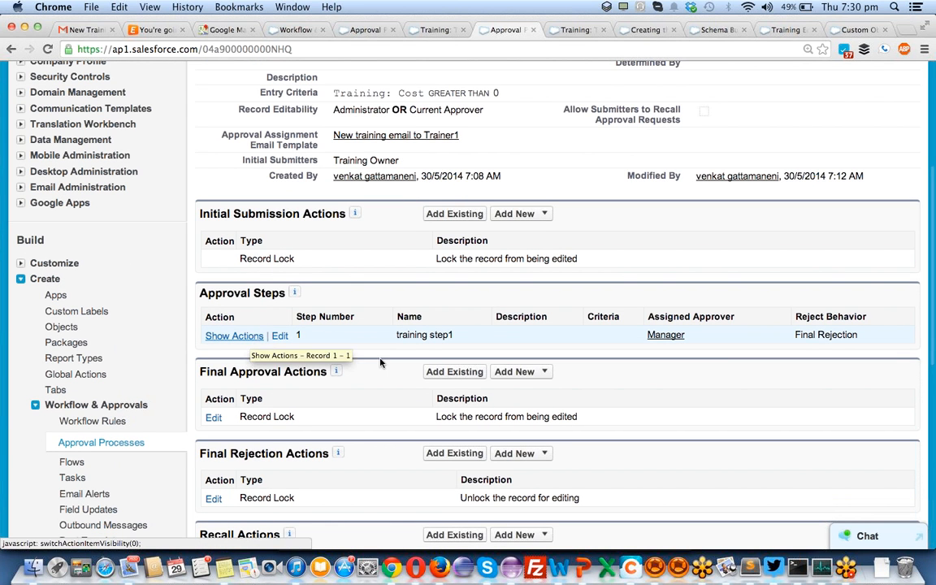
click(526, 376)
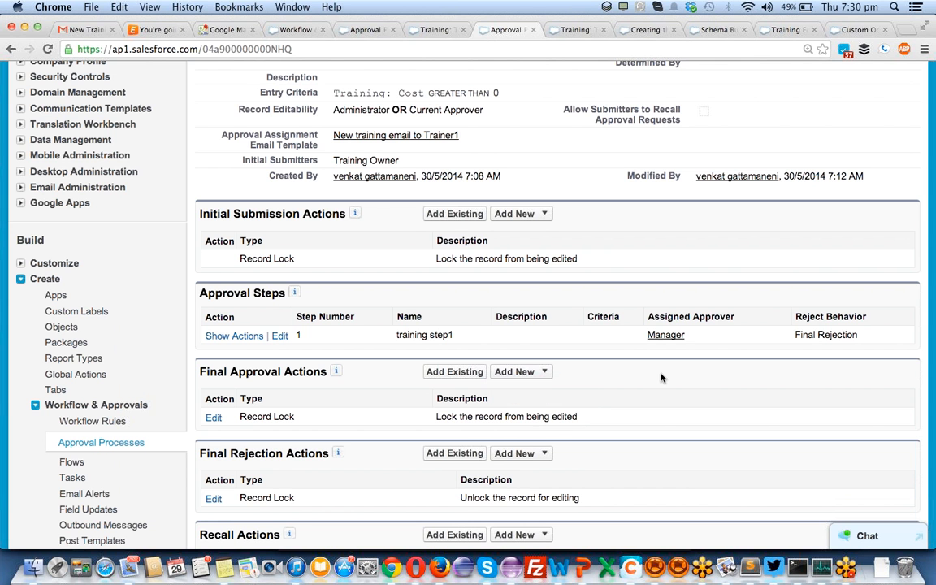
scroll(662, 378, down, 4)
scroll(662, 378, up, 4)
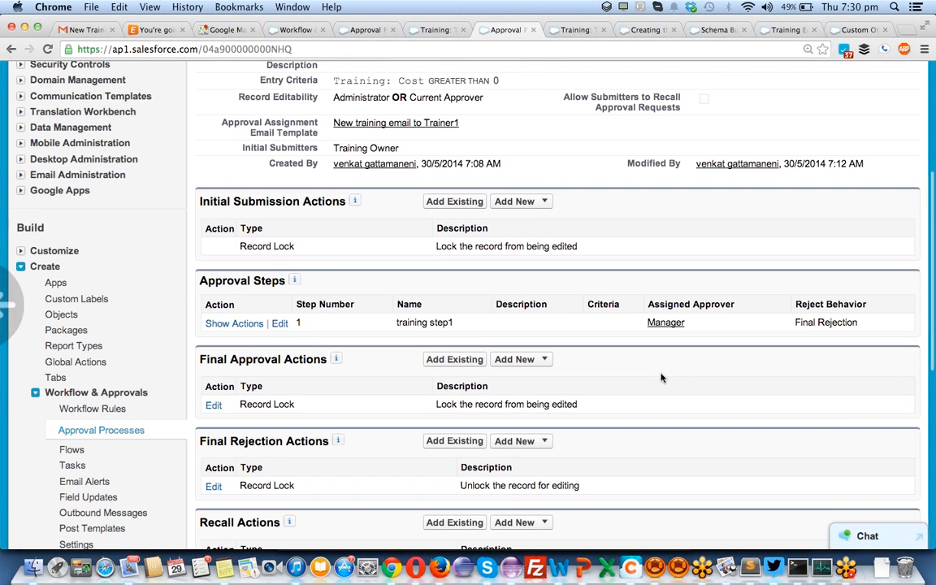
click(280, 324)
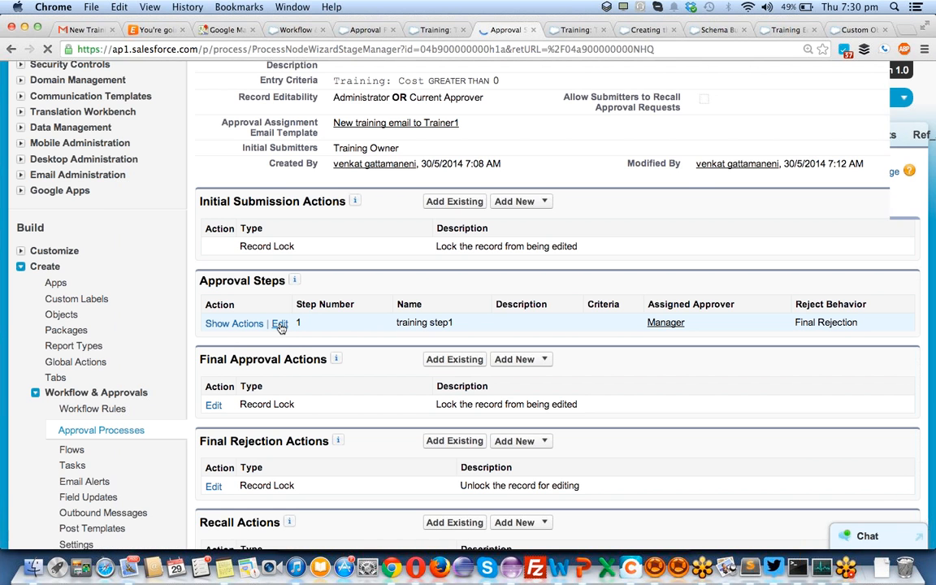
- Make the step criteria-based with condition 1: Training: Cost less or equal 5000
click(854, 482)
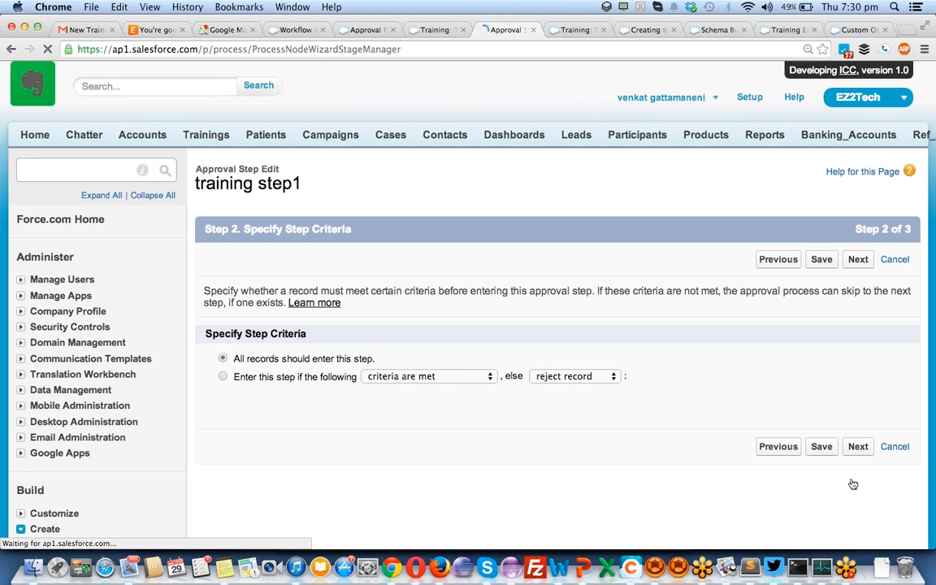
click(222, 376)
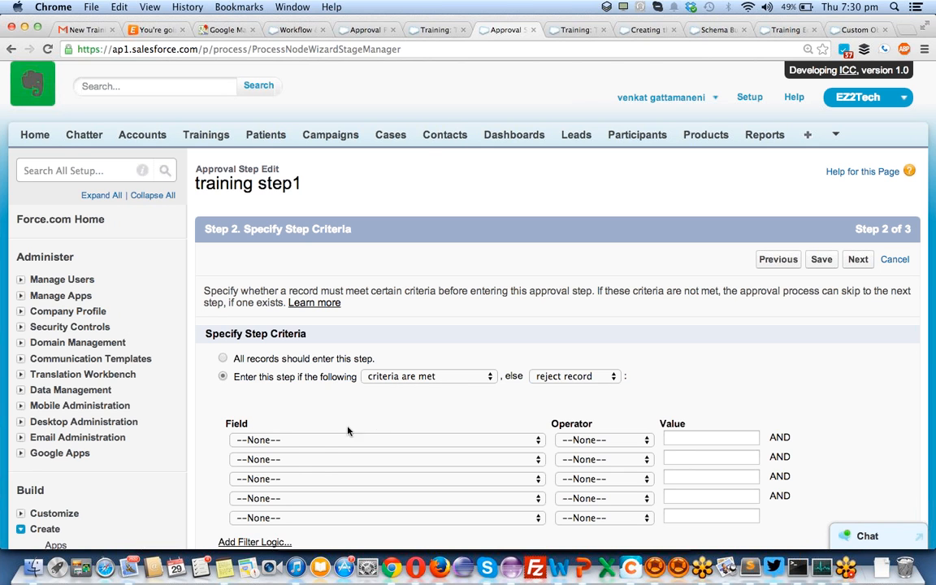
click(330, 439)
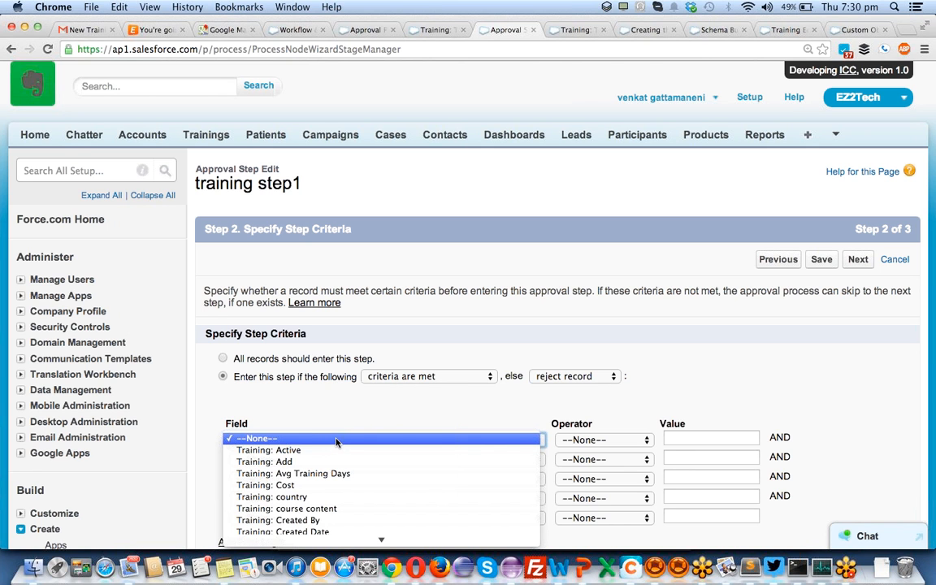
click(371, 415)
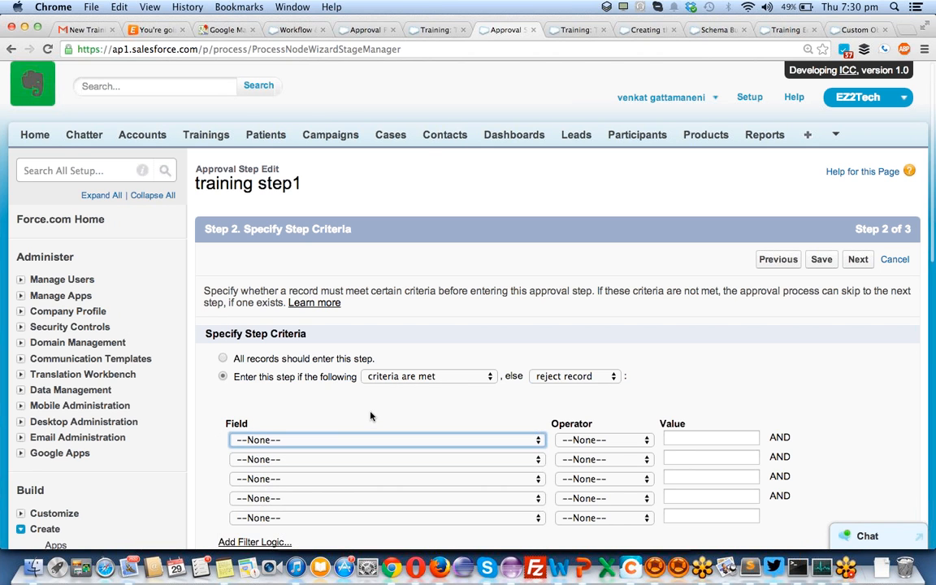
scroll(372, 416, down, 2)
click(332, 383)
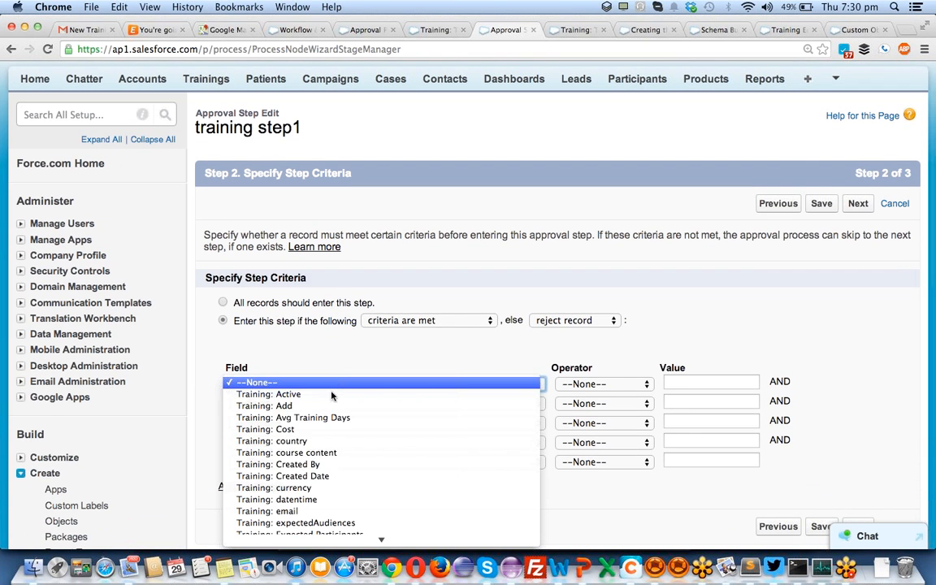
click(268, 429)
click(586, 383)
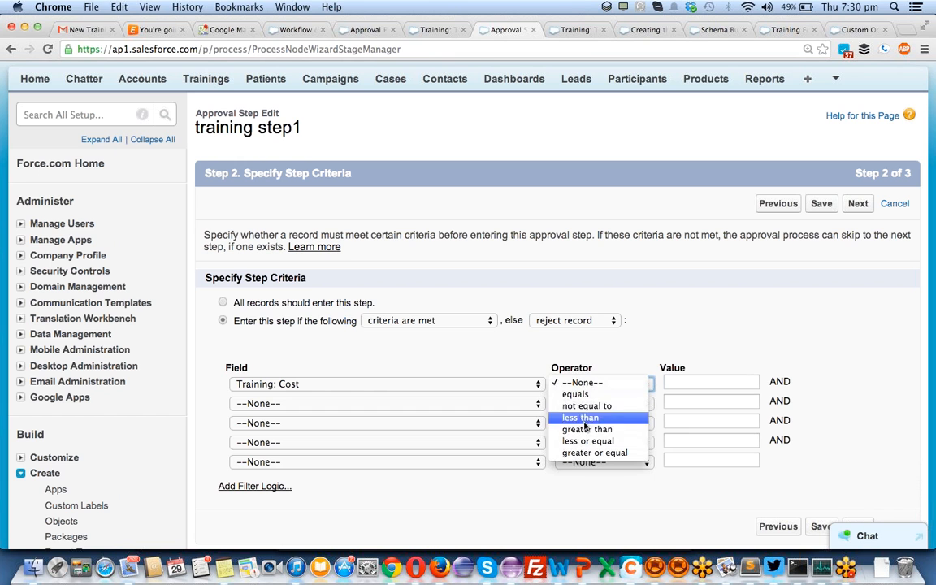
click(585, 417)
click(705, 378)
text(5-)
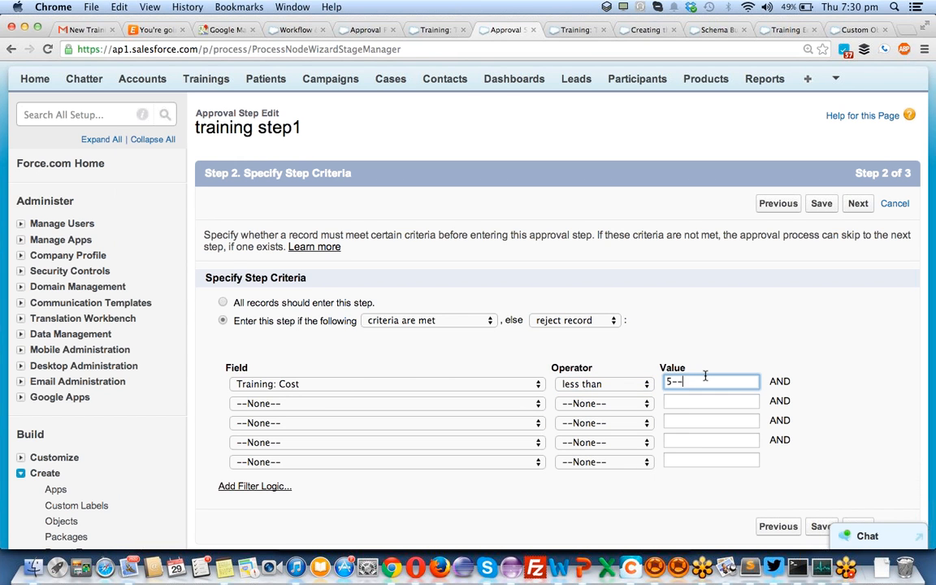
key(BackSpace)
text(00)
click(646, 384)
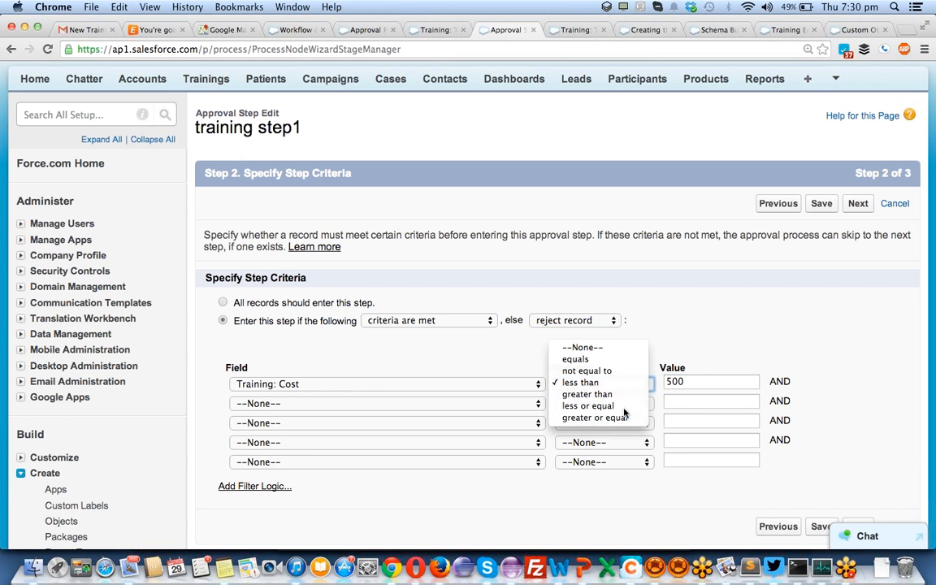
click(624, 405)
click(678, 382)
text(0)
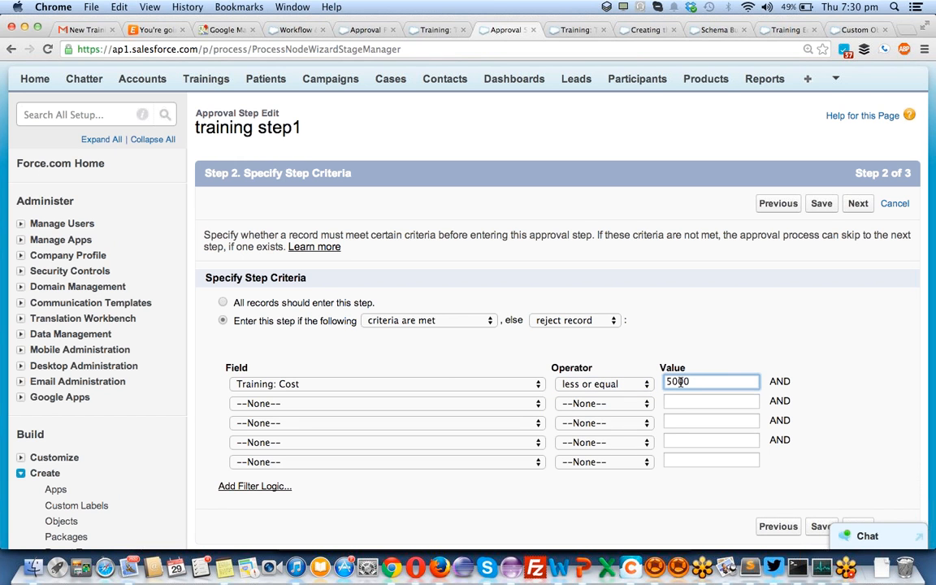
- Add condition 2: Training: Cost greater than 0
click(357, 403)
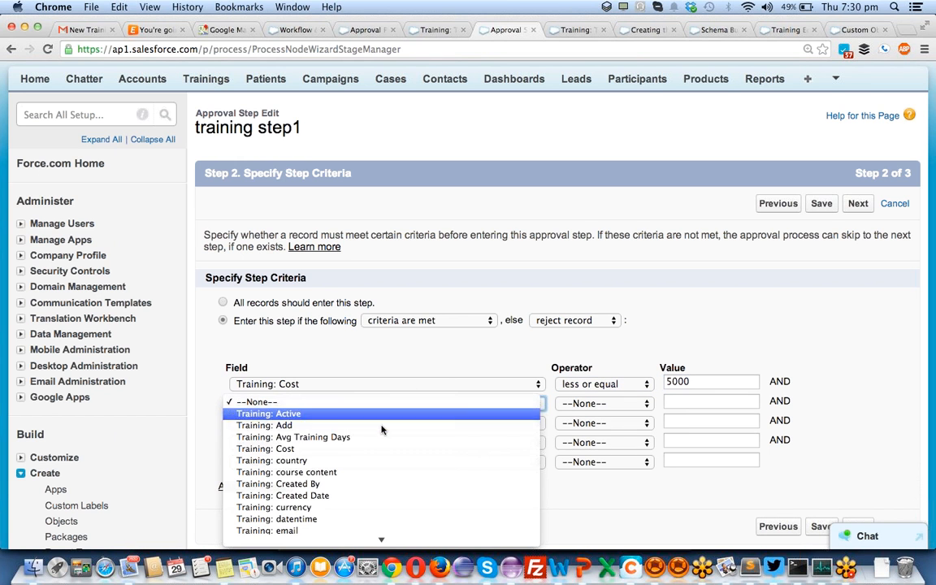
click(376, 448)
click(605, 403)
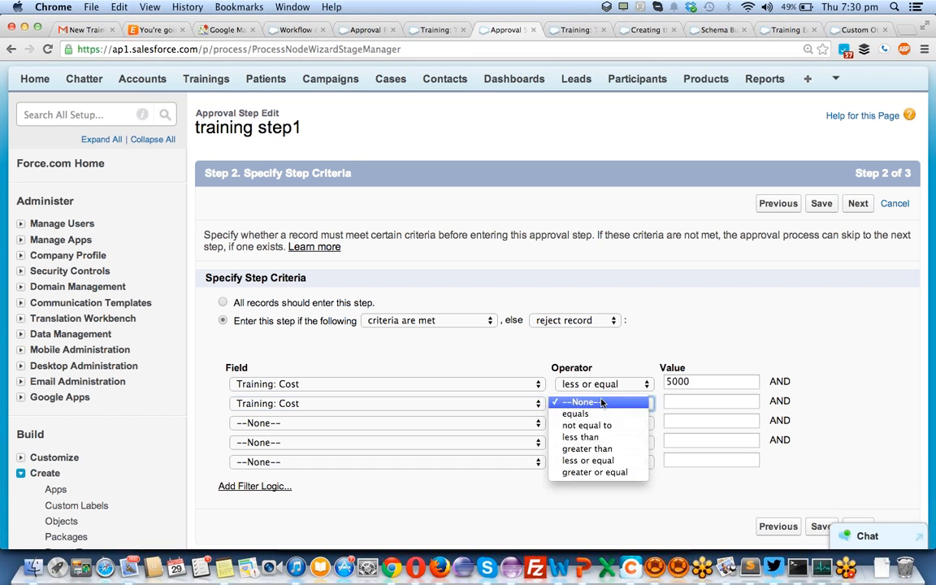
click(601, 472)
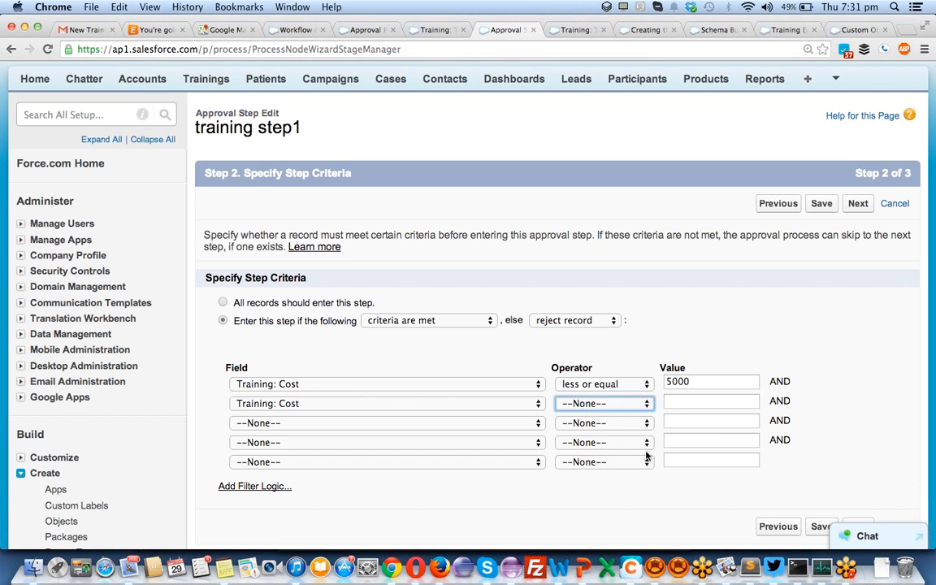
click(627, 403)
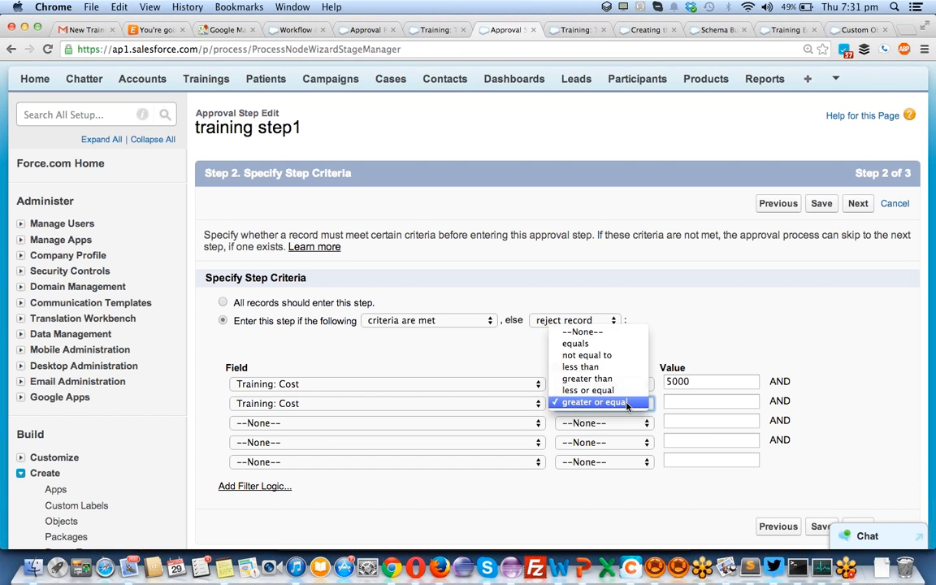
click(587, 379)
click(674, 399)
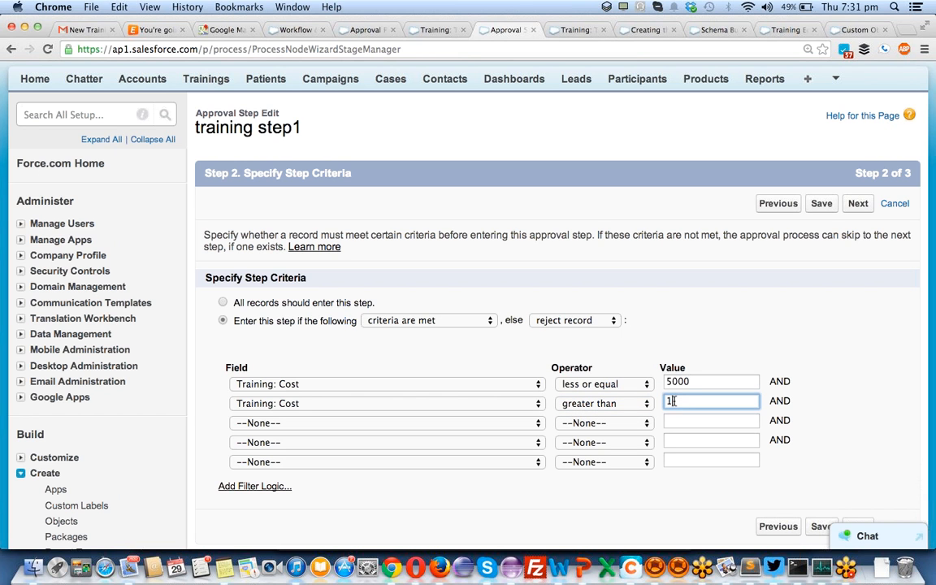
text(0)
- Add filter logic combining the two conditions as 1 AND 2
click(252, 490)
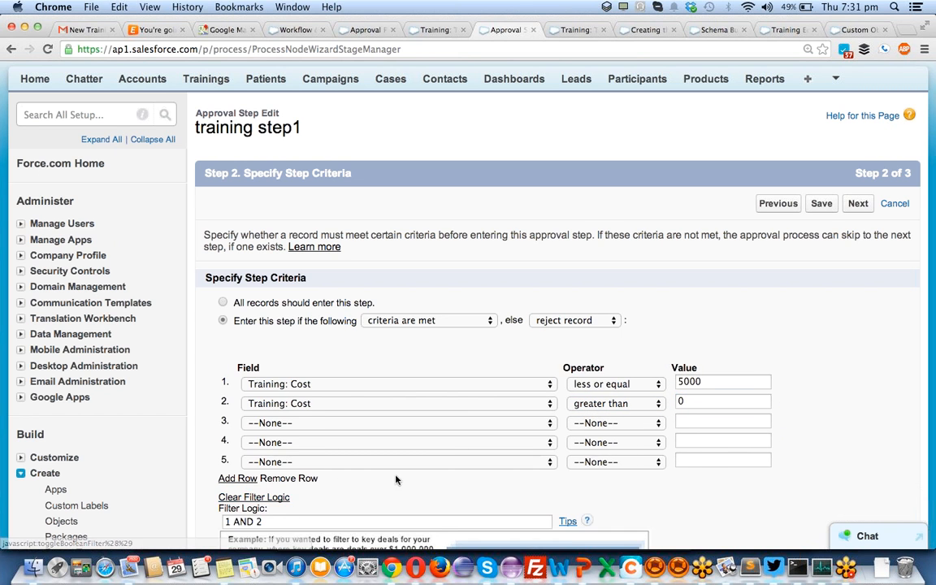
scroll(396, 479, down, 2)
click(238, 457)
double_click(238, 456)
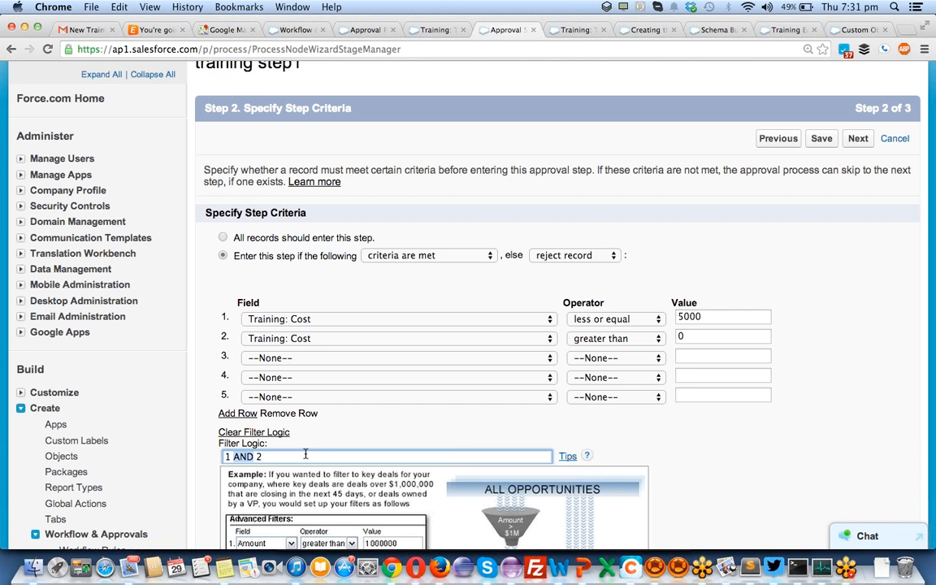
scroll(390, 433, down, 5)
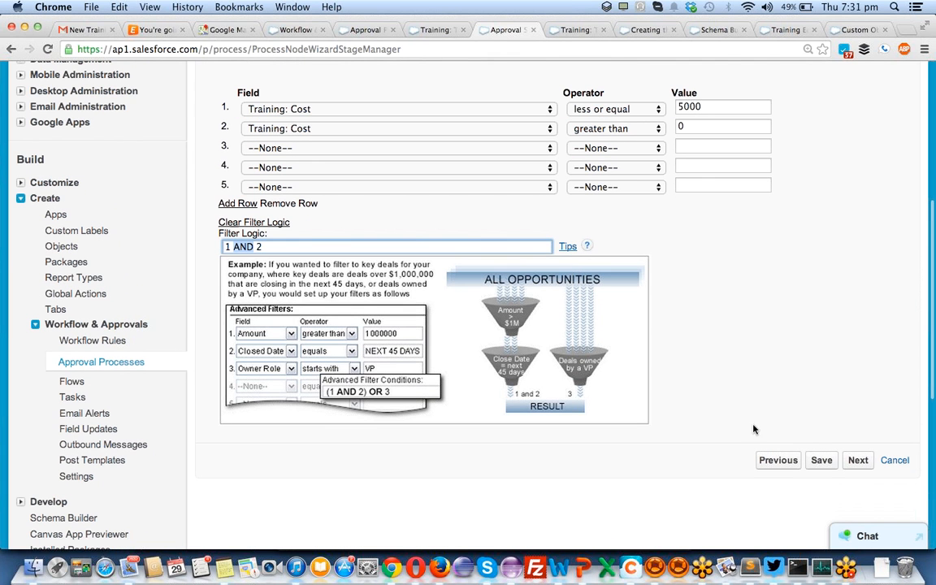
- Set training step1's approver to be chosen manually by the submitter, and save the step
click(859, 464)
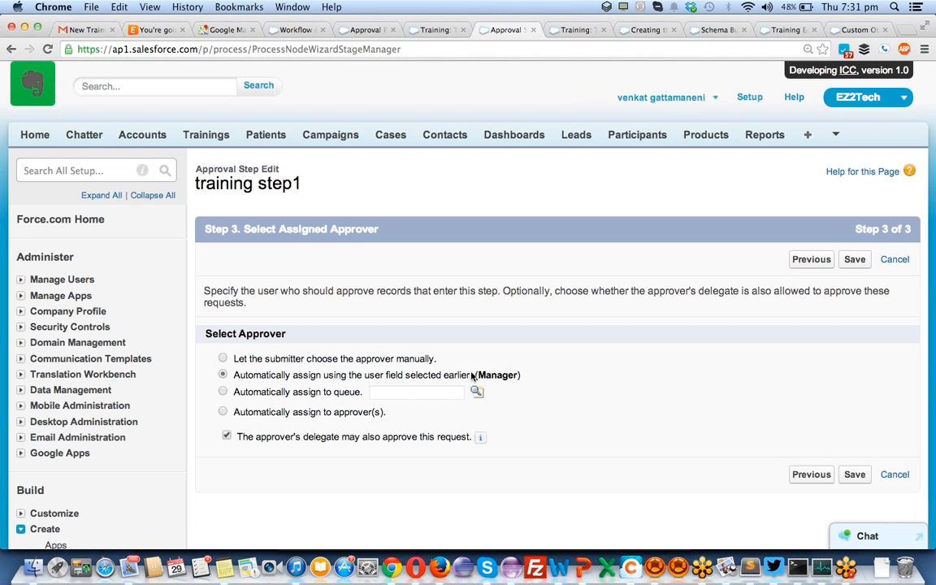
click(223, 359)
click(855, 475)
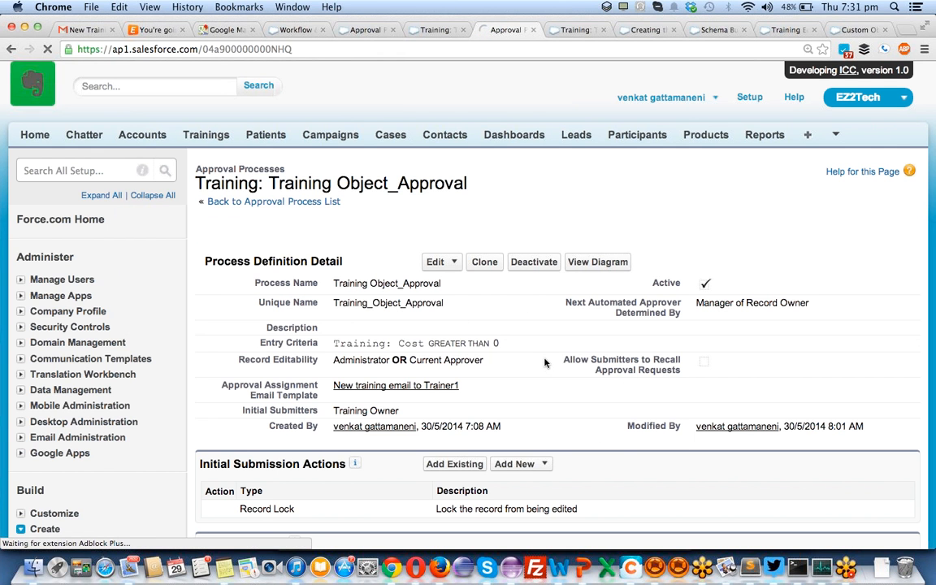
scroll(546, 365, down, 6)
scroll(545, 363, down, 1)
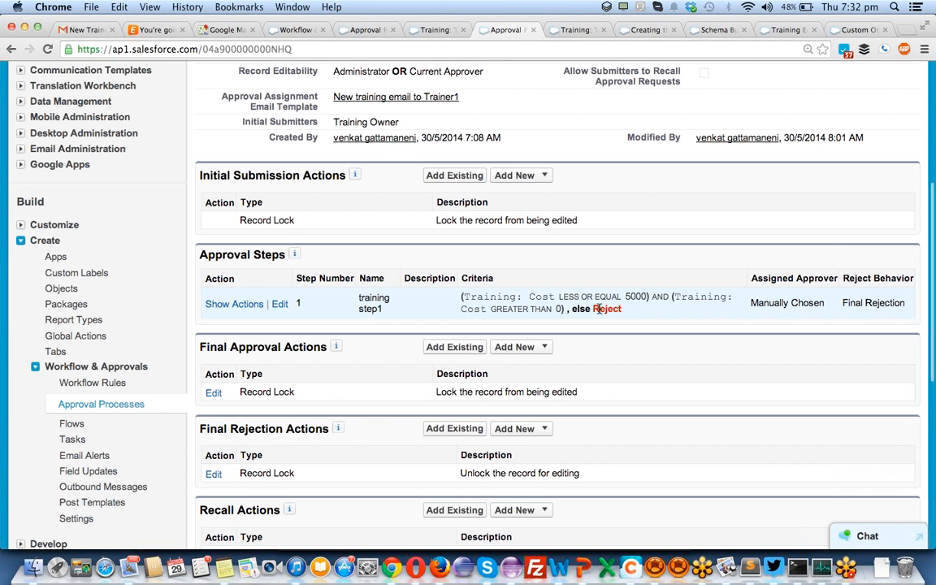
scroll(598, 308, up, 10)
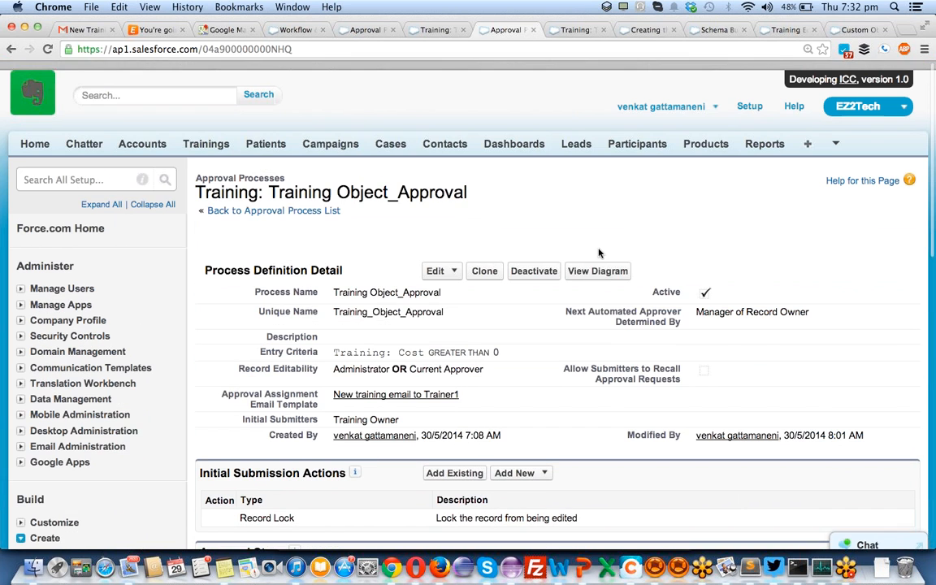
click(597, 261)
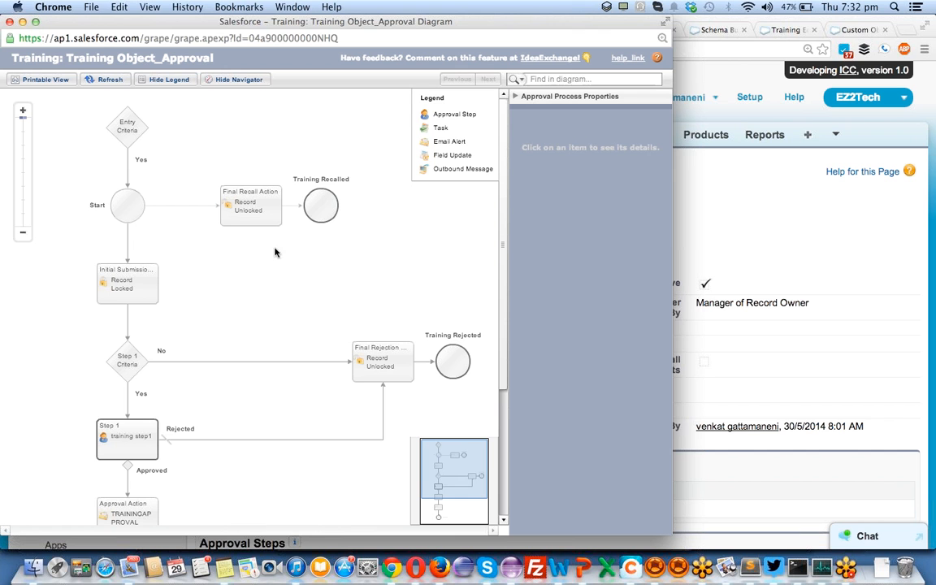
click(369, 357)
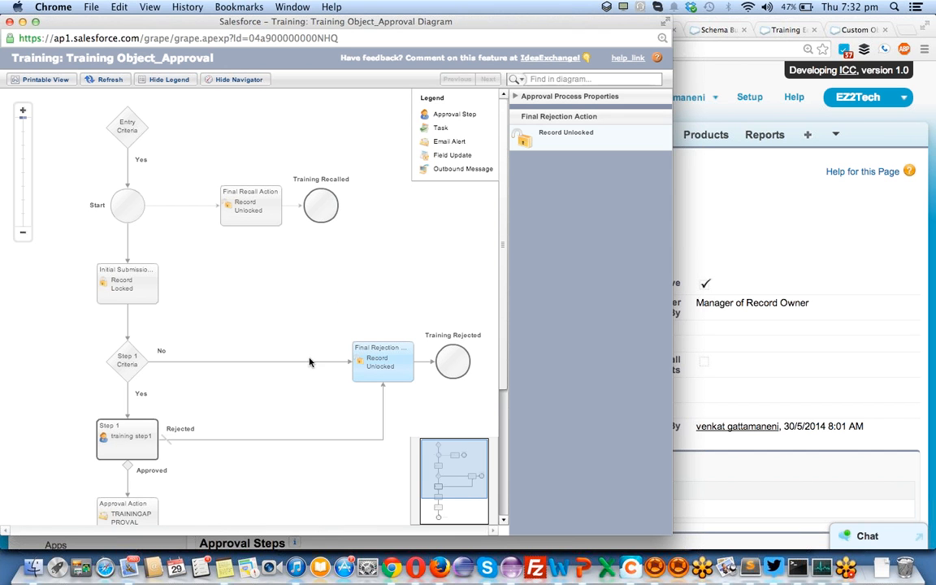
click(130, 361)
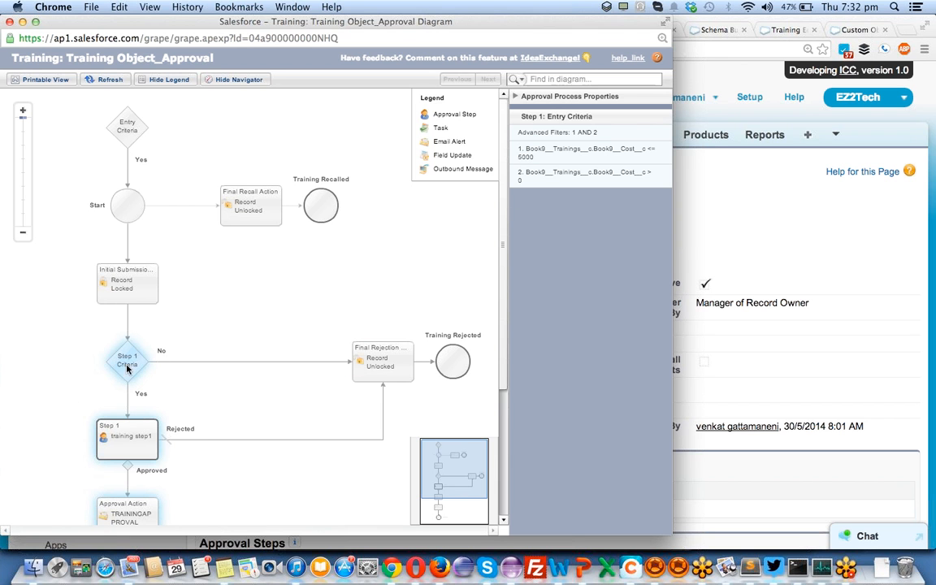
click(370, 358)
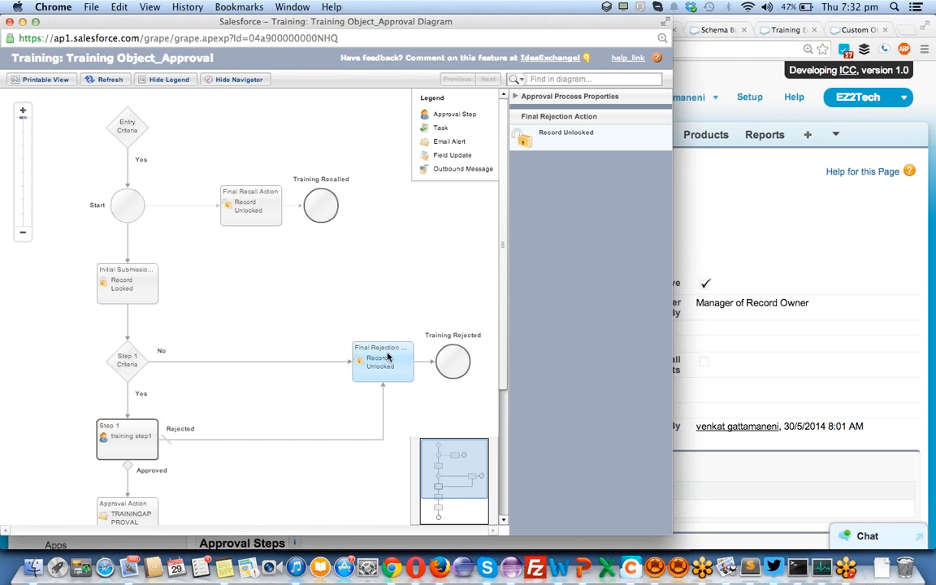
scroll(236, 335, down, 1)
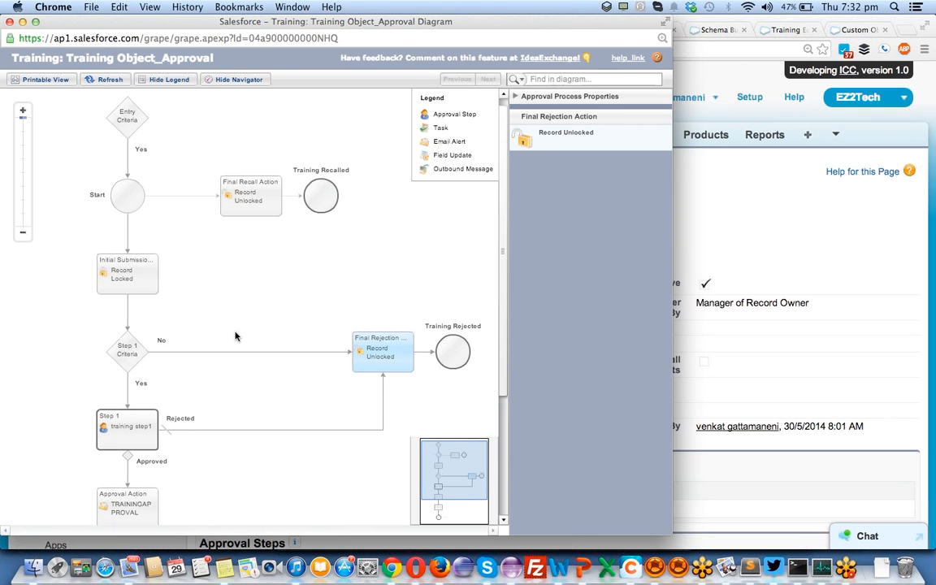
scroll(235, 335, down, 1)
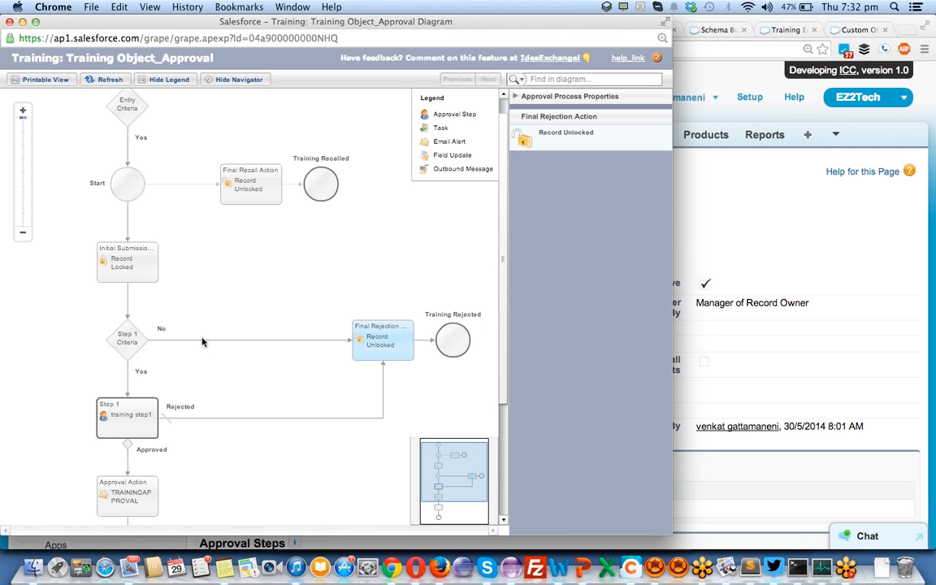
click(139, 359)
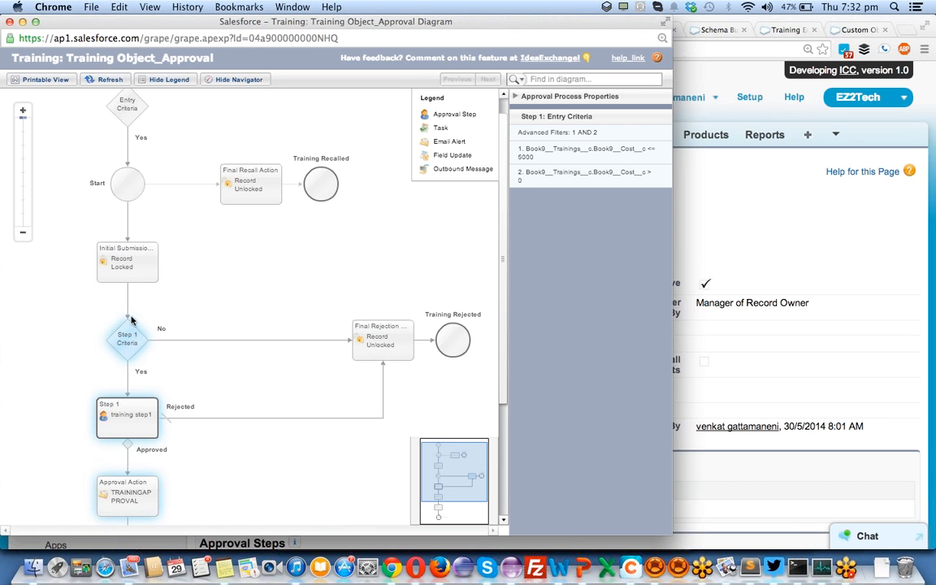
click(129, 261)
click(248, 180)
click(124, 104)
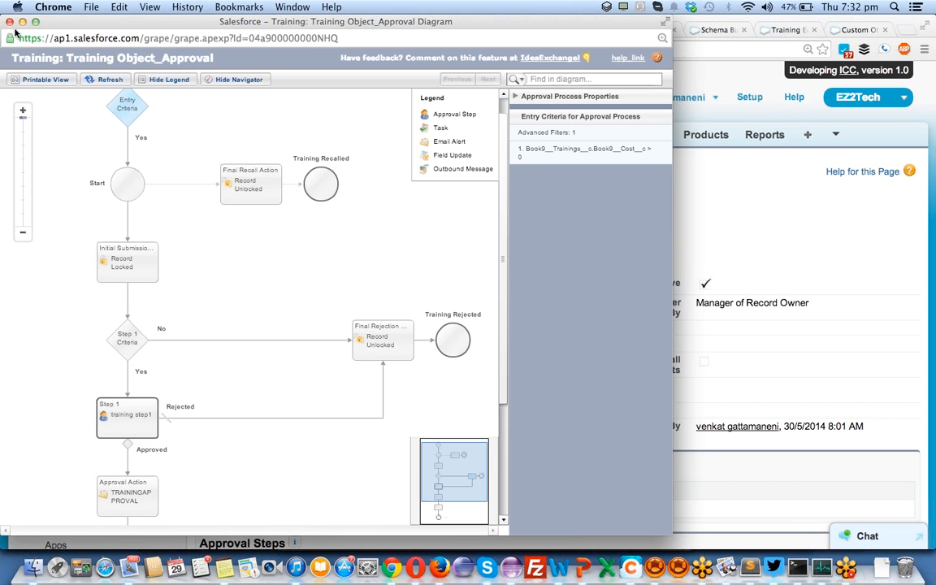
click(9, 21)
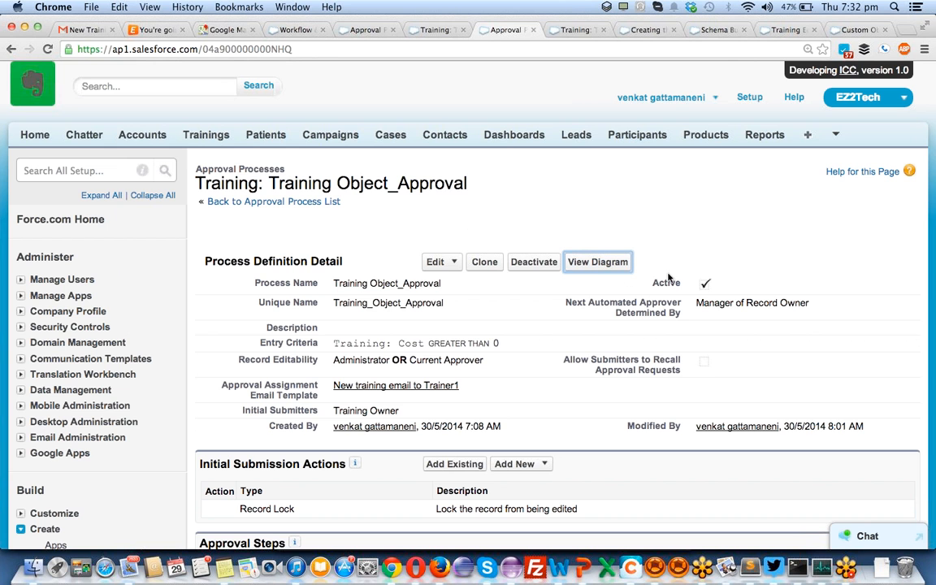
scroll(654, 312, down, 10)
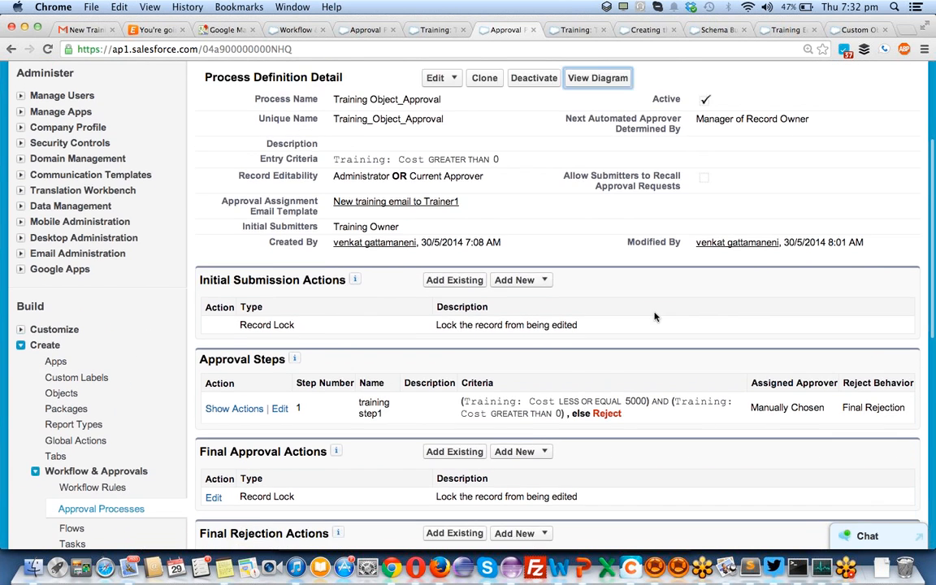
scroll(276, 260, up, 1)
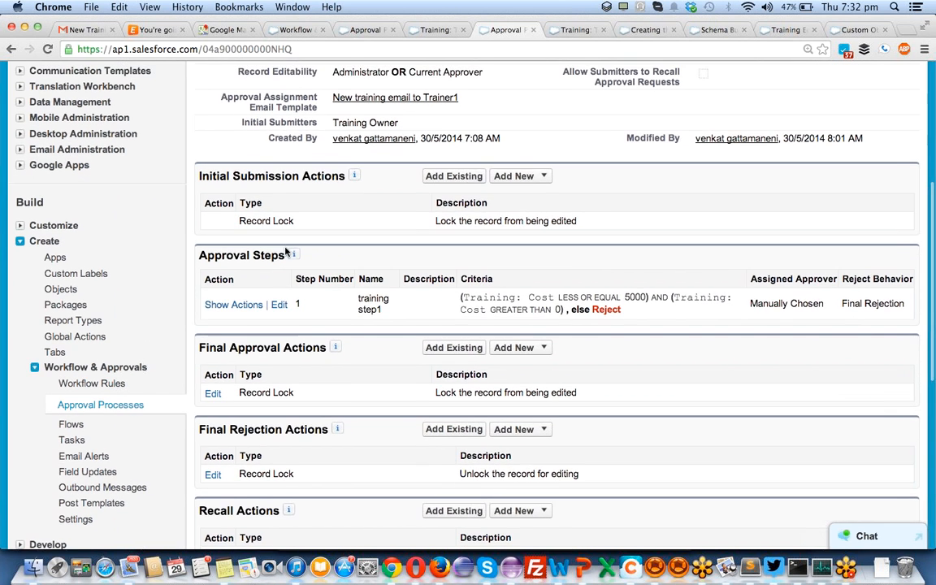
click(234, 304)
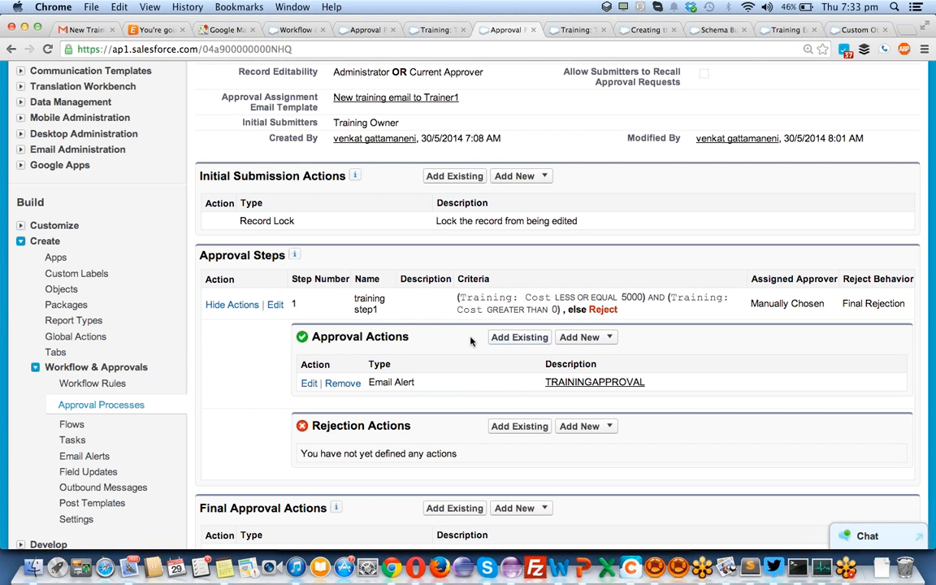
click(579, 337)
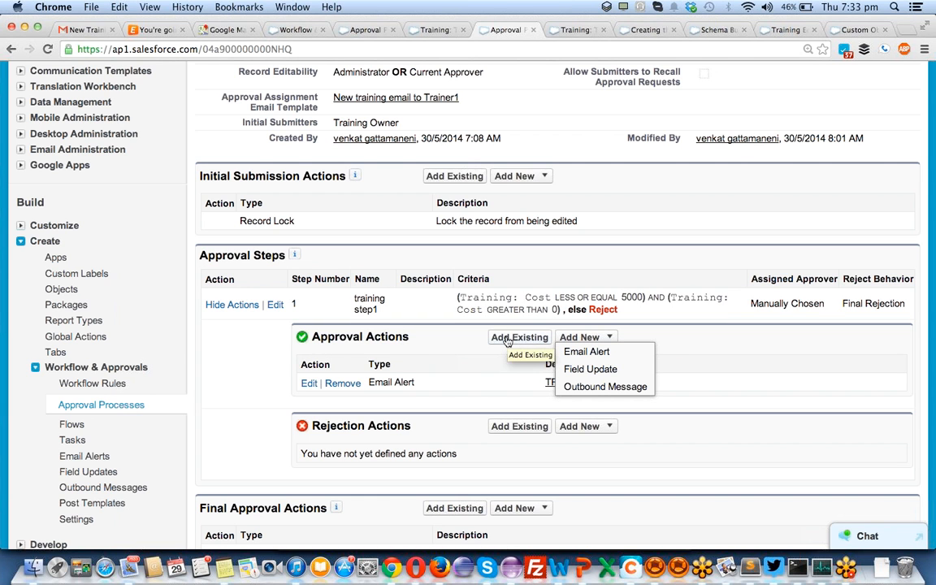
click(468, 337)
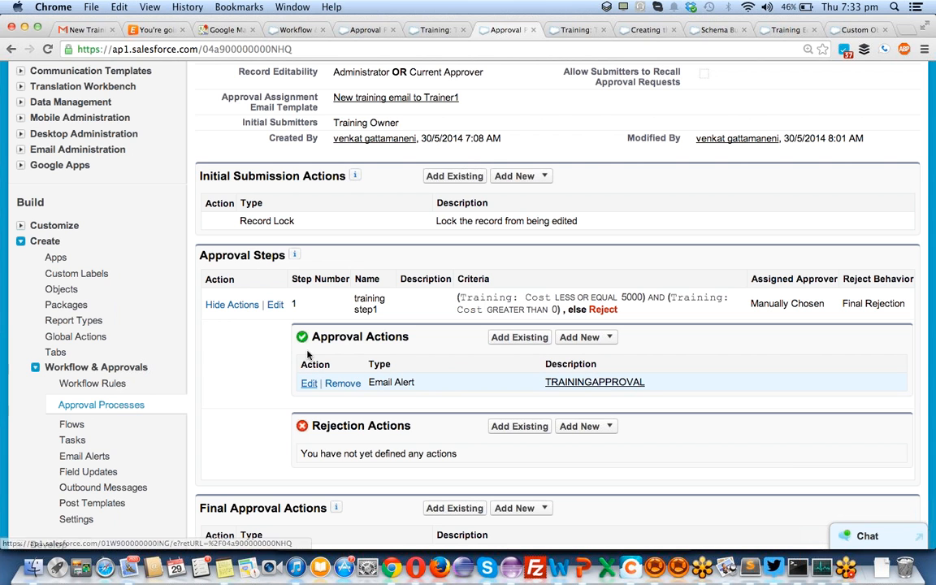
mouse_move(299, 257)
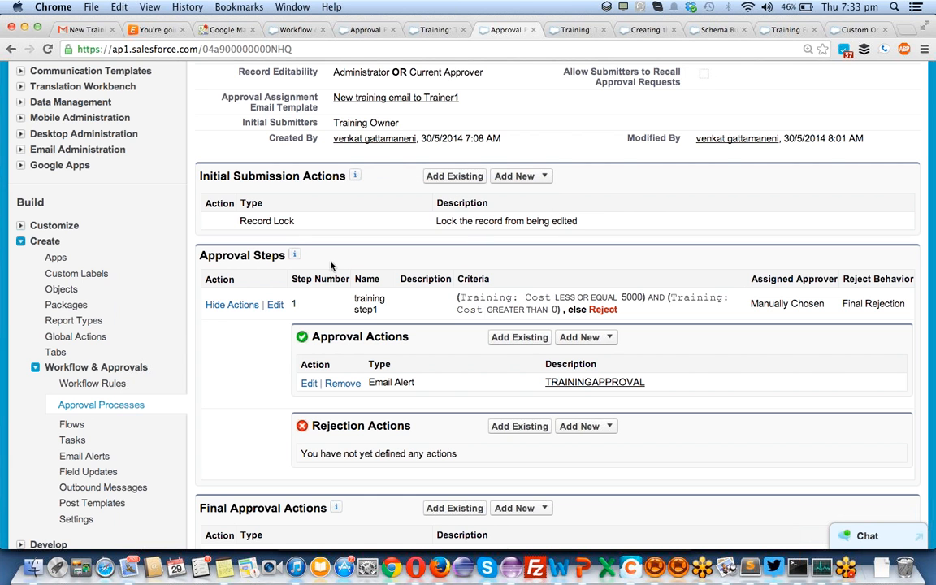
scroll(504, 343, down, 1)
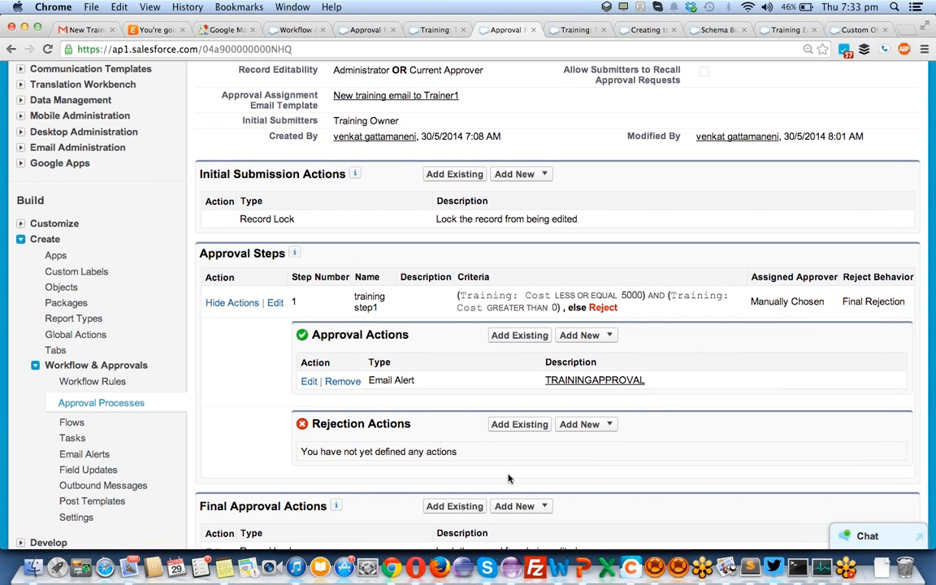
click(582, 425)
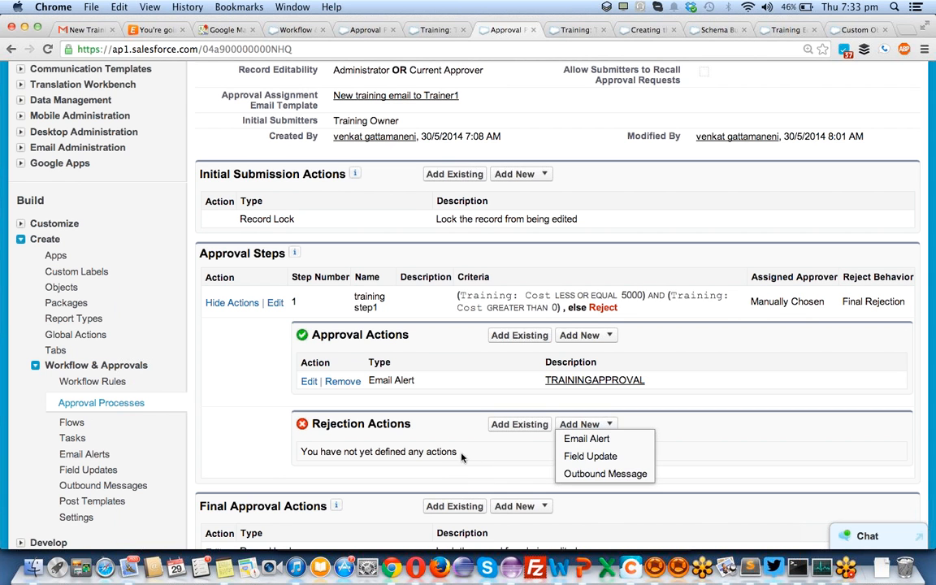
click(252, 449)
scroll(251, 445, down, 5)
click(522, 295)
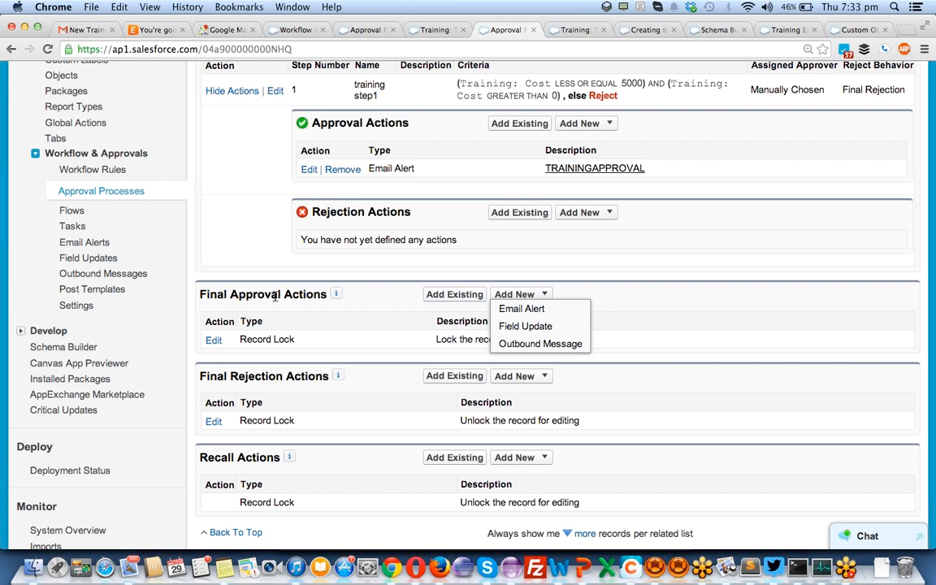
click(250, 242)
scroll(250, 242, up, 10)
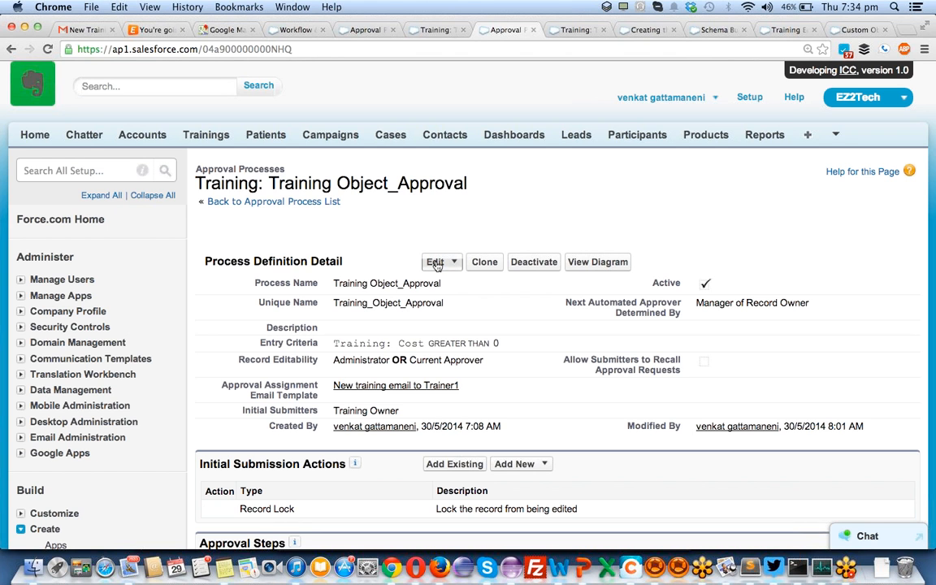
- Deactivate Training Object_Approval and go back to the Approval Processes list
mouse_move(437, 265)
scroll(453, 285, down, 10)
scroll(243, 268, up, 6)
scroll(242, 271, up, 5)
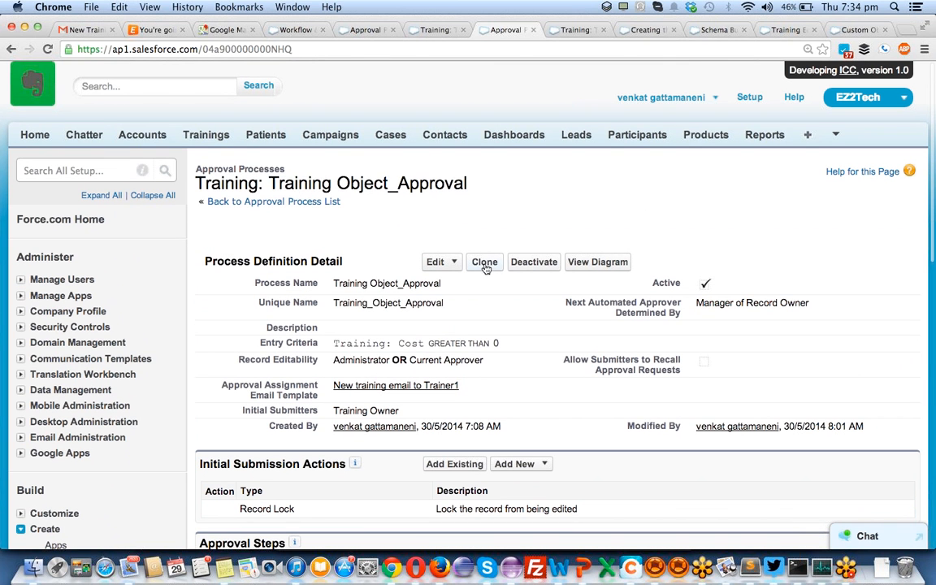
click(530, 262)
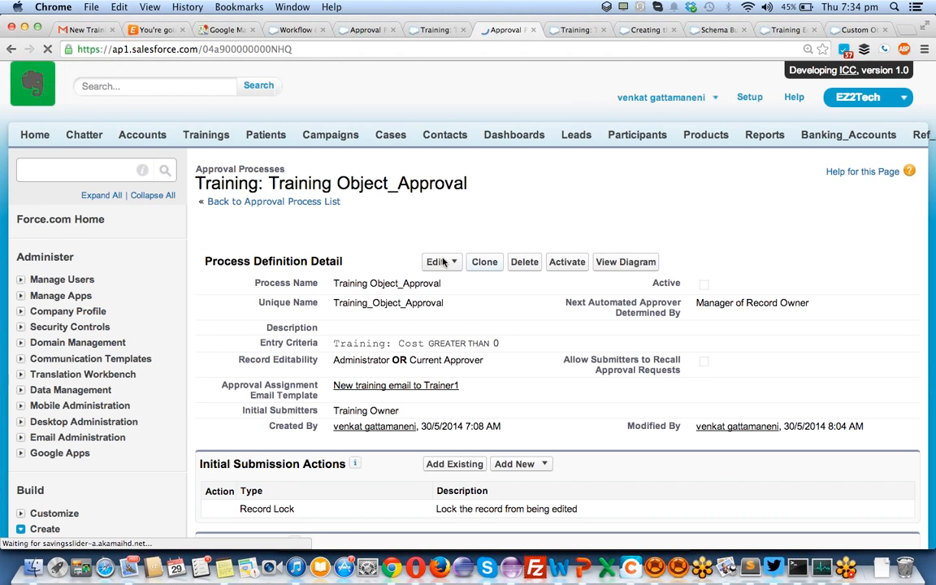
scroll(299, 324, down, 5)
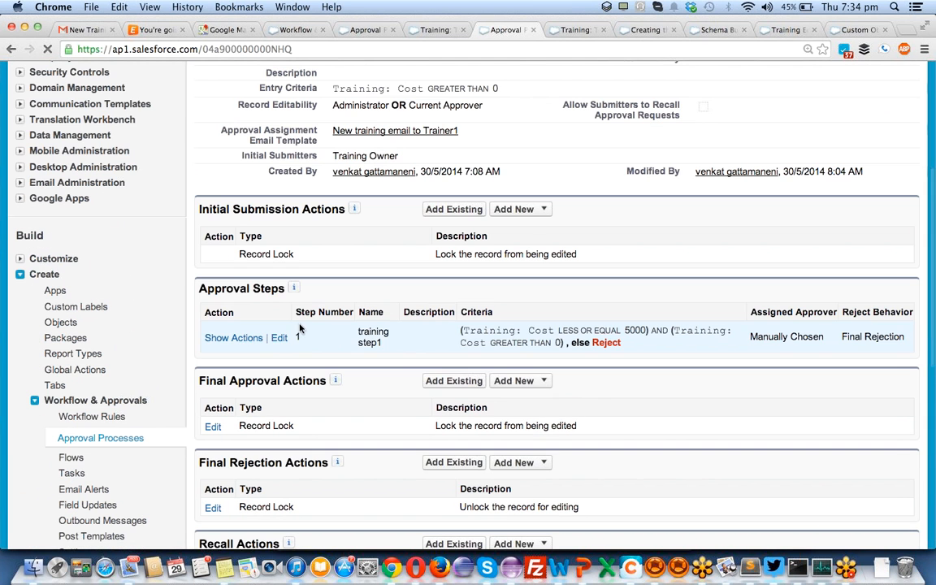
click(89, 440)
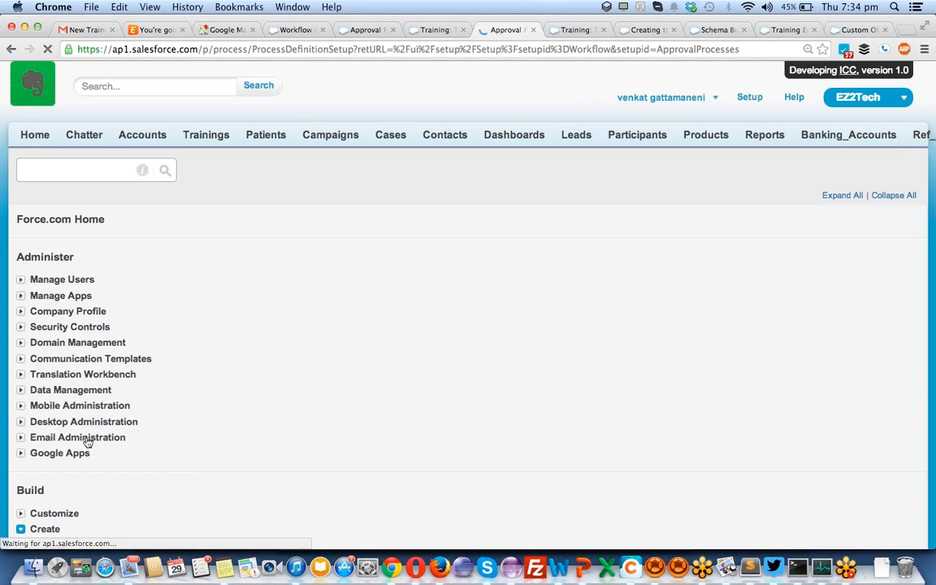
- Start a Jump Start Wizard approval process named training_approval2
scroll(365, 402, down, 3)
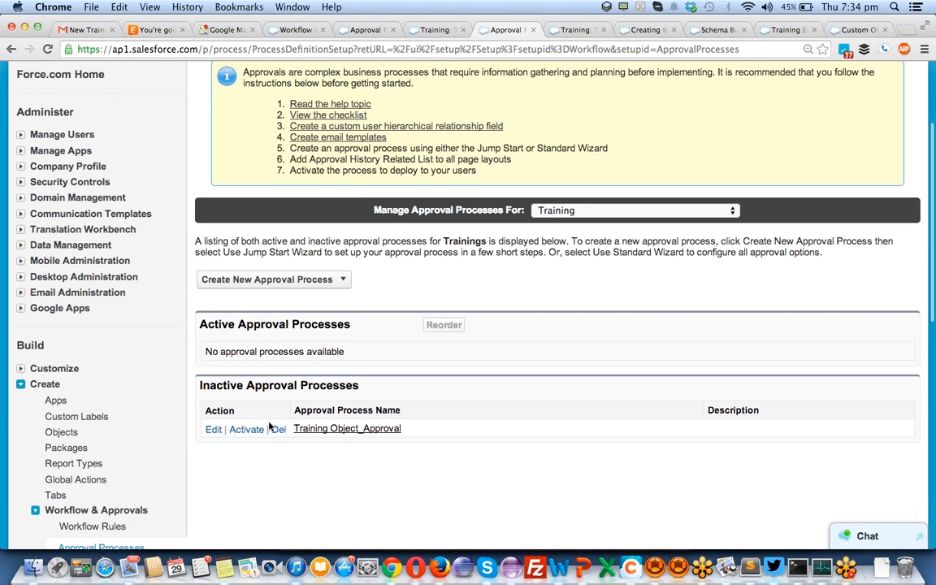
click(266, 279)
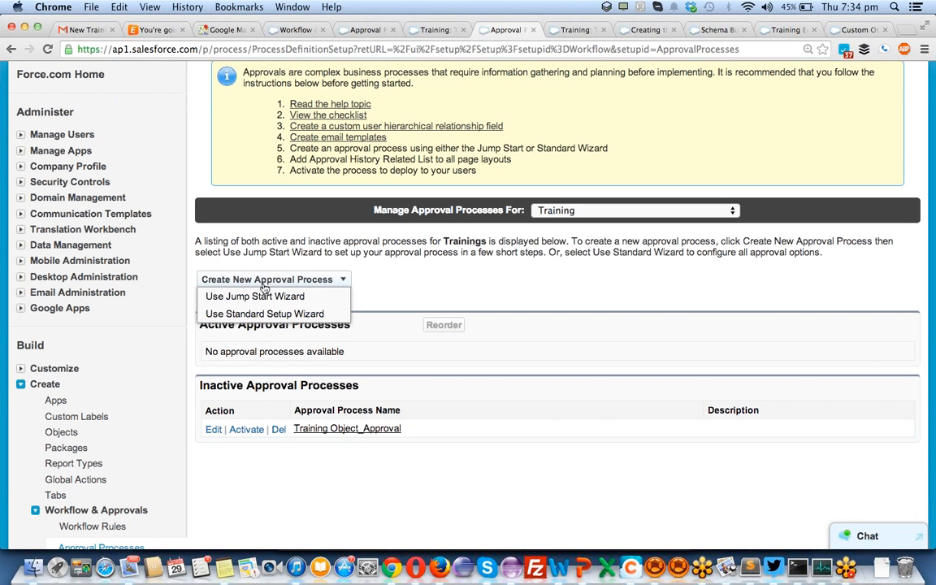
click(261, 298)
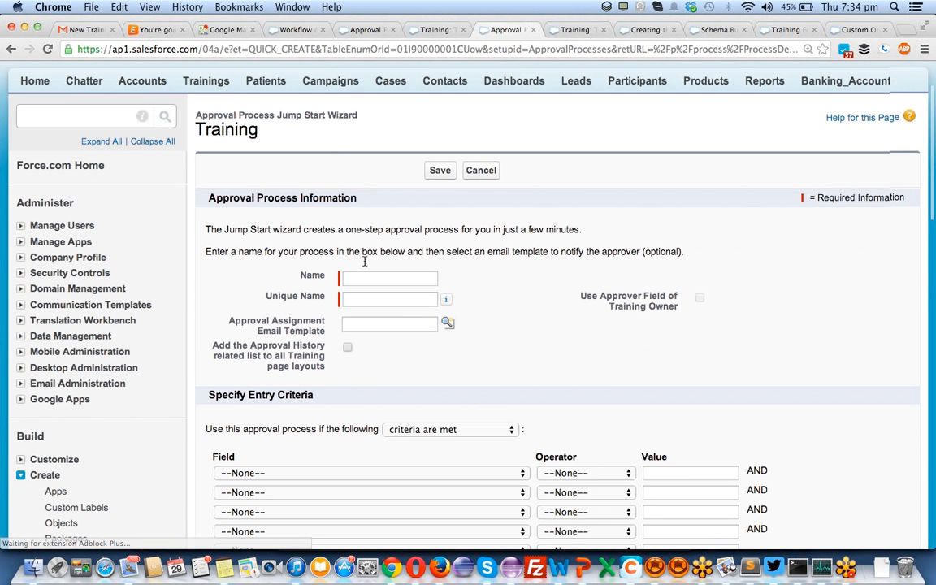
click(359, 280)
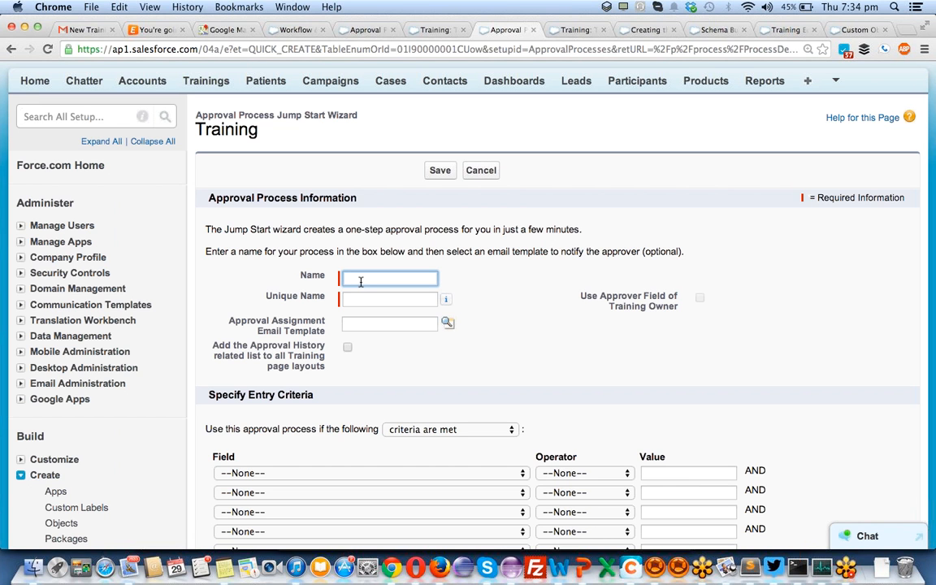
text(train)
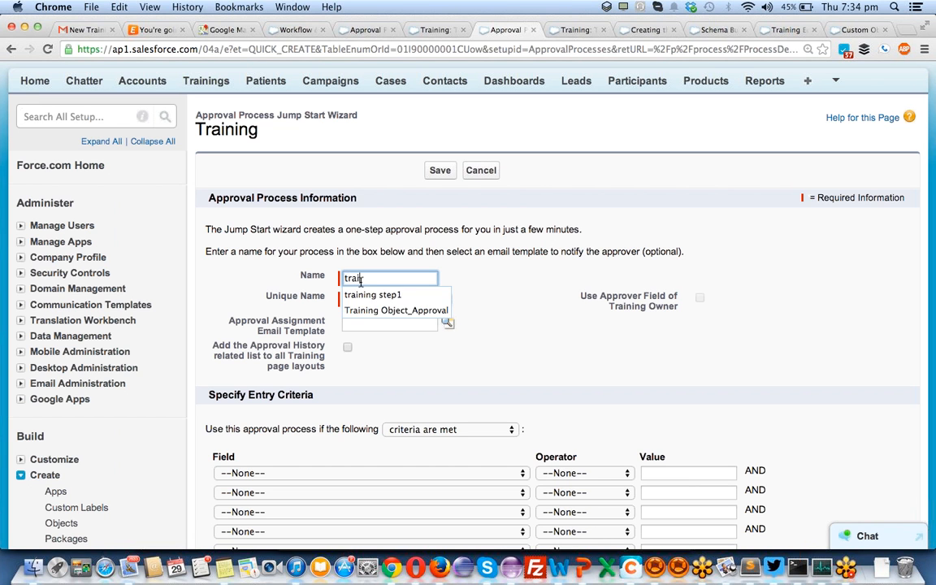
text(gin)
key(BackSpace)
key(BackSpace)
text(ing_approb)
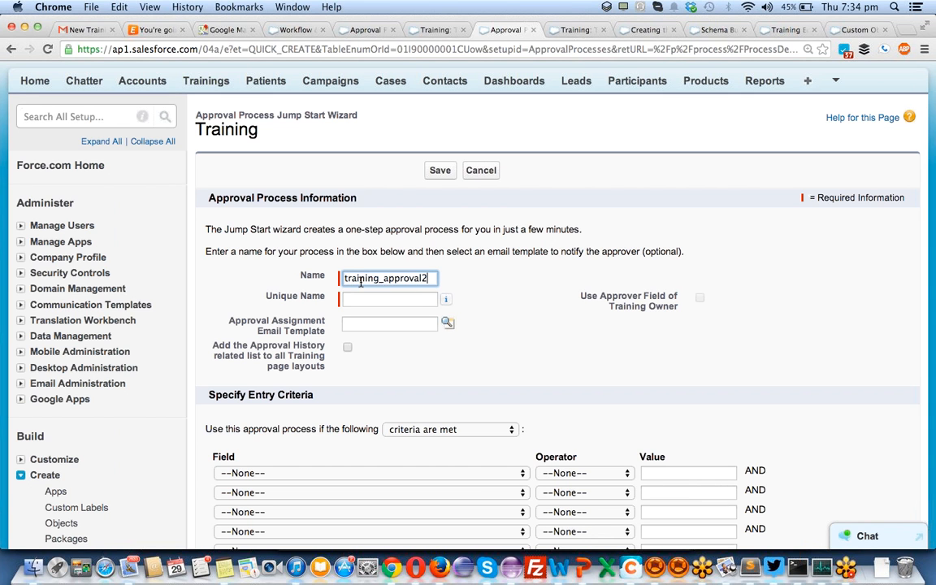
key(Tab)
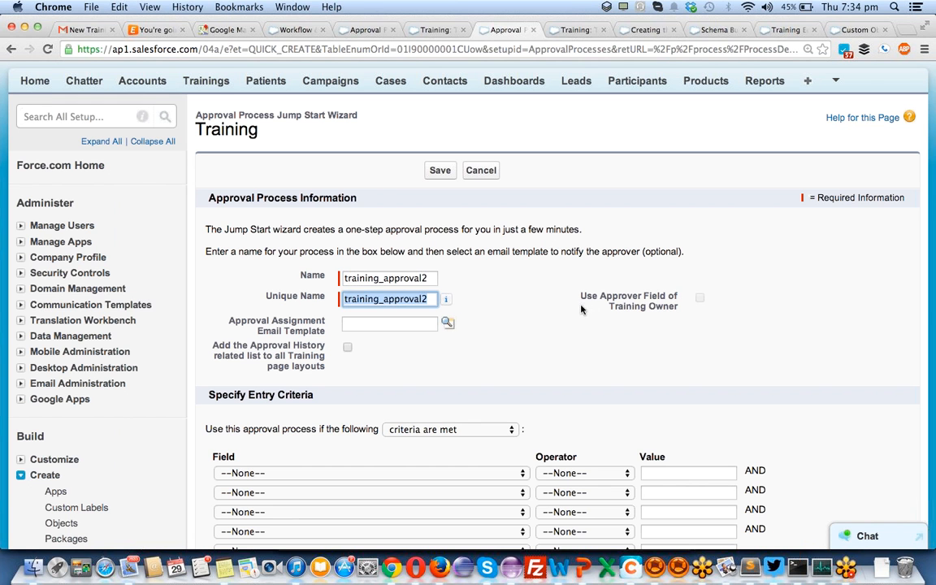
- Open Communication Templates > Email Templates in a new tab
scroll(520, 316, down, 2)
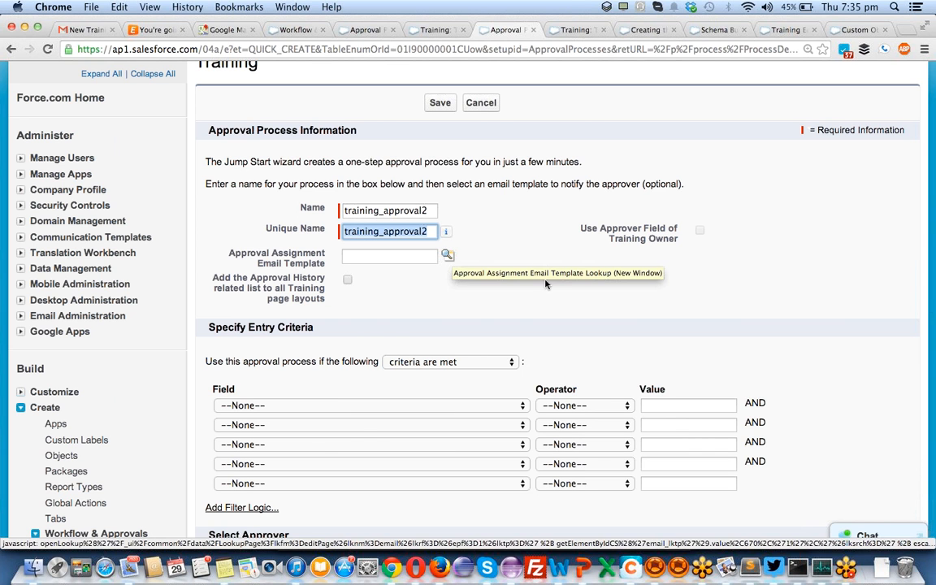
scroll(130, 350, down, 2)
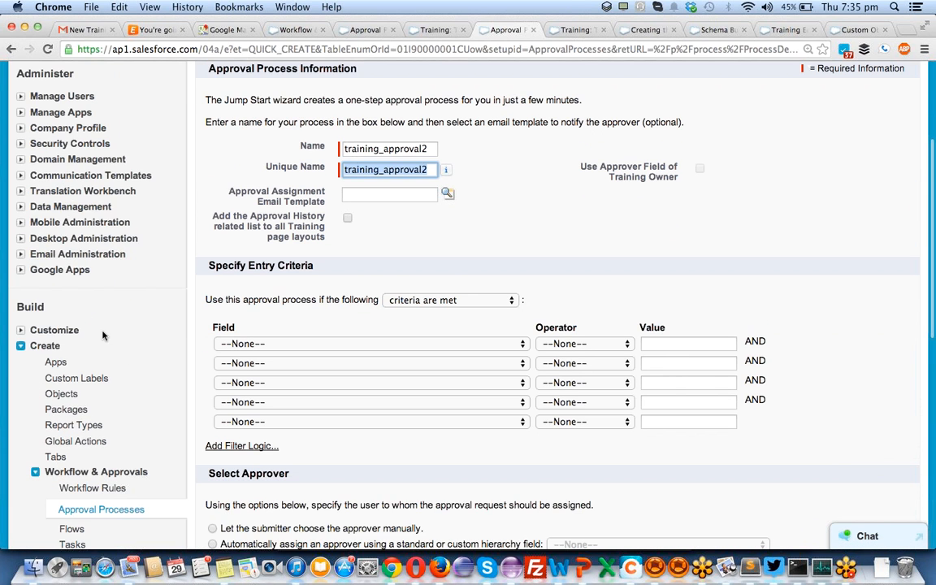
click(21, 175)
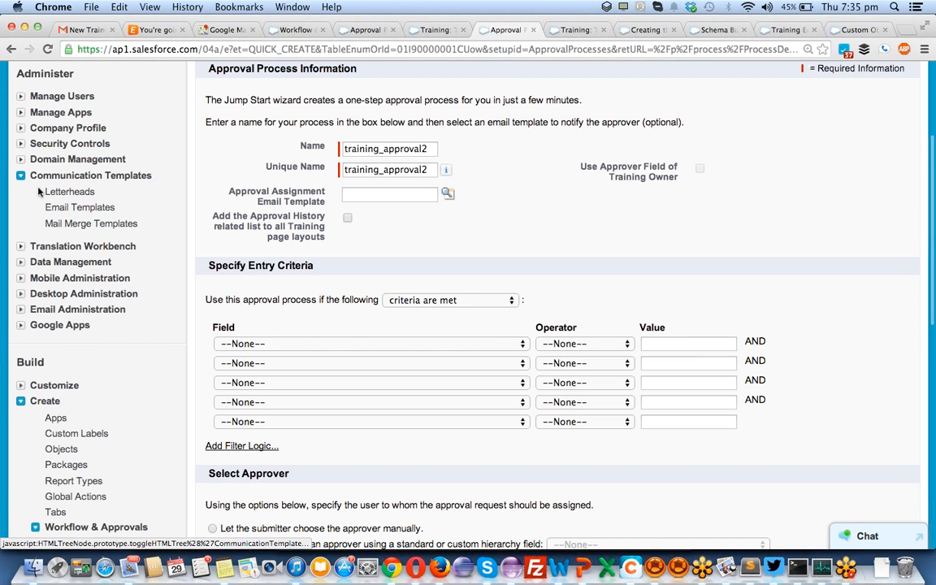
click(61, 211)
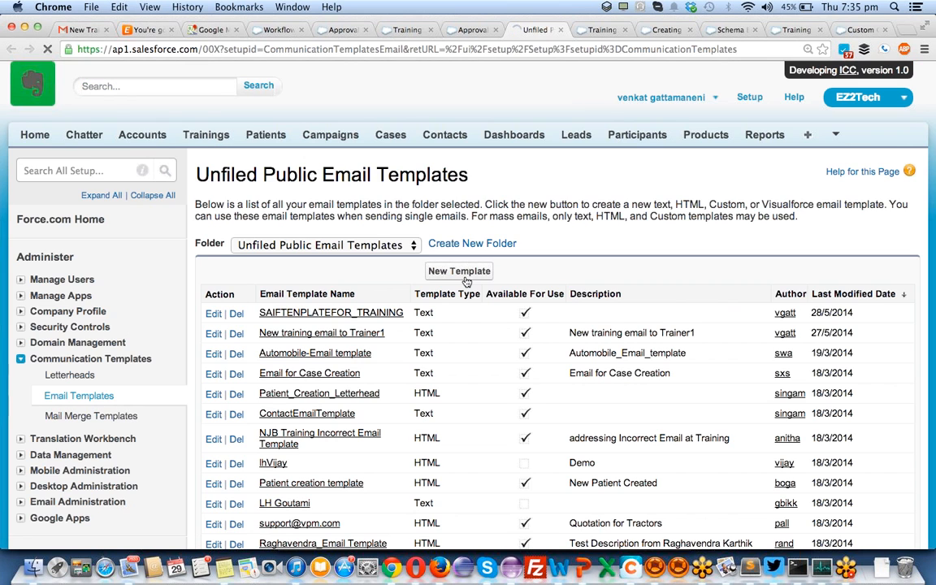
- Create a new email template of type HTML (using Letterhead)
click(461, 273)
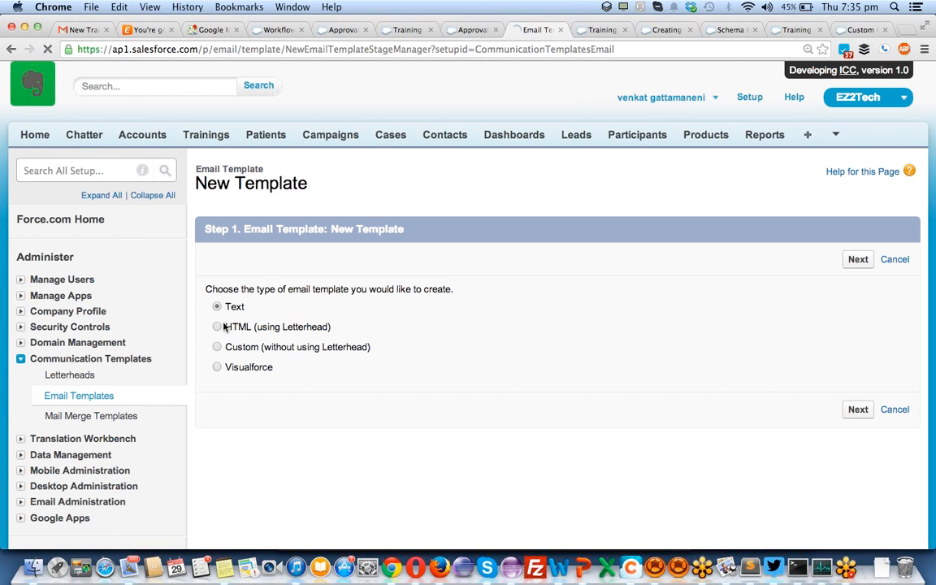
click(217, 327)
click(857, 412)
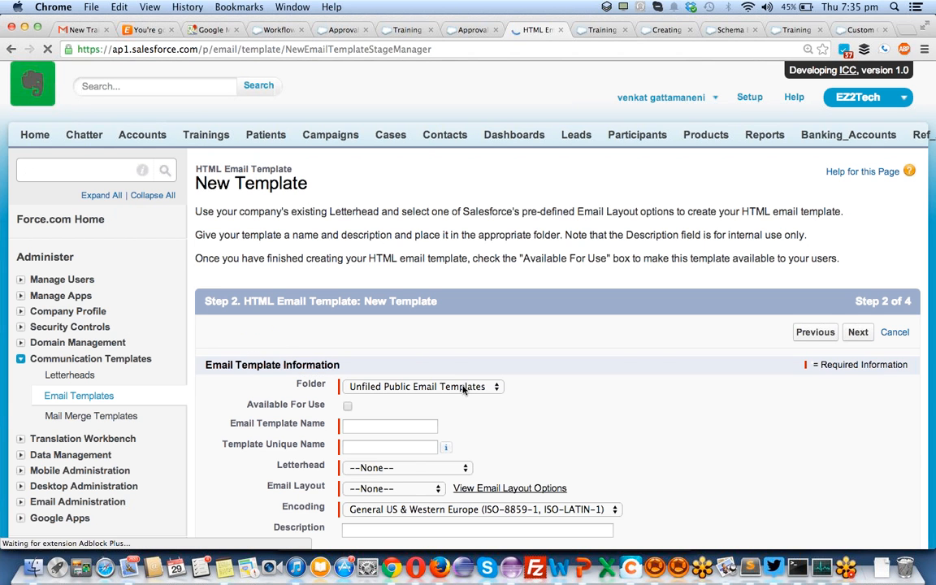
- Mark the template Available For Use and name it 'HTML TRAINING APPROVAL TEMPLATE'
scroll(423, 390, down, 5)
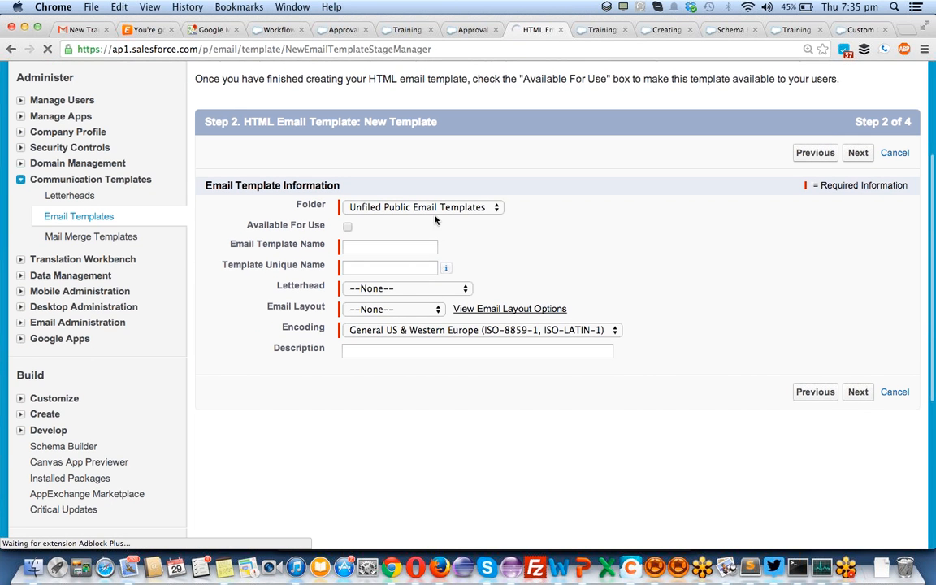
click(347, 227)
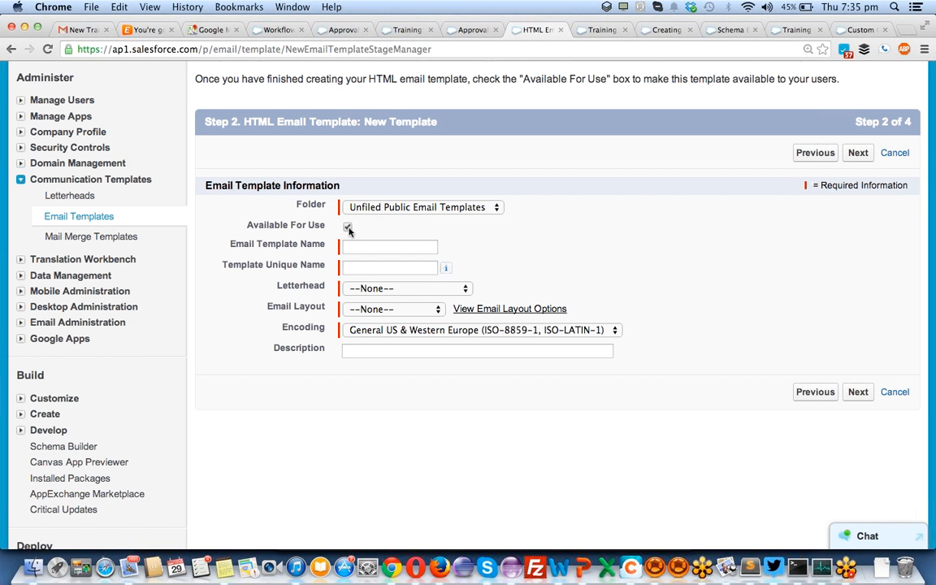
click(356, 249)
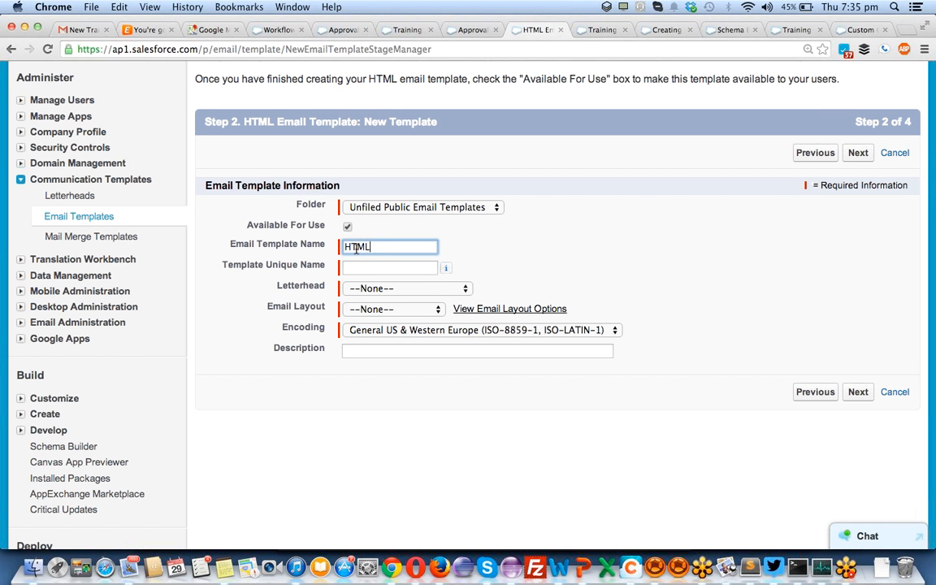
text(HTML APPROVAL)
text( TEMPLATE)
key(alt+Left)
text(TRAING)
key(BackSpace)
text(ING)
key(Tab)
- Set the template letterhead to Liquidhub and the email layout to Free Form Letter
click(365, 288)
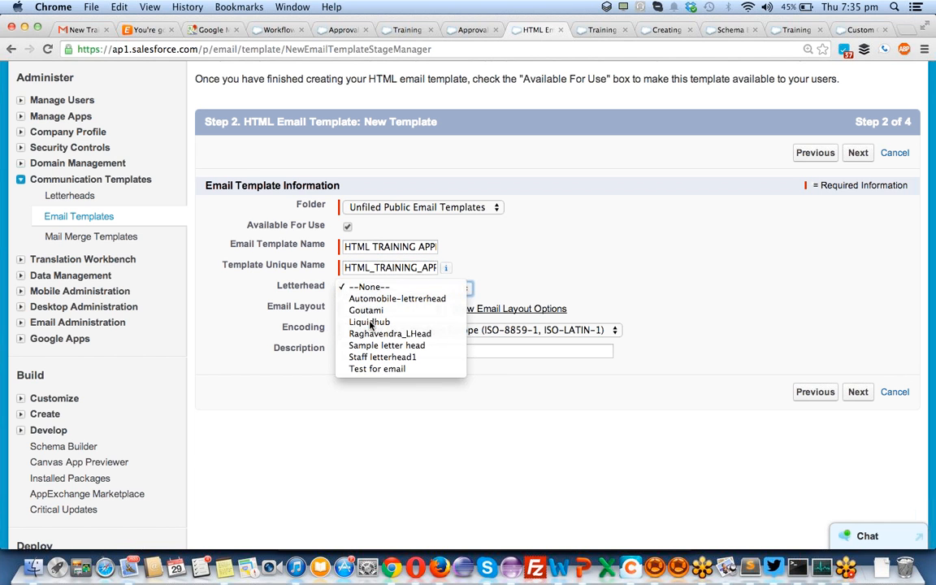
click(369, 323)
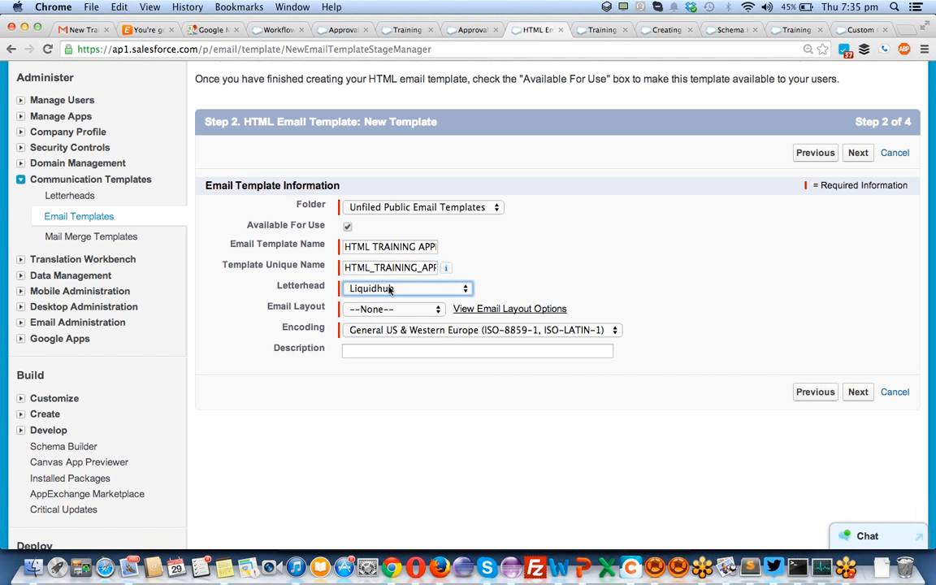
click(357, 309)
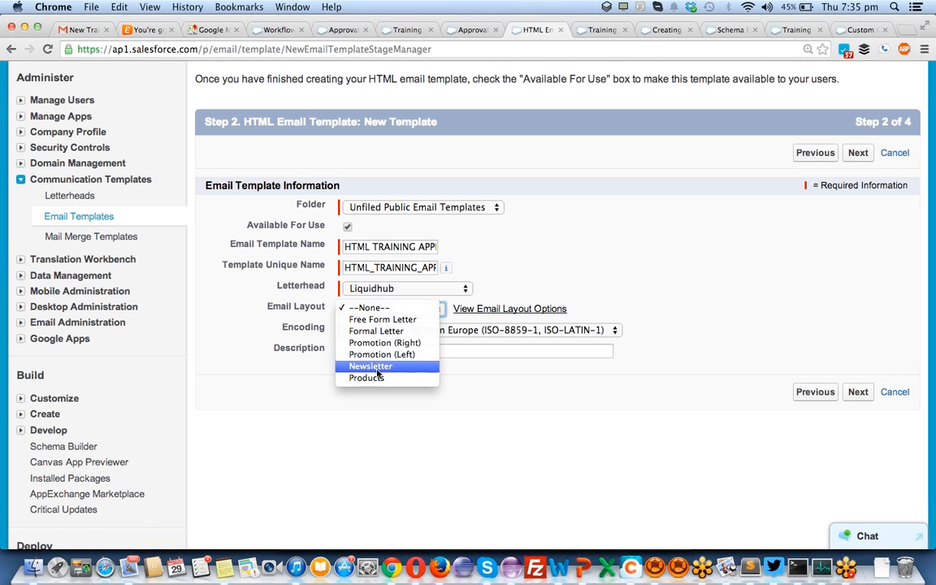
click(392, 323)
- Keep Free Form Letter as the layout and bring up the email layout previews
click(371, 347)
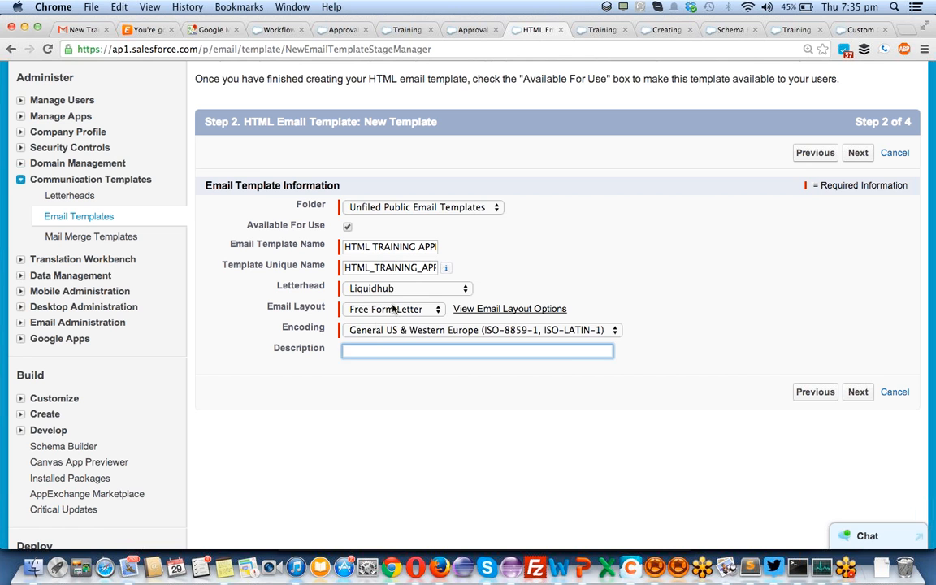
click(391, 308)
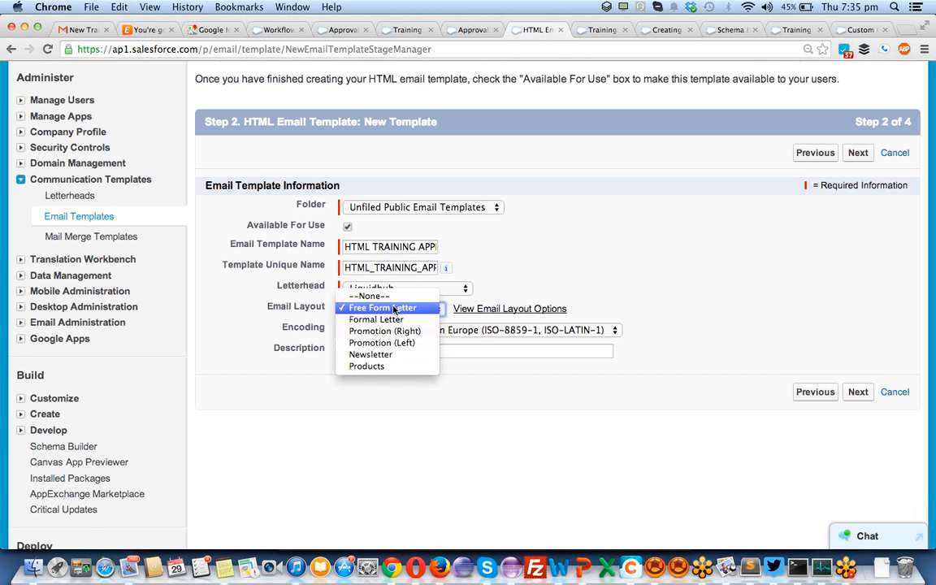
click(577, 284)
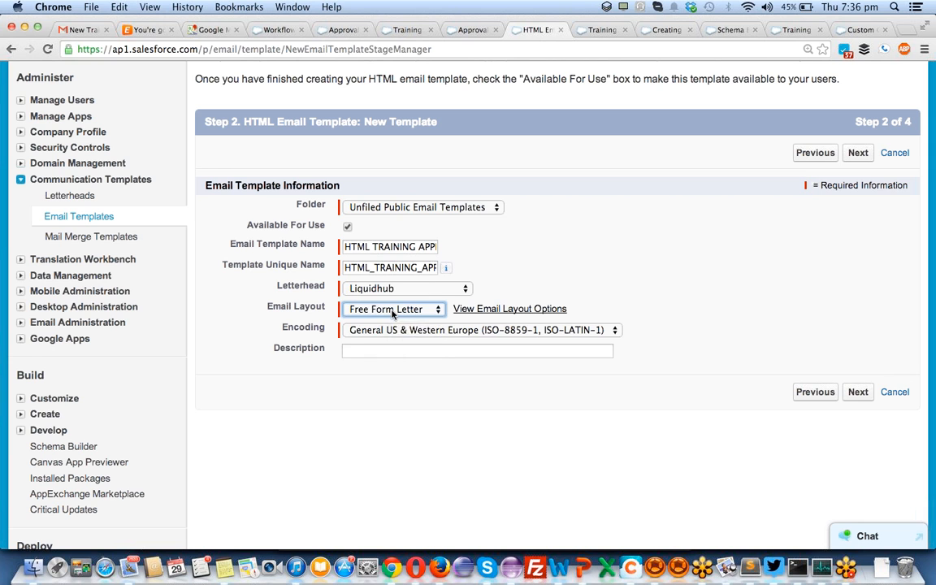
click(395, 309)
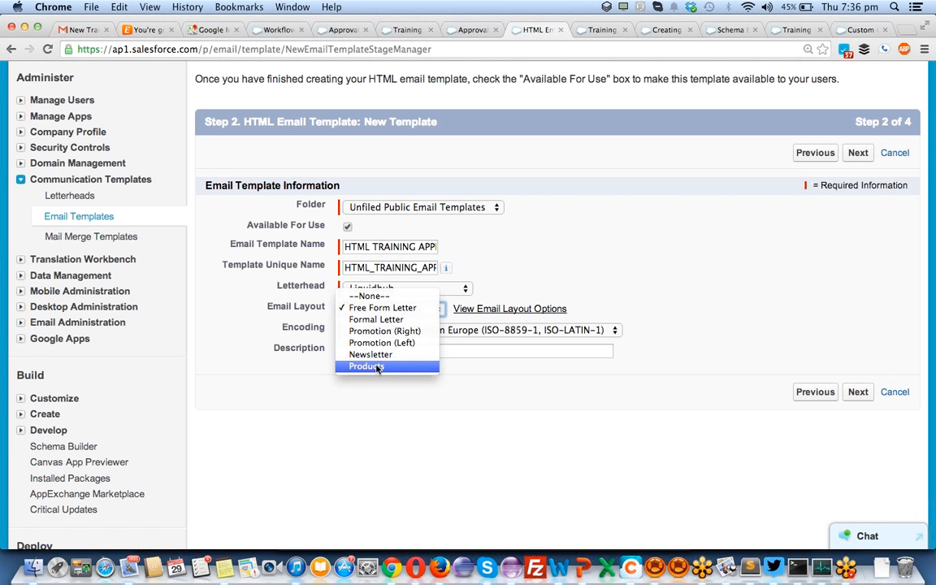
click(517, 266)
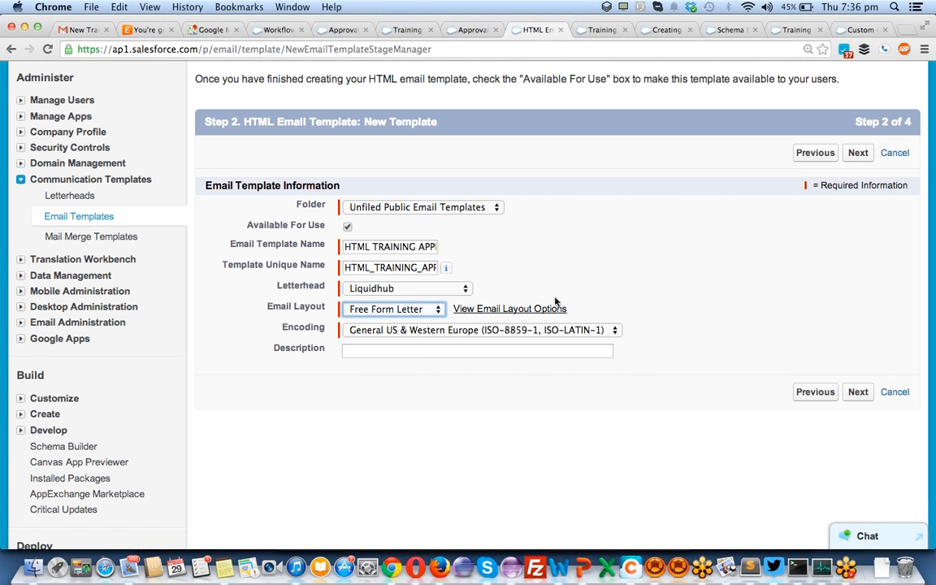
click(536, 311)
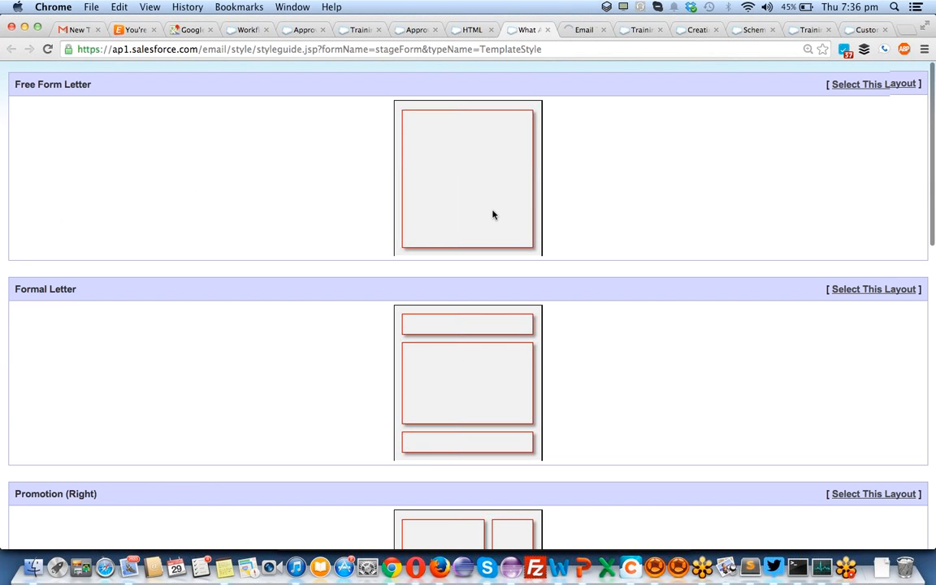
scroll(444, 261, down, 4)
scroll(457, 267, down, 4)
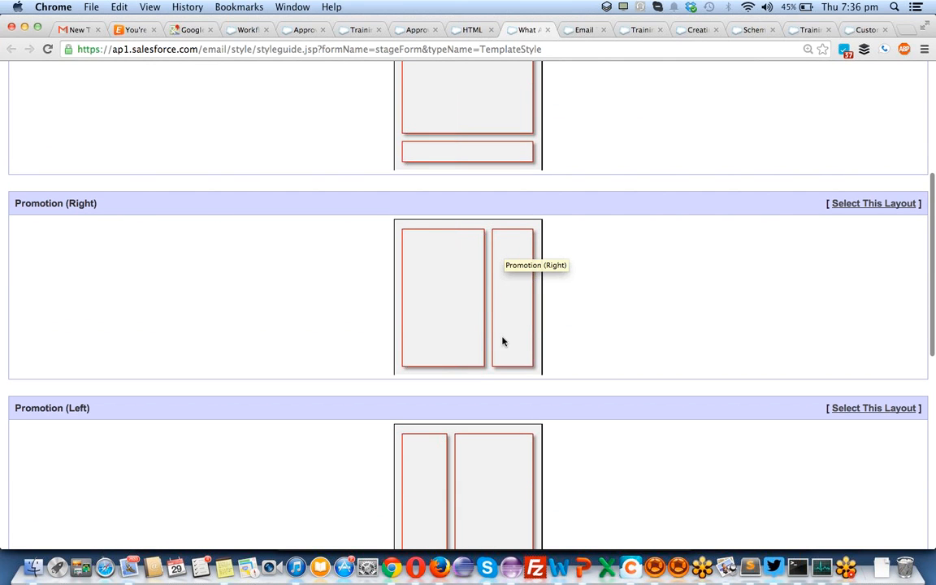
scroll(441, 377, down, 4)
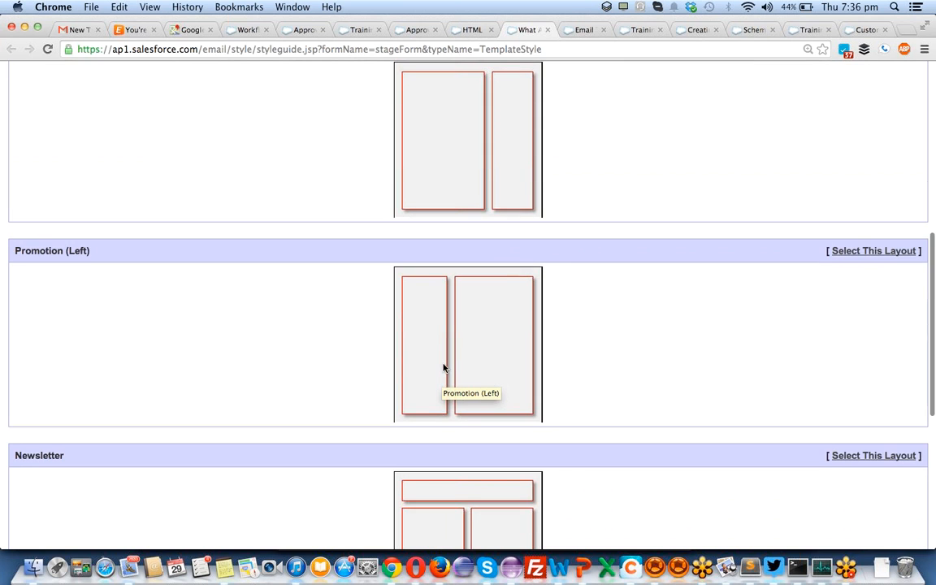
scroll(424, 420, down, 5)
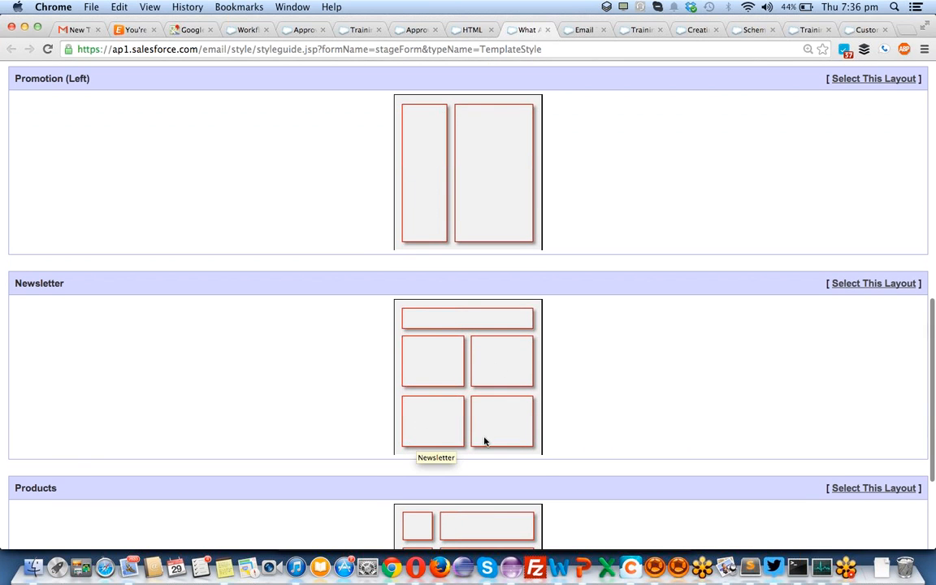
scroll(440, 398, down, 5)
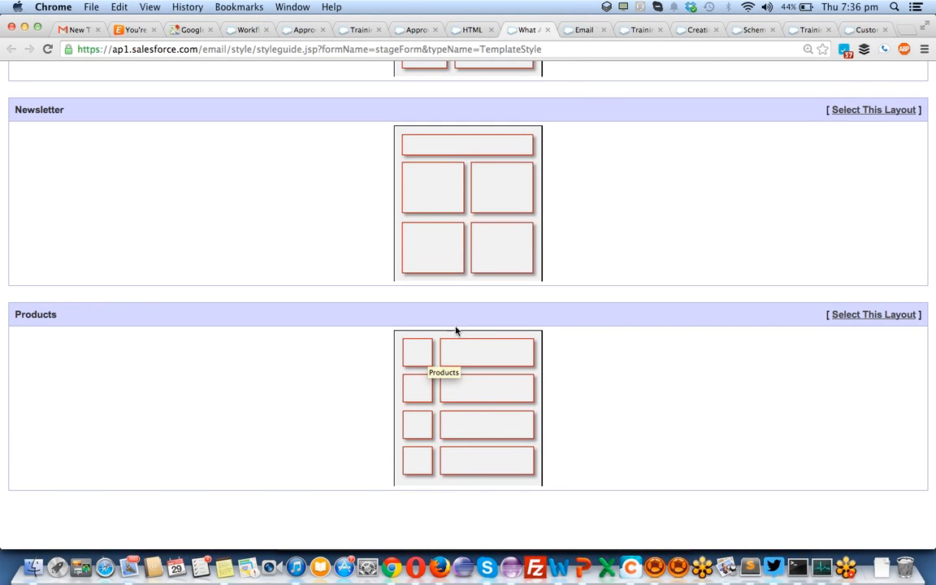
scroll(476, 404, up, 15)
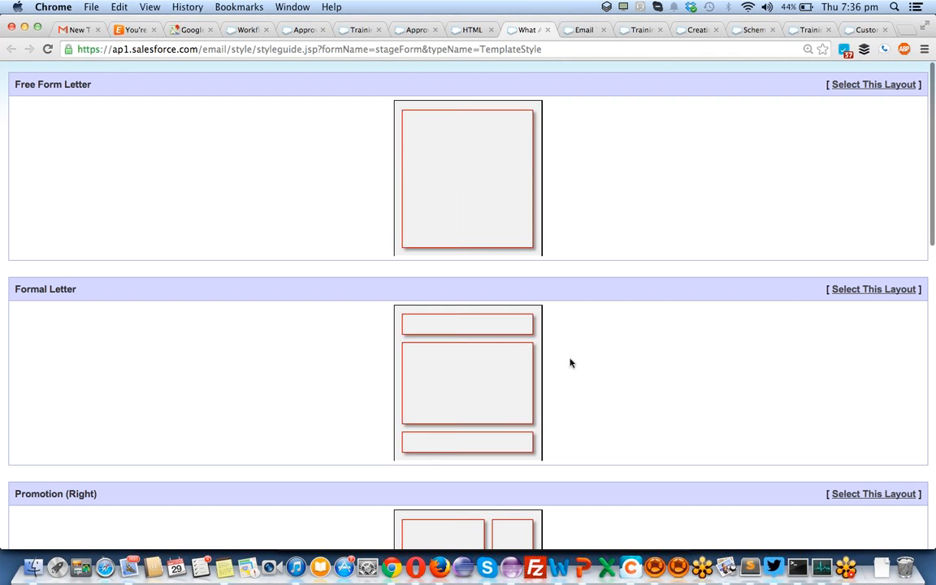
- Close the layout previews and switch the email layout to Formal Letter
click(546, 30)
click(473, 29)
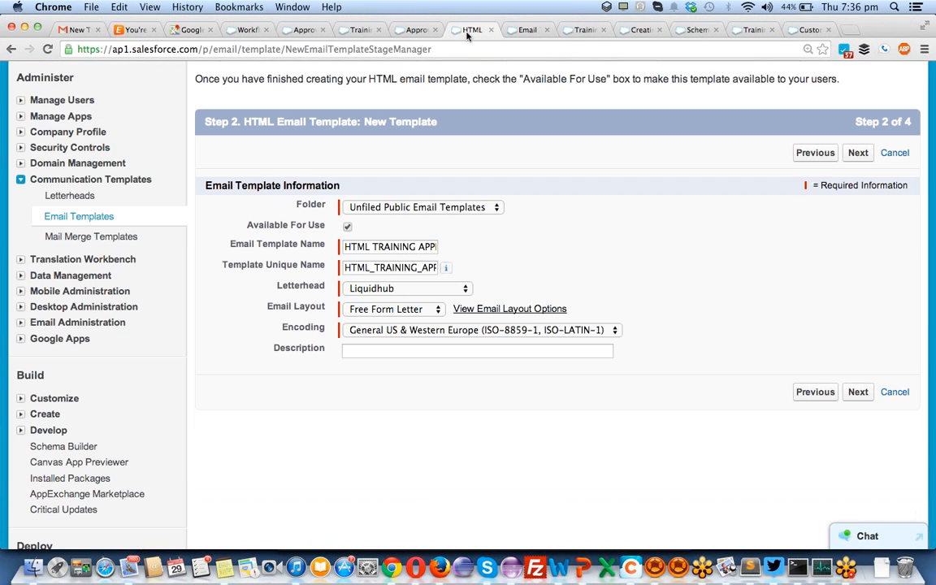
click(398, 310)
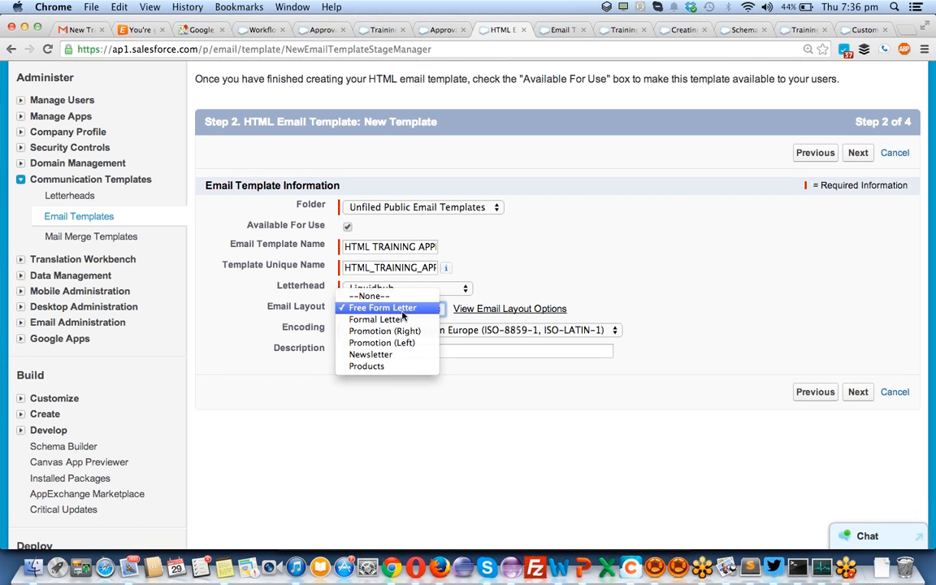
click(390, 320)
- Advance the template to step 3, Create HTML version
click(859, 392)
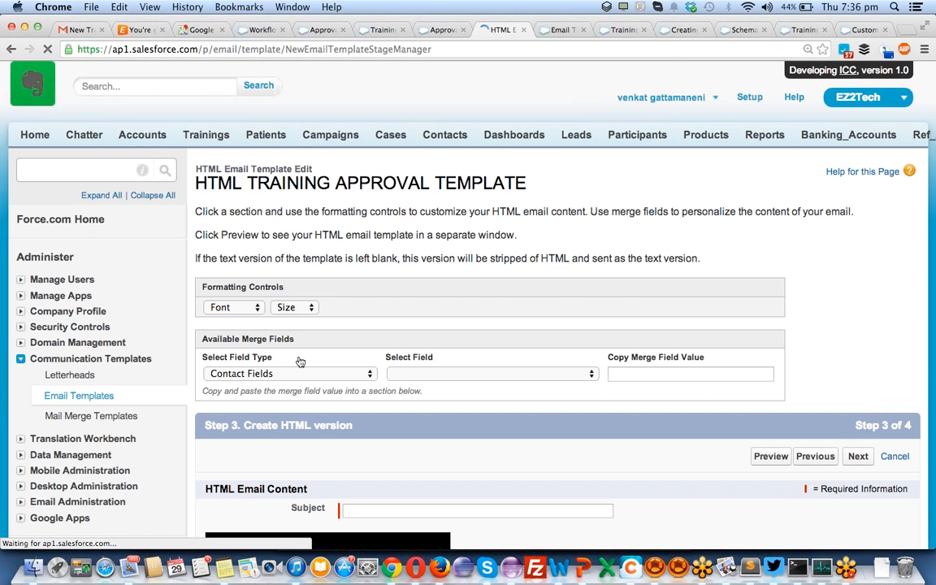
scroll(285, 341, down, 4)
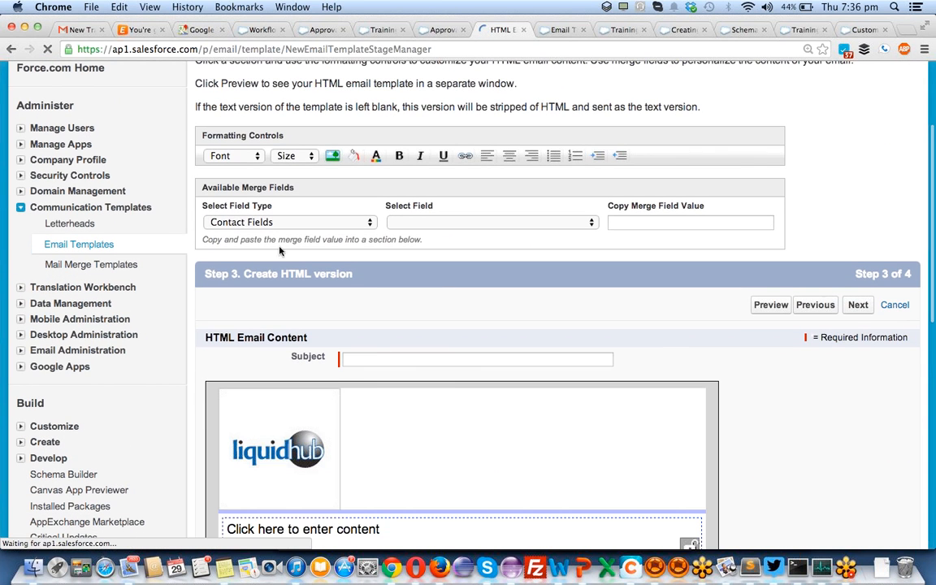
scroll(455, 372, down, 4)
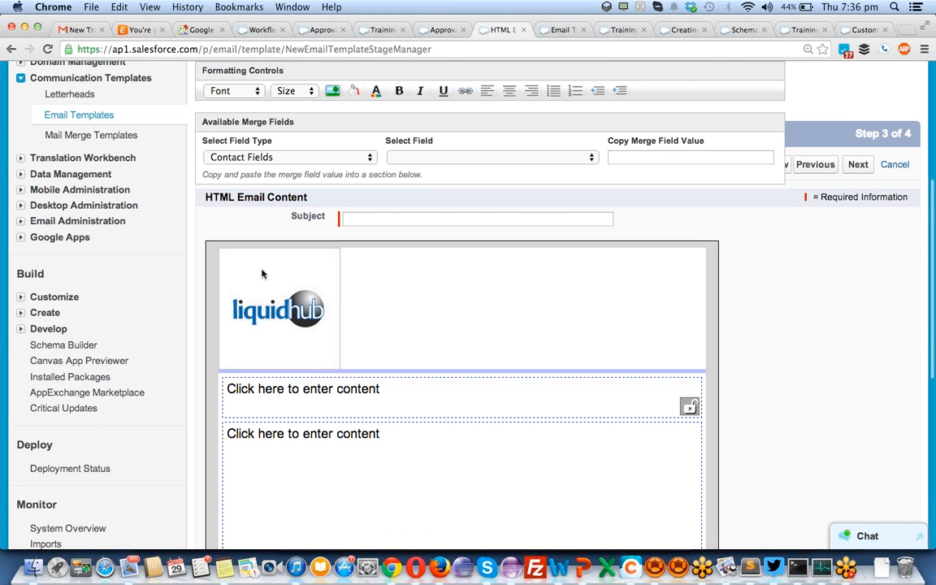
scroll(317, 265, up, 8)
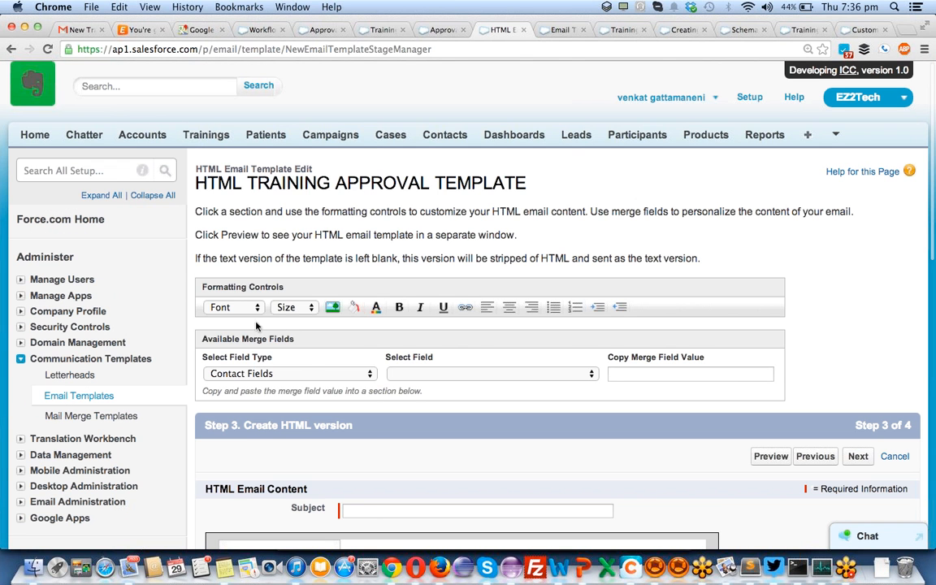
- Generate and select the Training Fields > Trainings Name merge field value
click(246, 373)
scroll(277, 373, down, 15)
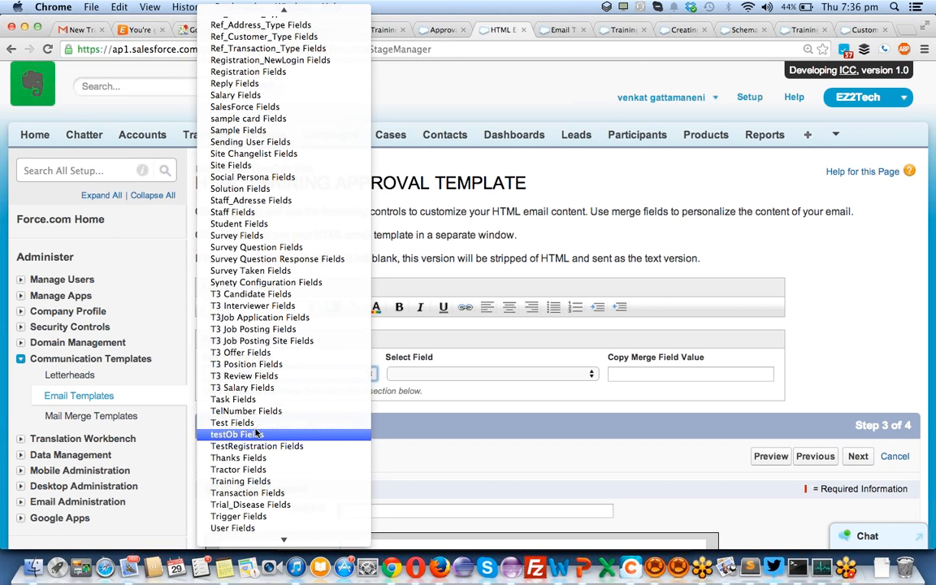
click(260, 481)
click(430, 373)
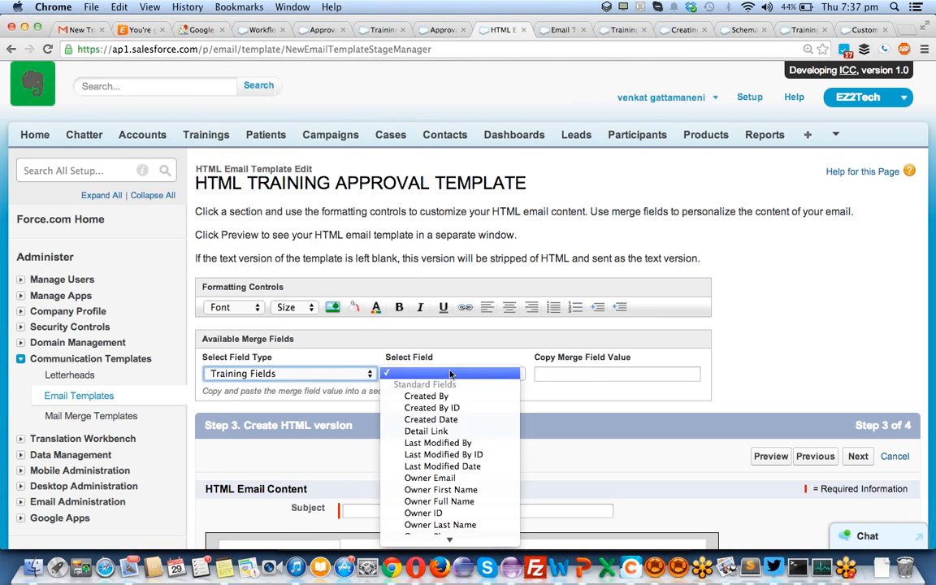
scroll(452, 410, down, 5)
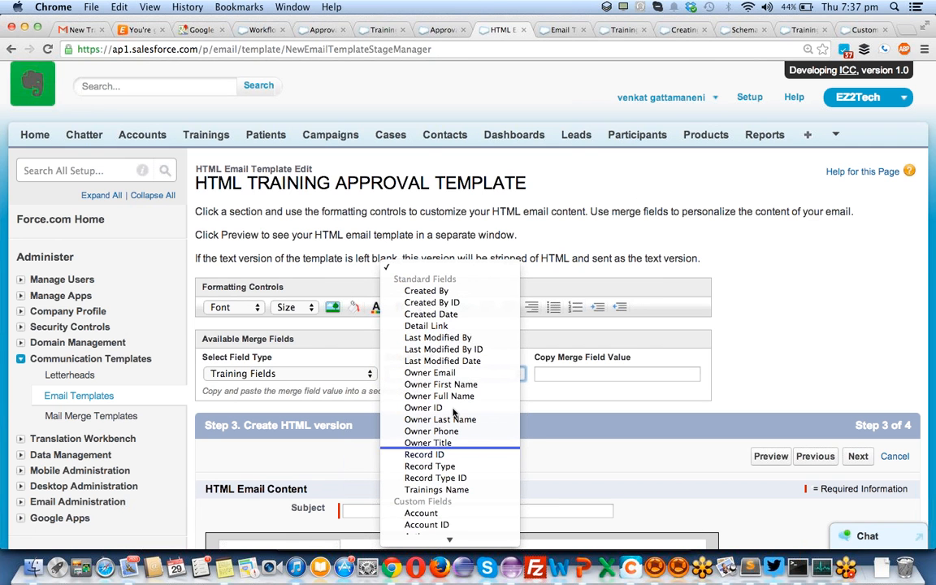
scroll(458, 381, down, 5)
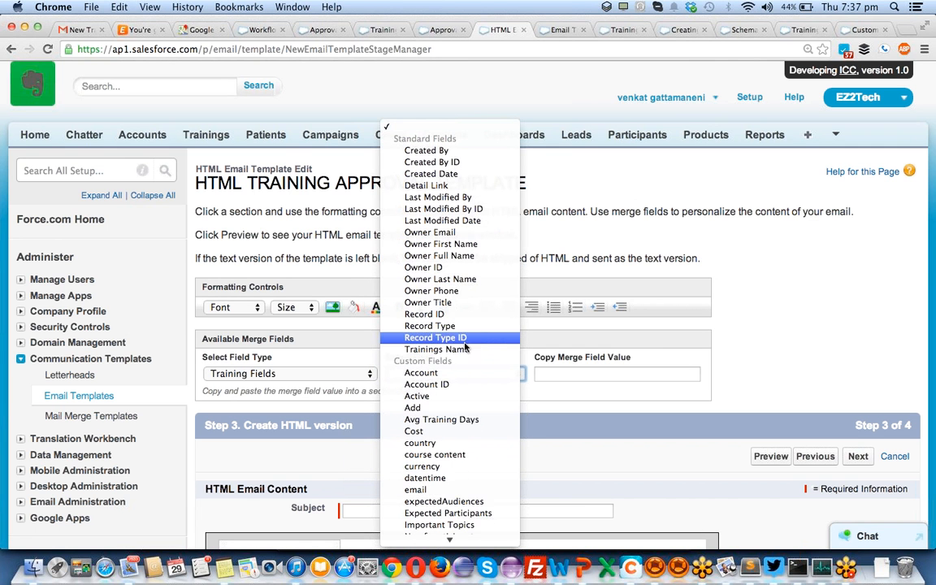
click(463, 349)
click(565, 376)
triple_click(566, 378)
key(super+c)
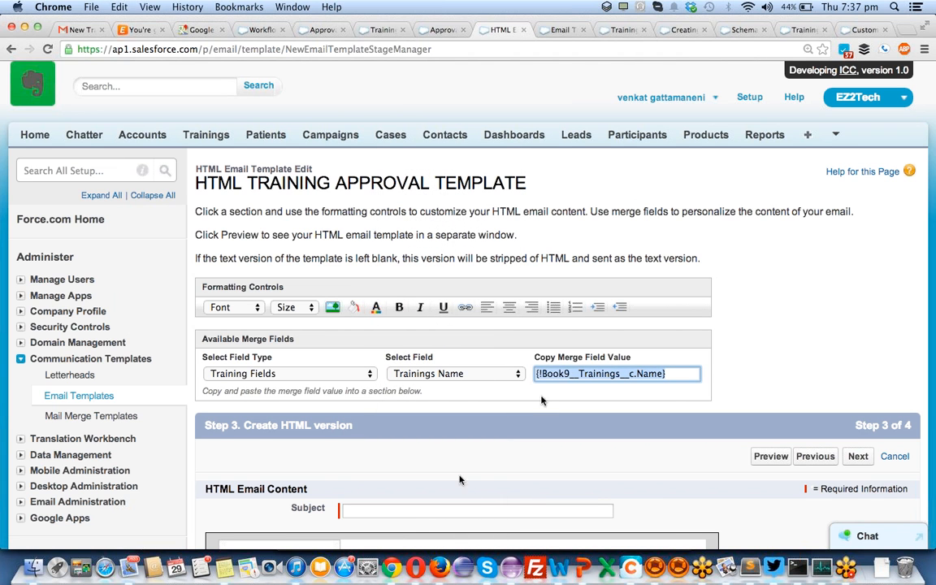
- Set the Subject to '{!Book9__Trainings__c.Name} is created: Please approve / reject' and copy it
click(408, 509)
key(super+v)
text(is cre)
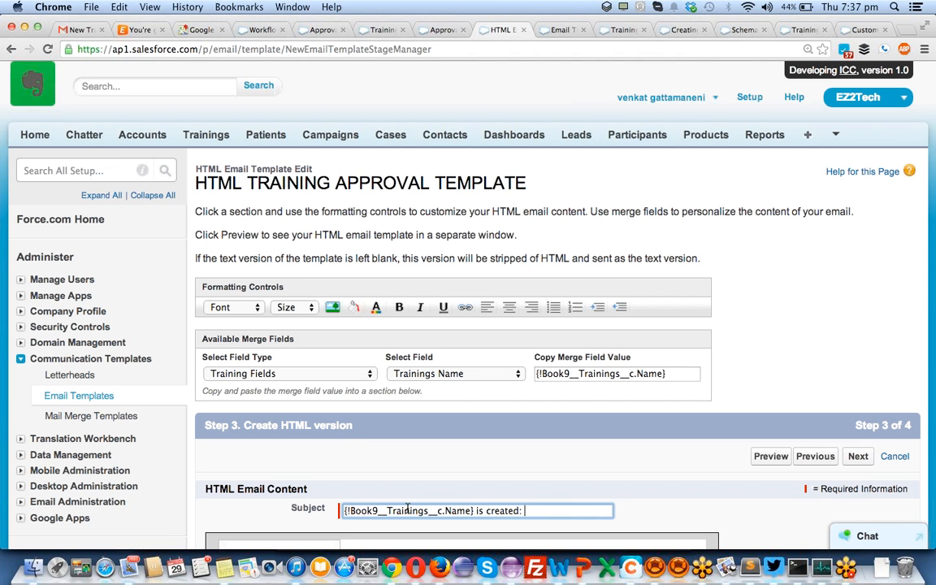
text(ated: Please approve / reject)
key(super+a)
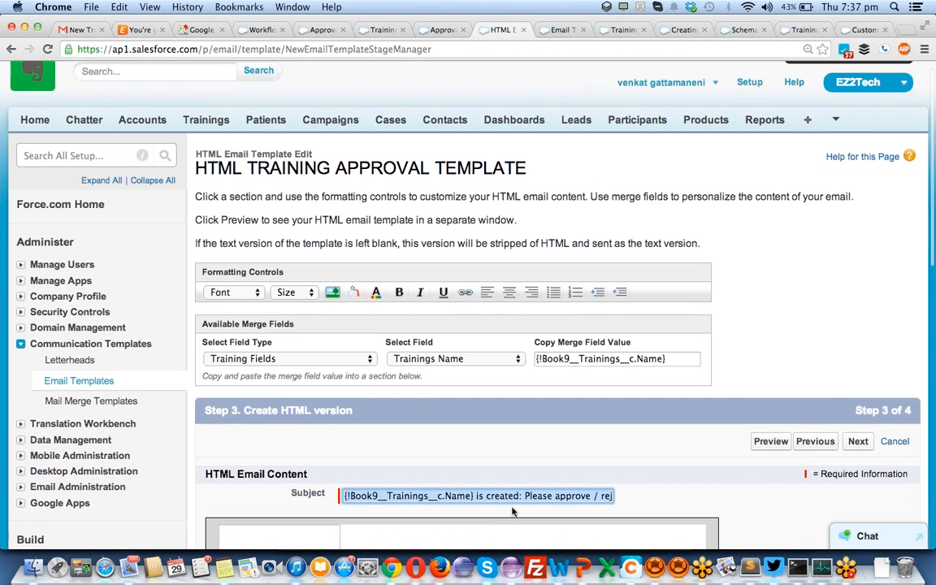
- Type the greeting 'Hi ,' into the first content section under the Liquidhub letterhead
scroll(487, 528, down, 2)
scroll(578, 335, down, 5)
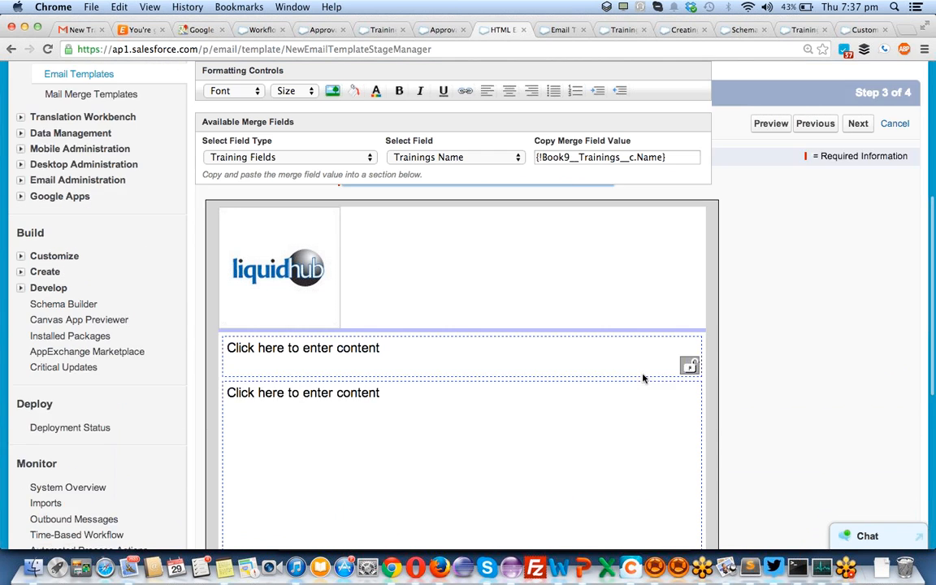
click(268, 311)
text(Hi)
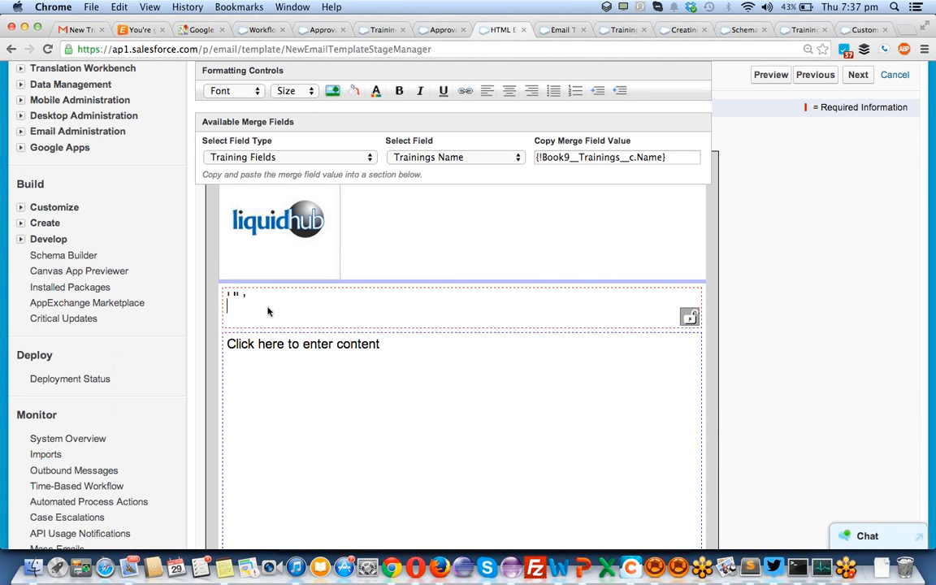
text({!Book9__Trainings__c.Name} is created: Please approve / reject)
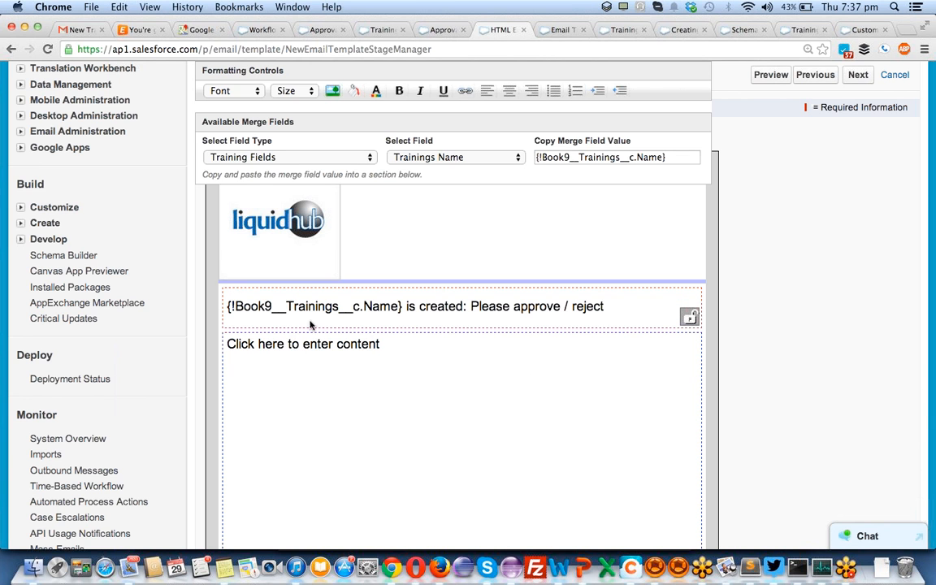
key(ctrl+z)
scroll(325, 327, up, 1)
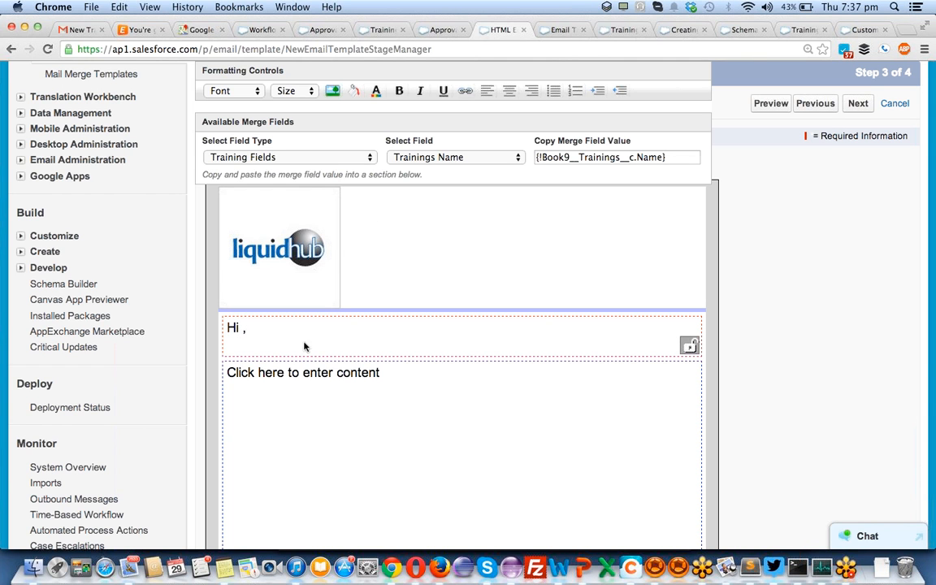
scroll(347, 336, up, 3)
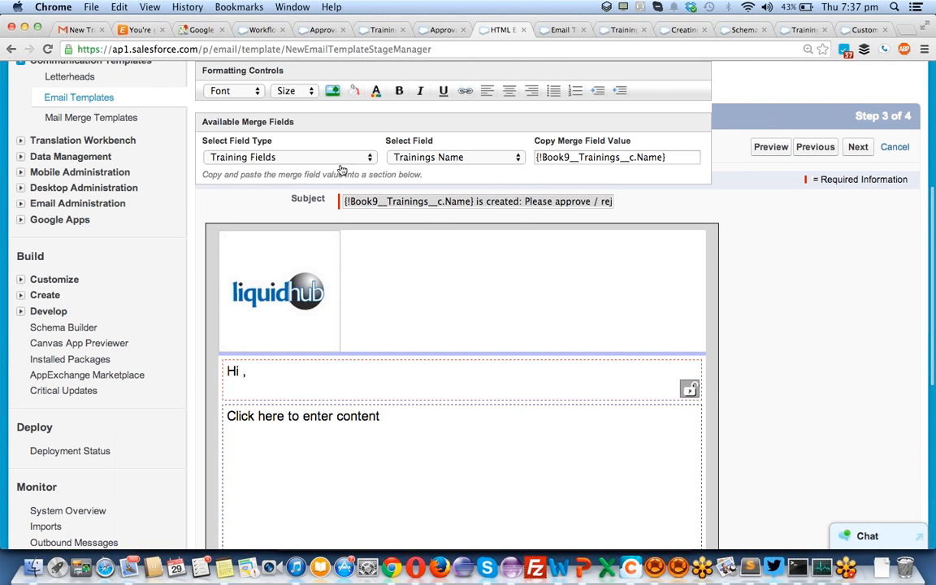
- Open the Training merge field list and scroll through the available fields
click(409, 157)
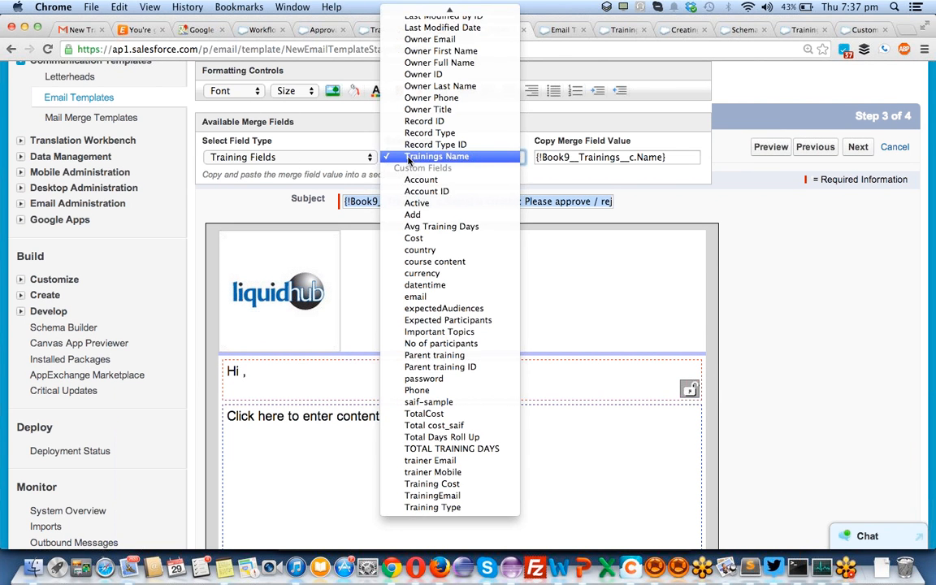
scroll(409, 160, up, 1)
scroll(409, 160, up, 5)
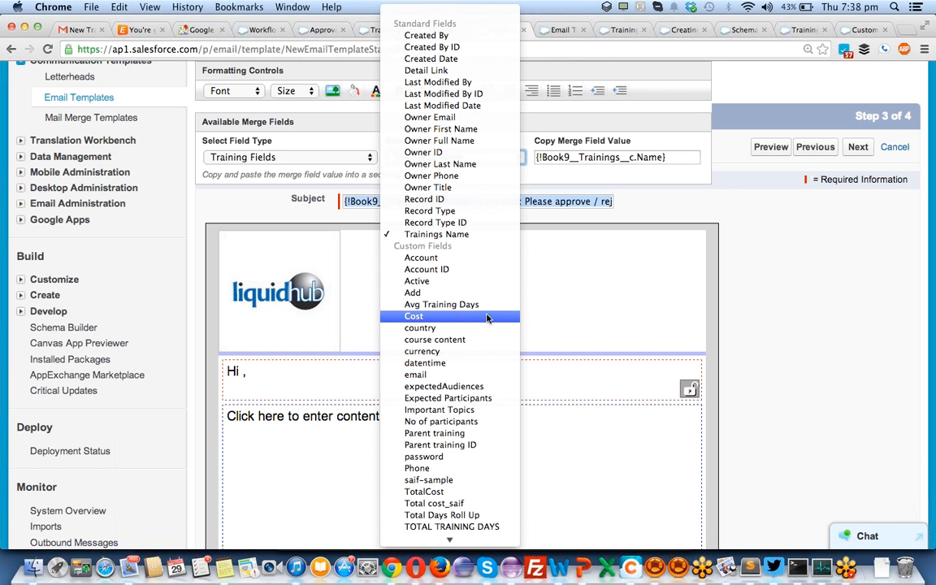
scroll(487, 319, down, 3)
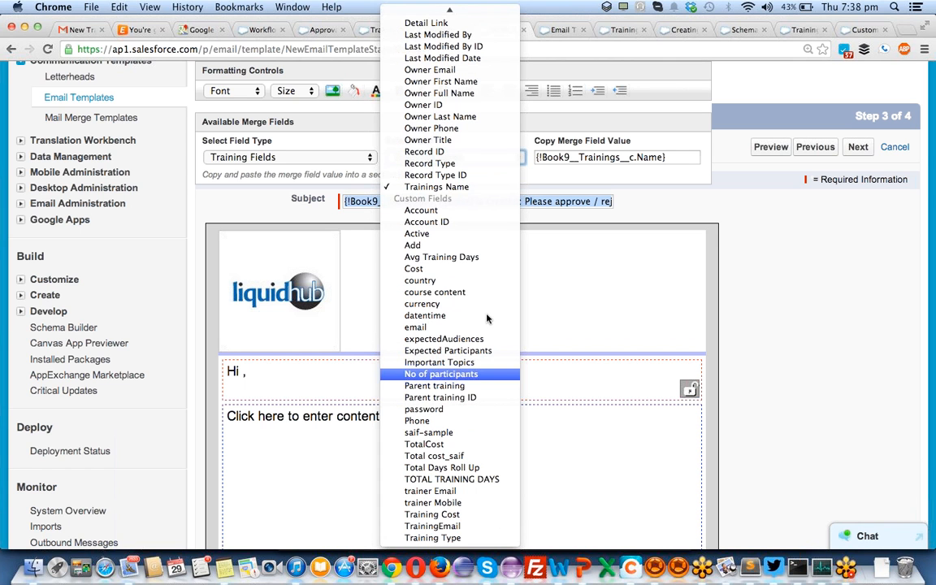
scroll(487, 318, up, 3)
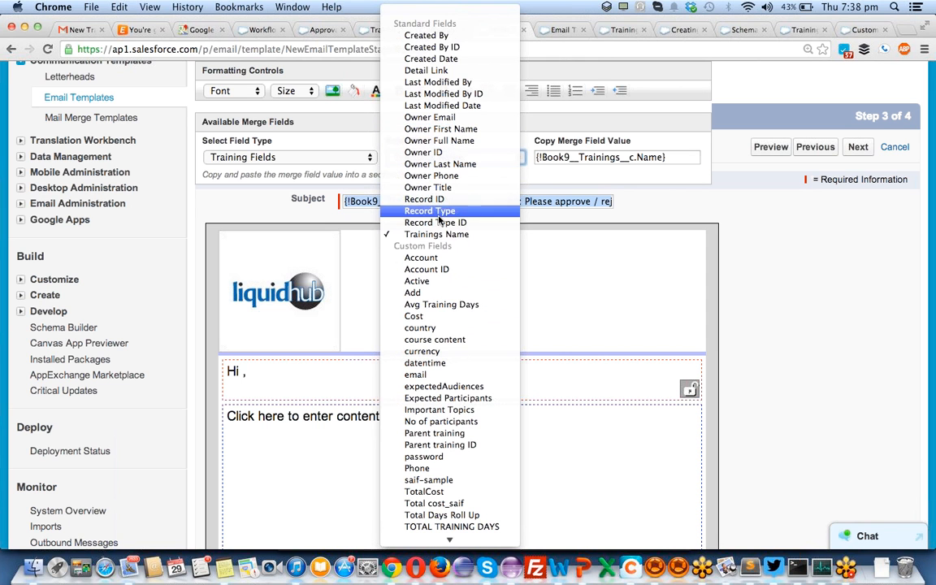
- Insert the User Fields > Manager merge field {!User.Manager} right after 'Hi'
click(589, 377)
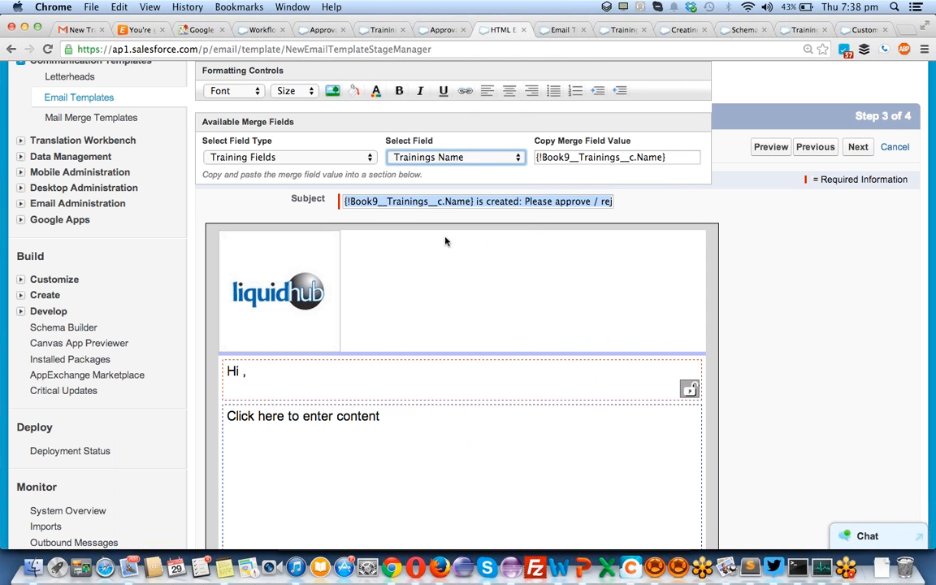
click(324, 159)
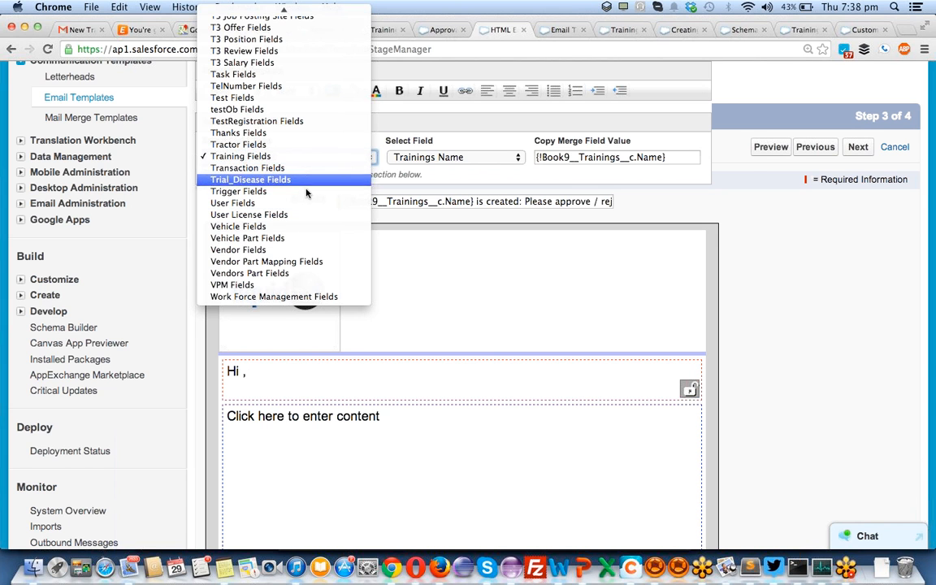
click(299, 202)
click(415, 158)
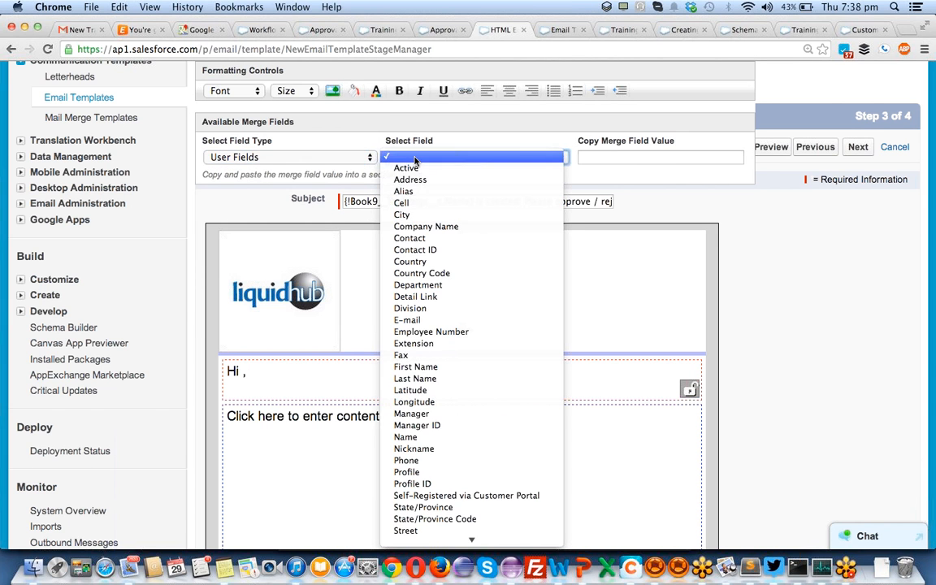
click(429, 417)
key(super+a)
click(242, 372)
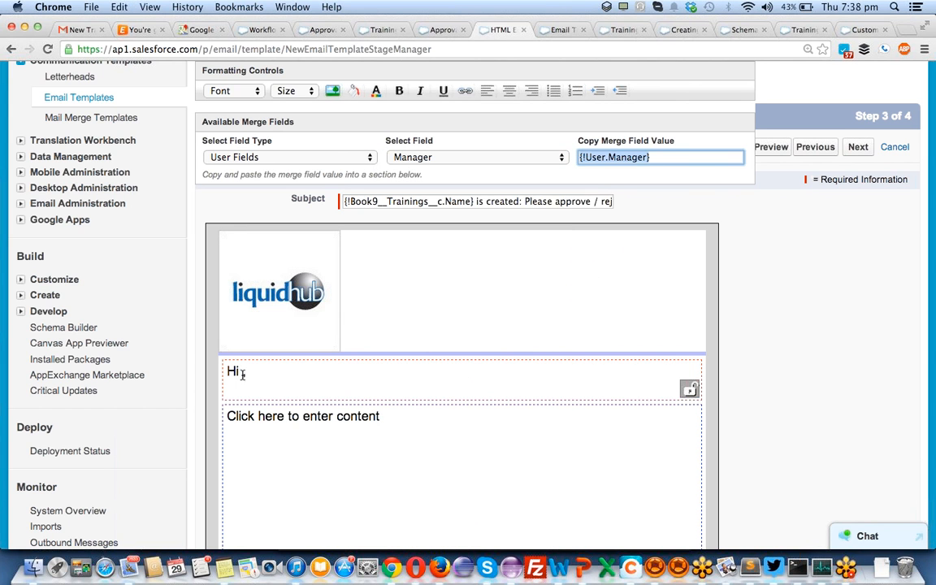
key(super+v)
- Select and copy the greeting together with the approval request line
key(Down)
key(Down)
key(Down)
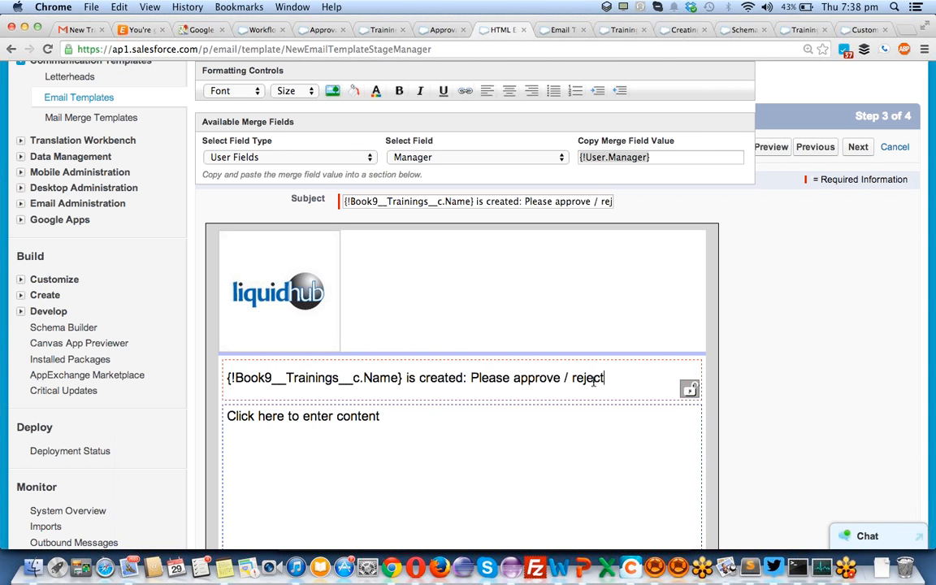
key(alt+shift+Left)
key(alt+shift+Left)
key(alt+shift+Left)
key(alt+shift+Left)
key(alt+shift+Left)
key(alt+shift+Left)
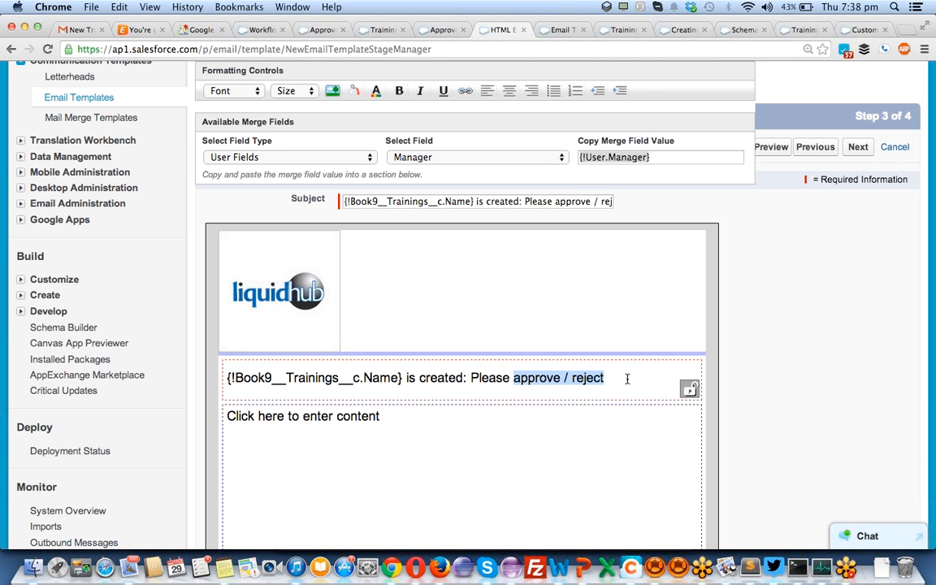
key(alt+shift+Left)
key(alt+shift+Left)
key(alt+shift+Left)
key(alt+shift+Left)
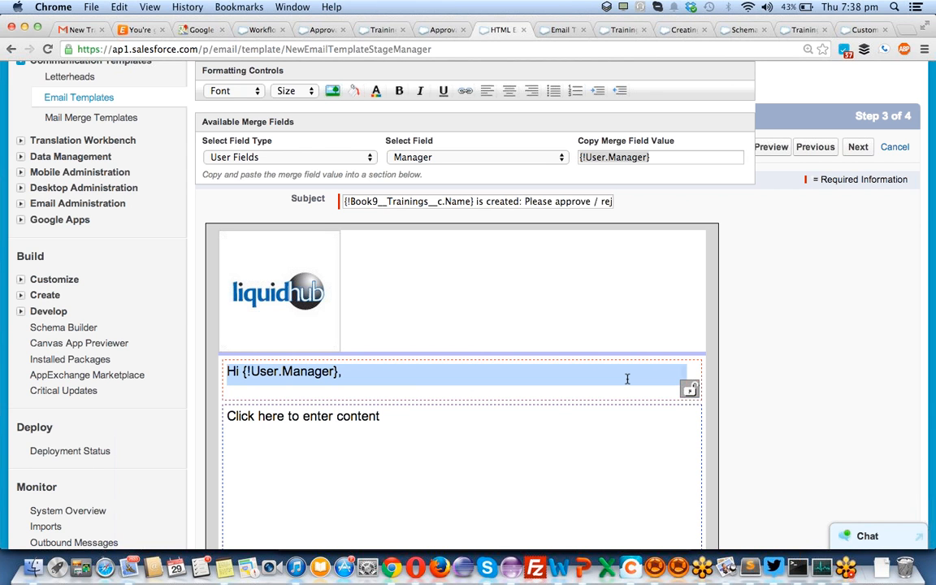
key(super+c)
- Paste the copied lines into the lower content block and delete the duplicated greeting
click(479, 477)
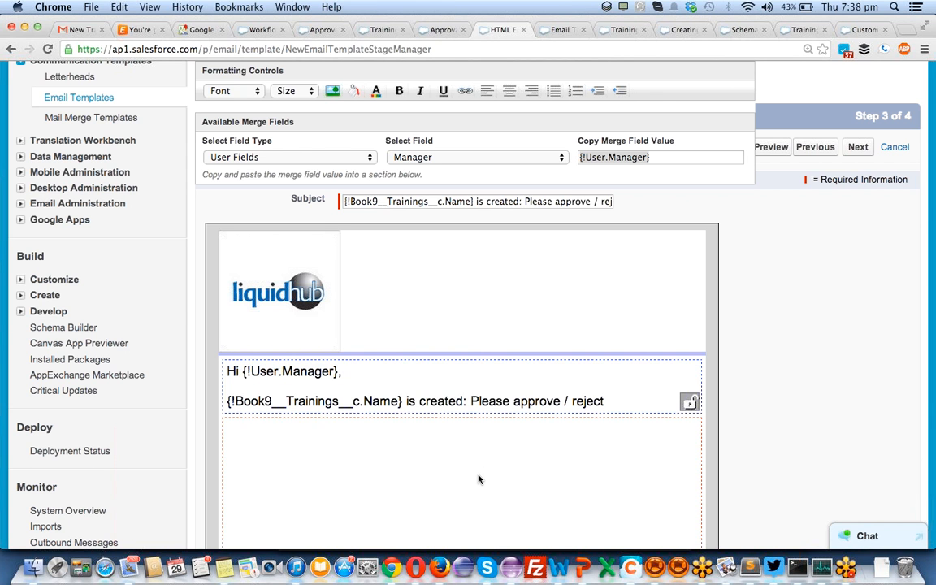
key(super+v)
key(alt+shift+Left)
key(alt+shift+Left)
key(alt+shift+Left)
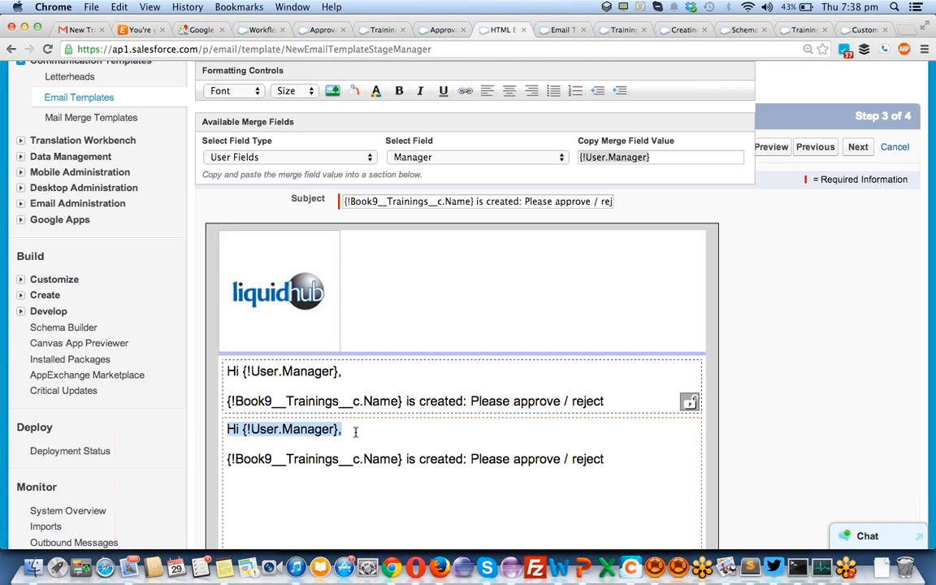
key(BackSpace)
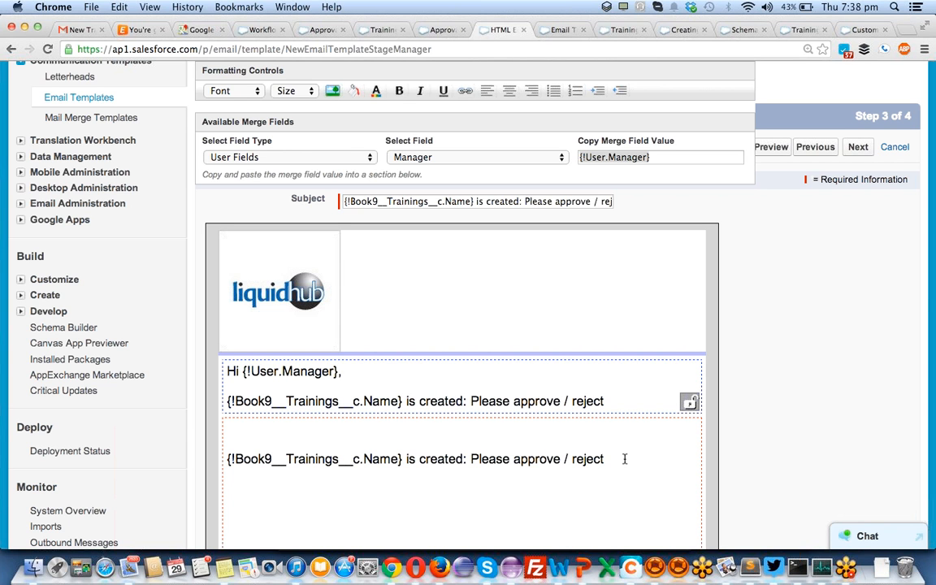
- Replace the approval wording after the Trainings Name field with 'is created with the cost::'
key(alt+shift+Left)
key(alt+shift+Left)
key(alt+shift+Left)
key(alt+shift+Left)
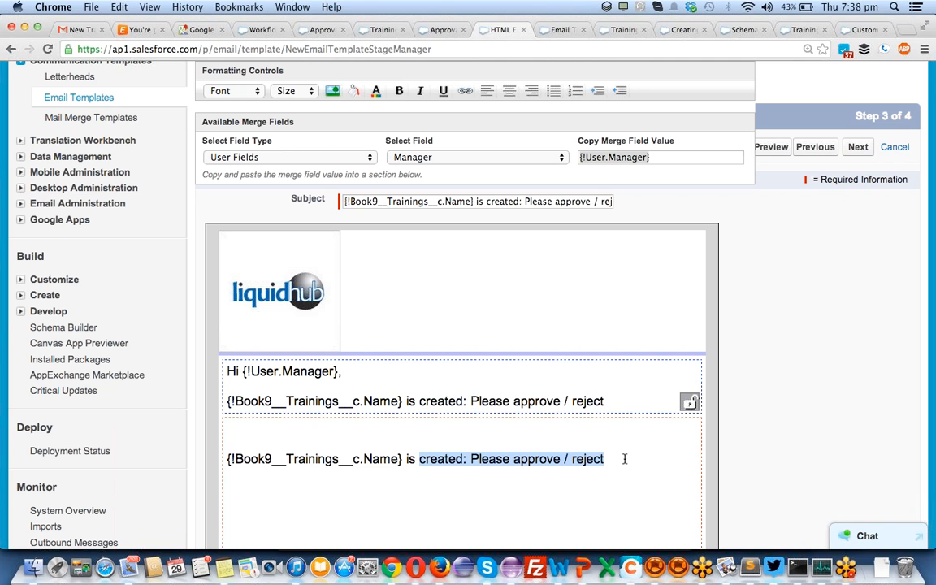
key(alt+shift+Left)
key(alt+shift+Left)
key(alt+shift+Left)
key(alt+shift+Left)
key(alt+shift+Left)
key(alt+shift+Right)
key(alt+shift+Right)
key(alt+shift+Right)
key(alt+shift+Right)
text(inings__c.Name} i)
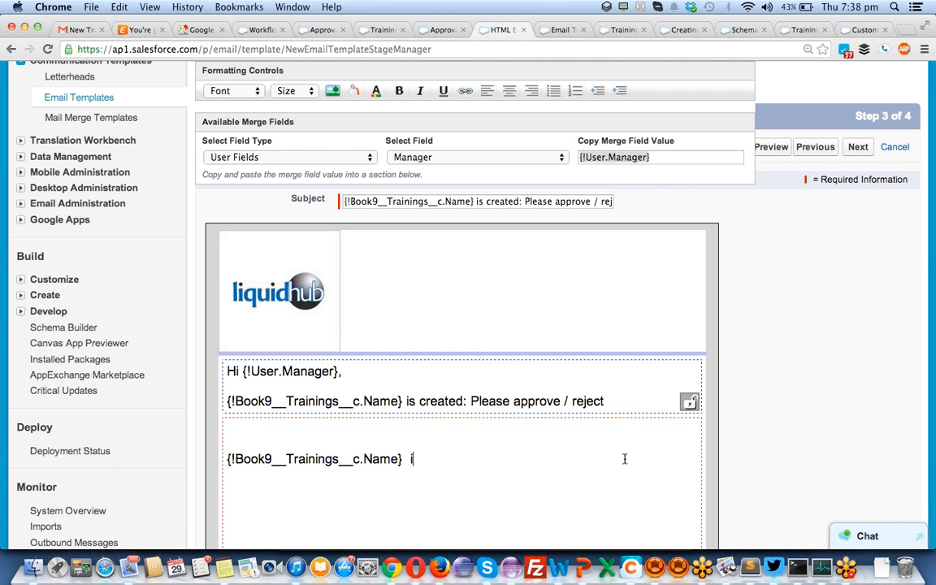
text(s created with the cost::)
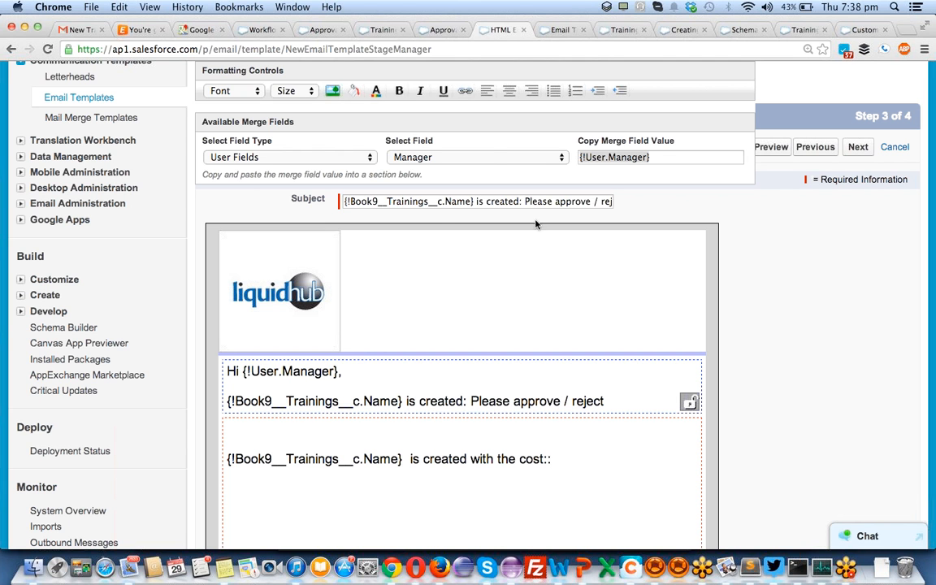
- Get and copy the Training Fields > Cost merge field {!Book9__Trainings__c.Book9__Cost__c}
click(317, 159)
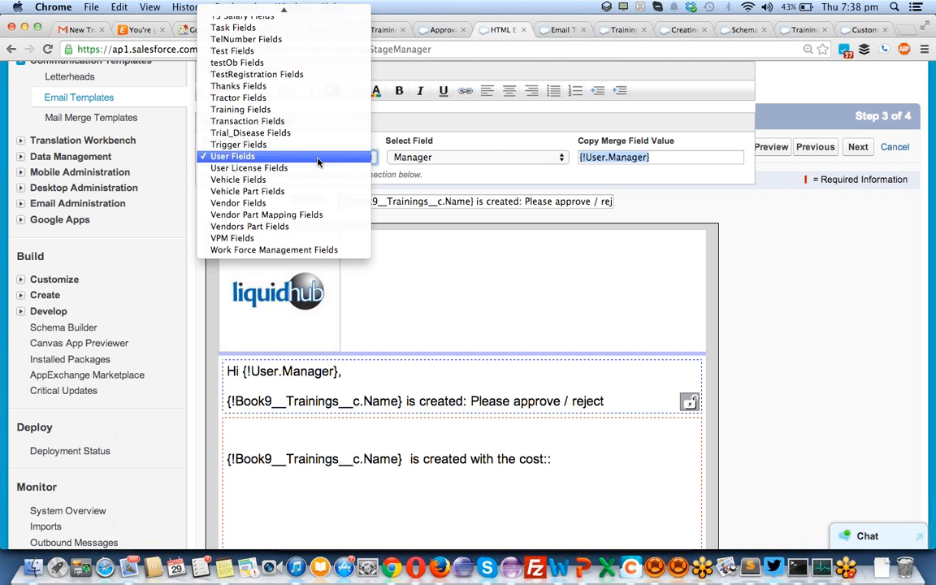
scroll(317, 161, up, 3)
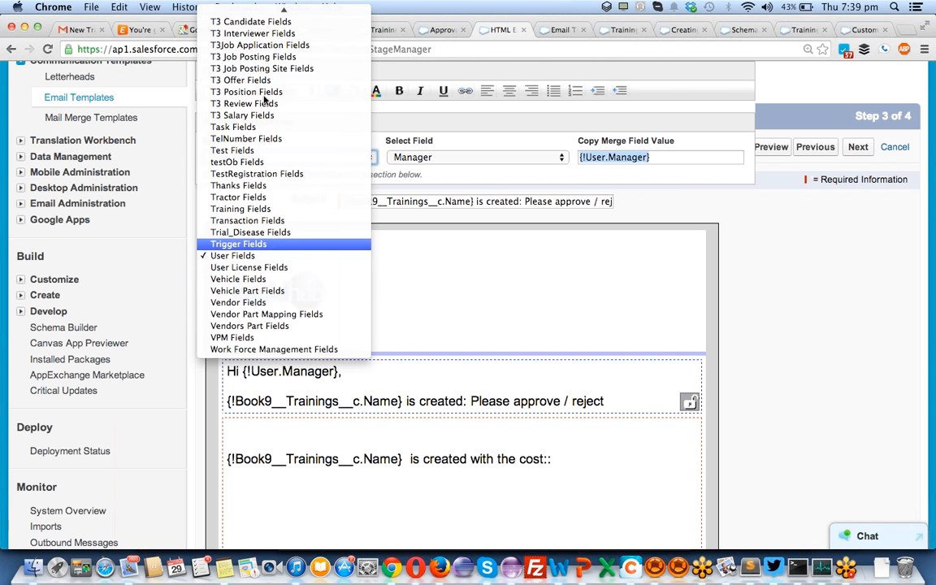
scroll(244, 24, up, 5)
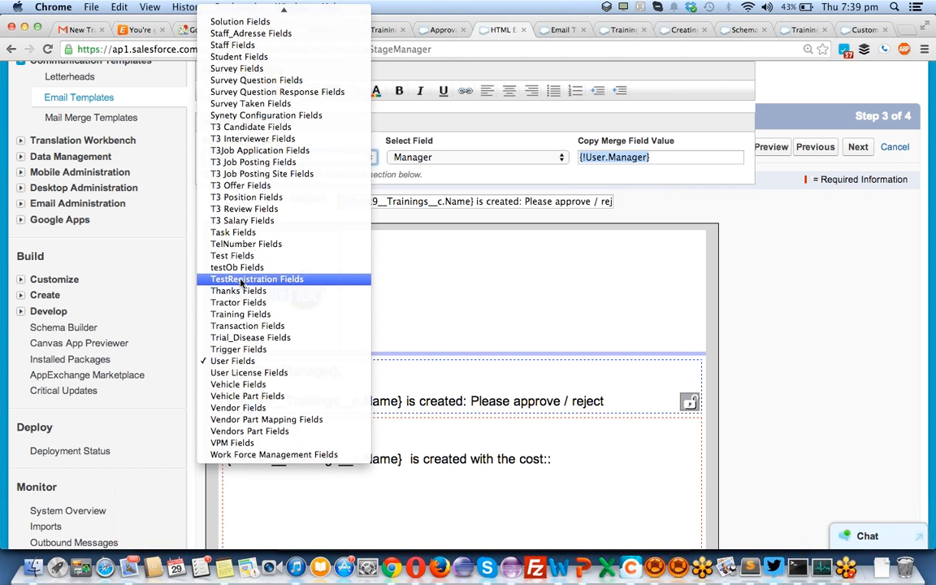
click(240, 314)
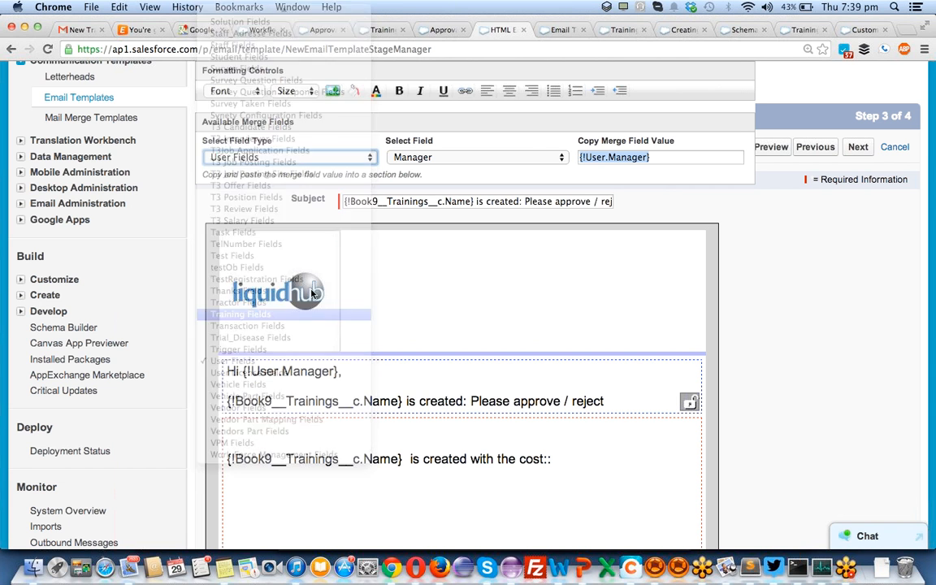
click(496, 160)
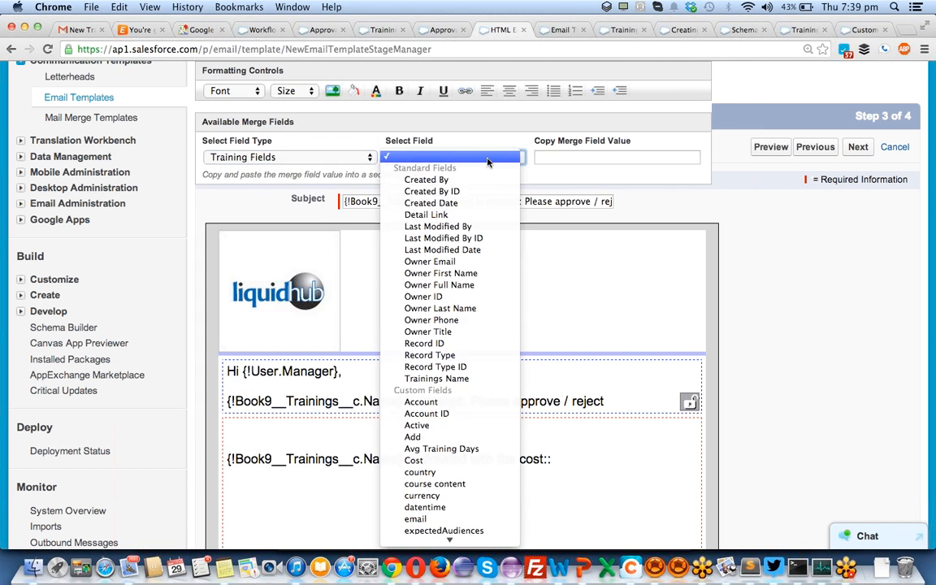
click(431, 461)
key(super+c)
- Paste the Cost merge field below 'cost::' and start a new line toward the closing
click(601, 473)
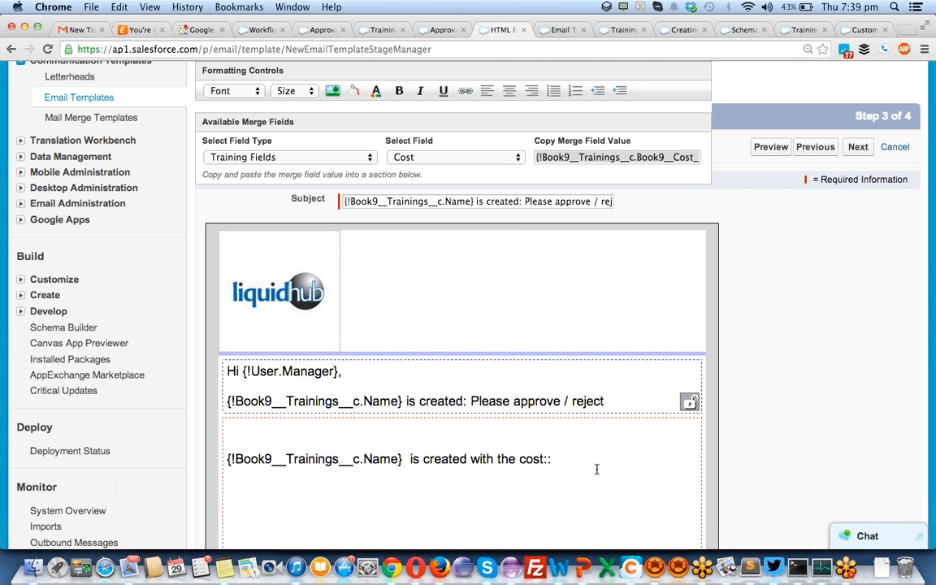
key(super+v)
key(Return)
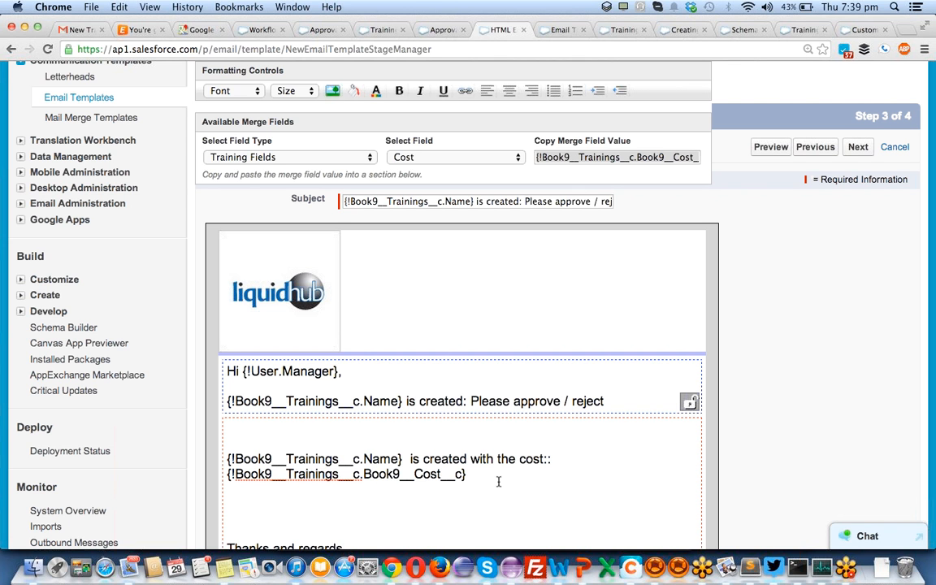
scroll(528, 423, down, 5)
click(487, 406)
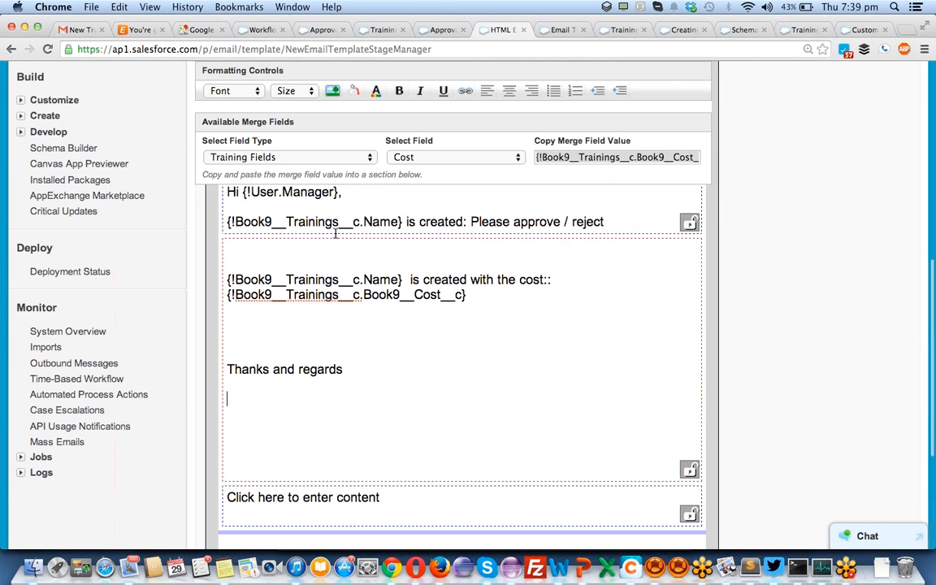
- Add the Owner Full Name merge field below Thanks and regards, titled 'Trainging Owner'
click(428, 159)
click(426, 168)
scroll(424, 158, up, 3)
click(424, 156)
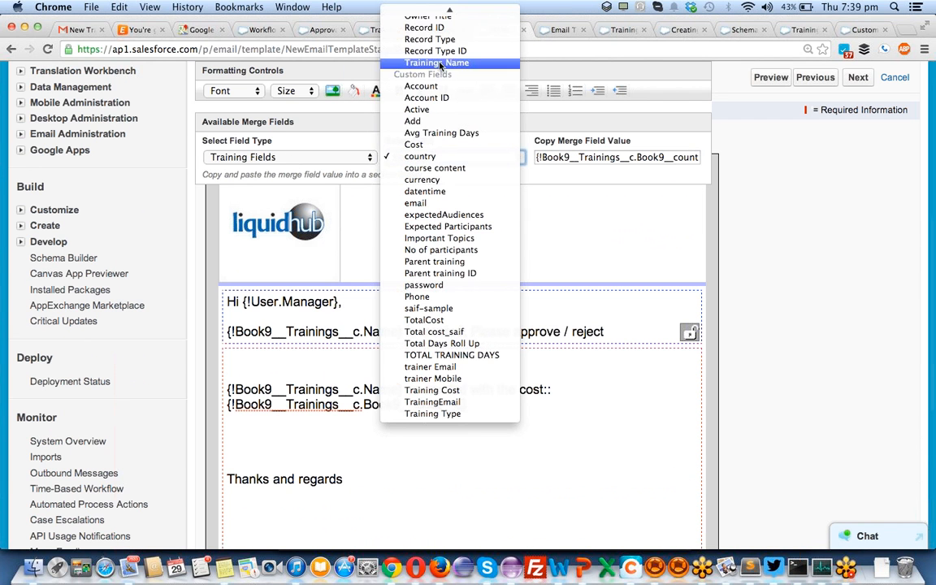
mouse_move(449, 11)
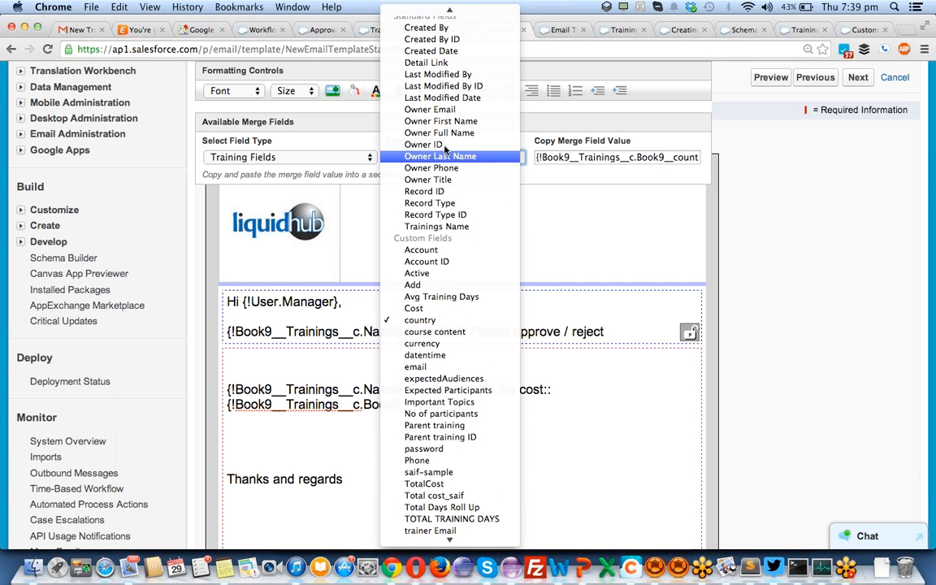
click(445, 132)
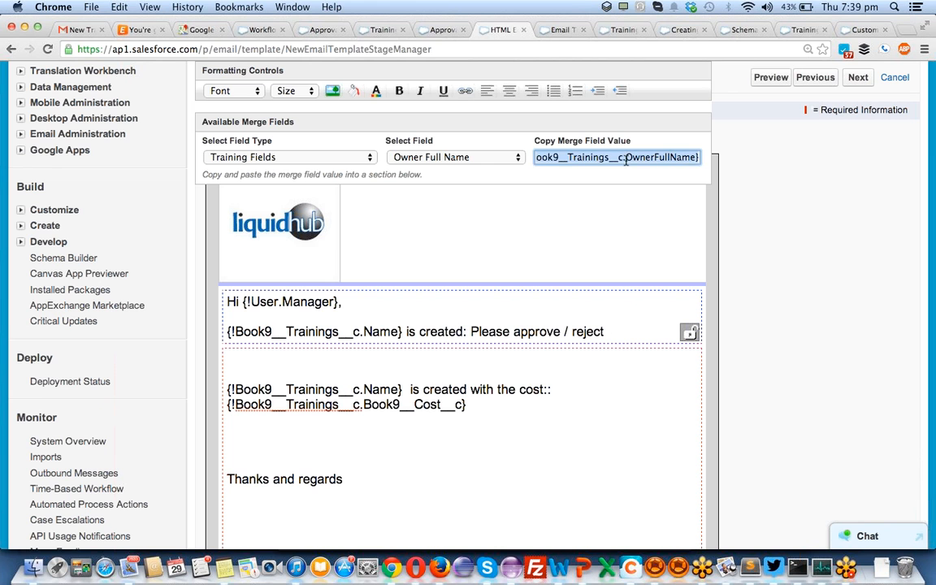
click(264, 506)
key(super+v)
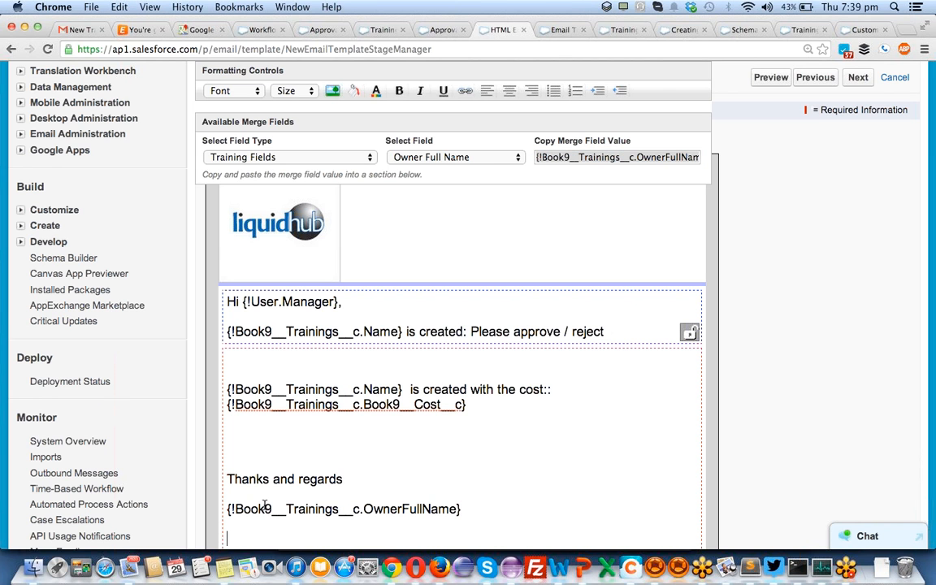
text(Trainging O)
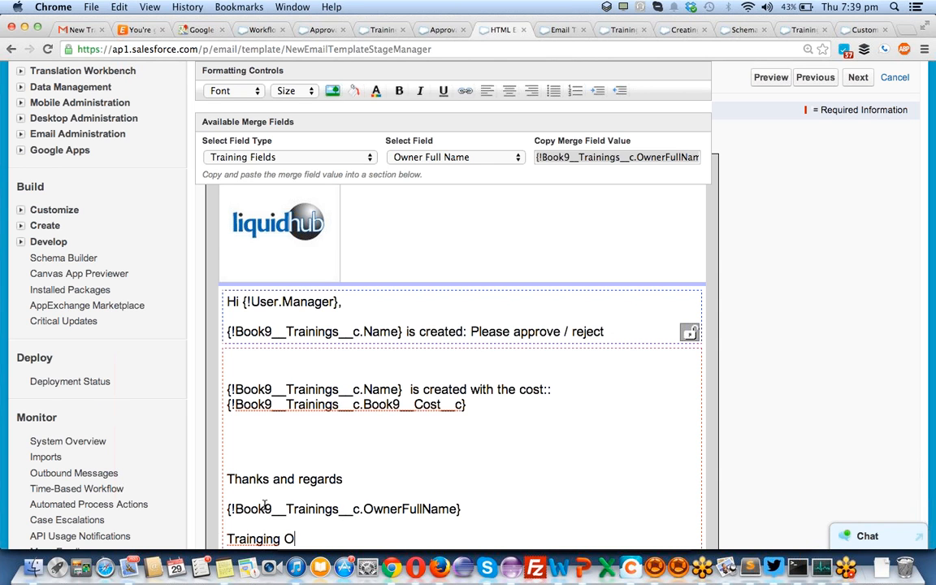
text(wner)
- Add the Owner Email merge field beneath the signature title
click(503, 159)
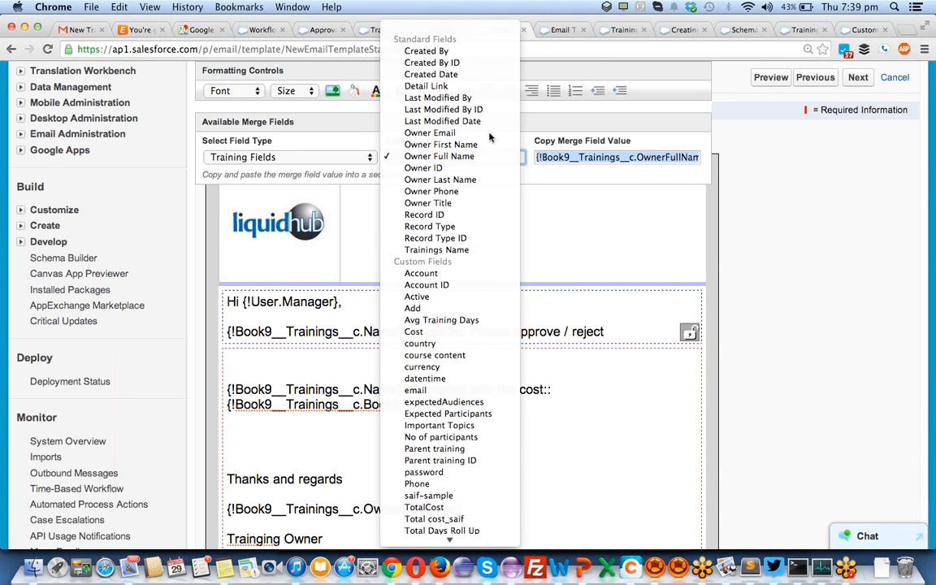
click(443, 133)
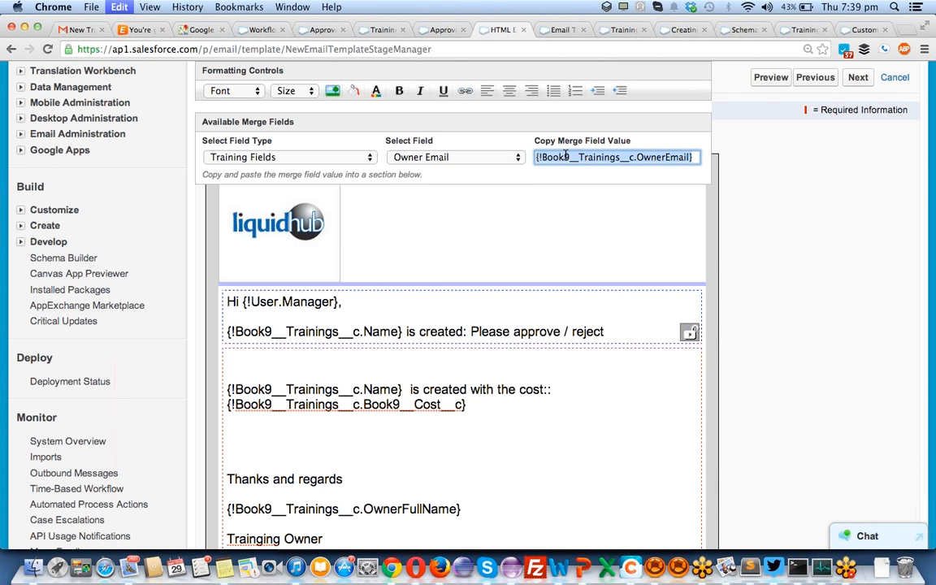
scroll(383, 335, down, 5)
click(343, 366)
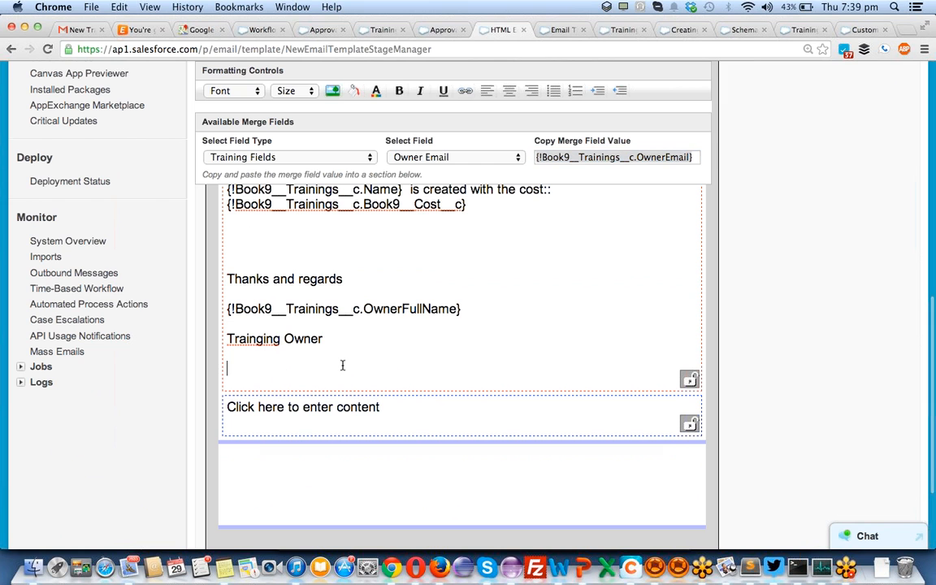
key(super+v)
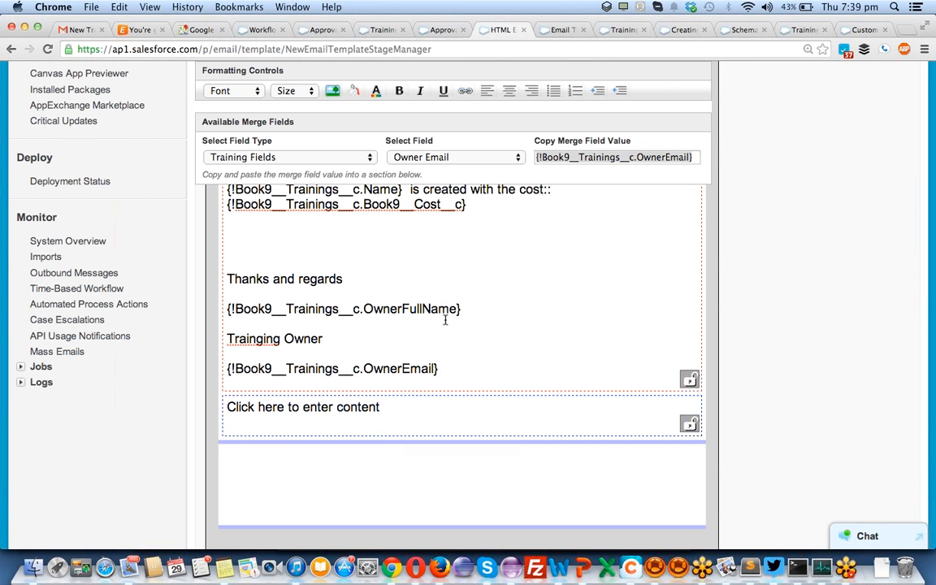
- Type the footer 'Learning management center' in the bottom section
click(375, 409)
text(Learning manageme)
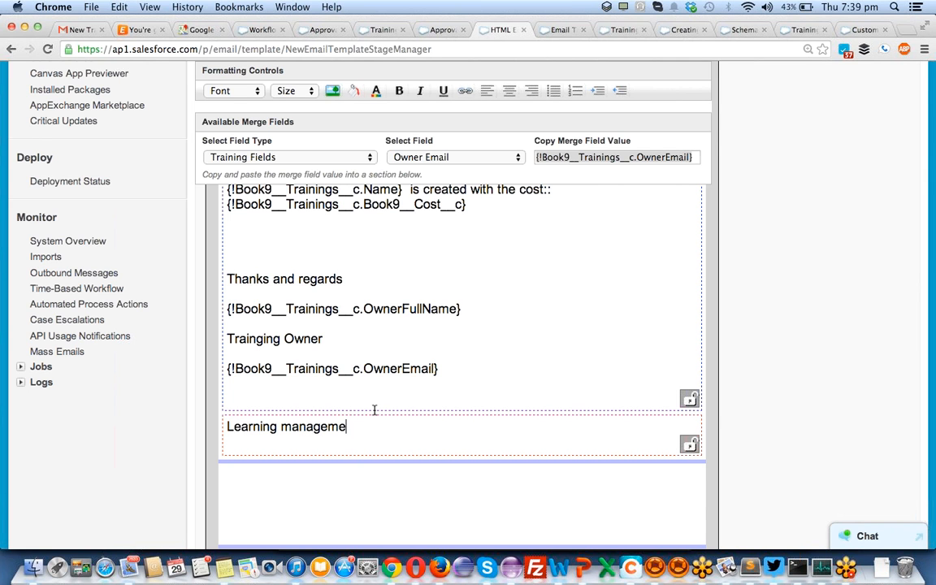
text(nt center)
scroll(815, 329, down, 3)
scroll(815, 329, up, 5)
scroll(814, 329, up, 5)
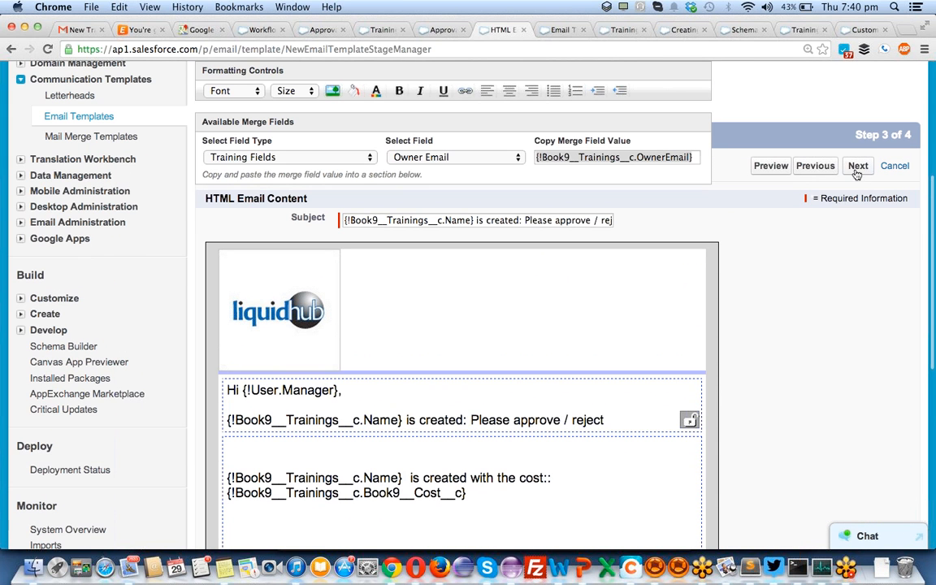
- Fill the text-only version by copying the HTML content, confirming the replacement
click(857, 165)
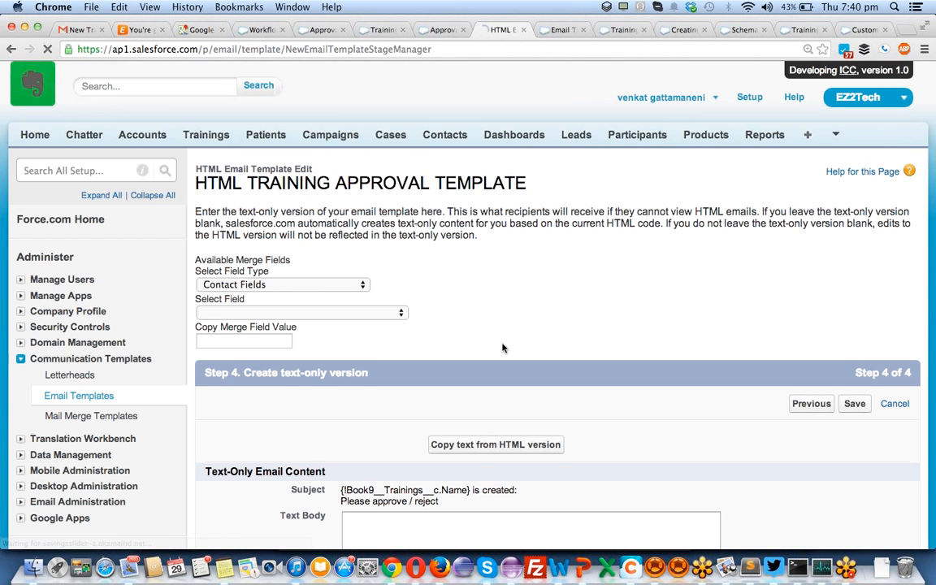
scroll(502, 348, down, 4)
click(499, 290)
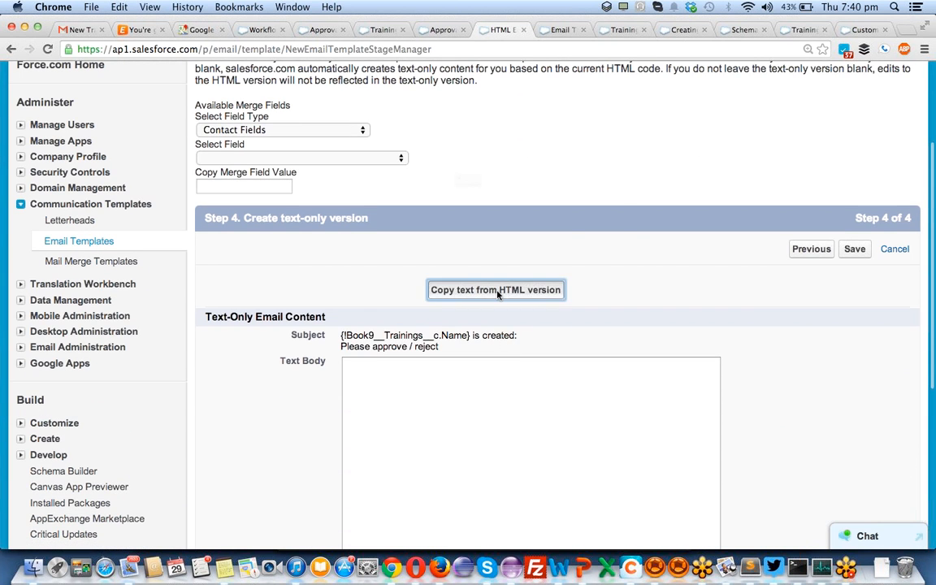
click(571, 226)
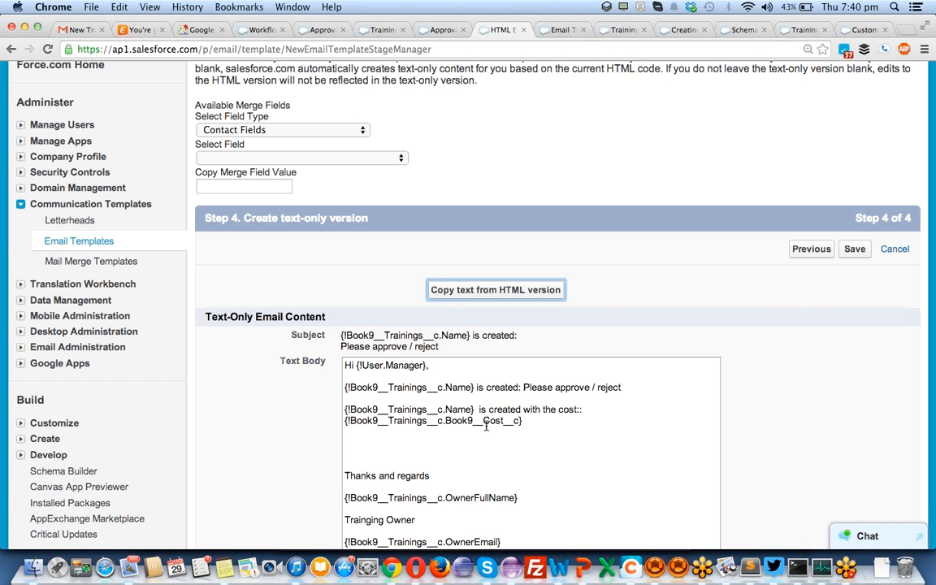
- Save the HTML TRAINING APPROVAL TEMPLATE
scroll(419, 437, down, 5)
scroll(420, 439, up, 2)
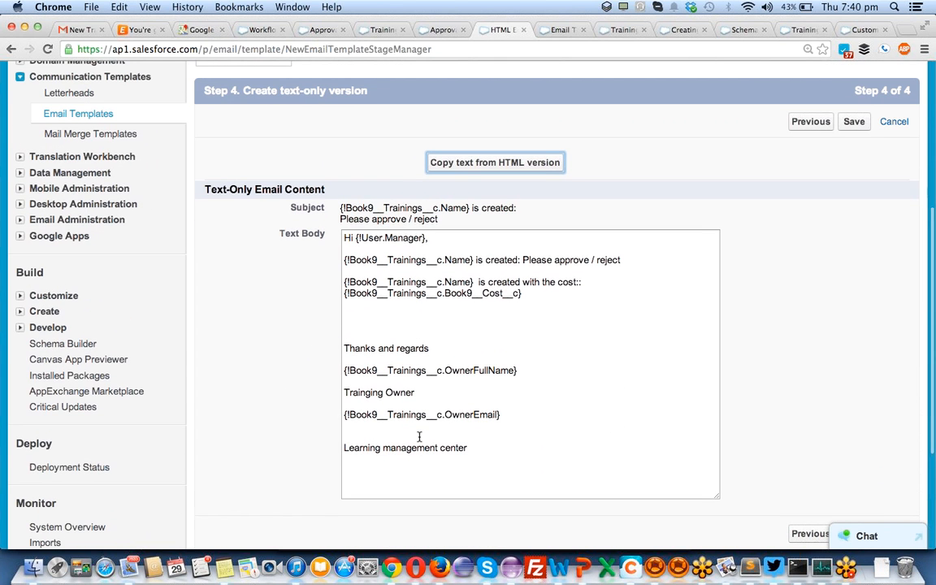
scroll(413, 404, up, 3)
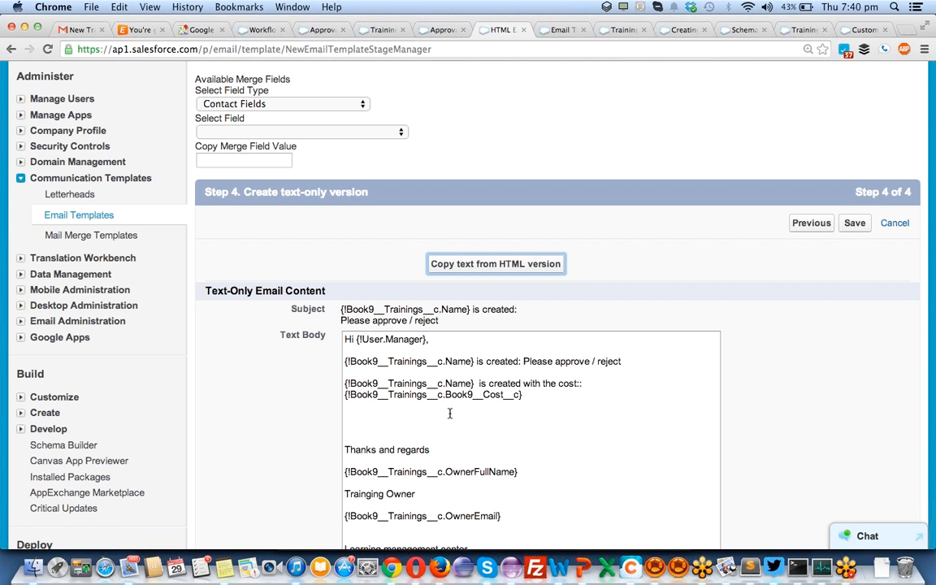
click(855, 225)
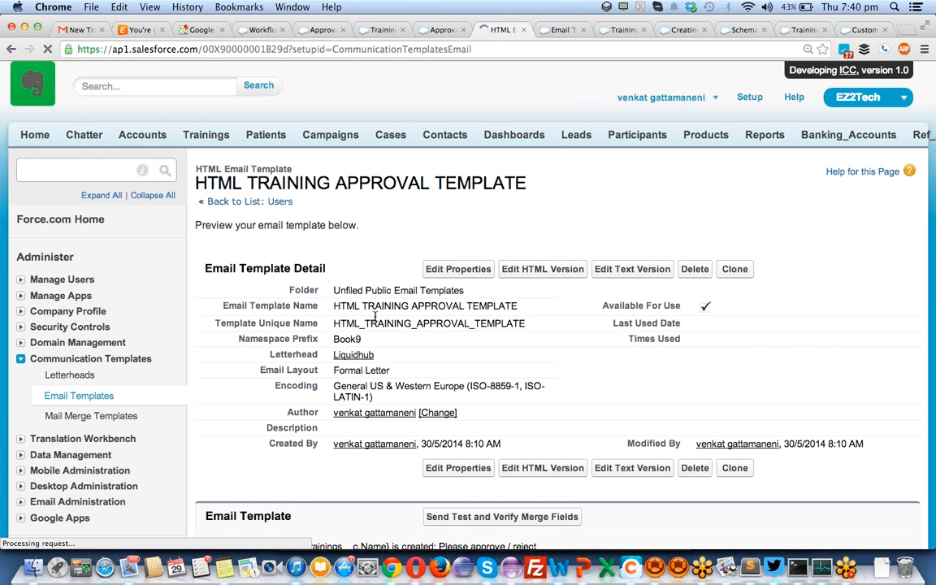
- Assign HTML TRAINING APPROVAL TEMPLATE as the approval assignment email template
click(440, 30)
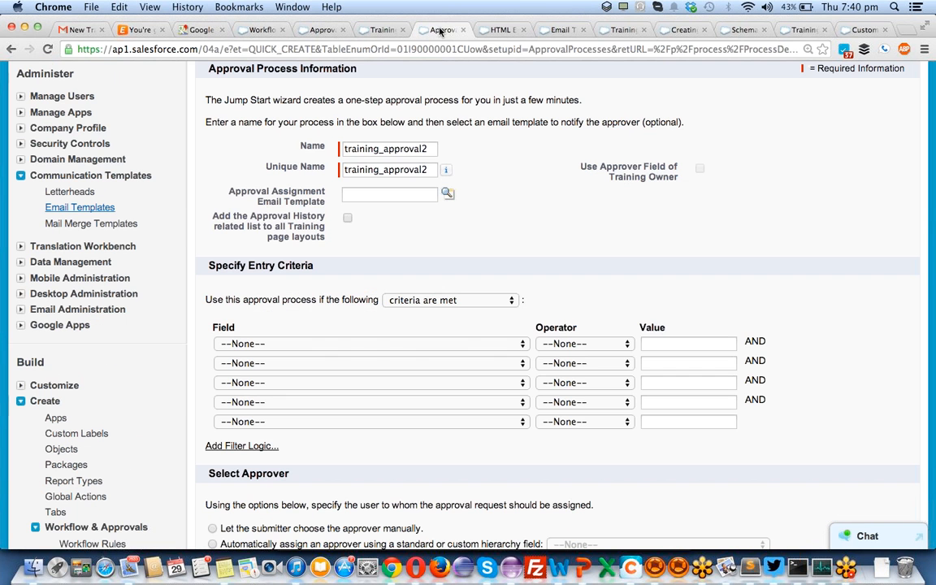
click(446, 192)
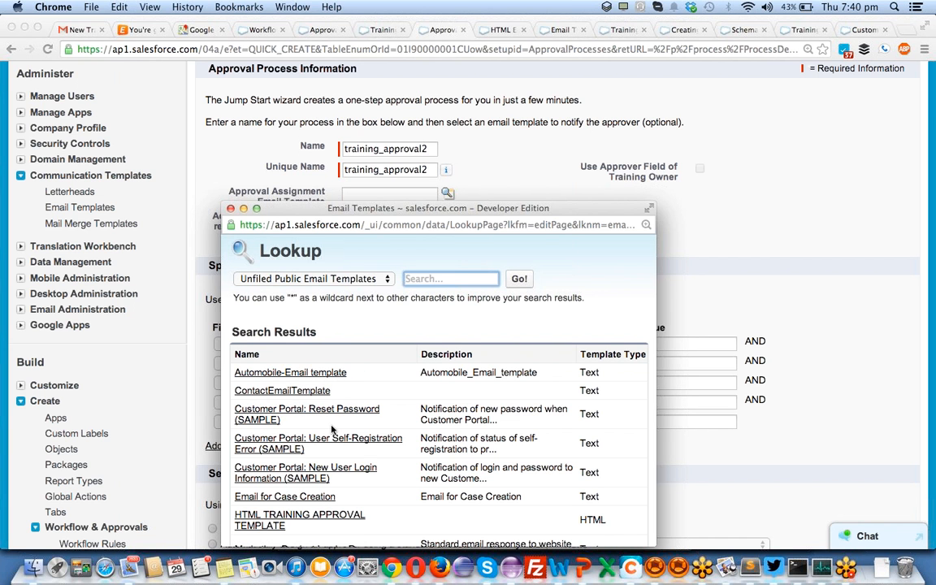
scroll(333, 430, down, 2)
scroll(332, 431, down, 2)
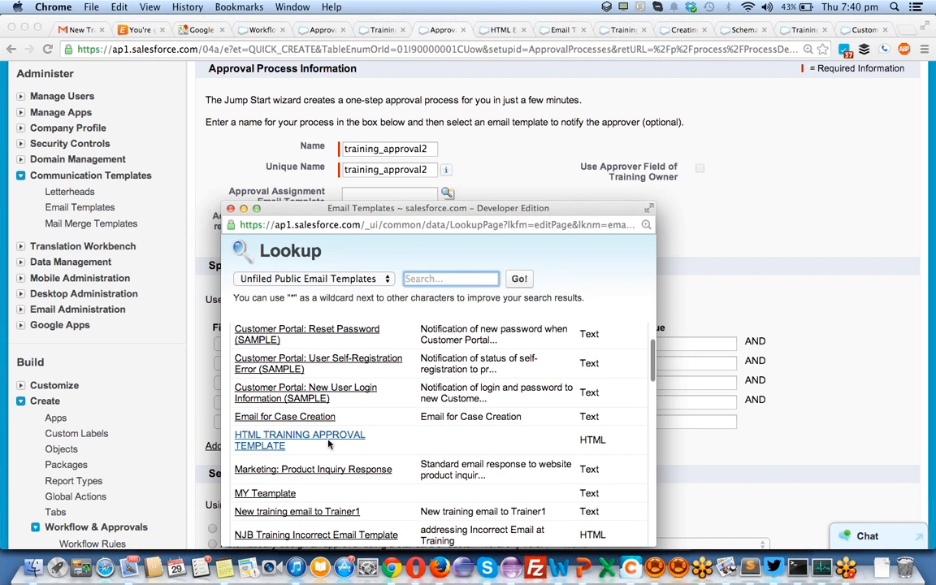
click(329, 438)
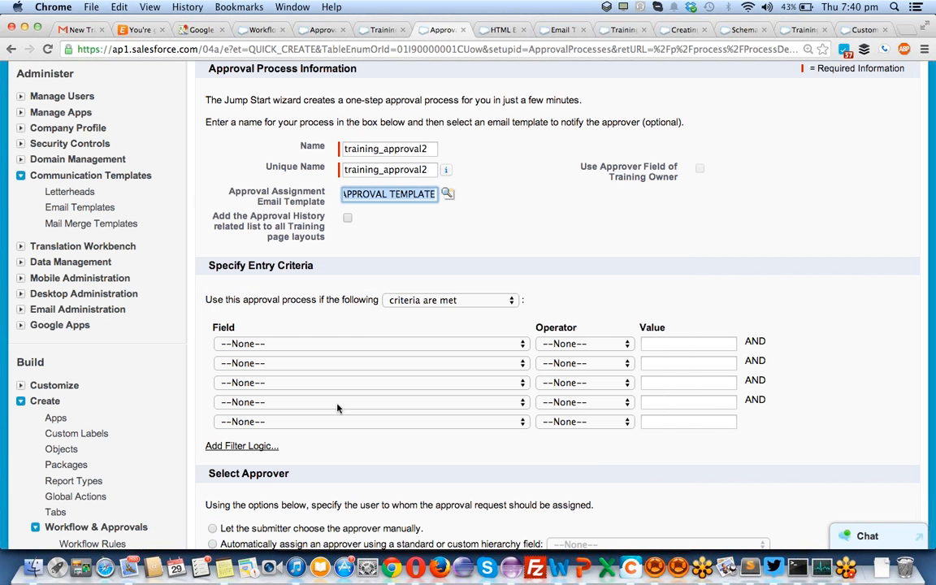
- Add the Approval History related list to all Training page layouts
click(348, 220)
click(348, 219)
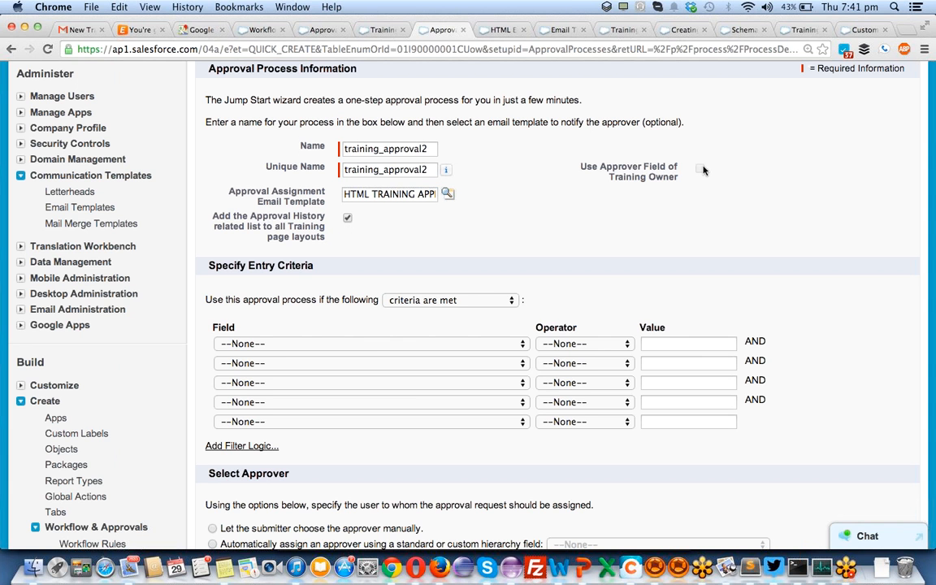
scroll(366, 243, down, 3)
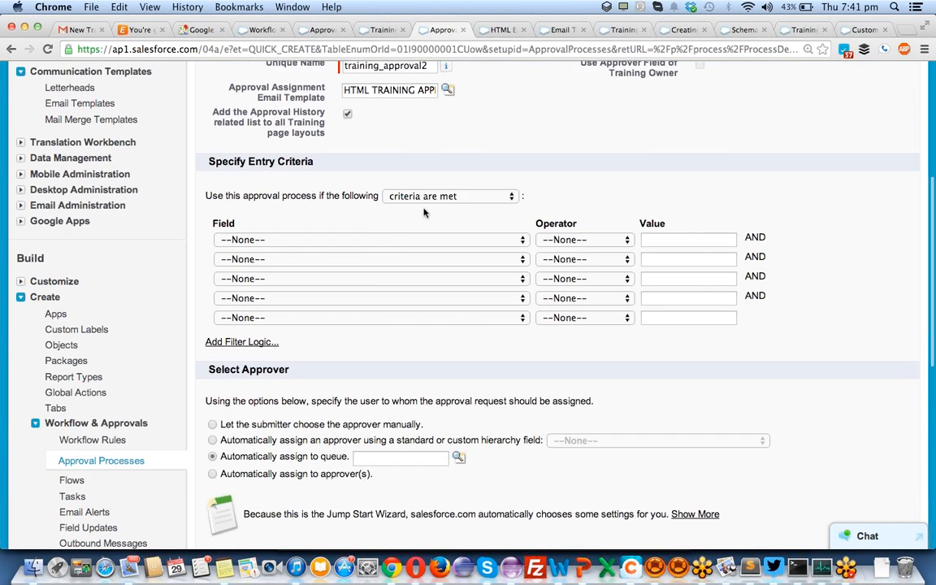
click(430, 196)
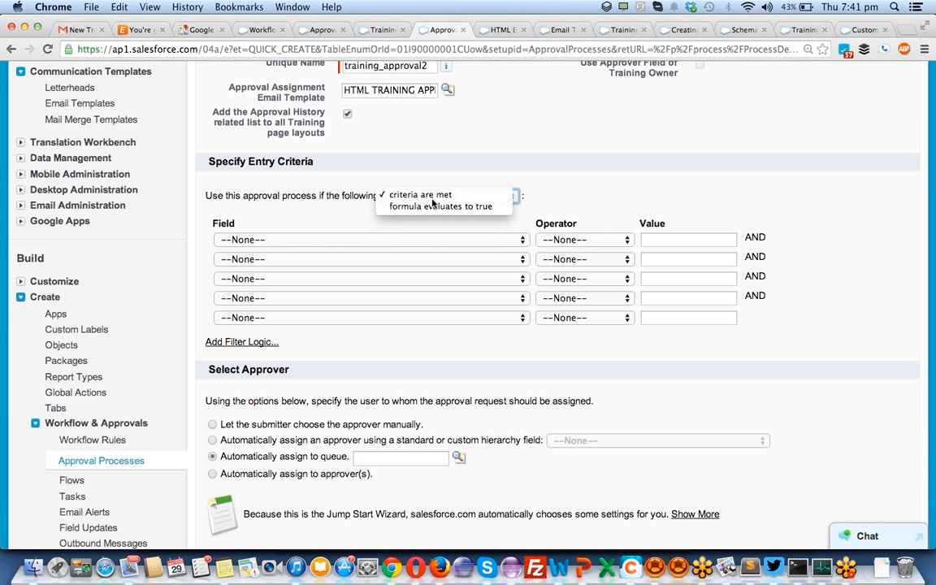
- Set the entry criteria to Training: Cost greater than 0
click(433, 203)
click(352, 241)
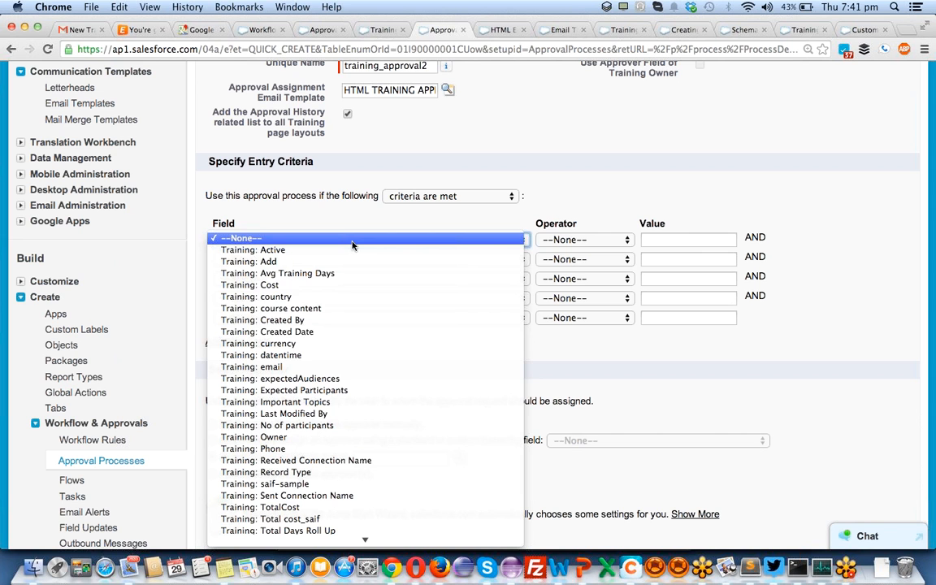
click(346, 284)
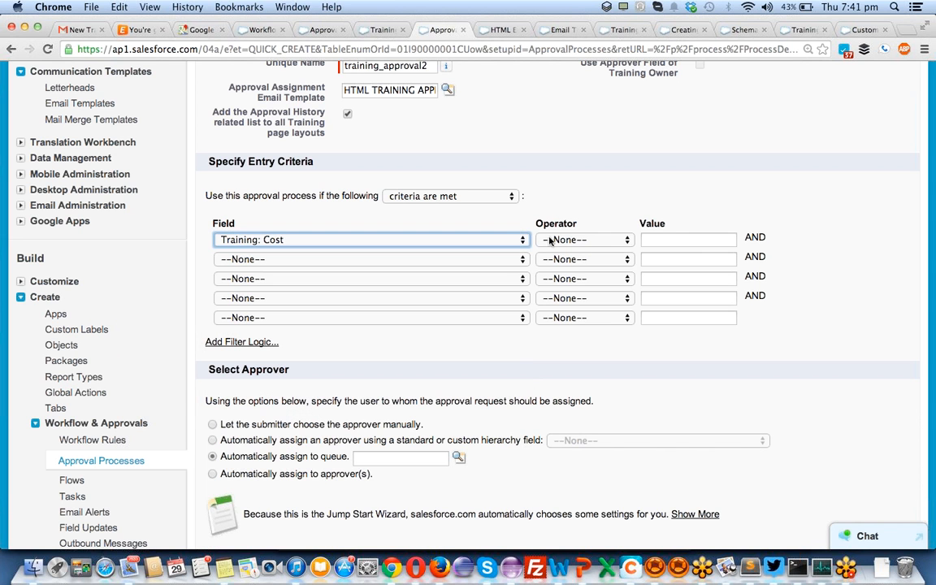
click(545, 241)
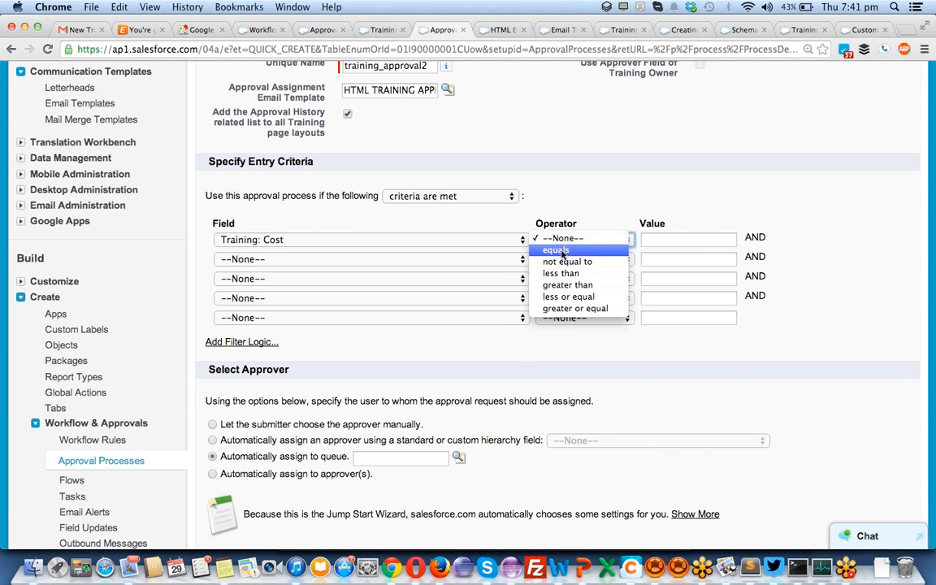
click(567, 285)
click(675, 241)
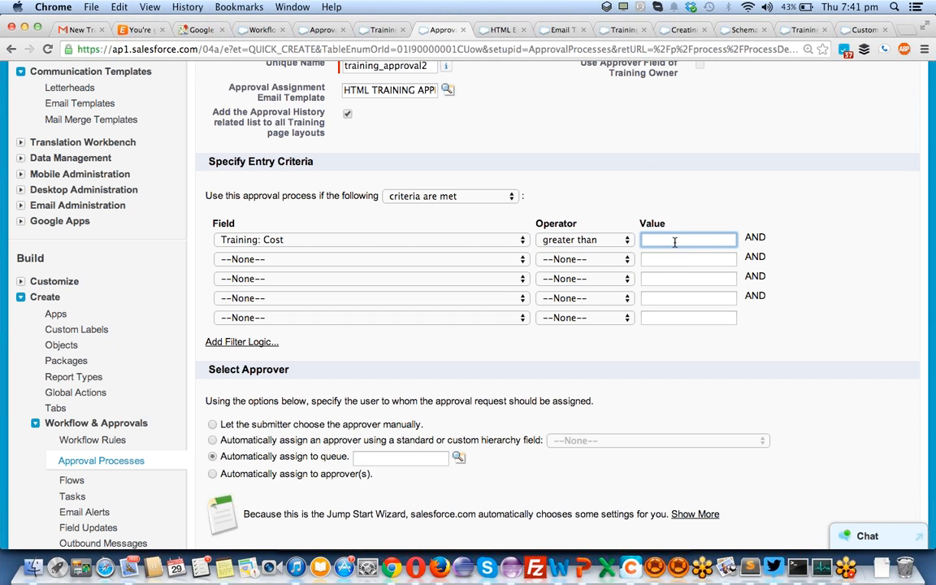
click(735, 204)
- Let the submitter choose the approver manually and save the approval process
scroll(735, 204, down, 3)
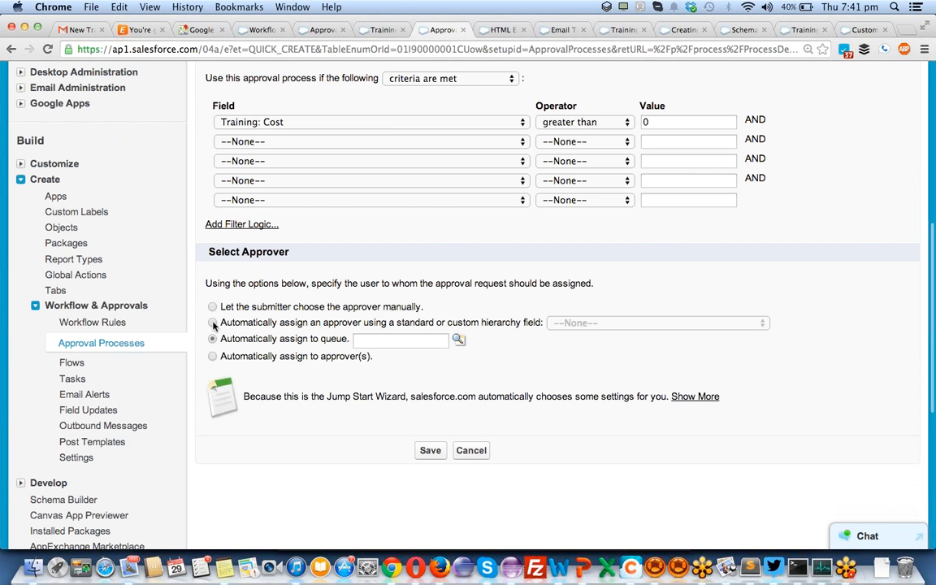
click(213, 308)
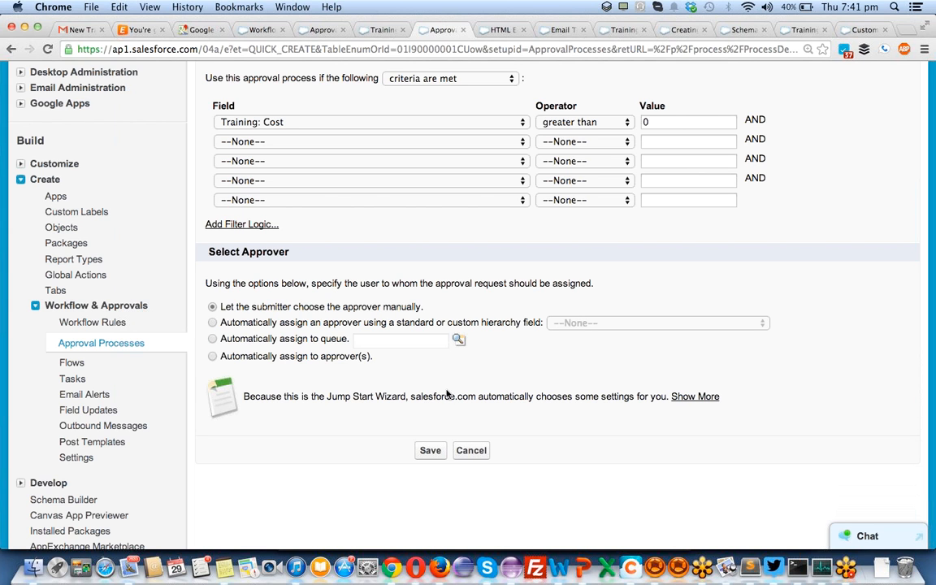
click(430, 452)
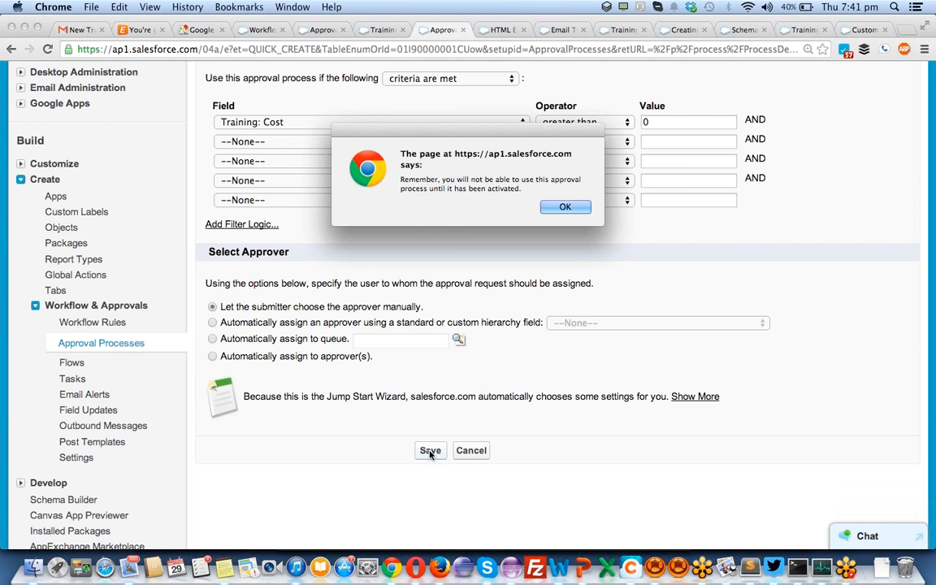
- Acknowledge the activation reminder and review training_approval2's detail page down to its Approval Steps
click(565, 207)
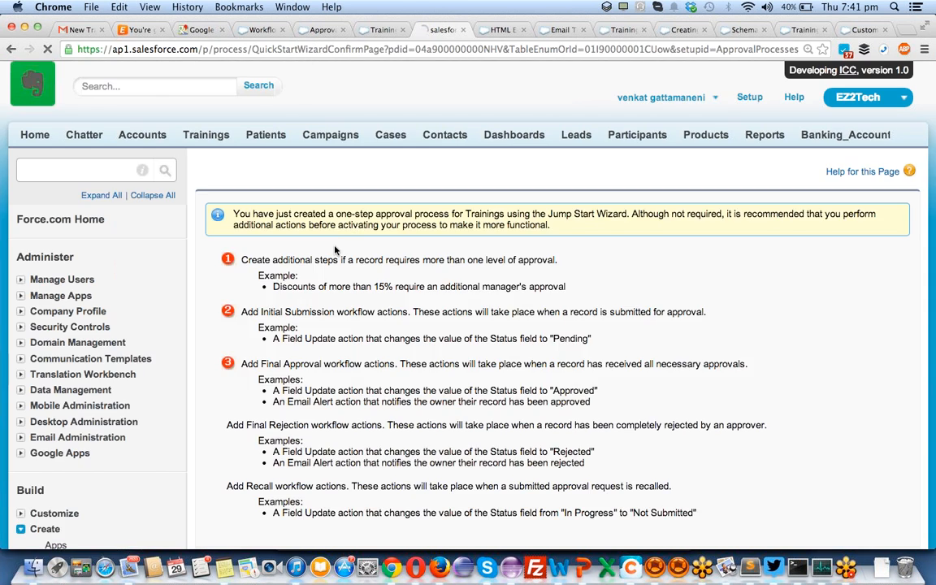
scroll(335, 340, down, 2)
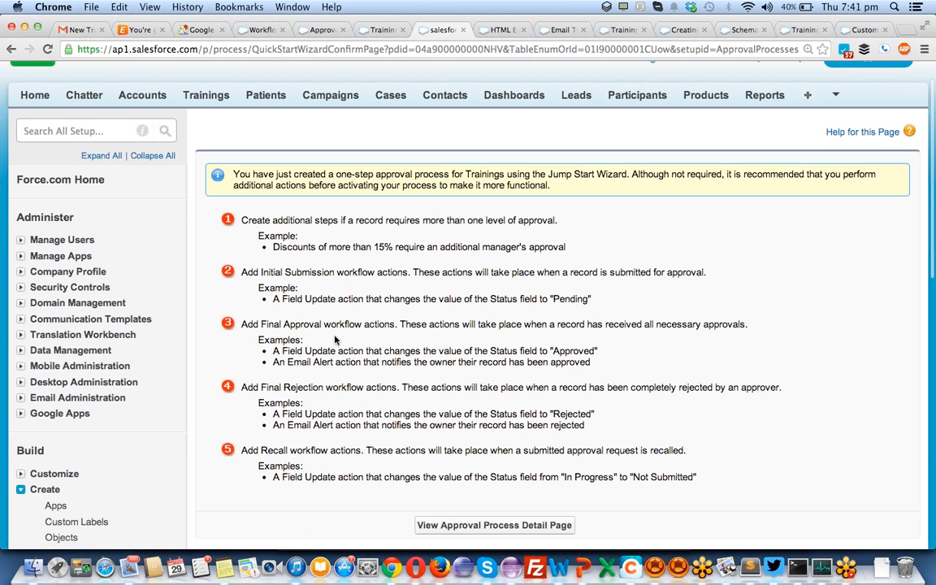
scroll(335, 340, down, 1)
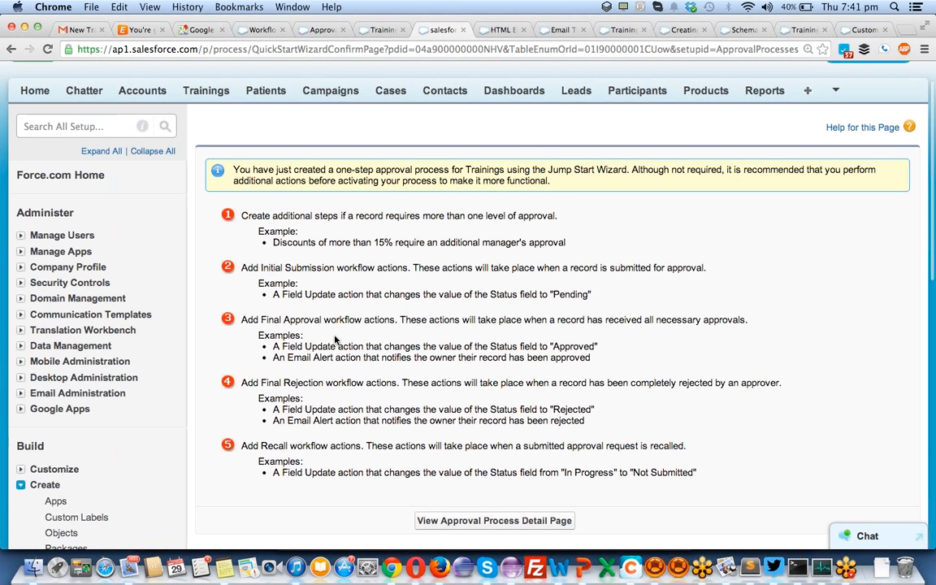
scroll(335, 339, down, 5)
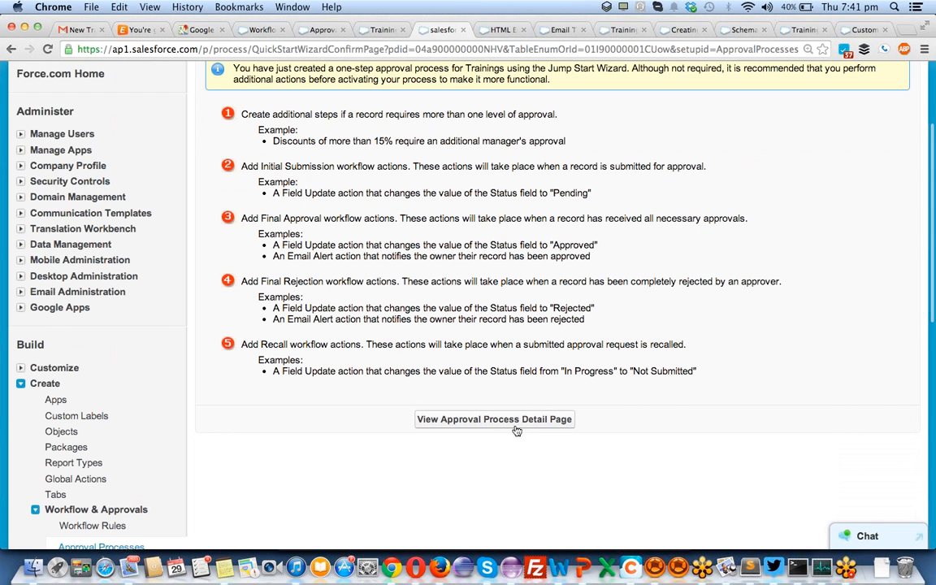
click(493, 419)
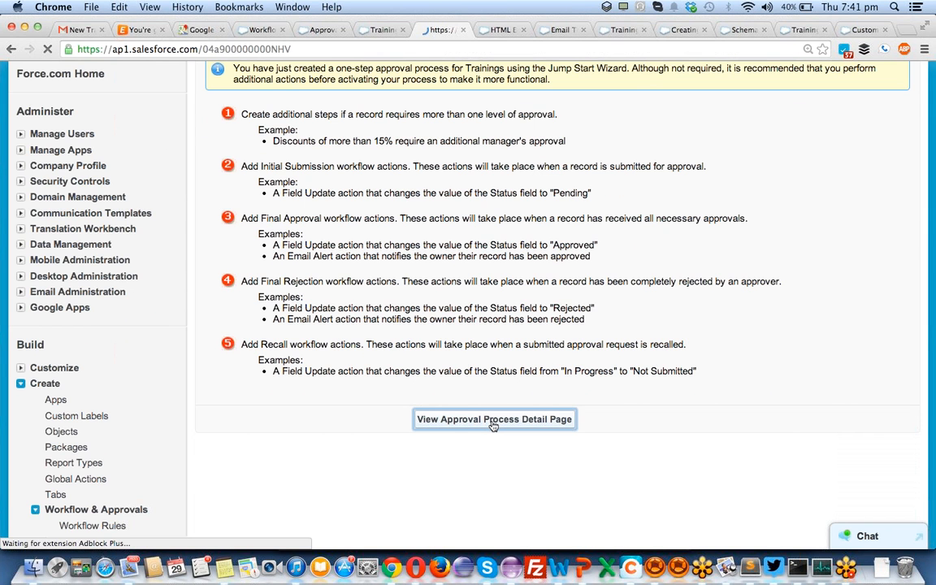
scroll(532, 275, down, 4)
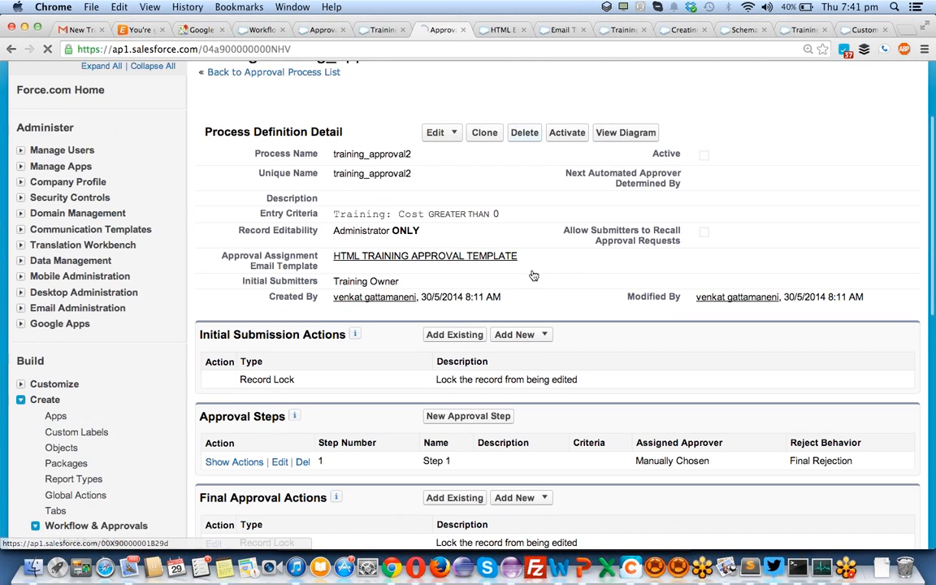
scroll(532, 274, down, 4)
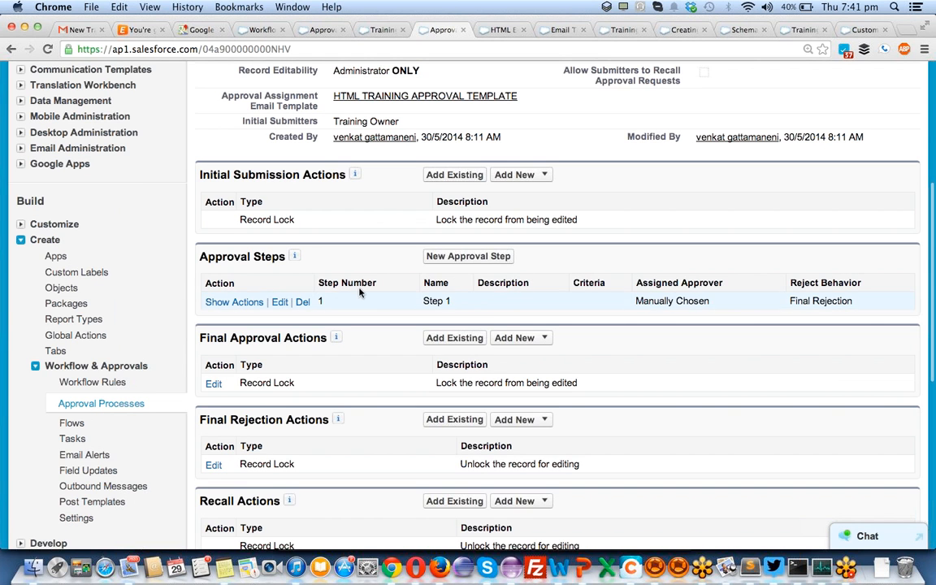
scroll(514, 332, up, 5)
scroll(515, 329, down, 3)
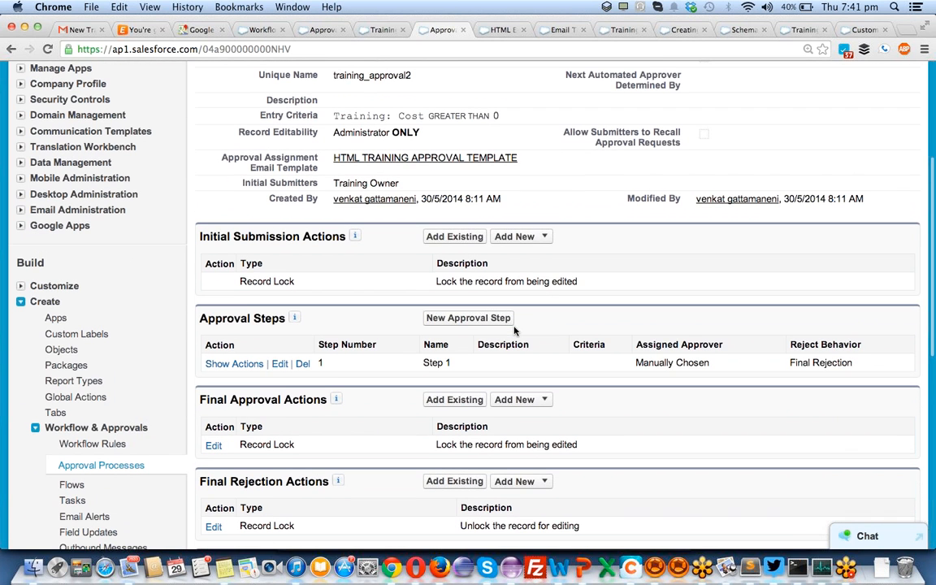
- Edit approval Step 1 so all records enter it, and save it
click(279, 361)
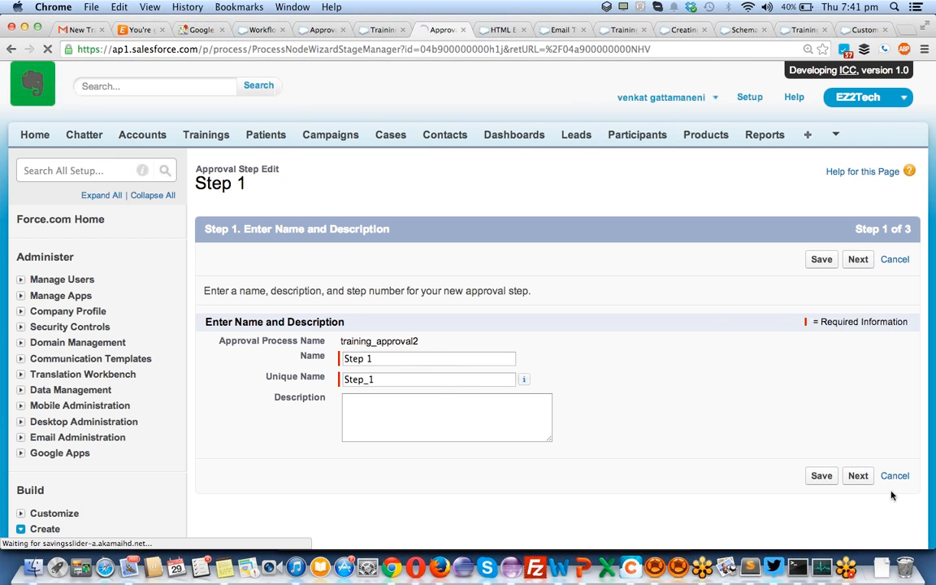
click(857, 476)
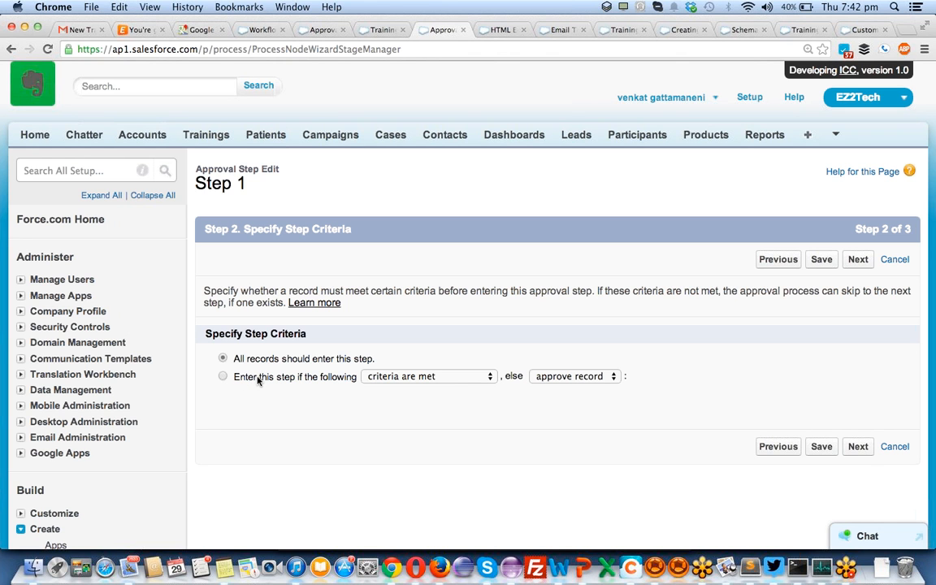
click(822, 447)
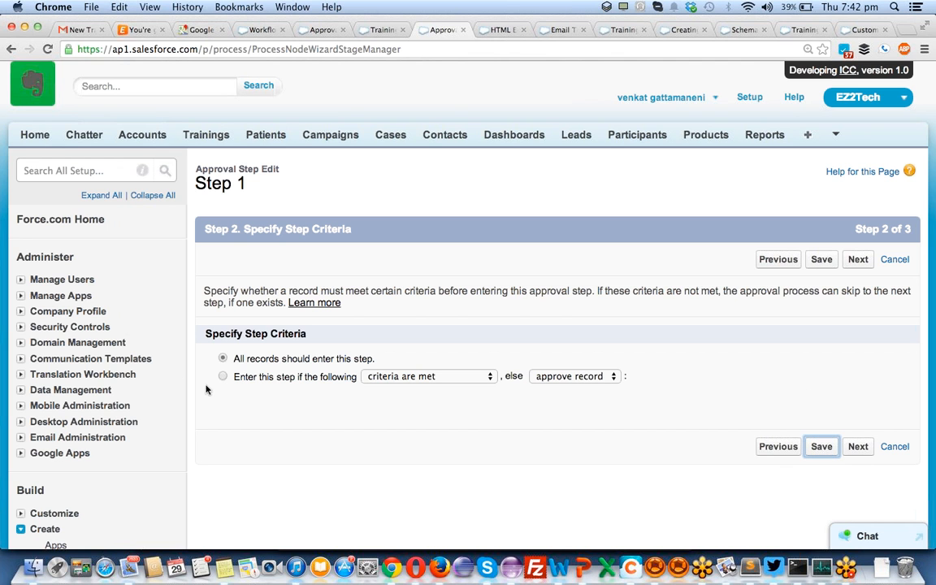
click(222, 377)
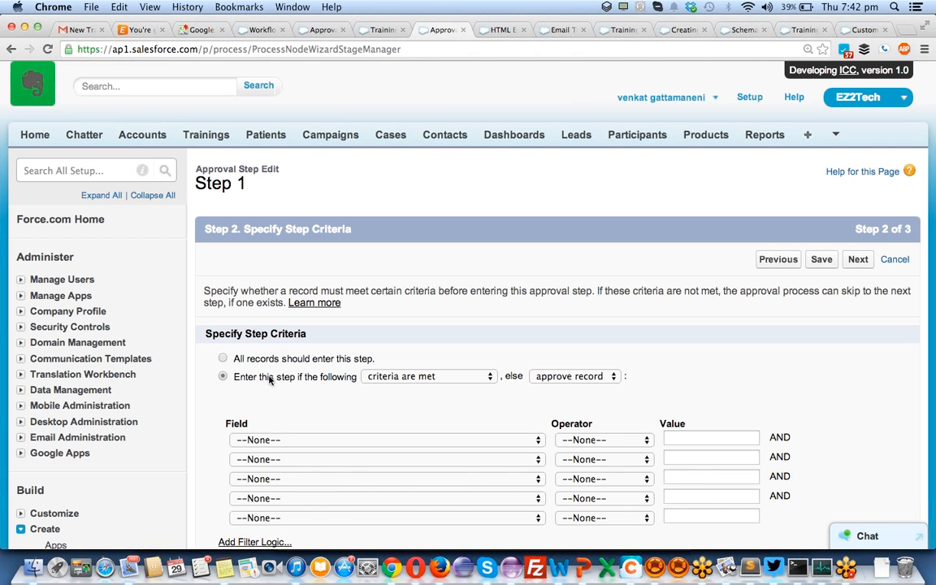
click(222, 358)
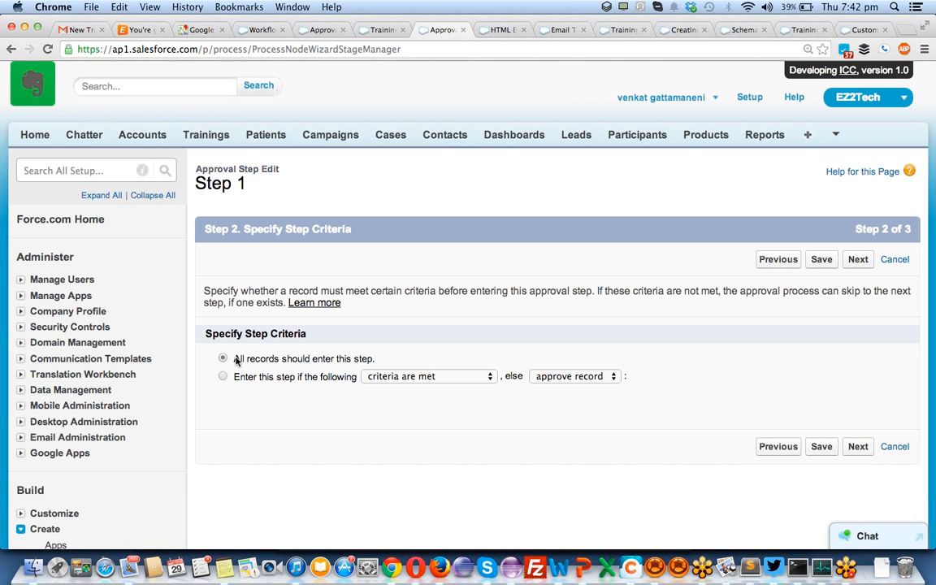
click(829, 448)
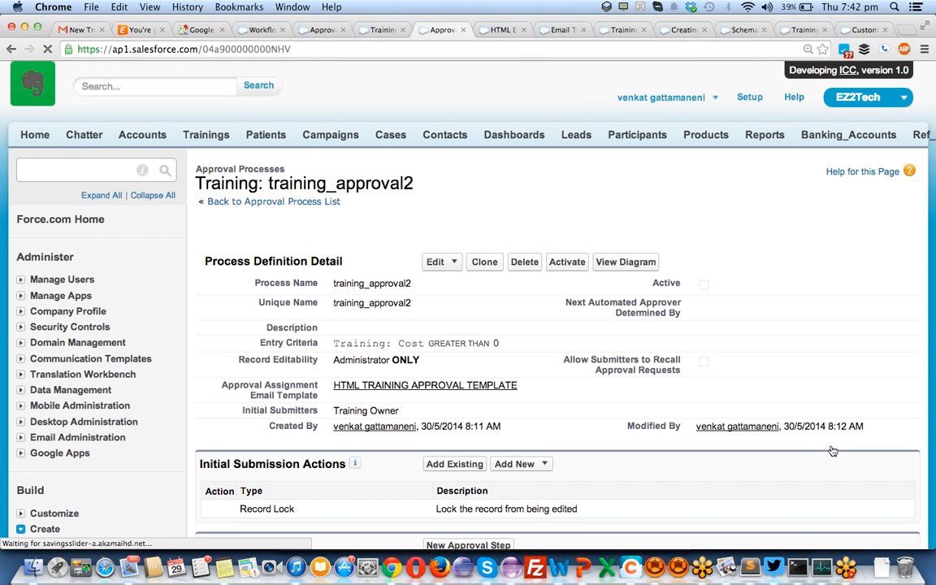
- Add a new approval step named 'step 2' with auto-filled unique name and proceed to criteria
scroll(337, 398, down, 5)
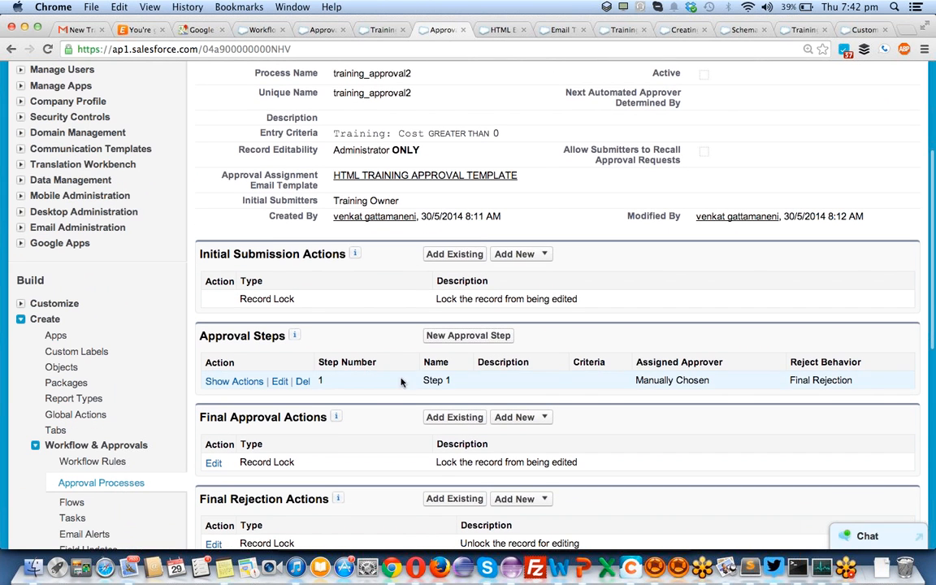
click(466, 342)
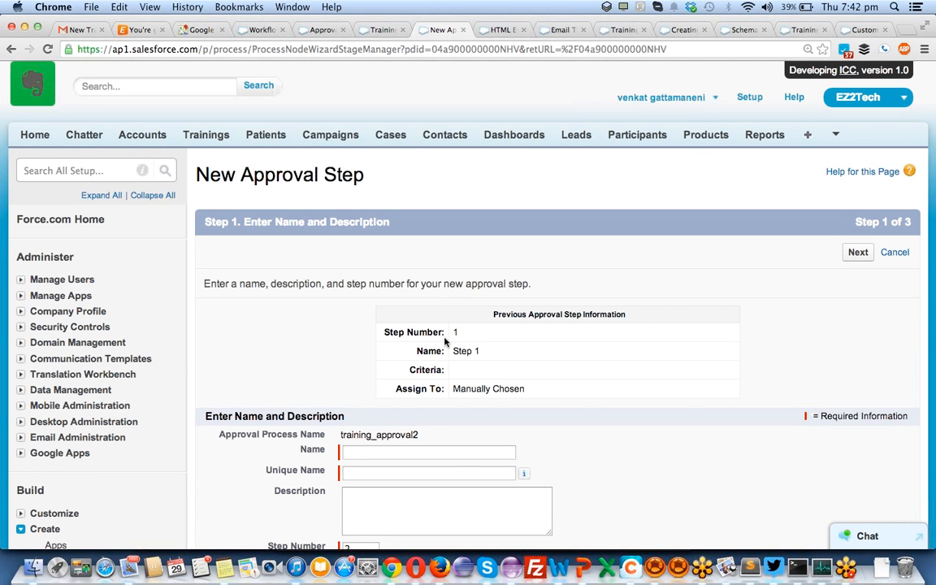
click(379, 452)
text(s)
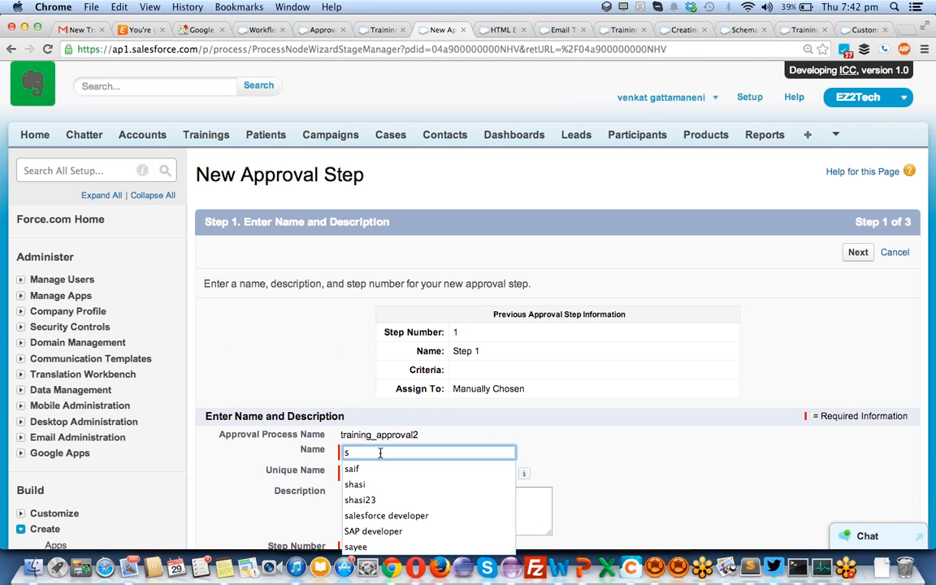
text(tep 2)
key(Tab)
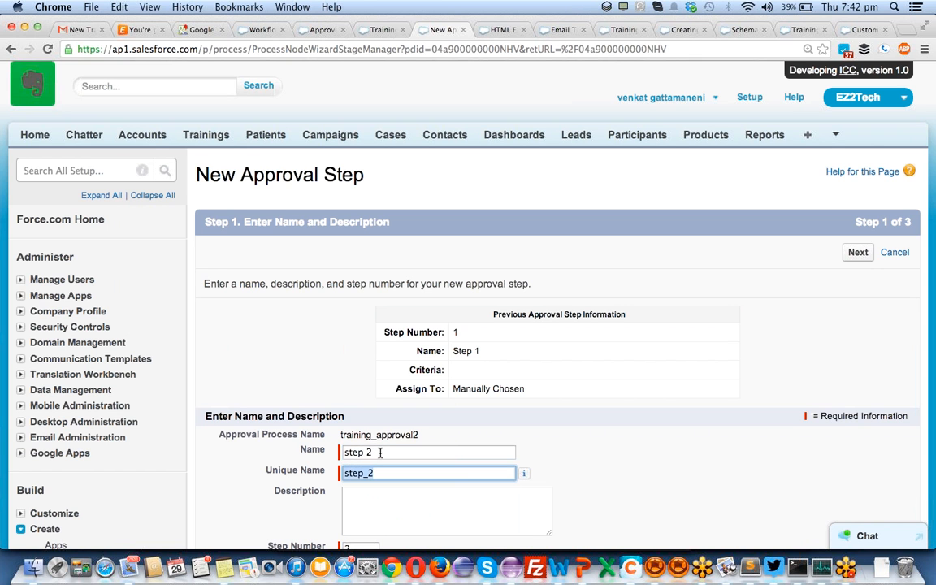
scroll(380, 453, down, 4)
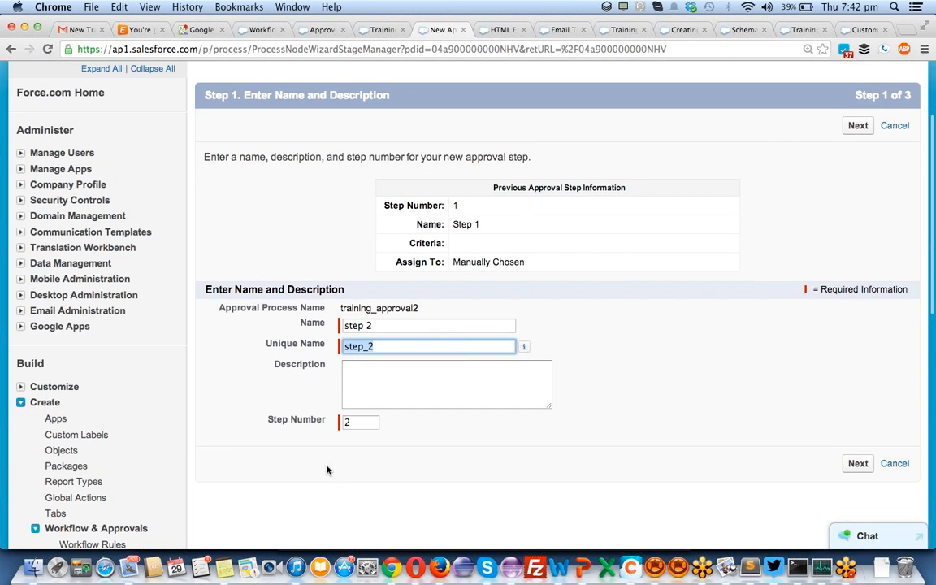
click(858, 465)
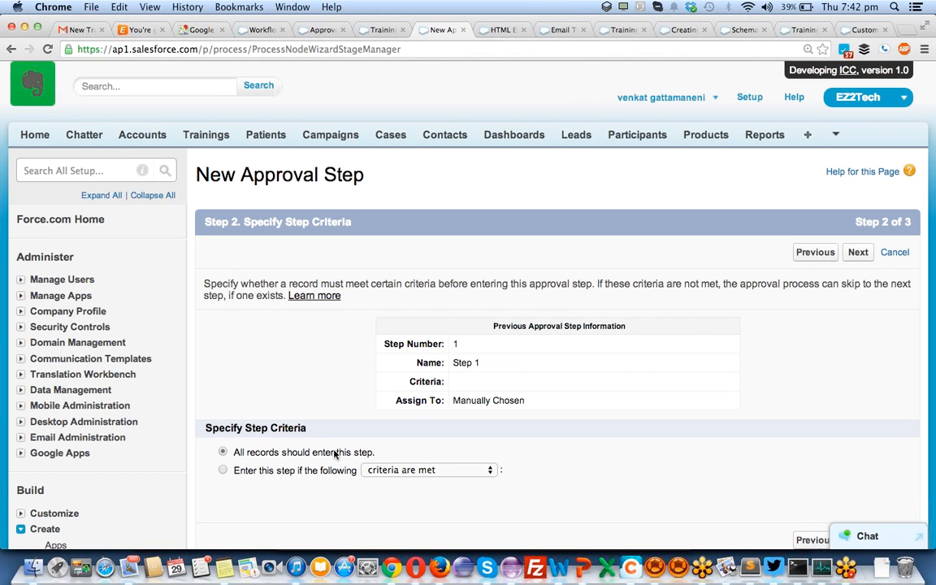
click(222, 470)
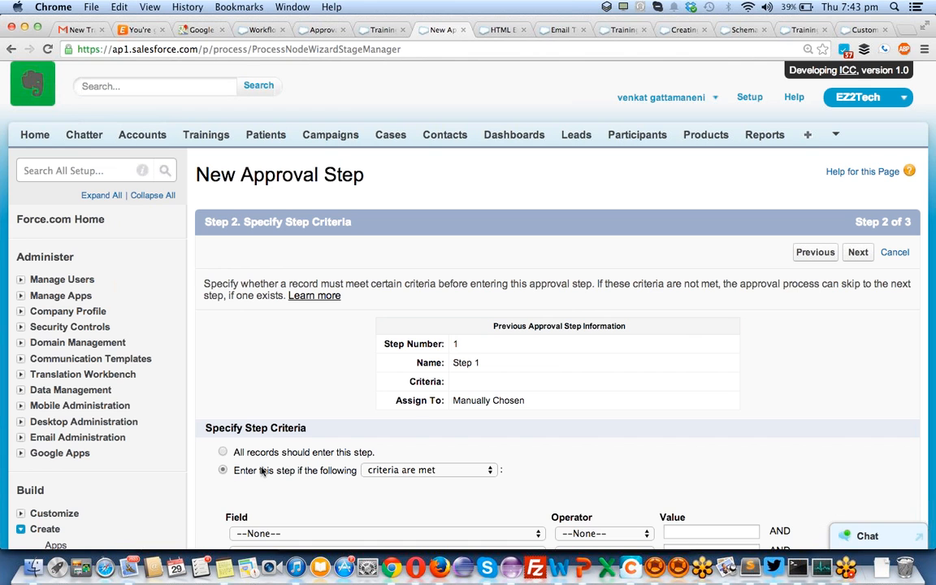
click(414, 471)
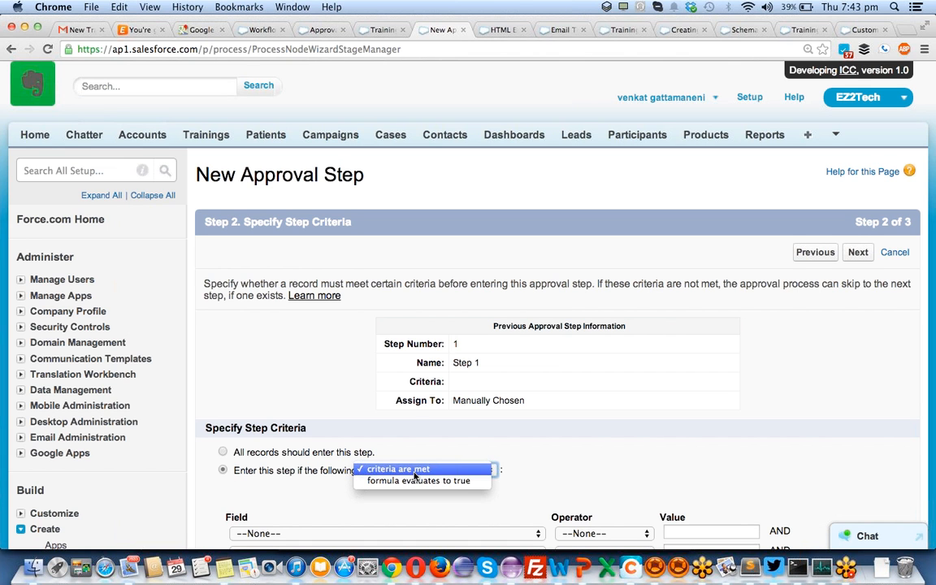
click(414, 471)
scroll(571, 456, down, 3)
click(480, 395)
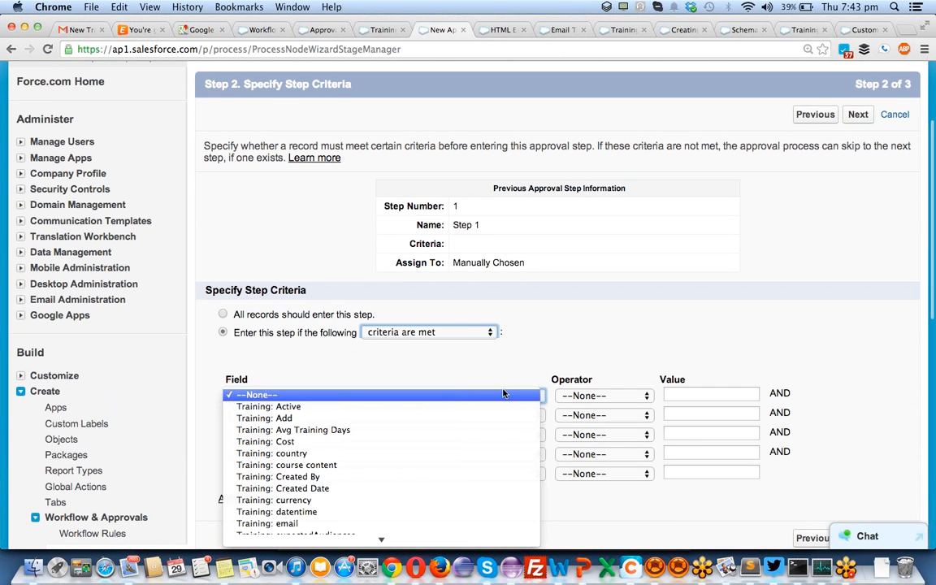
click(481, 441)
click(618, 400)
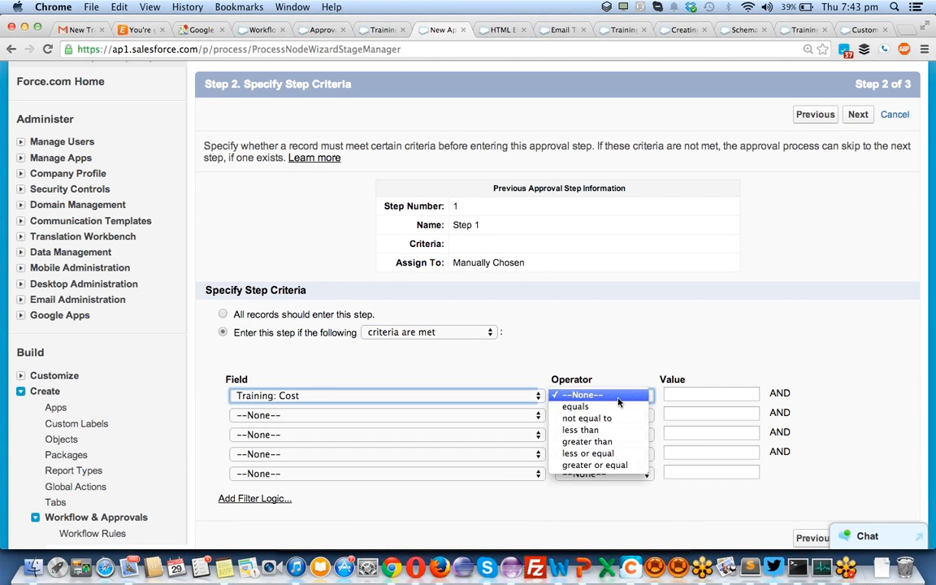
click(608, 443)
click(677, 394)
text(5000)
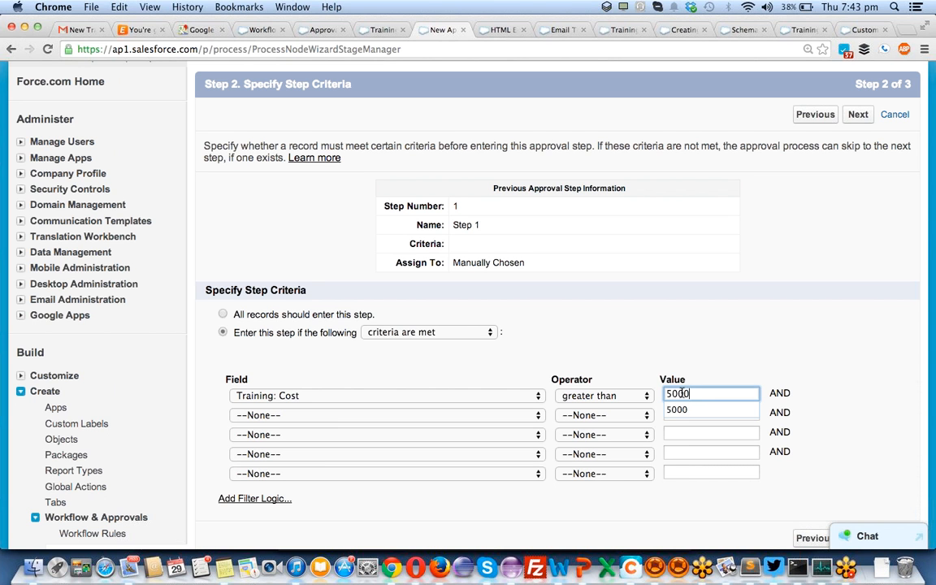
click(396, 415)
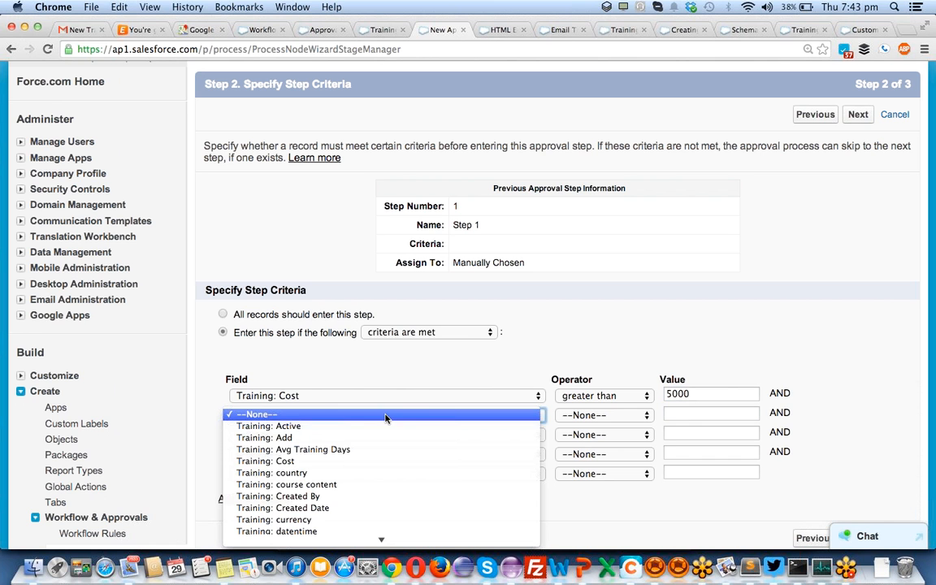
click(365, 461)
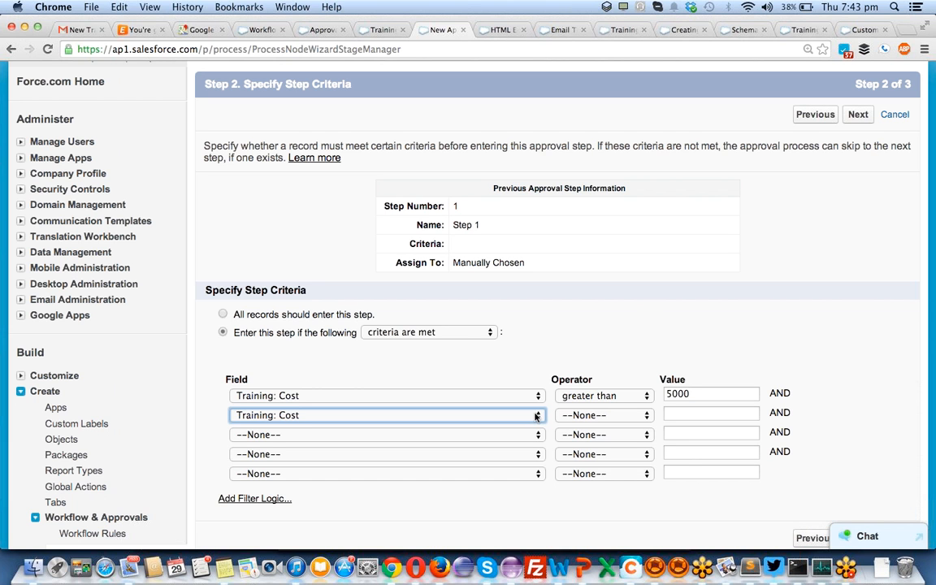
key(BackSpace)
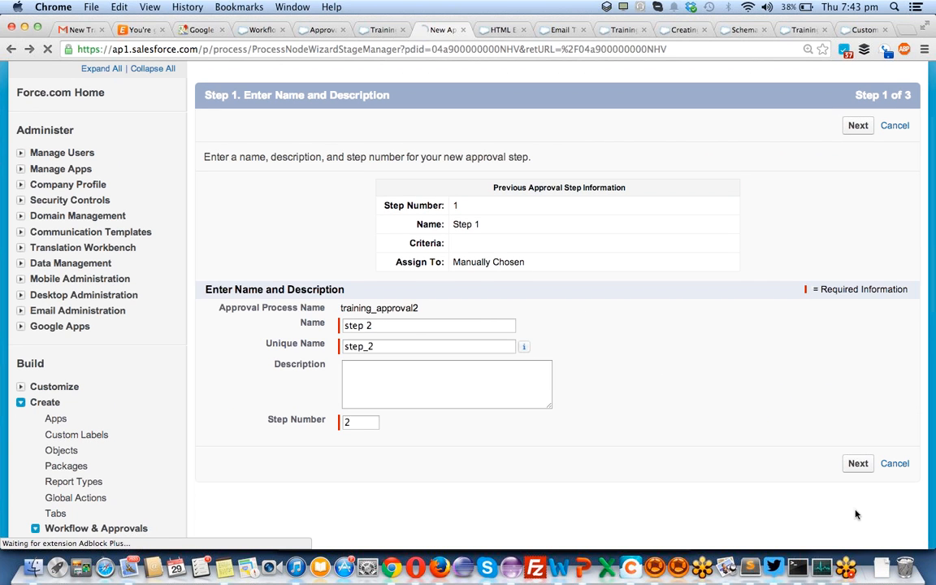
click(858, 465)
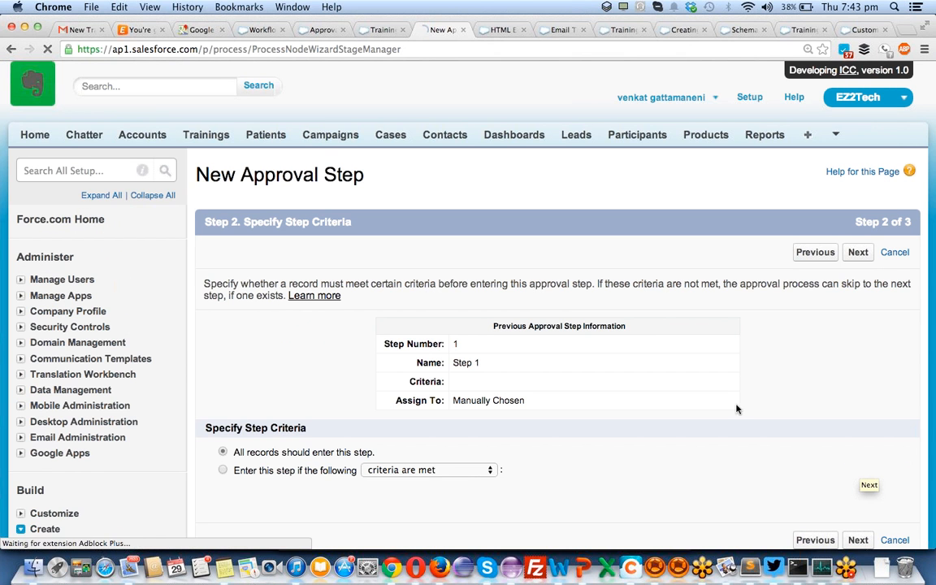
scroll(714, 393, down, 2)
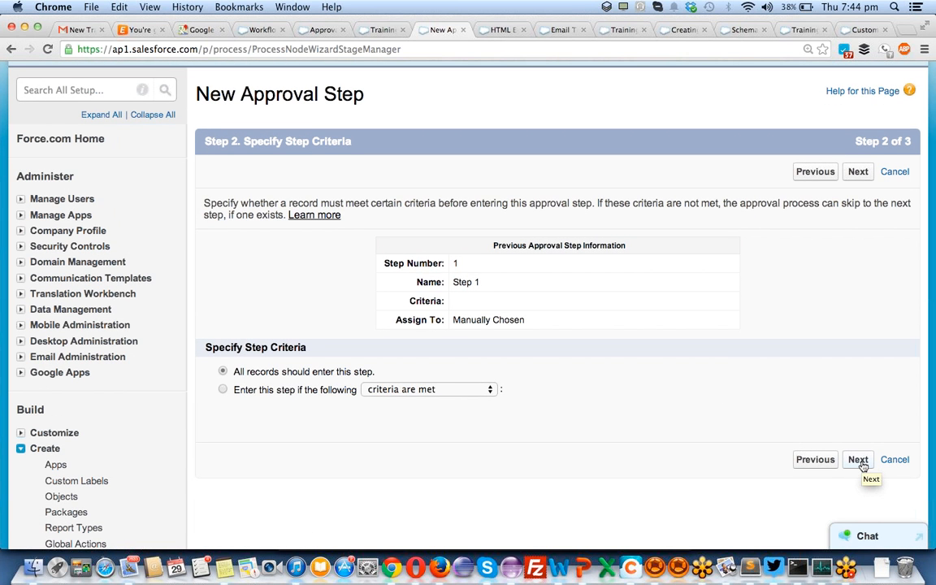
- Save step 2 with a submitter-chosen approver and Final Rejection when rejected
click(860, 460)
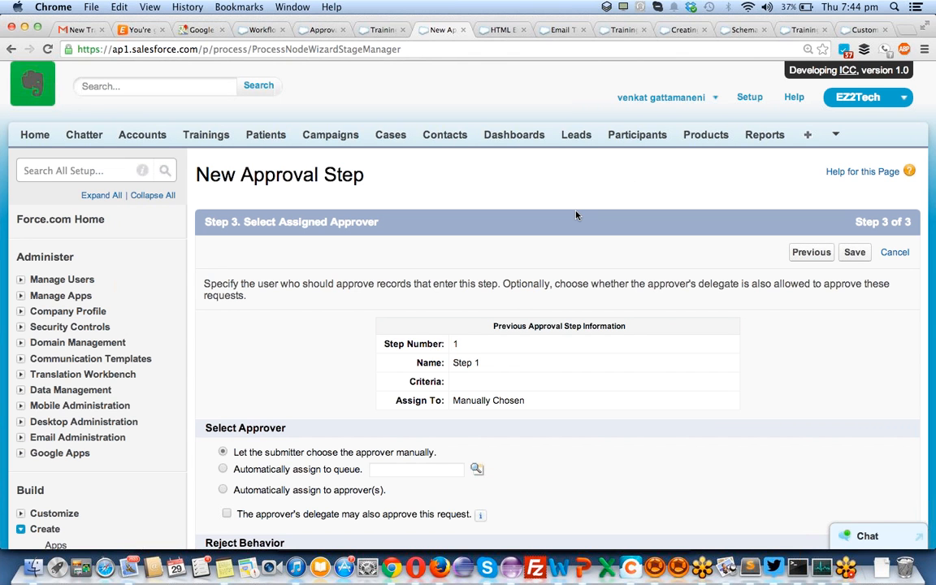
scroll(576, 214, down, 5)
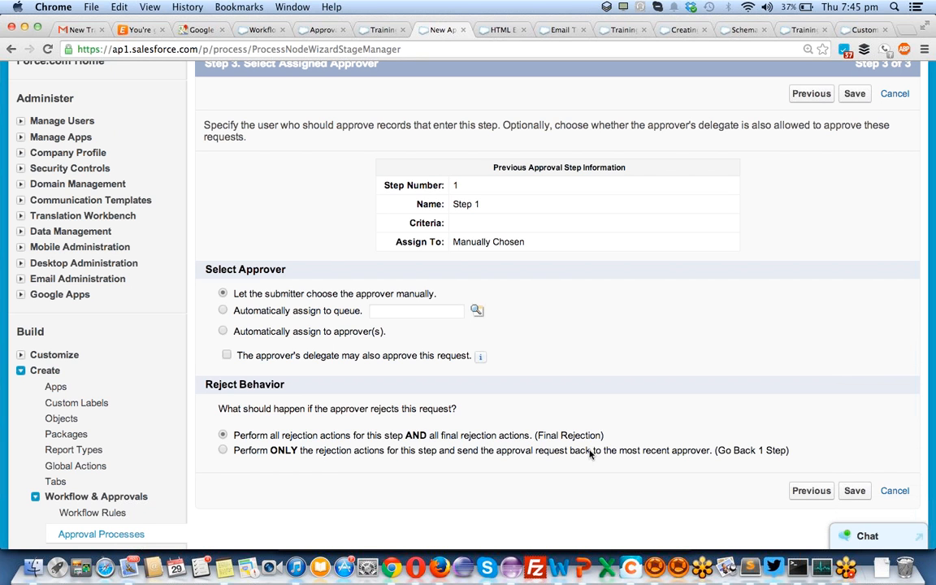
click(650, 455)
click(497, 436)
click(854, 493)
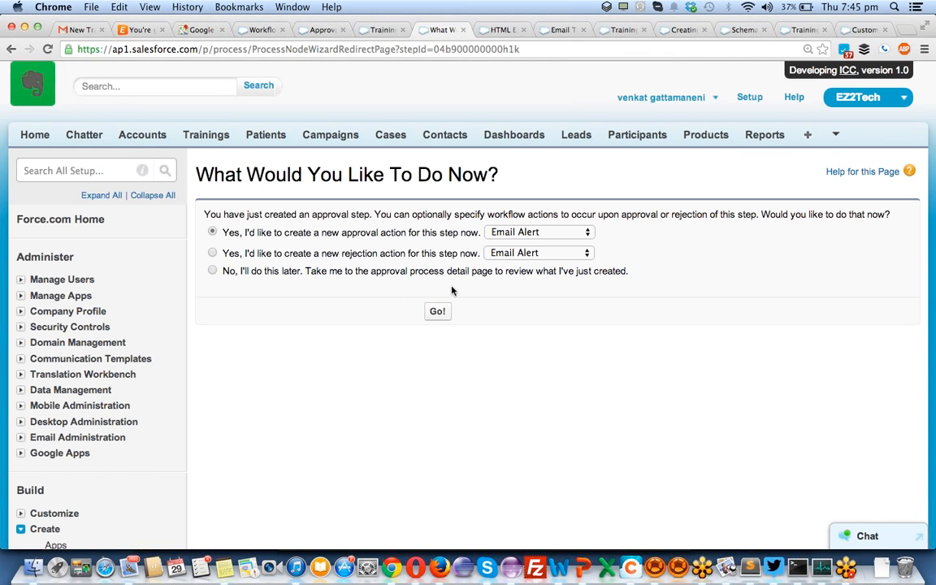
- Create a new Email Alert approval action with the description 'approval_request'
click(437, 312)
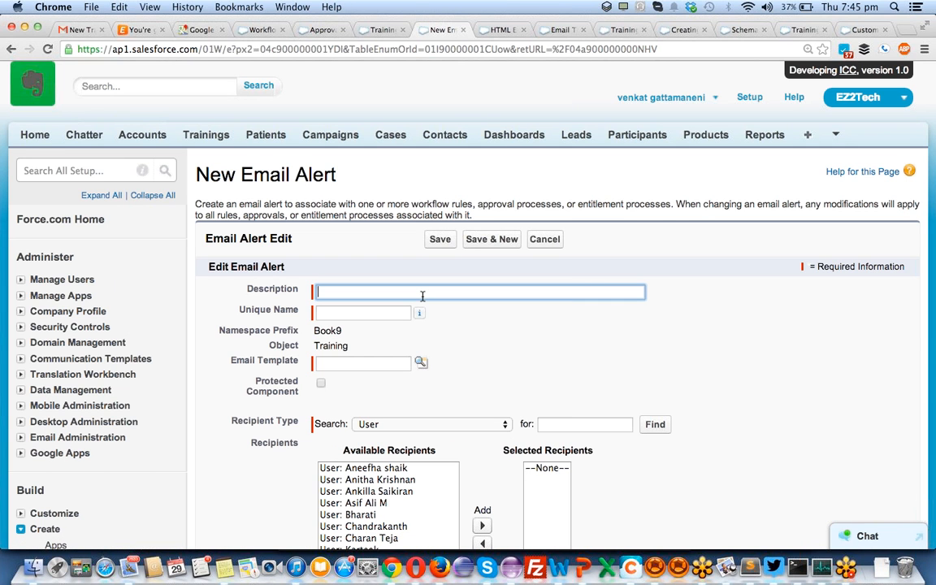
text(a)
text(pp)
text(rpve)
key(BackSpace)
text(al req)
key(BackSpace)
key(BackSpace)
key(BackSpace)
key(BackSpace)
key(BackSpace)
key(BackSpace)
key(BackSpace)
key(BackSpace)
key(BackSpace)
text(roval)
key(BackSpace)
text(_request)
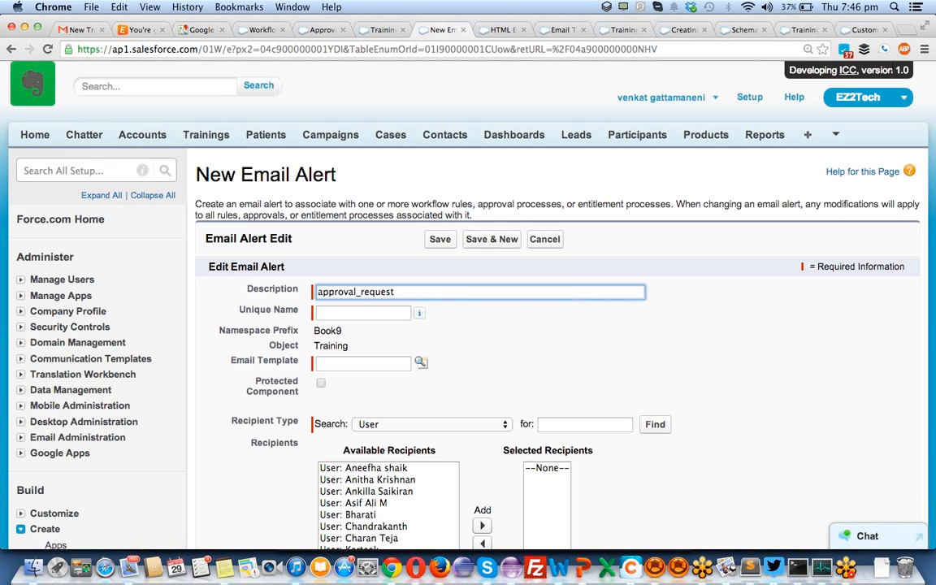
- Auto-fill the alert's unique name and choose the HTML TRAINING APPROVAL TEMPLATE
key(Tab)
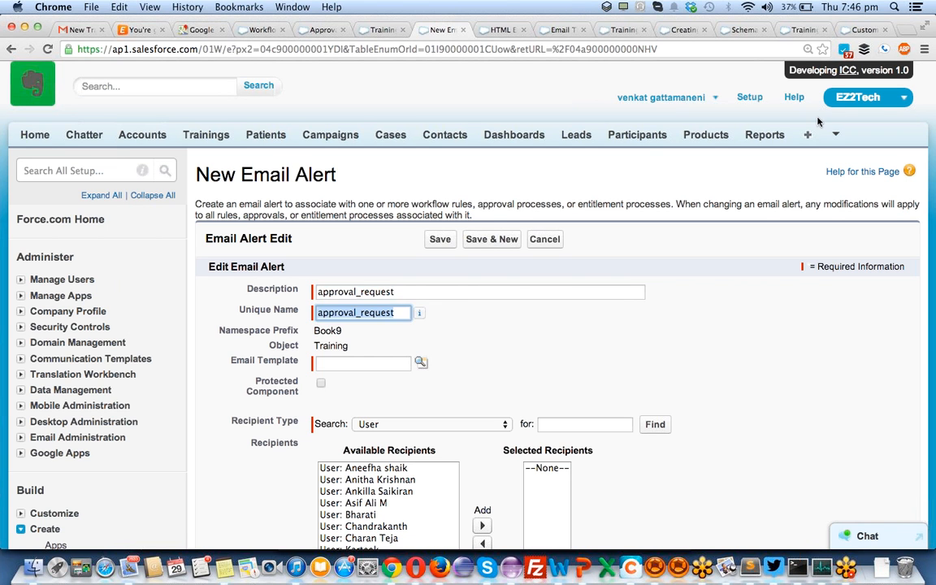
key(Tab)
click(422, 364)
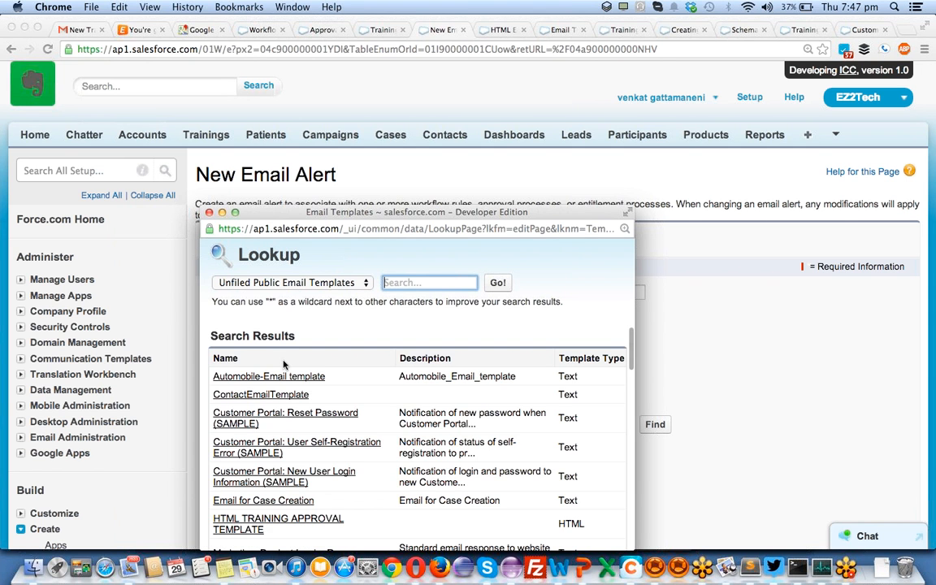
click(260, 520)
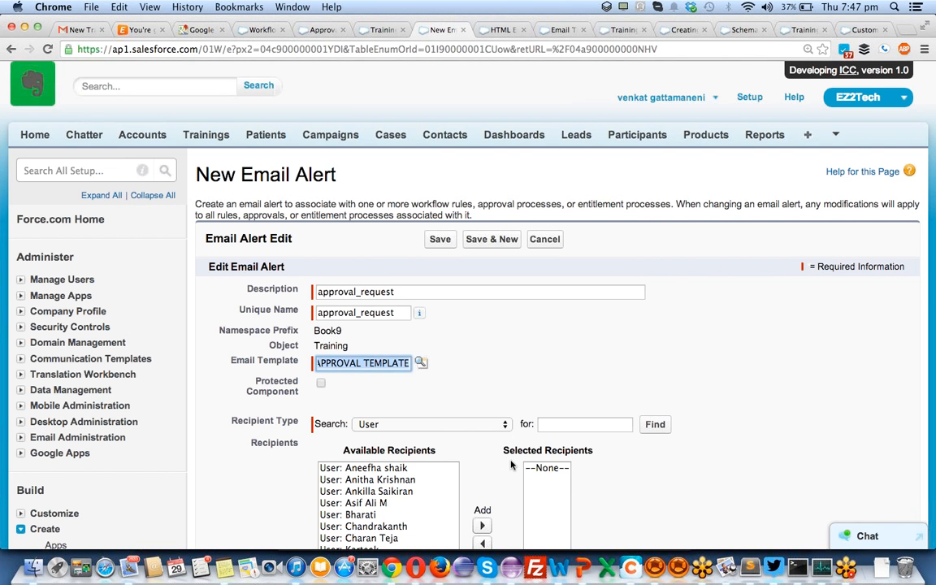
scroll(463, 439, down, 3)
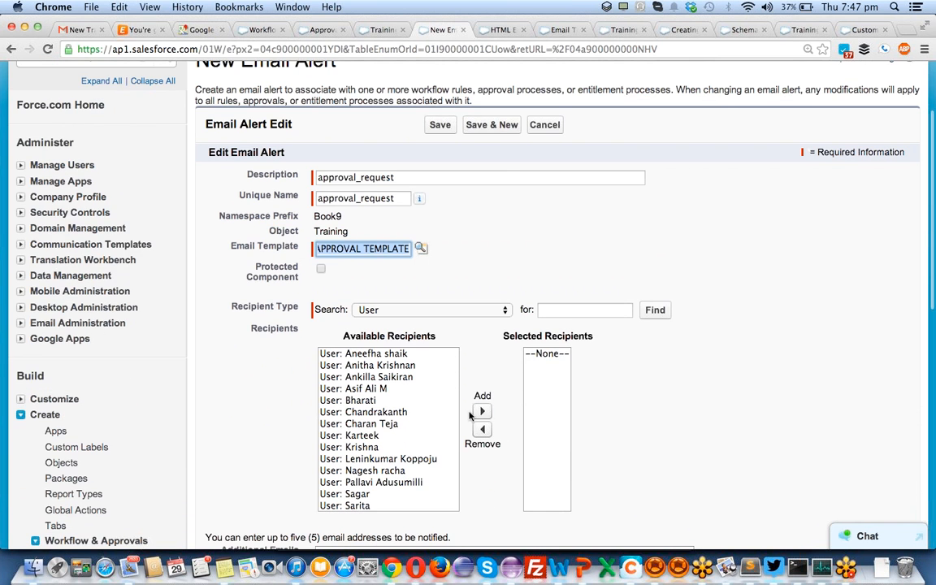
- Send the alert to the Training Owner plus one additional e-mail address, and save it
click(386, 312)
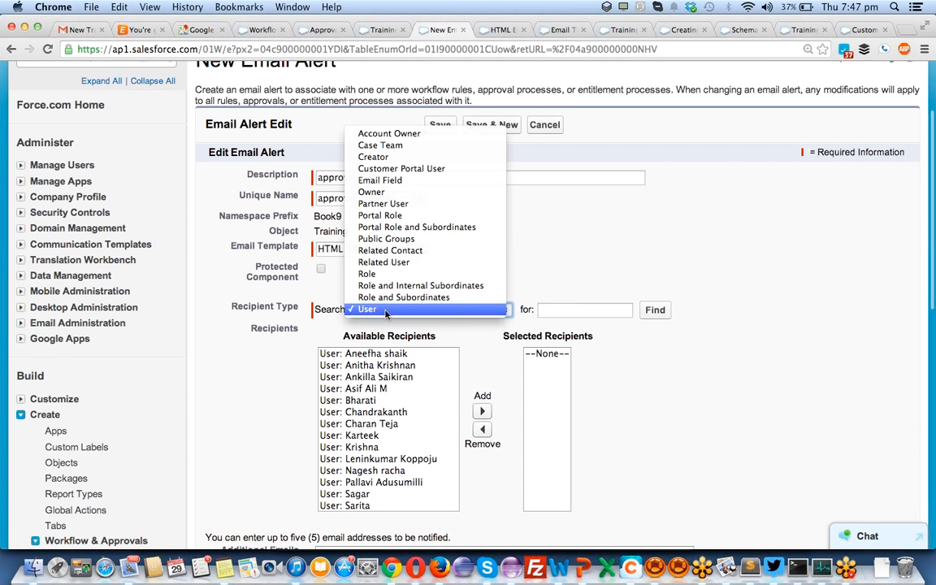
click(406, 192)
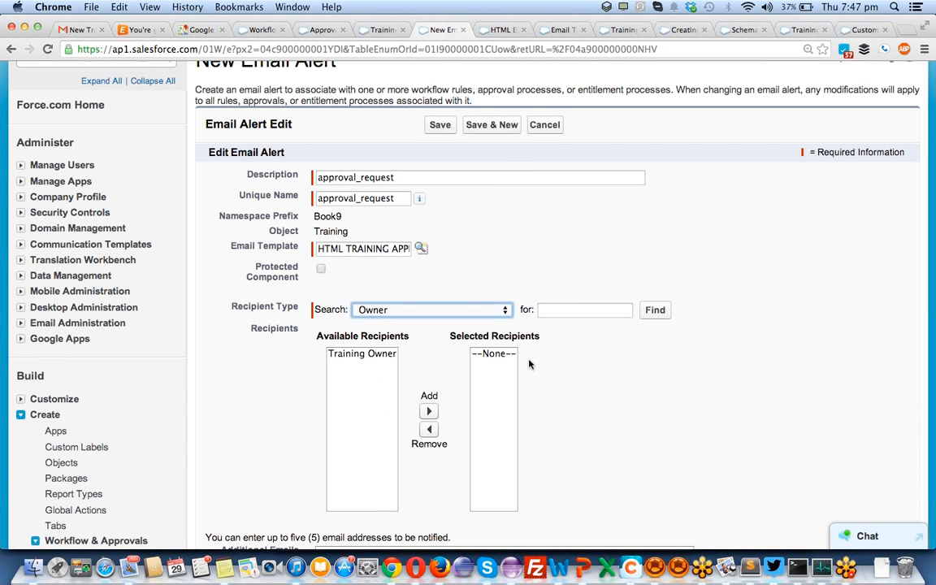
click(369, 355)
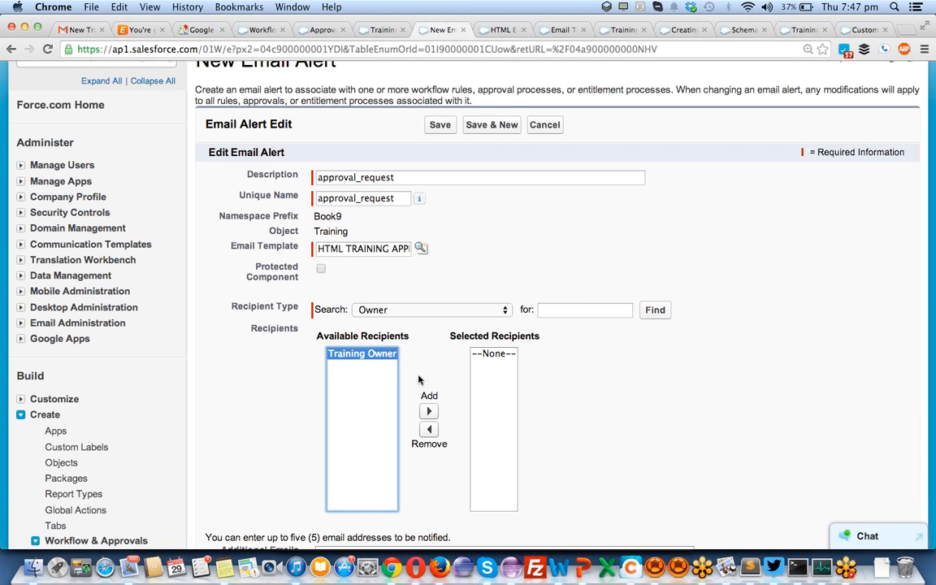
click(429, 411)
scroll(544, 448, down, 2)
scroll(545, 449, down, 3)
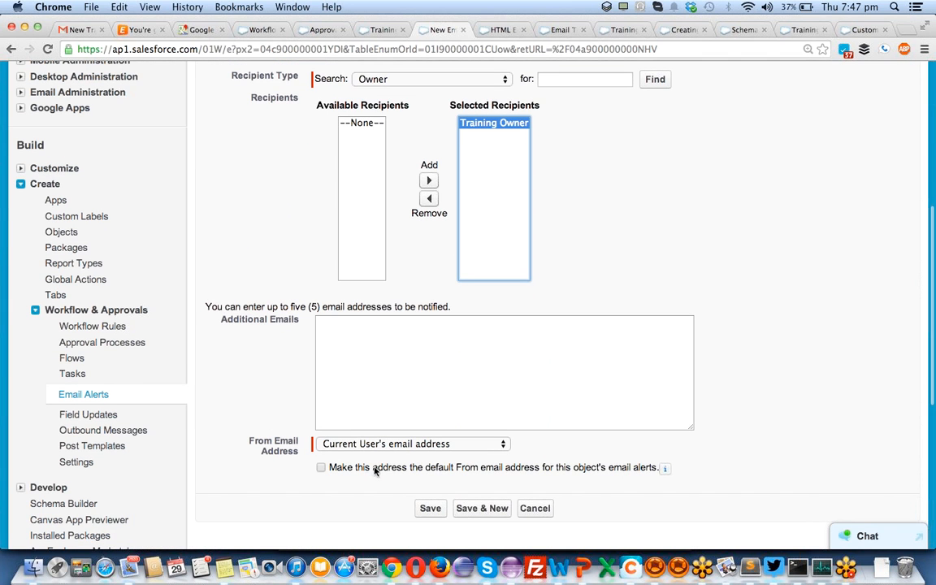
click(432, 371)
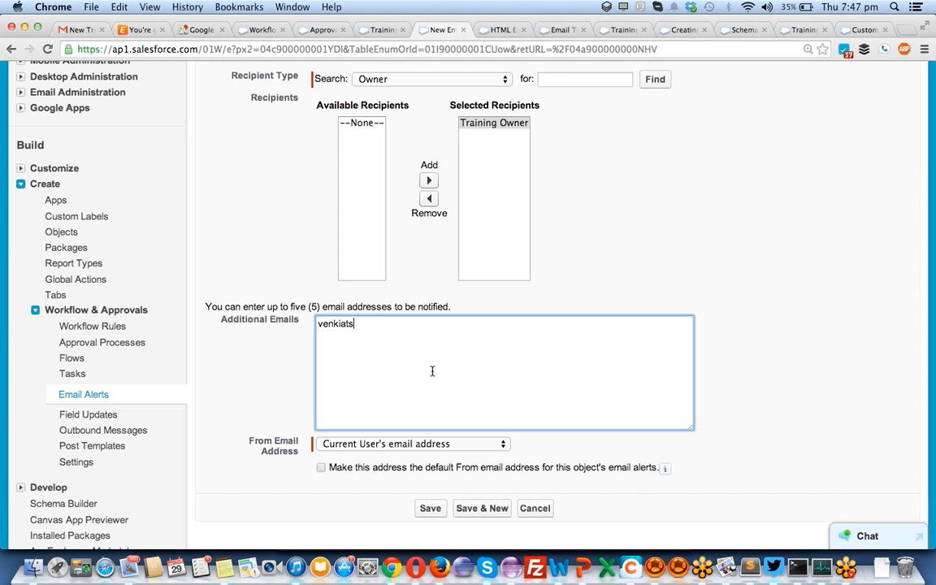
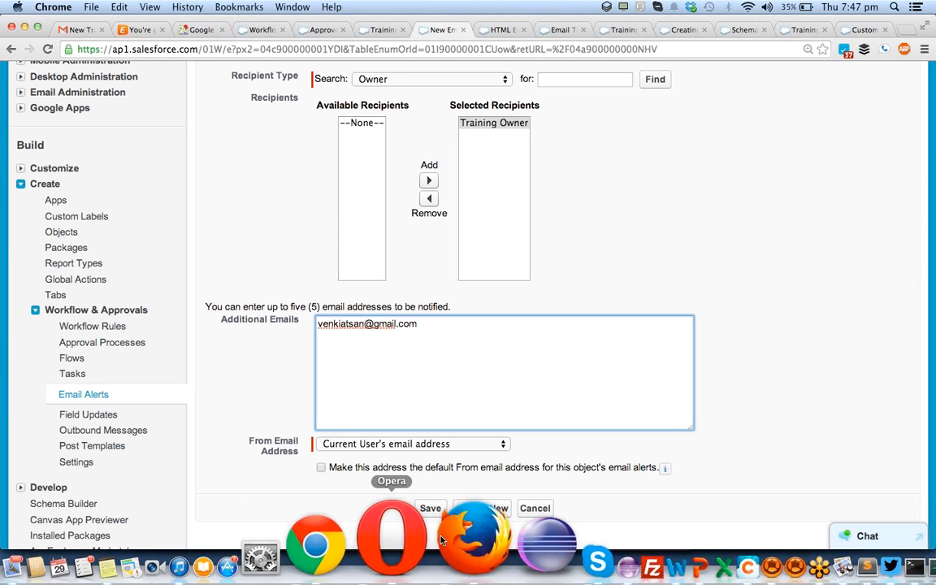
click(439, 514)
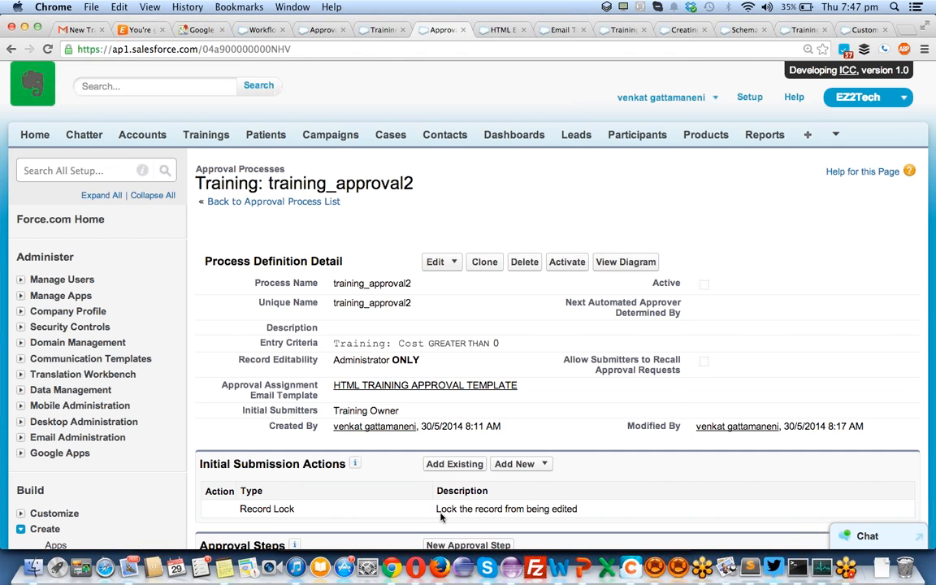
- Open the step 2 row in training_approval2's Approval Steps list for editing
scroll(440, 517, down, 5)
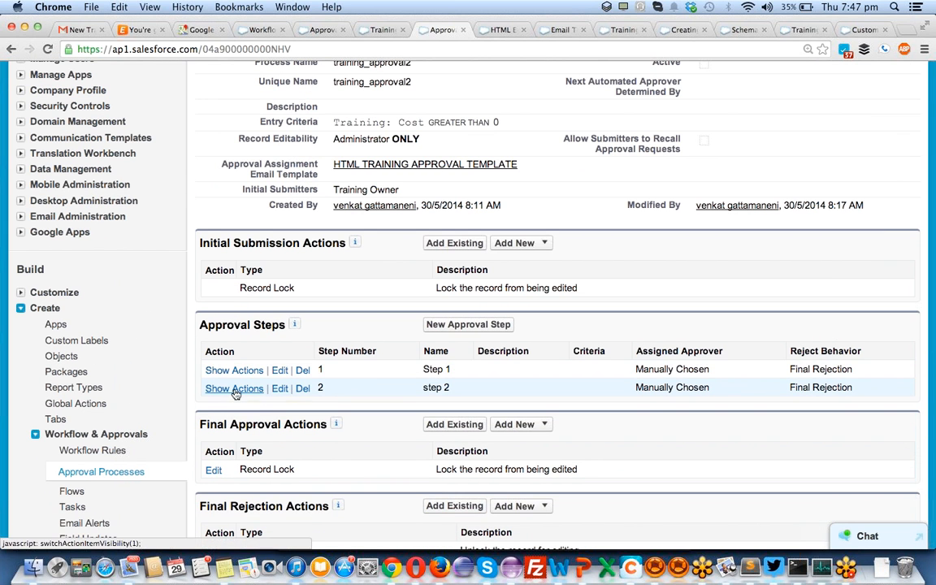
click(278, 390)
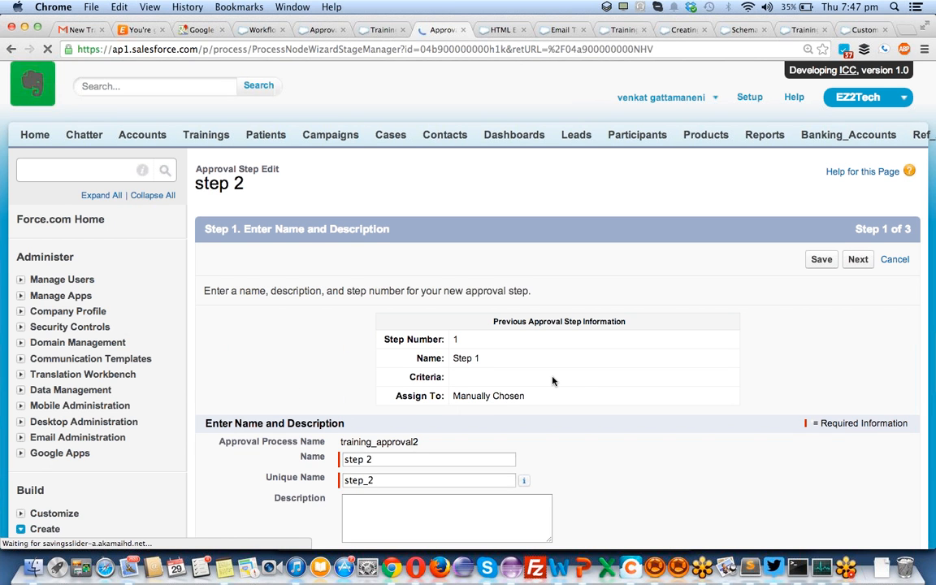
scroll(552, 380, down, 3)
scroll(556, 379, down, 2)
- Restrict step 2 to Training: Cost greater than 5000 and save it
click(855, 391)
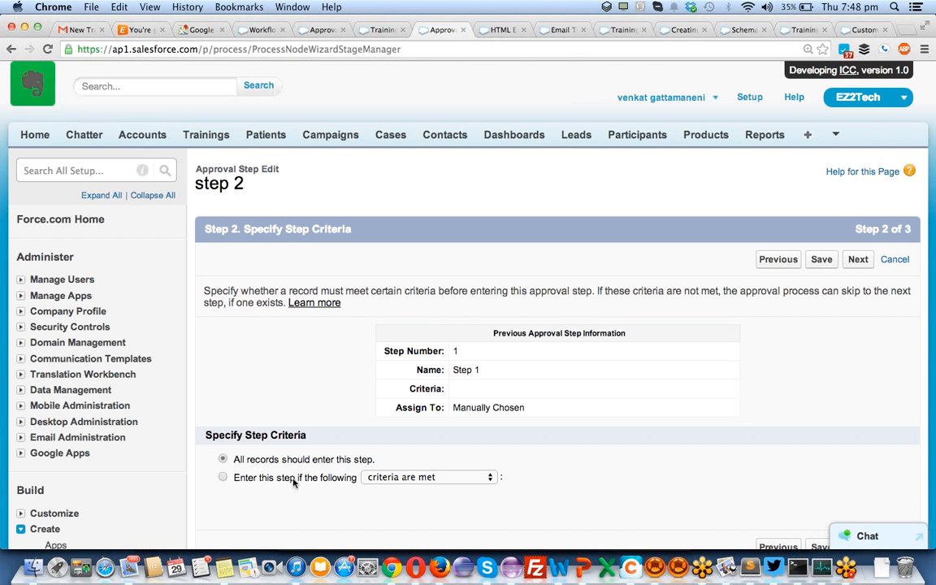
click(222, 479)
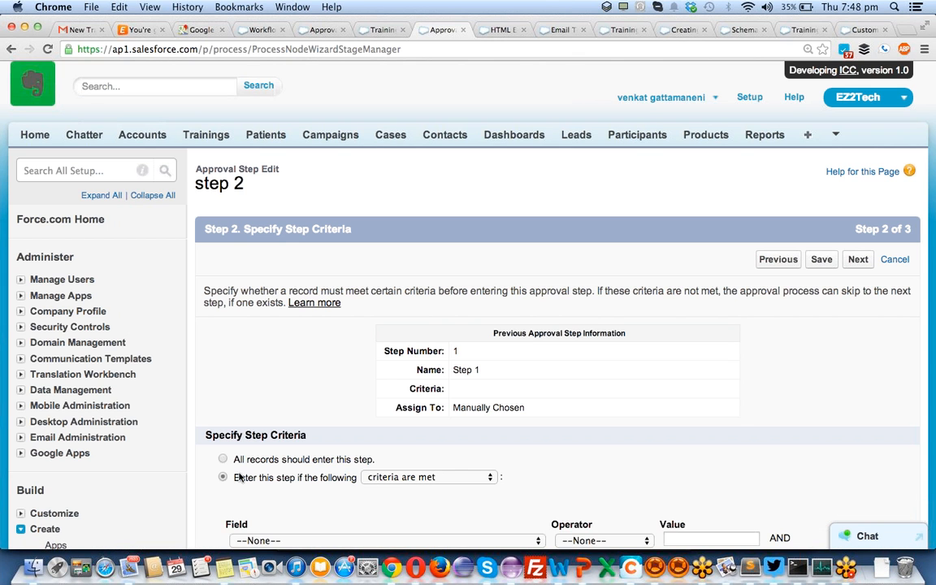
scroll(549, 451, down, 5)
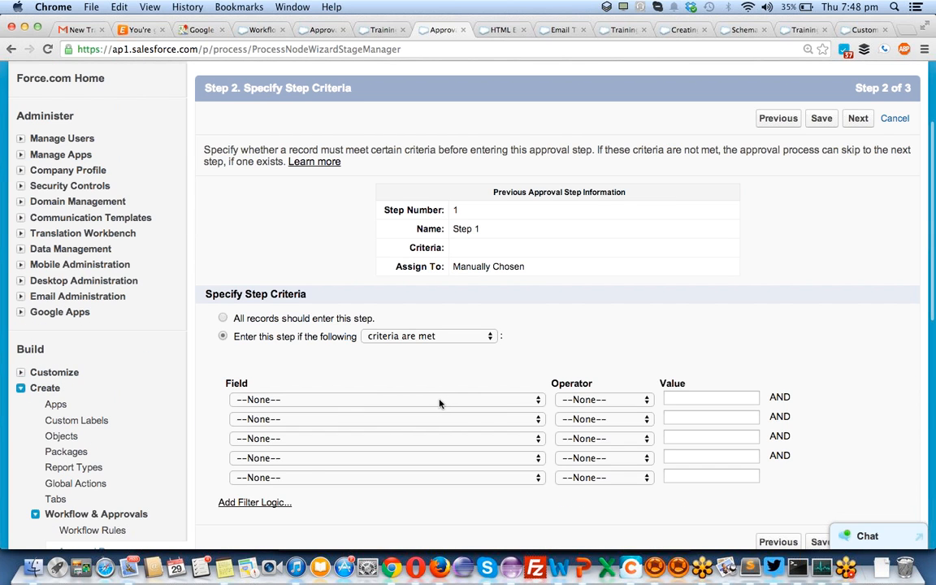
click(439, 404)
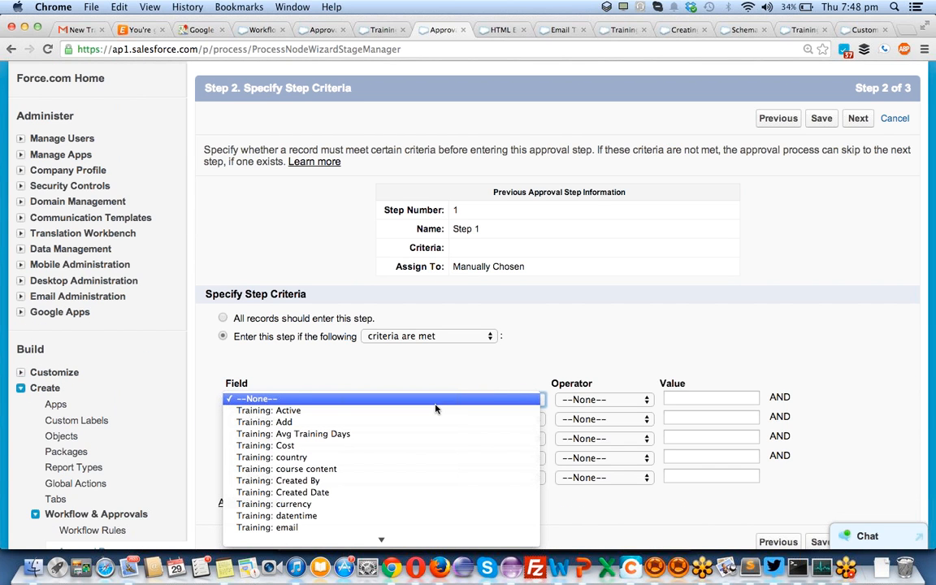
click(411, 446)
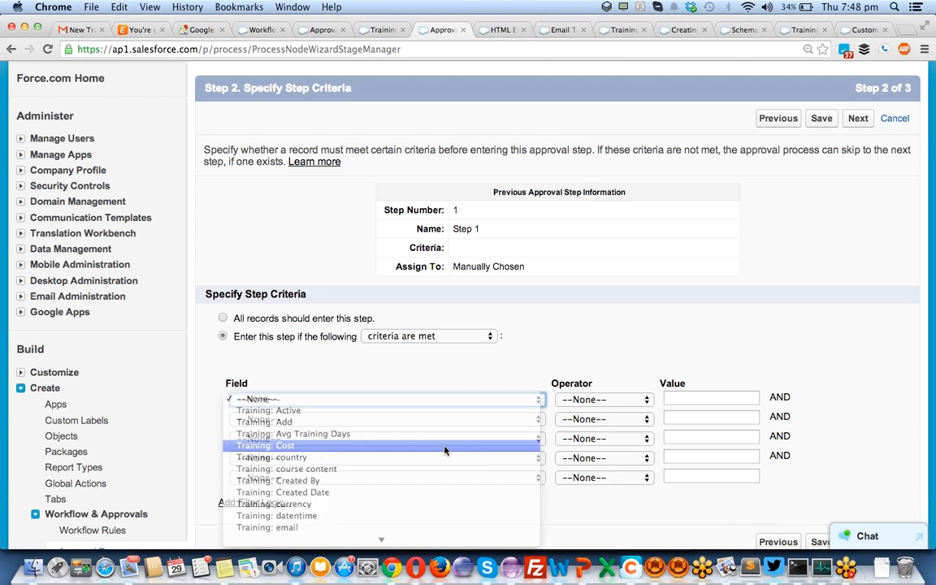
click(585, 399)
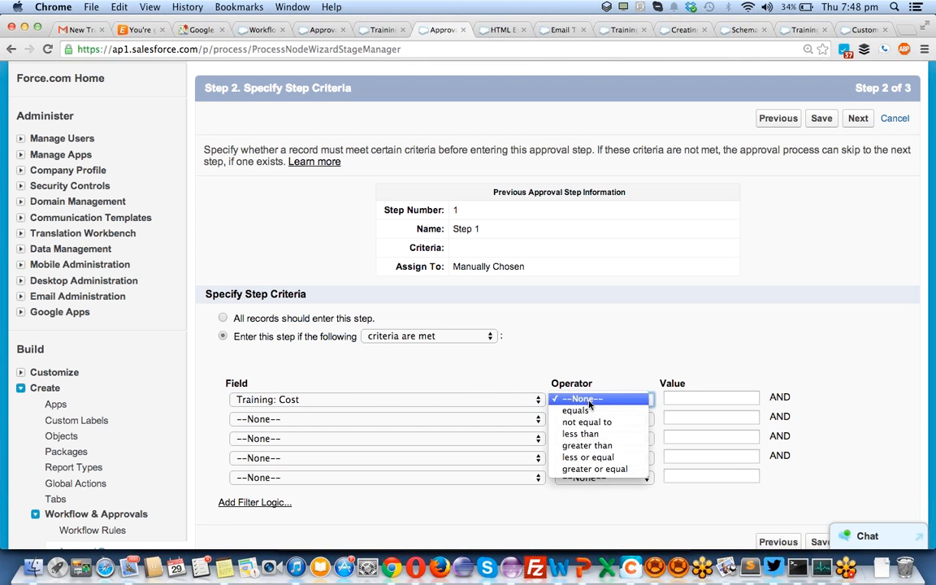
click(587, 445)
click(689, 399)
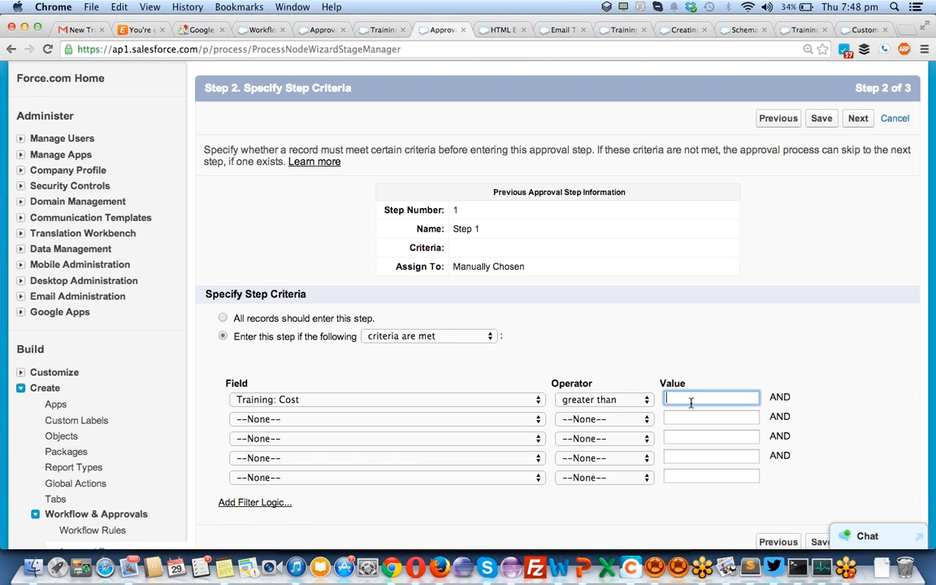
text(5000)
scroll(739, 280, down, 5)
click(822, 201)
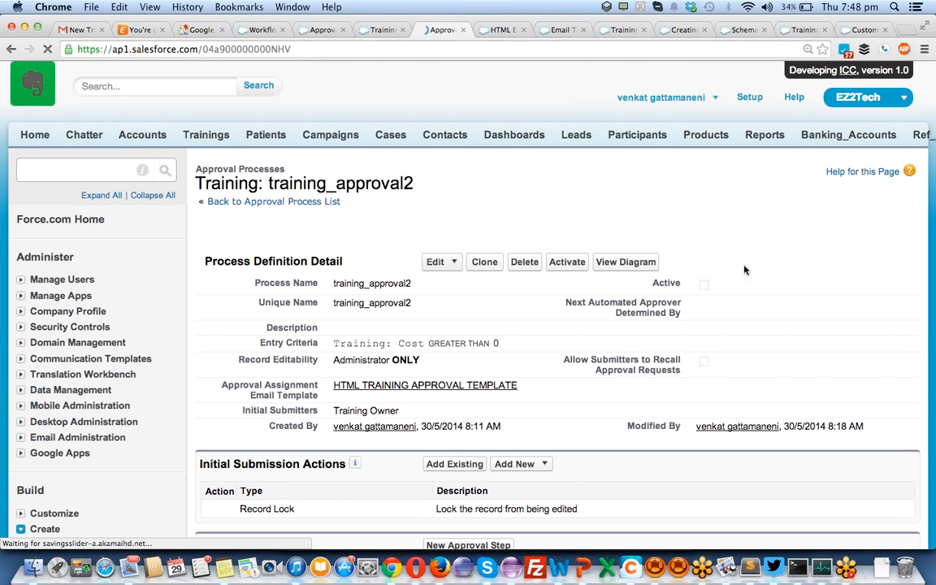
- Begin a new approval step from the Approval Steps section
scroll(609, 347, down, 5)
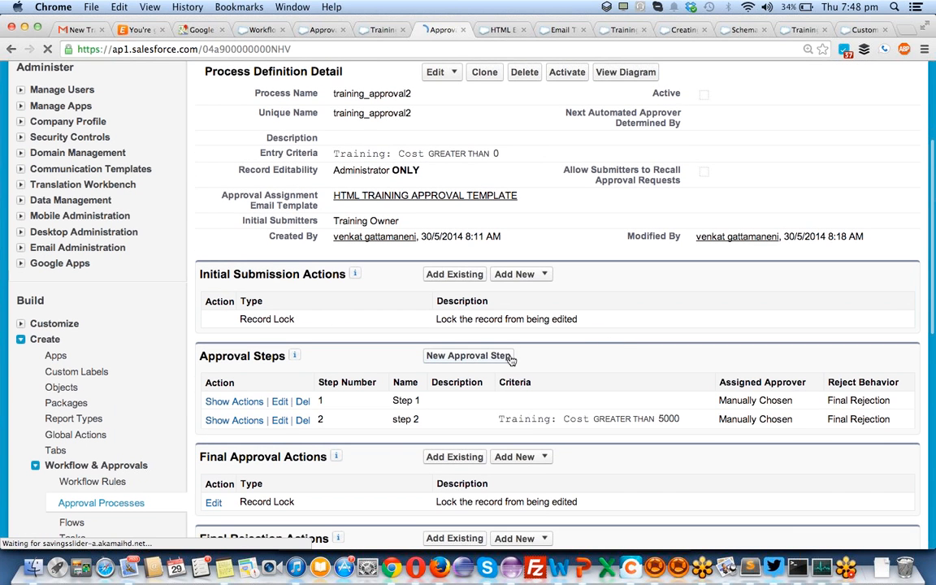
click(445, 357)
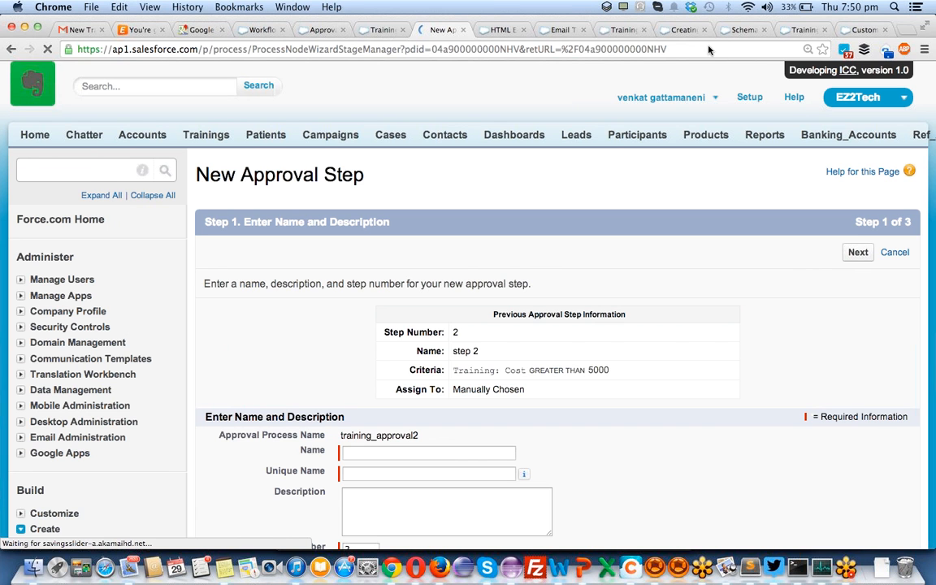
- Name the new approval step 'step3' with an auto-filled unique name
scroll(397, 331, down, 5)
click(357, 305)
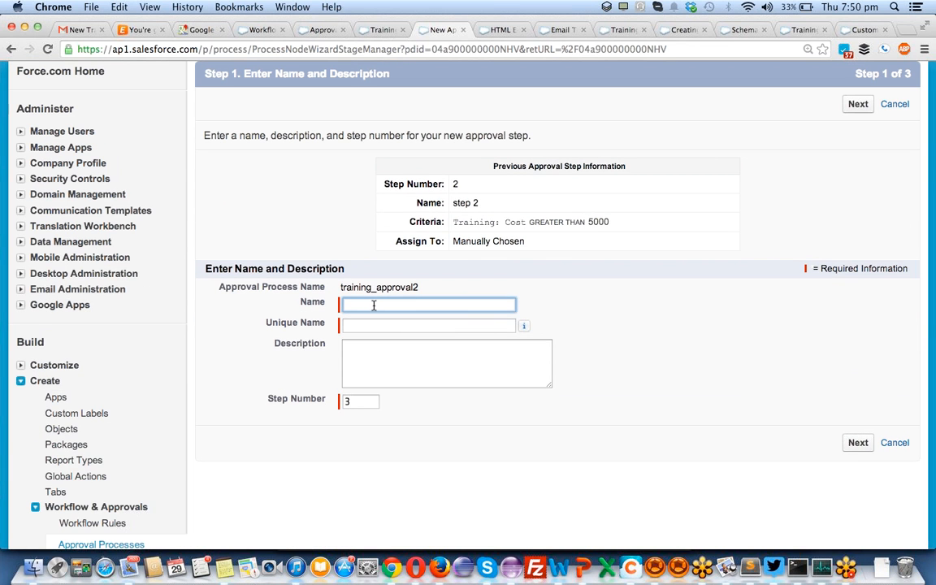
text(step3)
key(Tab)
key(Tab)
key(Tab)
key(Tab)
key(Tab)
key(Return)
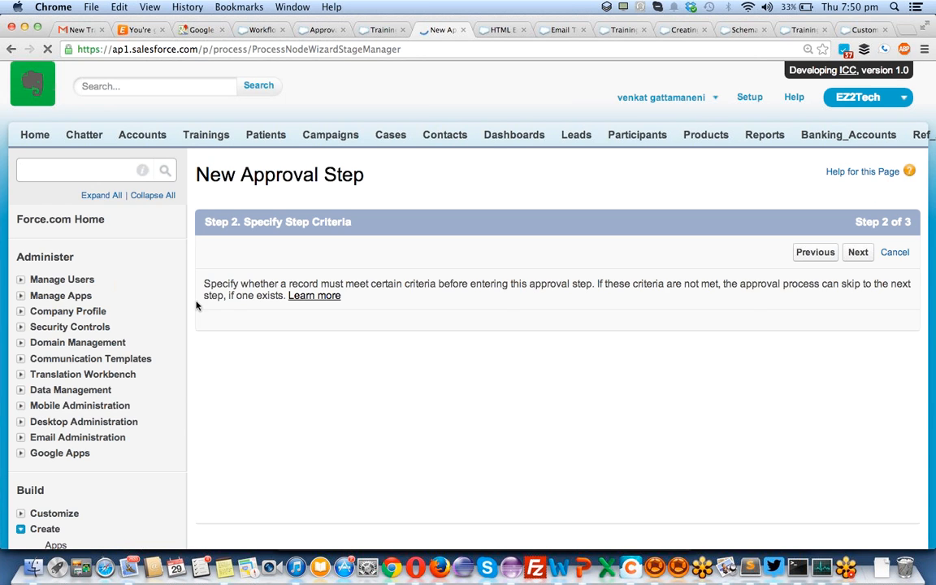
- Set step3's entry criteria to Training: Cost greater than 20000 and advance to approver selection
scroll(341, 366, down, 3)
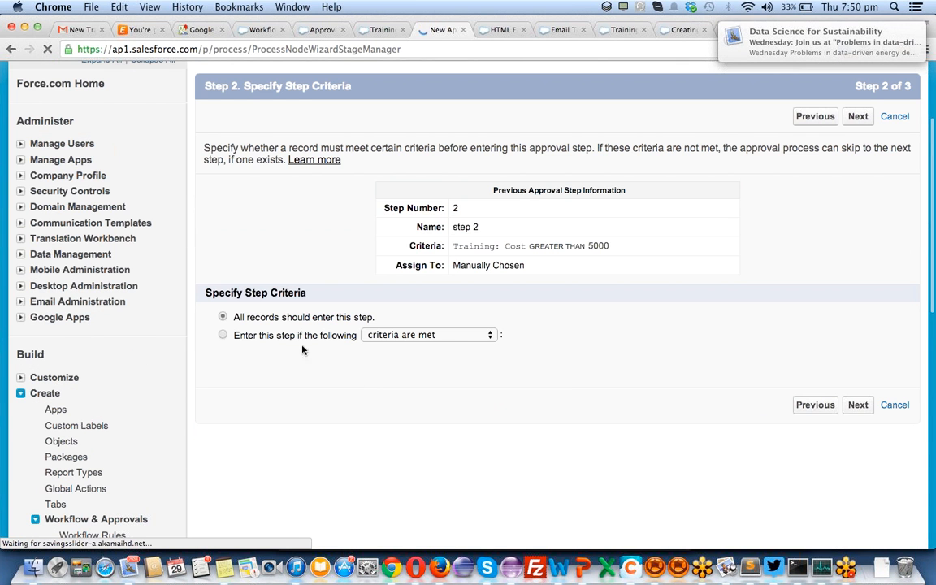
click(262, 334)
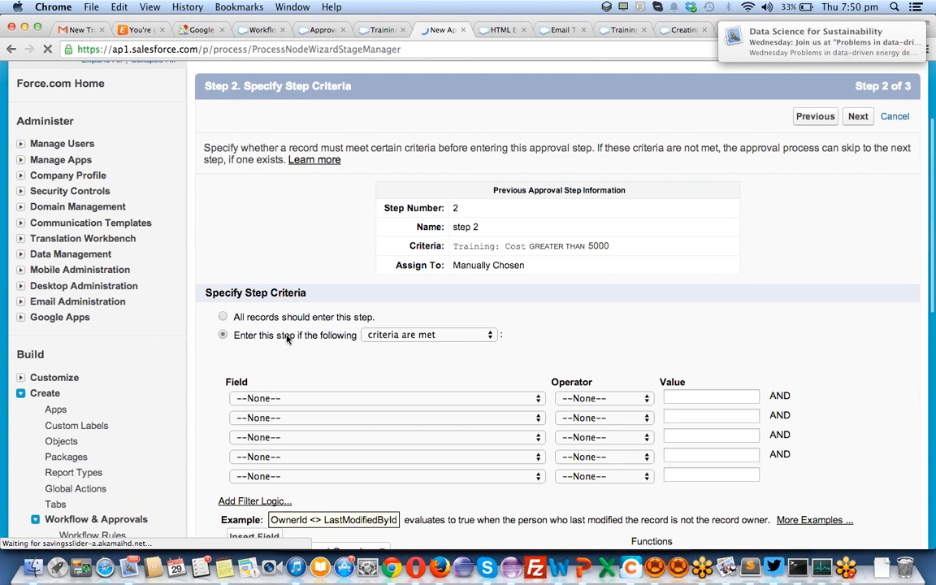
click(527, 399)
click(478, 445)
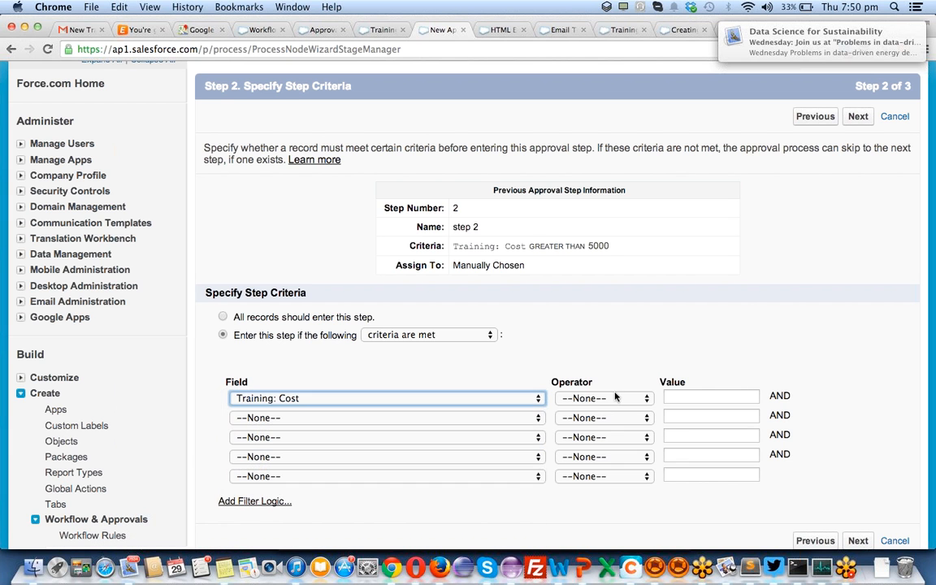
click(615, 396)
click(665, 426)
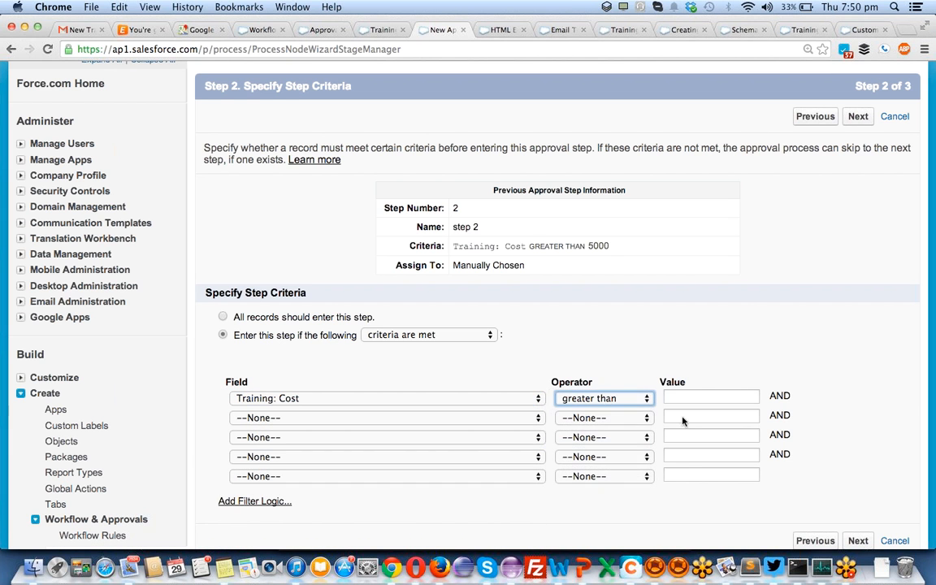
click(694, 397)
text(20000)
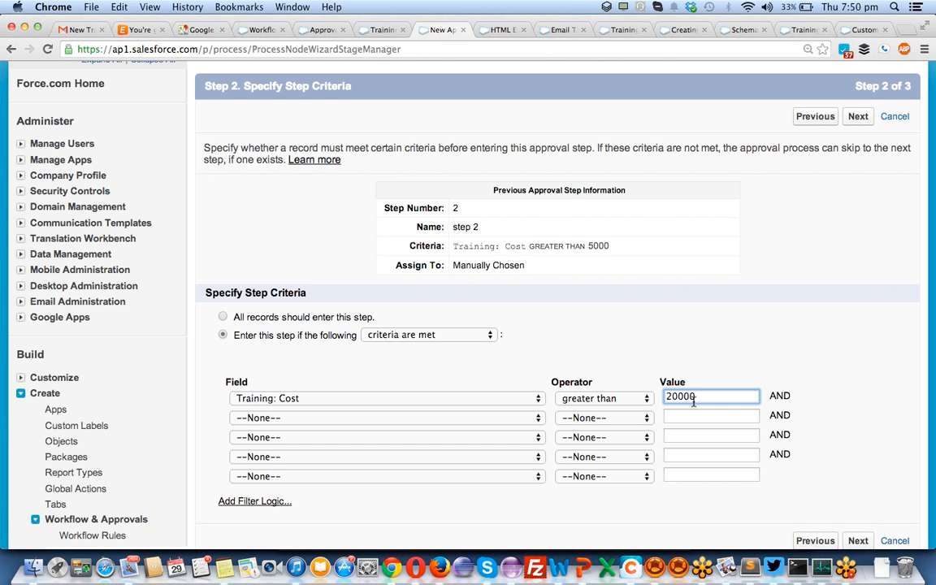
scroll(885, 366, down, 5)
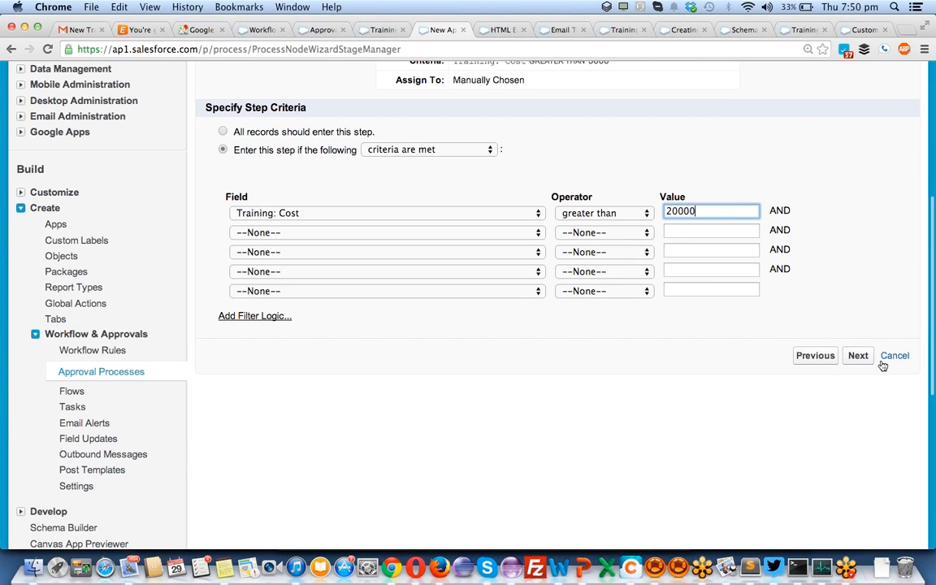
click(855, 358)
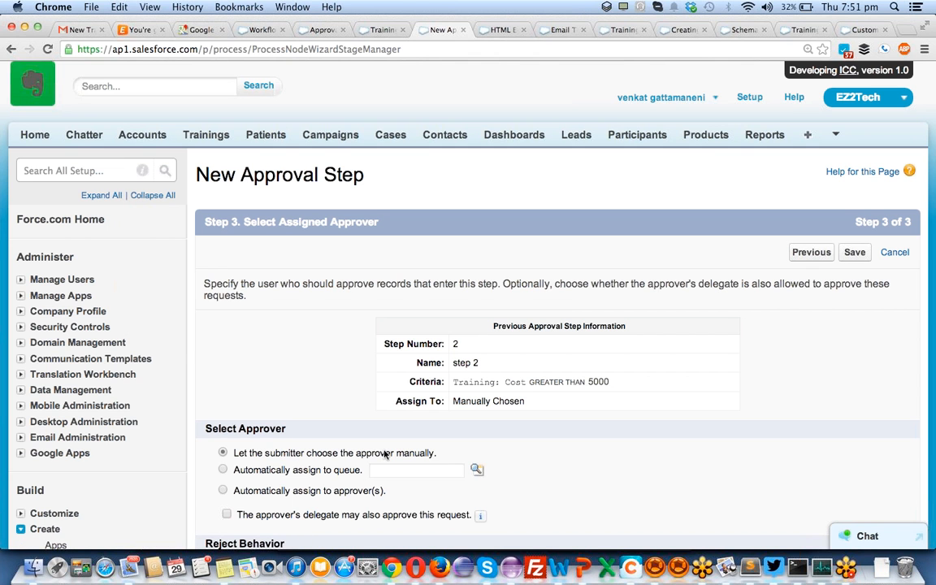
scroll(428, 451, down, 5)
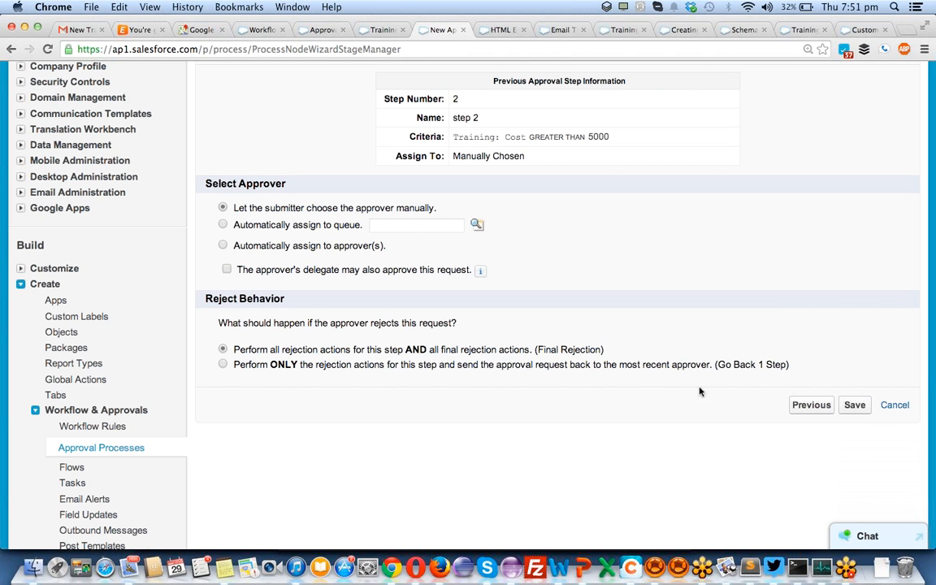
click(854, 405)
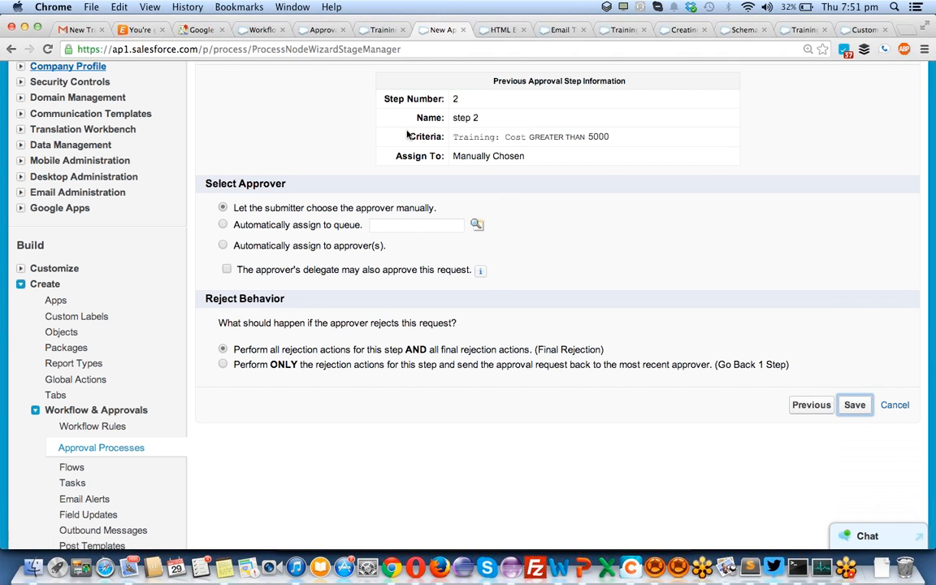
drag(218, 323, 272, 322)
drag(325, 342, 487, 372)
- Save the approval step with its current settings, which fails with a Data Uniqueness Violation
click(484, 376)
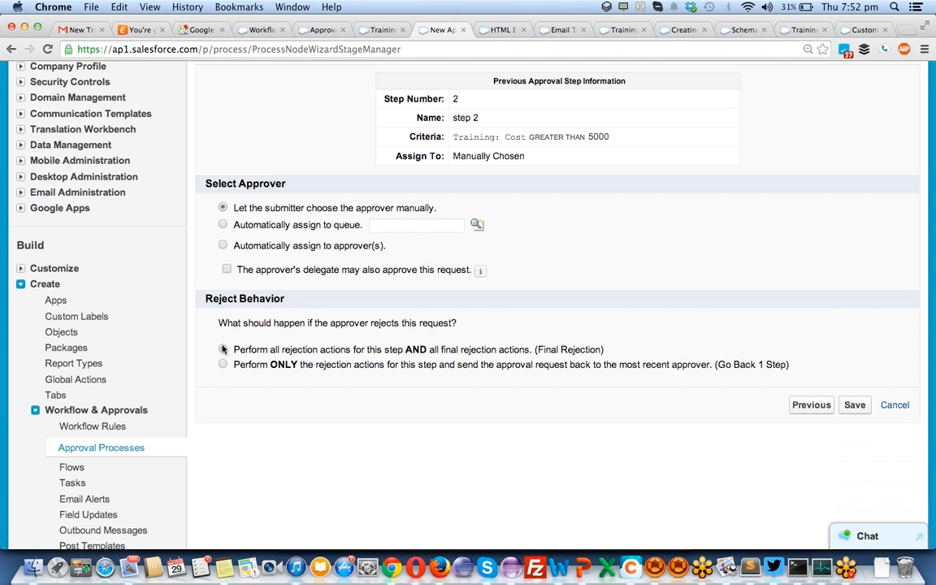
click(855, 405)
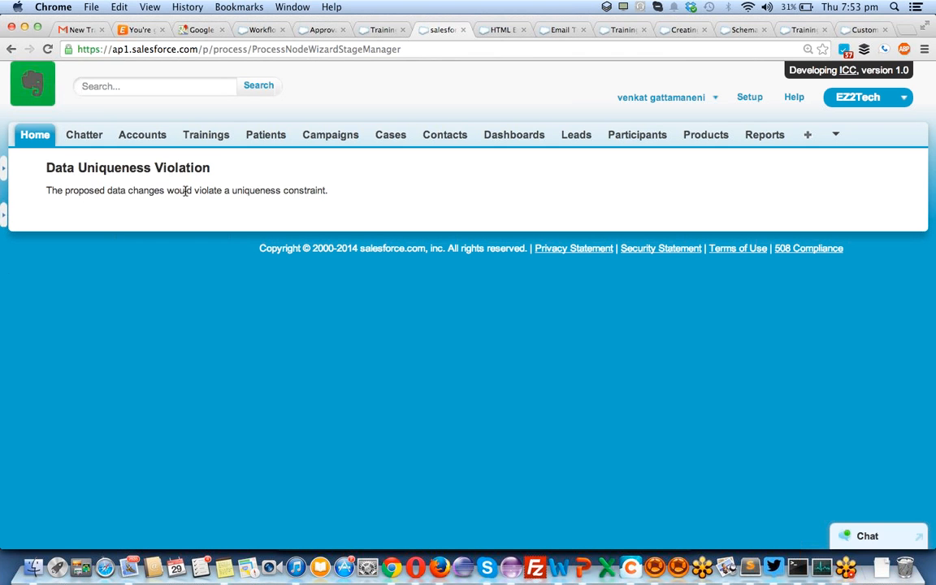
- Retry saving with rejection set to Go Back 1 Step, then return to Specify Step Criteria
double_click(264, 190)
click(11, 50)
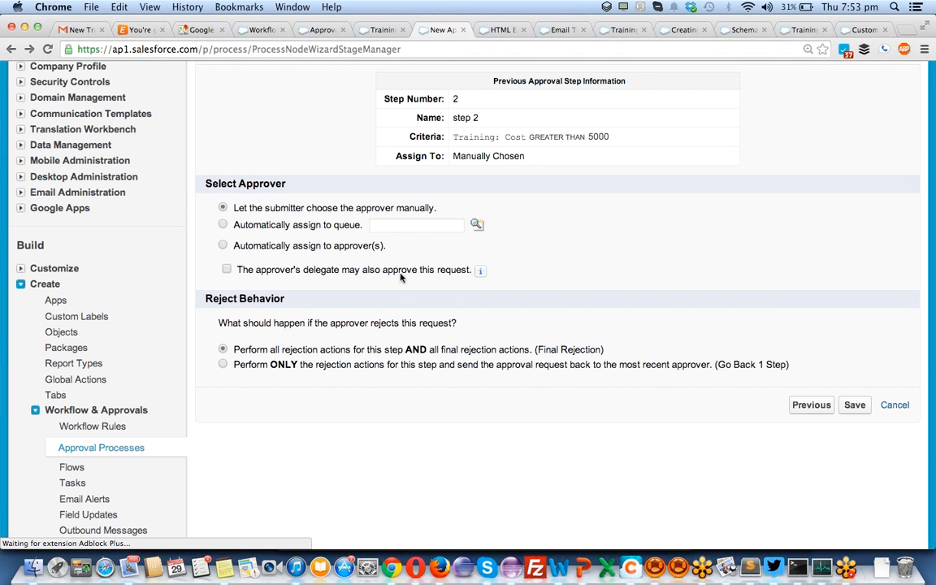
scroll(447, 298, up, 2)
scroll(430, 291, up, 1)
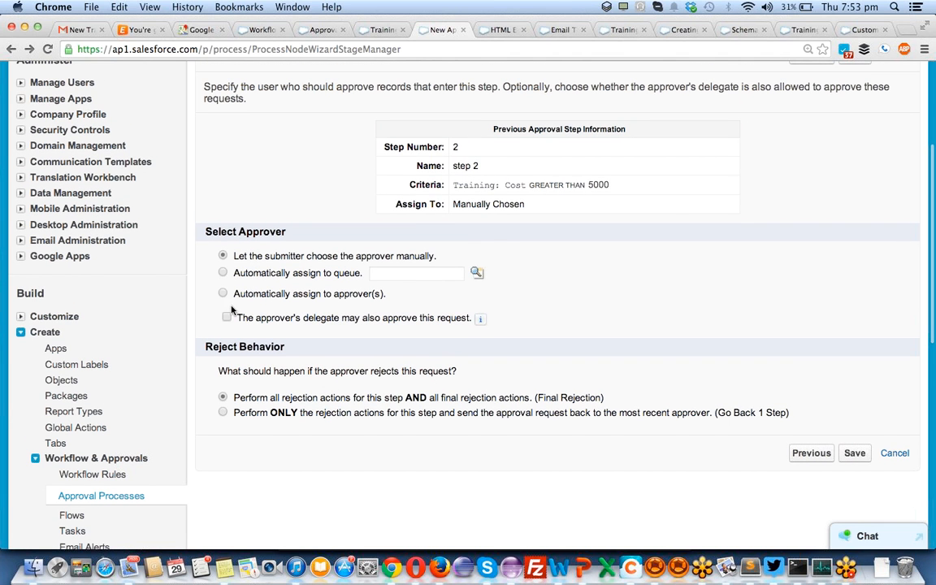
click(222, 411)
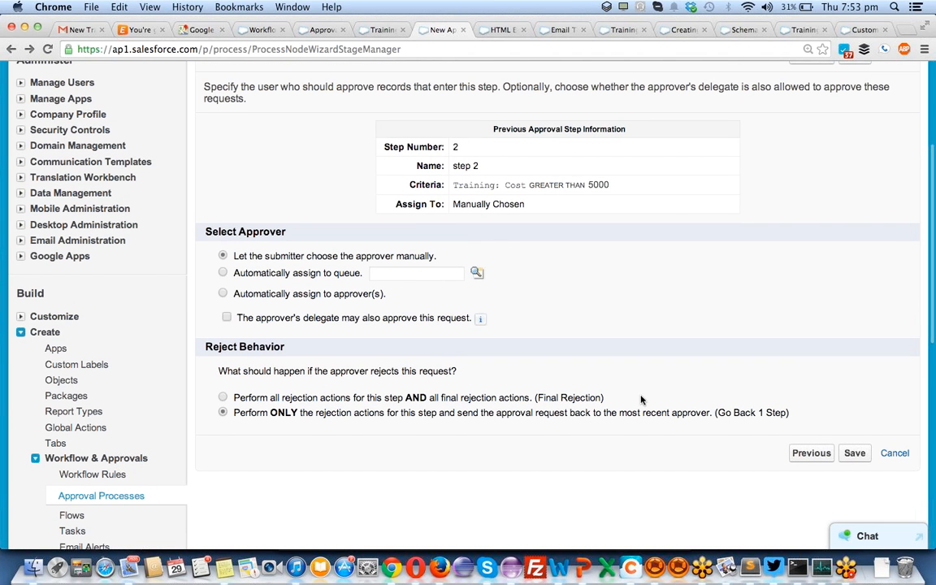
click(855, 456)
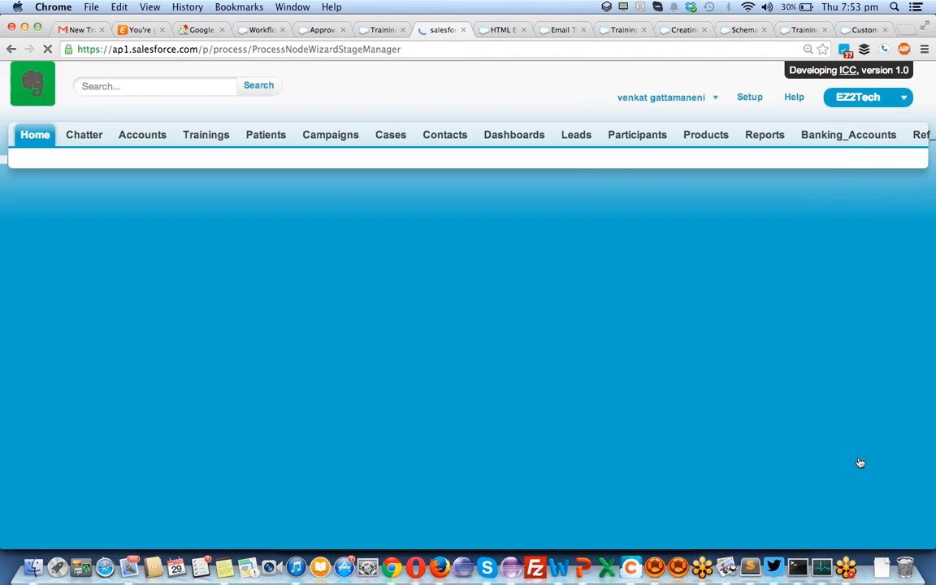
scroll(434, 319, left, 5)
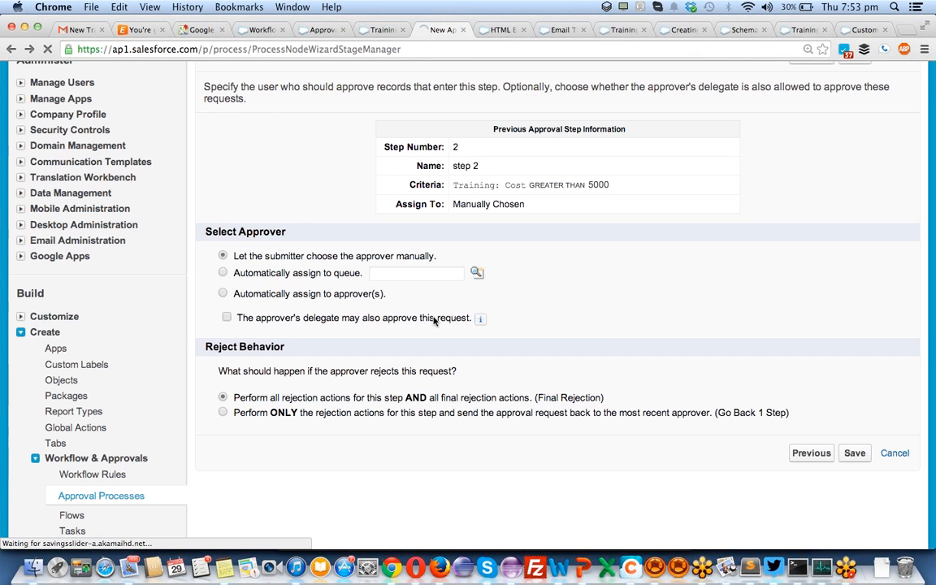
scroll(434, 320, left, 5)
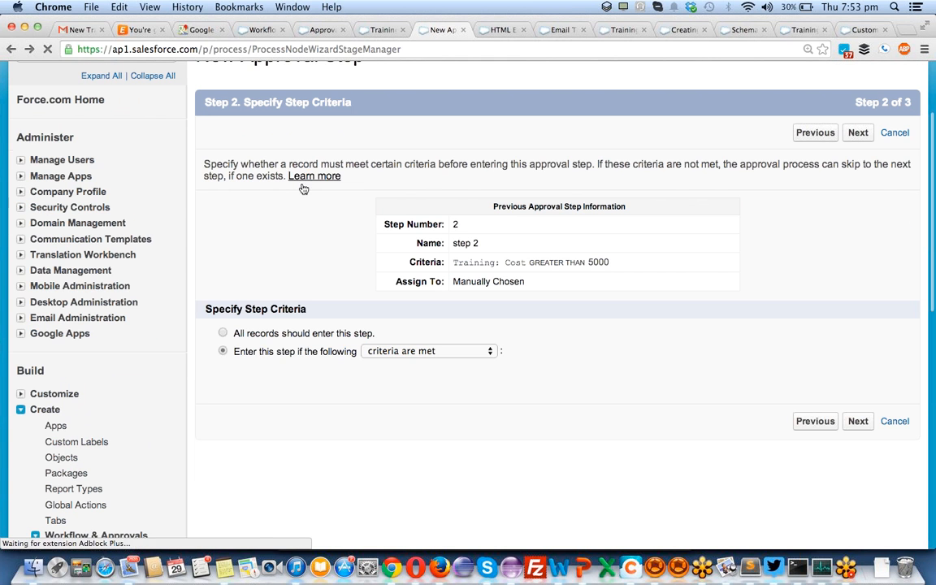
- Change the step's filter to Training: Cost greater than 10000 instead of 20000
click(222, 351)
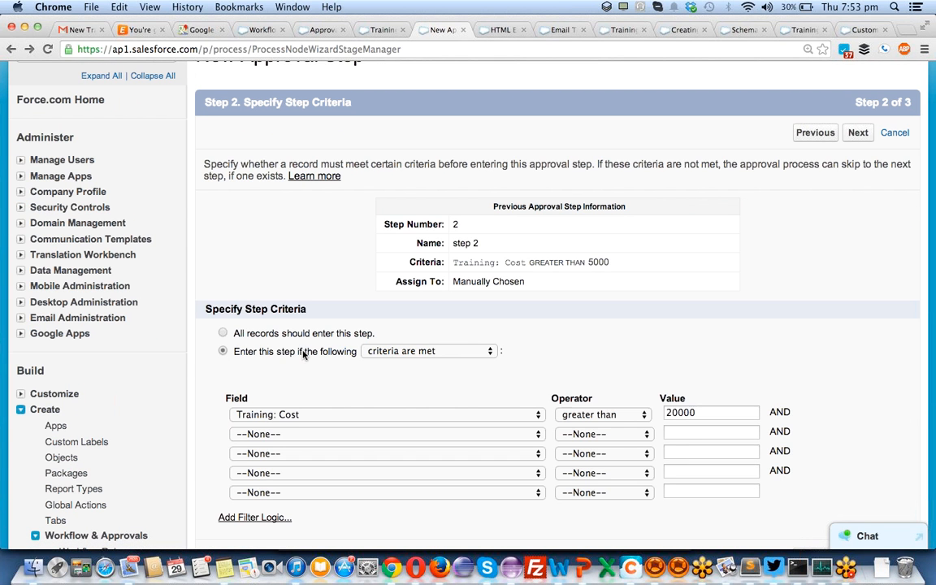
click(680, 412)
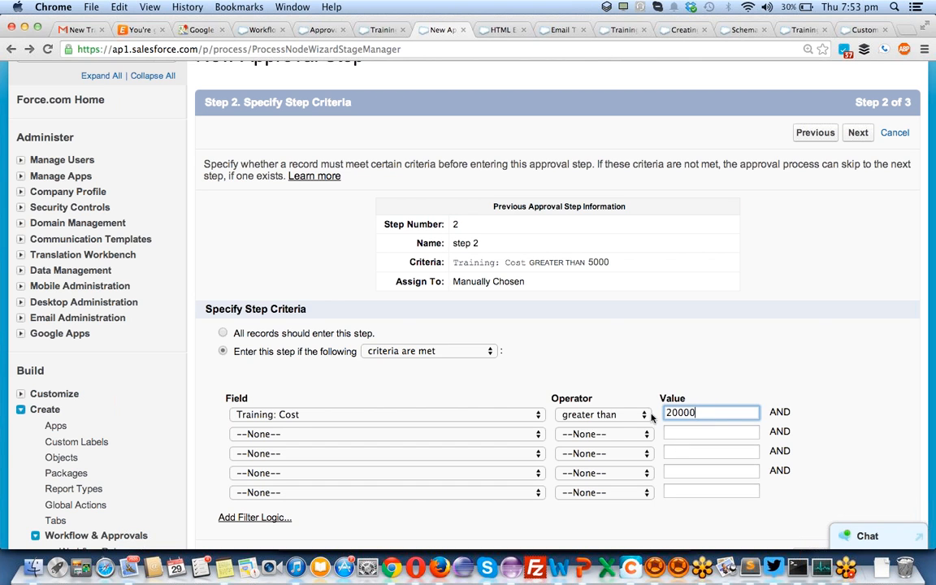
click(613, 416)
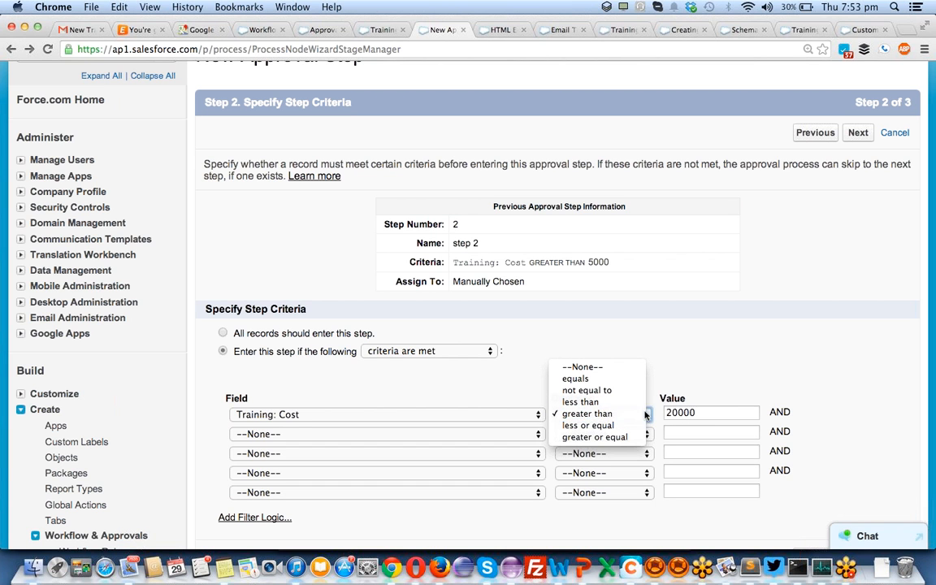
click(601, 413)
double_click(674, 413)
text(10000)
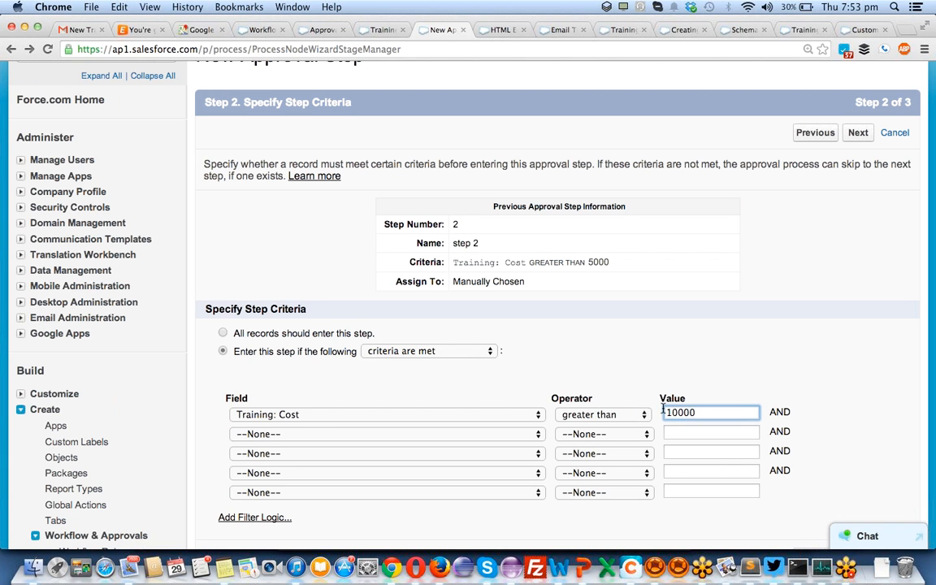
scroll(526, 359, down, 3)
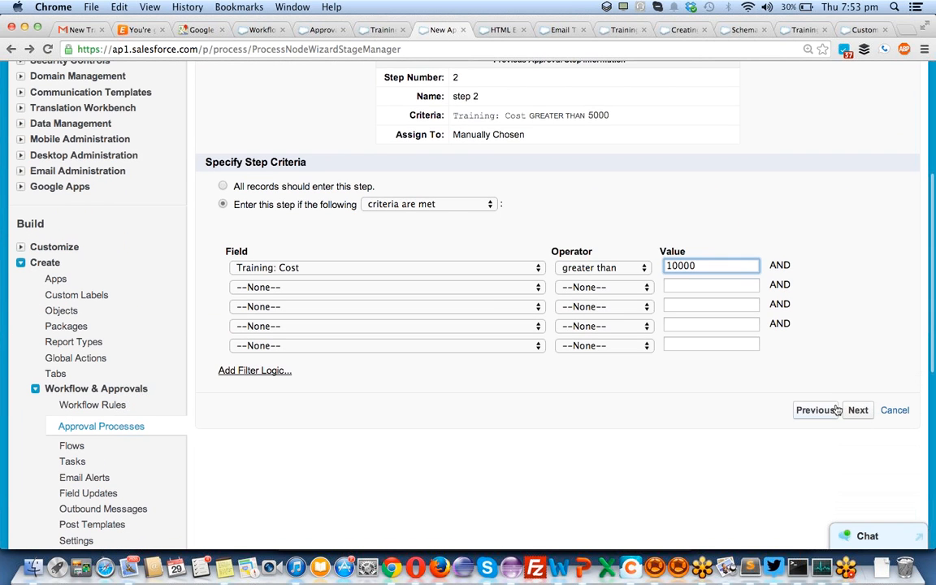
click(865, 414)
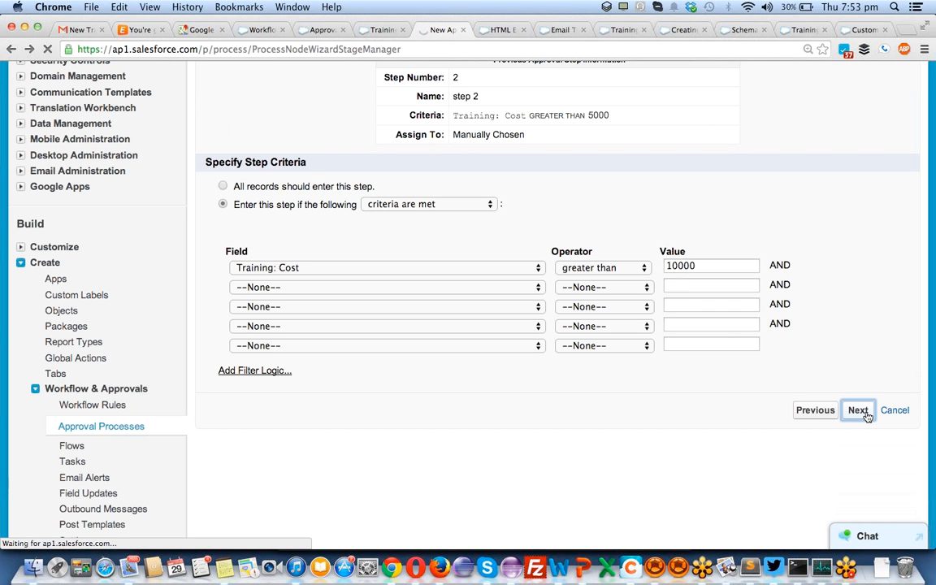
scroll(581, 459, up, 5)
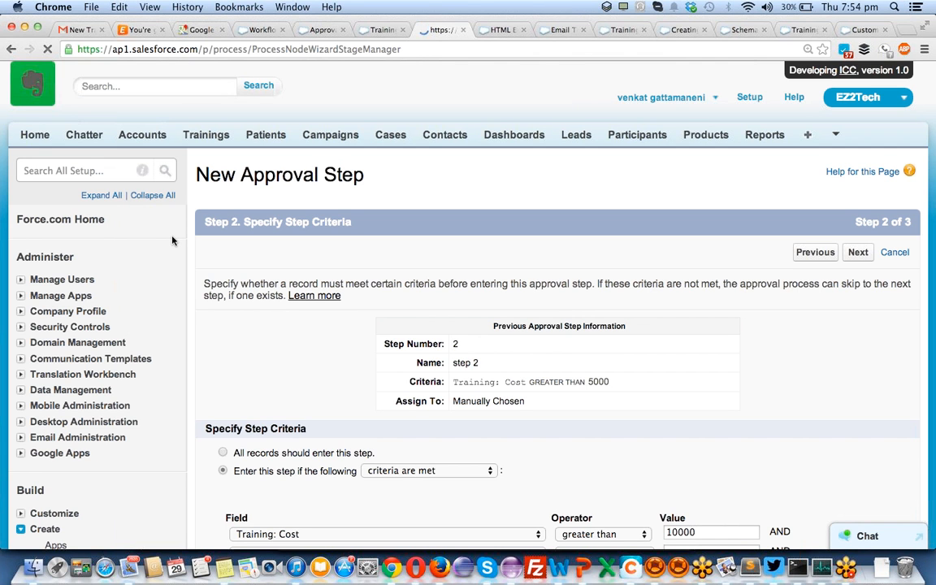
- Glance at the Training-000085 record, then open Training's Approval Processes list in a new tab
click(391, 31)
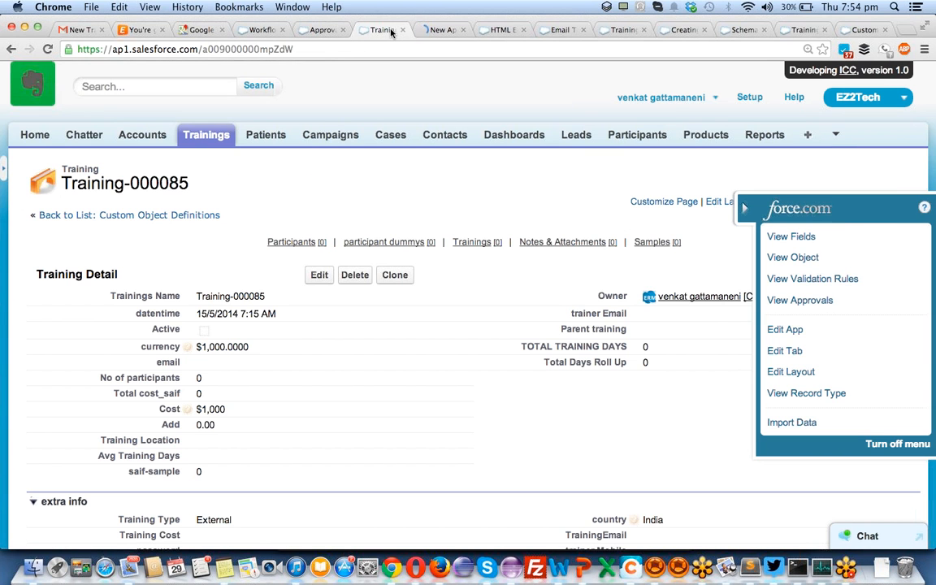
click(438, 30)
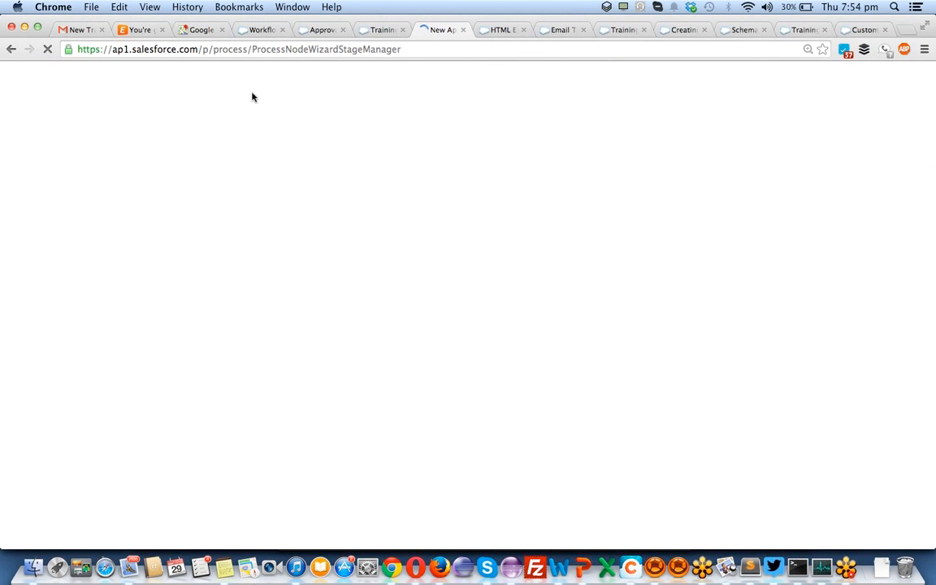
click(378, 31)
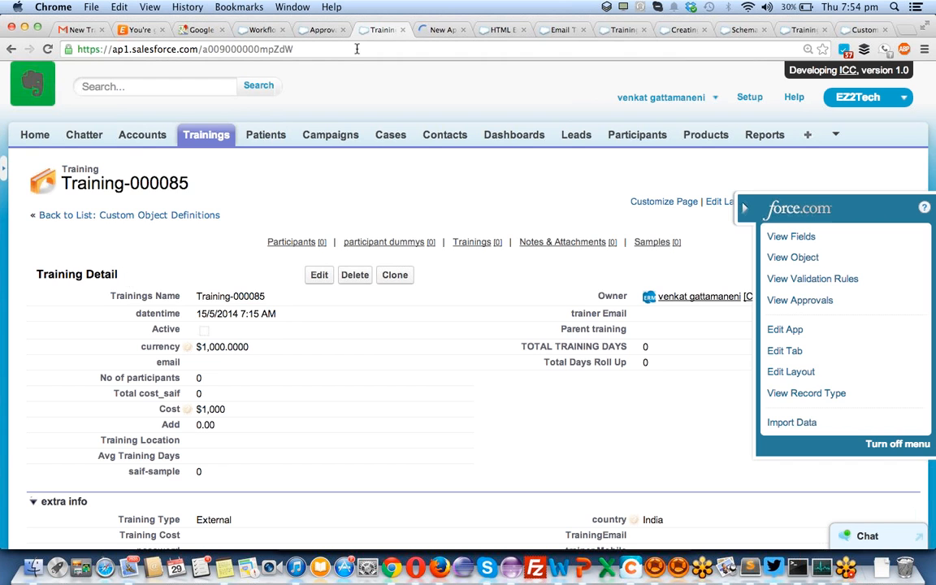
click(439, 30)
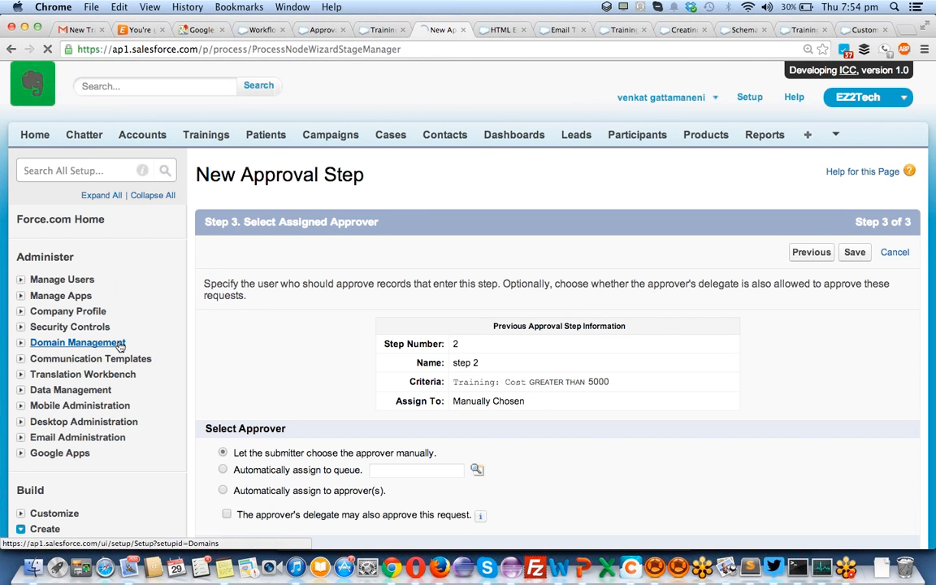
scroll(118, 345, down, 10)
scroll(118, 346, up, 5)
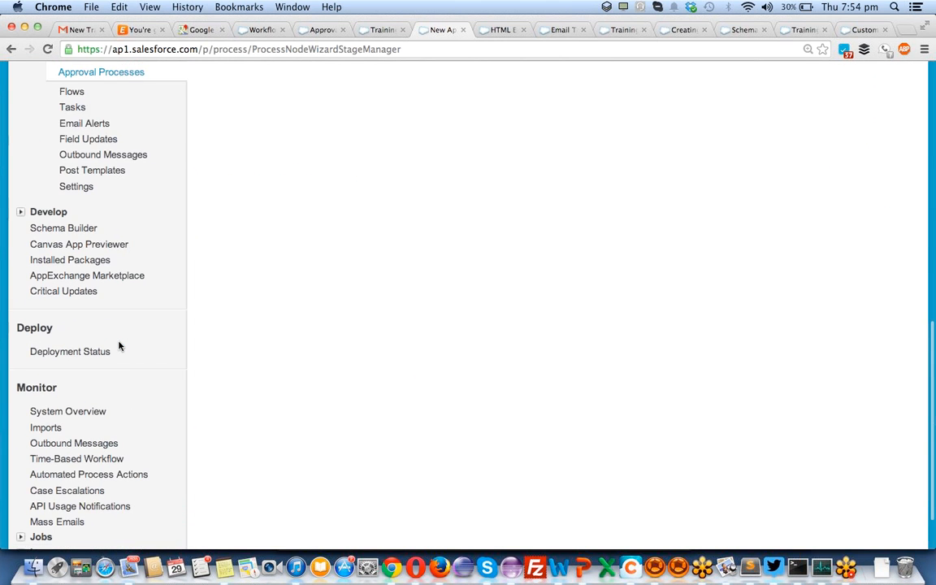
super+click(96, 159)
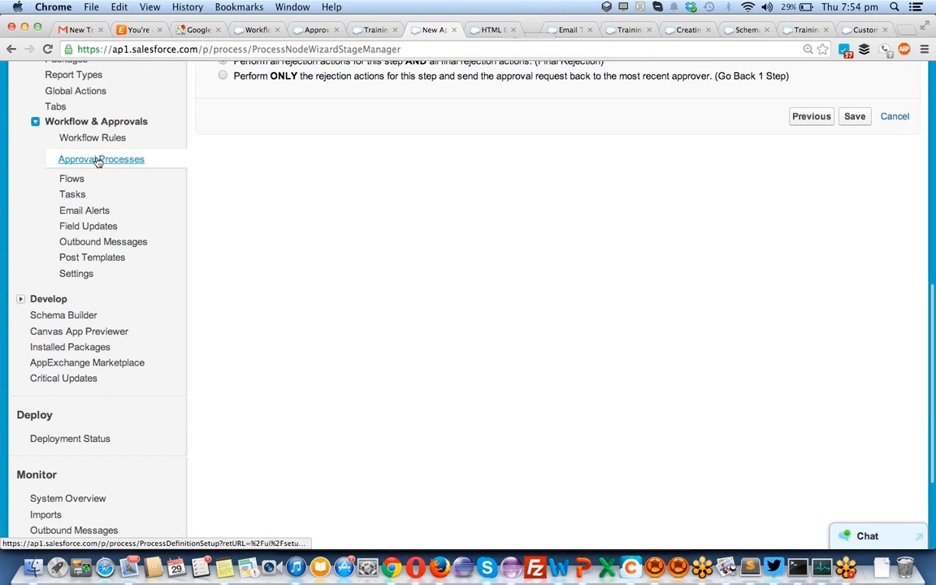
click(529, 29)
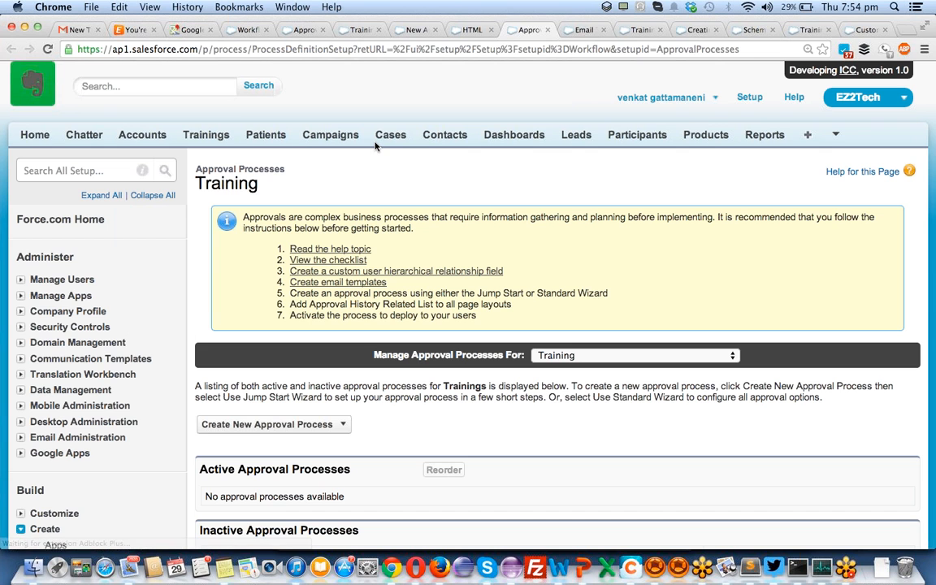
- Open training_approval2 and review its three steps, including step3 for Cost over 20000
scroll(339, 401, down, 5)
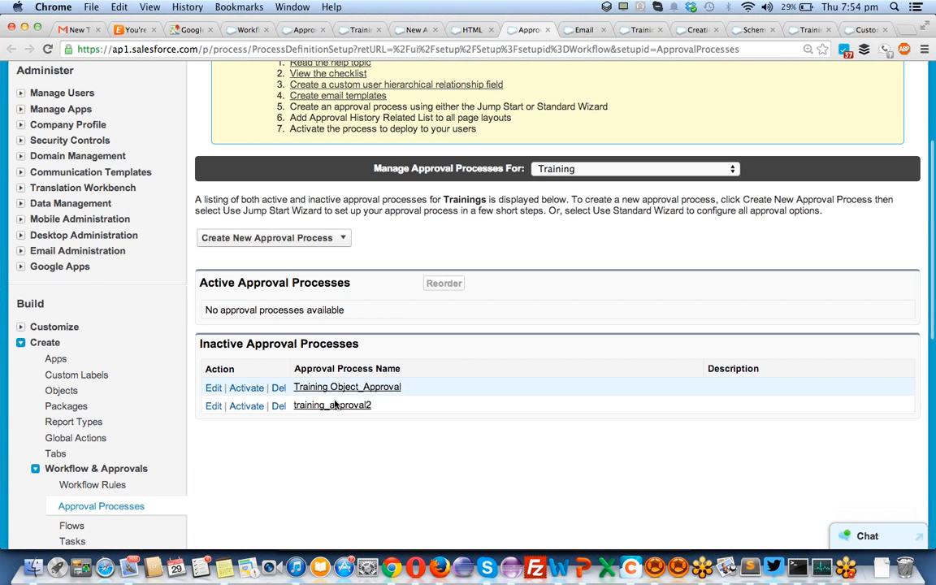
click(333, 406)
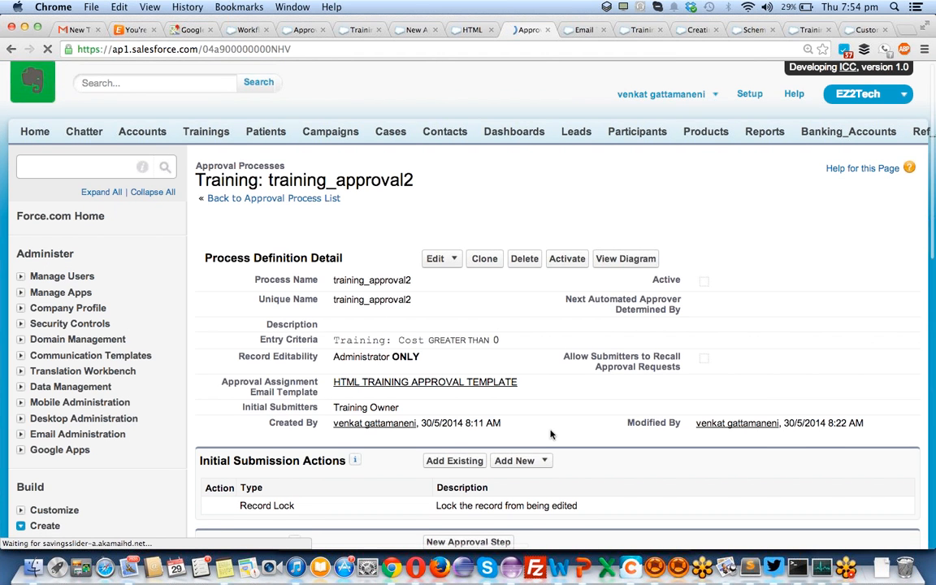
scroll(550, 435, down, 5)
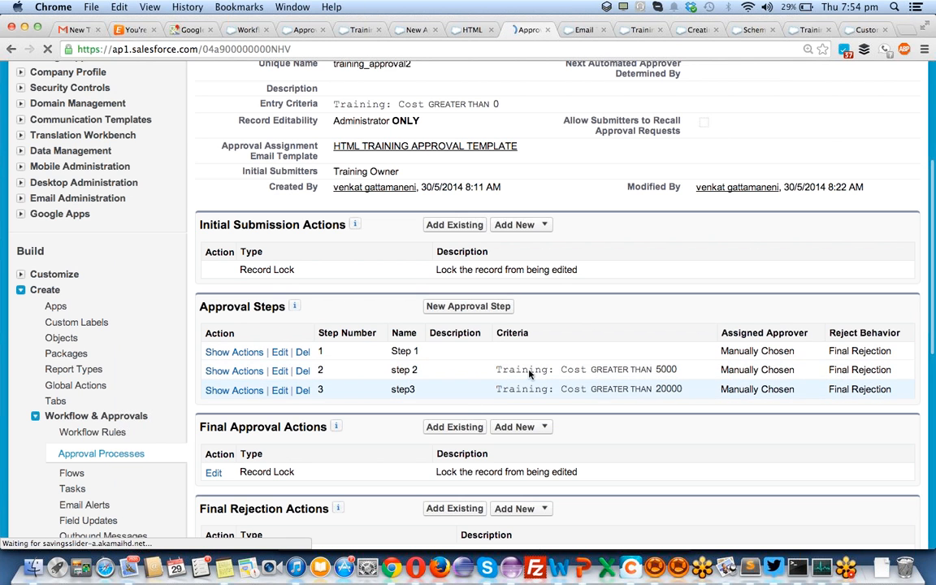
scroll(497, 366, down, 4)
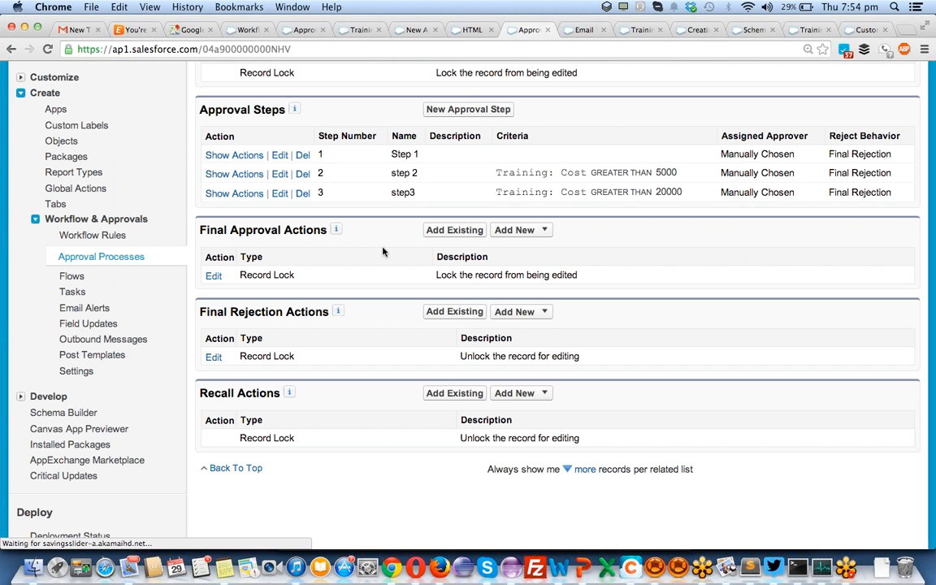
scroll(366, 420, up, 6)
scroll(366, 421, down, 3)
scroll(368, 421, up, 3)
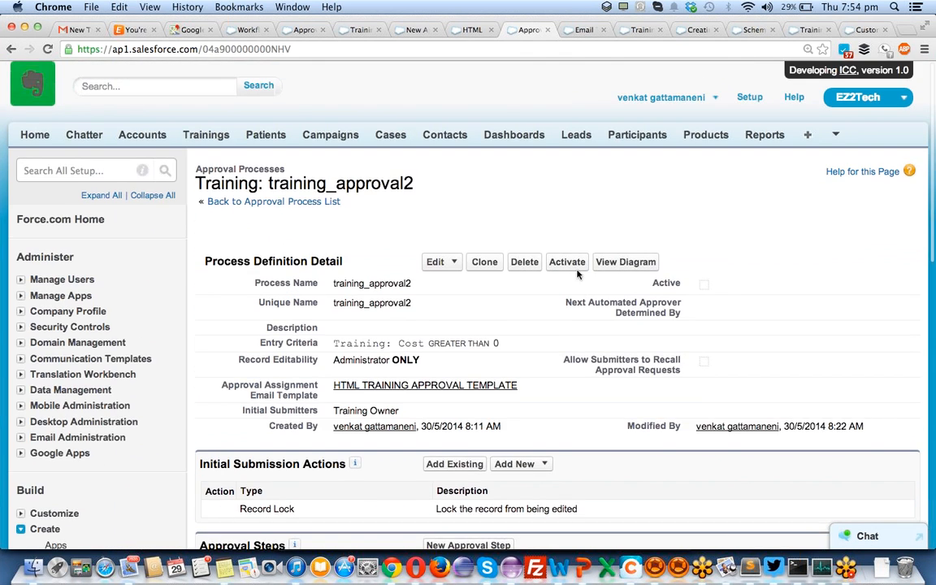
- Activate training_approval2 and inspect Step 1 in its process diagram
click(569, 262)
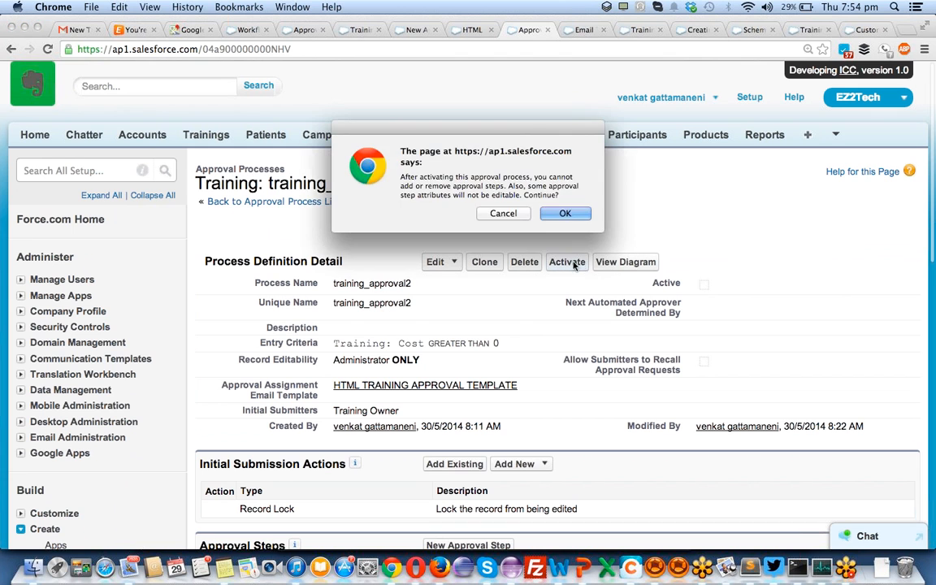
click(565, 214)
click(626, 266)
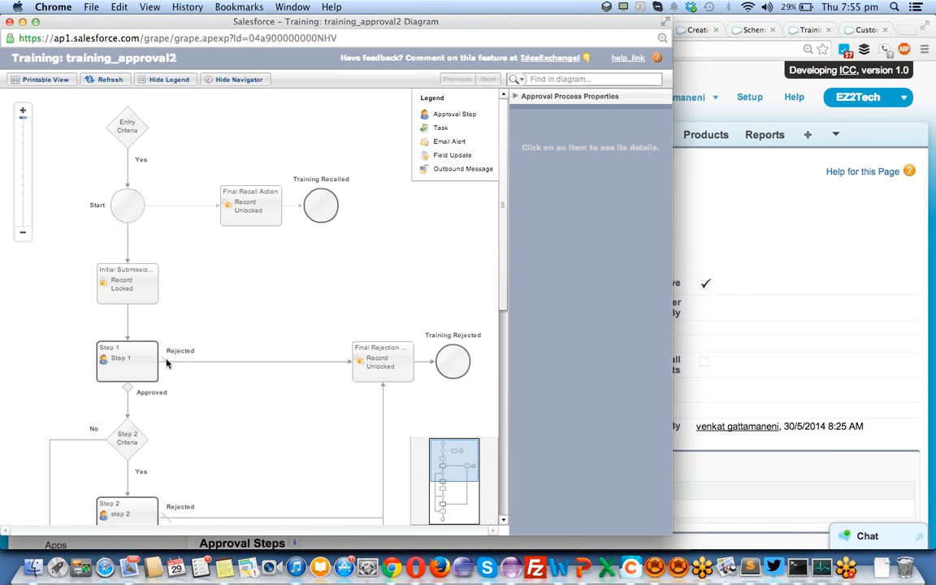
click(127, 352)
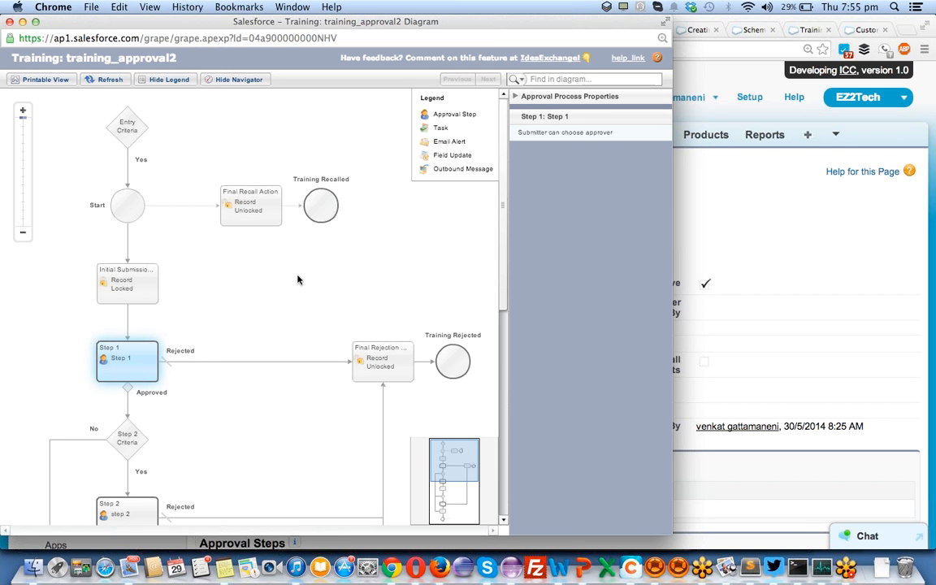
drag(504, 229, 503, 327)
- Review the Step 2 criteria, email alert approval action and final approval action, then close the diagram
click(127, 247)
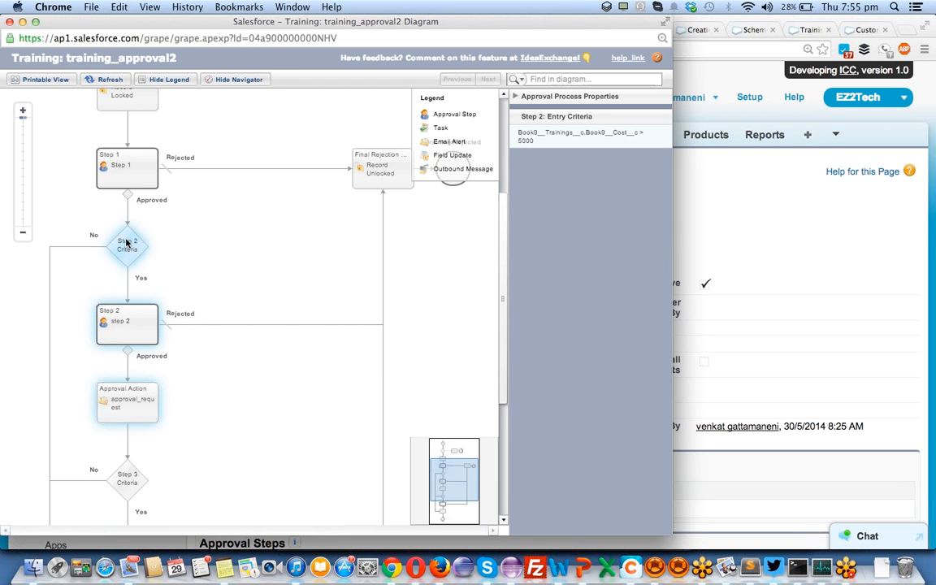
click(127, 402)
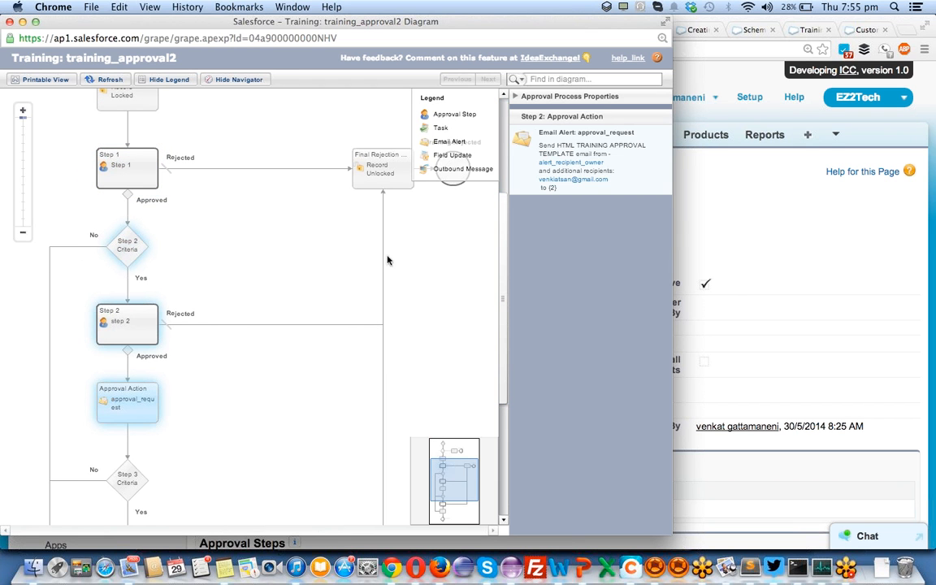
scroll(259, 388, down, 5)
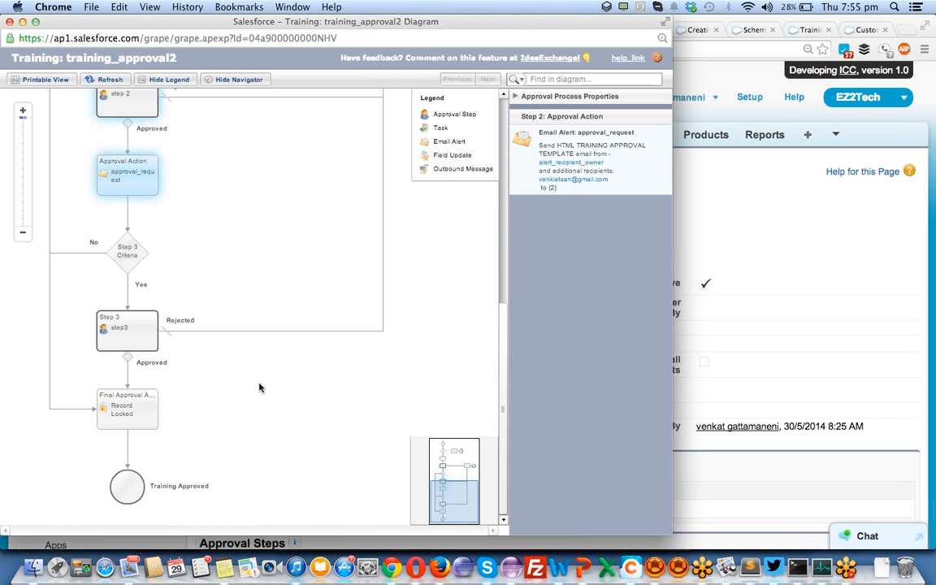
click(113, 398)
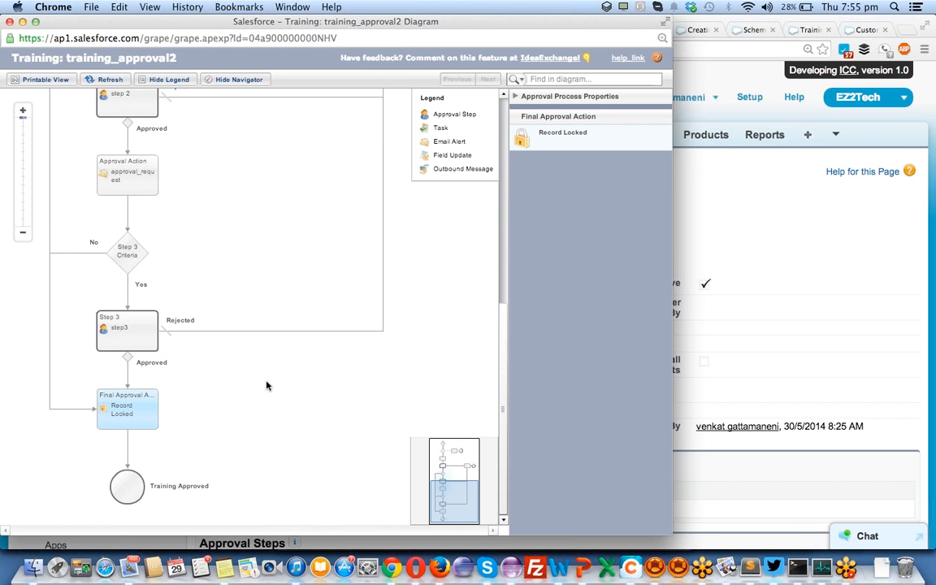
scroll(260, 378, up, 5)
click(9, 21)
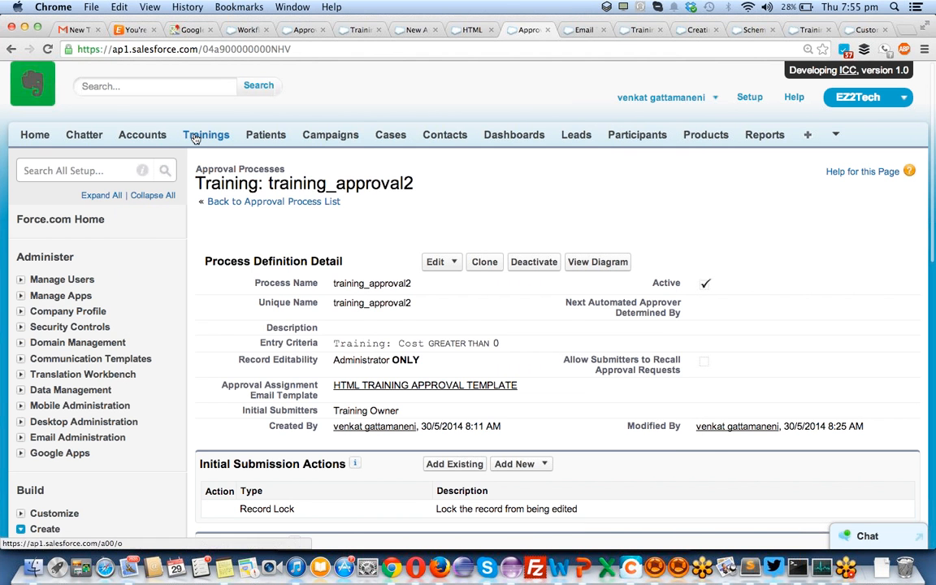
- Open the Trainings list in a new browser tab
right_click(195, 139)
click(229, 143)
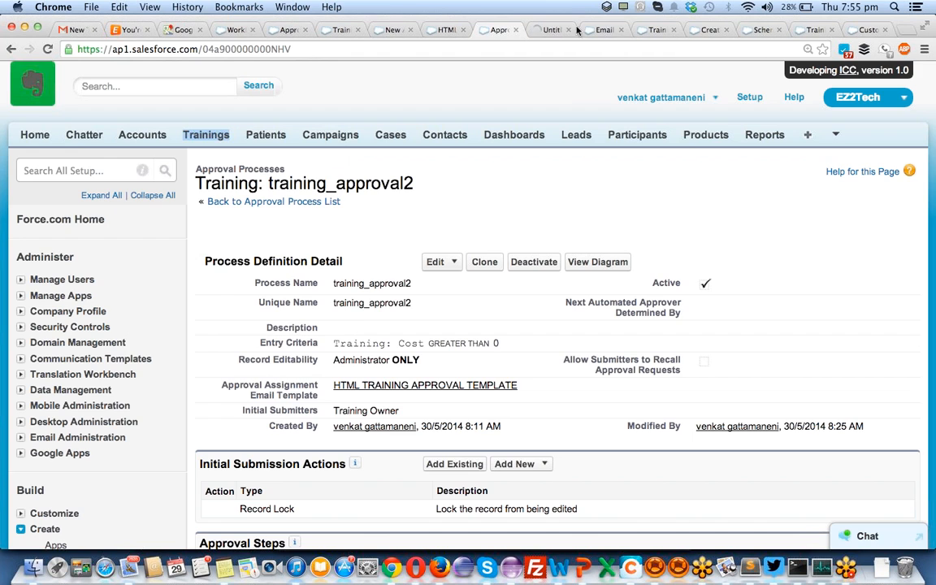
click(549, 30)
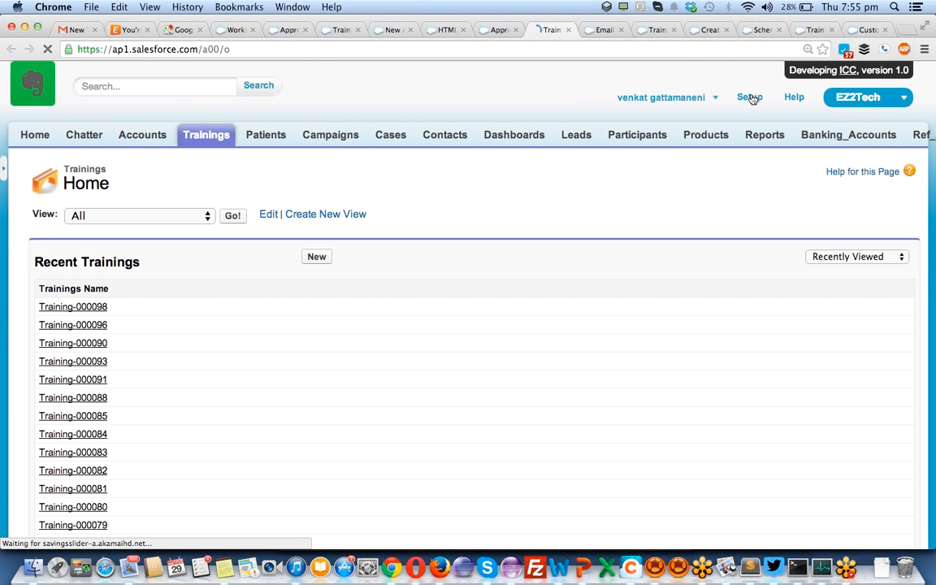
- Open Setup in another new tab and show the Users list under Manage Users
right_click(751, 98)
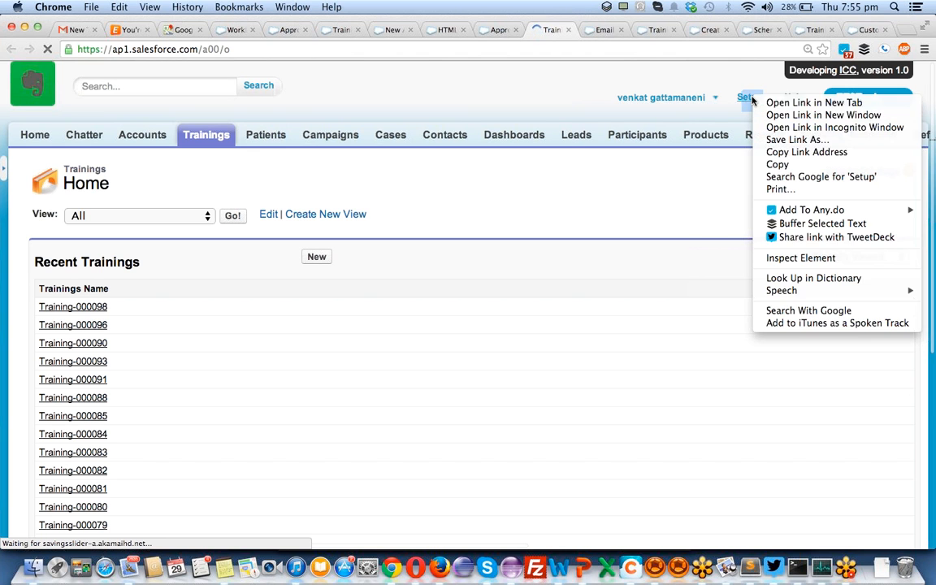
click(767, 103)
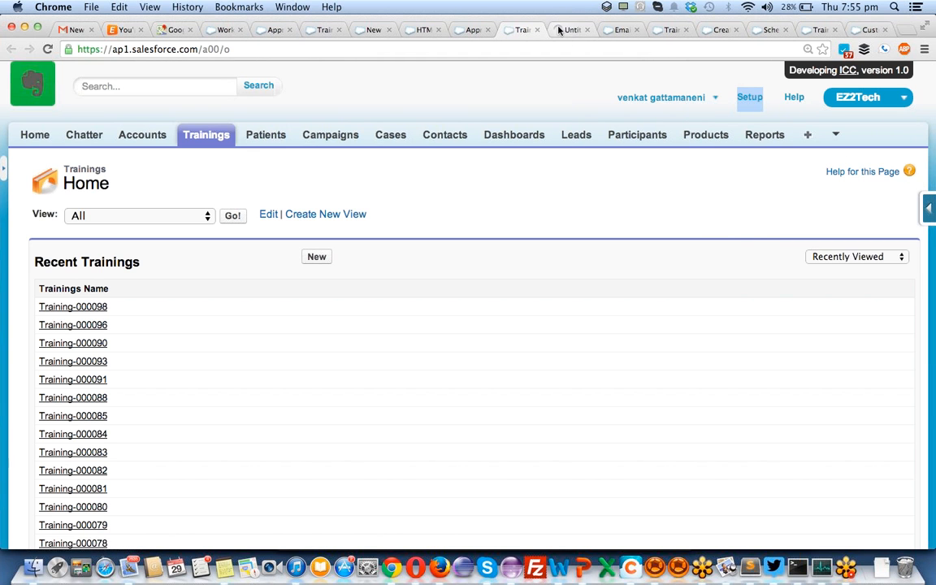
click(560, 31)
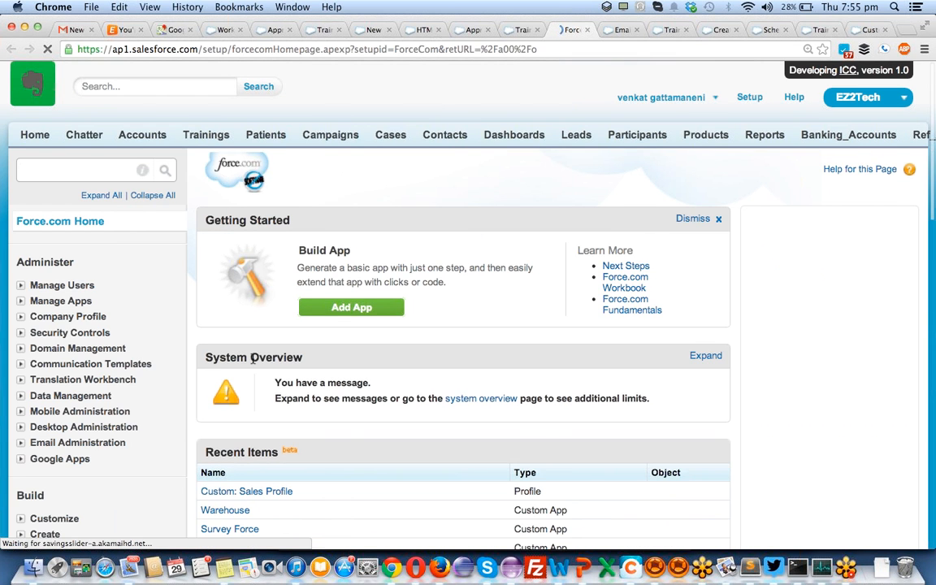
scroll(253, 359, down, 3)
scroll(252, 359, down, 2)
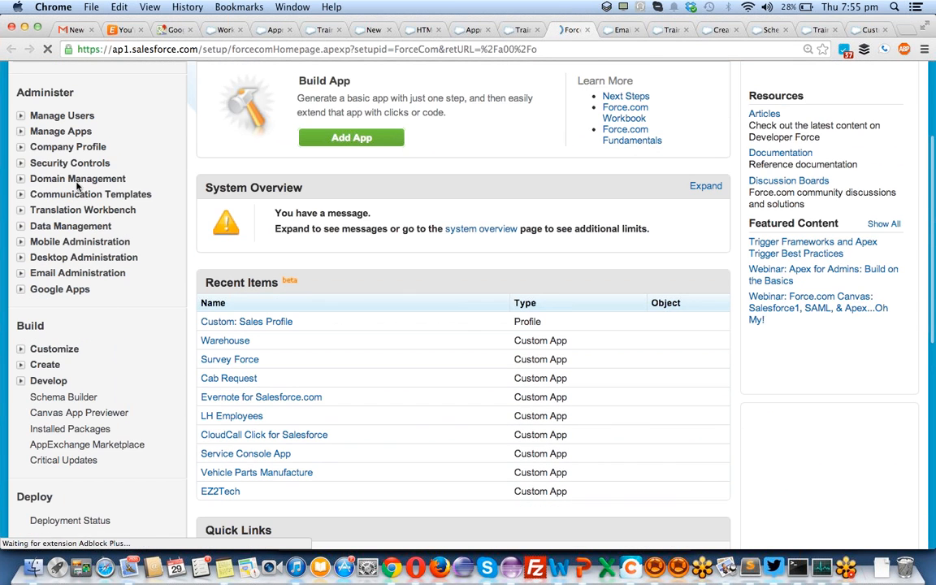
click(19, 115)
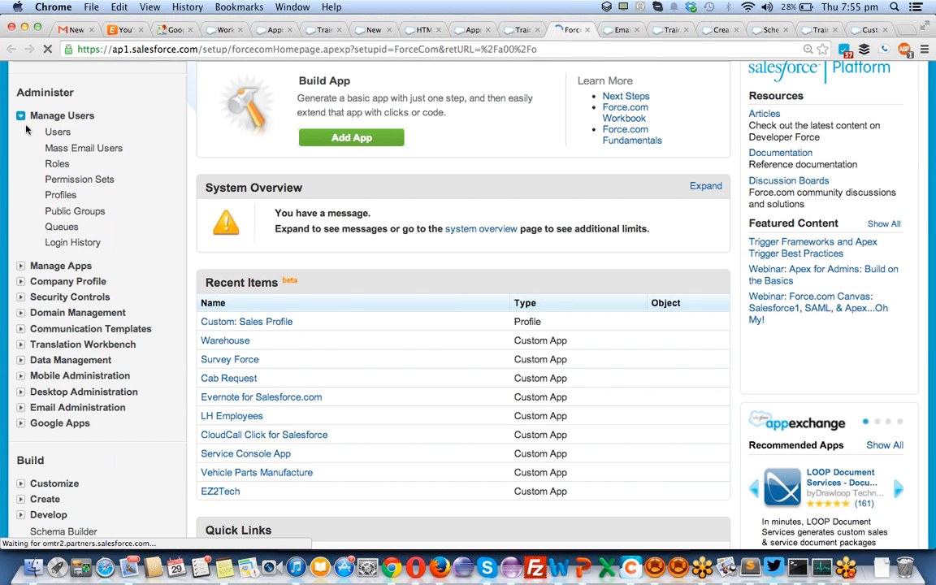
click(55, 132)
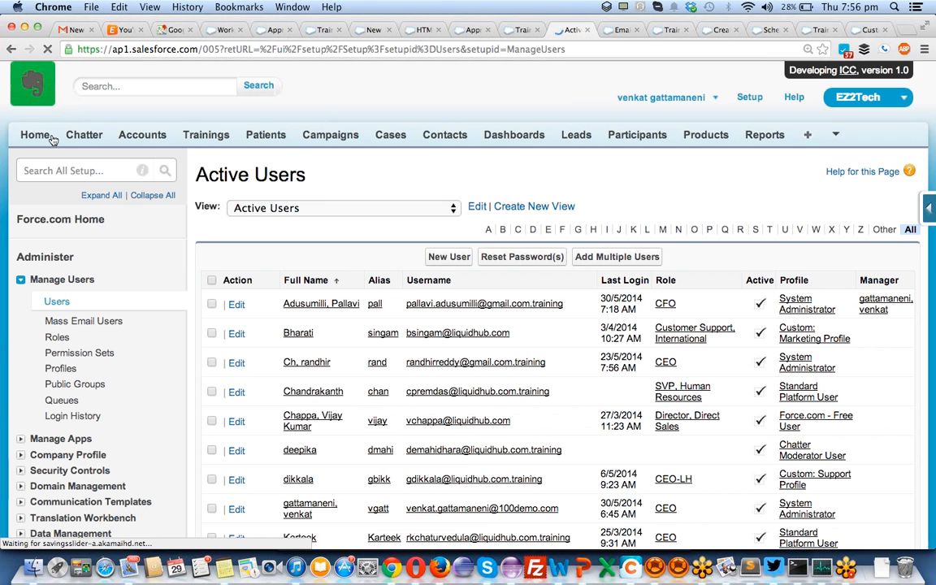
scroll(288, 327, down, 5)
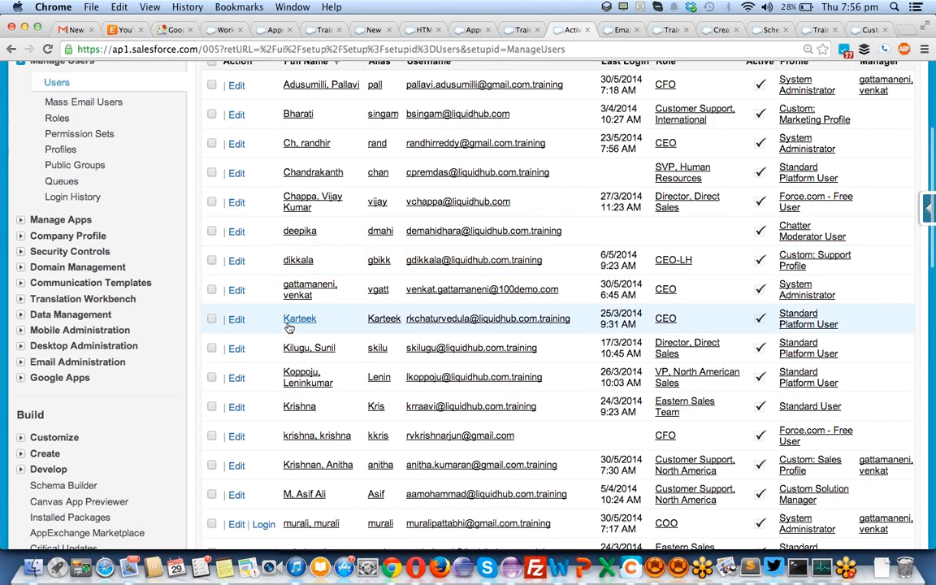
scroll(288, 326, down, 5)
- Log in as another user from the Users list and open the Trainings home list
click(263, 312)
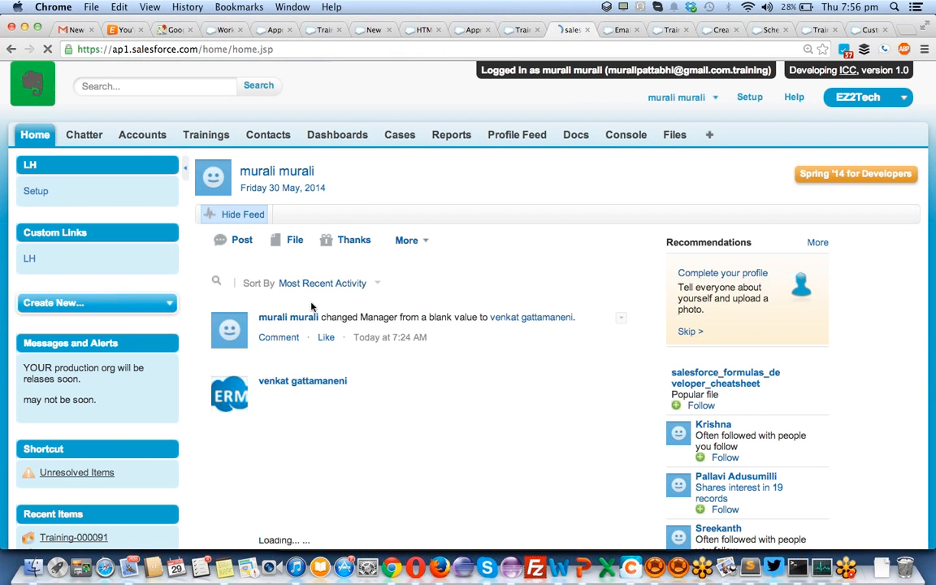
scroll(333, 376, down, 5)
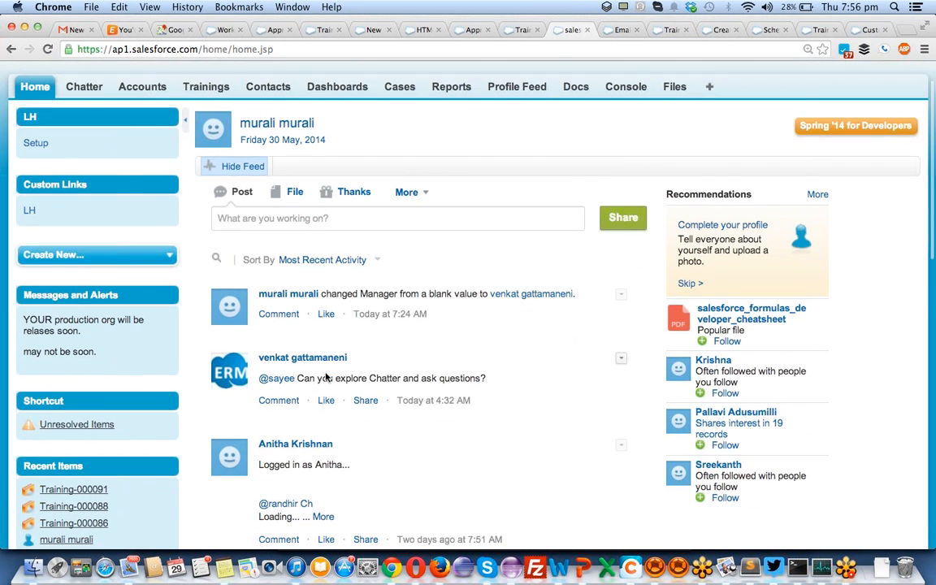
scroll(327, 378, down, 4)
scroll(324, 377, up, 10)
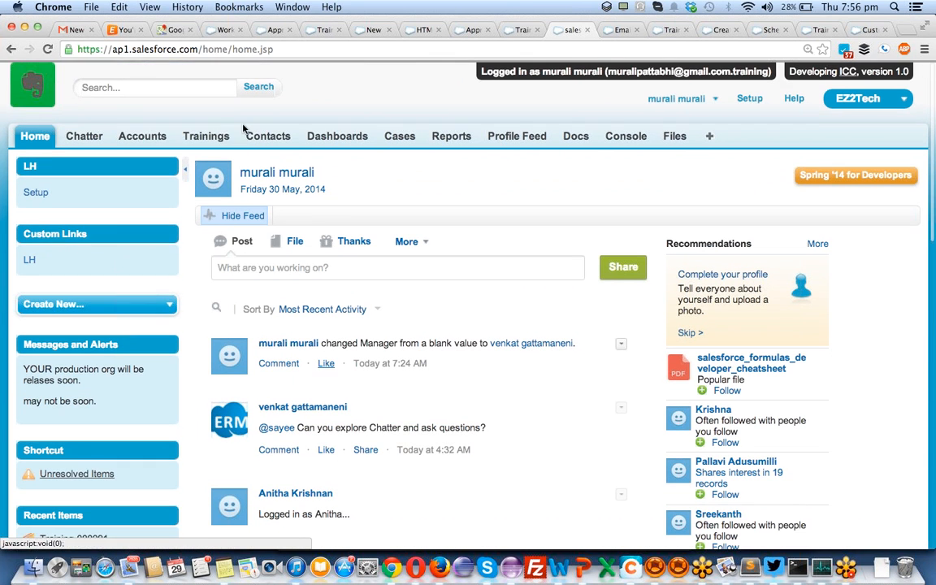
click(201, 134)
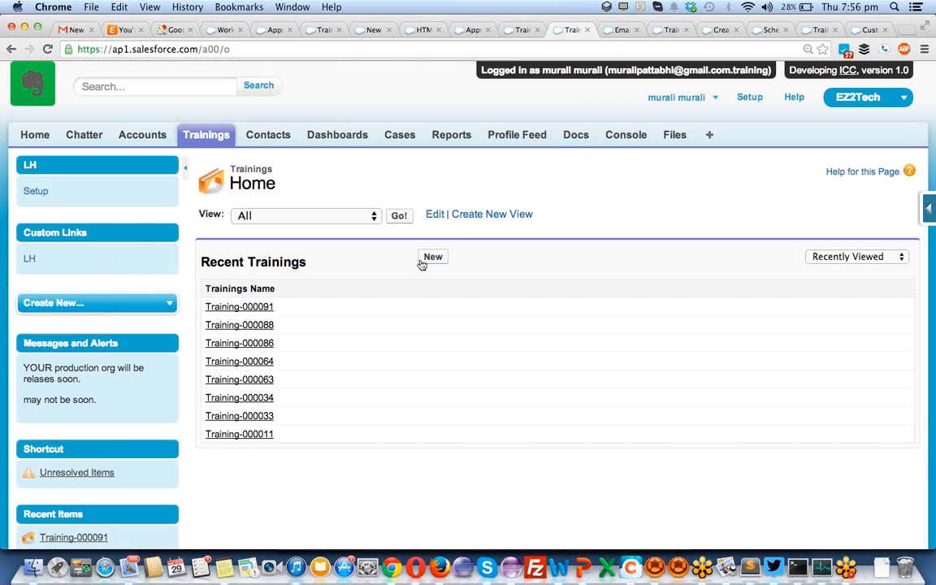
- Clone Training-000091 with Cost changed to 24000 and save it as Training-000099
click(267, 306)
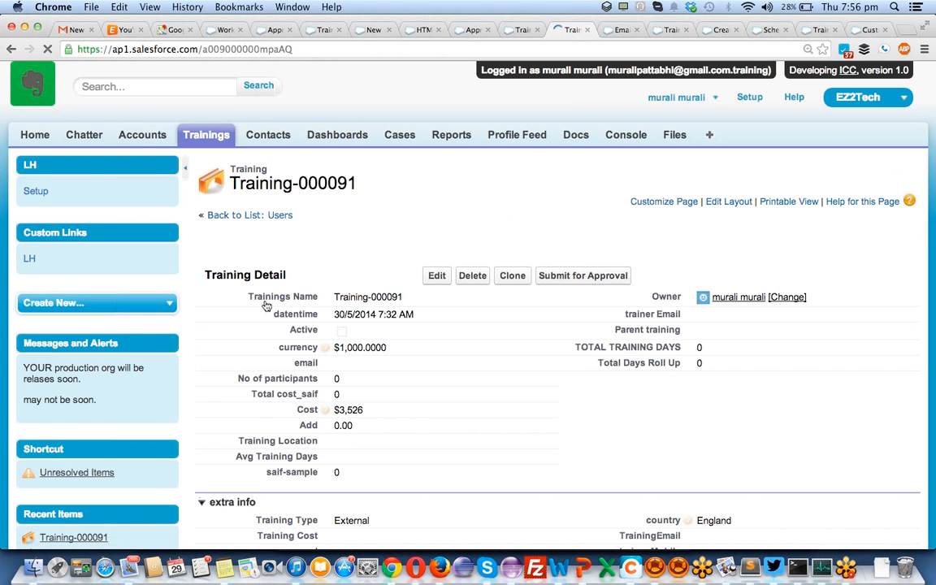
click(512, 277)
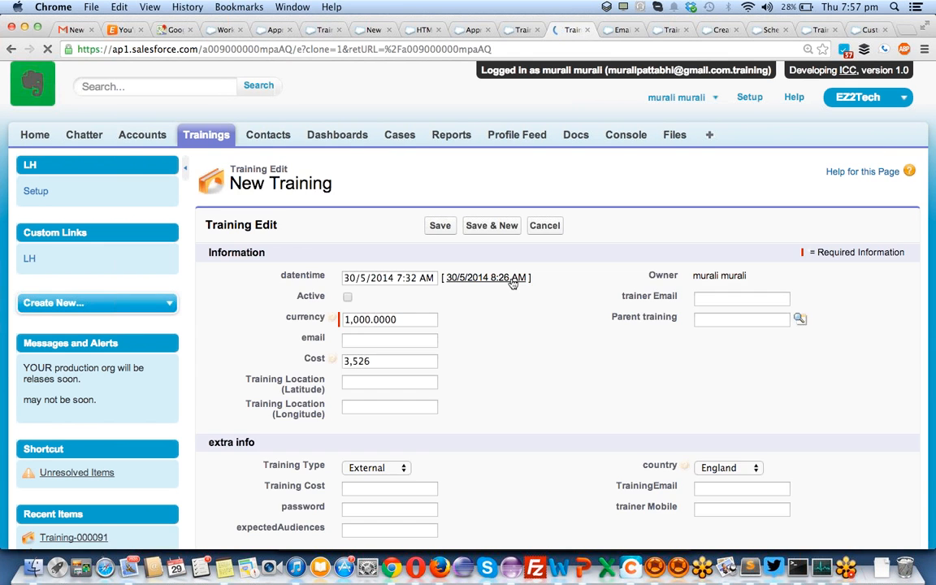
drag(394, 361, 229, 349)
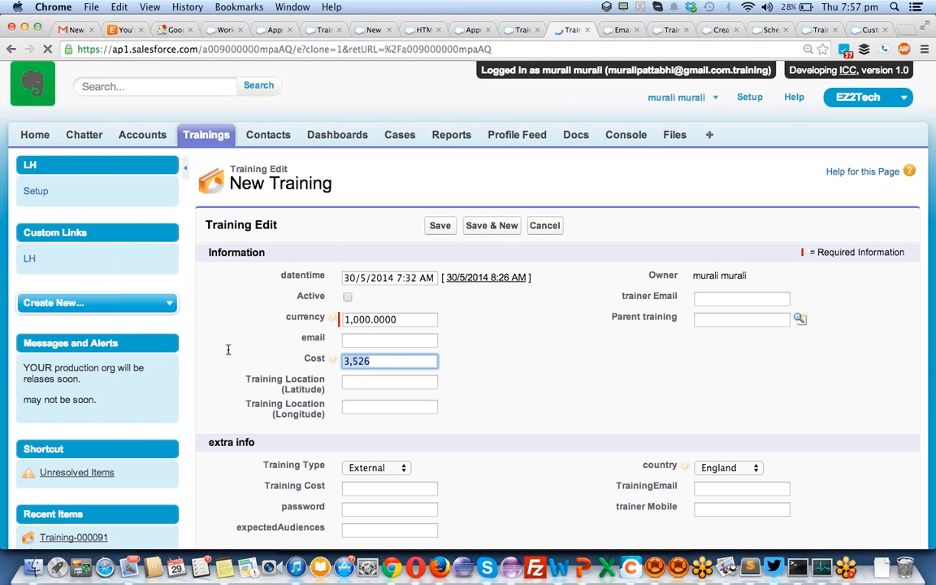
text(24000)
click(439, 226)
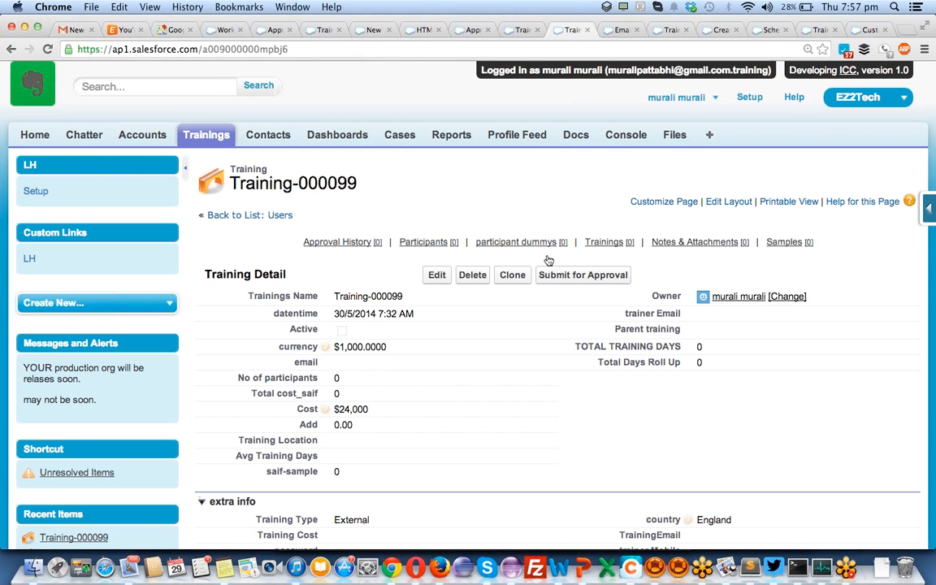
- Submit Training-000099 for approval, pick a searched user as Next Approver, and send it
click(554, 277)
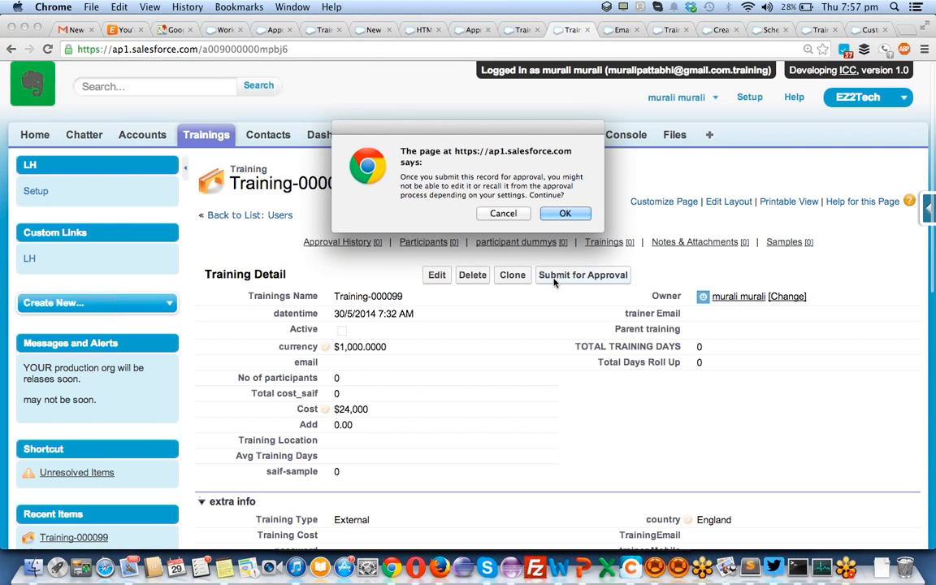
click(565, 213)
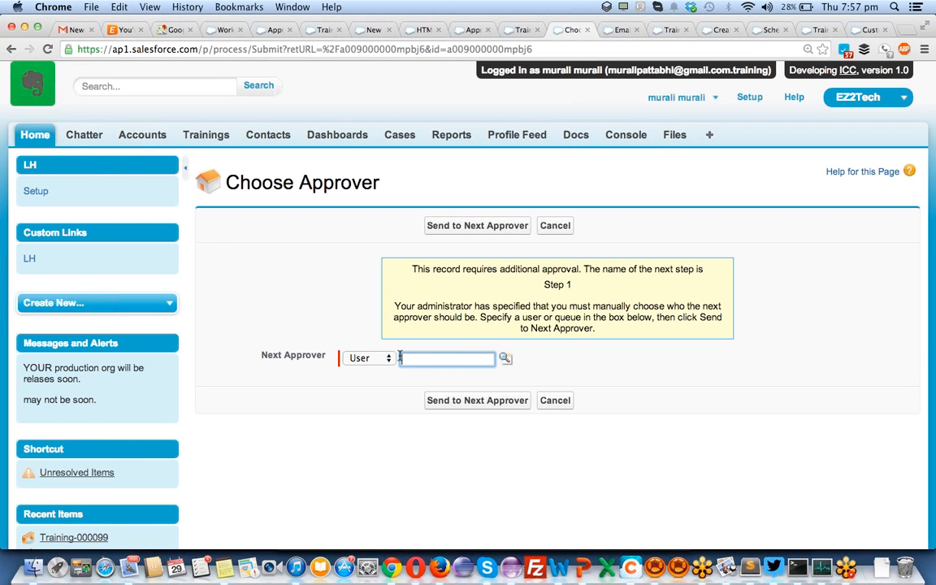
click(505, 358)
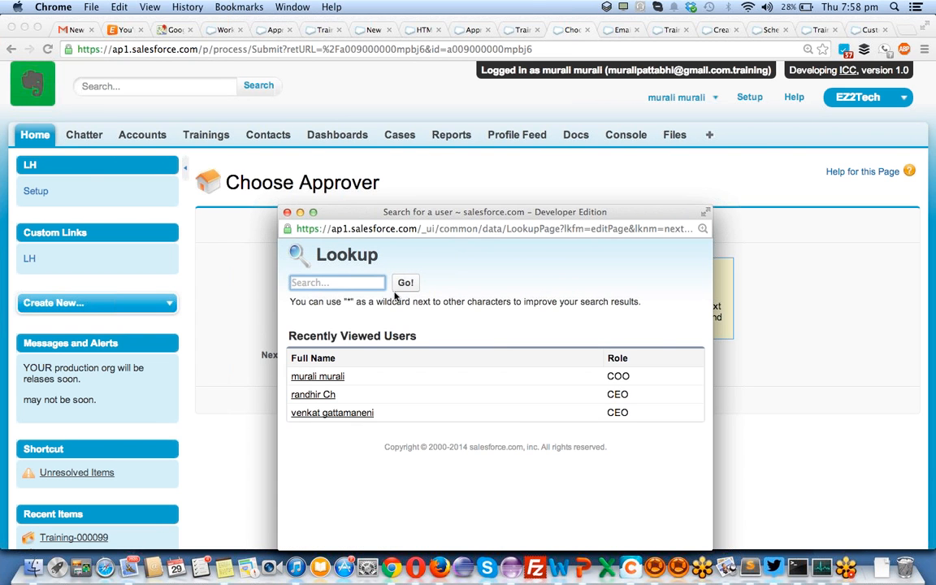
text(pall)
key(Return)
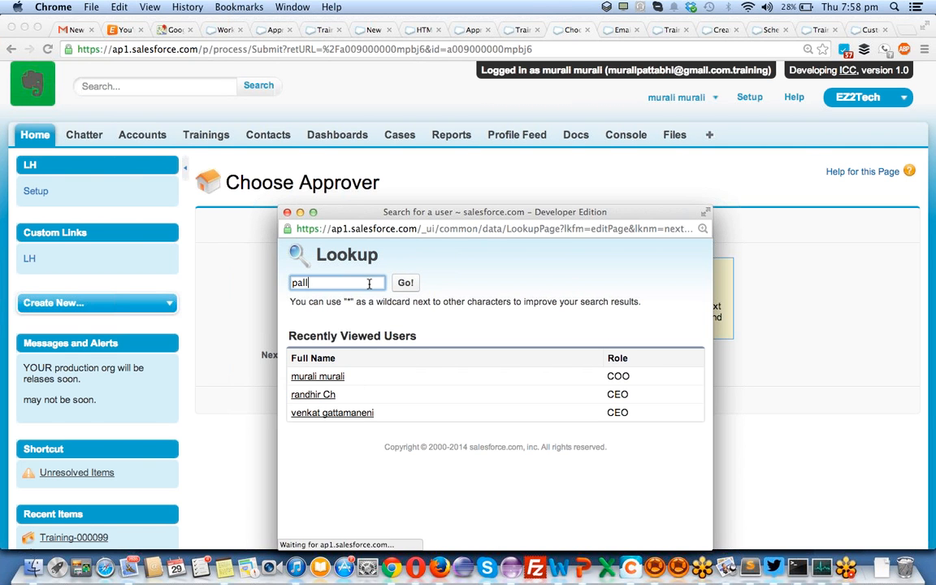
click(328, 391)
click(481, 403)
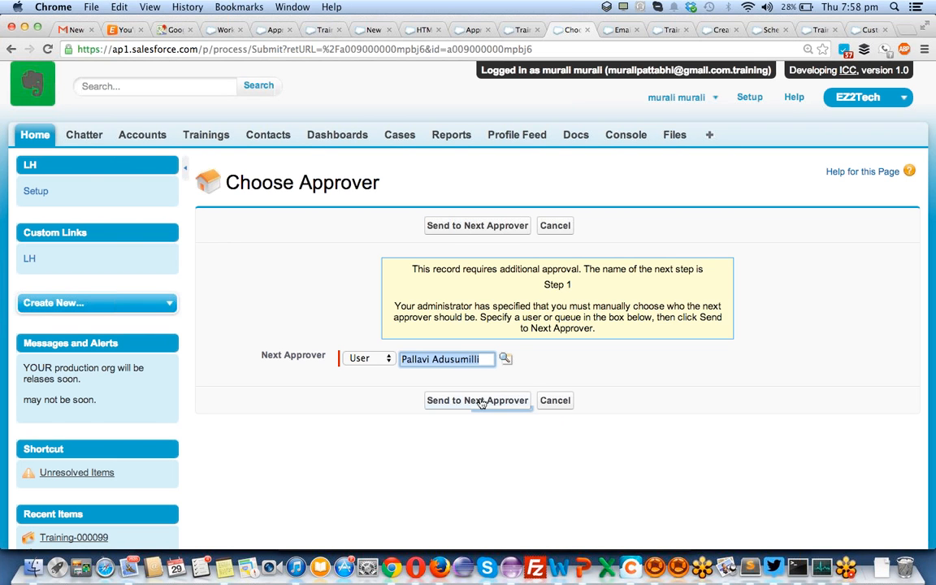
click(481, 401)
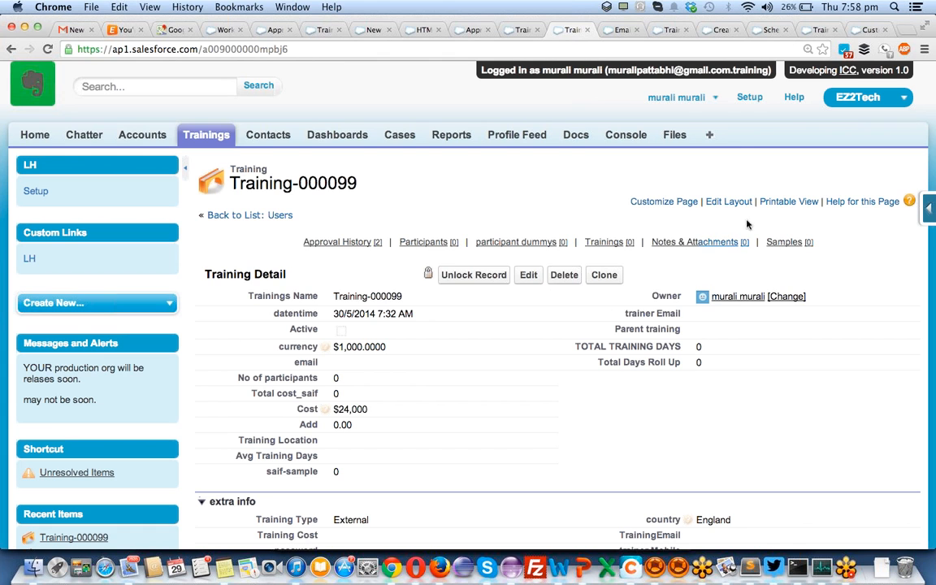
mouse_move(722, 243)
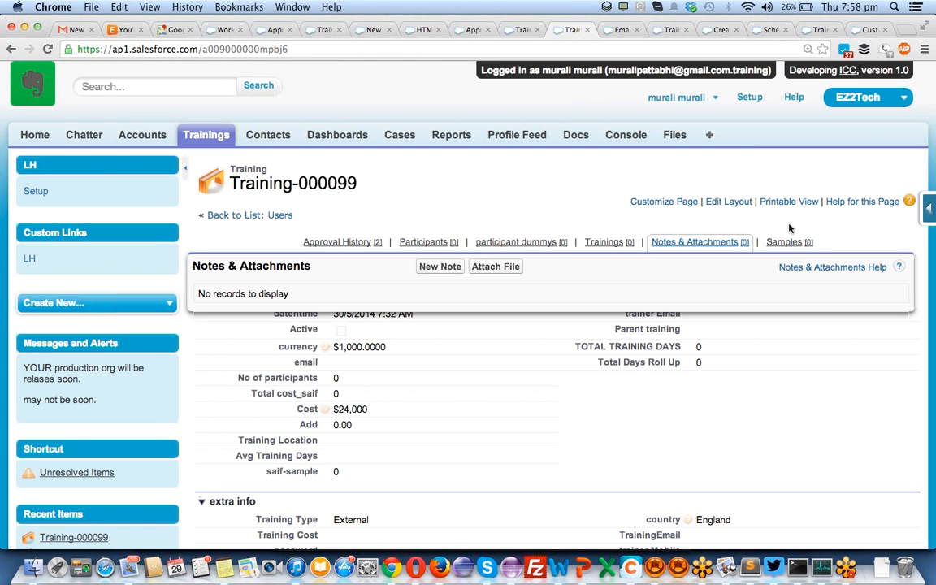
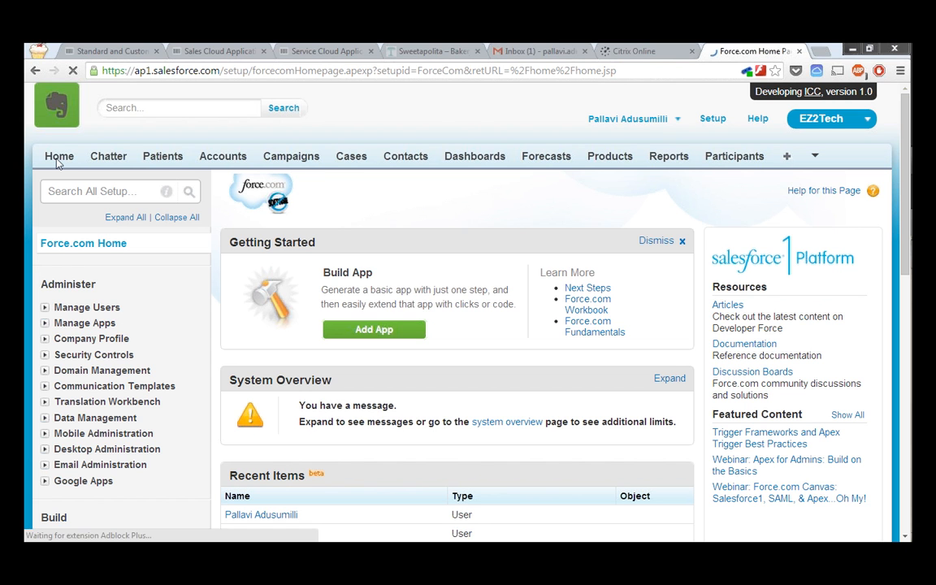
- From the home page's Items to Approve, open the pending Training-000099 approval request
click(59, 158)
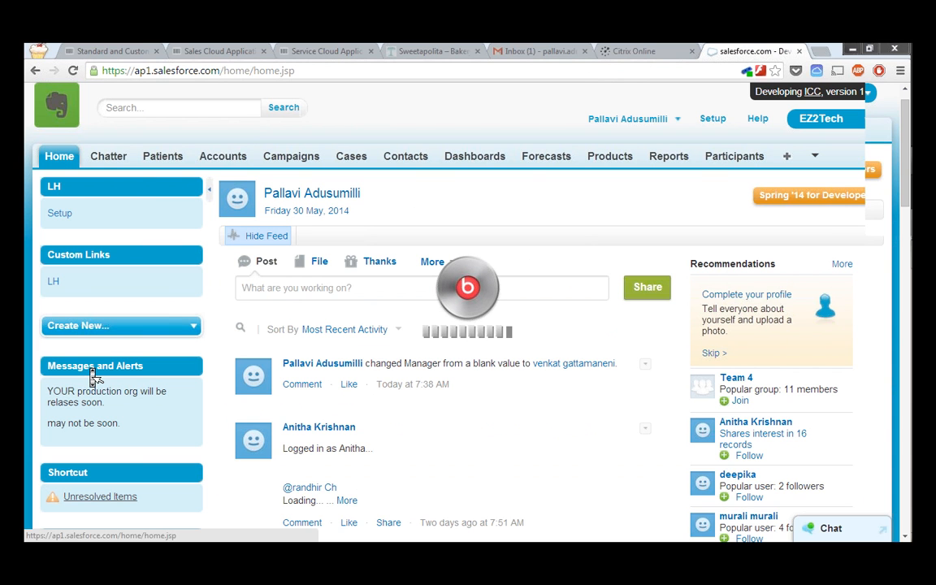
scroll(92, 375, down, 3)
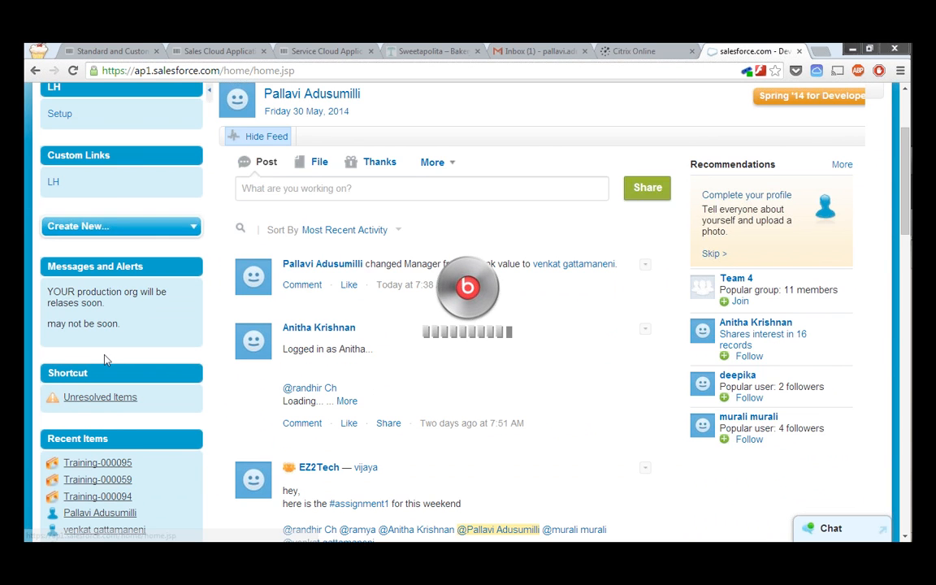
scroll(303, 327, down, 3)
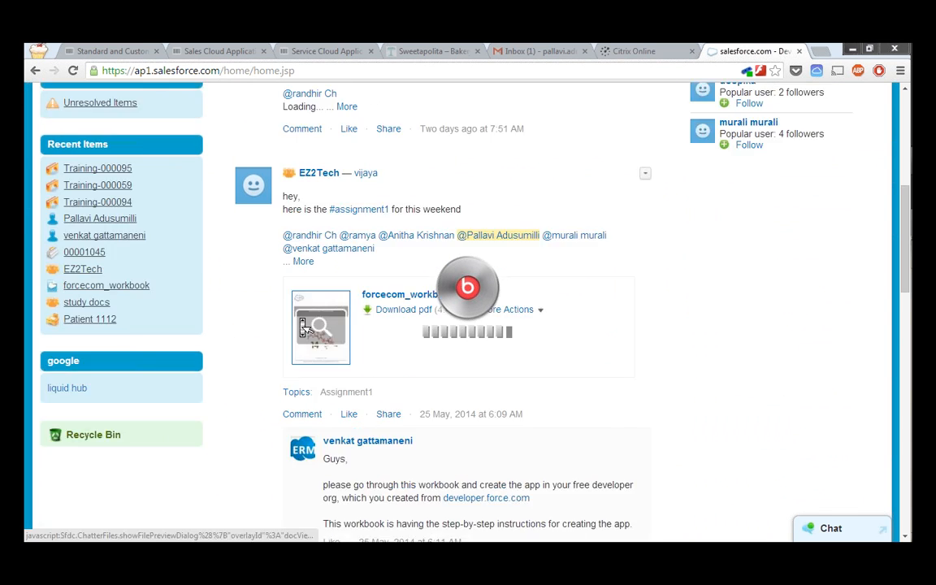
scroll(303, 326, down, 5)
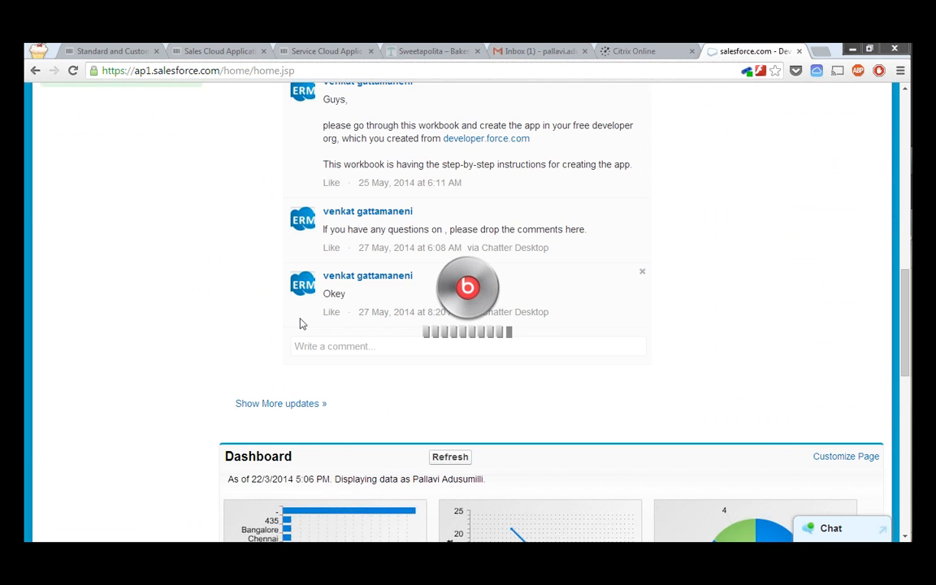
scroll(300, 324, down, 5)
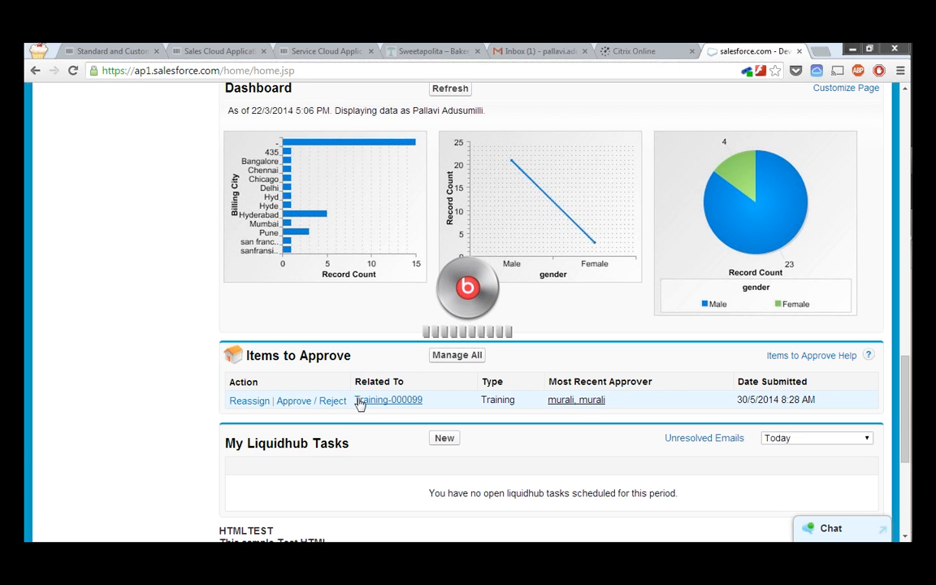
click(303, 402)
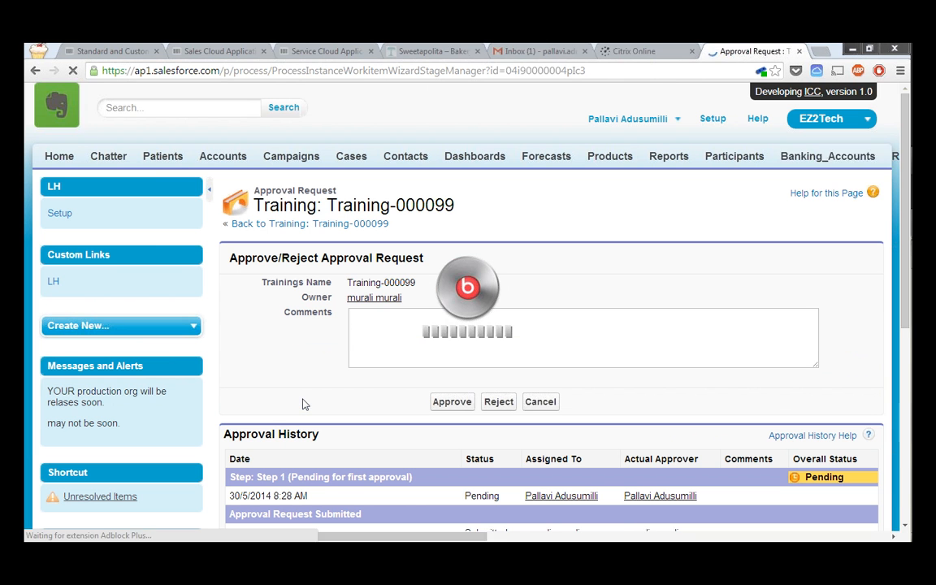
- Approve step 1 of Training-000099 with the comment 'Step 1: Approved'
mouse_move(895, 223)
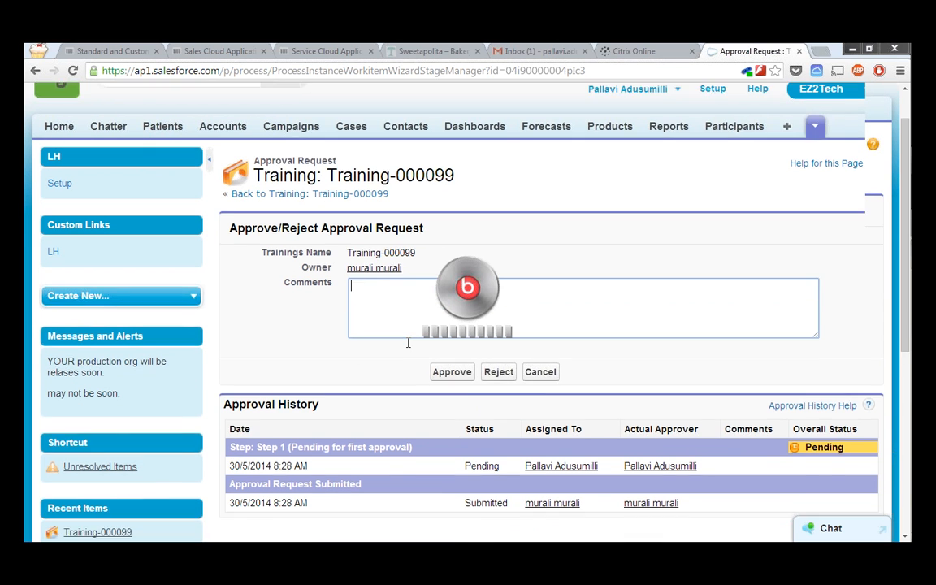
click(407, 341)
text(Approved)
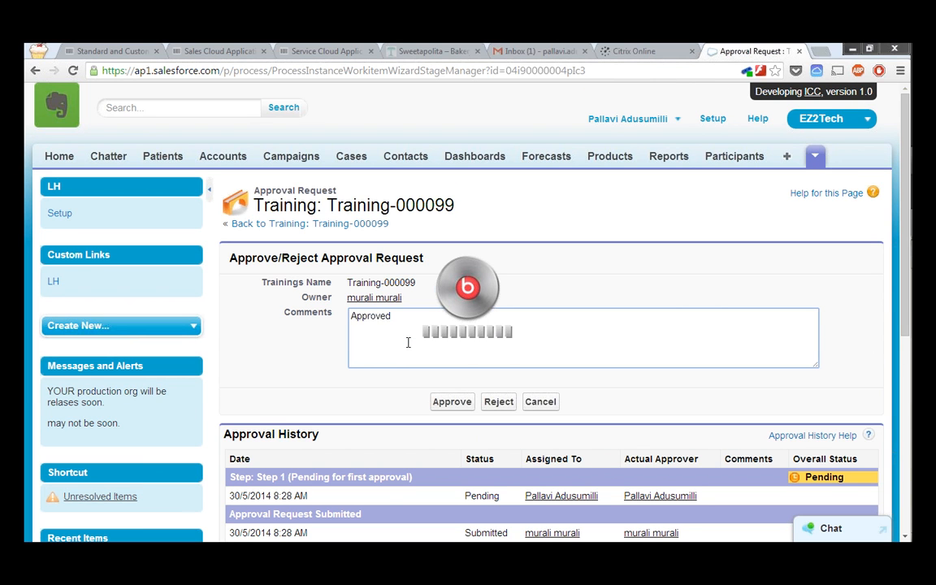
text(Step 1:)
click(452, 404)
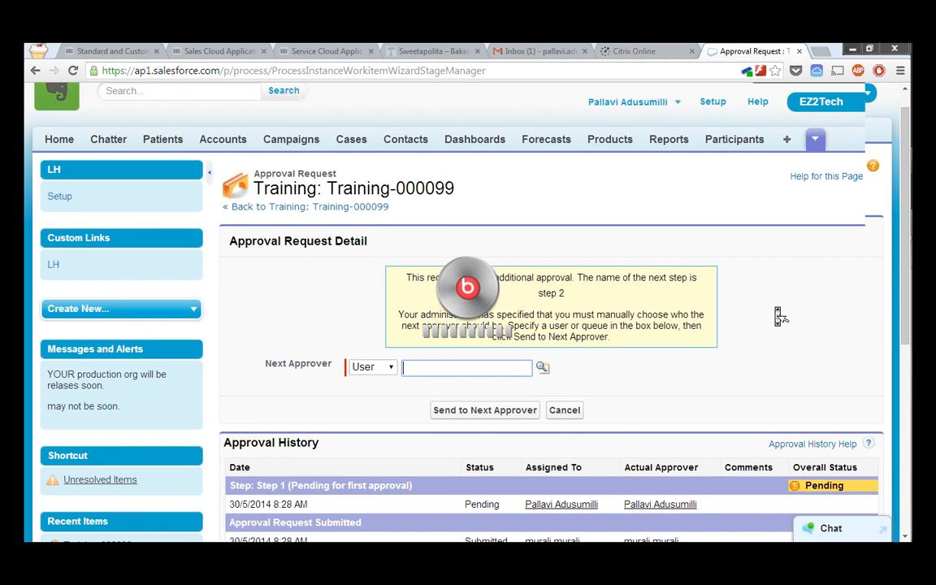
- Choose a recently viewed user as the step 2 approver and send Training-000099 to them
scroll(779, 317, down, 3)
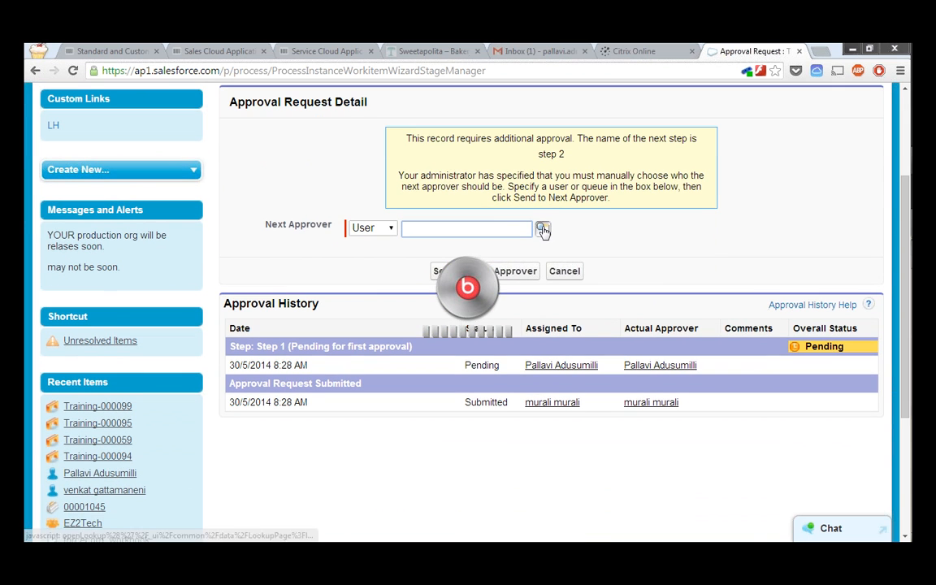
click(543, 230)
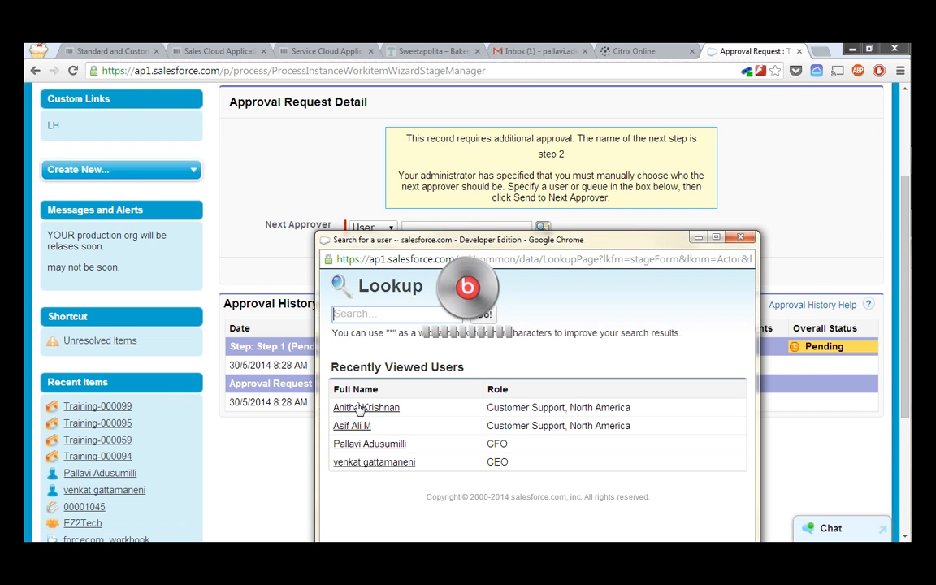
click(358, 408)
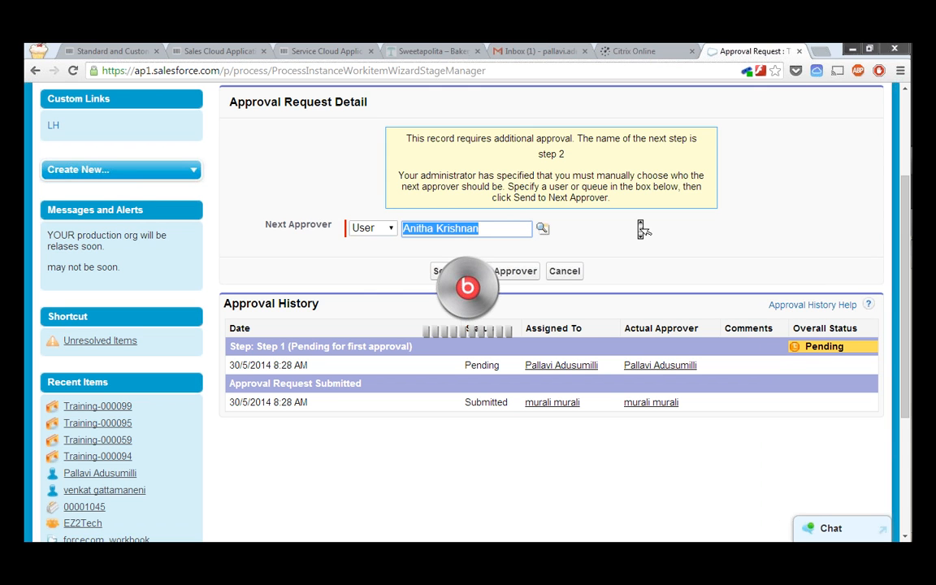
scroll(512, 203, down, 1)
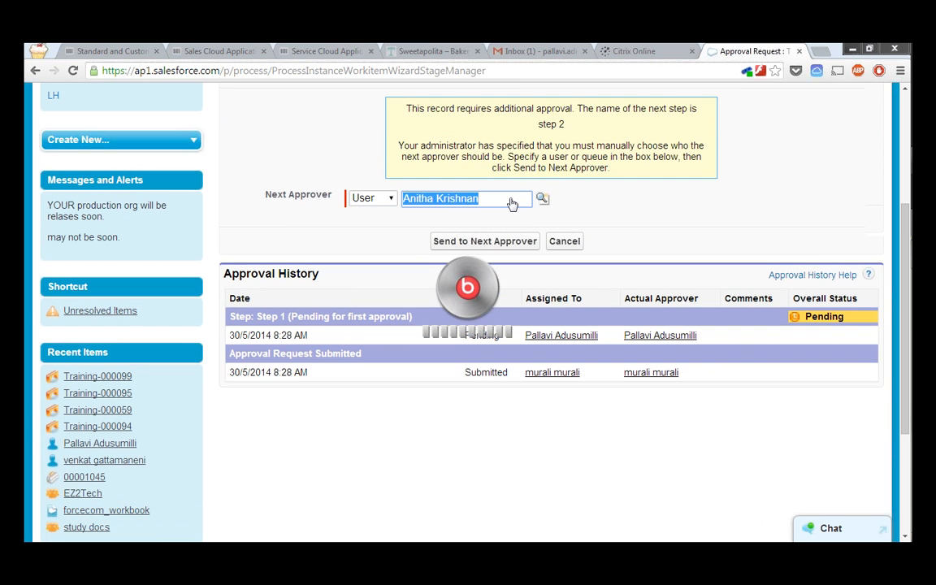
scroll(512, 203, down, 1)
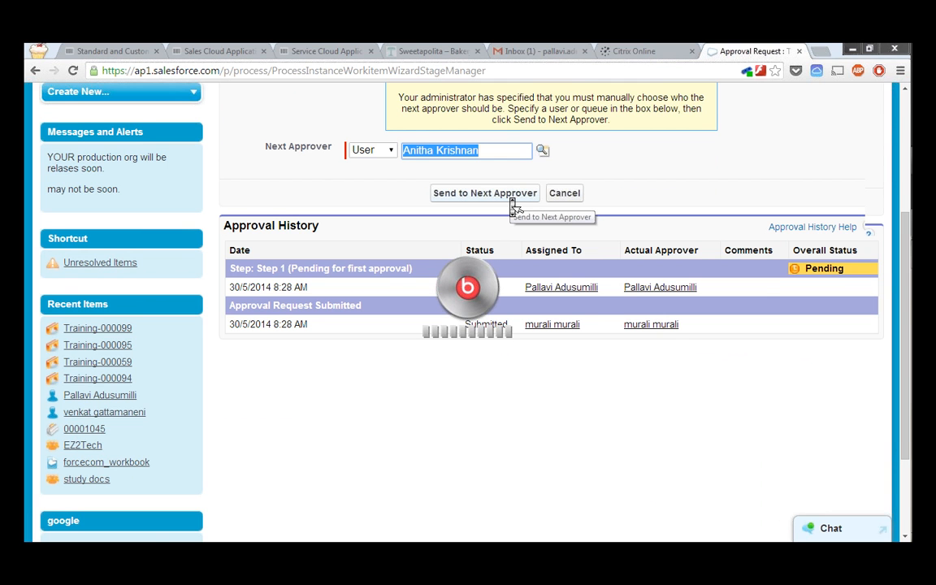
scroll(512, 206, up, 3)
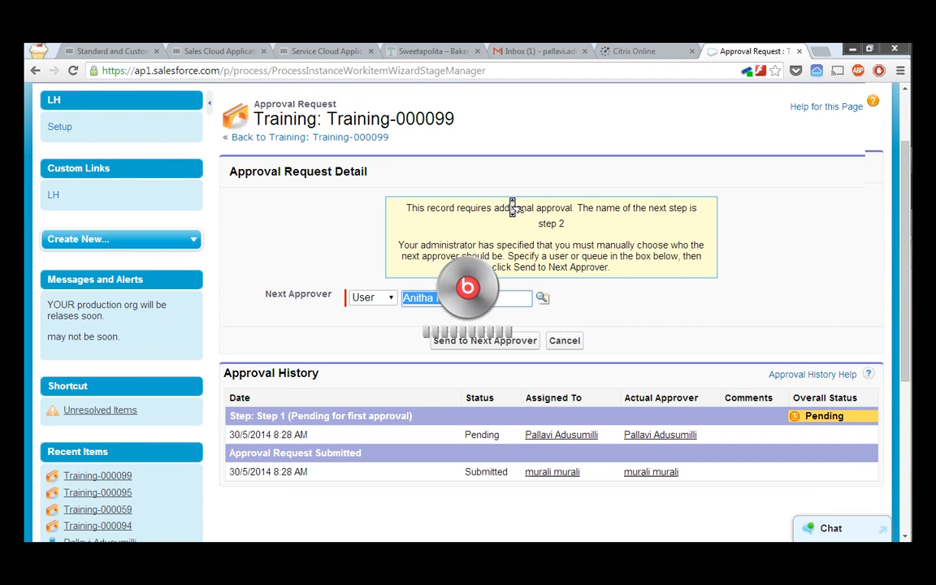
scroll(512, 206, down, 1)
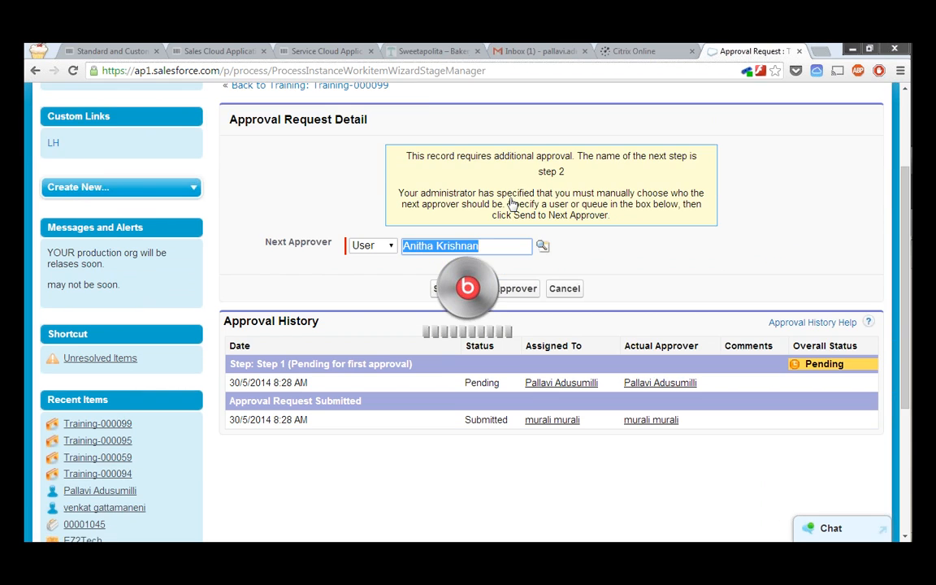
scroll(512, 204, down, 2)
click(510, 200)
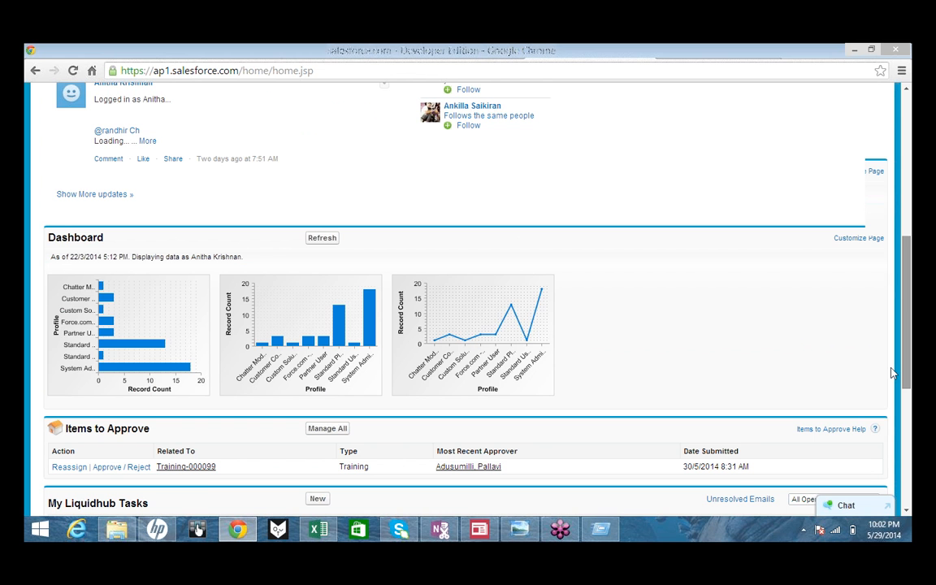
- As the step 2 approver, open the pending Training-000099 approval request
scroll(891, 372, down, 3)
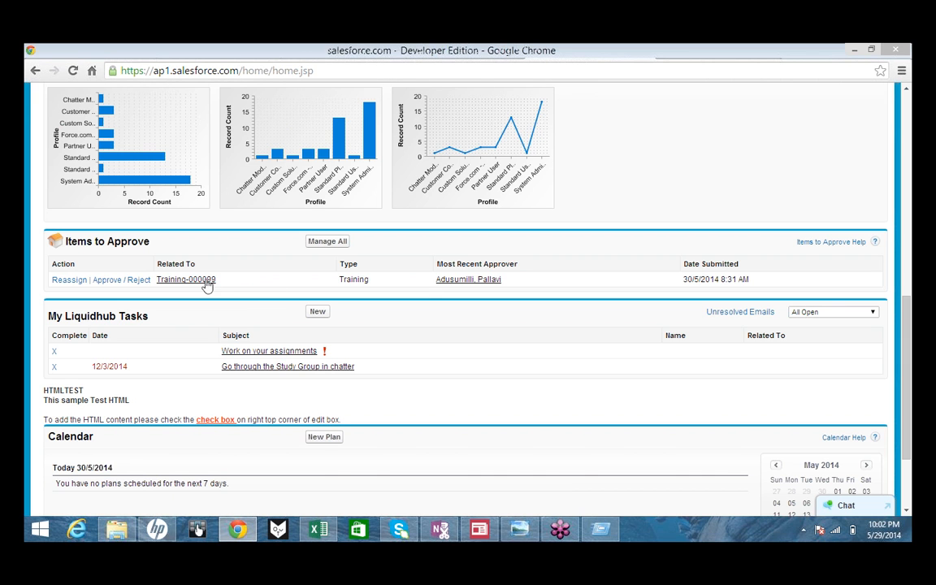
click(119, 280)
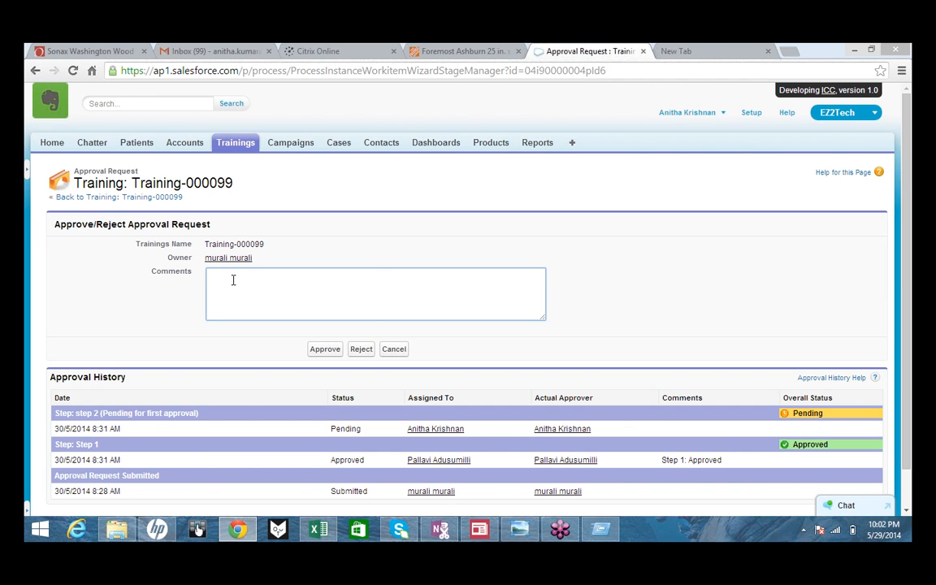
click(560, 530)
- Enter the approval comment 'Step 2 : Approved'
click(337, 286)
text(Step 2 : Apr)
key(BackSpace)
text(proved)
- Approve step 2 and pick a recently viewed user as the step 3 approver
click(329, 354)
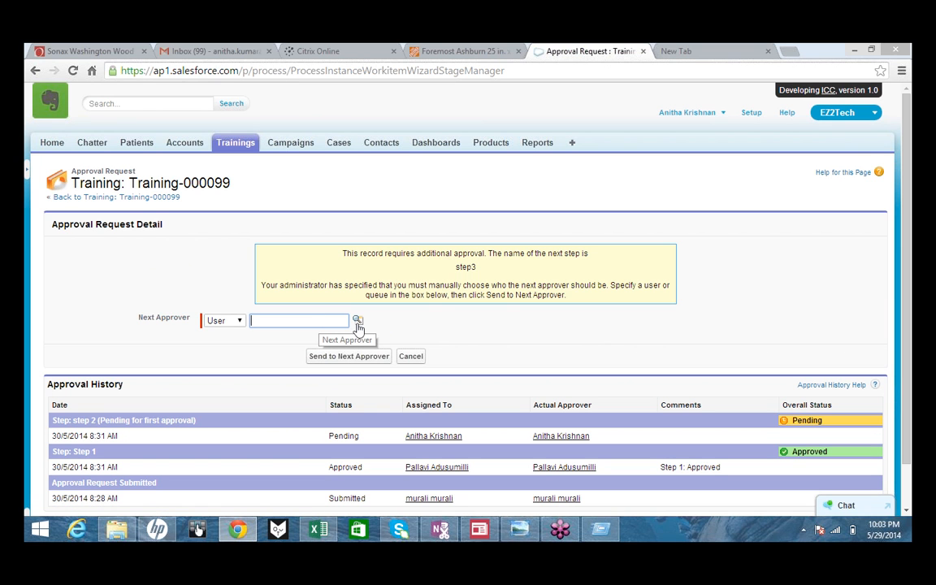
click(357, 323)
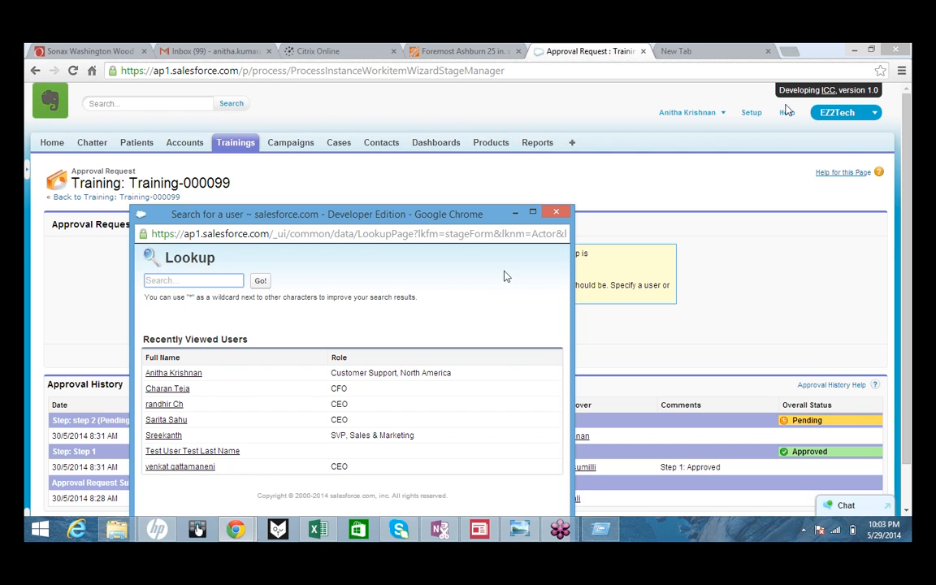
click(180, 469)
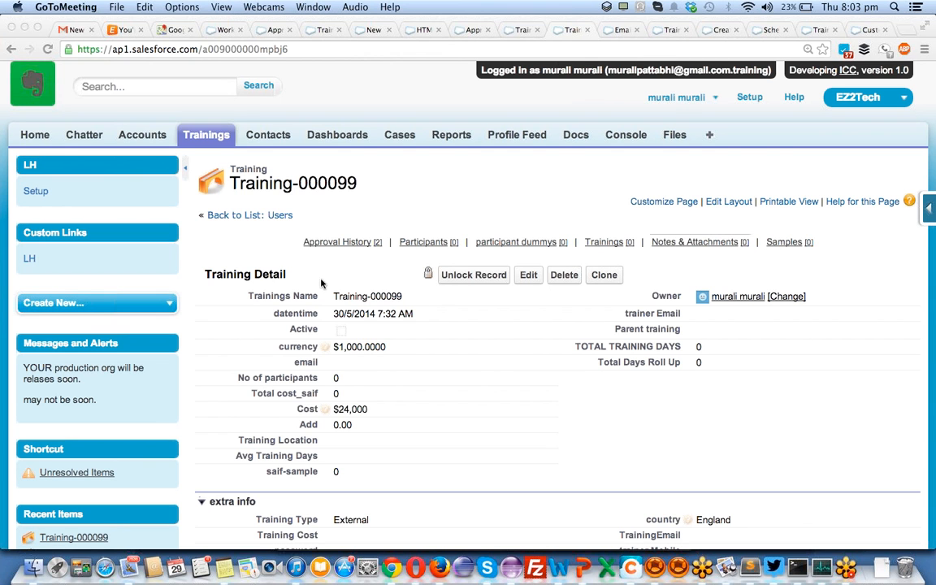
- Check the home page's Items to Approve list, which has no pending approvals
click(35, 138)
click(35, 138)
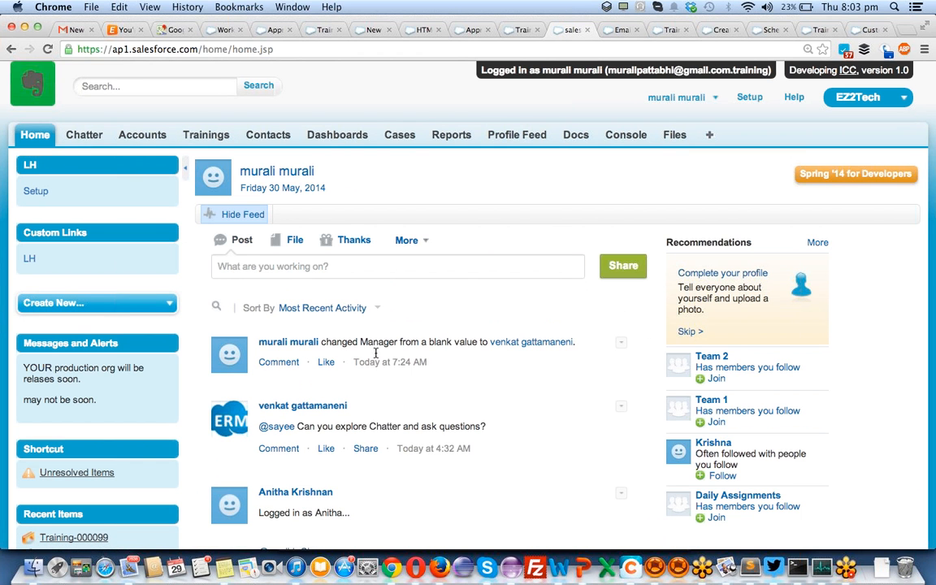
scroll(376, 358, down, 15)
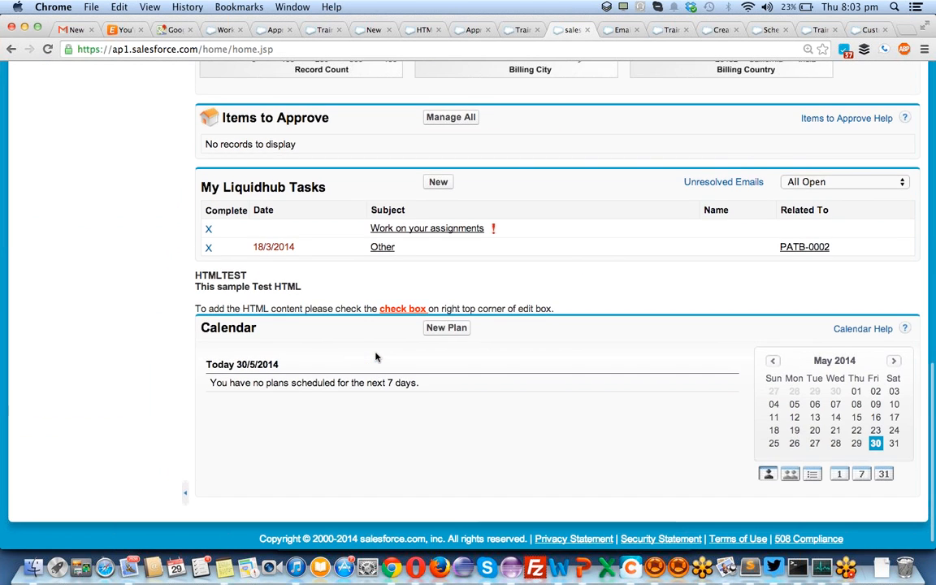
scroll(376, 357, up, 5)
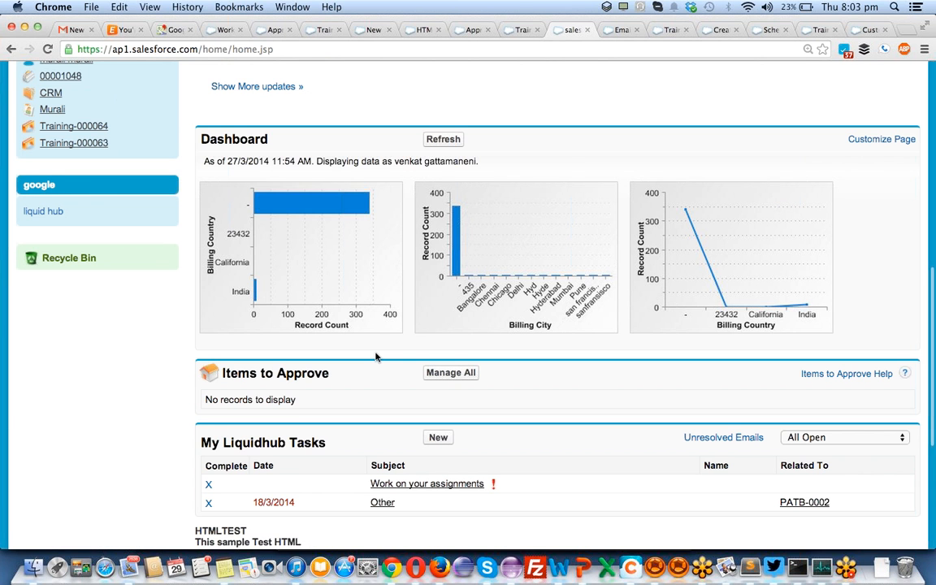
scroll(377, 358, down, 5)
scroll(376, 357, up, 3)
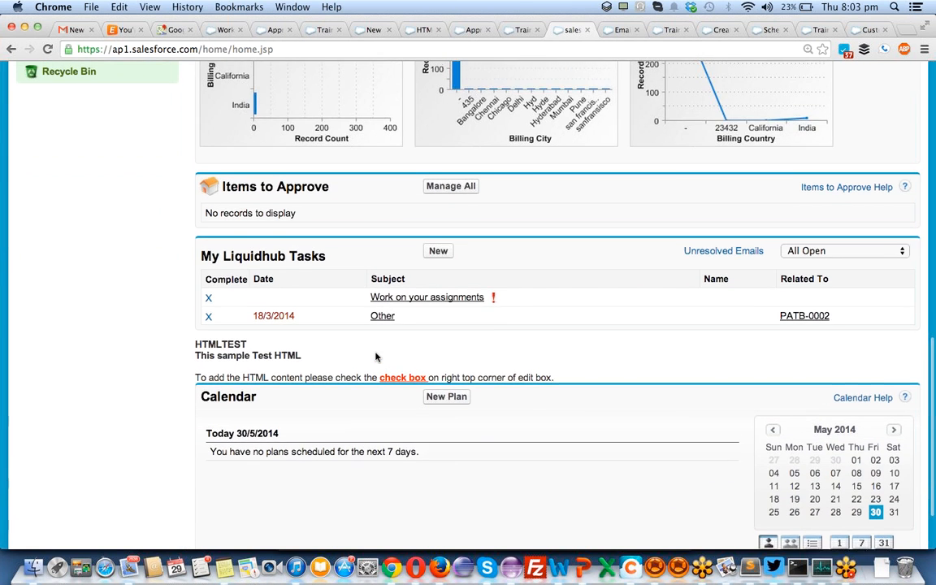
scroll(377, 357, up, 3)
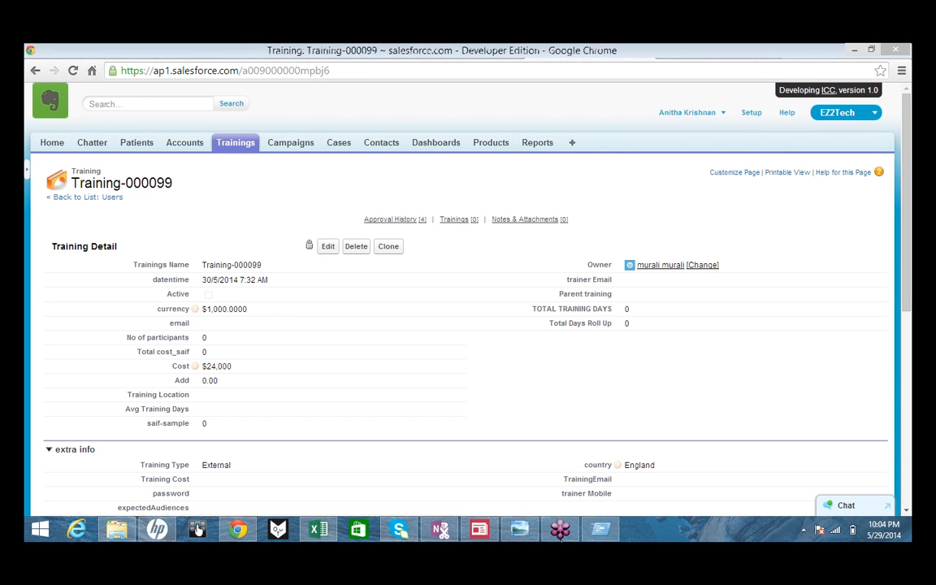
mouse_move(560, 538)
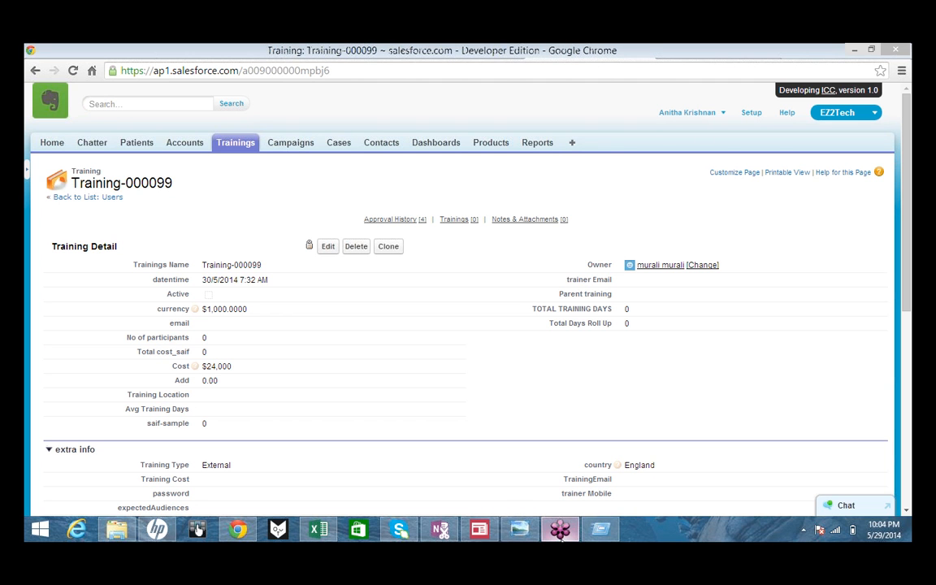
click(905, 93)
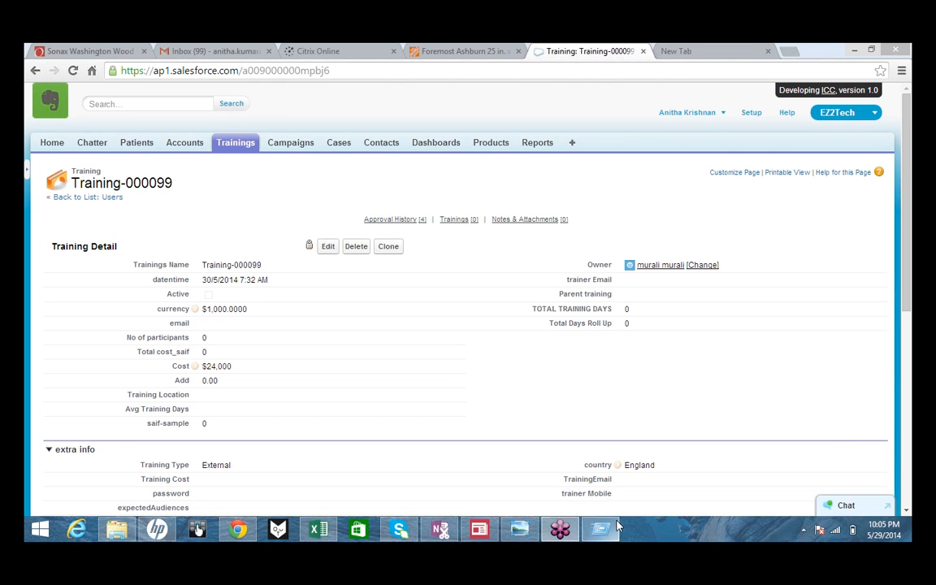
click(52, 143)
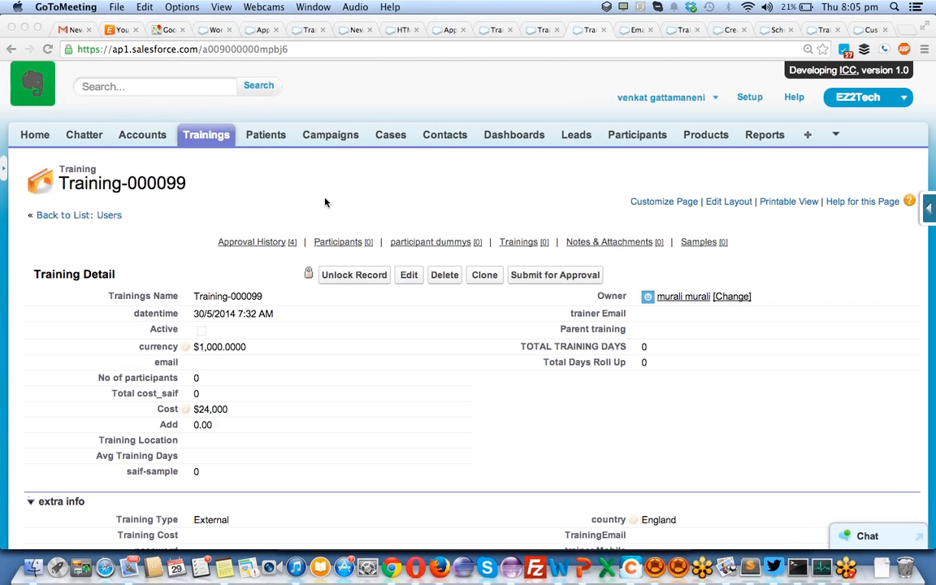
- Review Training-000099's approval history showing steps 1, 2 and 3 all Approved
scroll(325, 201, down, 15)
scroll(324, 201, up, 5)
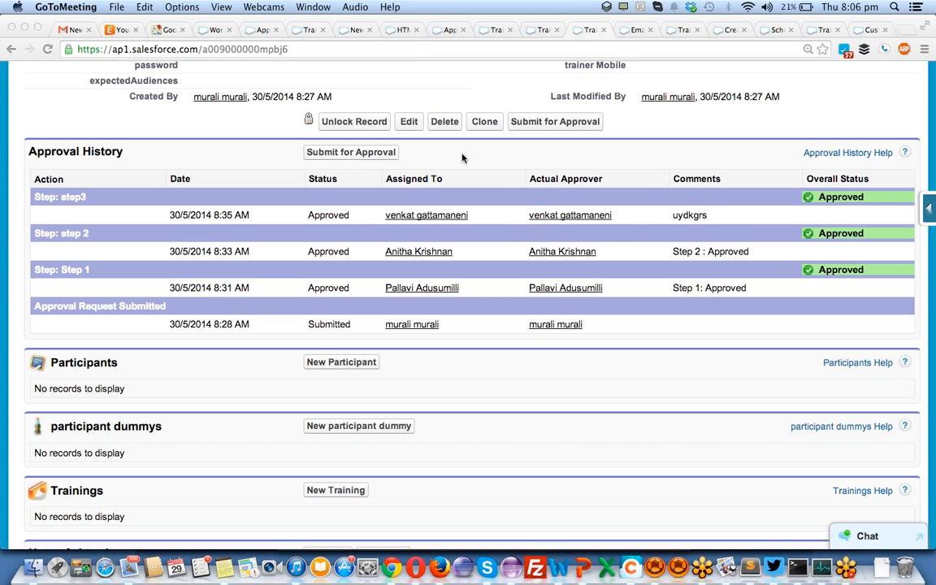
scroll(714, 204, up, 15)
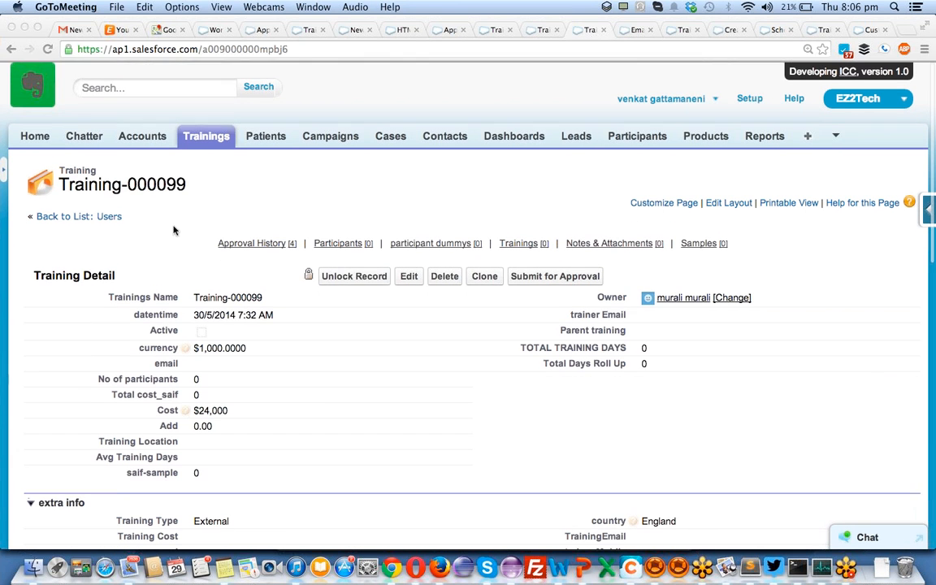
click(27, 139)
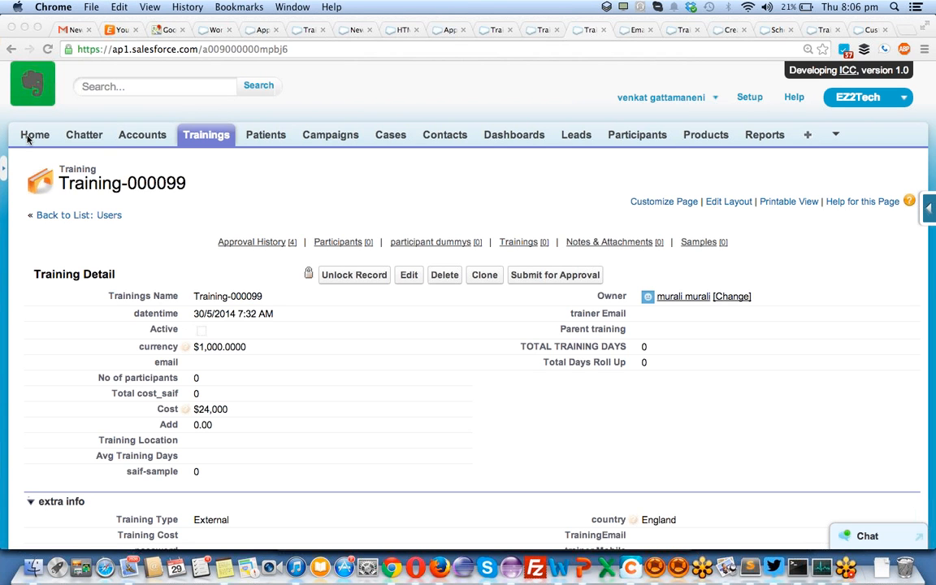
click(32, 135)
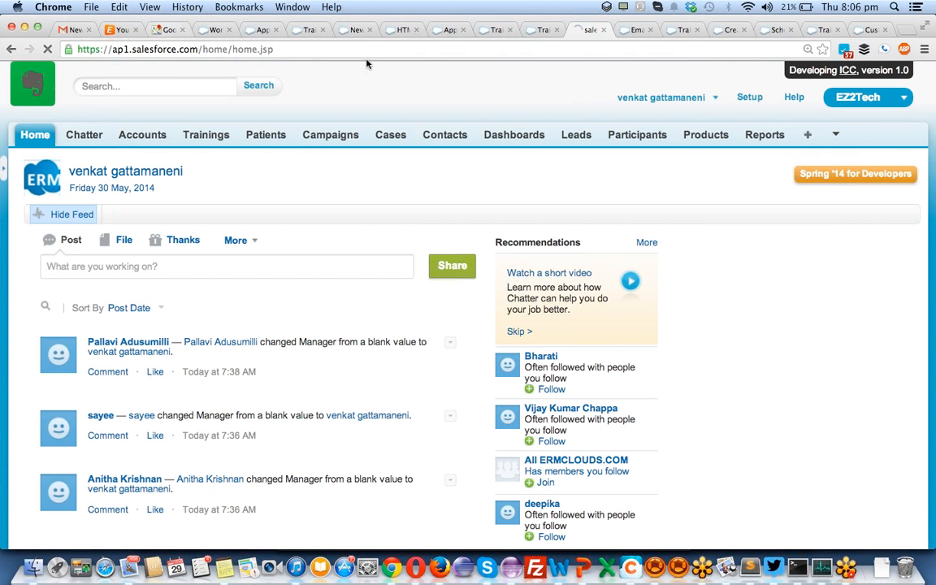
scroll(423, 163, left, 5)
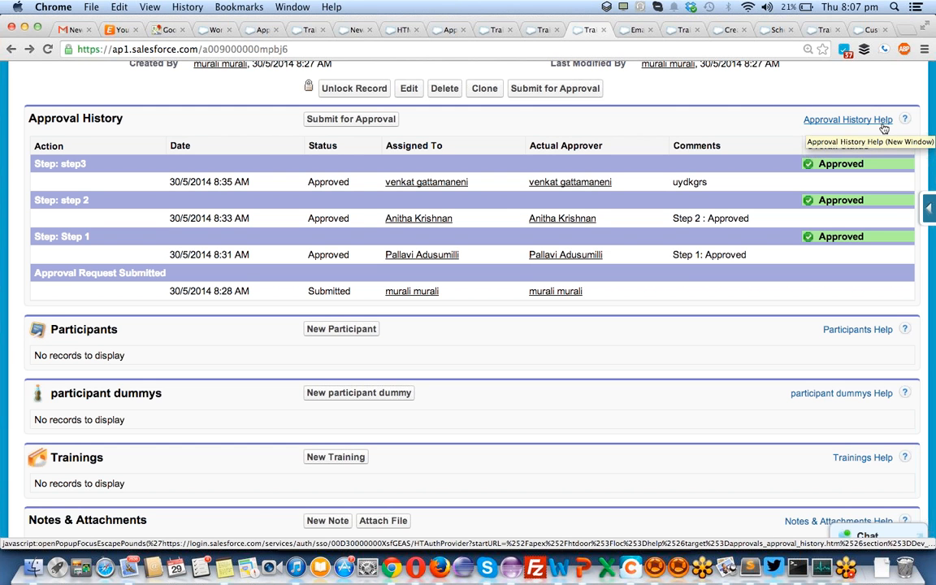
scroll(884, 128, up, 15)
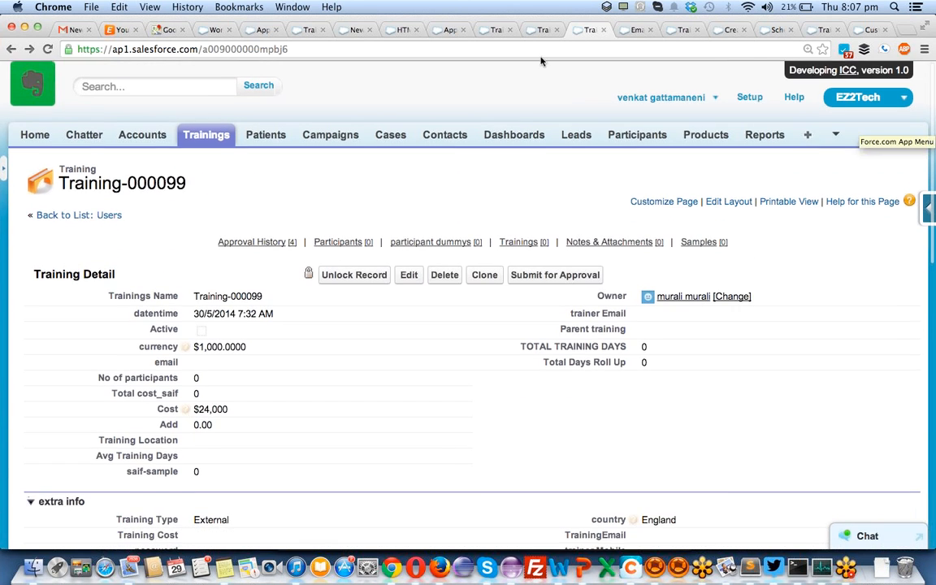
- Open Help for this Page on the training_approval2 approval process, then go to the sign-in tab
click(535, 34)
click(498, 30)
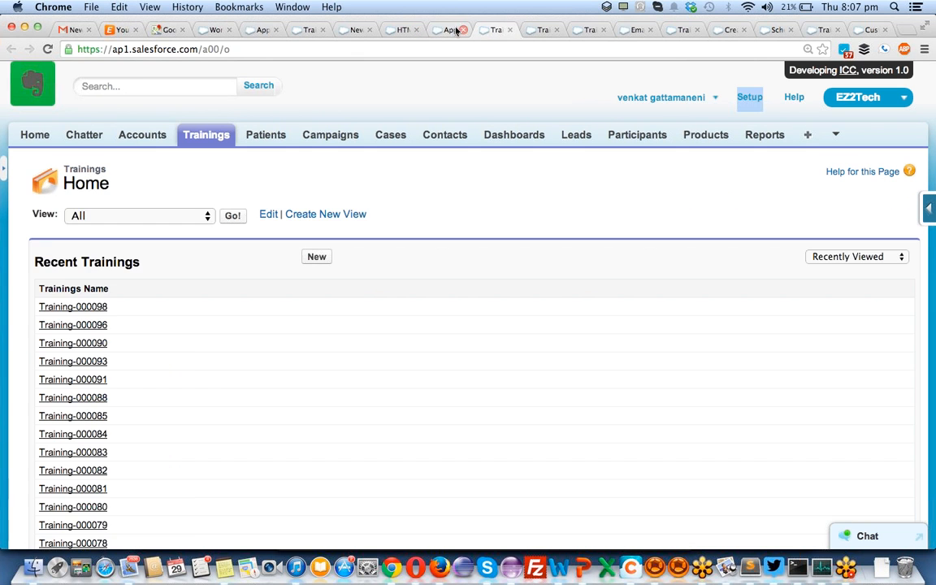
click(449, 30)
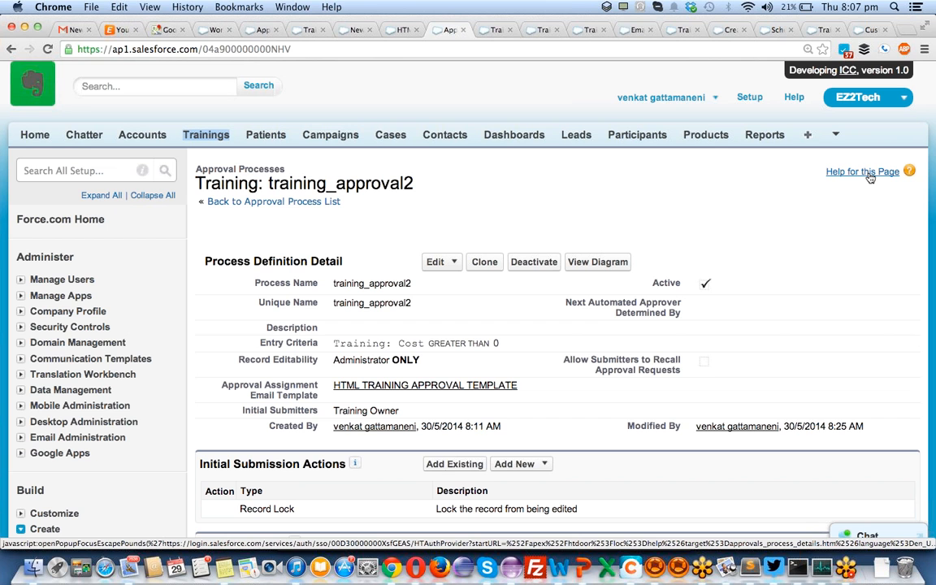
click(869, 177)
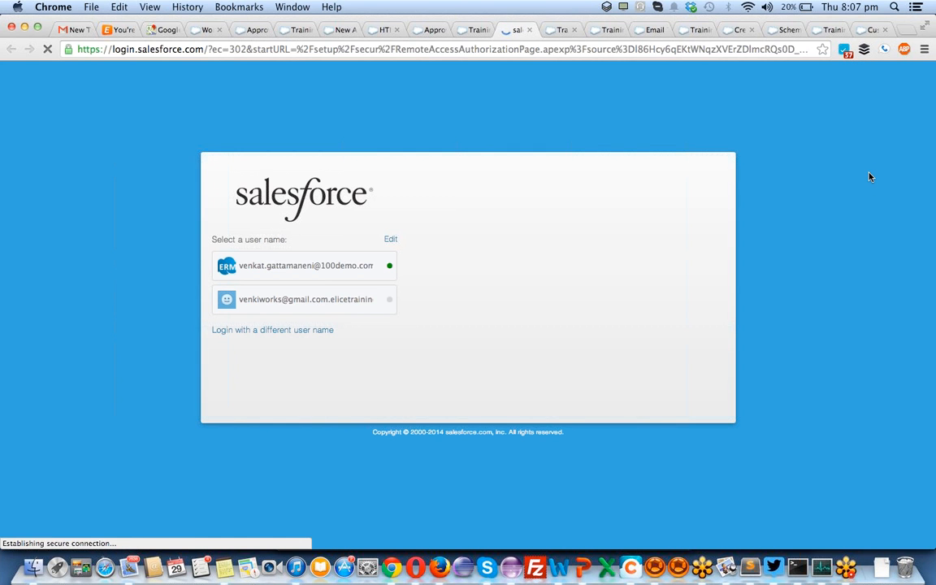
click(460, 24)
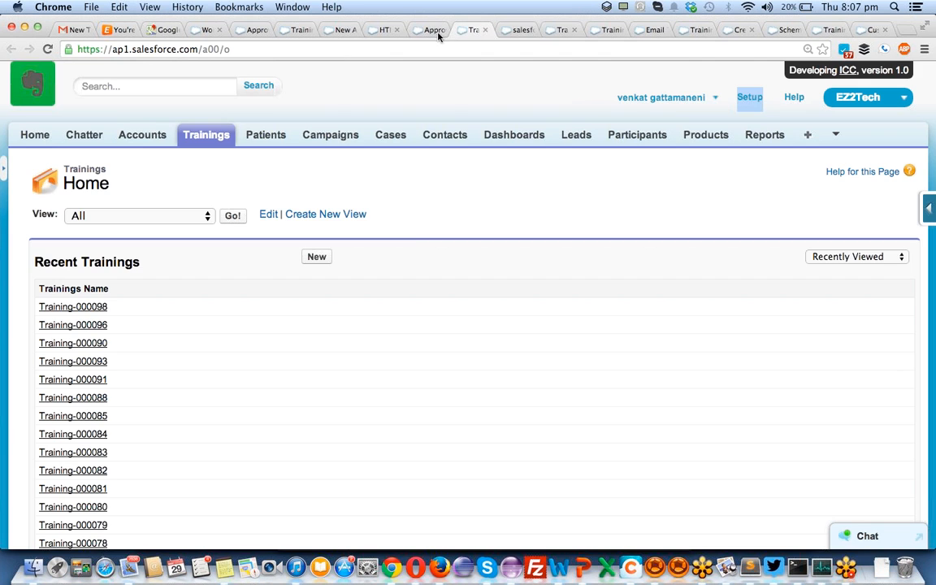
click(556, 31)
click(520, 30)
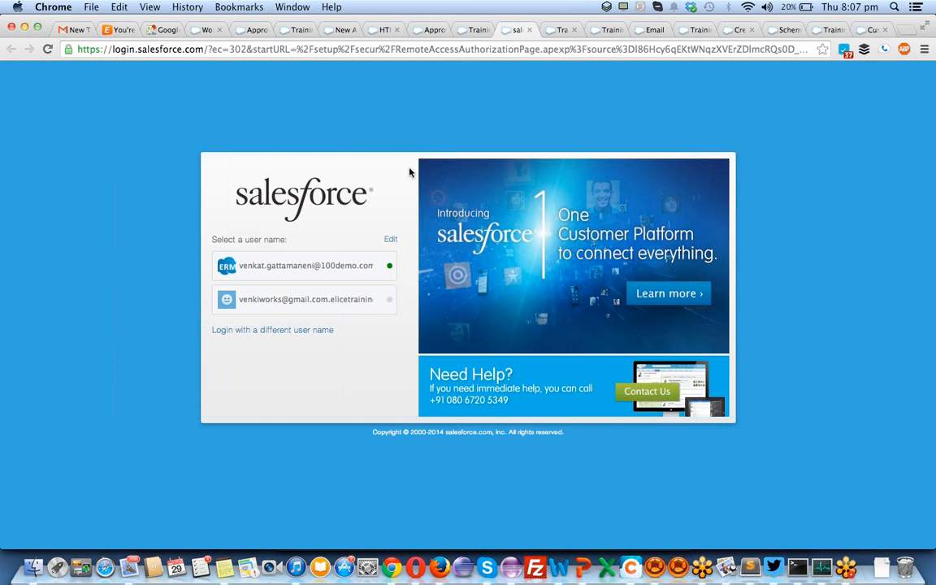